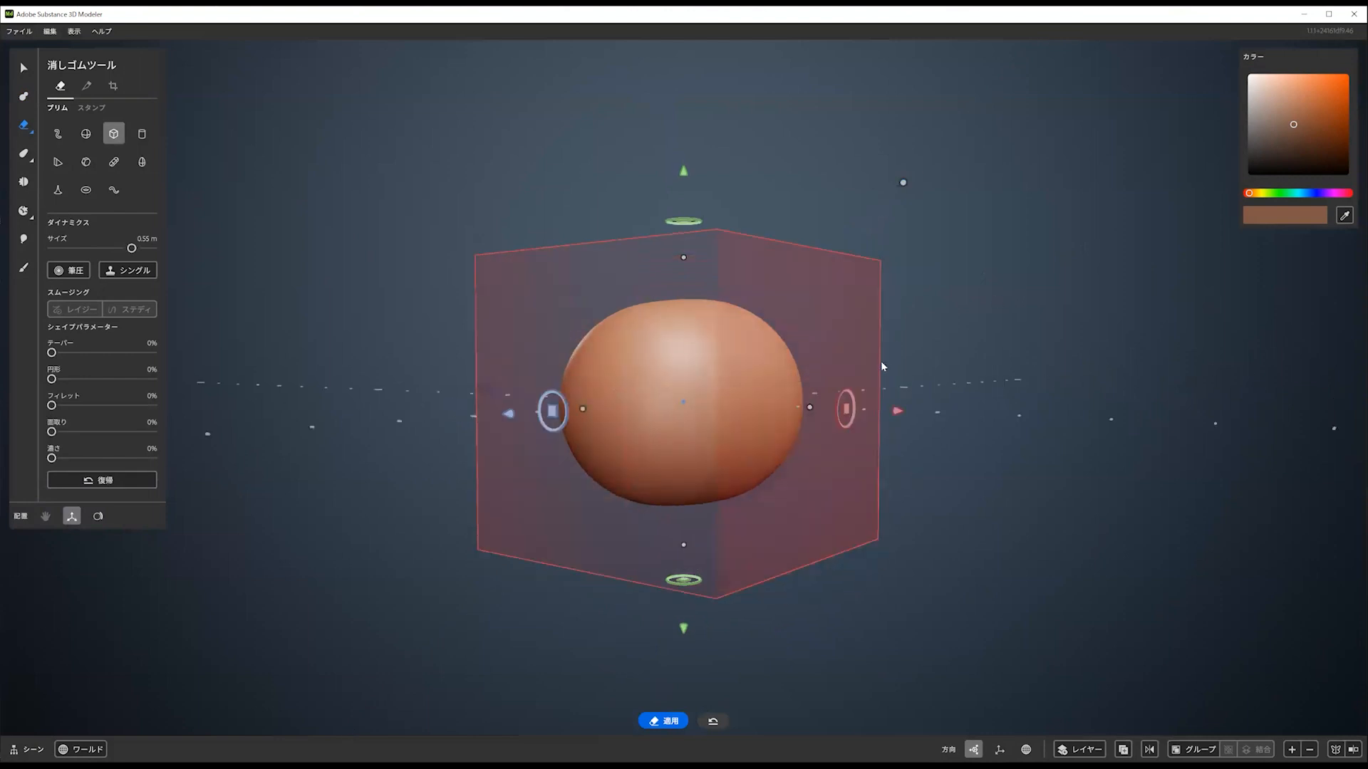
Move the 0.55 m cube eraser over the lower half of the rounded body and cut it away to leave a flat base
{"action": "left_click_drag", "start_coordinate": [686, 167], "coordinate": [707, 323]}
{"action": "left_click_drag", "start_coordinate": [786, 376], "coordinate": [734, 373], "text": "alt"}
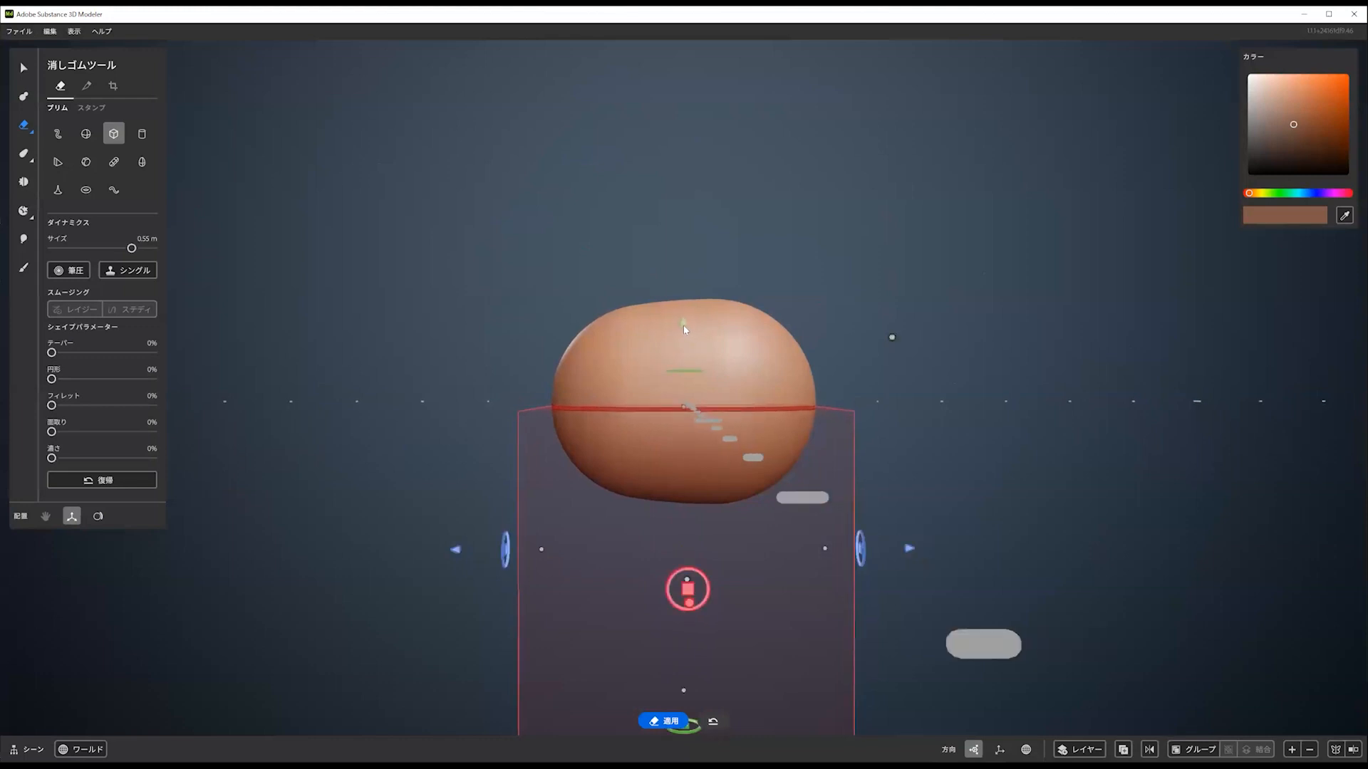
{"action": "left_click_drag", "start_coordinate": [702, 362], "coordinate": [719, 388], "text": "alt"}
{"action": "key", "text": "Return"}
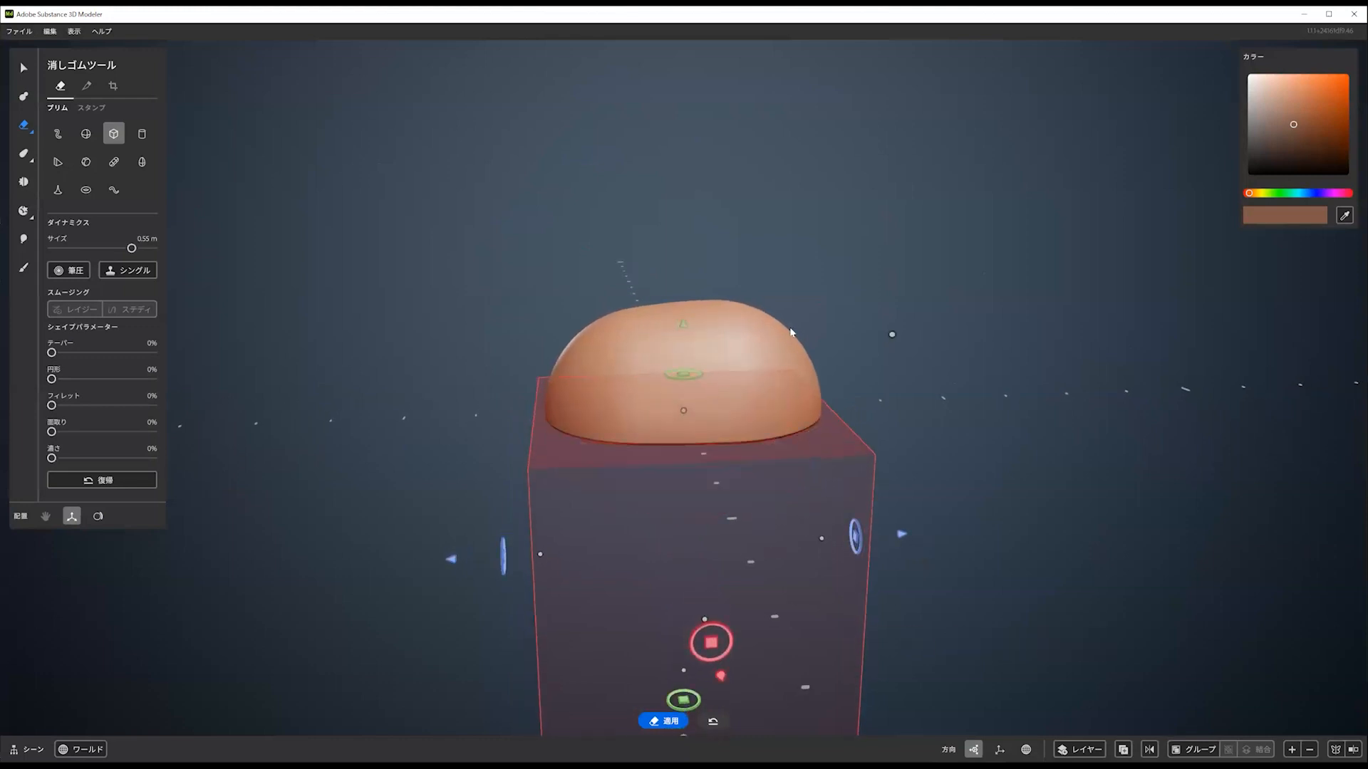
{"action": "mouse_move", "coordinate": [792, 333]}
{"action": "left_mouse_down", "text": "alt"}
{"action": "mouse_move", "coordinate": [816, 400]}
{"action": "mouse_move", "coordinate": [867, 471]}
{"action": "mouse_move", "coordinate": [796, 509]}
{"action": "left_mouse_up", "text": "alt"}
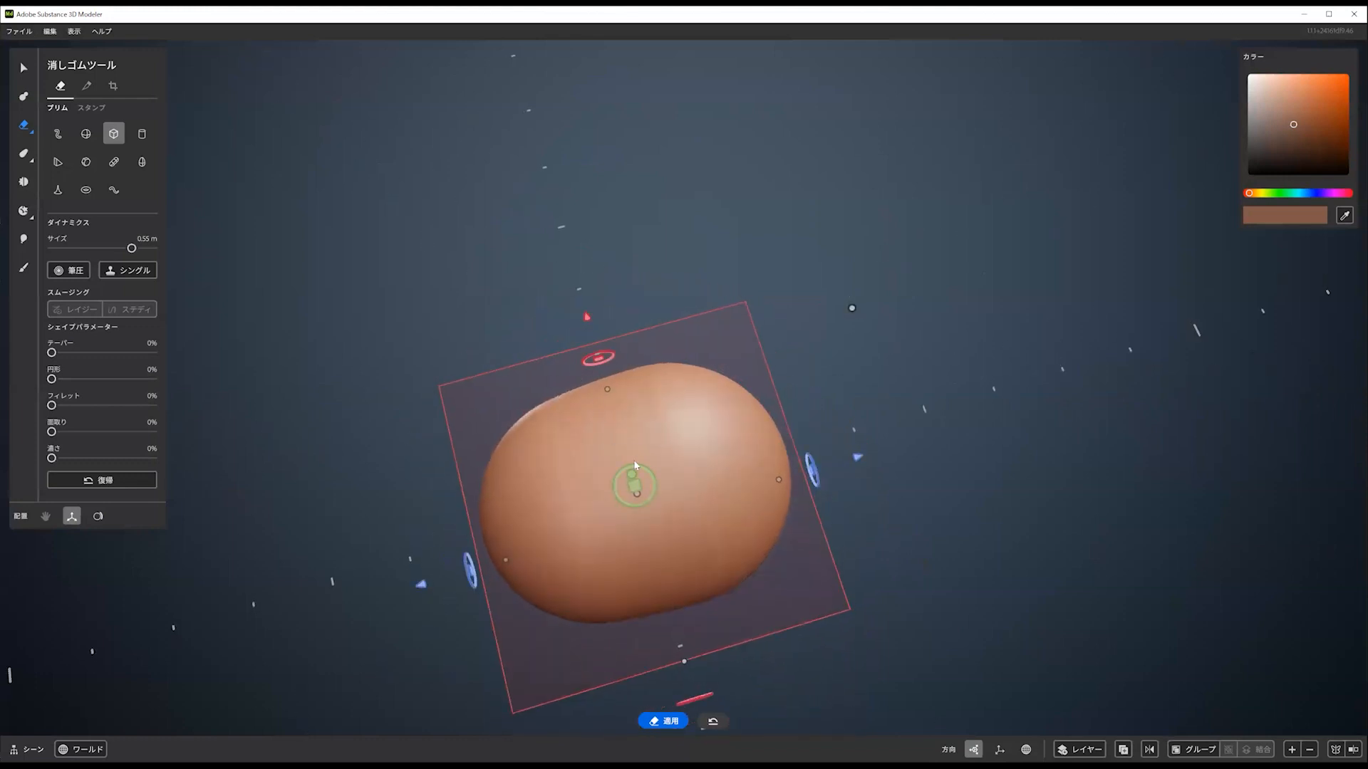
{"action": "mouse_move", "coordinate": [567, 483]}
{"action": "left_mouse_down", "text": "alt"}
{"action": "mouse_move", "coordinate": [569, 381]}
{"action": "mouse_move", "coordinate": [551, 490]}
{"action": "left_mouse_up", "text": "alt"}
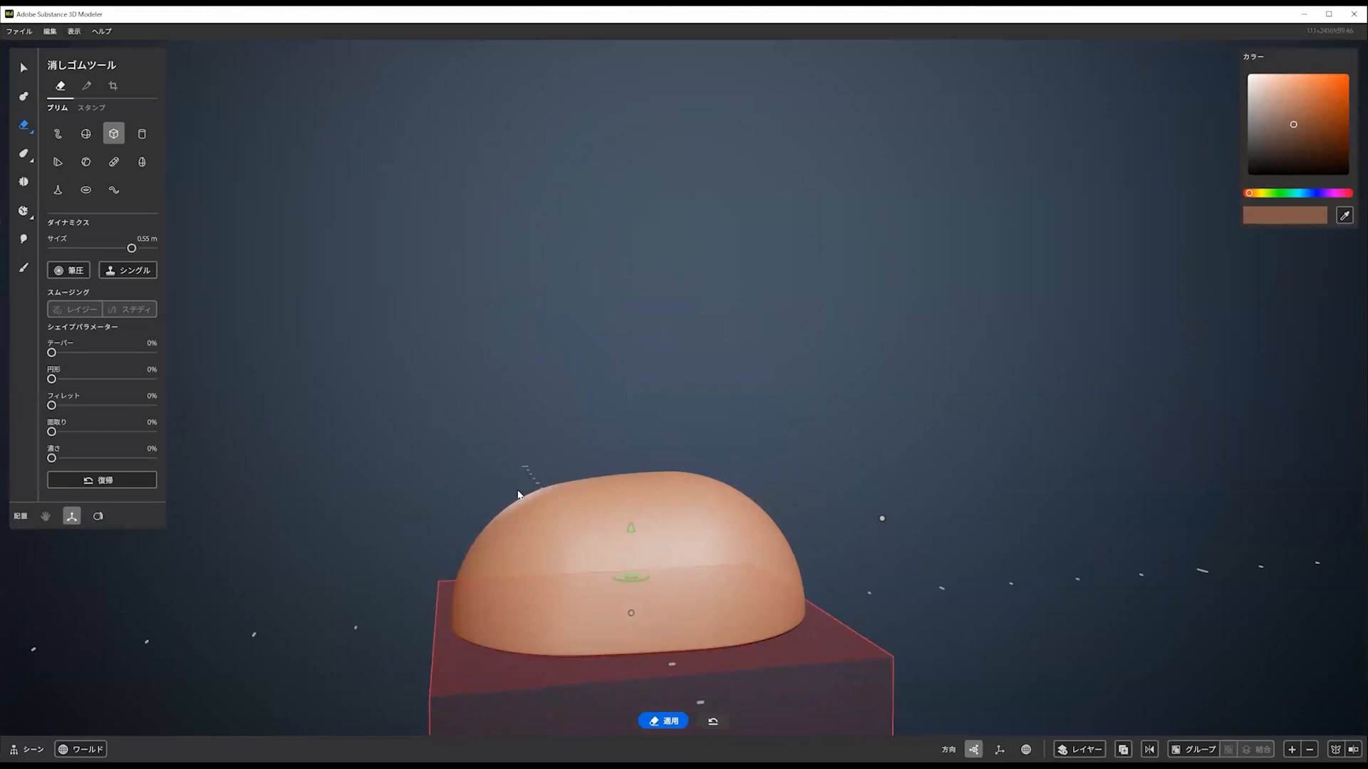
{"action": "middle_click_drag", "start_coordinate": [539, 436], "coordinate": [630, 327], "text": "alt"}
{"action": "middle_click_drag", "start_coordinate": [627, 378], "coordinate": [598, 378], "text": "alt"}
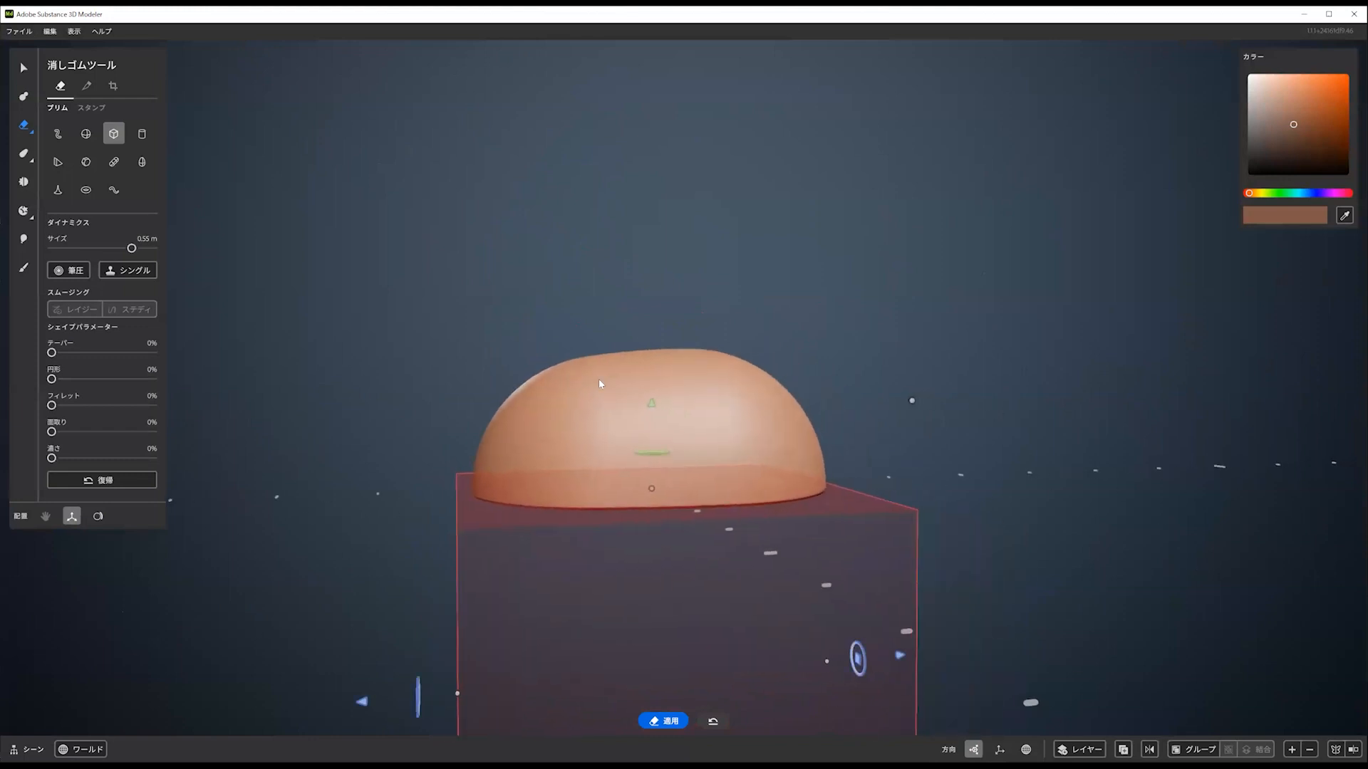
{"action": "key", "text": "4"}
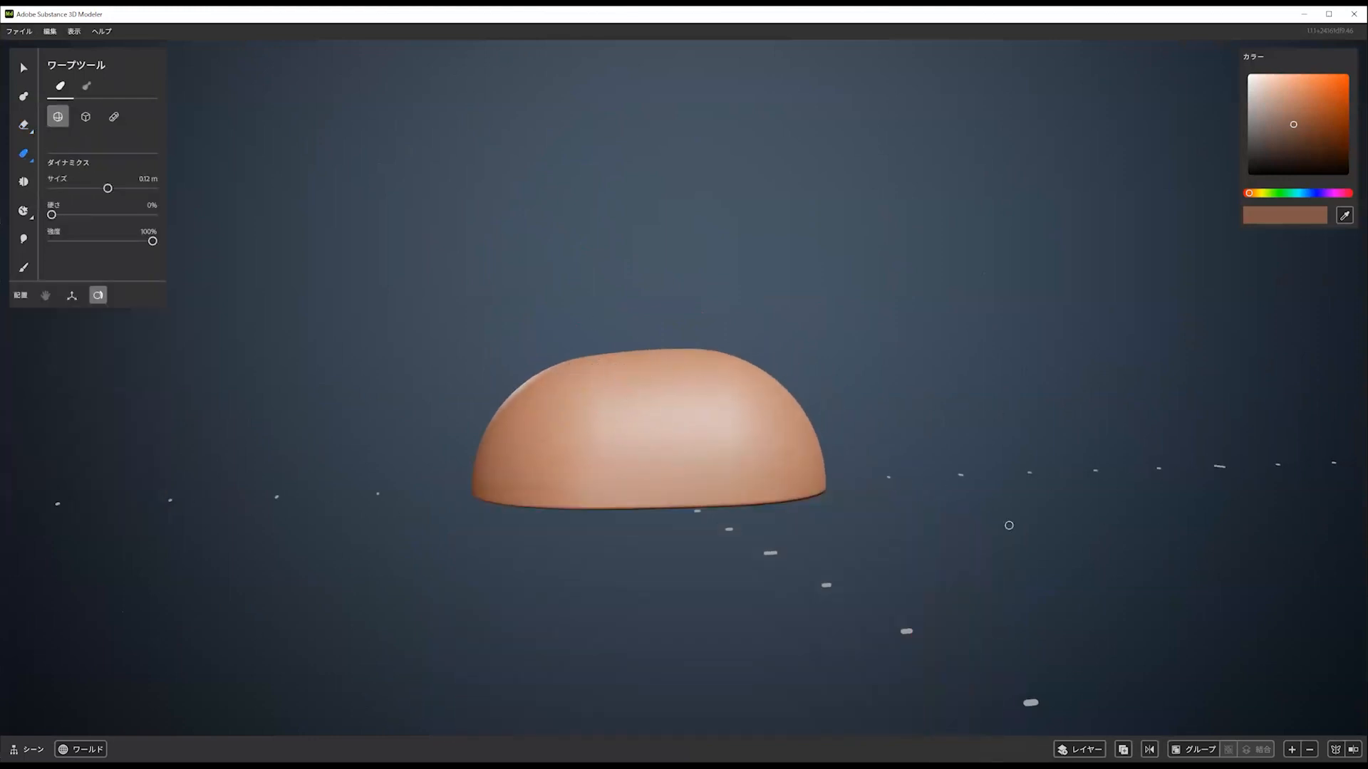
{"action": "mouse_move", "coordinate": [768, 354]}
{"action": "left_mouse_down", "text": "alt"}
{"action": "mouse_move", "coordinate": [744, 364]}
{"action": "mouse_move", "coordinate": [868, 296]}
{"action": "left_mouse_up", "text": "alt"}
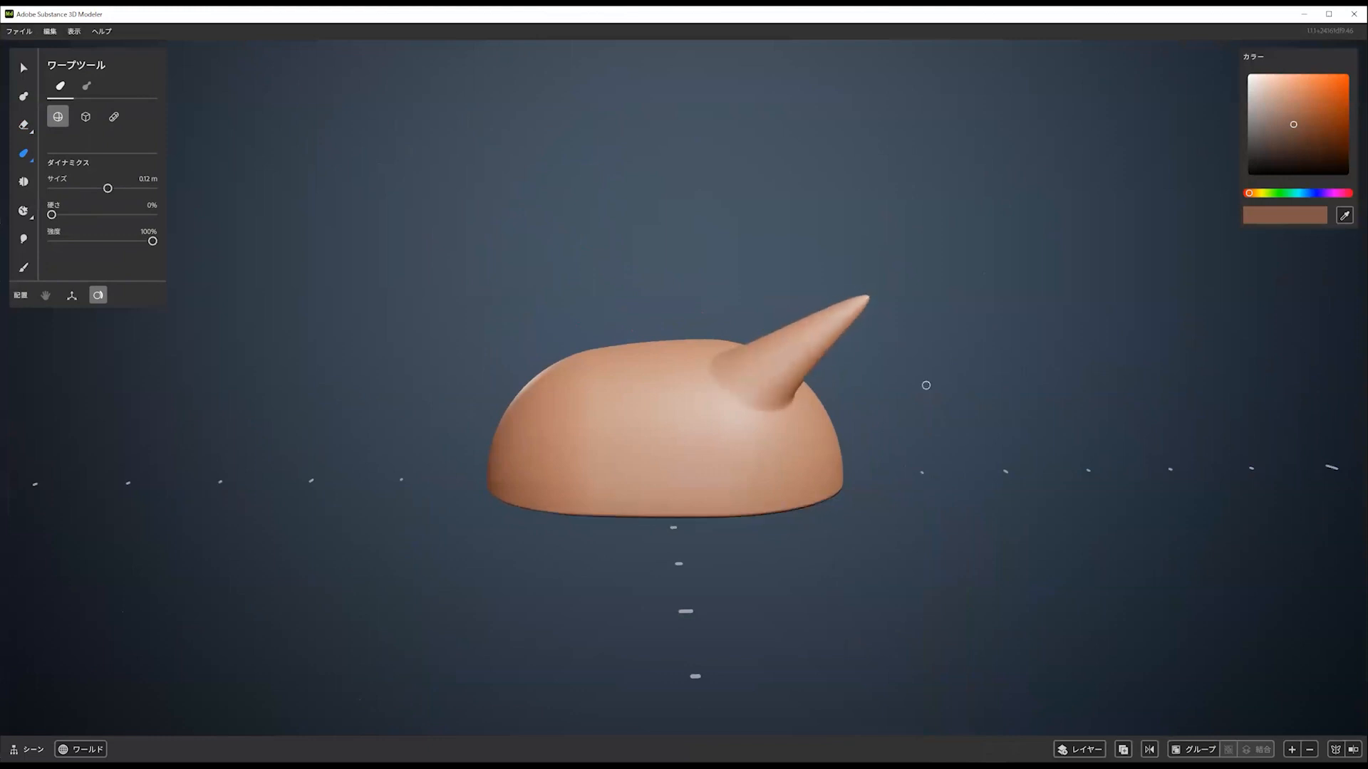
{"action": "key", "text": "ctrl+z"}
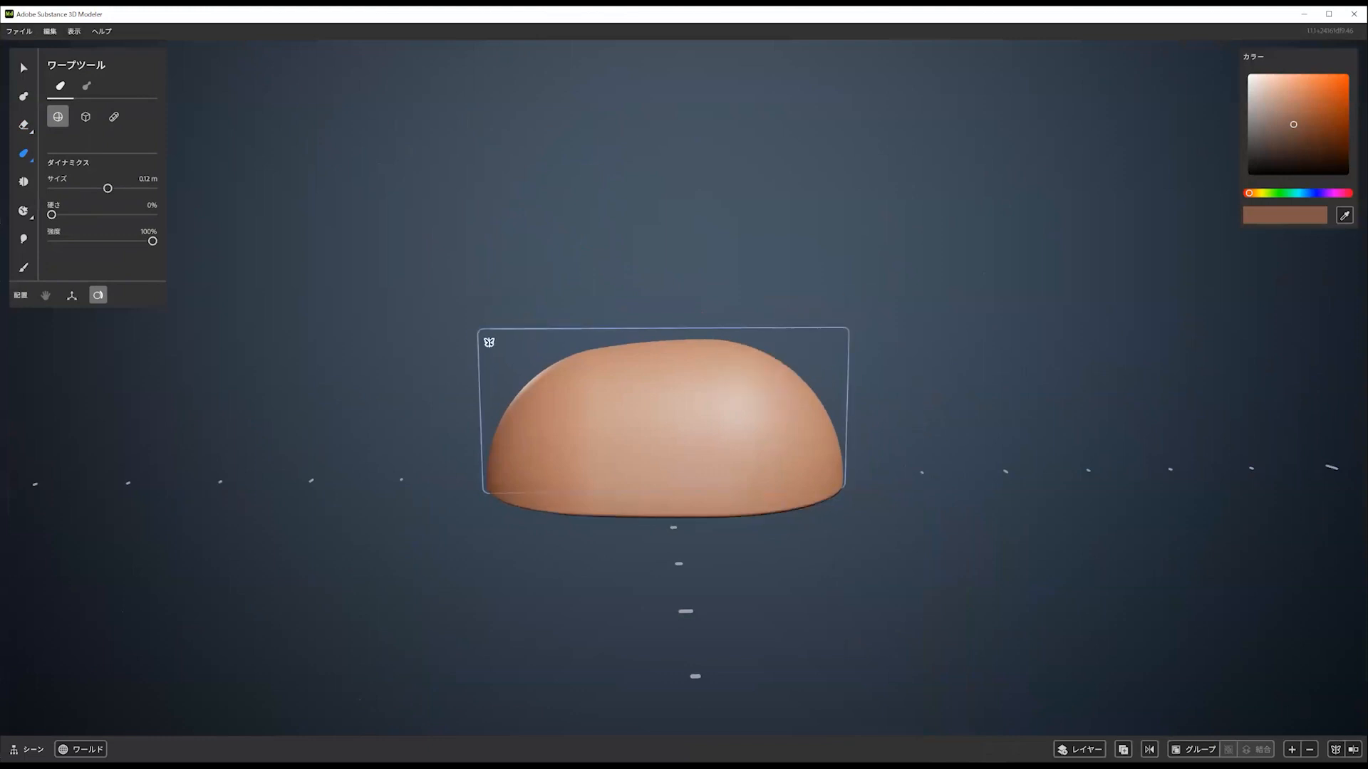
Turn on mirror symmetry for the body so that the Warp tool affects both long sides
{"action": "left_click_drag", "start_coordinate": [762, 470], "coordinate": [819, 542], "text": "alt"}
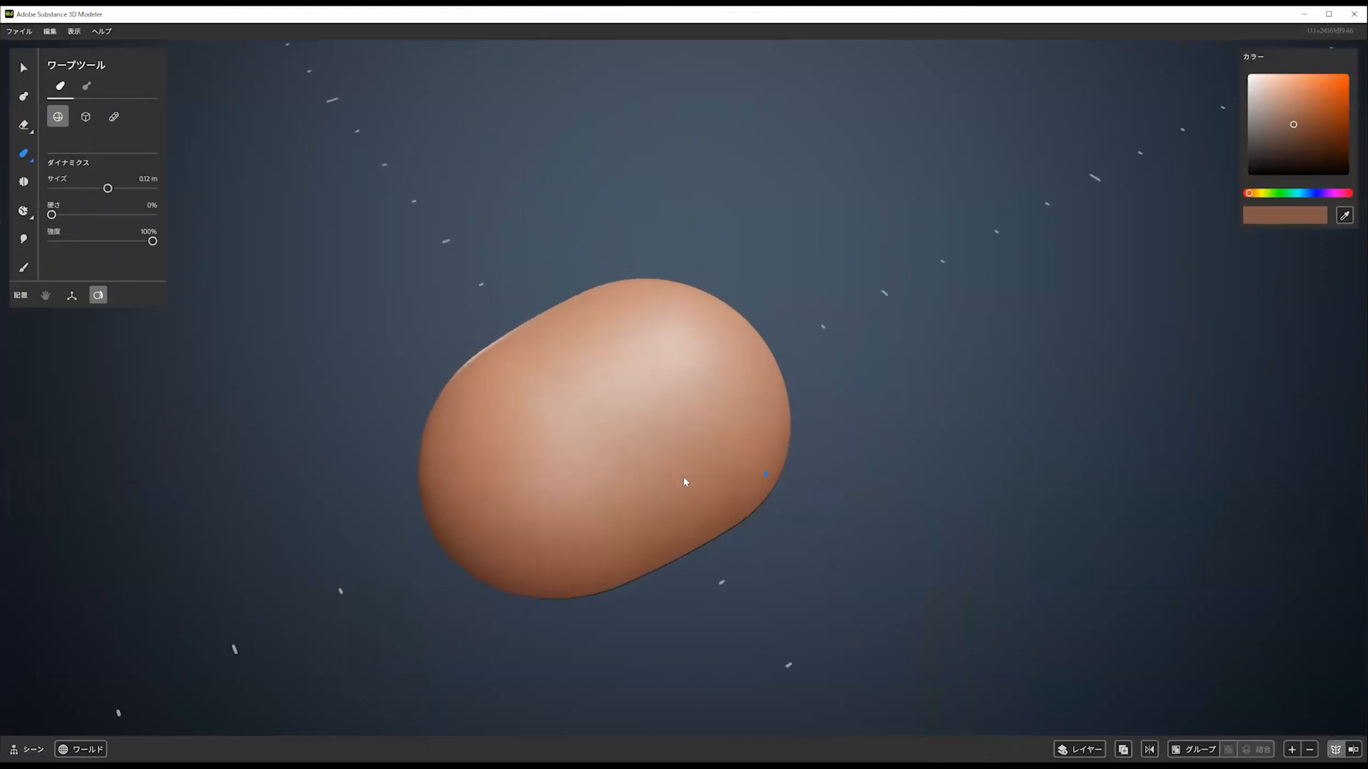
{"action": "mouse_move", "coordinate": [683, 478]}
{"action": "right_mouse_down", "text": "alt"}
{"action": "mouse_move", "coordinate": [705, 454]}
{"action": "mouse_move", "coordinate": [682, 477]}
{"action": "right_mouse_up", "text": "alt"}
{"action": "left_click_drag", "start_coordinate": [682, 477], "coordinate": [723, 493], "text": "alt"}
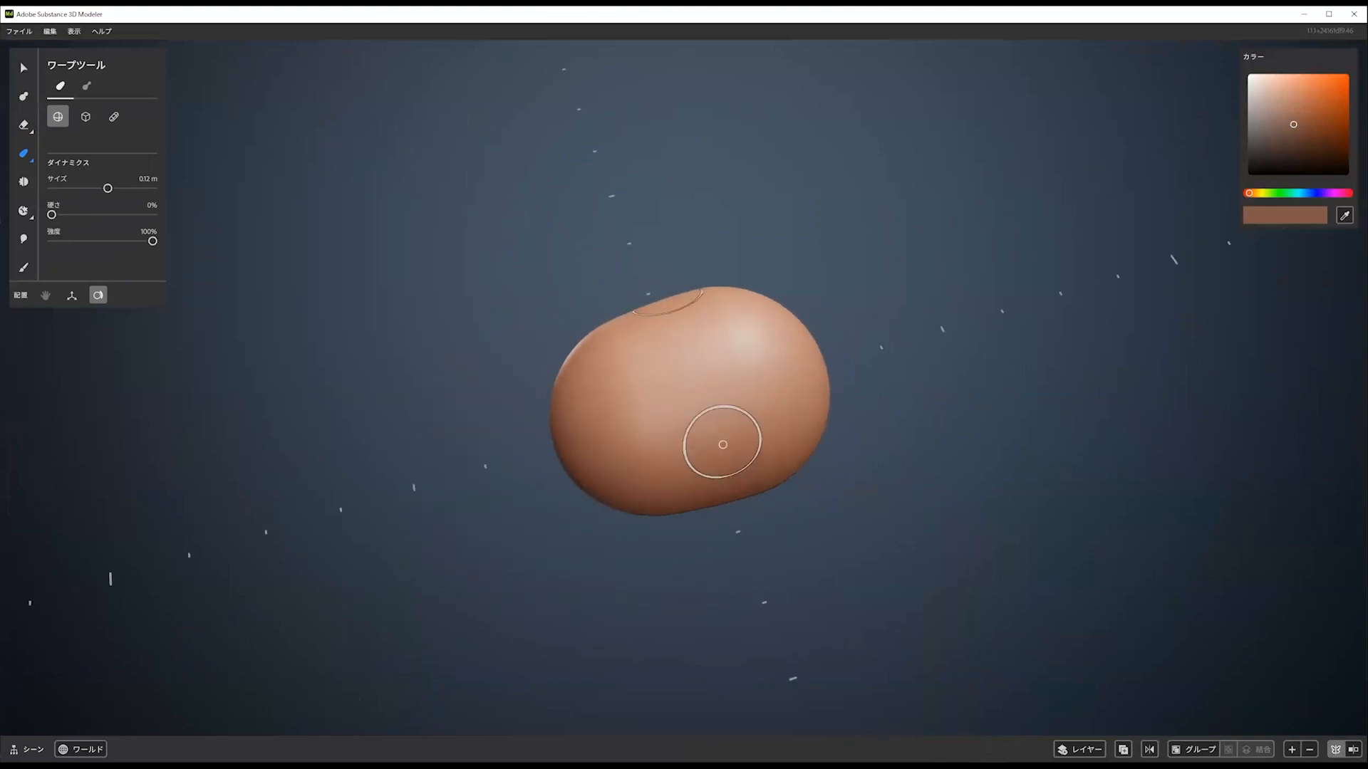
{"action": "scroll", "coordinate": [723, 445], "scroll_direction": "up", "scroll_amount": 8}
{"action": "scroll", "coordinate": [734, 445], "scroll_direction": "down", "scroll_amount": 1}
{"action": "scroll", "coordinate": [735, 443], "scroll_direction": "up", "scroll_amount": 1}
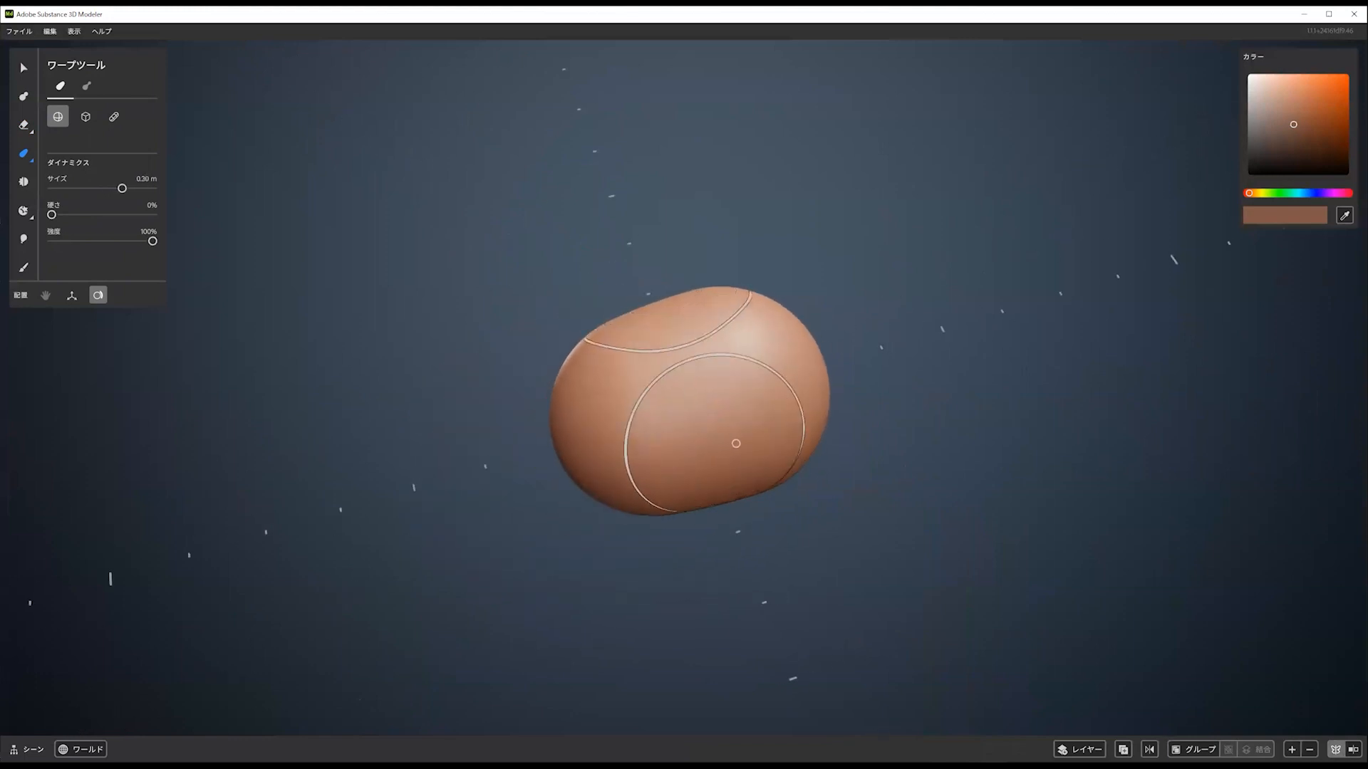
{"action": "mouse_move", "coordinate": [736, 443]}
{"action": "left_mouse_down", "text": "alt"}
{"action": "mouse_move", "coordinate": [771, 457]}
{"action": "mouse_move", "coordinate": [724, 468]}
{"action": "mouse_move", "coordinate": [724, 455]}
{"action": "mouse_move", "coordinate": [725, 466]}
{"action": "left_mouse_up", "text": "alt"}
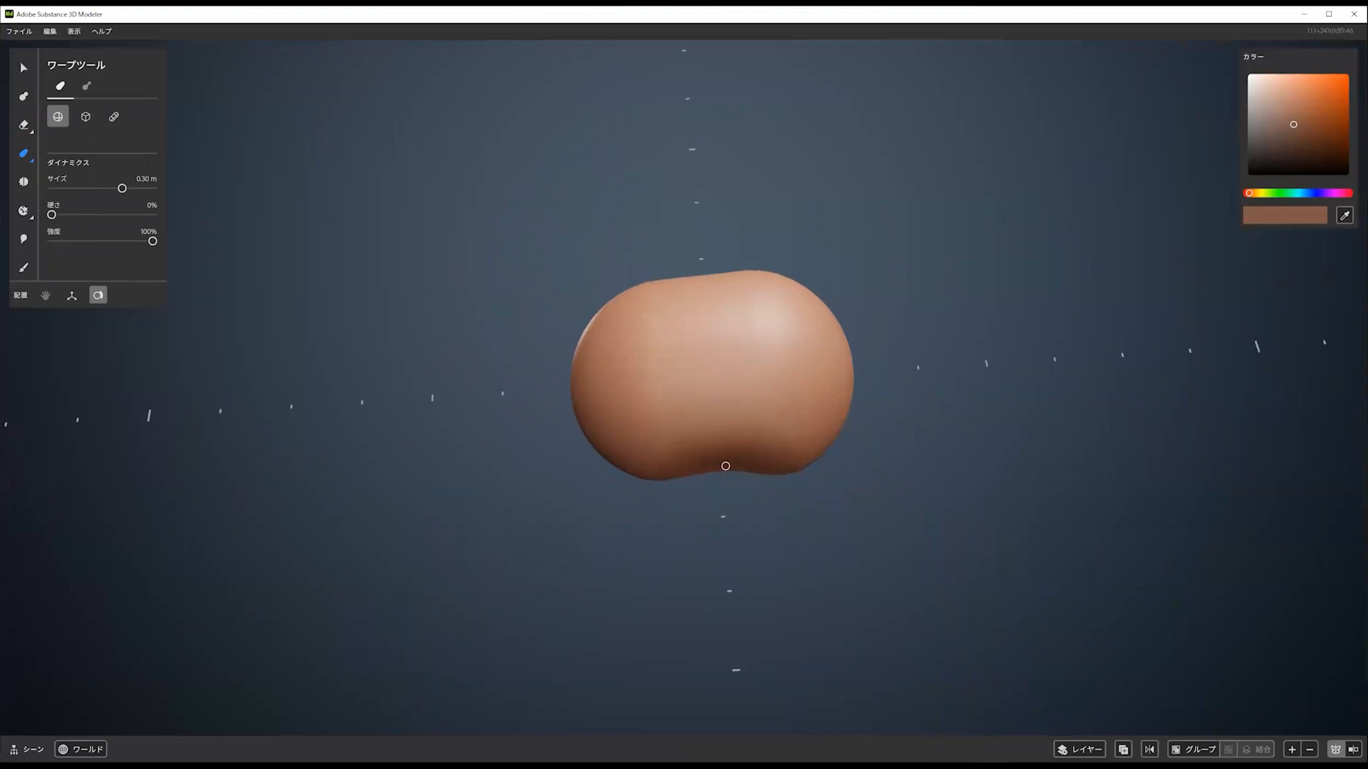
{"action": "key", "text": "ctrl+z"}
Set the Warp tool size to 0.47 m and push the middle of both long sides inward to form a waist
{"action": "scroll", "coordinate": [728, 422], "scroll_direction": "up", "scroll_amount": 6}
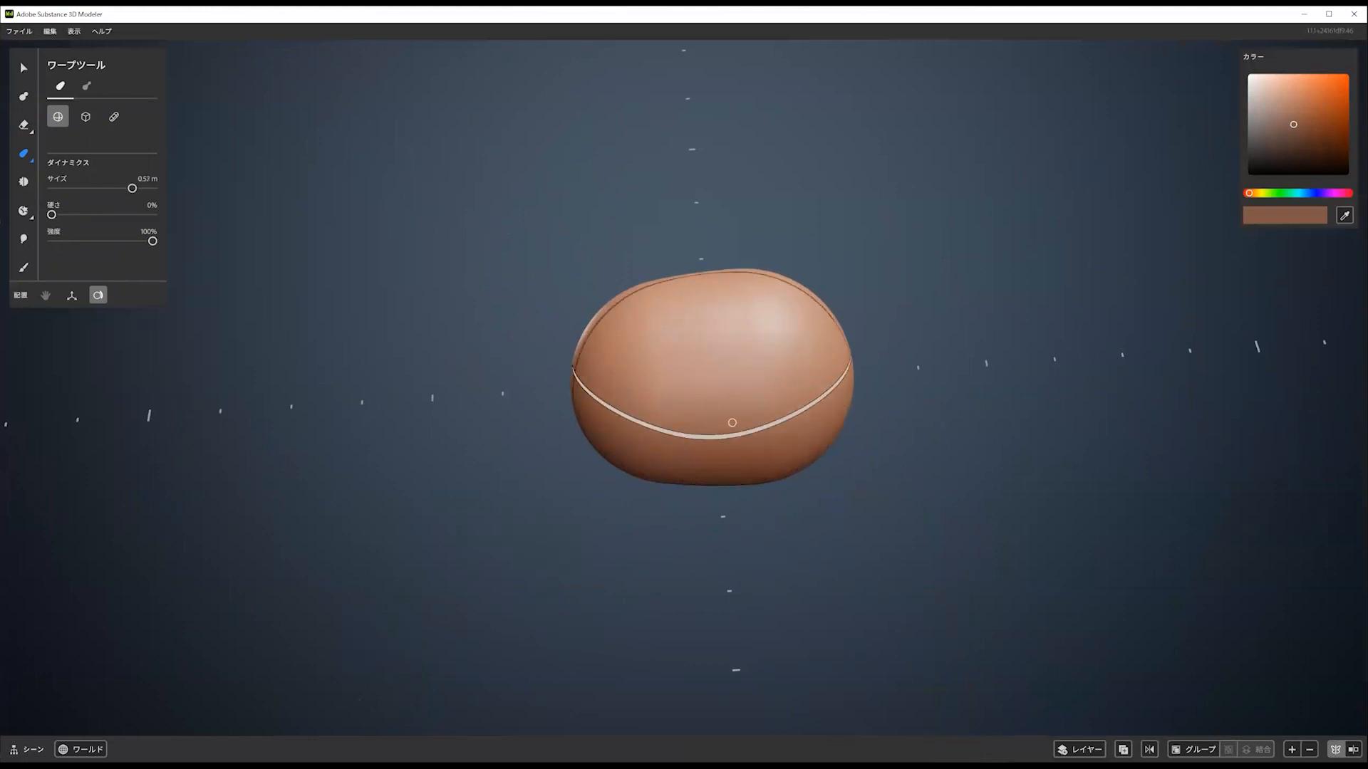
{"action": "scroll", "coordinate": [728, 423], "scroll_direction": "down", "scroll_amount": 3}
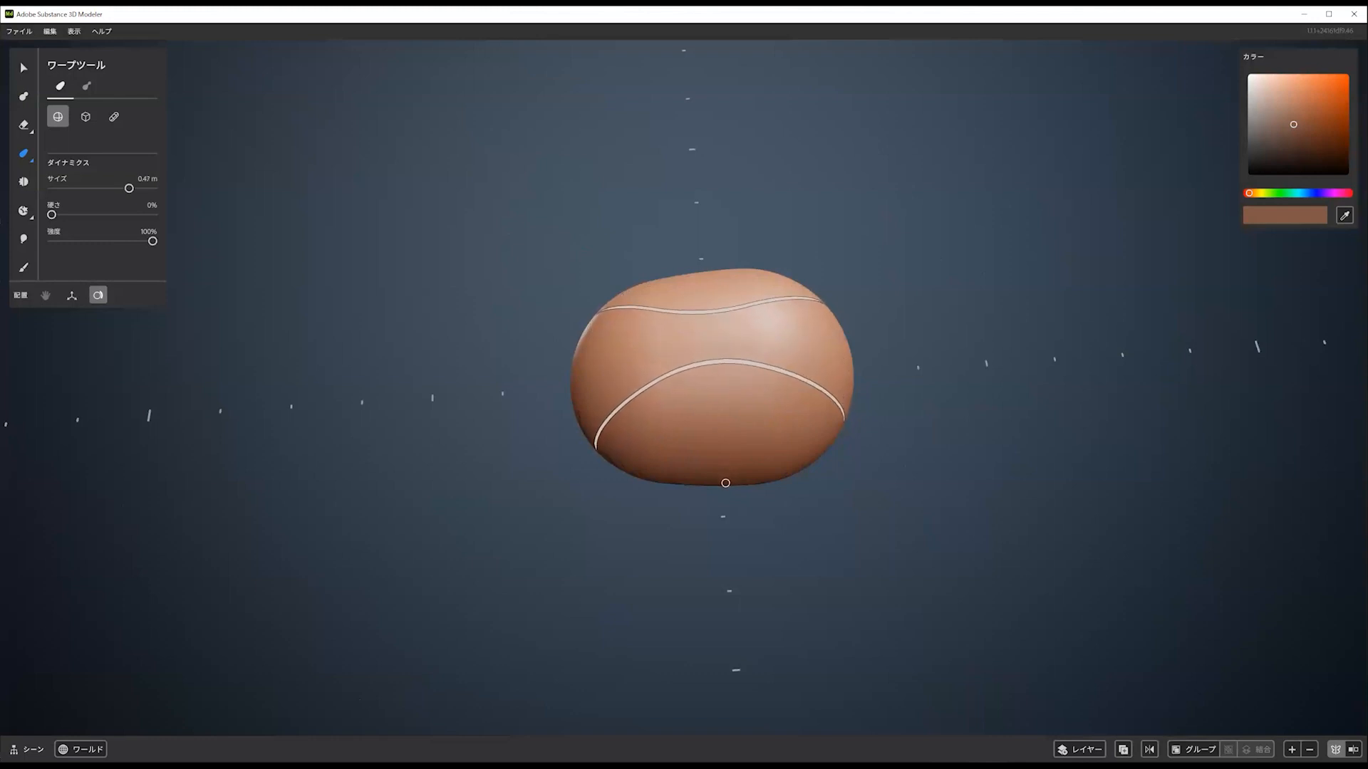
{"action": "left_click_drag", "start_coordinate": [724, 482], "coordinate": [723, 451]}
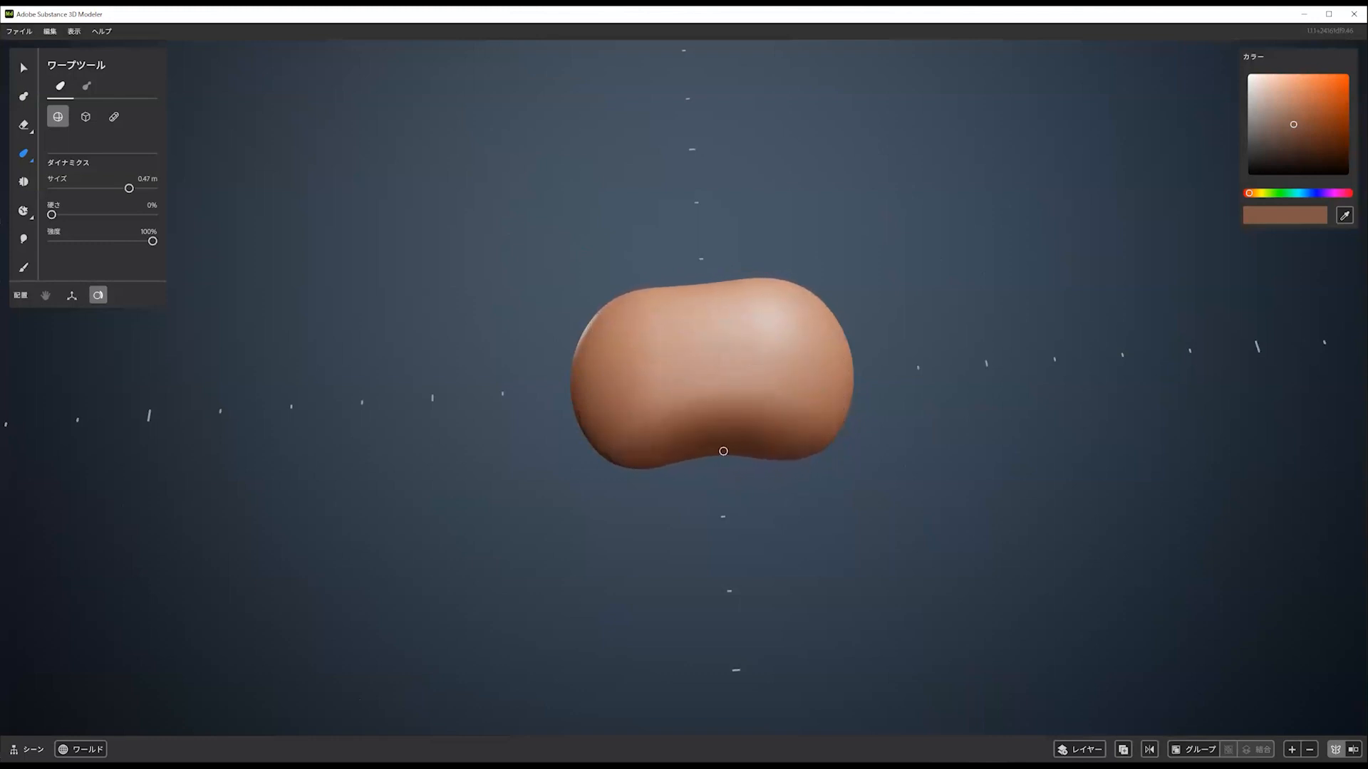
Set the Warp tool size to 0.38 m and push down the upper front of the body into a lower slope
{"action": "mouse_move", "coordinate": [738, 395]}
{"action": "left_mouse_down", "text": "alt"}
{"action": "mouse_move", "coordinate": [775, 399]}
{"action": "mouse_move", "coordinate": [742, 386]}
{"action": "mouse_move", "coordinate": [729, 339]}
{"action": "left_mouse_up", "text": "alt"}
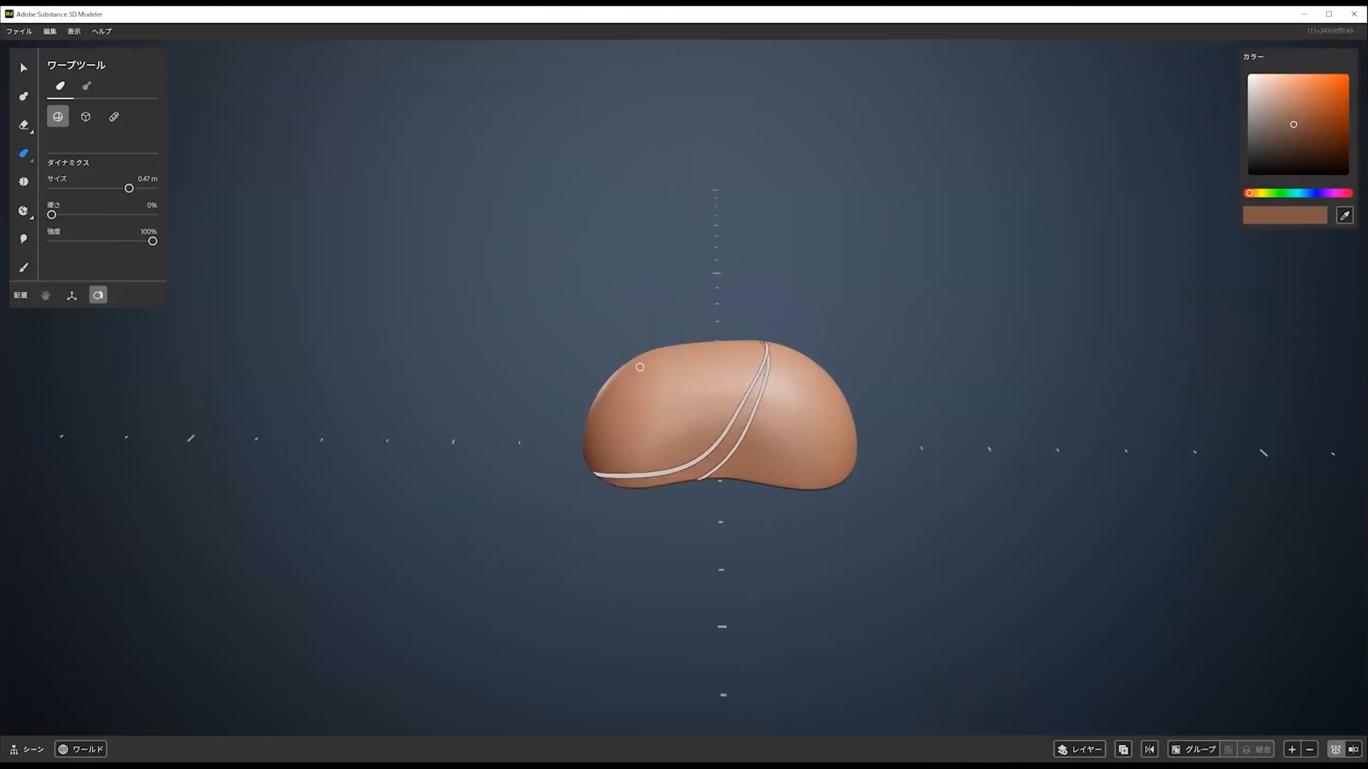
{"action": "scroll", "coordinate": [631, 369], "scroll_direction": "down", "scroll_amount": 5}
{"action": "scroll", "coordinate": [634, 368], "scroll_direction": "up", "scroll_amount": 3}
{"action": "scroll", "coordinate": [634, 368], "scroll_direction": "up", "scroll_amount": 2}
{"action": "mouse_move", "coordinate": [632, 367]}
{"action": "left_mouse_down", "text": "alt"}
{"action": "mouse_move", "coordinate": [649, 368]}
{"action": "mouse_move", "coordinate": [608, 403]}
{"action": "left_mouse_up", "text": "alt"}
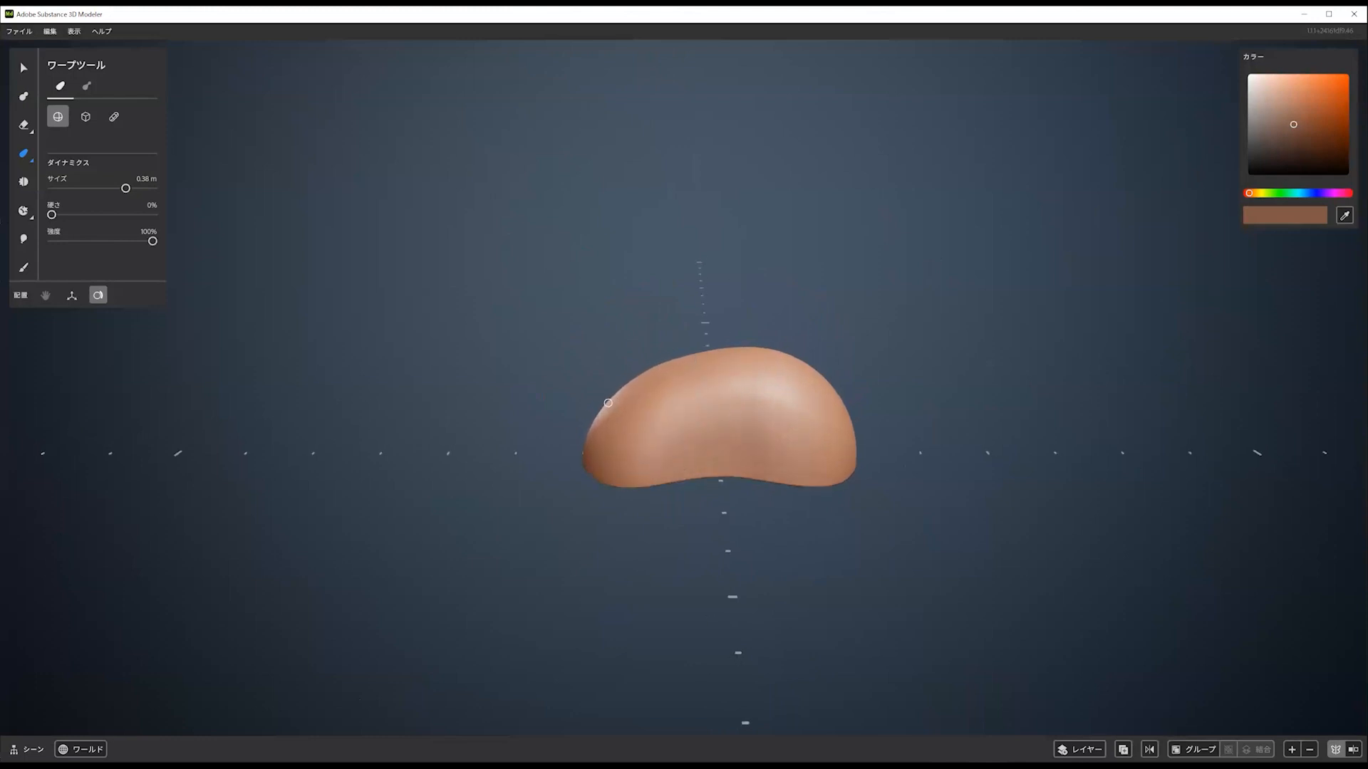
Narrow the front end of the body symmetrically with the 0.38 m Warp tool
{"action": "mouse_move", "coordinate": [723, 369]}
{"action": "left_mouse_down"}
{"action": "mouse_move", "coordinate": [664, 366]}
{"action": "mouse_move", "coordinate": [751, 507]}
{"action": "left_mouse_up"}
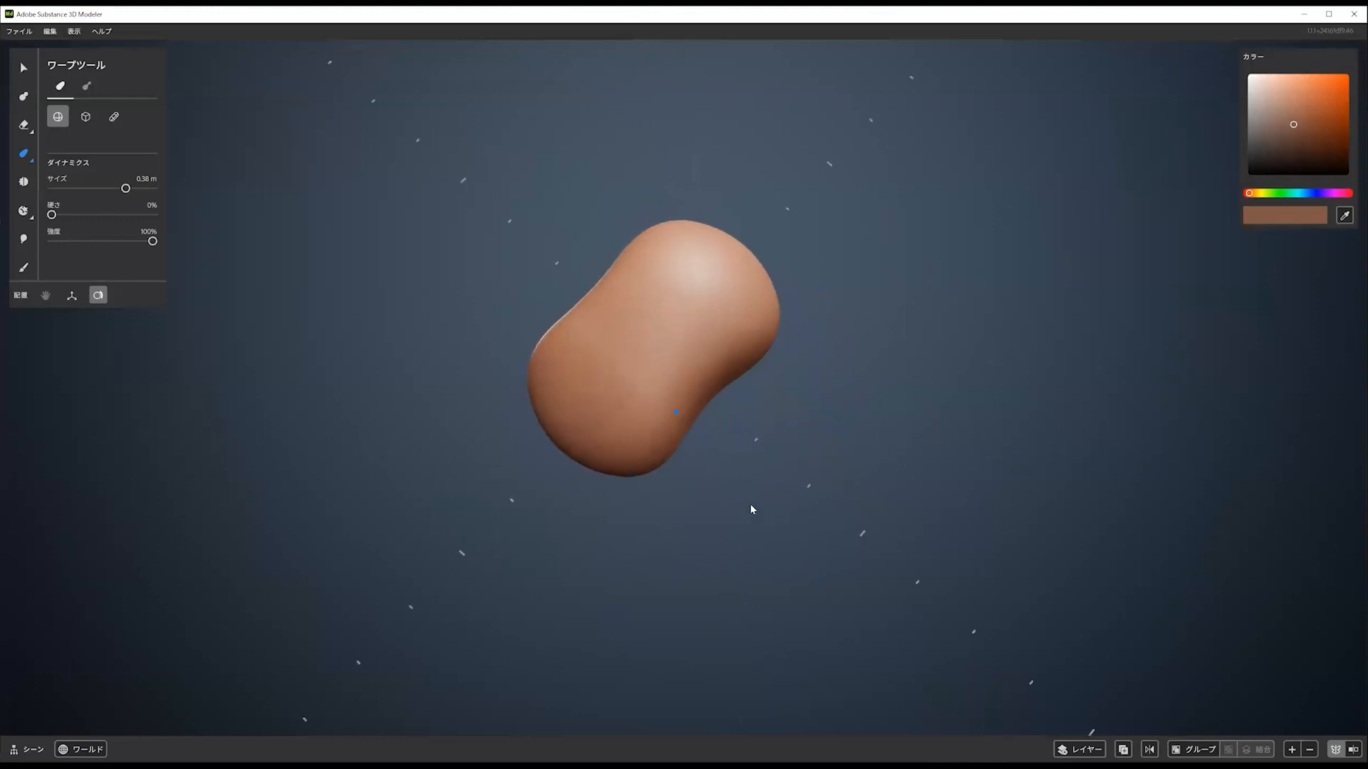
{"action": "left_click_drag", "start_coordinate": [646, 472], "coordinate": [642, 466]}
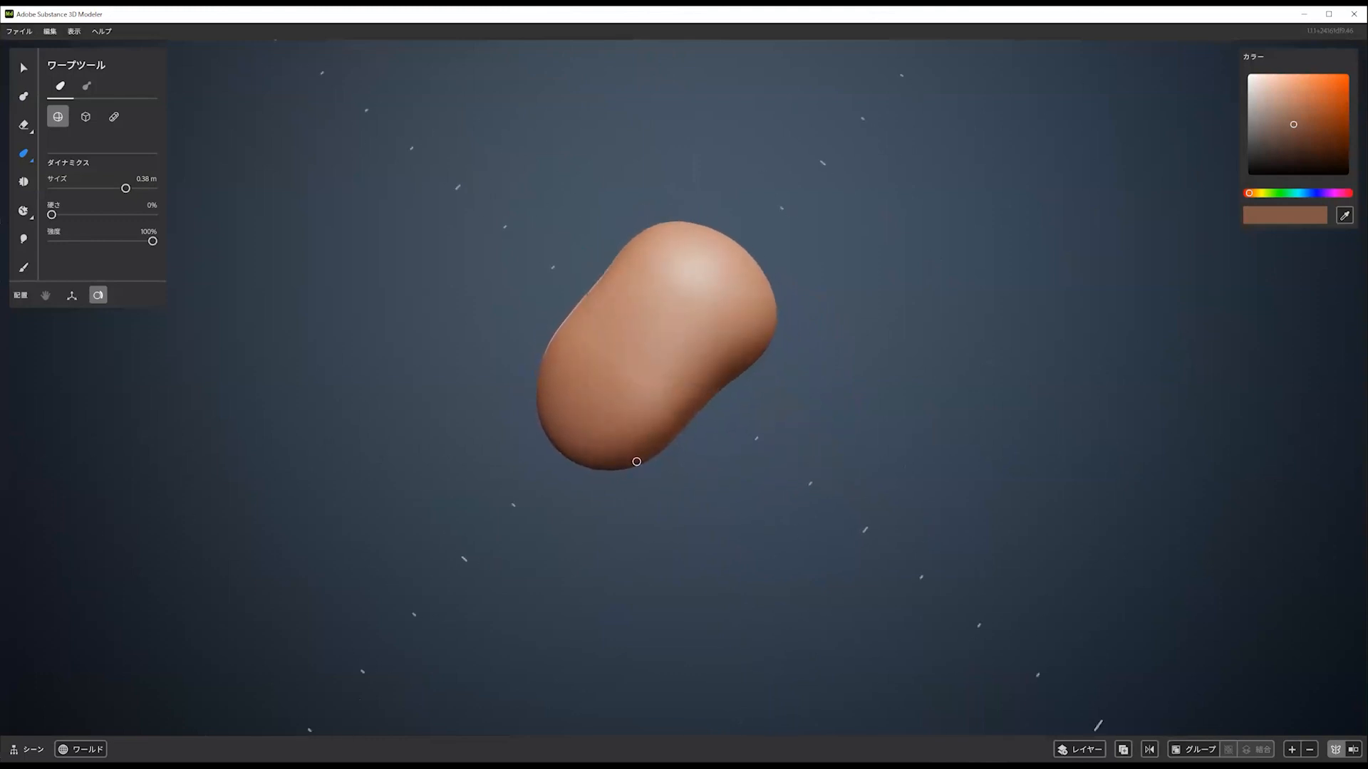
{"action": "left_click_drag", "start_coordinate": [664, 450], "coordinate": [707, 374], "text": "alt"}
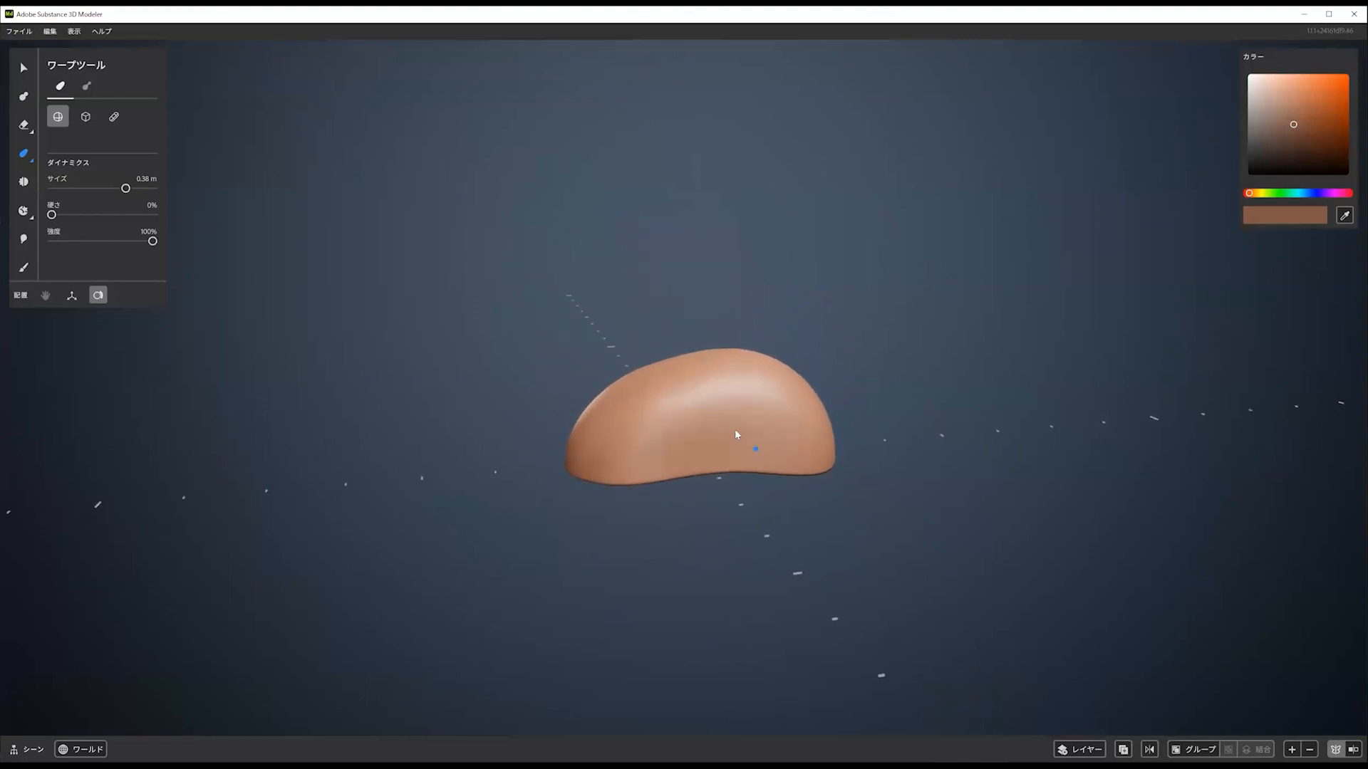
{"action": "left_click_drag", "start_coordinate": [735, 431], "coordinate": [732, 436], "text": "alt"}
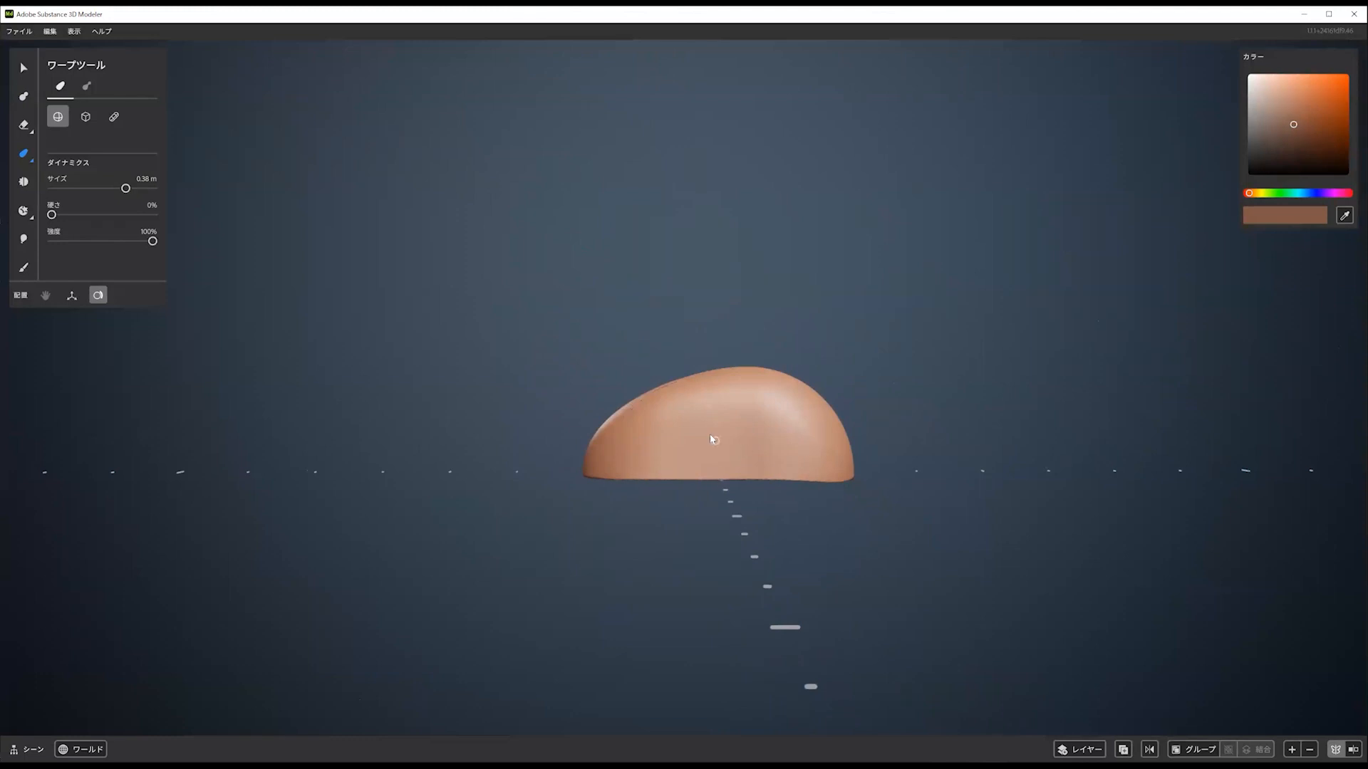
Ease the pinched waist on both long sides into a shallower curve with the 0.38 m Warp tool
{"action": "left_click_drag", "start_coordinate": [710, 436], "coordinate": [745, 503], "text": "alt"}
{"action": "scroll", "coordinate": [589, 399], "scroll_direction": "up", "scroll_amount": 1}
{"action": "key", "text": "shift"}
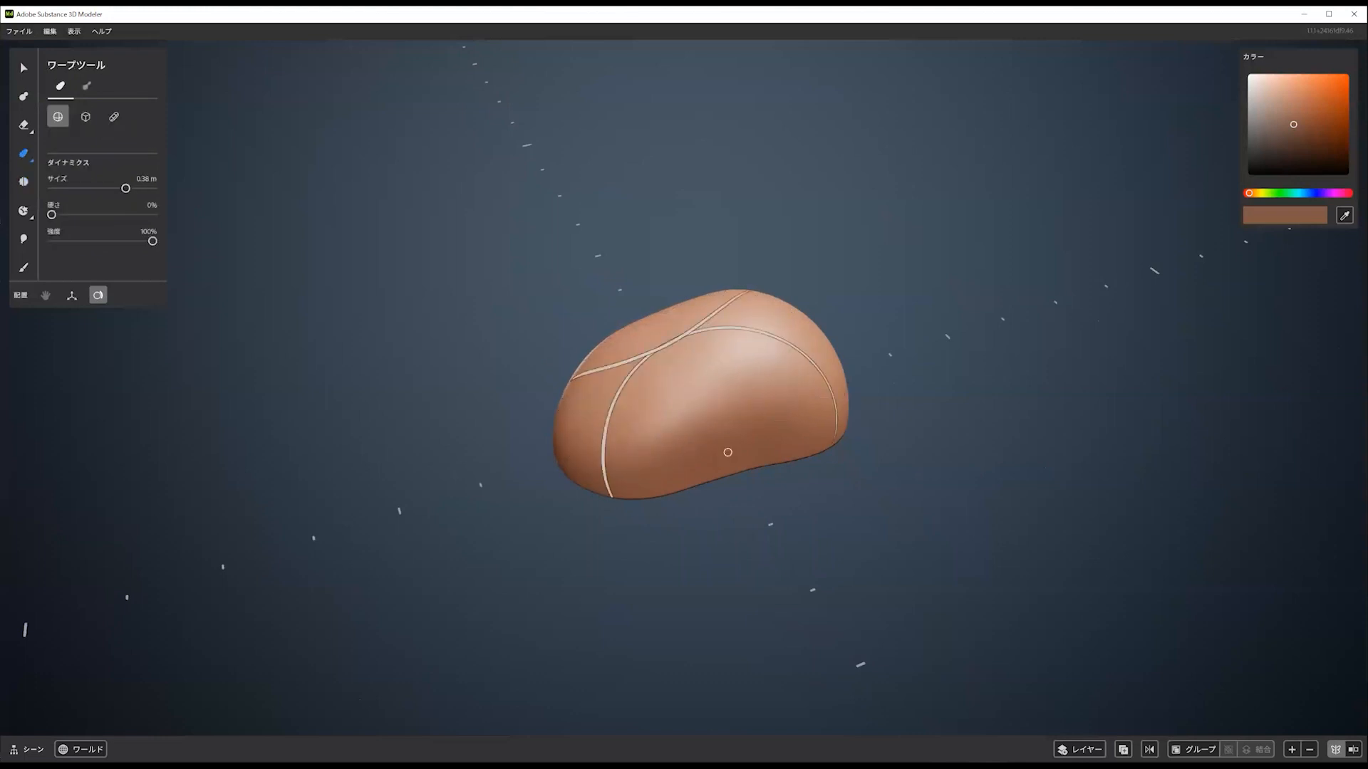
{"action": "mouse_move", "coordinate": [726, 452]}
{"action": "left_mouse_down", "text": "alt"}
{"action": "mouse_move", "coordinate": [809, 485]}
{"action": "mouse_move", "coordinate": [840, 430]}
{"action": "mouse_move", "coordinate": [702, 370]}
{"action": "mouse_move", "coordinate": [651, 387]}
{"action": "mouse_move", "coordinate": [672, 446]}
{"action": "mouse_move", "coordinate": [612, 362]}
{"action": "mouse_move", "coordinate": [653, 366]}
{"action": "mouse_move", "coordinate": [660, 387]}
{"action": "left_mouse_up", "text": "alt"}
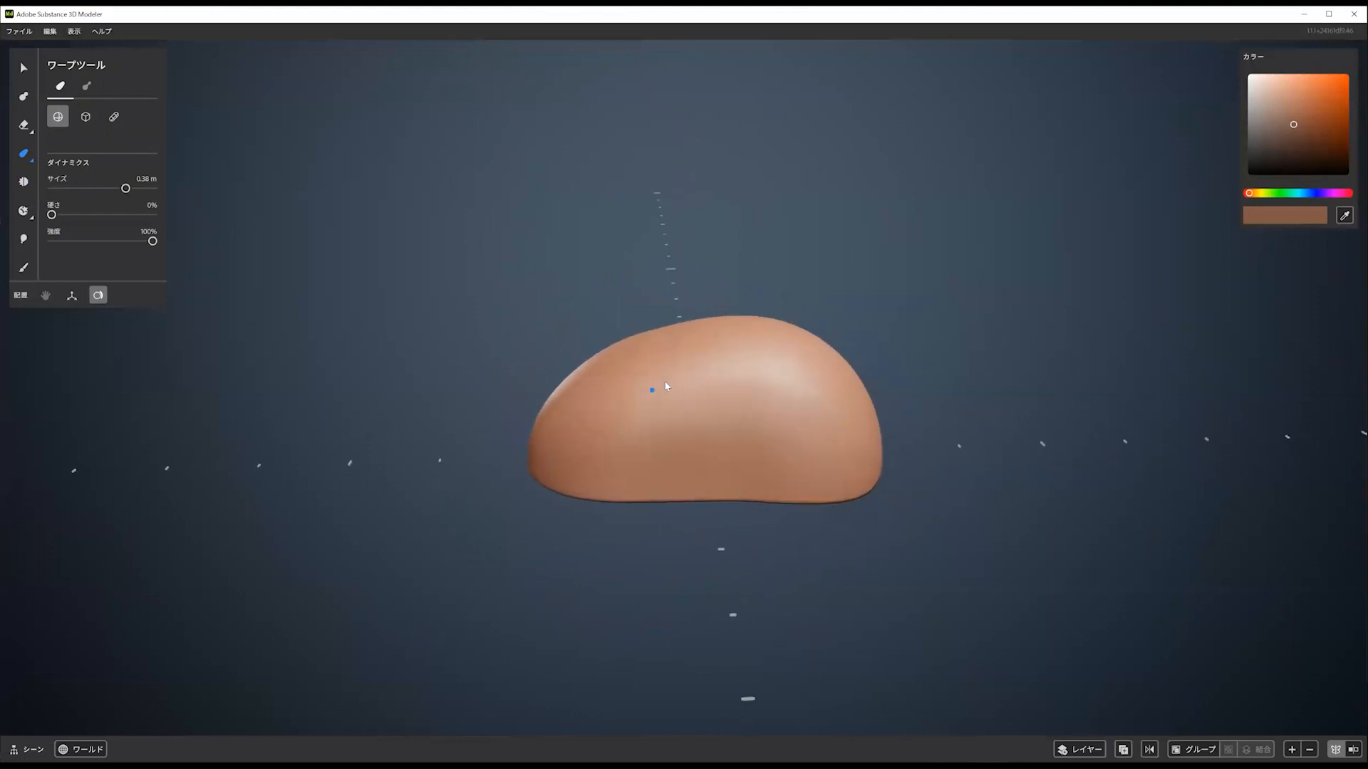
Choose the pinched teardrop eraser primitive, turn it parallel to the body and bring it up against the long side
{"action": "left_click", "coordinate": [24, 126]}
{"action": "left_click", "coordinate": [113, 190]}
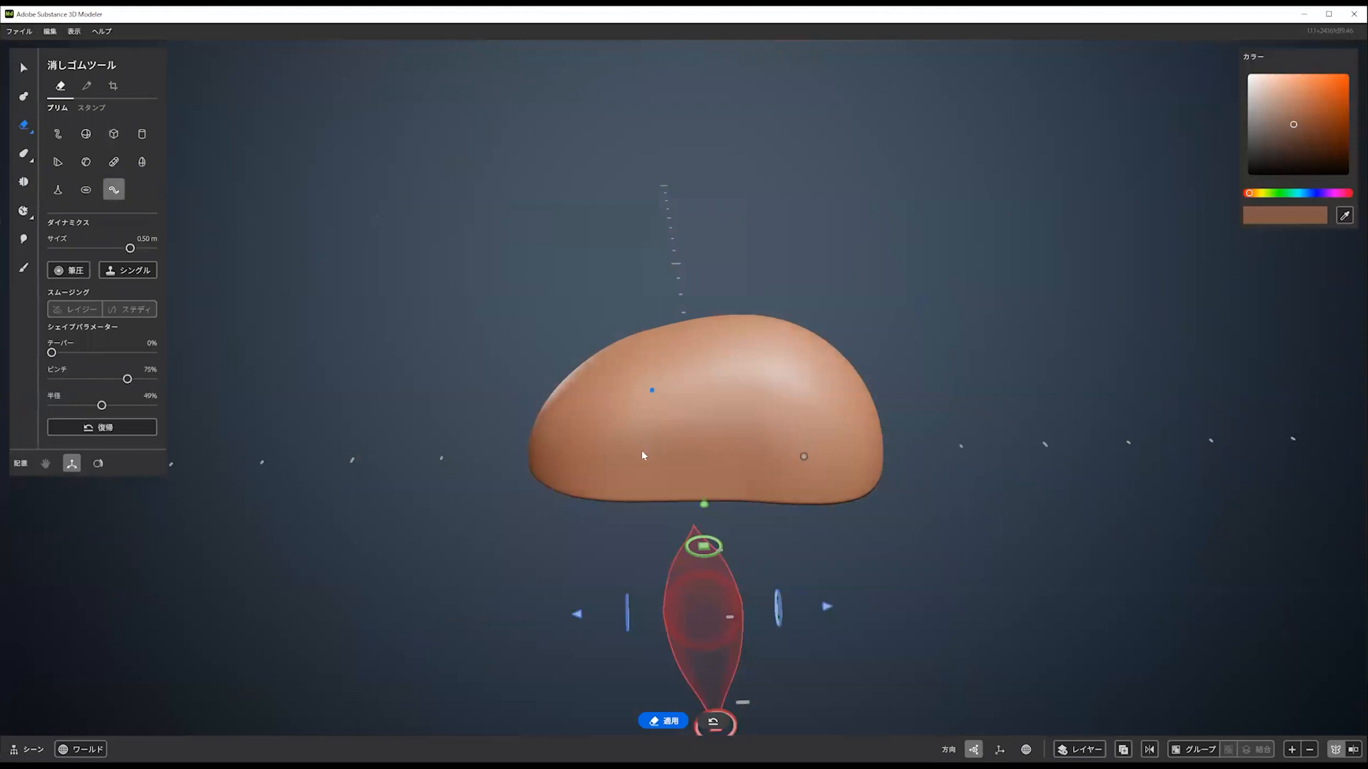
{"action": "mouse_move", "coordinate": [643, 455]}
{"action": "left_mouse_down", "text": "alt"}
{"action": "mouse_move", "coordinate": [763, 494]}
{"action": "mouse_move", "coordinate": [723, 487]}
{"action": "left_mouse_up", "text": "alt"}
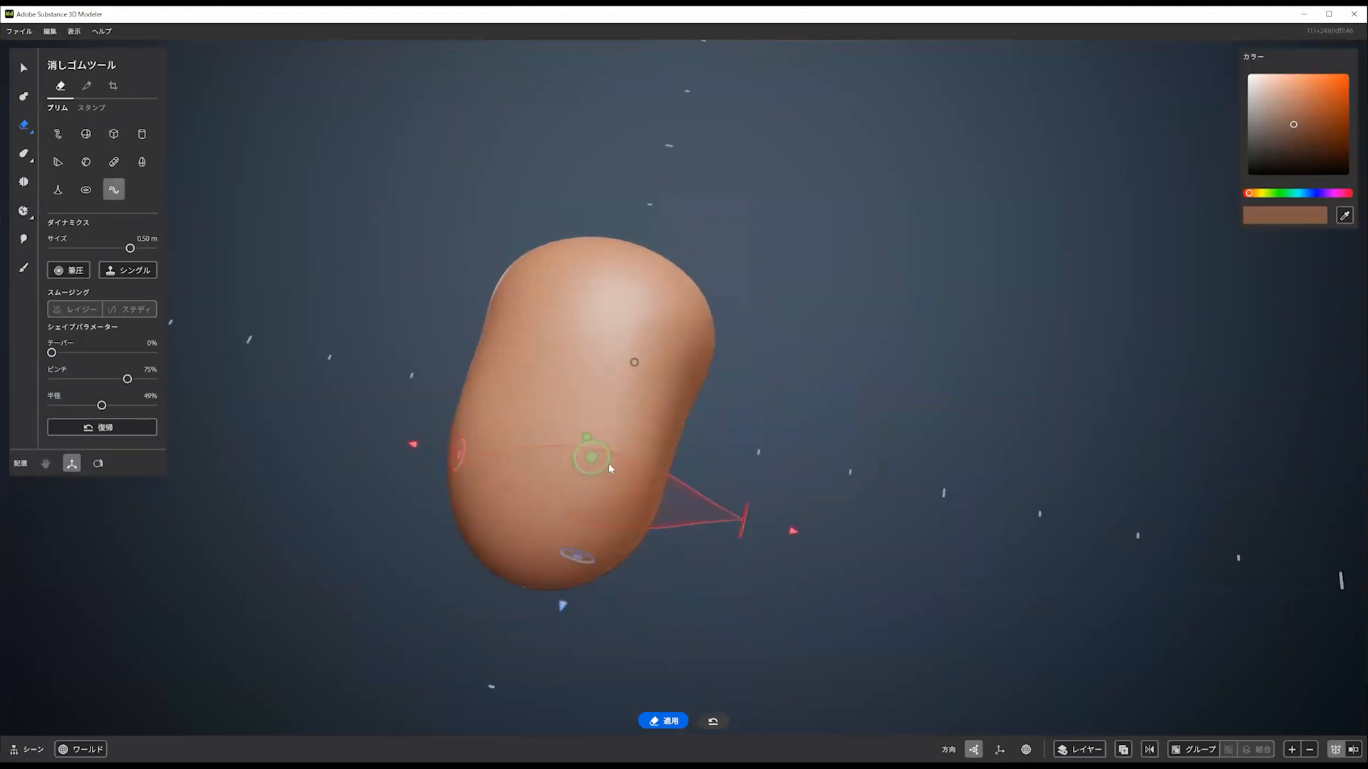
{"action": "mouse_move", "coordinate": [738, 475]}
{"action": "left_mouse_down"}
{"action": "mouse_move", "coordinate": [797, 496]}
{"action": "mouse_move", "coordinate": [790, 469]}
{"action": "left_mouse_up"}
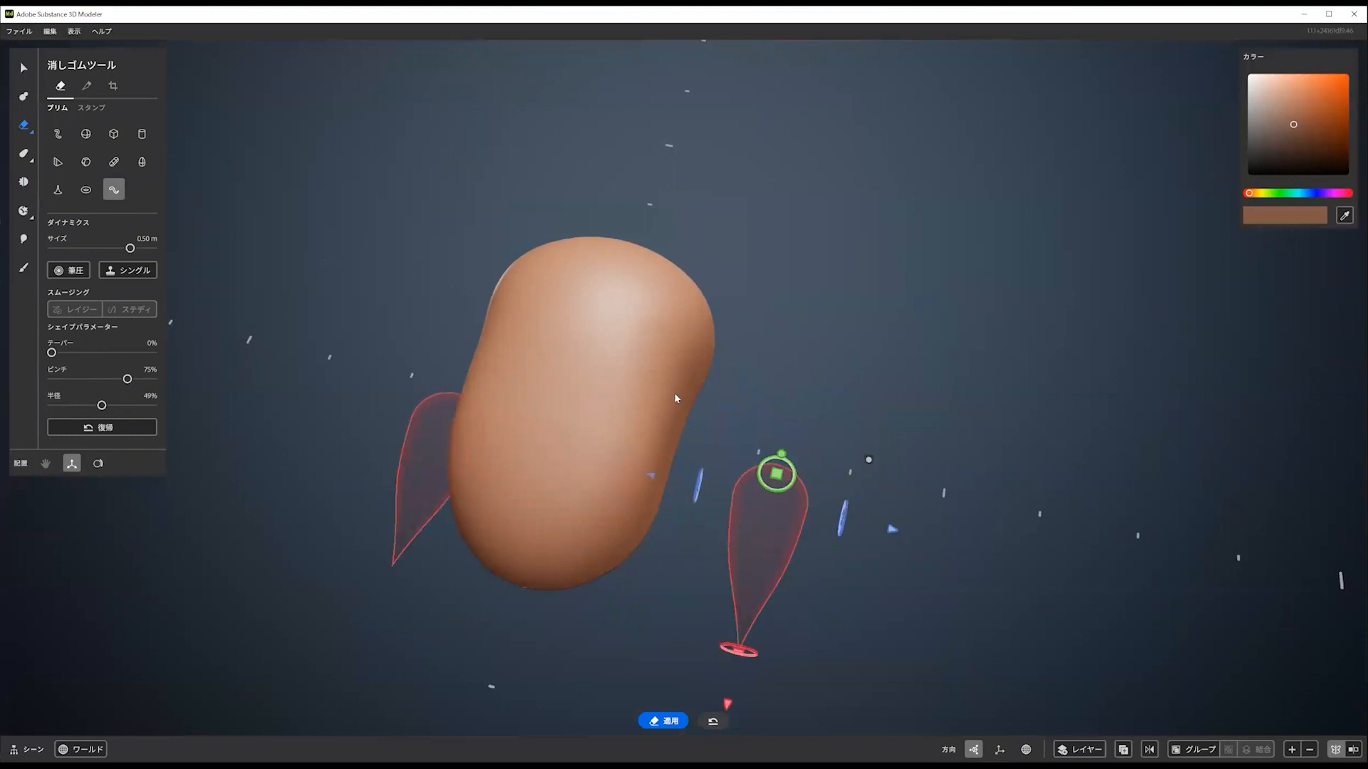
{"action": "mouse_move", "coordinate": [677, 453]}
{"action": "left_mouse_down", "text": "alt"}
{"action": "mouse_move", "coordinate": [607, 380]}
{"action": "mouse_move", "coordinate": [549, 376]}
{"action": "left_mouse_up", "text": "alt"}
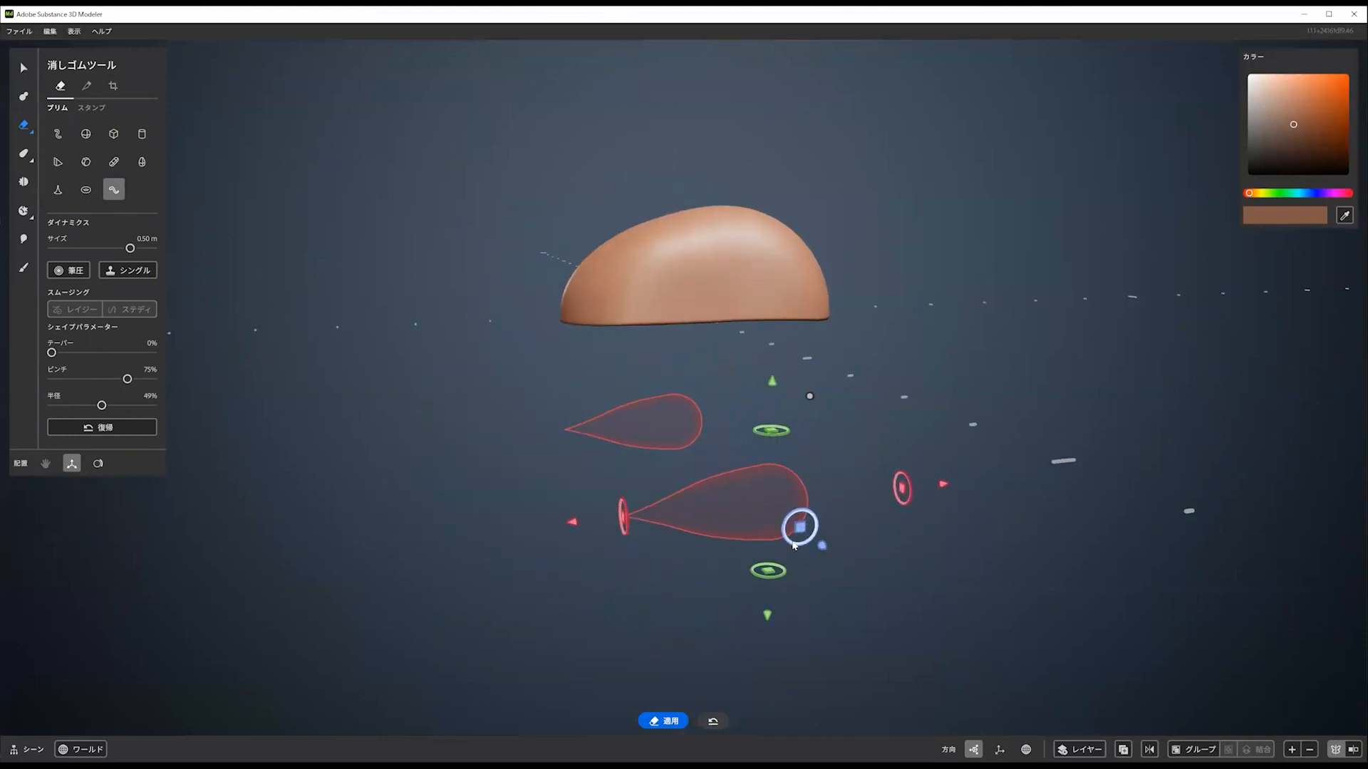
{"action": "mouse_move", "coordinate": [798, 520]}
{"action": "left_mouse_down"}
{"action": "mouse_move", "coordinate": [789, 287]}
{"action": "mouse_move", "coordinate": [808, 417]}
{"action": "mouse_move", "coordinate": [830, 435]}
{"action": "left_mouse_up"}
{"action": "mouse_move", "coordinate": [634, 290]}
{"action": "left_mouse_down", "text": "alt"}
{"action": "mouse_move", "coordinate": [845, 317]}
{"action": "mouse_move", "coordinate": [826, 324]}
{"action": "left_mouse_up", "text": "alt"}
Set the teardrop eraser's pinch to 100% and radius to 83%, and align it so that it overlaps the body's side
{"action": "mouse_move", "coordinate": [102, 406]}
{"action": "left_mouse_down"}
{"action": "mouse_move", "coordinate": [137, 406]}
{"action": "mouse_move", "coordinate": [154, 380]}
{"action": "left_mouse_up"}
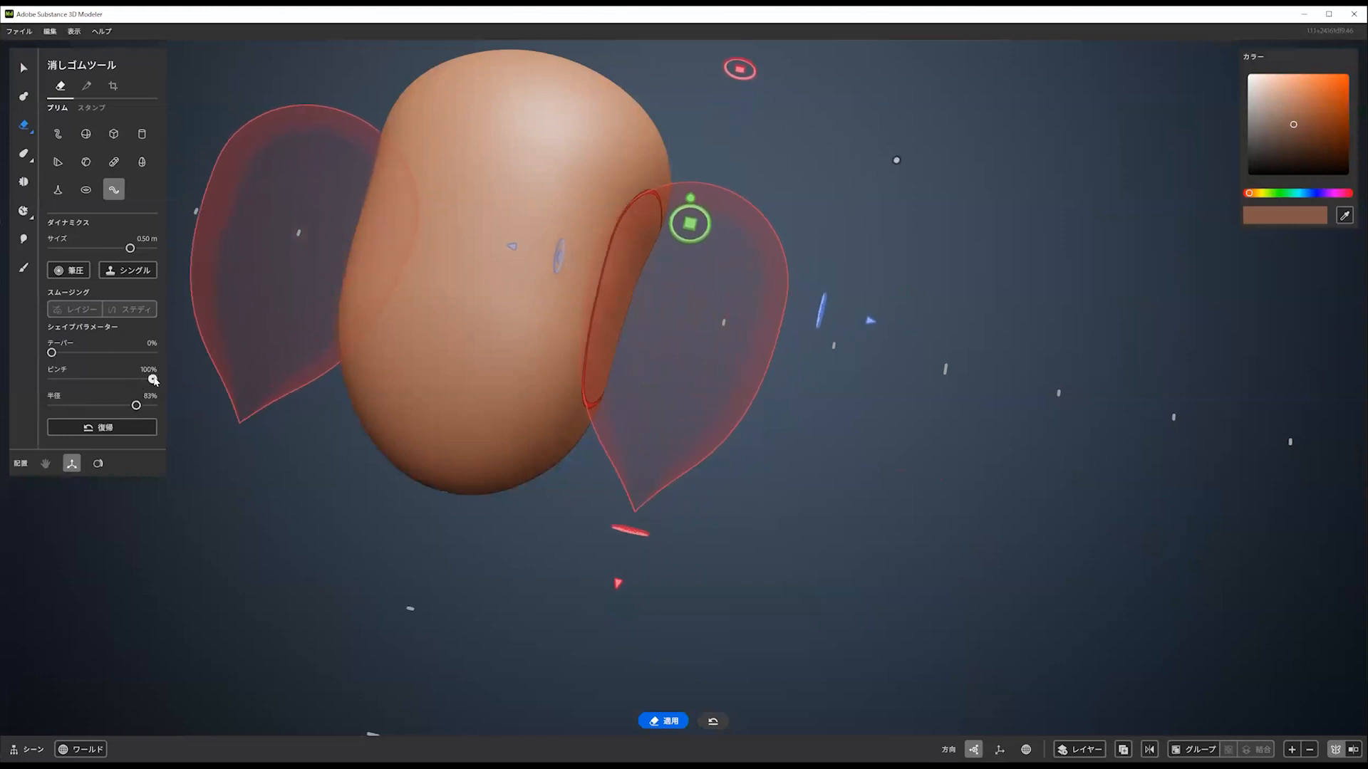
{"action": "mouse_move", "coordinate": [747, 342]}
{"action": "left_mouse_down", "text": "alt"}
{"action": "mouse_move", "coordinate": [594, 235]}
{"action": "mouse_move", "coordinate": [635, 247]}
{"action": "mouse_move", "coordinate": [618, 246]}
{"action": "left_mouse_up", "text": "alt"}
{"action": "left_click_drag", "start_coordinate": [736, 322], "coordinate": [606, 212], "text": "alt"}
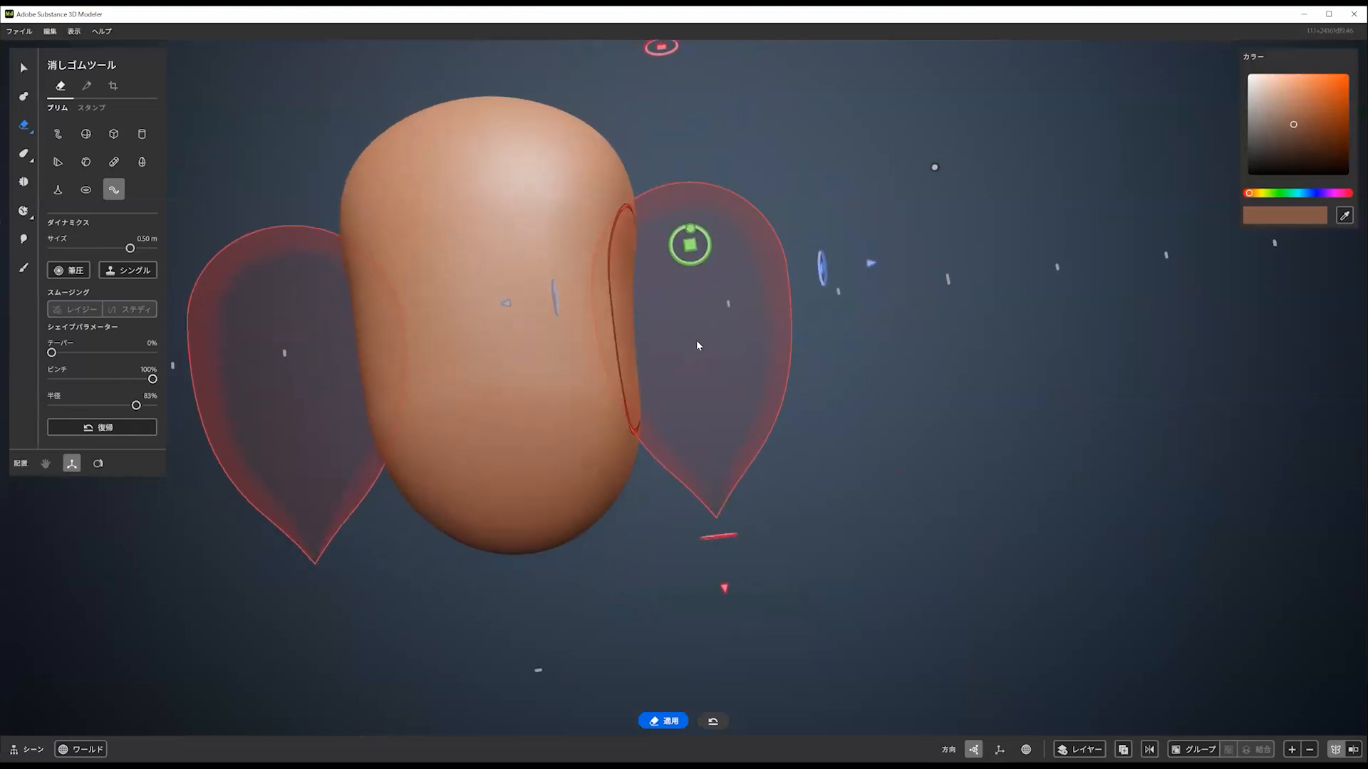
{"action": "left_click_drag", "start_coordinate": [697, 342], "coordinate": [720, 341], "text": "alt"}
{"action": "mouse_move", "coordinate": [871, 278]}
{"action": "left_mouse_down"}
{"action": "mouse_move", "coordinate": [886, 276]}
{"action": "mouse_move", "coordinate": [641, 245]}
{"action": "mouse_move", "coordinate": [686, 226]}
{"action": "left_mouse_up"}
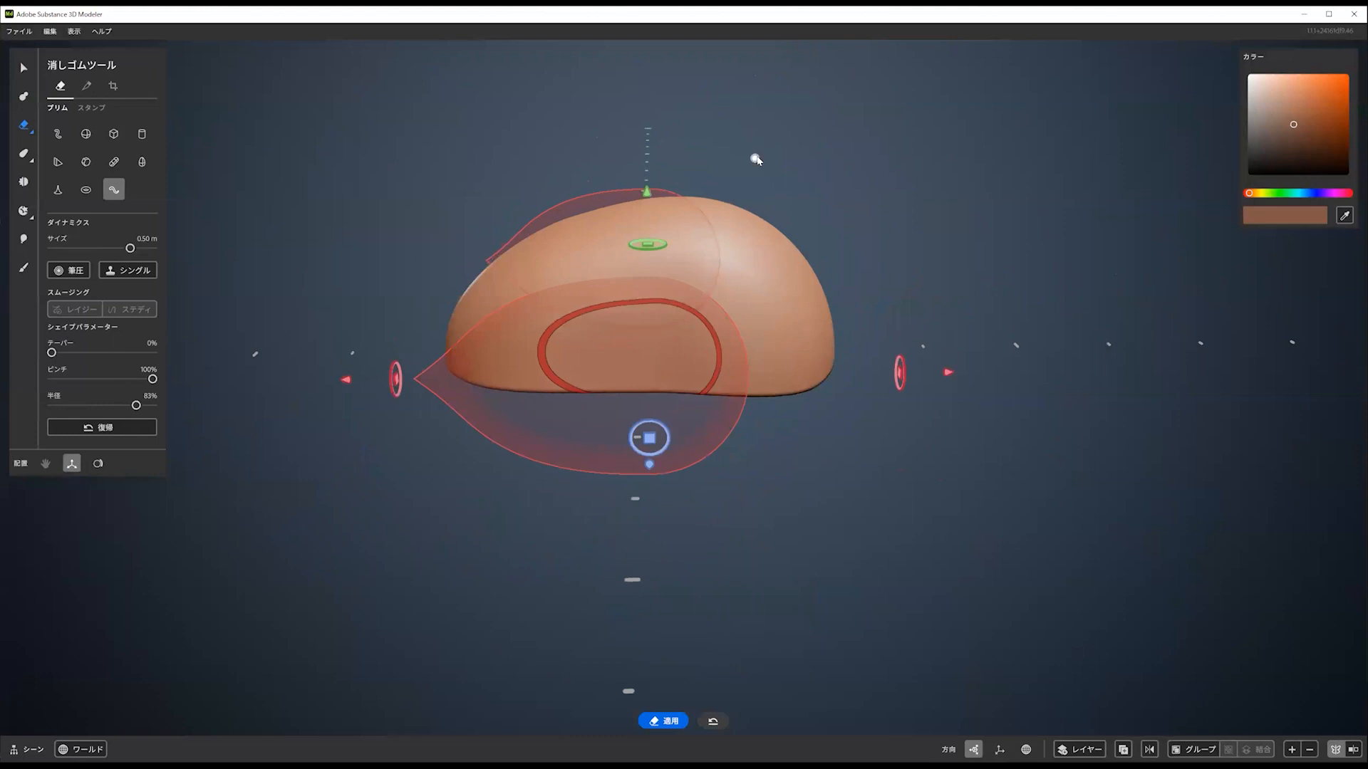
Enlarge the teardrop eraser to 0.57 m and rotate it about 9° so that it follows the body's slope
{"action": "mouse_move", "coordinate": [757, 157]}
{"action": "left_mouse_down"}
{"action": "mouse_move", "coordinate": [823, 139]}
{"action": "mouse_move", "coordinate": [772, 193]}
{"action": "mouse_move", "coordinate": [861, 361]}
{"action": "mouse_move", "coordinate": [733, 388]}
{"action": "mouse_move", "coordinate": [711, 339]}
{"action": "mouse_move", "coordinate": [715, 305]}
{"action": "mouse_move", "coordinate": [735, 357]}
{"action": "mouse_move", "coordinate": [715, 339]}
{"action": "mouse_move", "coordinate": [727, 325]}
{"action": "mouse_move", "coordinate": [754, 348]}
{"action": "mouse_move", "coordinate": [744, 321]}
{"action": "left_mouse_up"}
{"action": "mouse_move", "coordinate": [746, 344]}
{"action": "middle_mouse_down"}
{"action": "mouse_move", "coordinate": [607, 279]}
{"action": "mouse_move", "coordinate": [609, 263]}
{"action": "mouse_move", "coordinate": [677, 344]}
{"action": "mouse_move", "coordinate": [750, 330]}
{"action": "middle_mouse_up"}
{"action": "left_click_drag", "start_coordinate": [752, 324], "coordinate": [755, 320]}
{"action": "middle_click_drag", "start_coordinate": [764, 367], "coordinate": [734, 342]}
{"action": "mouse_move", "coordinate": [617, 291]}
{"action": "middle_mouse_down"}
{"action": "mouse_move", "coordinate": [631, 245]}
{"action": "mouse_move", "coordinate": [642, 256]}
{"action": "middle_mouse_up"}
{"action": "left_click_drag", "start_coordinate": [729, 402], "coordinate": [728, 398]}
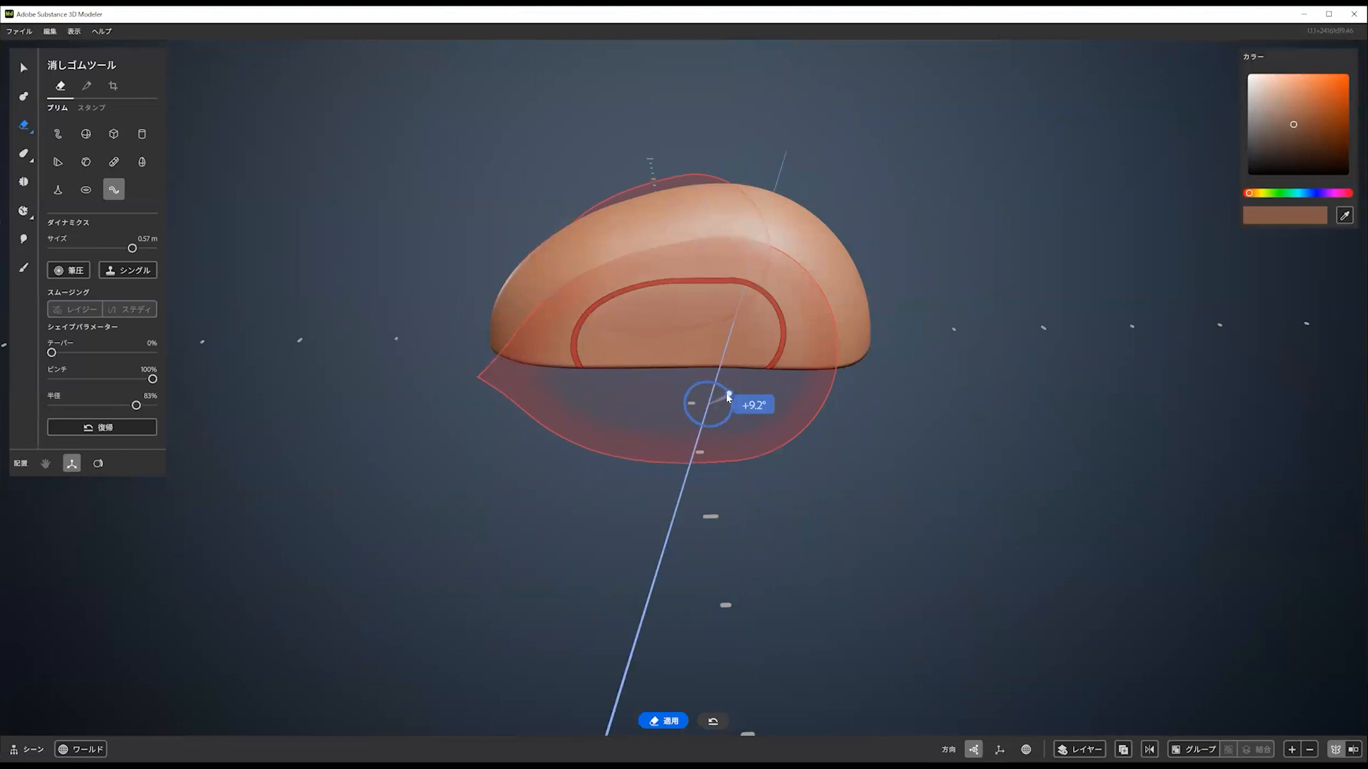
Carve the teardrop recess into both sides of the body and smooth its upper rim with the Smooth tool
{"action": "right_click_drag", "start_coordinate": [652, 307], "coordinate": [678, 354], "text": "alt"}
{"action": "left_click_drag", "start_coordinate": [673, 357], "coordinate": [616, 308], "text": "alt"}
{"action": "right_click_drag", "start_coordinate": [616, 308], "coordinate": [725, 349], "text": "alt"}
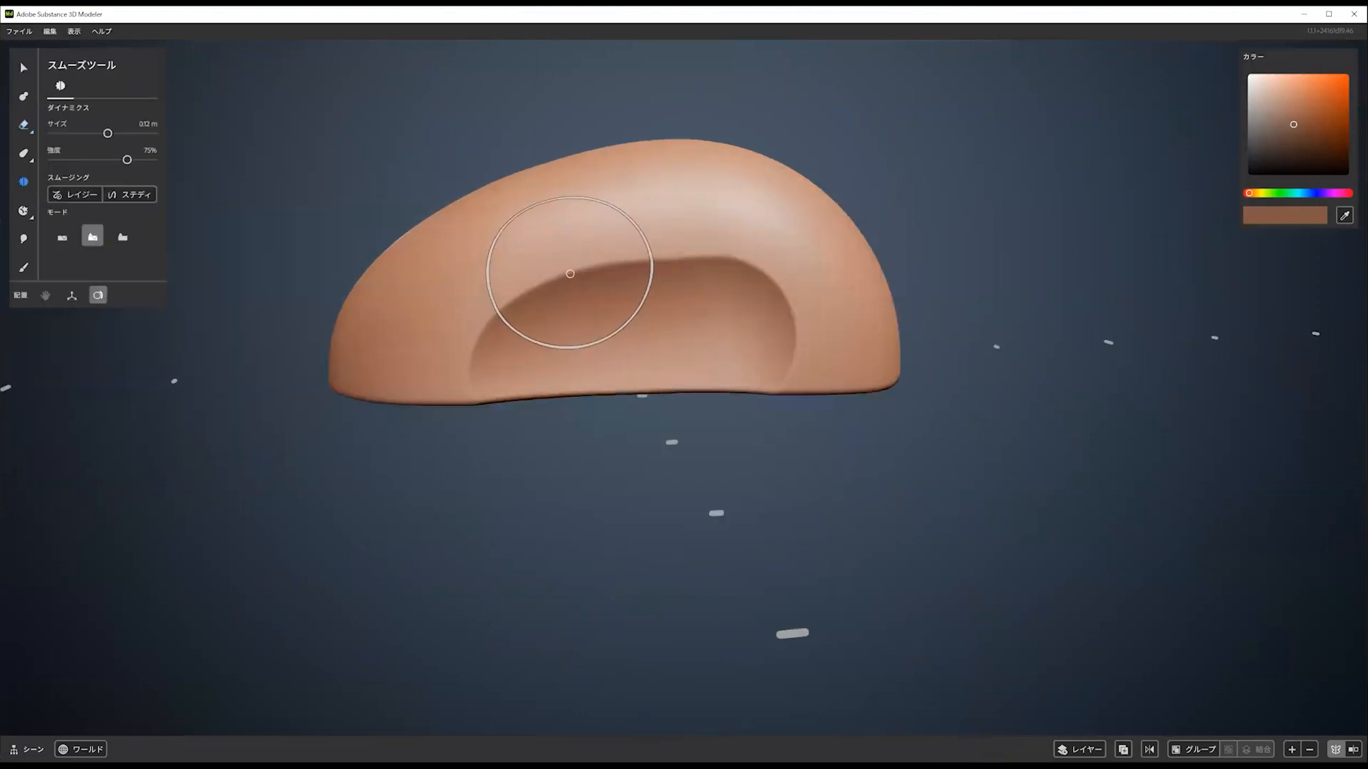
{"action": "mouse_move", "coordinate": [572, 269]}
{"action": "left_mouse_down"}
{"action": "mouse_move", "coordinate": [528, 292]}
{"action": "mouse_move", "coordinate": [667, 264]}
{"action": "mouse_move", "coordinate": [774, 302]}
{"action": "mouse_move", "coordinate": [568, 269]}
{"action": "mouse_move", "coordinate": [495, 311]}
{"action": "mouse_move", "coordinate": [753, 305]}
{"action": "mouse_move", "coordinate": [671, 259]}
{"action": "mouse_move", "coordinate": [520, 288]}
{"action": "mouse_move", "coordinate": [617, 269]}
{"action": "mouse_move", "coordinate": [763, 293]}
{"action": "mouse_move", "coordinate": [671, 263]}
{"action": "mouse_move", "coordinate": [565, 284]}
{"action": "mouse_move", "coordinate": [648, 268]}
{"action": "mouse_move", "coordinate": [763, 305]}
{"action": "mouse_move", "coordinate": [549, 285]}
{"action": "mouse_move", "coordinate": [512, 297]}
{"action": "mouse_move", "coordinate": [750, 296]}
{"action": "mouse_move", "coordinate": [489, 306]}
{"action": "mouse_move", "coordinate": [778, 305]}
{"action": "mouse_move", "coordinate": [467, 325]}
{"action": "mouse_move", "coordinate": [687, 264]}
{"action": "mouse_move", "coordinate": [755, 288]}
{"action": "left_mouse_up"}
Switch to the Split tool with the teardrop primitive and move it inward so that it overlaps both sides of the body
{"action": "key", "text": "e"}
{"action": "mouse_move", "coordinate": [523, 330]}
{"action": "left_mouse_down", "text": "alt"}
{"action": "mouse_move", "coordinate": [623, 387]}
{"action": "mouse_move", "coordinate": [593, 318]}
{"action": "left_mouse_up", "text": "alt"}
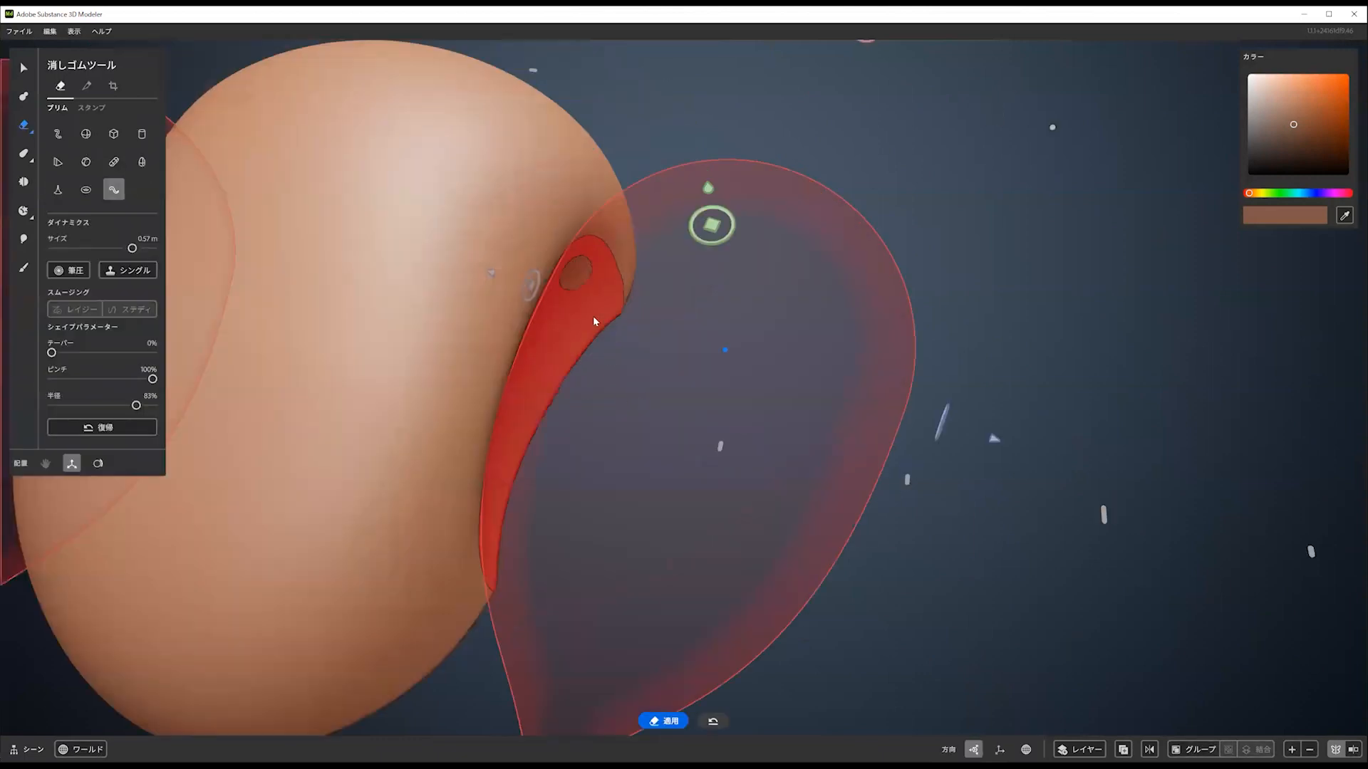
{"action": "scroll", "coordinate": [592, 317], "scroll_direction": "down", "scroll_amount": 5}
{"action": "mouse_move", "coordinate": [690, 362]}
{"action": "left_mouse_down", "text": "alt"}
{"action": "mouse_move", "coordinate": [759, 379]}
{"action": "mouse_move", "coordinate": [711, 349]}
{"action": "mouse_move", "coordinate": [609, 322]}
{"action": "mouse_move", "coordinate": [676, 379]}
{"action": "mouse_move", "coordinate": [708, 386]}
{"action": "mouse_move", "coordinate": [742, 226]}
{"action": "left_mouse_up", "text": "alt"}
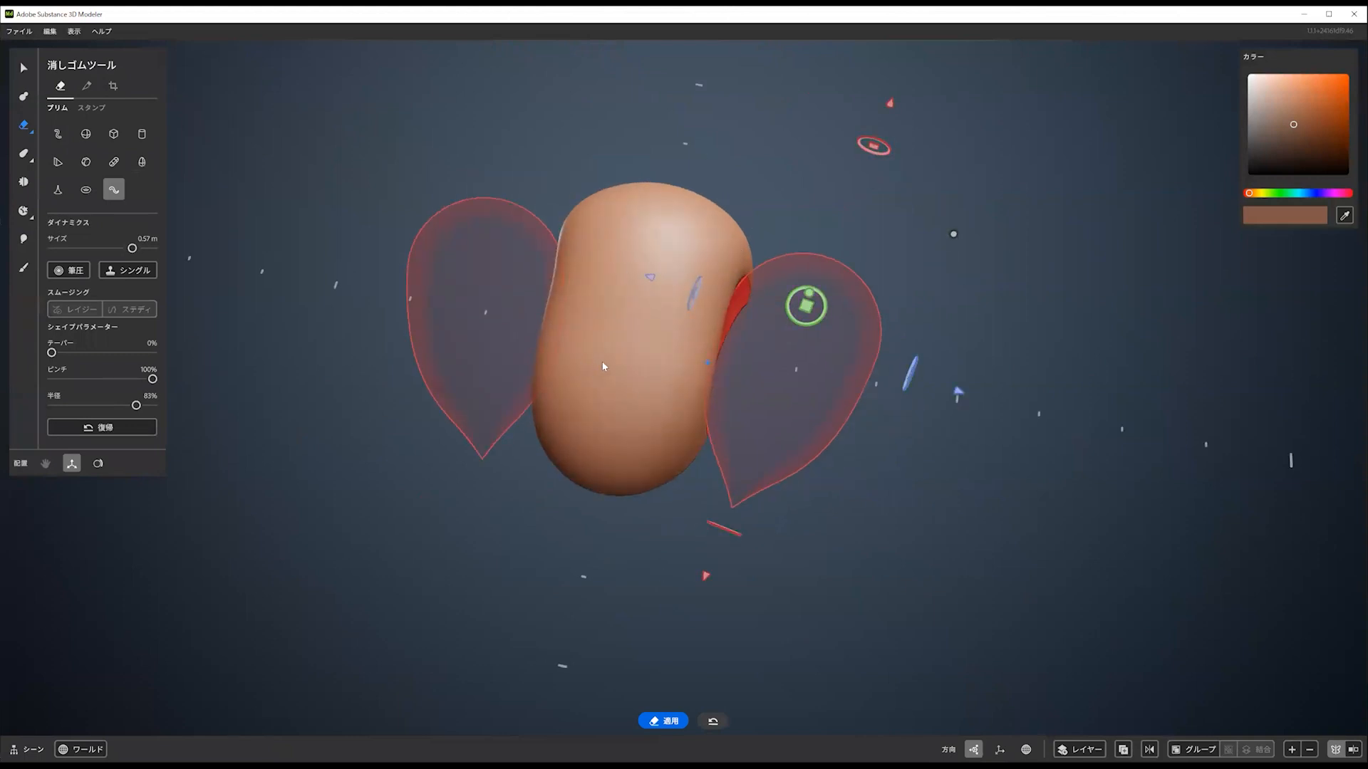
{"action": "left_click_drag", "start_coordinate": [603, 367], "coordinate": [478, 298], "text": "alt"}
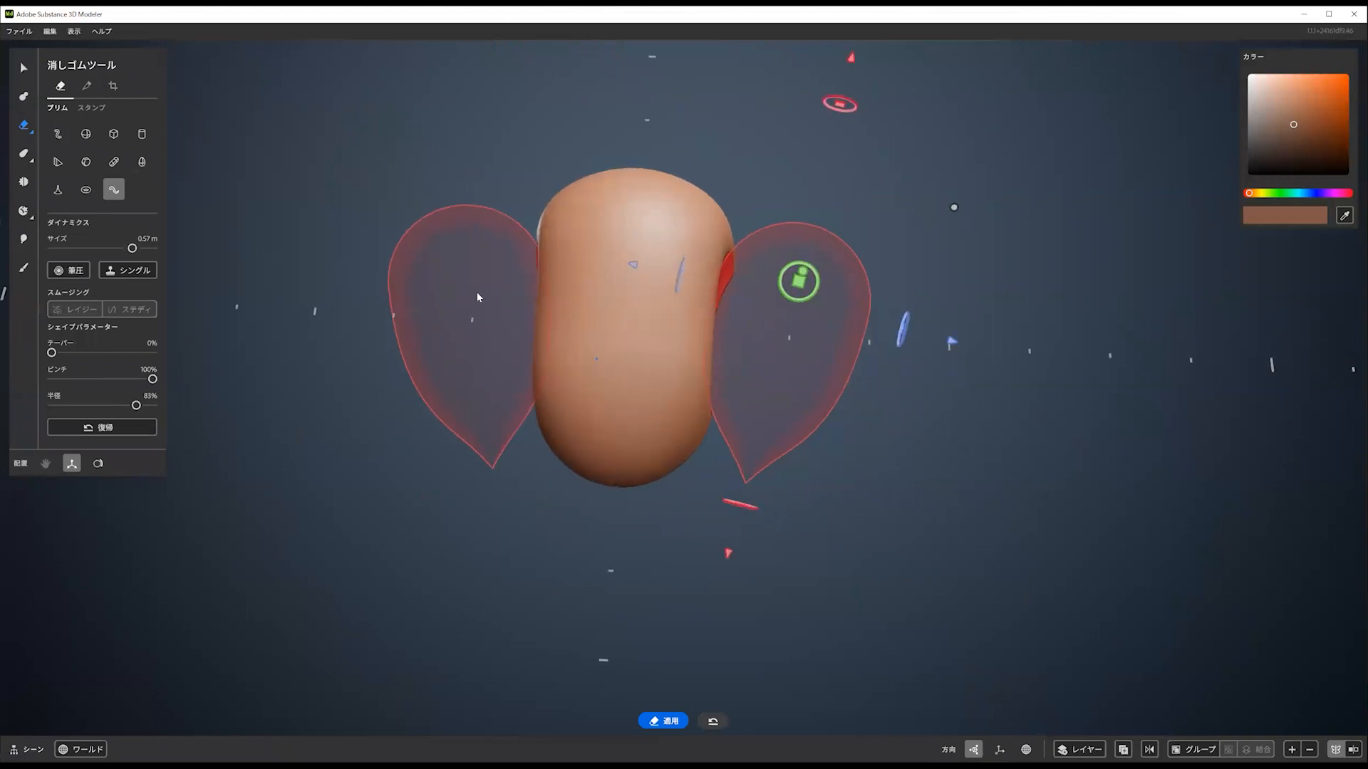
{"action": "left_click", "coordinate": [88, 87]}
{"action": "middle_click_drag", "start_coordinate": [809, 362], "coordinate": [828, 379], "text": "alt"}
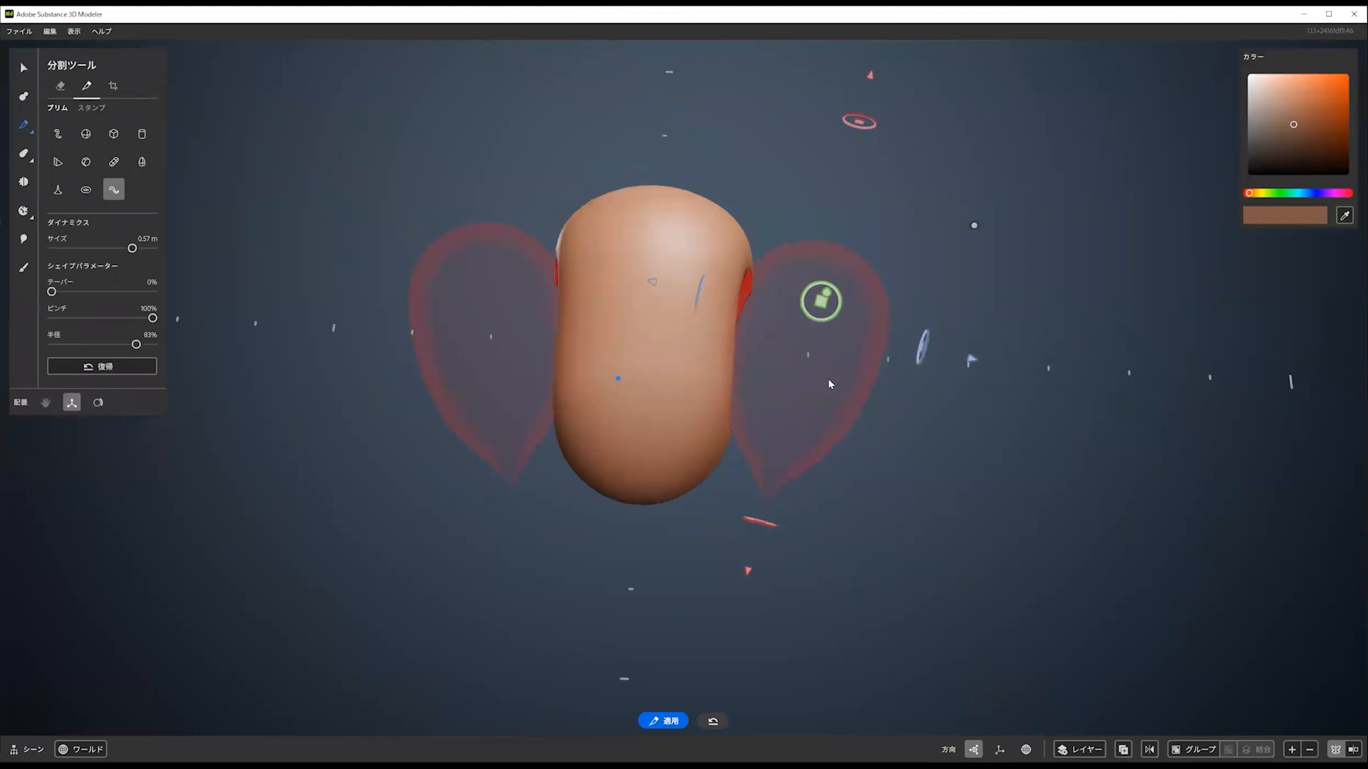
{"action": "left_click_drag", "start_coordinate": [827, 307], "coordinate": [723, 292]}
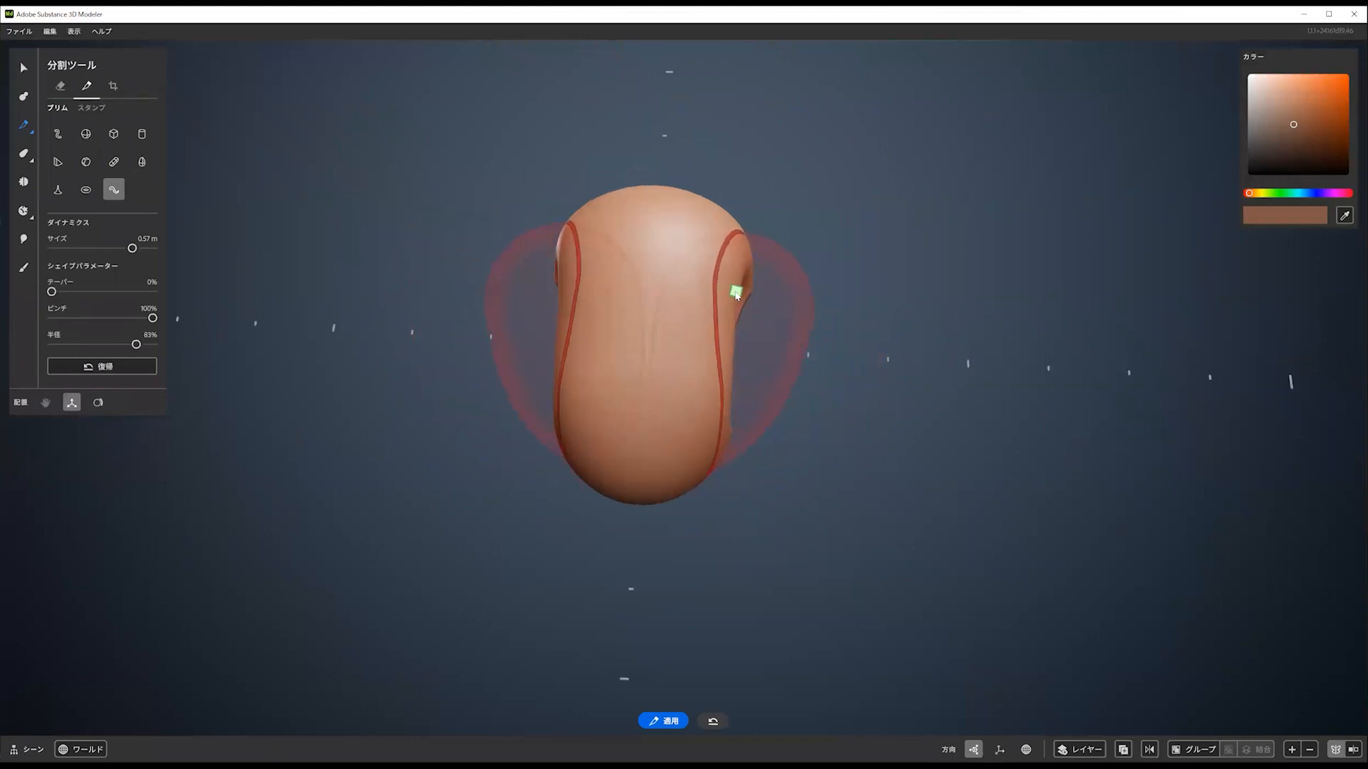
Enlarge the teardrop to 0.62 m, split the side panels off the body and increase the resolution
{"action": "left_click", "coordinate": [908, 212]}
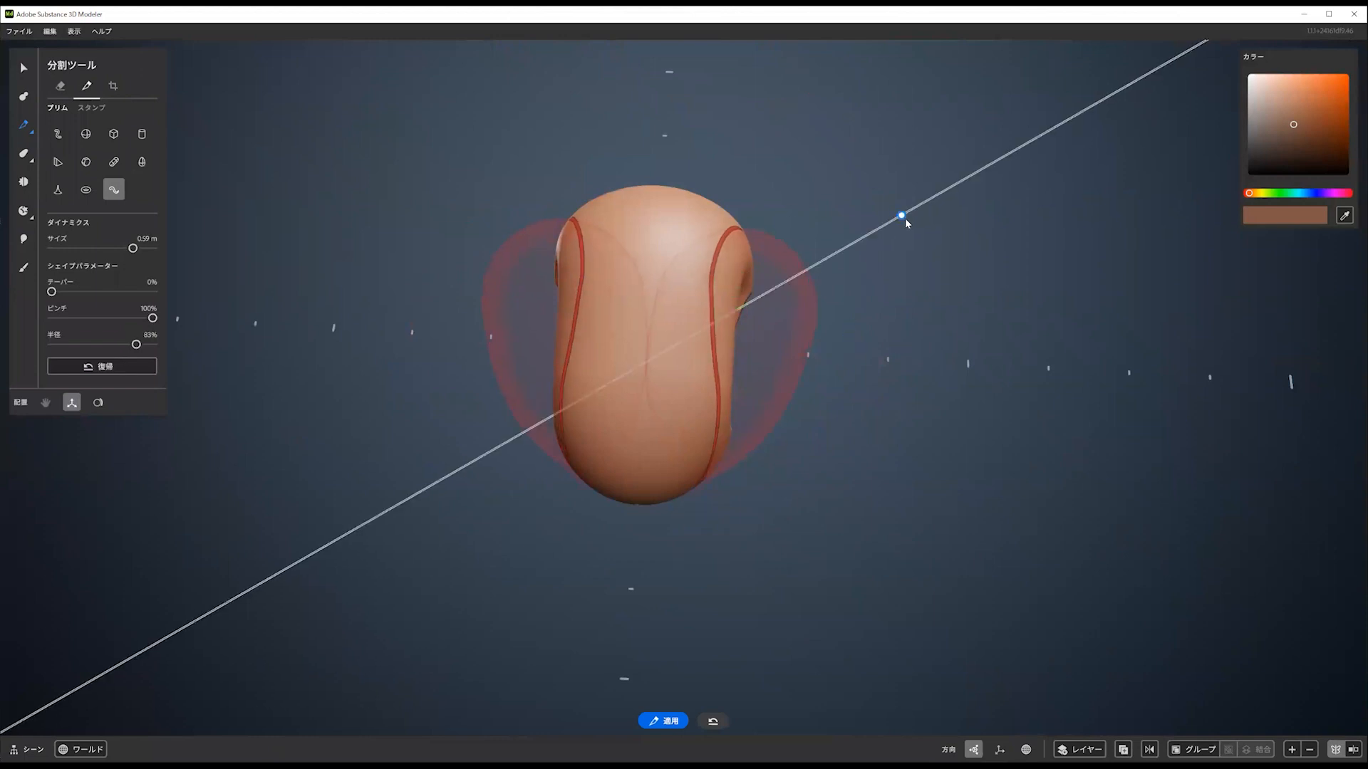
{"action": "left_click_drag", "start_coordinate": [915, 219], "coordinate": [818, 306]}
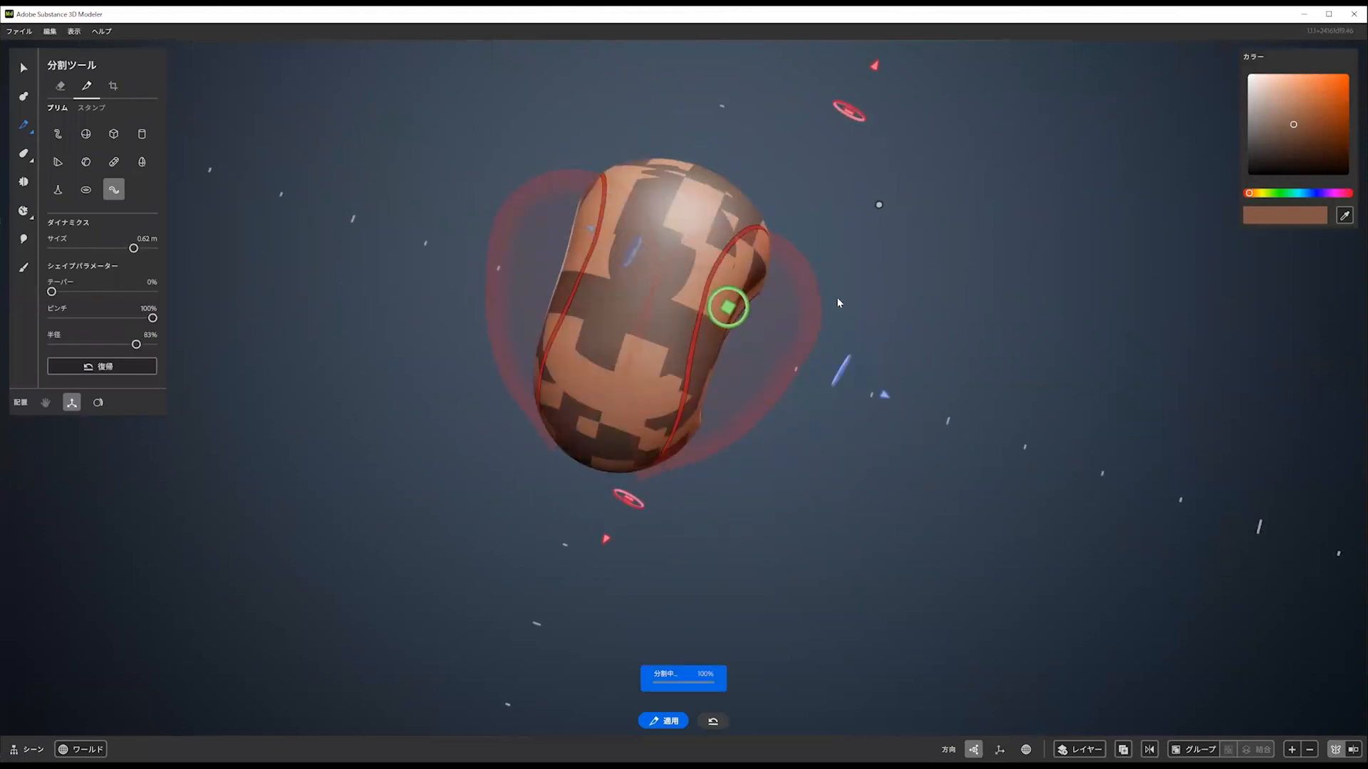
{"action": "left_click_drag", "start_coordinate": [849, 291], "coordinate": [844, 291], "text": "alt"}
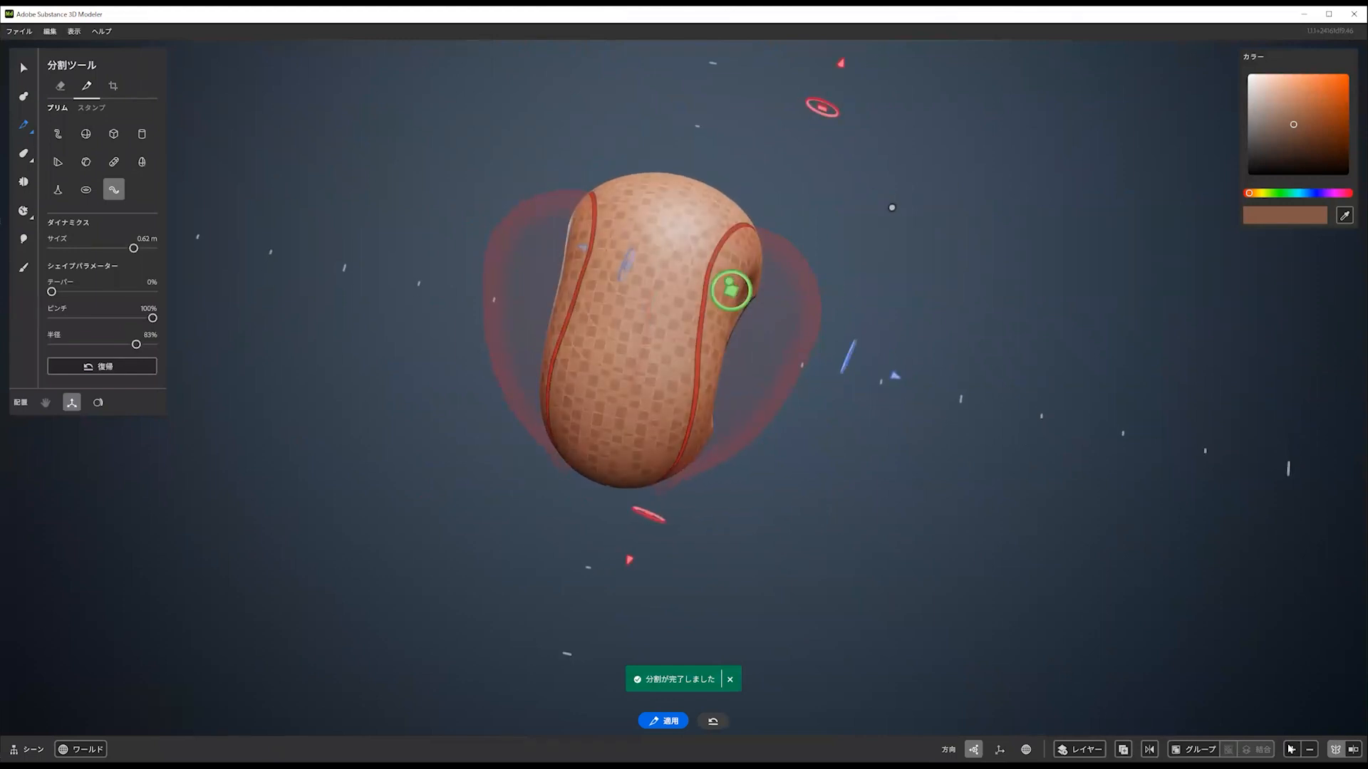
{"action": "left_click", "coordinate": [1290, 748]}
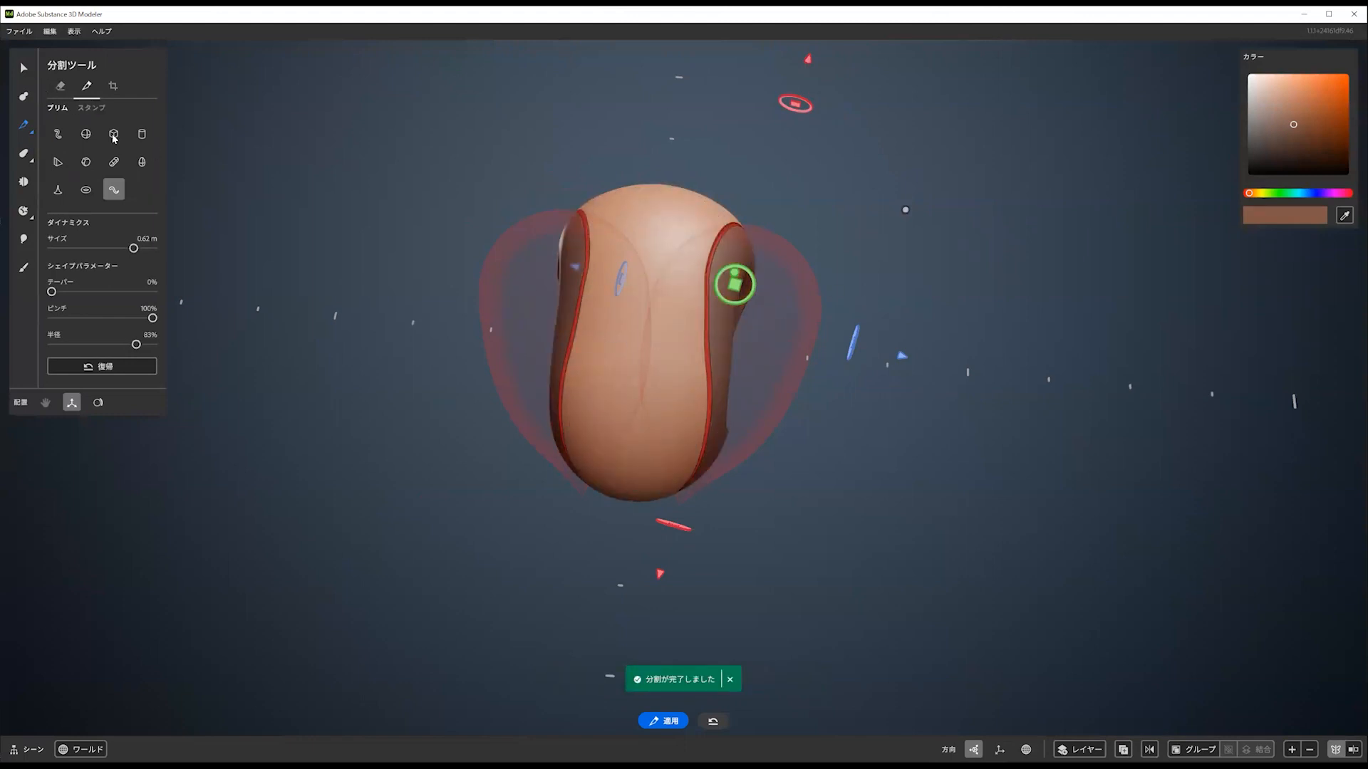
Choose the sphere primitive for splitting, reset it to the body's centre and enlarge it to 0.43 m over the body's front
{"action": "left_click", "coordinate": [85, 134]}
{"action": "left_click", "coordinate": [86, 136]}
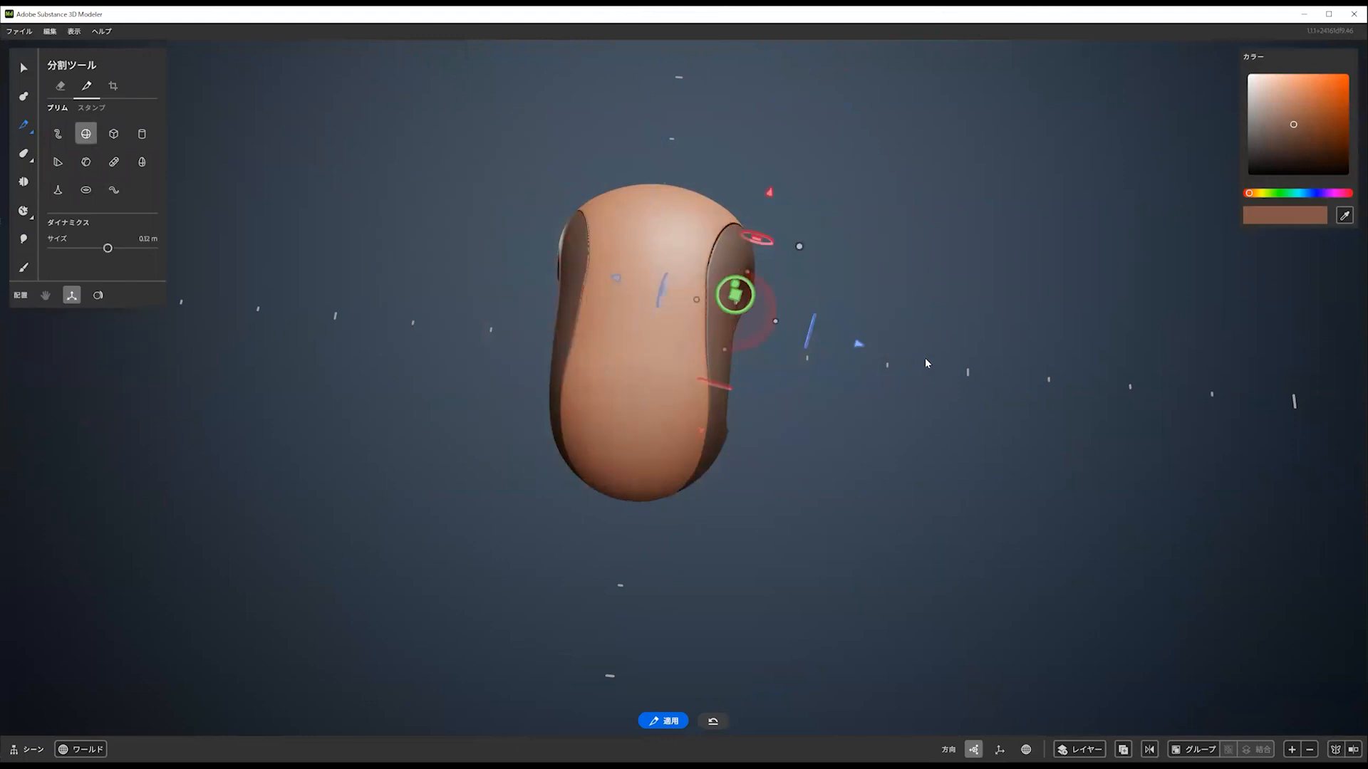
{"action": "key", "text": "BackSpace"}
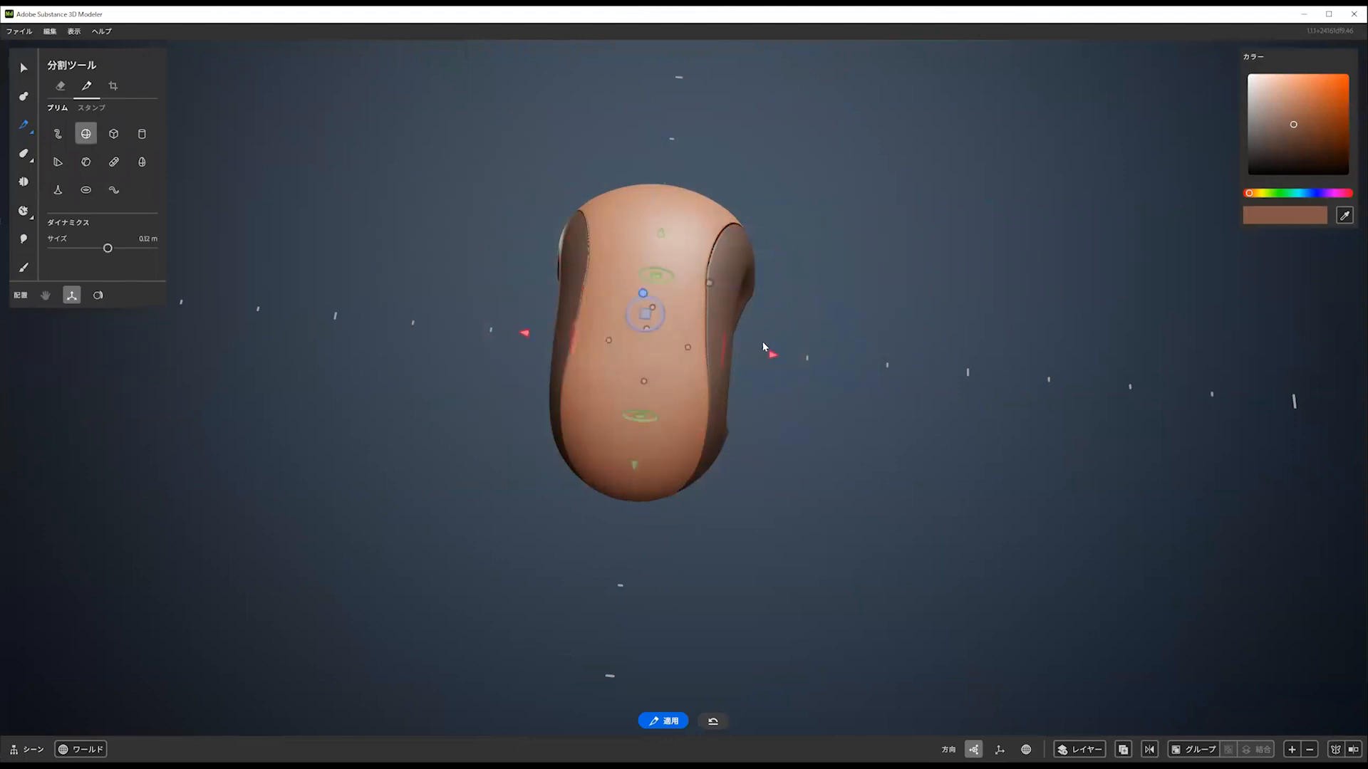
{"action": "left_click_drag", "start_coordinate": [762, 341], "coordinate": [637, 251], "text": "alt"}
{"action": "left_click_drag", "start_coordinate": [709, 283], "coordinate": [884, 216]}
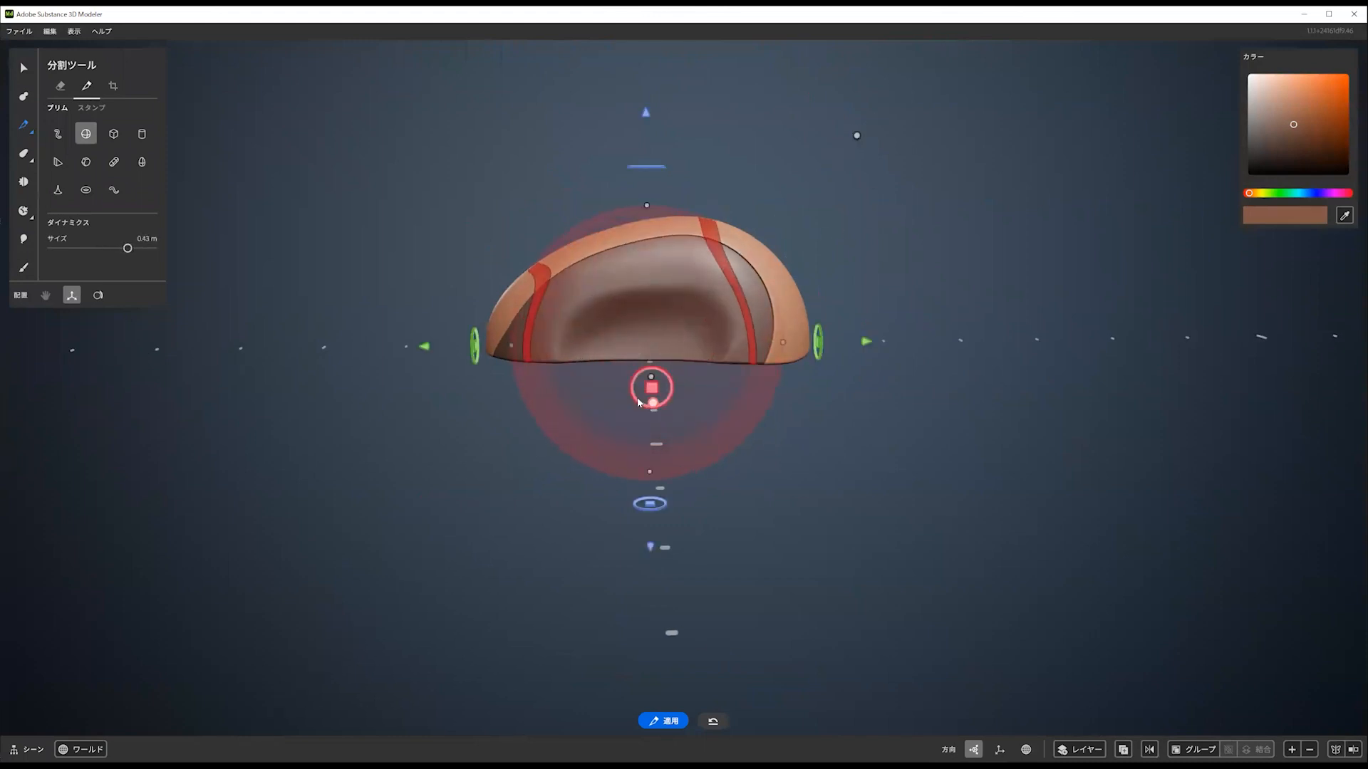
{"action": "left_click_drag", "start_coordinate": [651, 388], "coordinate": [554, 343]}
{"action": "left_click_drag", "start_coordinate": [610, 392], "coordinate": [709, 449], "text": "alt"}
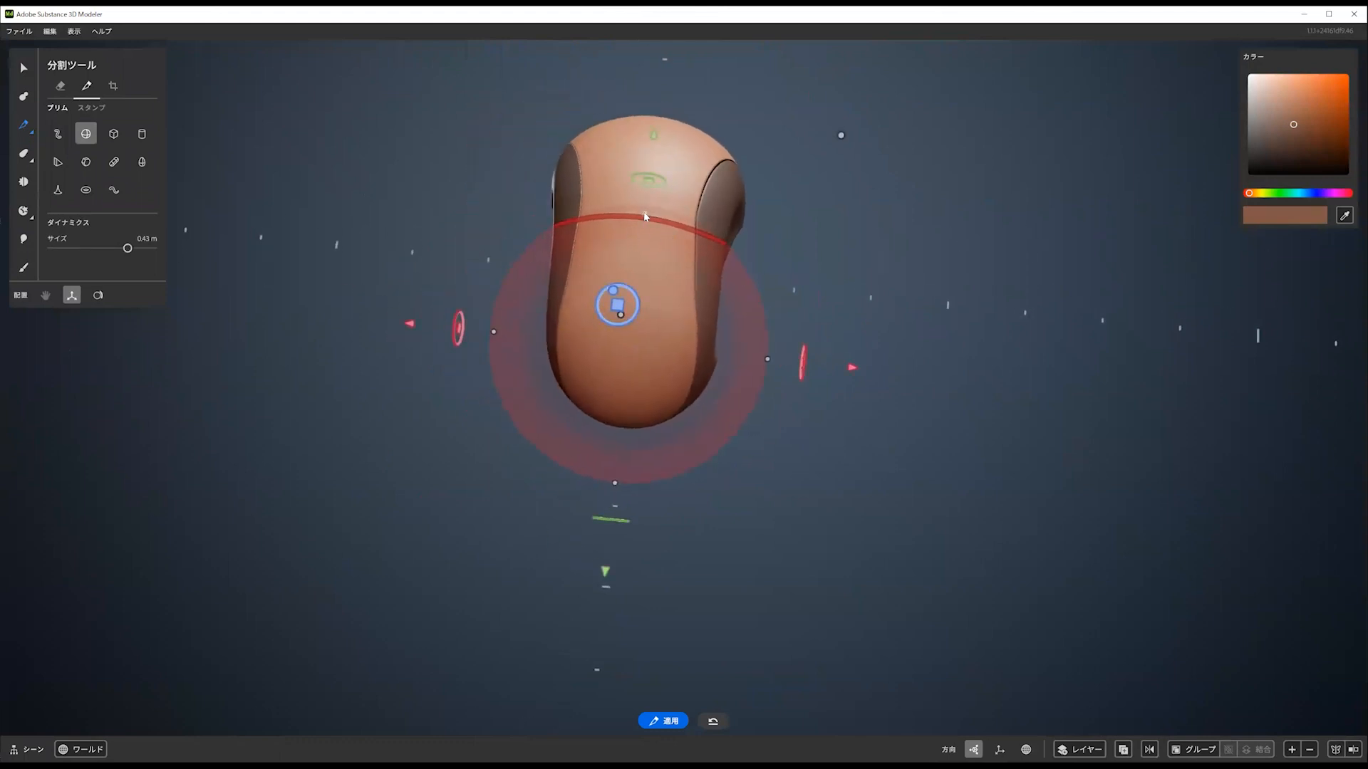
Stretch the splitting sphere lengthwise to 0.67 m, shift it forward and split the top of the body crosswise into front and rear pieces
{"action": "left_click_drag", "start_coordinate": [663, 221], "coordinate": [666, 144]}
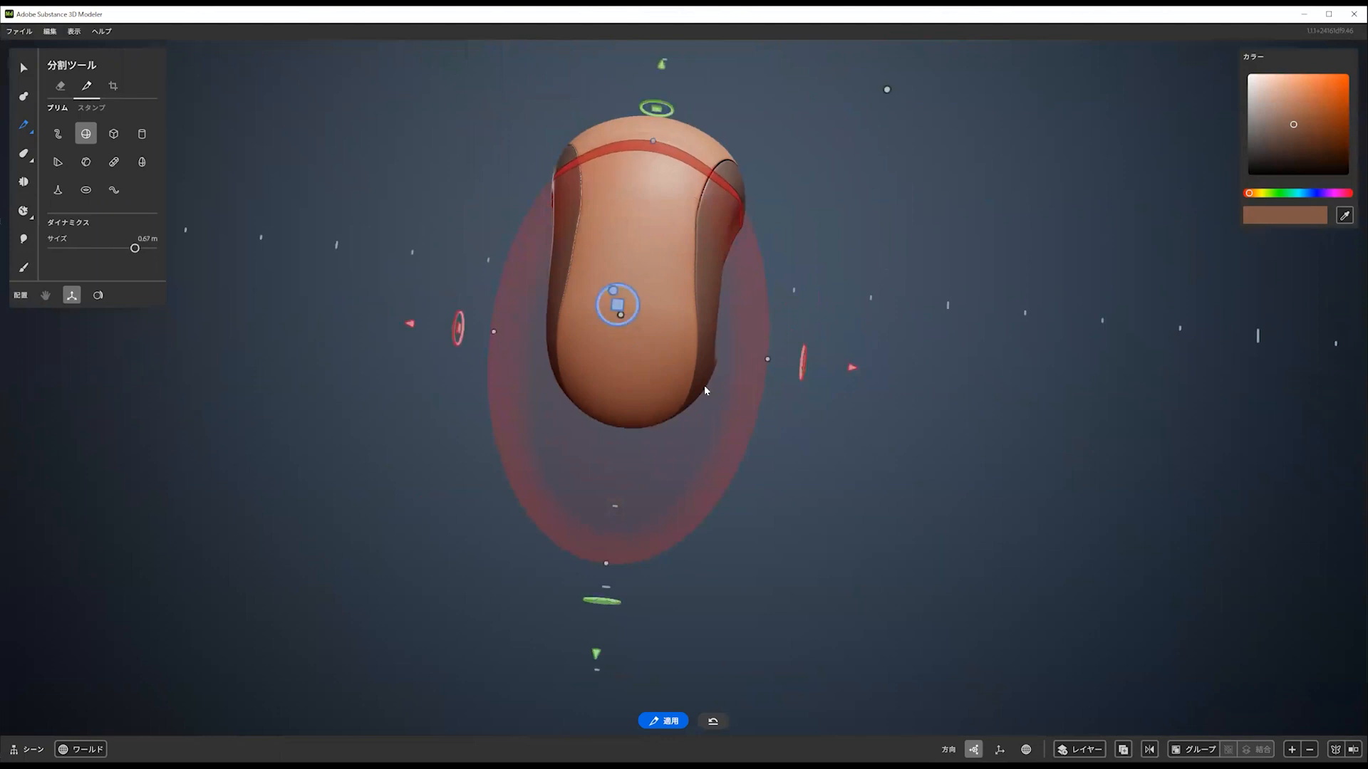
{"action": "left_click_drag", "start_coordinate": [706, 387], "coordinate": [587, 250], "text": "alt"}
{"action": "left_click_drag", "start_coordinate": [719, 255], "coordinate": [716, 209]}
{"action": "left_click_drag", "start_coordinate": [701, 386], "coordinate": [694, 438], "text": "alt"}
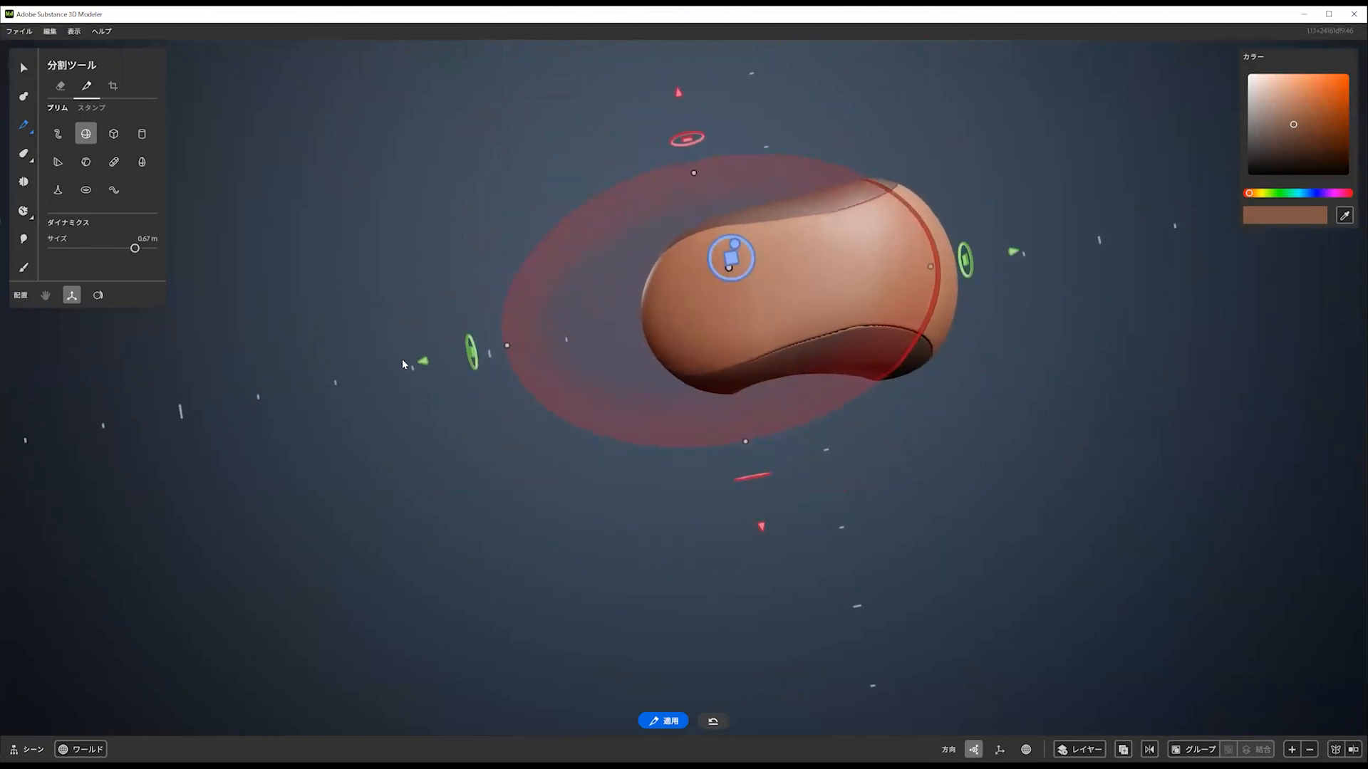
{"action": "left_click_drag", "start_coordinate": [423, 359], "coordinate": [336, 376]}
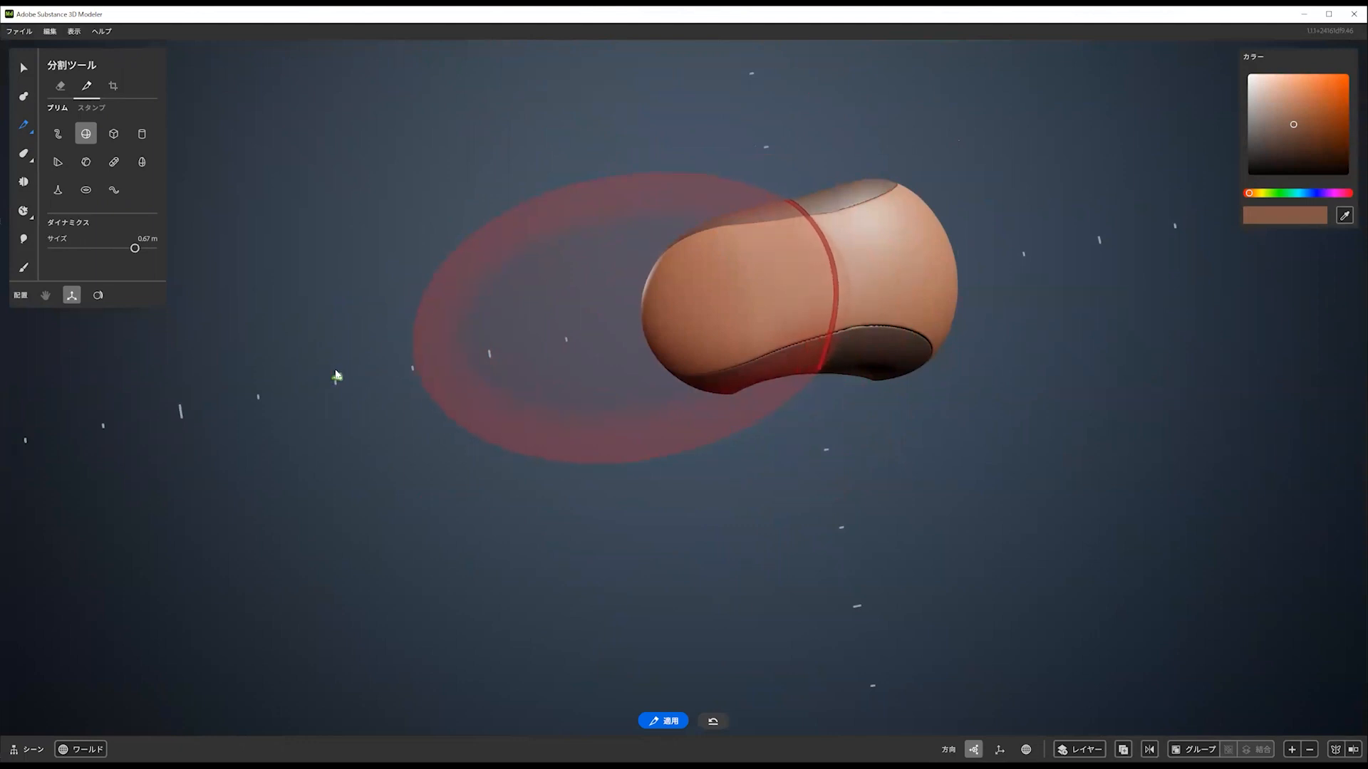
{"action": "left_click_drag", "start_coordinate": [800, 357], "coordinate": [869, 341], "text": "alt"}
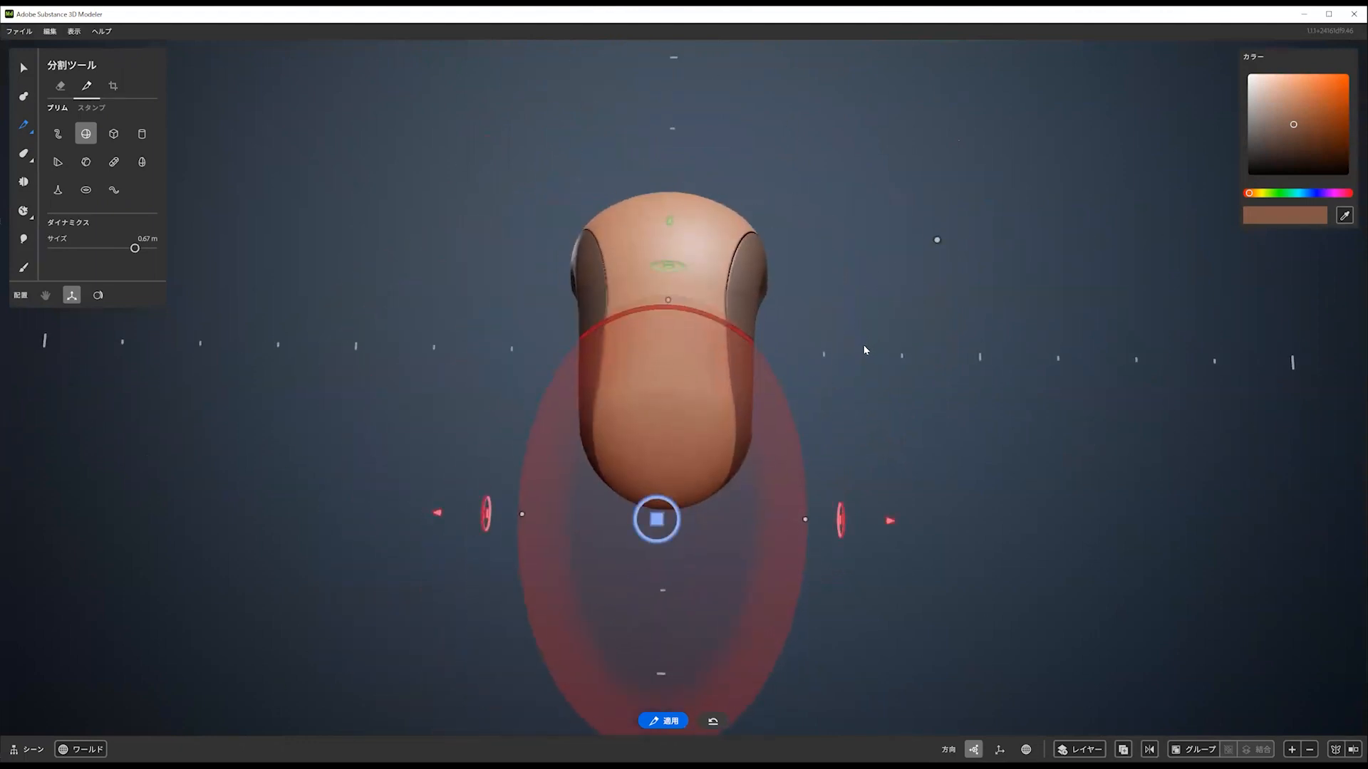
{"action": "left_click", "coordinate": [23, 68]}
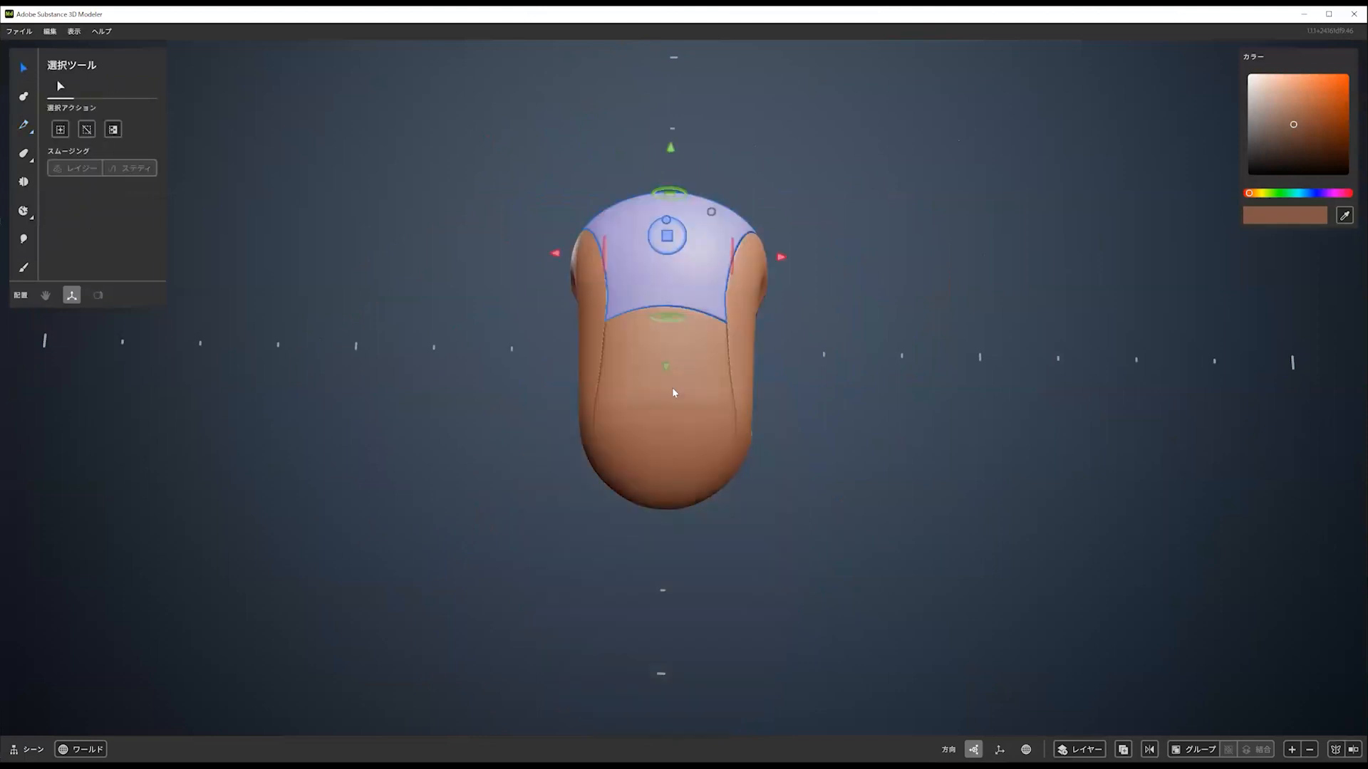
{"action": "left_click", "coordinate": [707, 402]}
{"action": "left_click", "coordinate": [825, 390]}
Start a new clay object and choose the cylinder primitive for it
{"action": "left_click_drag", "start_coordinate": [831, 365], "coordinate": [903, 318], "text": "alt"}
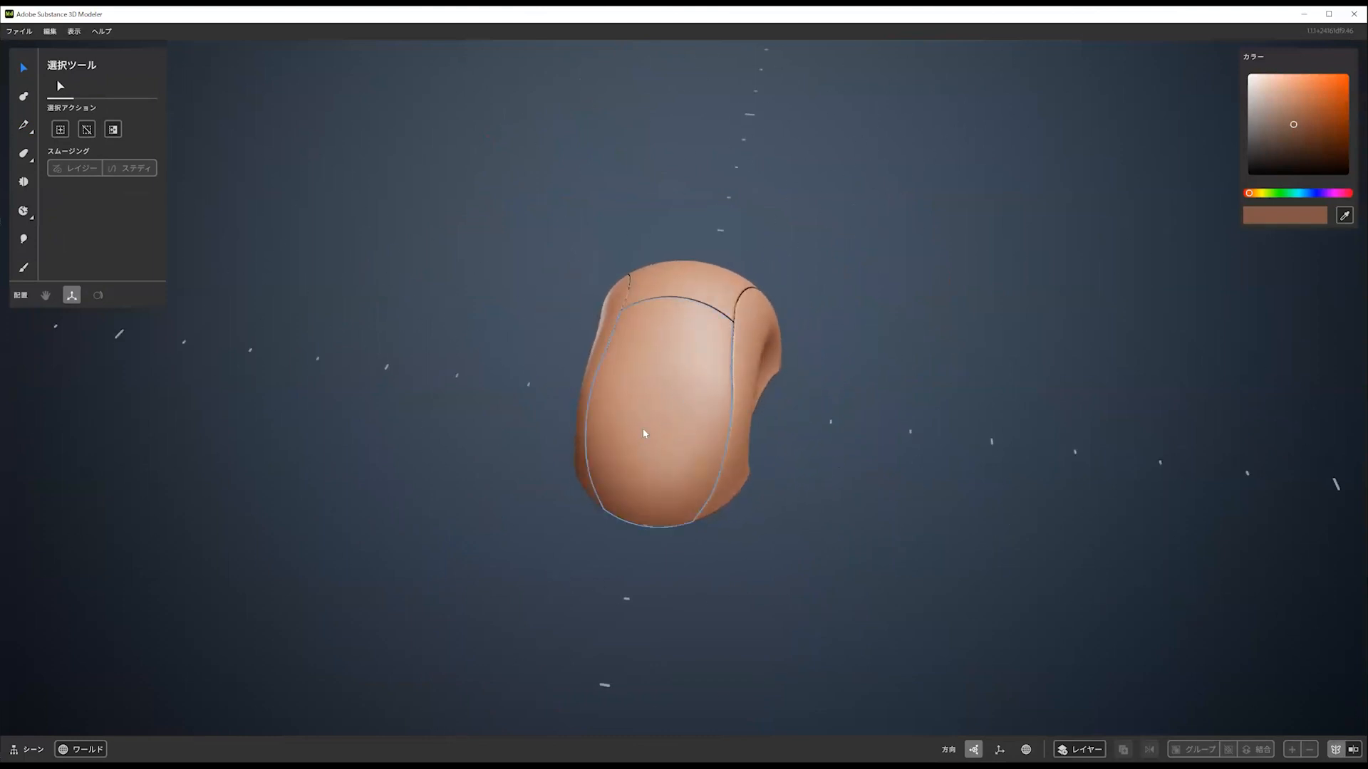
{"action": "right_click", "coordinate": [818, 271]}
{"action": "left_click", "coordinate": [862, 343]}
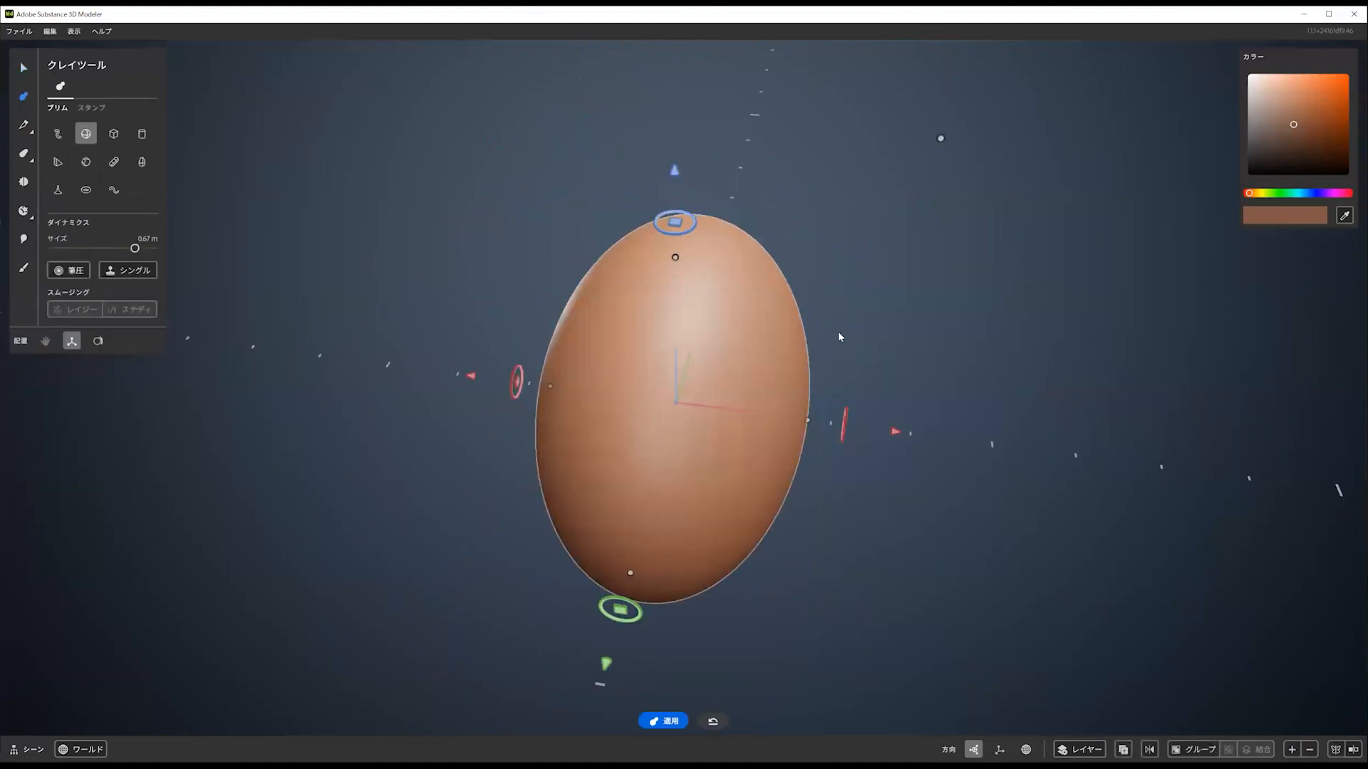
{"action": "left_click_drag", "start_coordinate": [838, 336], "coordinate": [802, 302], "text": "alt"}
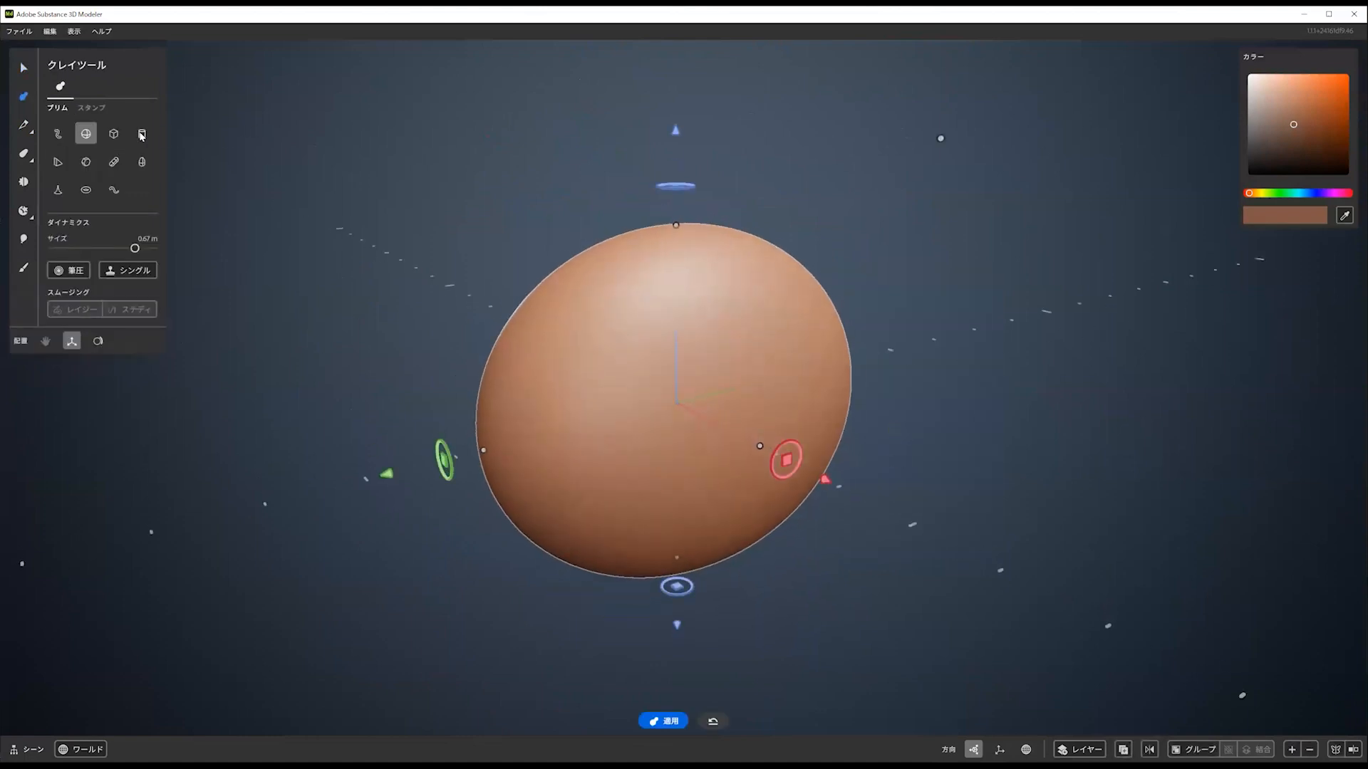
{"action": "left_click", "coordinate": [142, 133]}
Turn the cylinder 90° onto its side above the body and shape it into a thin wheel with 100% fillet
{"action": "left_click_drag", "start_coordinate": [613, 291], "coordinate": [755, 326], "text": "alt"}
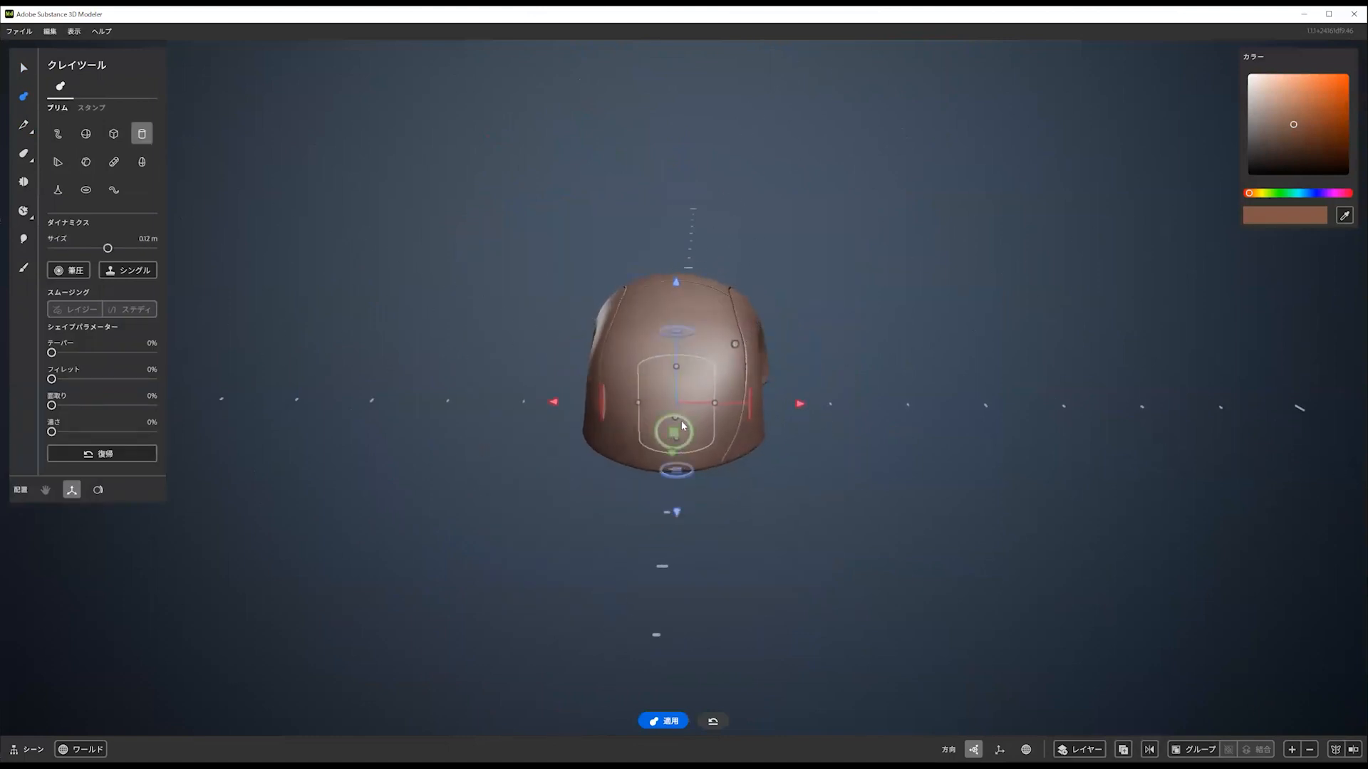
{"action": "left_click_drag", "start_coordinate": [684, 426], "coordinate": [703, 450]}
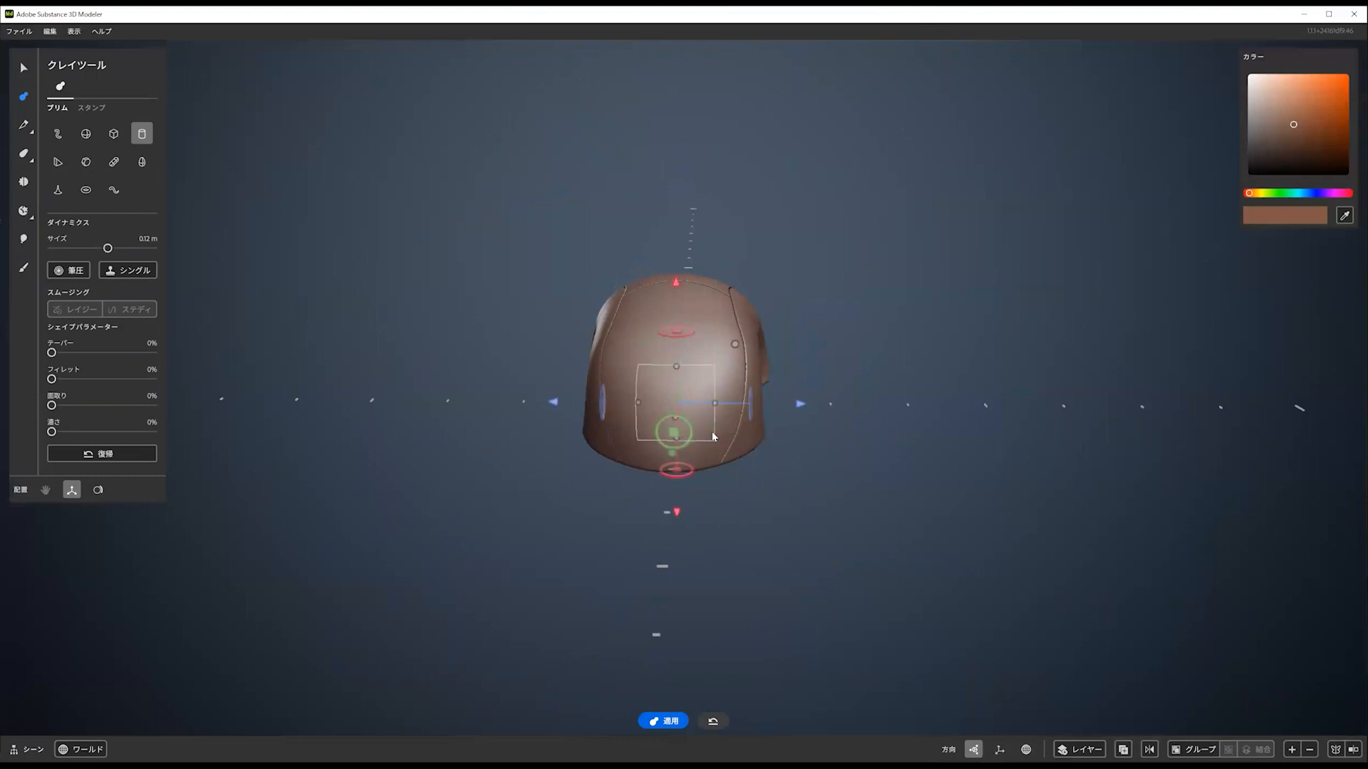
{"action": "left_click_drag", "start_coordinate": [677, 287], "coordinate": [684, 100]}
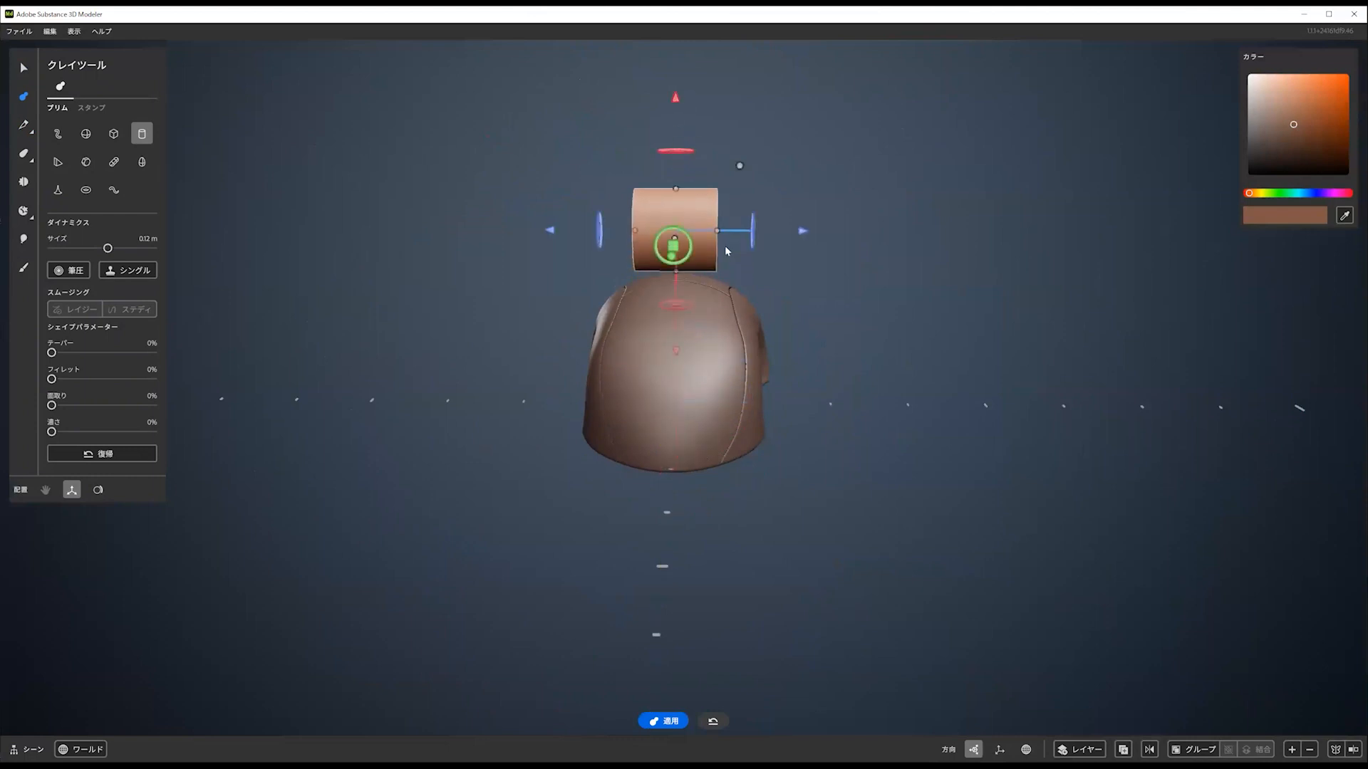
{"action": "left_click_drag", "start_coordinate": [718, 231], "coordinate": [688, 232]}
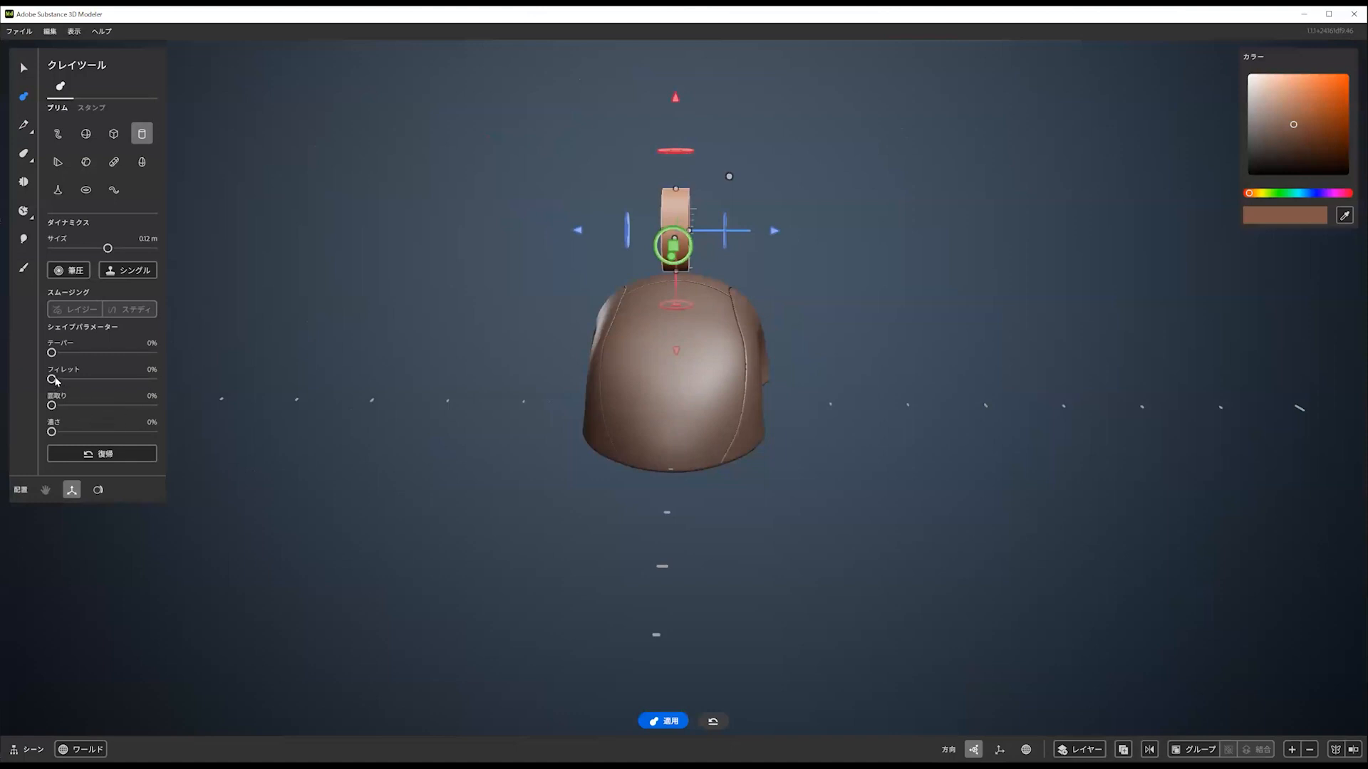
{"action": "left_click_drag", "start_coordinate": [52, 379], "coordinate": [213, 388]}
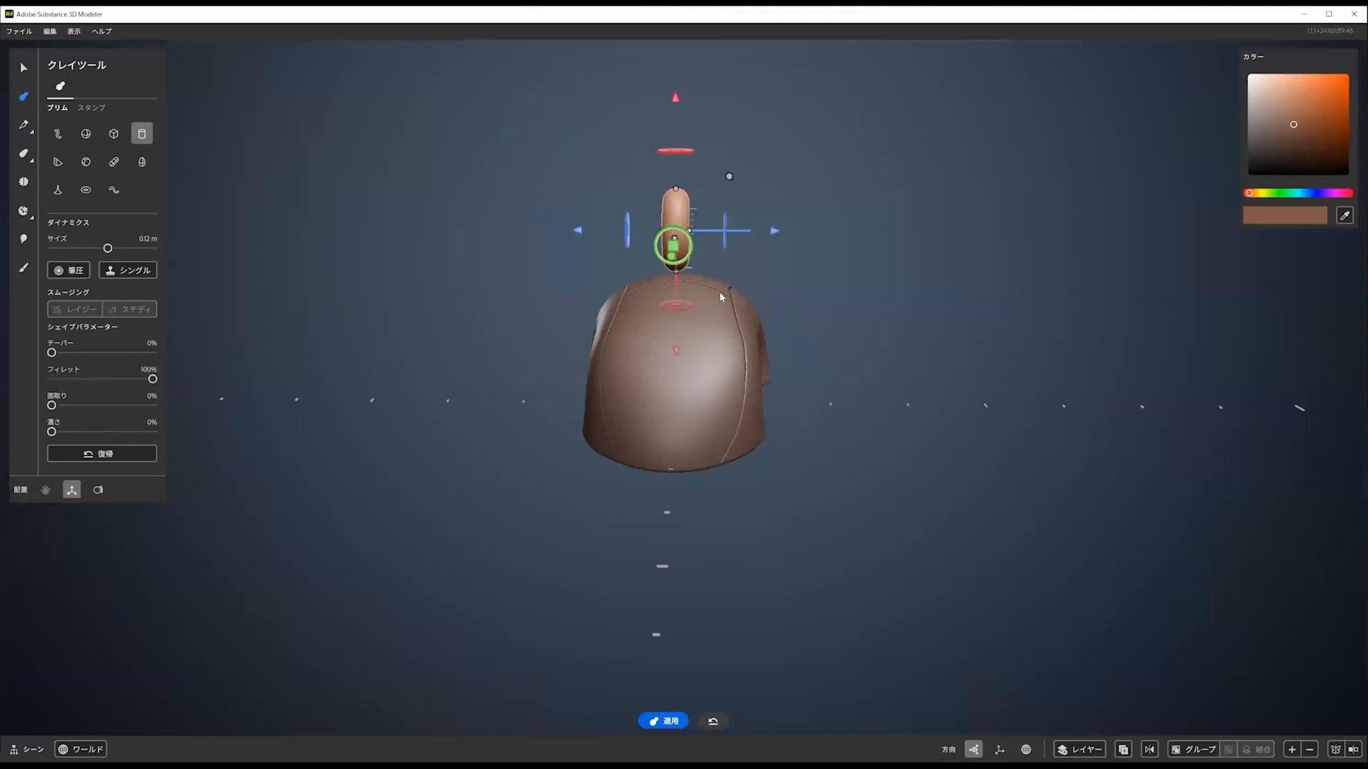
Move the wheel down onto the body's sloping front and reduce its size to 7.43 cm
{"action": "left_click_drag", "start_coordinate": [764, 294], "coordinate": [580, 208], "text": "alt"}
{"action": "scroll", "coordinate": [647, 197], "scroll_direction": "up", "scroll_amount": 5}
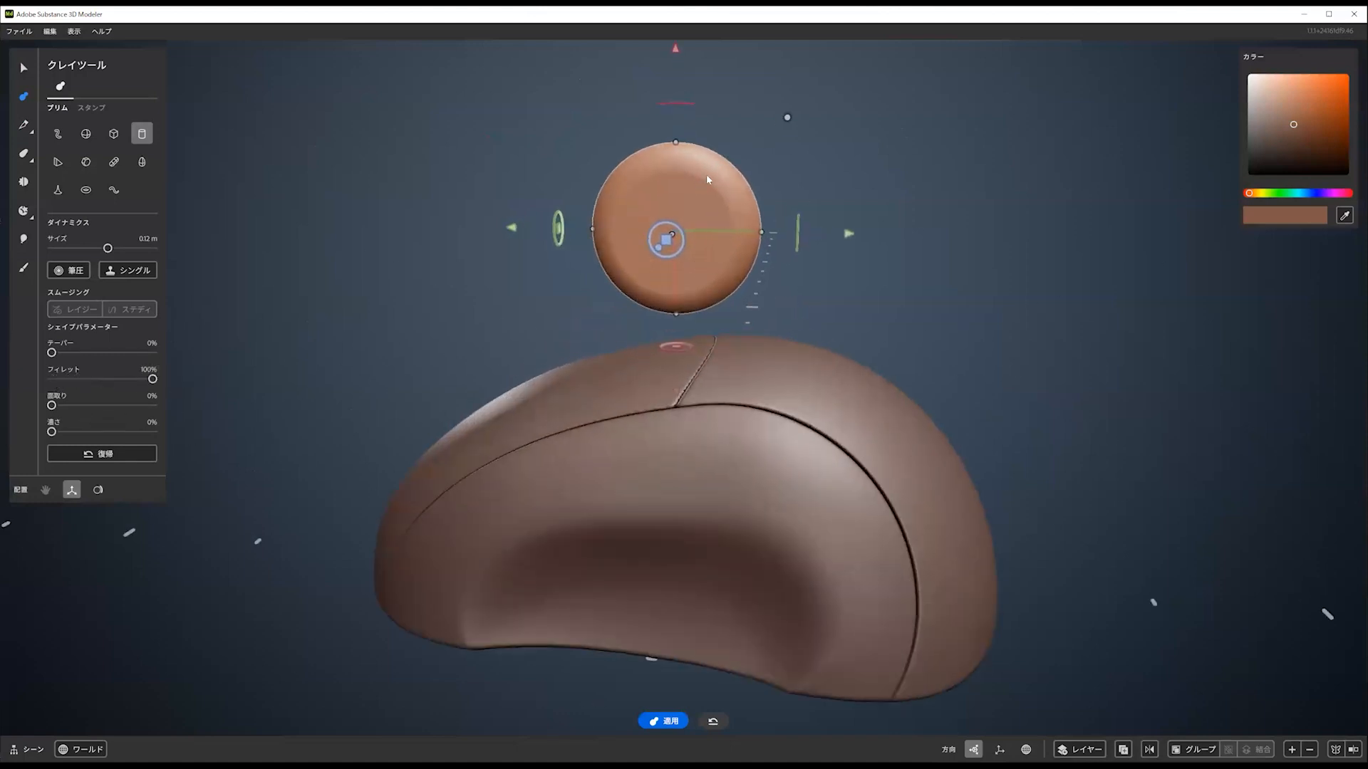
{"action": "middle_click_drag", "start_coordinate": [706, 176], "coordinate": [686, 222], "text": "alt"}
{"action": "left_click_drag", "start_coordinate": [685, 222], "coordinate": [693, 225], "text": "alt"}
{"action": "middle_click_drag", "start_coordinate": [625, 310], "coordinate": [703, 228], "text": "alt"}
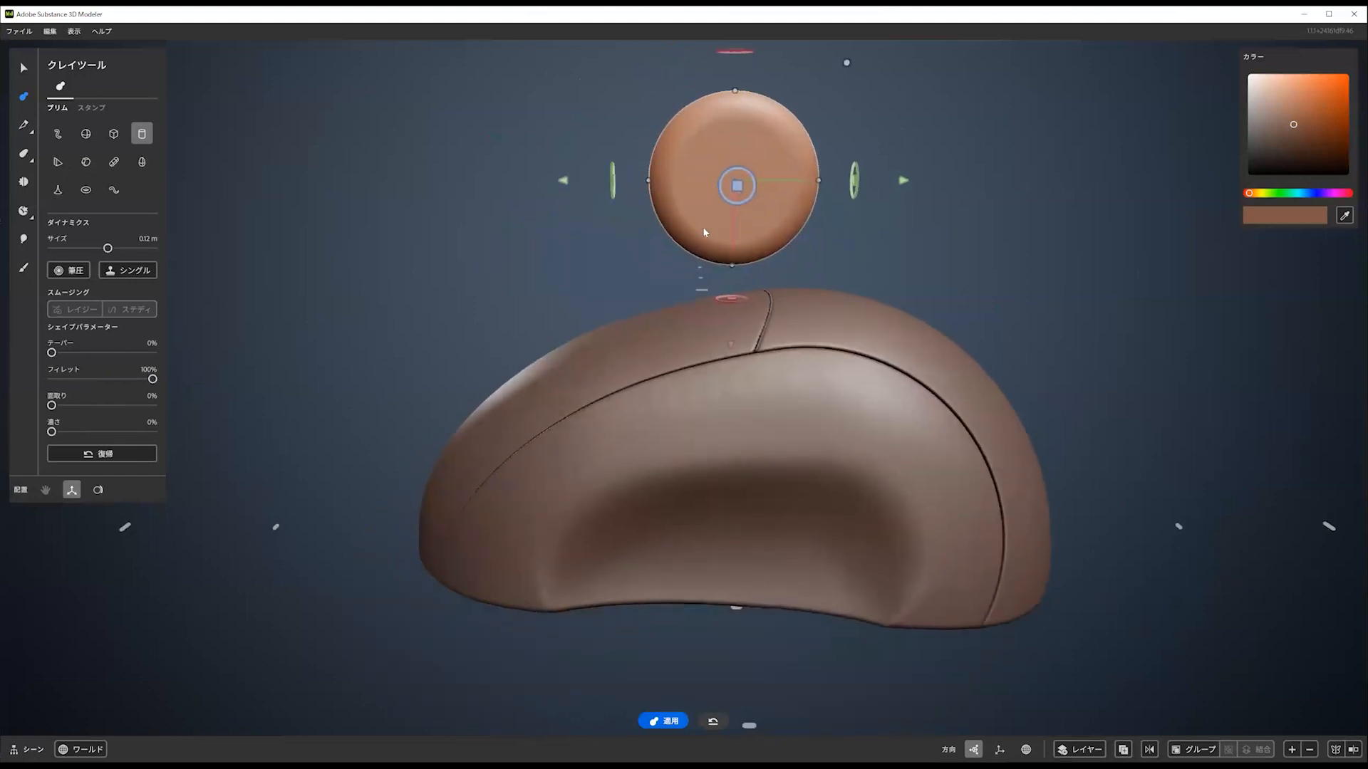
{"action": "left_click_drag", "start_coordinate": [738, 185], "coordinate": [498, 432]}
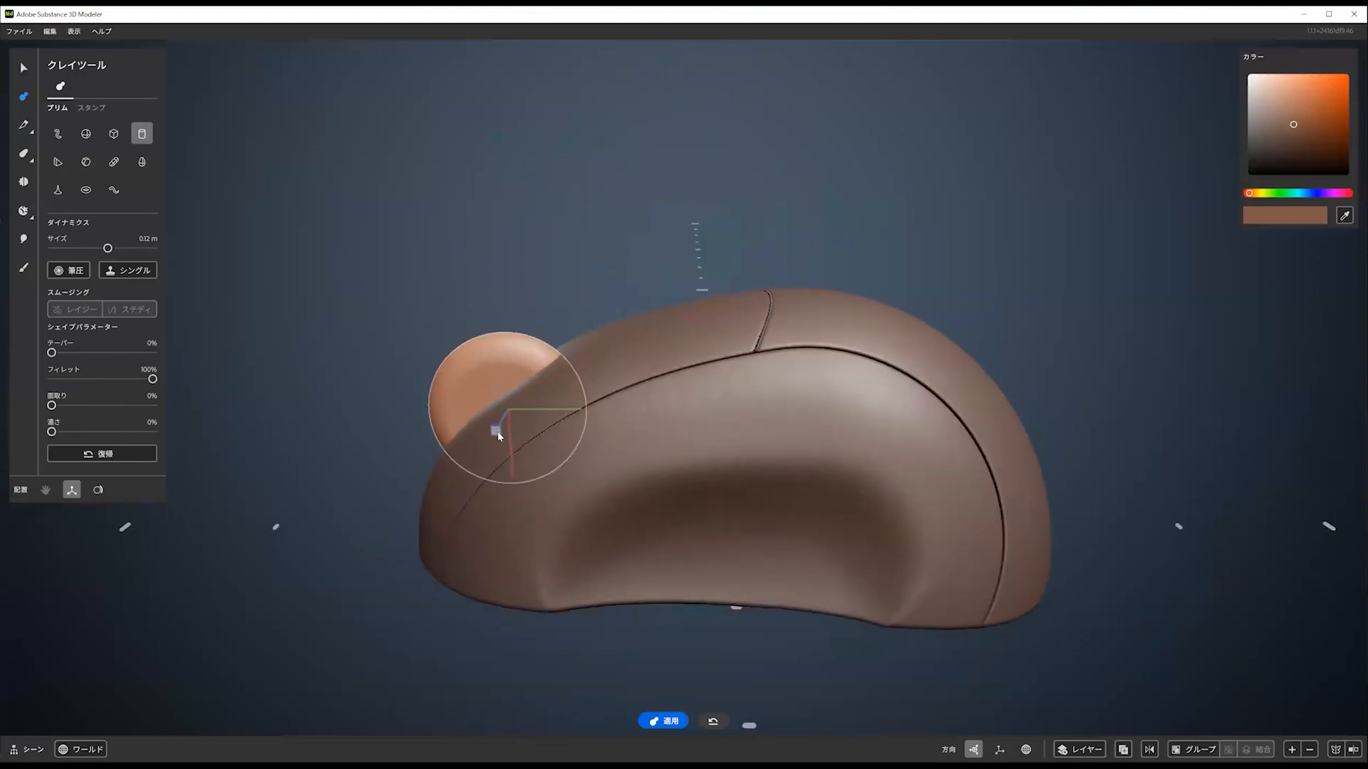
{"action": "left_click_drag", "start_coordinate": [488, 385], "coordinate": [523, 399], "text": "alt"}
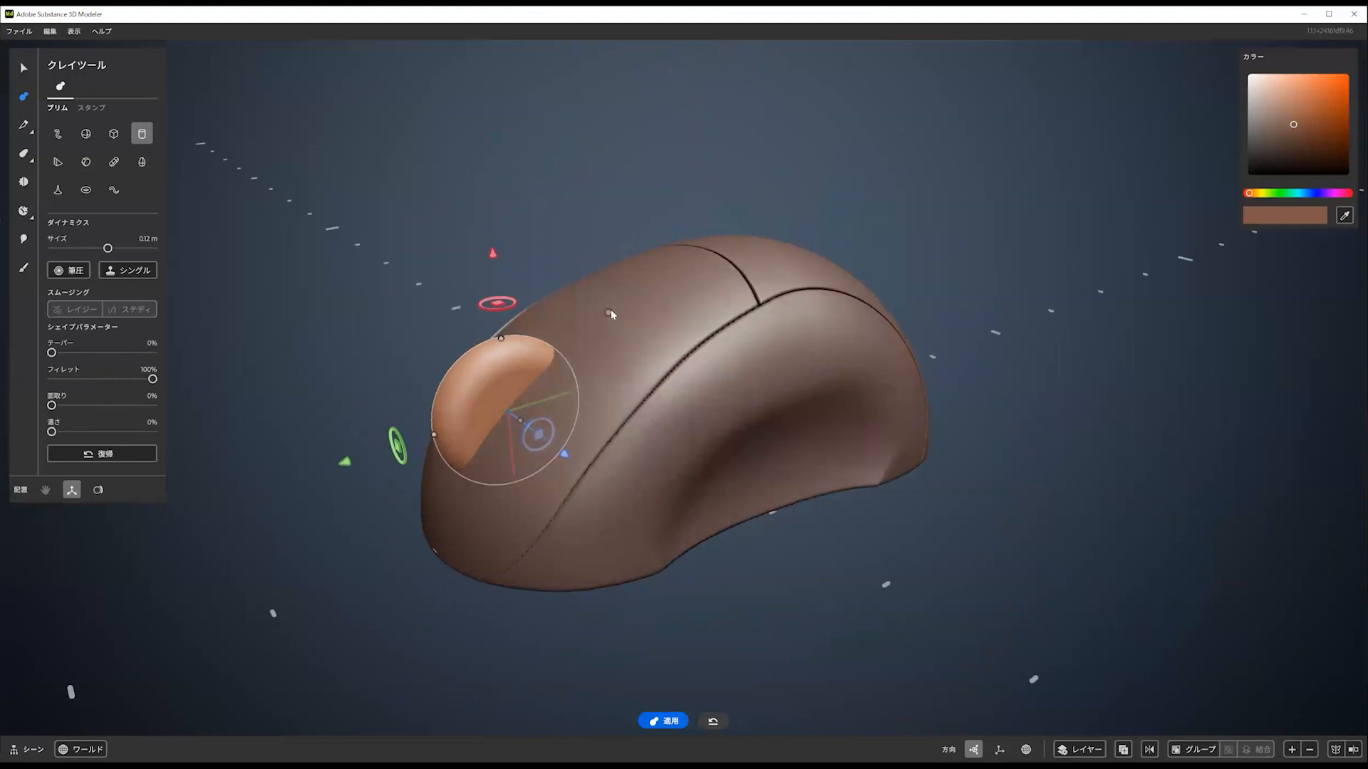
{"action": "left_click_drag", "start_coordinate": [609, 310], "coordinate": [530, 416]}
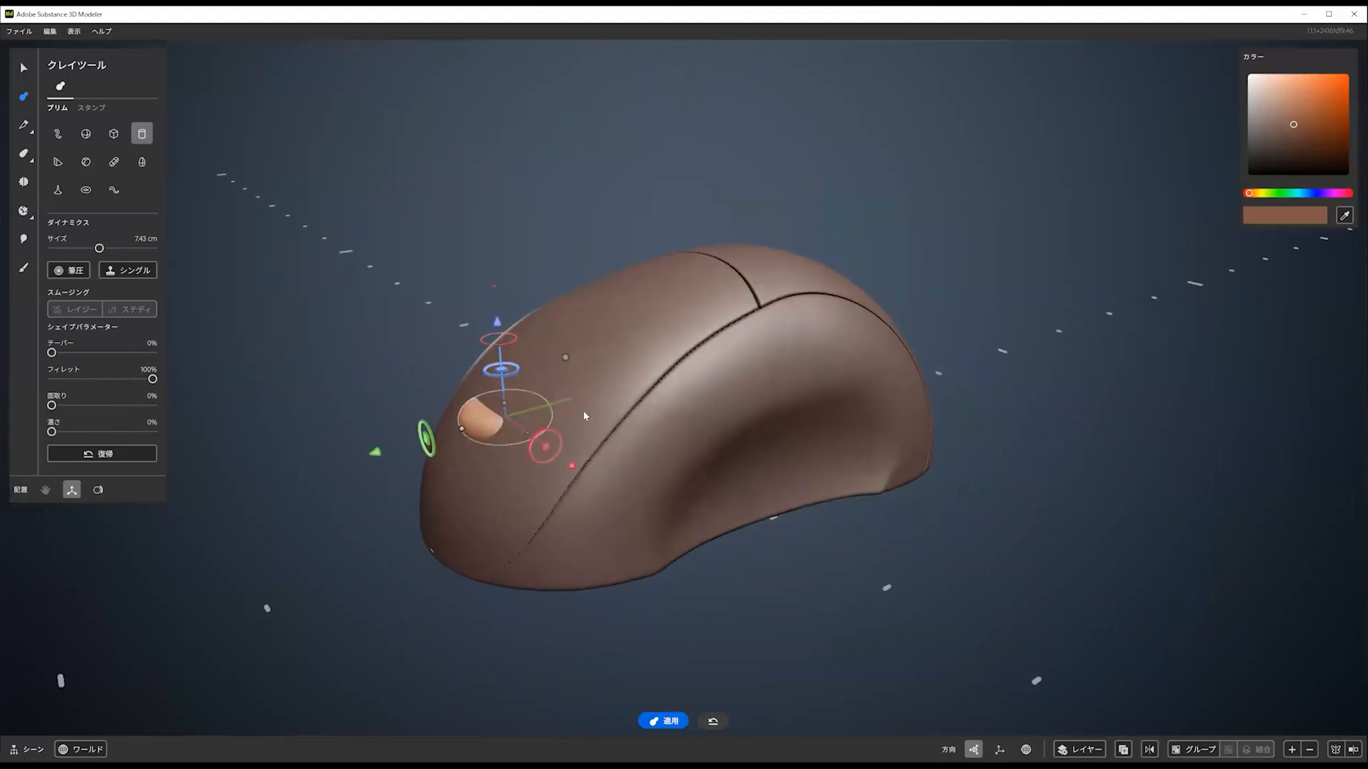
Reset the wheel to the body's centre and rotate it 90° so that it stands upright
{"action": "key", "text": "Escape"}
{"action": "left_click_drag", "start_coordinate": [791, 376], "coordinate": [727, 370], "text": "alt"}
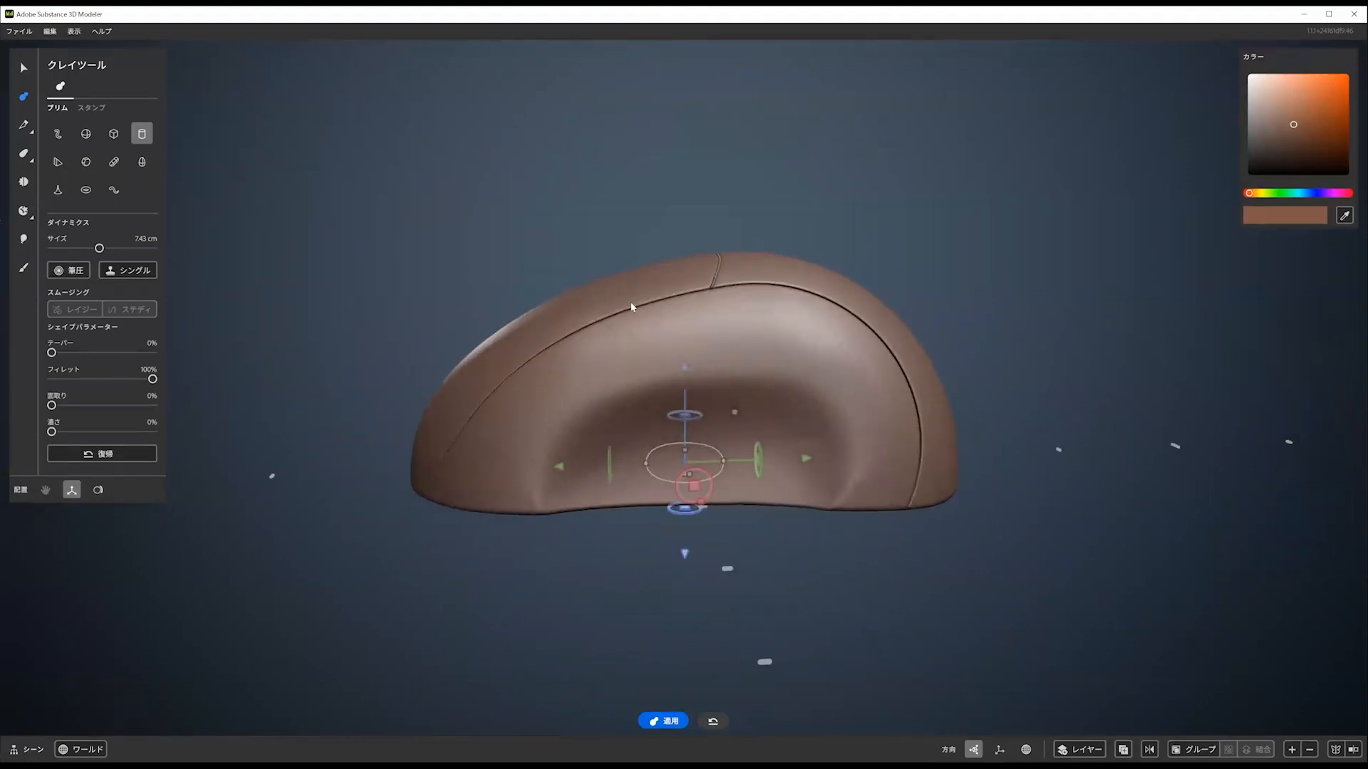
{"action": "left_click_drag", "start_coordinate": [632, 305], "coordinate": [883, 384], "text": "alt"}
{"action": "left_click_drag", "start_coordinate": [688, 476], "coordinate": [689, 508]}
{"action": "left_click_drag", "start_coordinate": [773, 440], "coordinate": [621, 382], "text": "alt"}
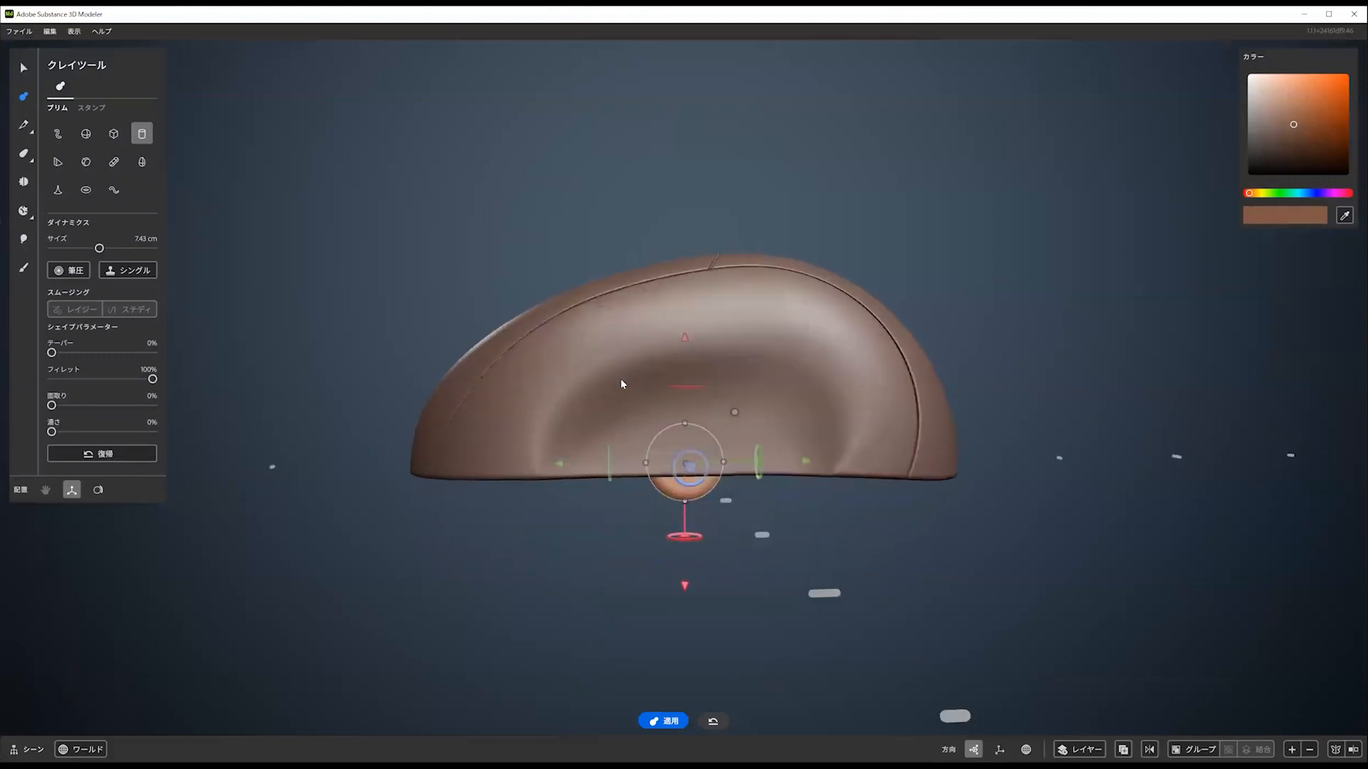
Raise the upright wheel clear above the body and increase the clay's resolution
{"action": "left_click_drag", "start_coordinate": [734, 382], "coordinate": [670, 285], "text": "alt"}
{"action": "scroll", "coordinate": [670, 285], "scroll_direction": "up", "scroll_amount": 5}
{"action": "left_click_drag", "start_coordinate": [757, 323], "coordinate": [769, 360], "text": "alt"}
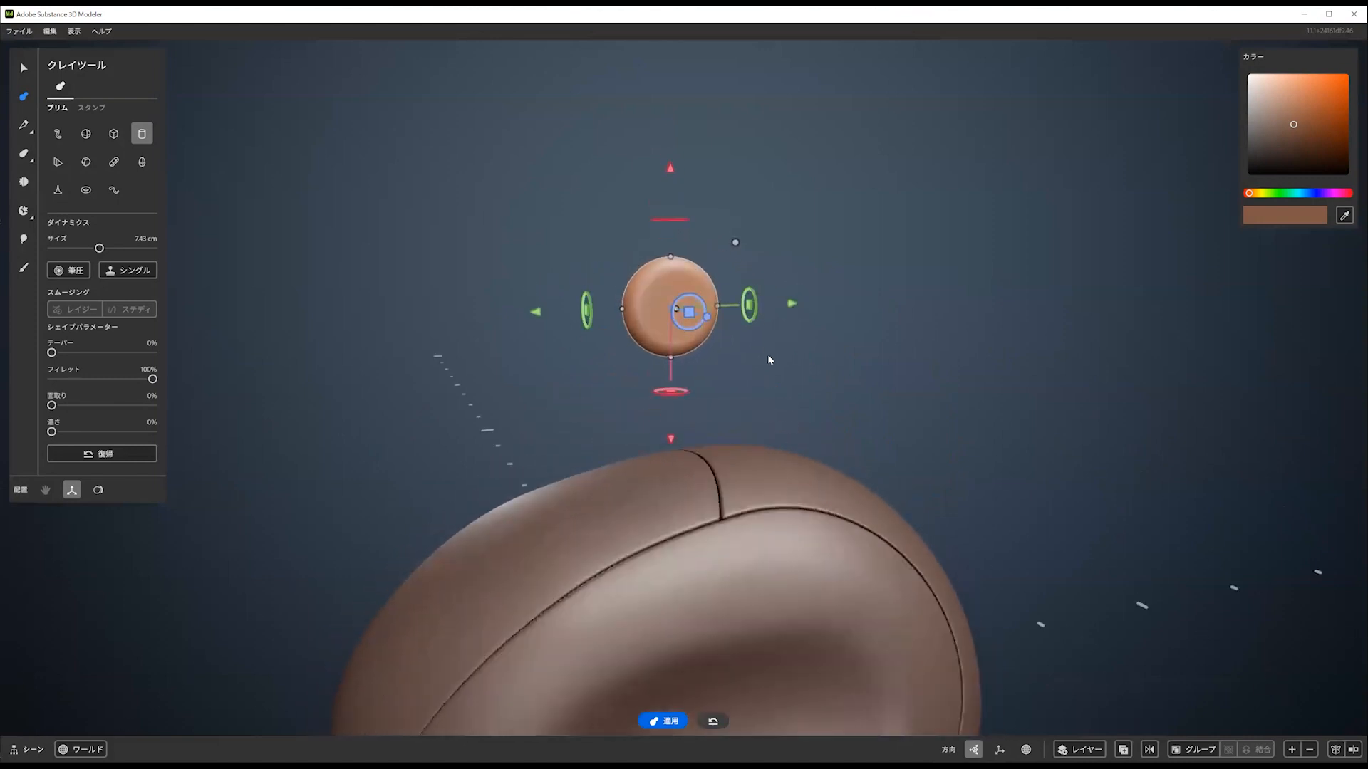
{"action": "left_click", "coordinate": [1229, 749]}
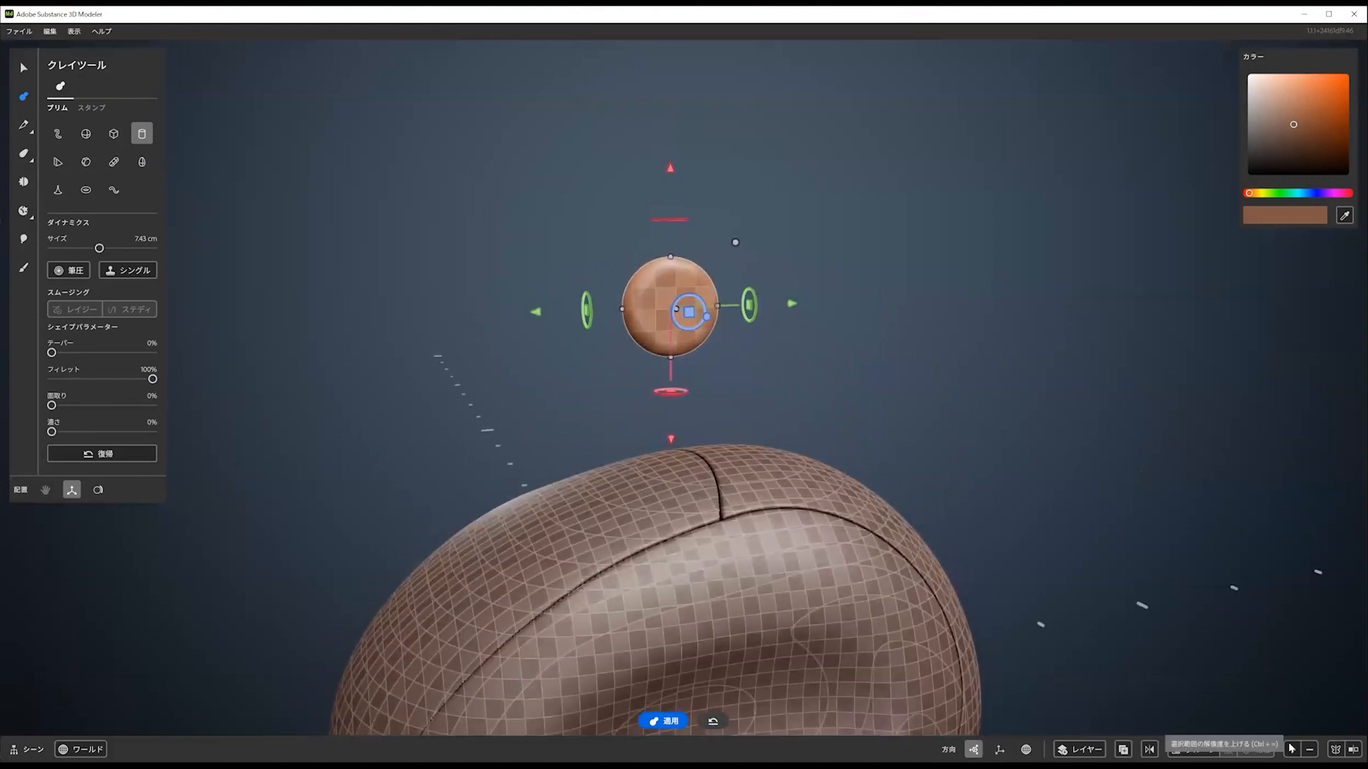
Add a new layer for an axle while the raised scroll wheel stays in place above the body
{"action": "left_click_drag", "start_coordinate": [912, 387], "coordinate": [891, 377], "text": "alt"}
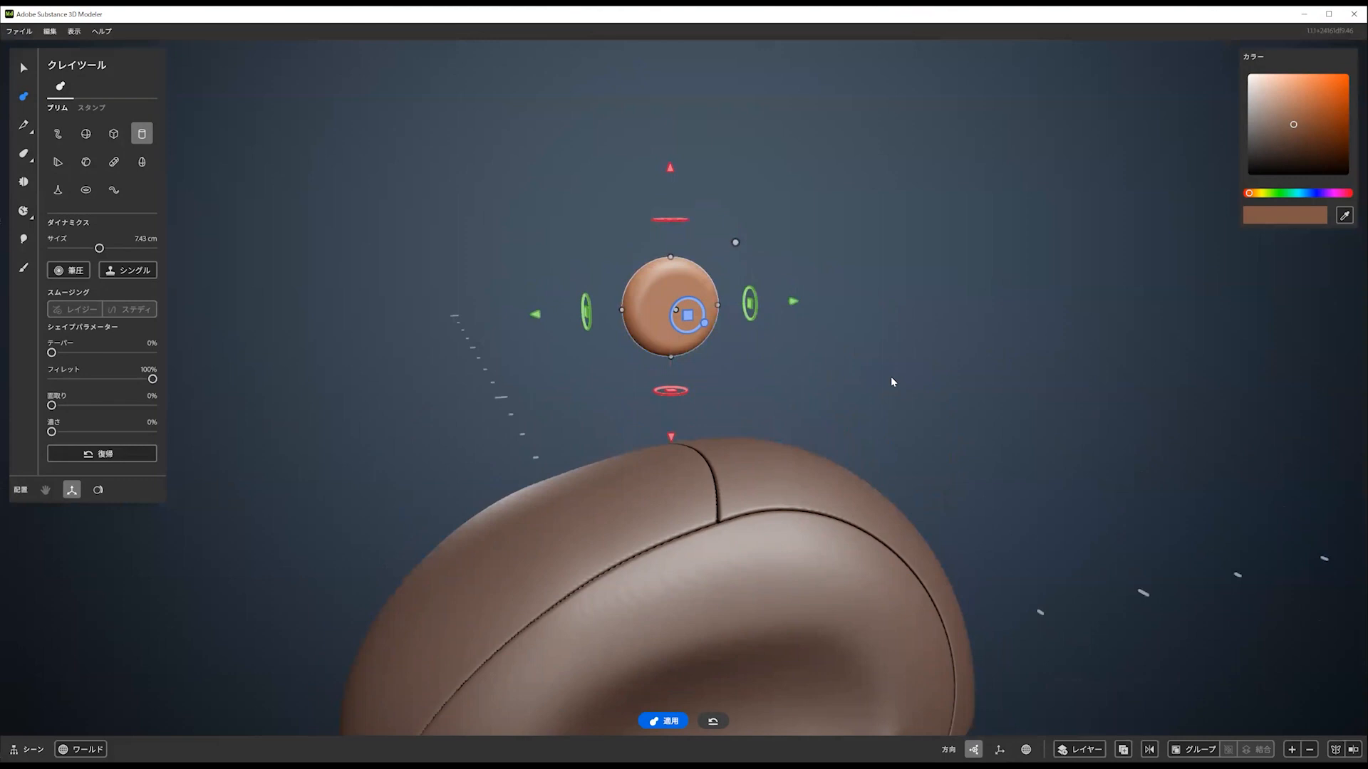
{"action": "scroll", "coordinate": [642, 243], "scroll_direction": "up", "scroll_amount": 3}
{"action": "right_click", "coordinate": [812, 237]}
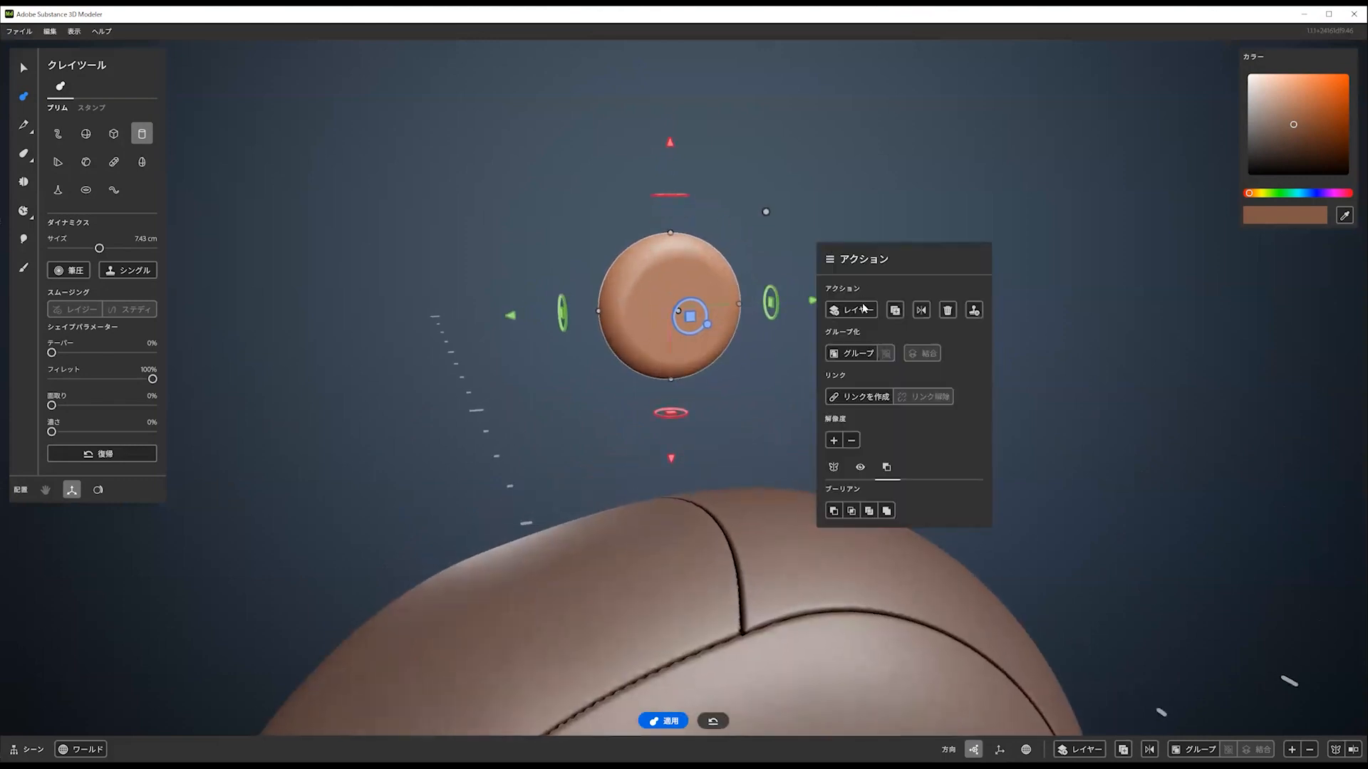
{"action": "left_click", "coordinate": [862, 310]}
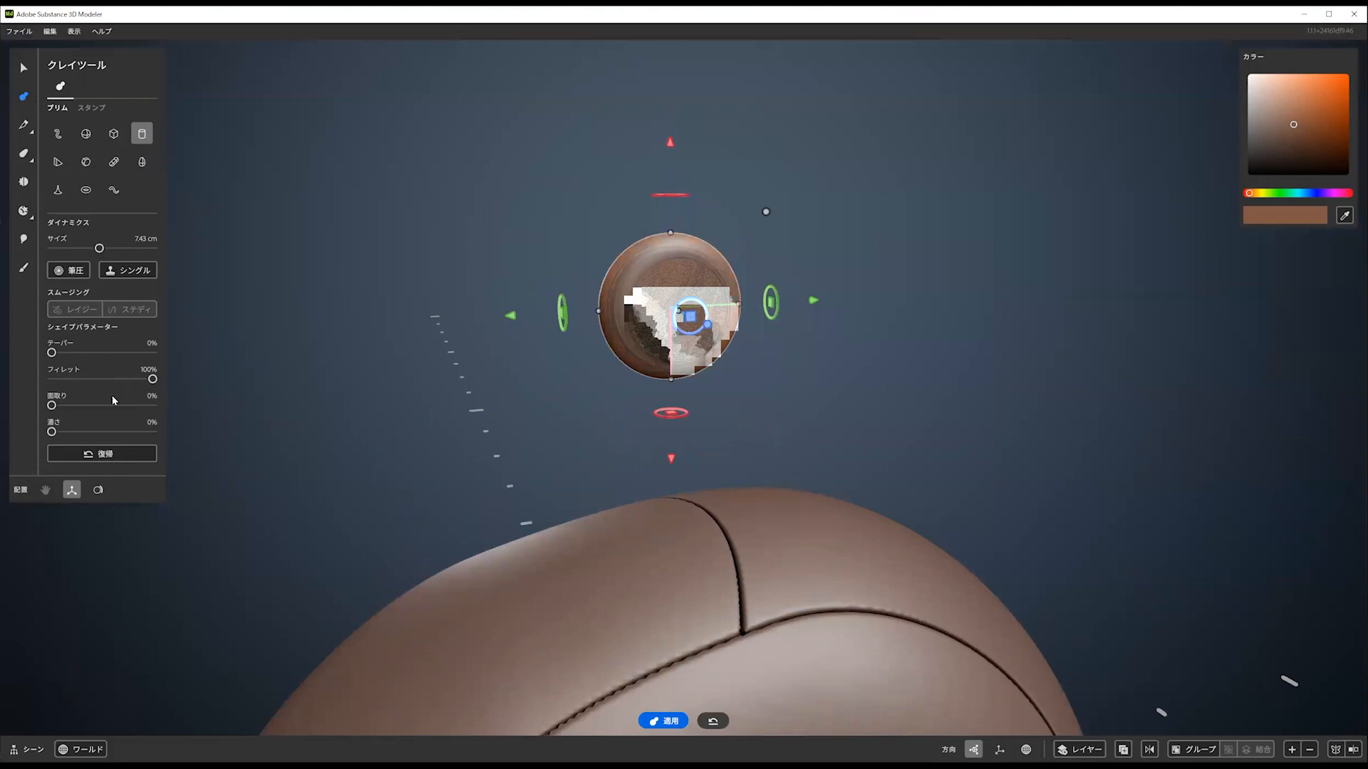
Set the cylinder's fillet to 0%, reduce its size to 5.98 cm and stretch it sideways through the wheel's centre as an axle
{"action": "left_click_drag", "start_coordinate": [151, 379], "coordinate": [19, 384]}
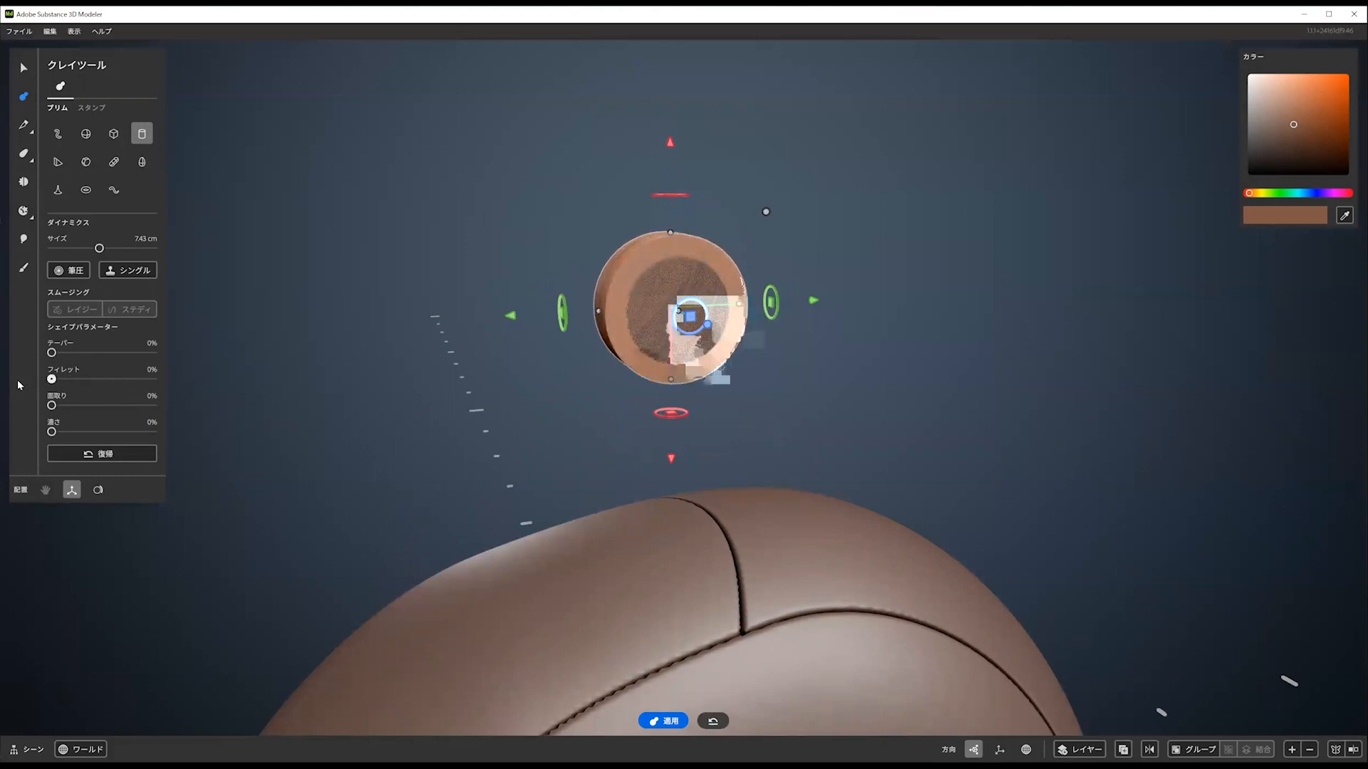
{"action": "left_click_drag", "start_coordinate": [767, 212], "coordinate": [801, 327]}
{"action": "left_click_drag", "start_coordinate": [687, 312], "coordinate": [733, 312]}
{"action": "left_click_drag", "start_coordinate": [748, 288], "coordinate": [617, 238], "text": "alt"}
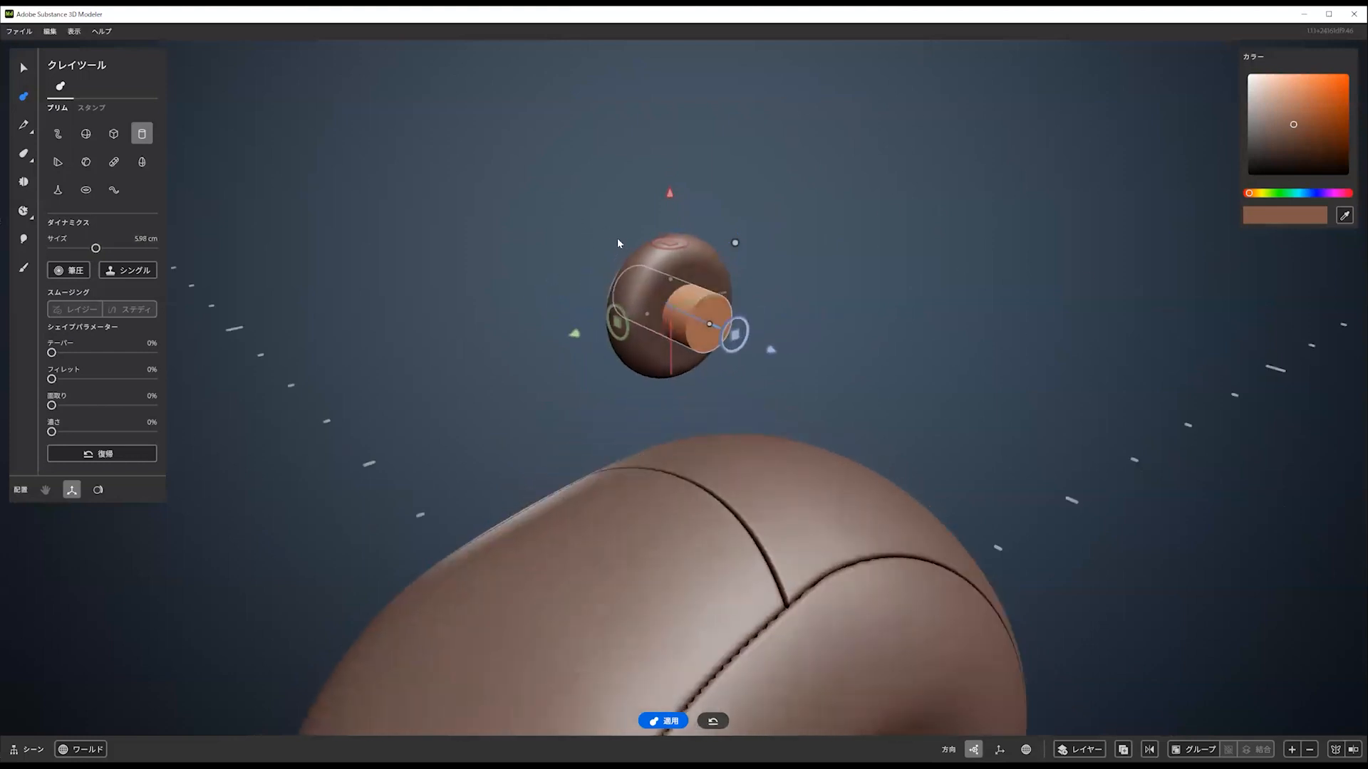
{"action": "right_click_drag", "start_coordinate": [617, 238], "coordinate": [716, 248], "text": "alt"}
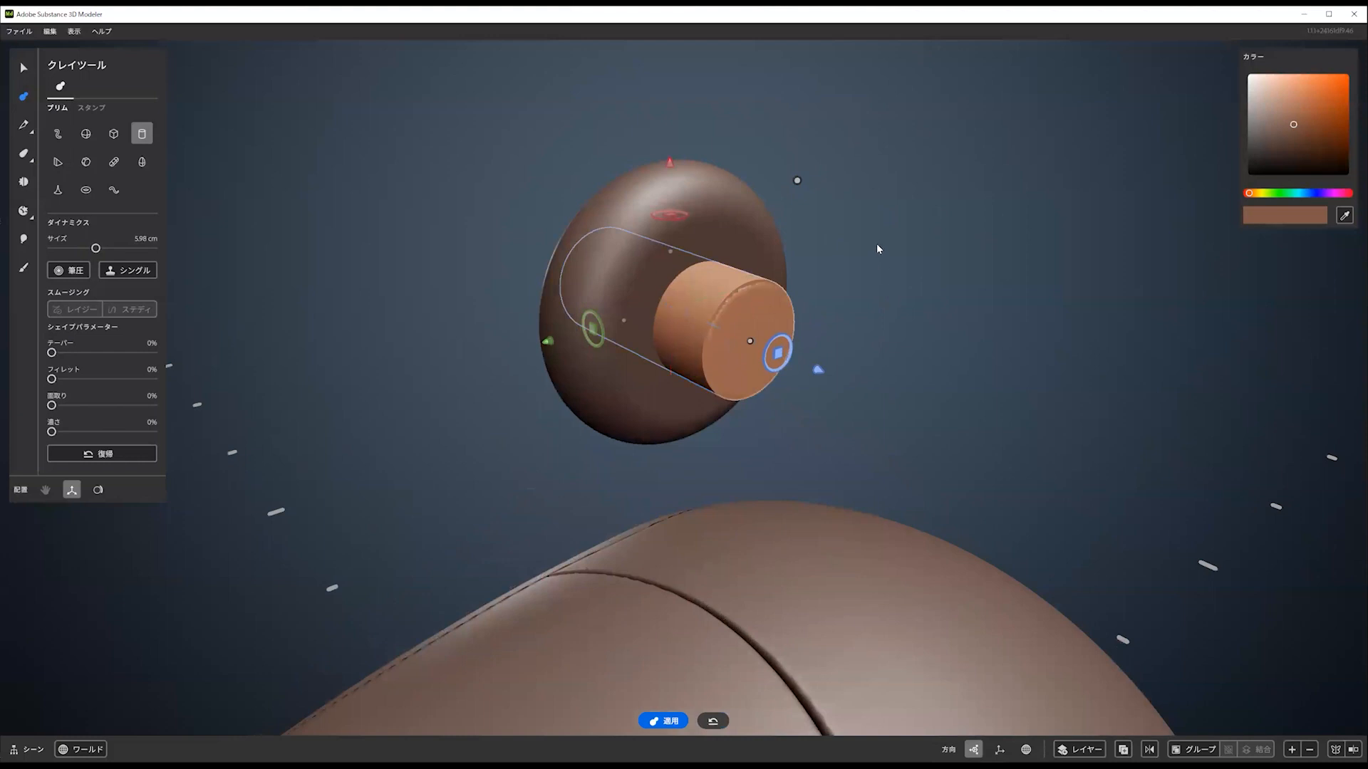
{"action": "right_click_drag", "start_coordinate": [877, 244], "coordinate": [824, 266], "text": "alt"}
{"action": "left_click_drag", "start_coordinate": [824, 266], "coordinate": [866, 318], "text": "alt"}
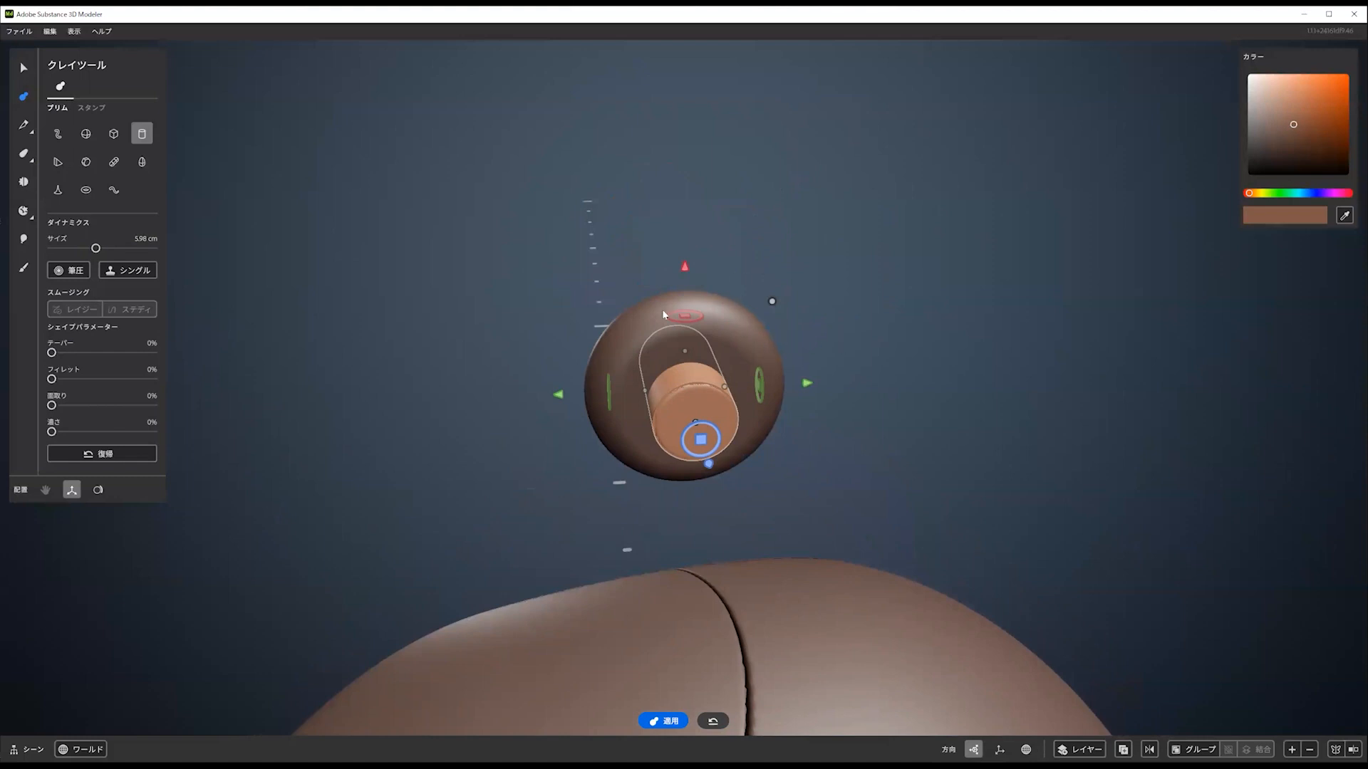
Duplicate the wheel together with its axle and raise the copy directly above the original
{"action": "left_click", "coordinate": [23, 68]}
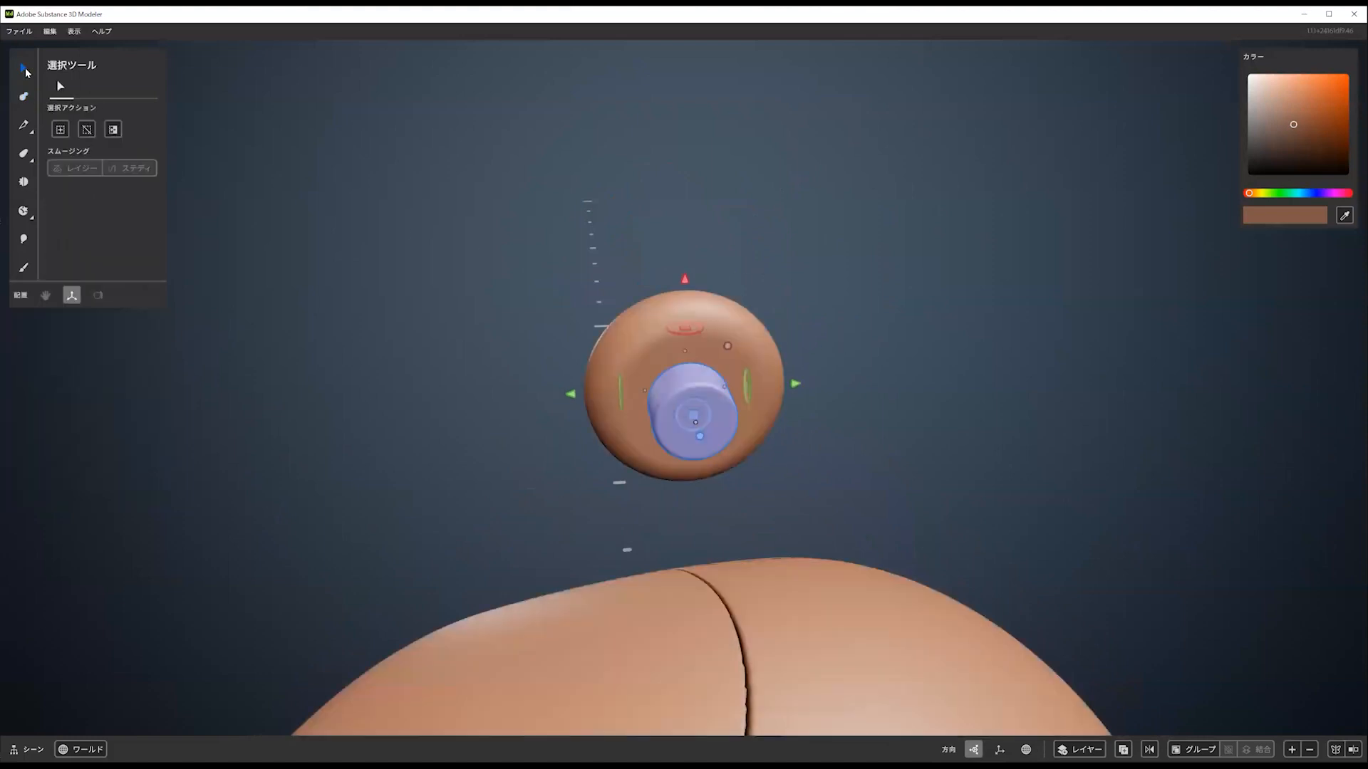
{"action": "left_click", "coordinate": [745, 345]}
{"action": "key", "text": "ctrl+d"}
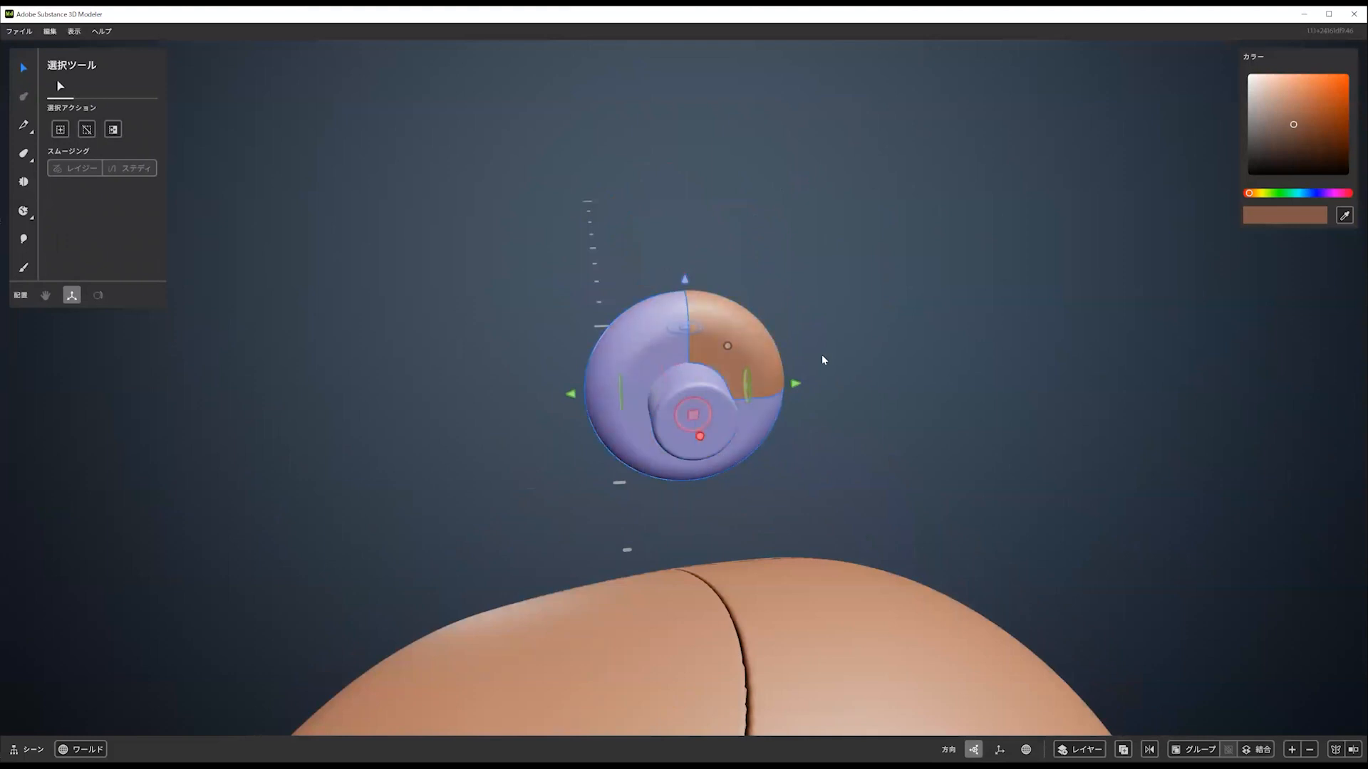
{"action": "left_click_drag", "start_coordinate": [684, 279], "coordinate": [679, 58]}
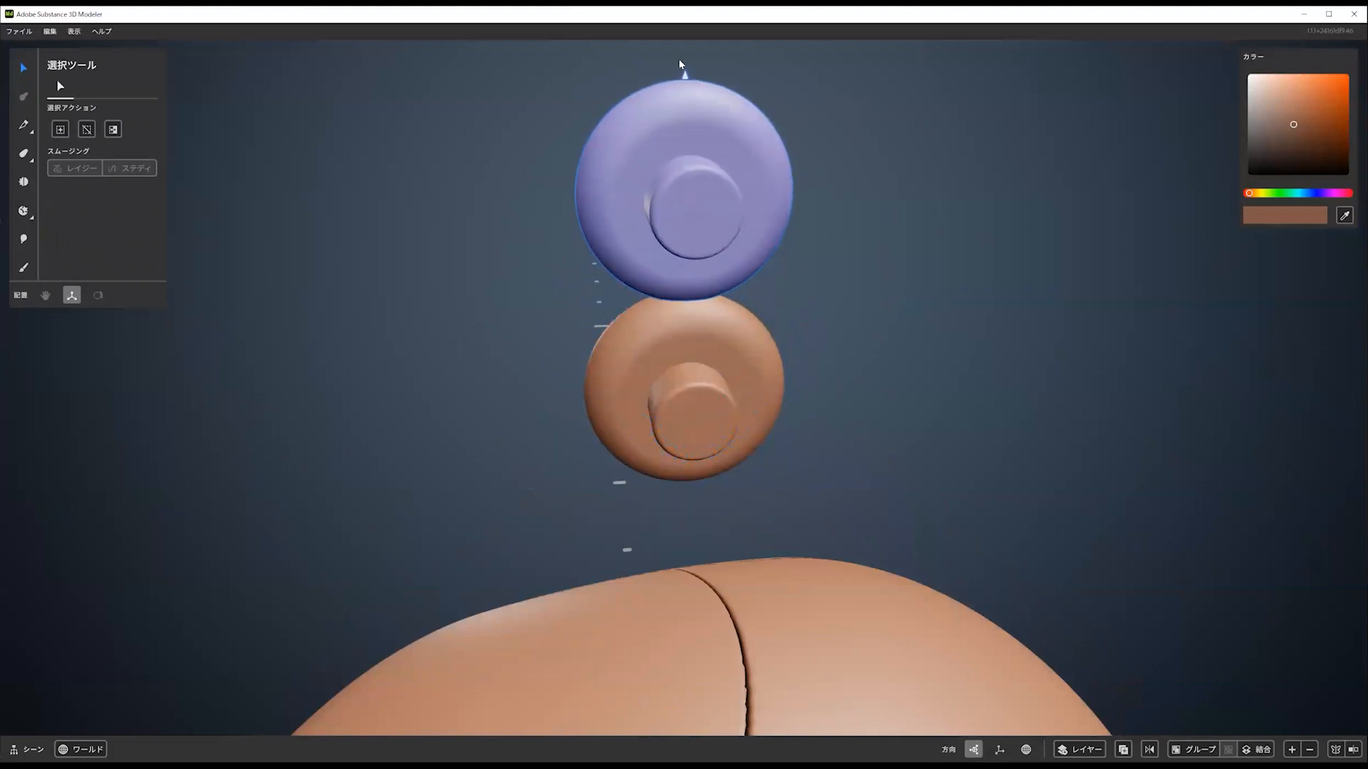
{"action": "middle_click_drag", "start_coordinate": [660, 164], "coordinate": [661, 230]}
{"action": "left_click_drag", "start_coordinate": [660, 227], "coordinate": [751, 229], "text": "alt"}
{"action": "left_click", "coordinate": [737, 246]}
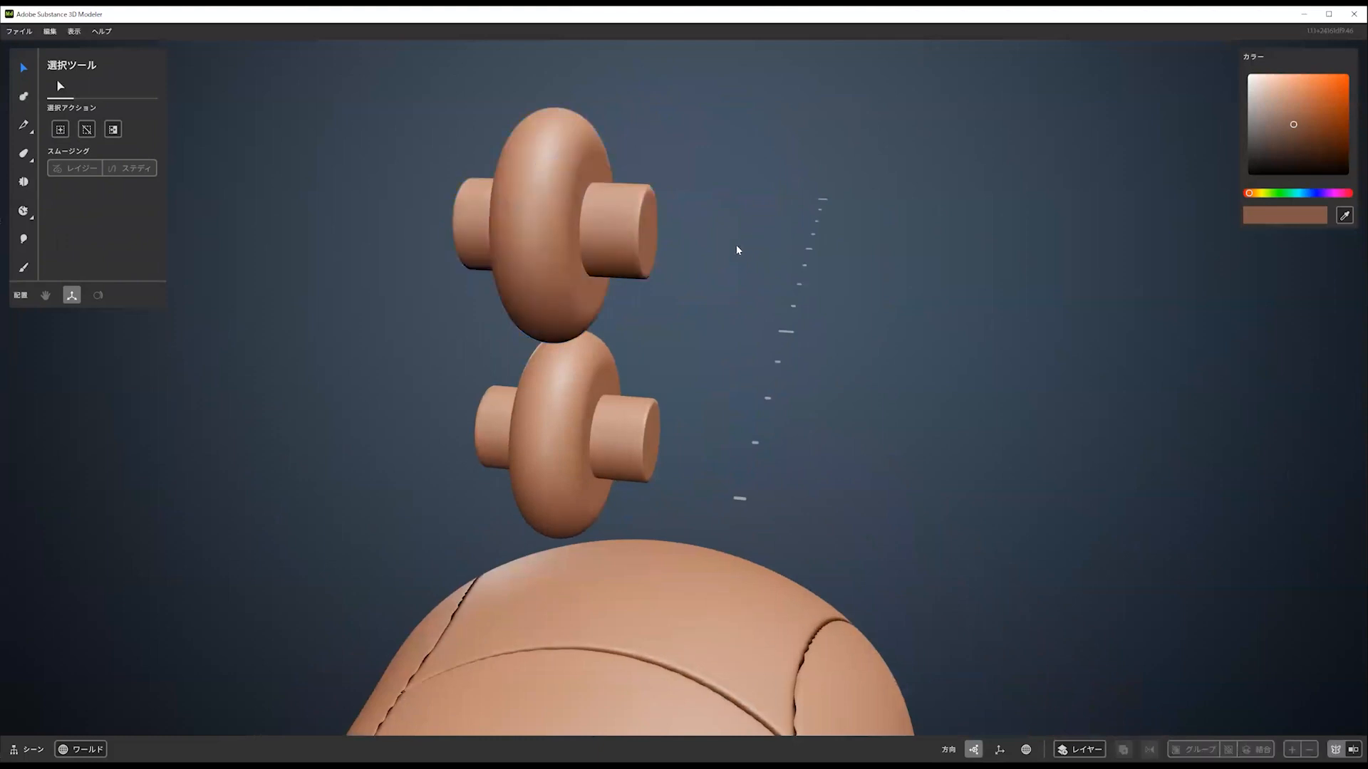
Merge the upper copy's axle into its wheel with a Boolean union
{"action": "middle_click_drag", "start_coordinate": [737, 246], "coordinate": [747, 271], "text": "alt"}
{"action": "left_click_drag", "start_coordinate": [747, 272], "coordinate": [690, 257], "text": "alt"}
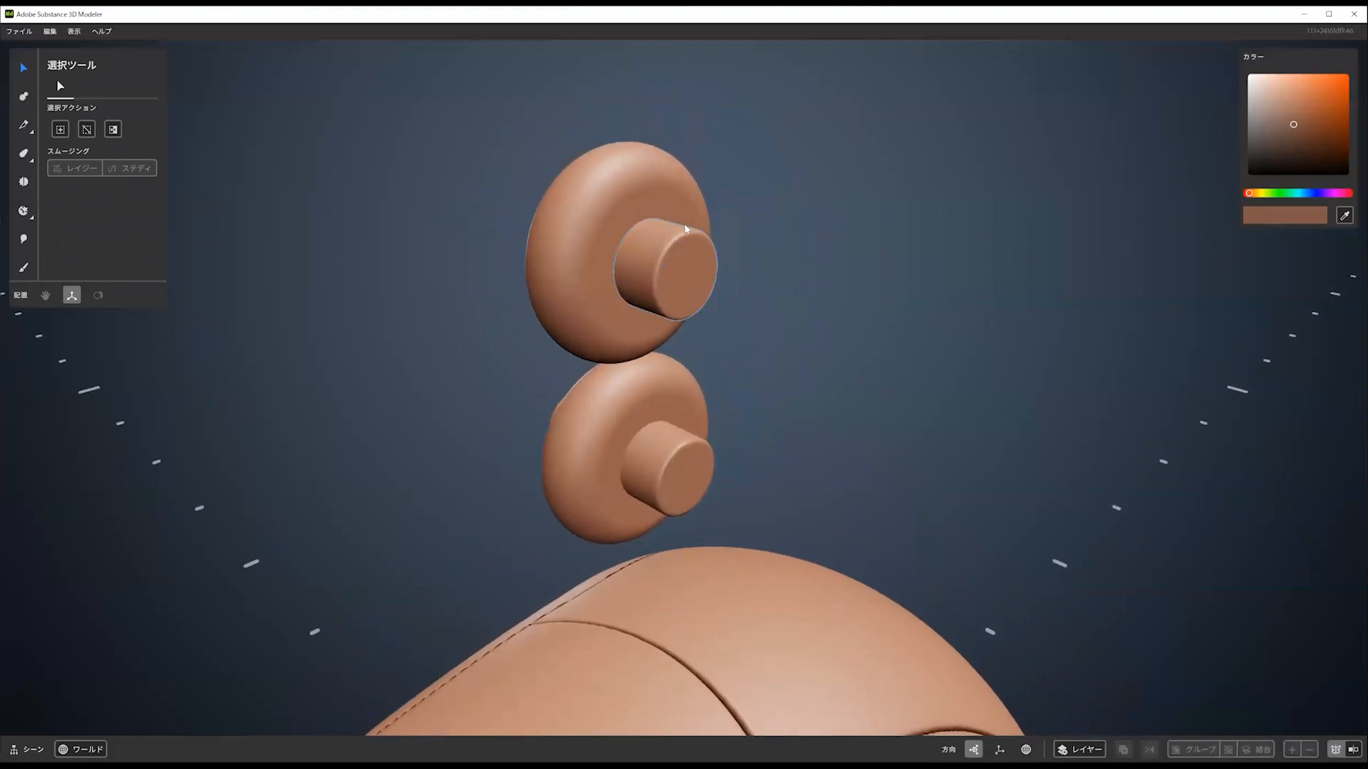
{"action": "left_click", "coordinate": [691, 260]}
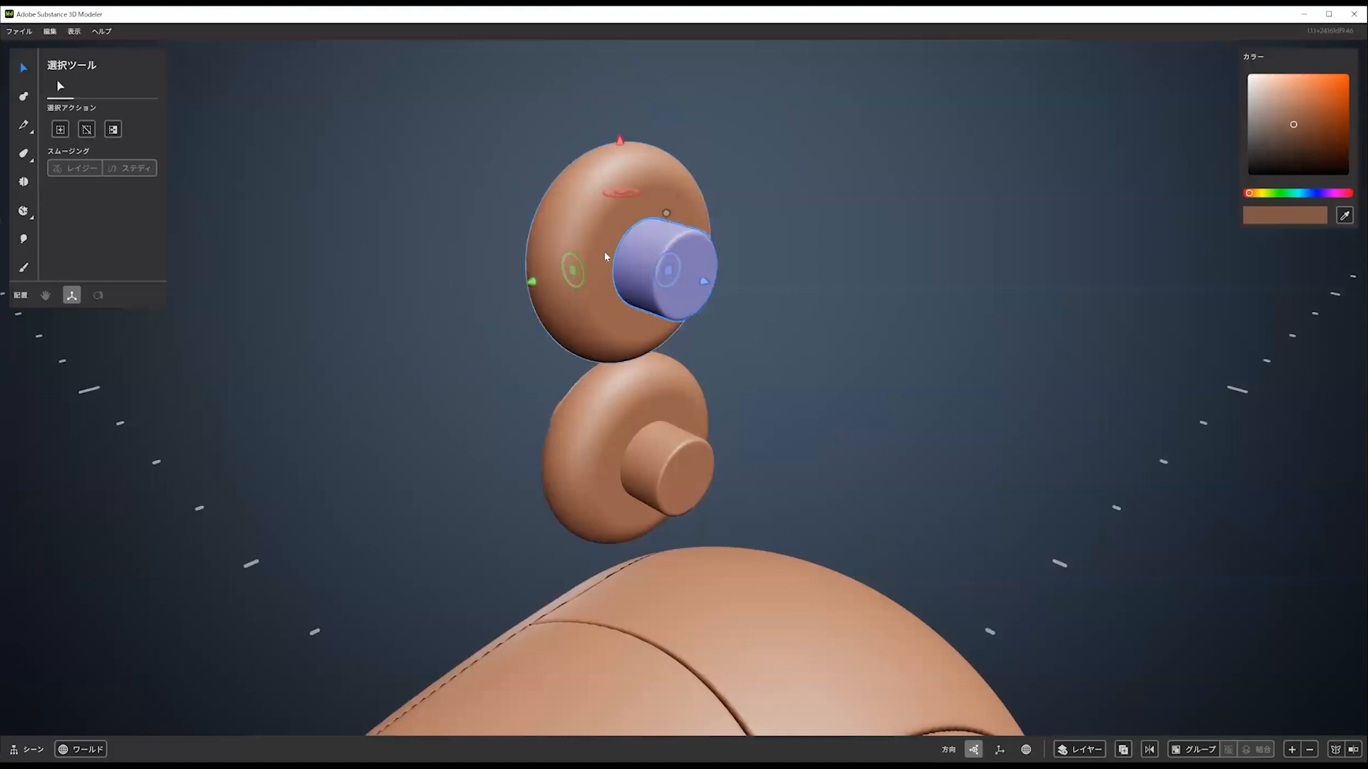
{"action": "middle_click_drag", "start_coordinate": [617, 283], "coordinate": [621, 216], "text": "alt"}
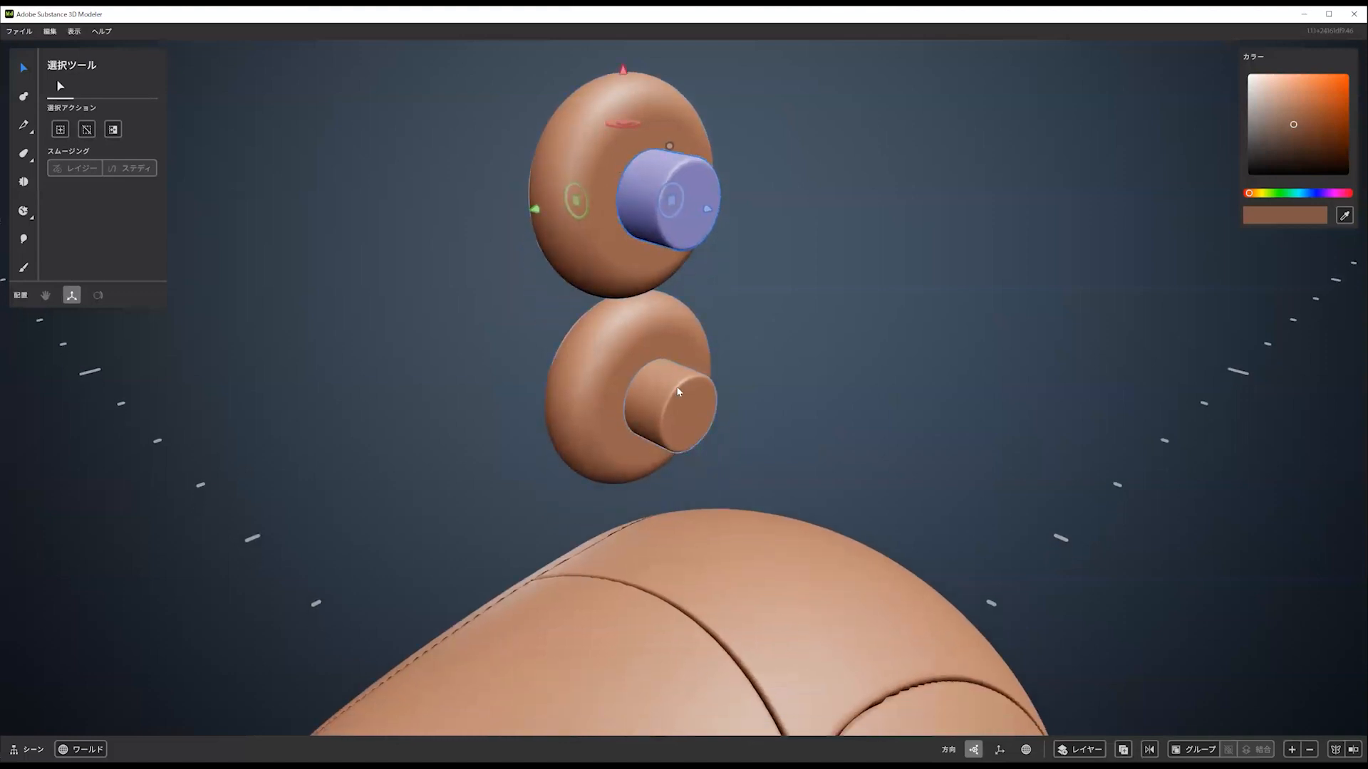
{"action": "middle_click_drag", "start_coordinate": [657, 368], "coordinate": [657, 398], "text": "alt"}
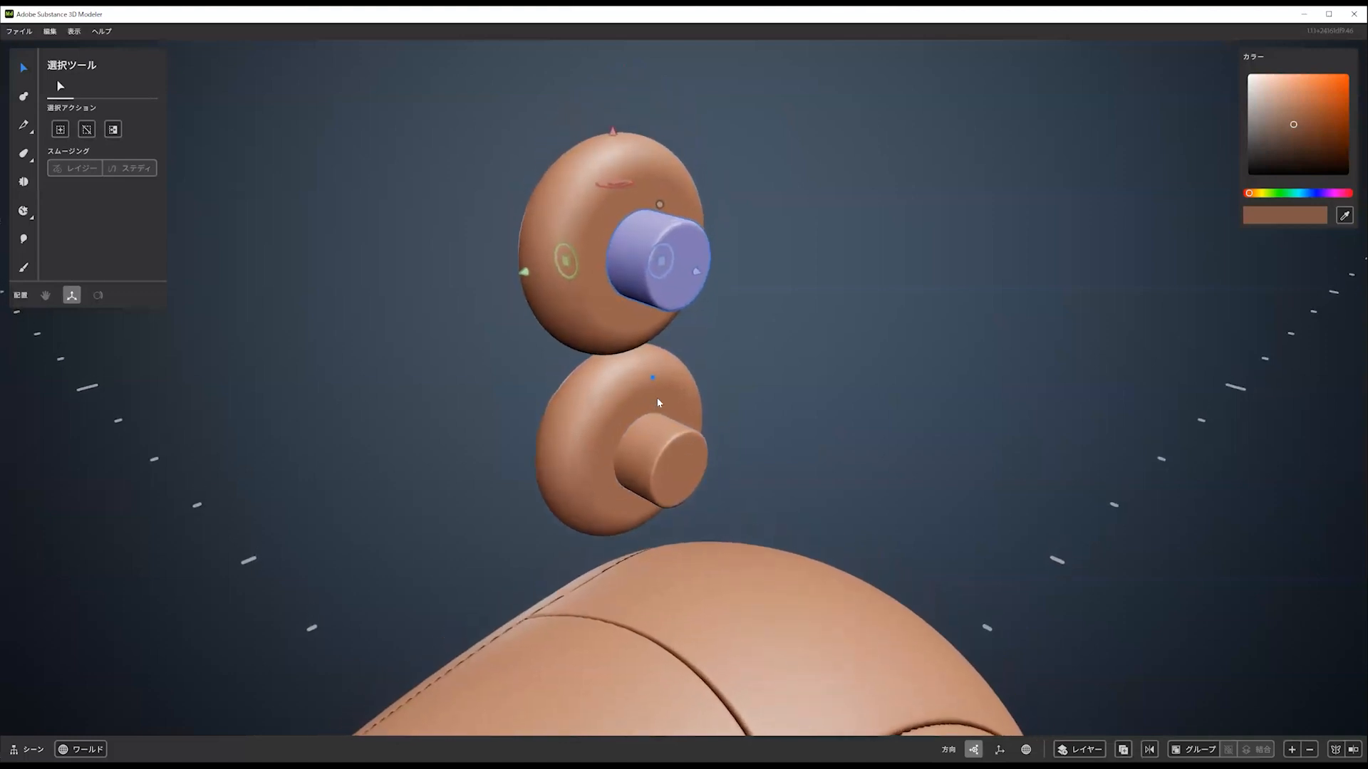
{"action": "right_click", "coordinate": [641, 295]}
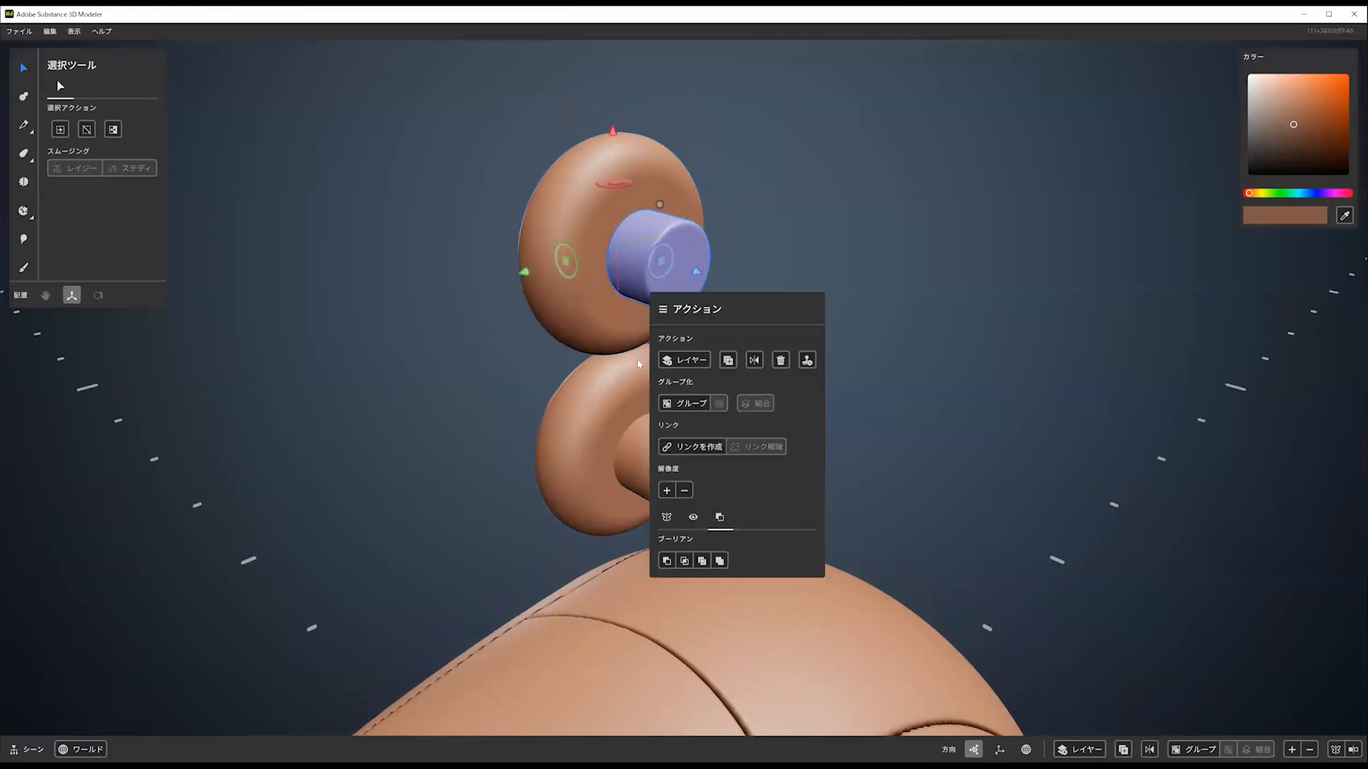
{"action": "left_click", "coordinate": [719, 561]}
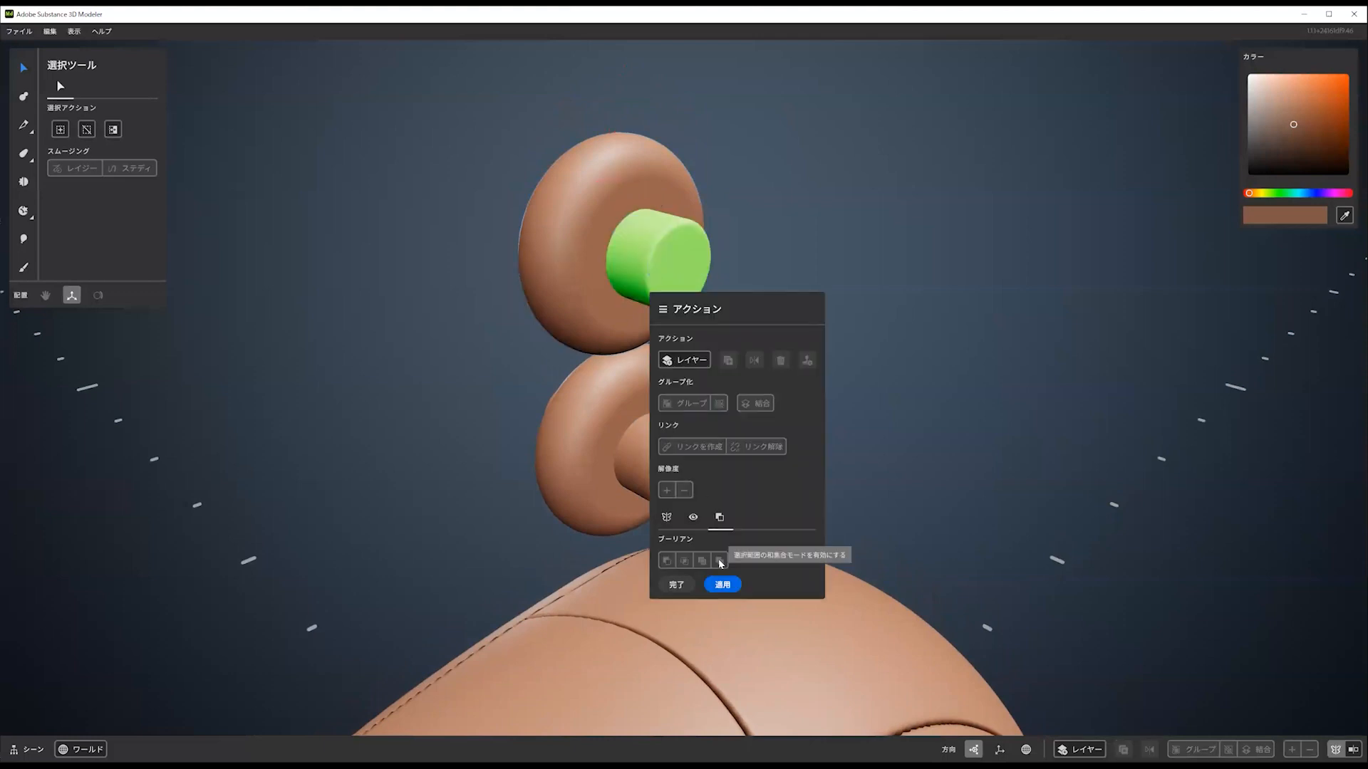
{"action": "left_click", "coordinate": [582, 296]}
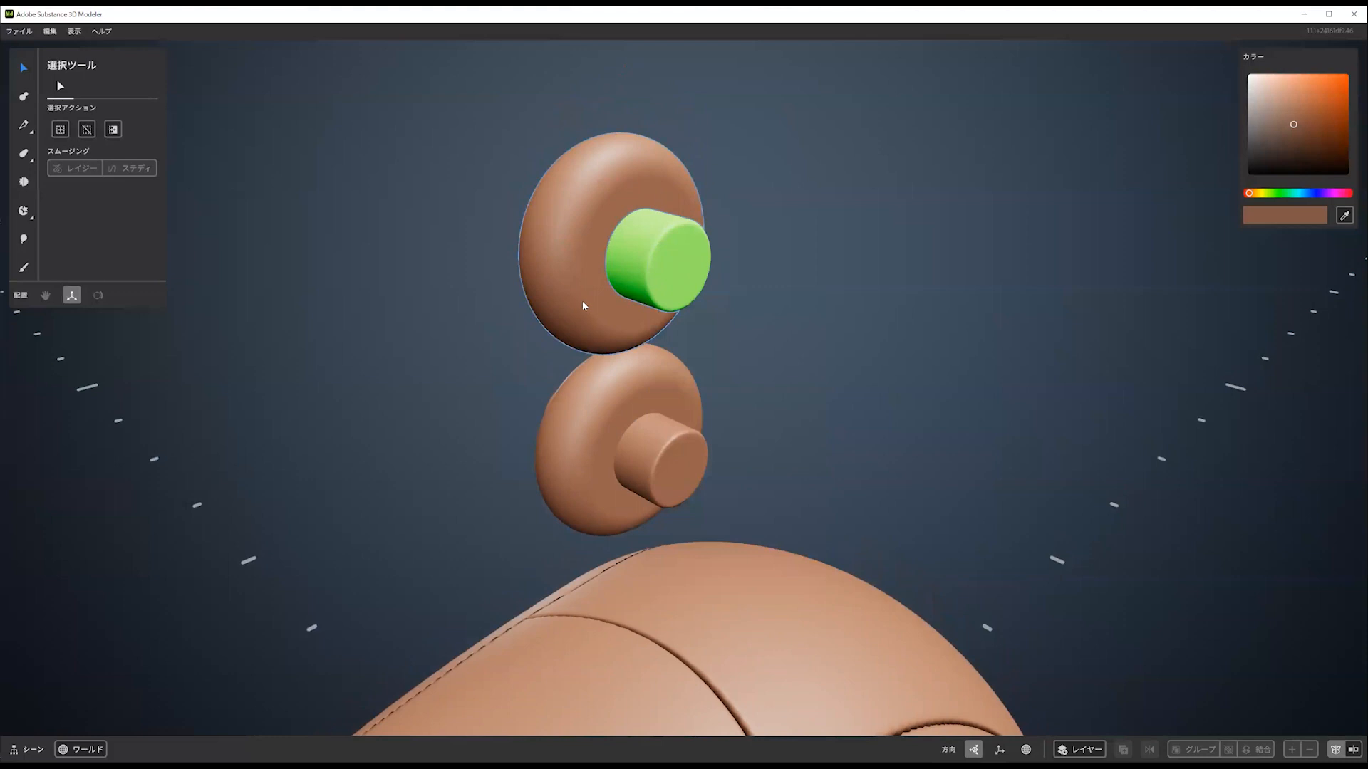
{"action": "left_click", "coordinate": [584, 306]}
{"action": "right_click", "coordinate": [613, 323]}
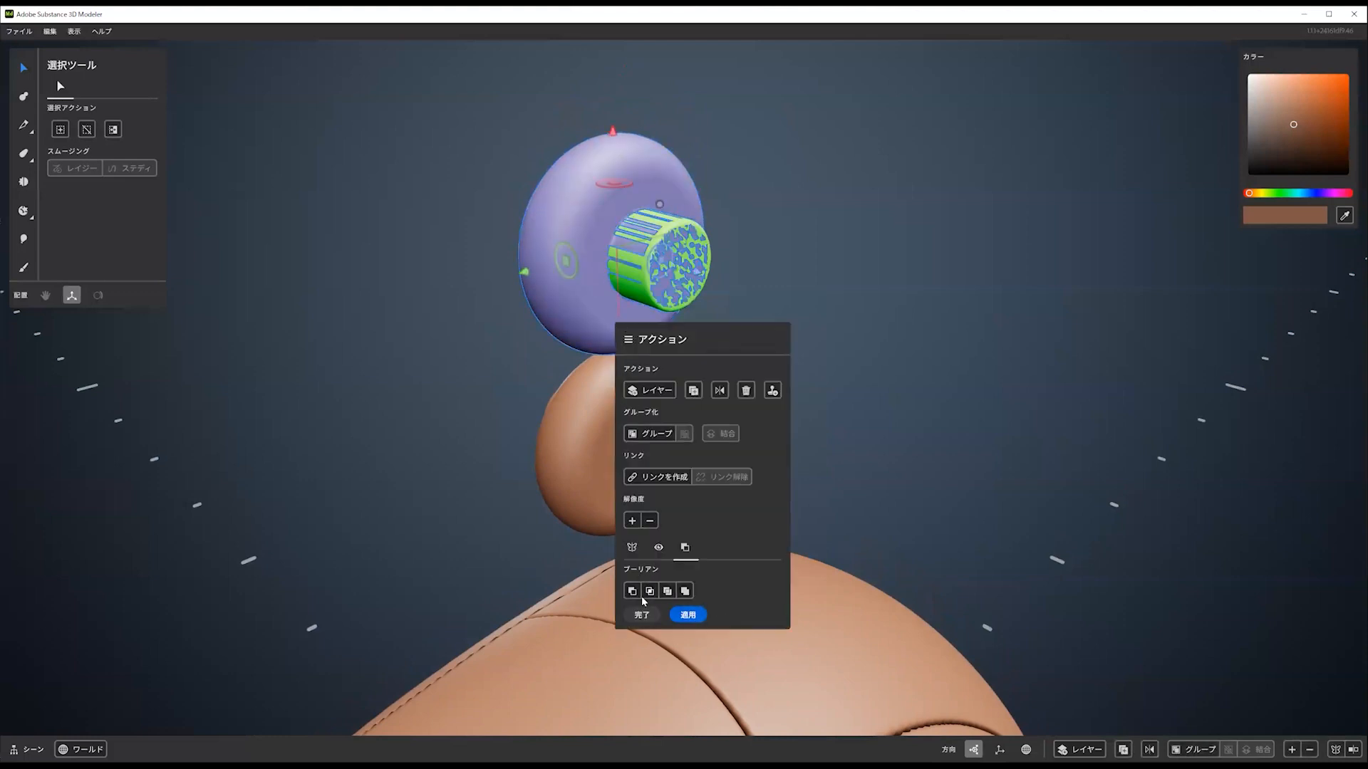
{"action": "left_click", "coordinate": [643, 616]}
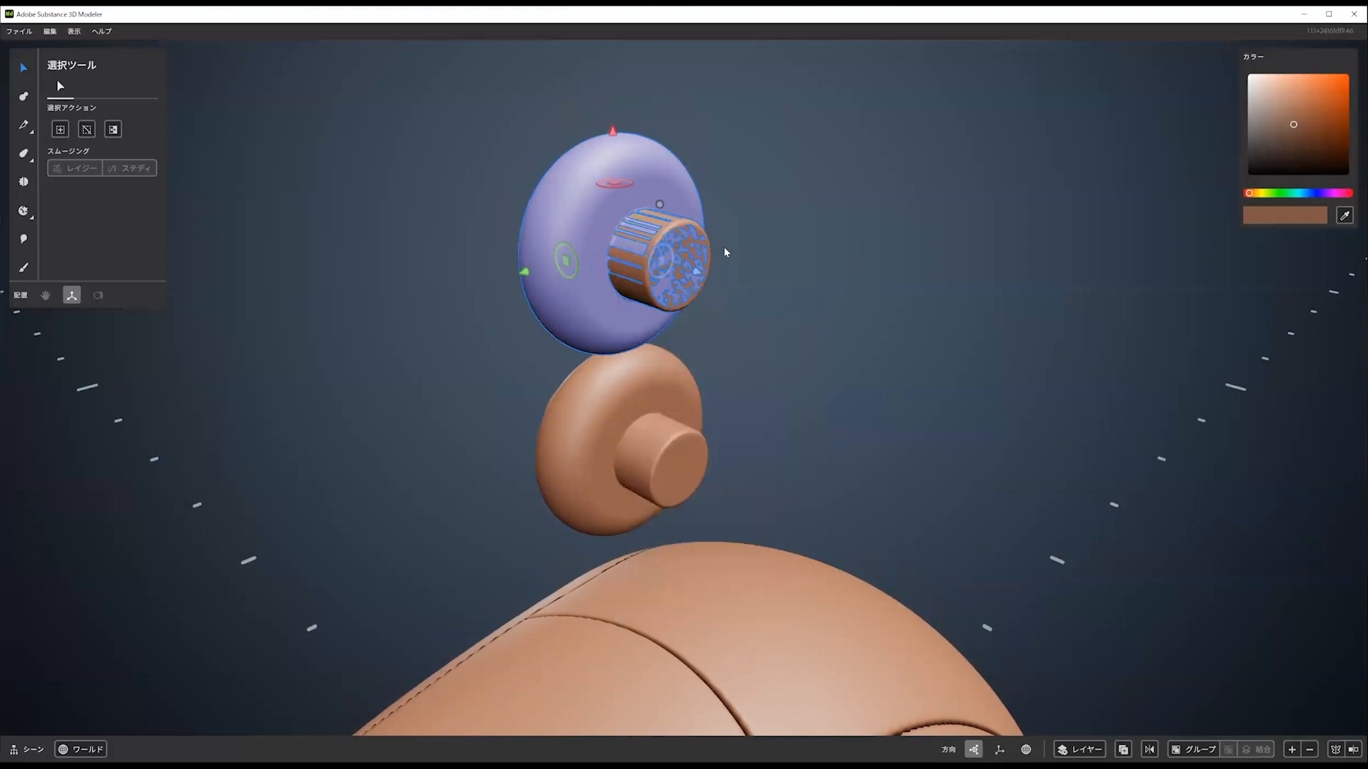
Cut the lower axle's shape out of the lower wheel with a Boolean subtraction
{"action": "left_click_drag", "start_coordinate": [724, 252], "coordinate": [692, 206], "text": "alt"}
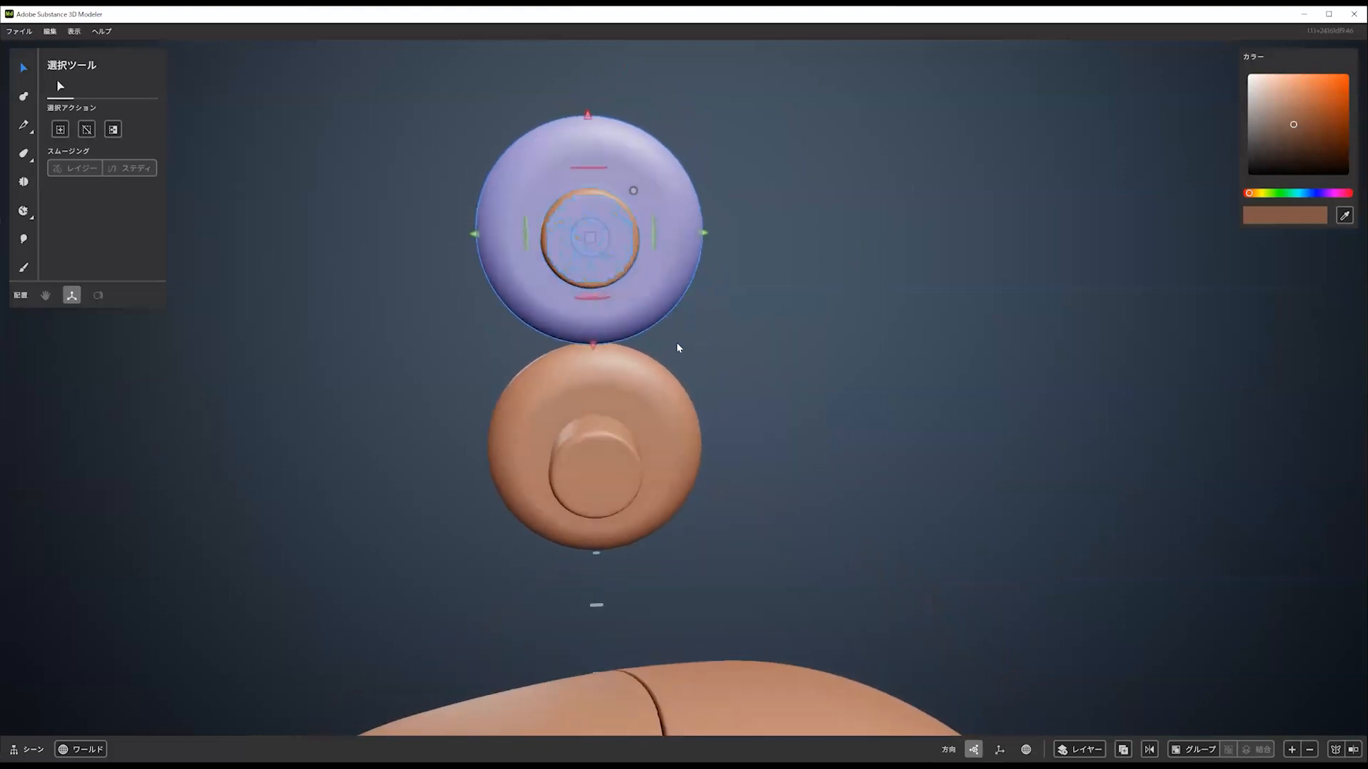
{"action": "left_click", "coordinate": [612, 464]}
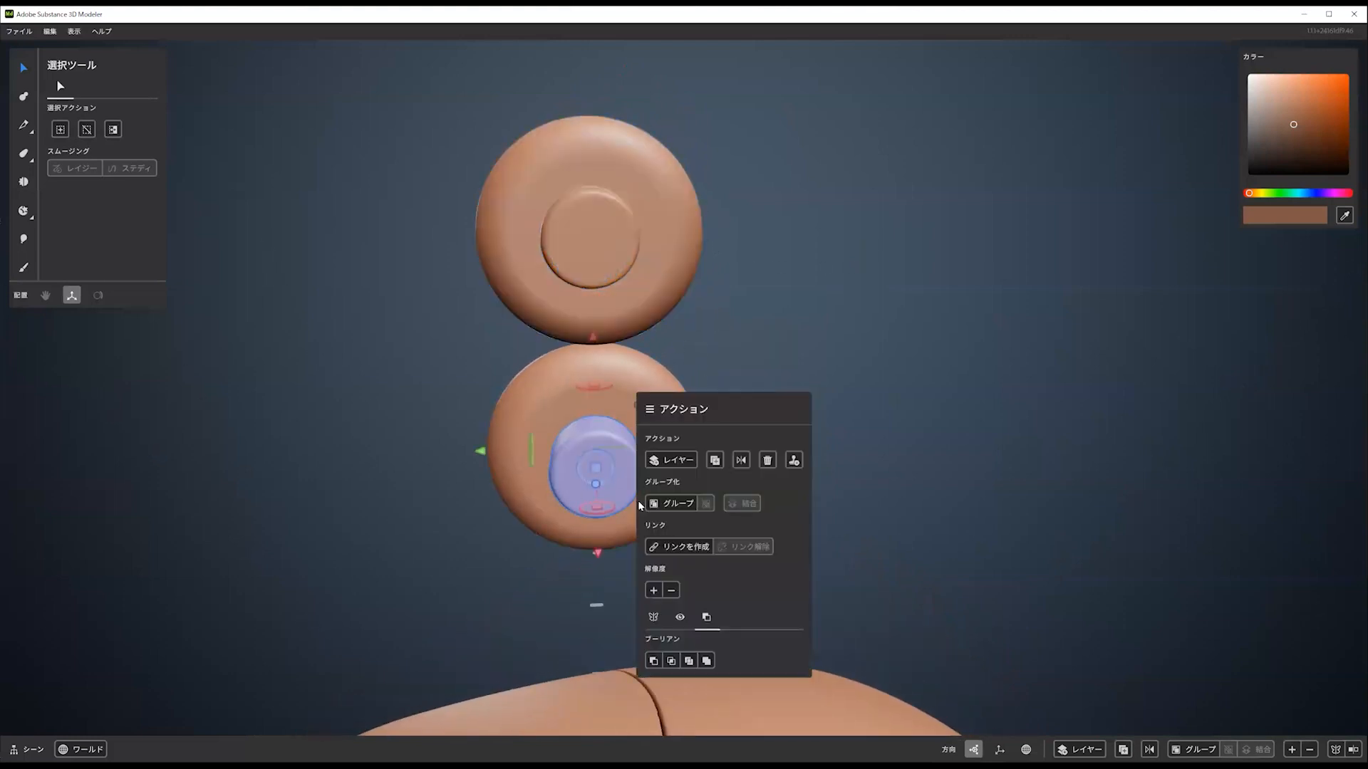
{"action": "left_click", "coordinate": [661, 661]}
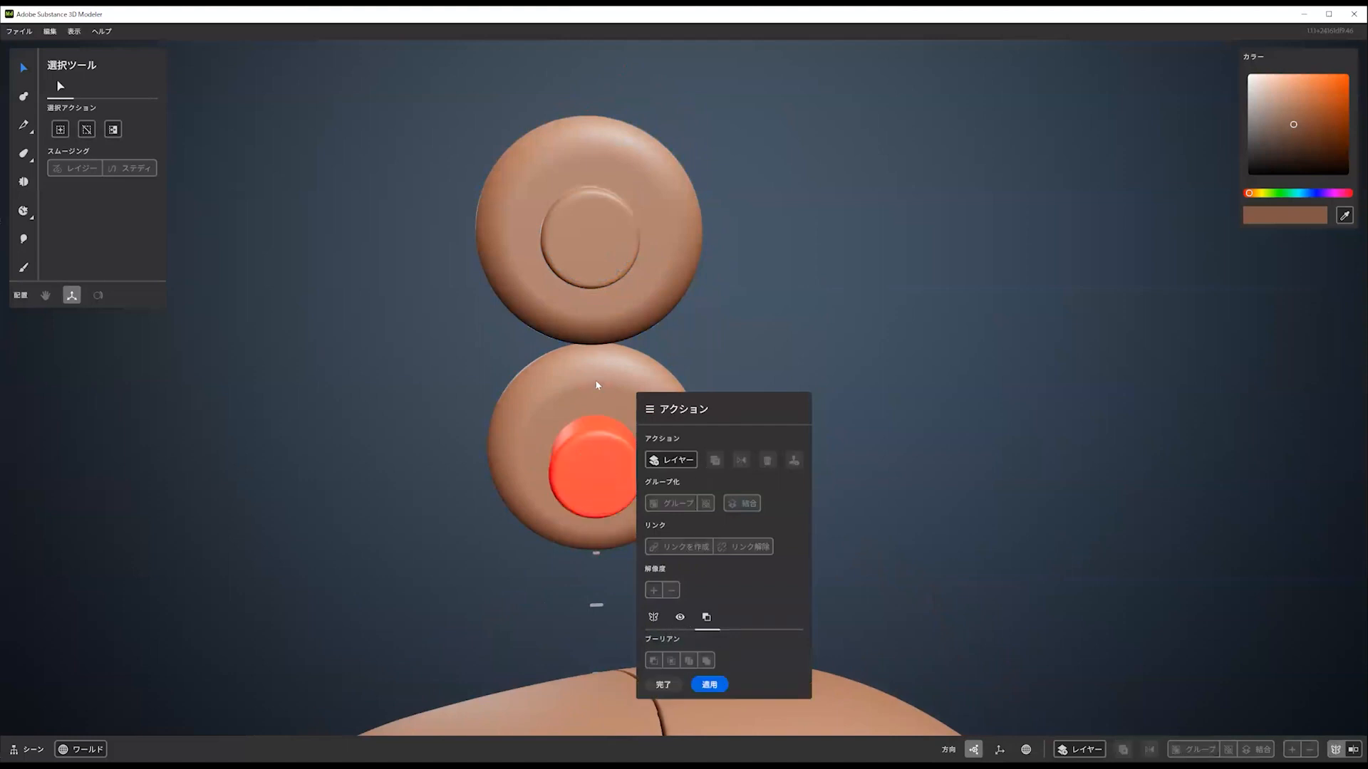
{"action": "left_click", "coordinate": [617, 401]}
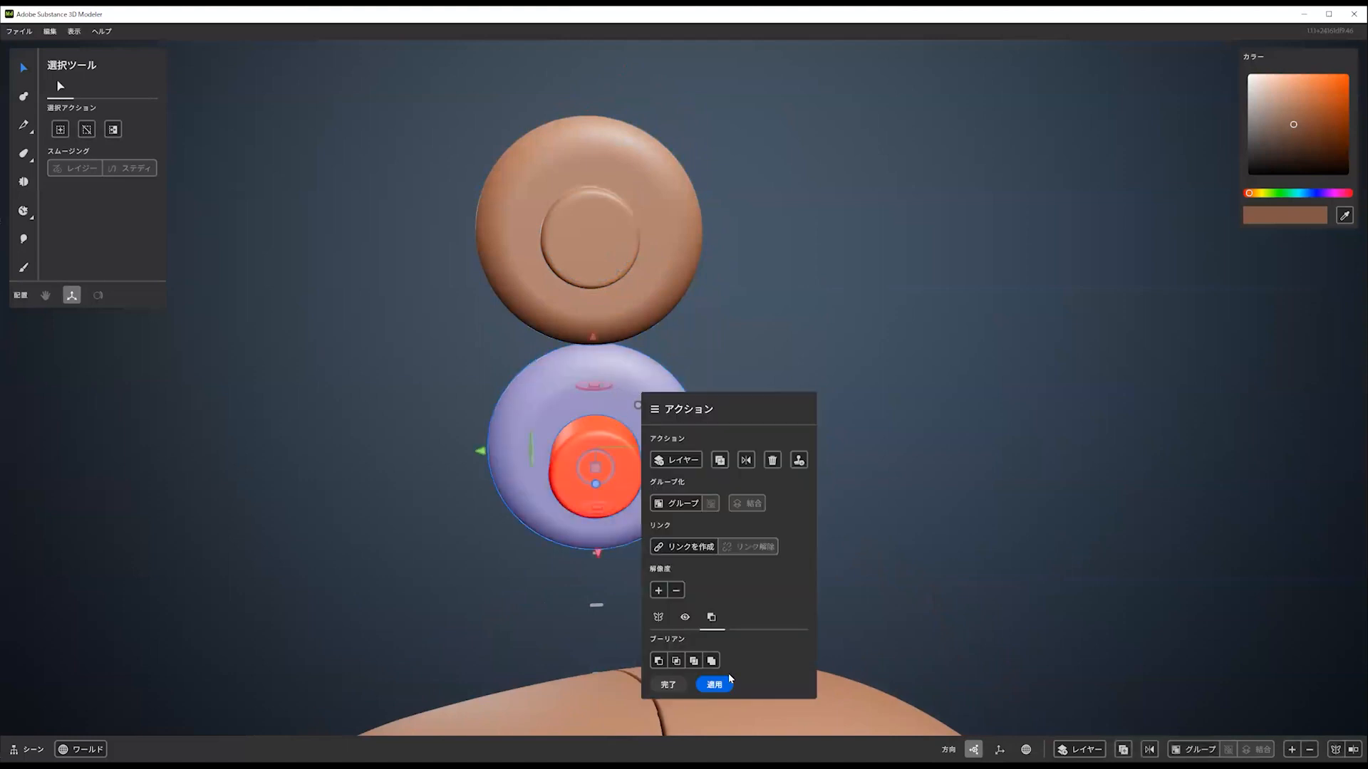
{"action": "left_click", "coordinate": [666, 684]}
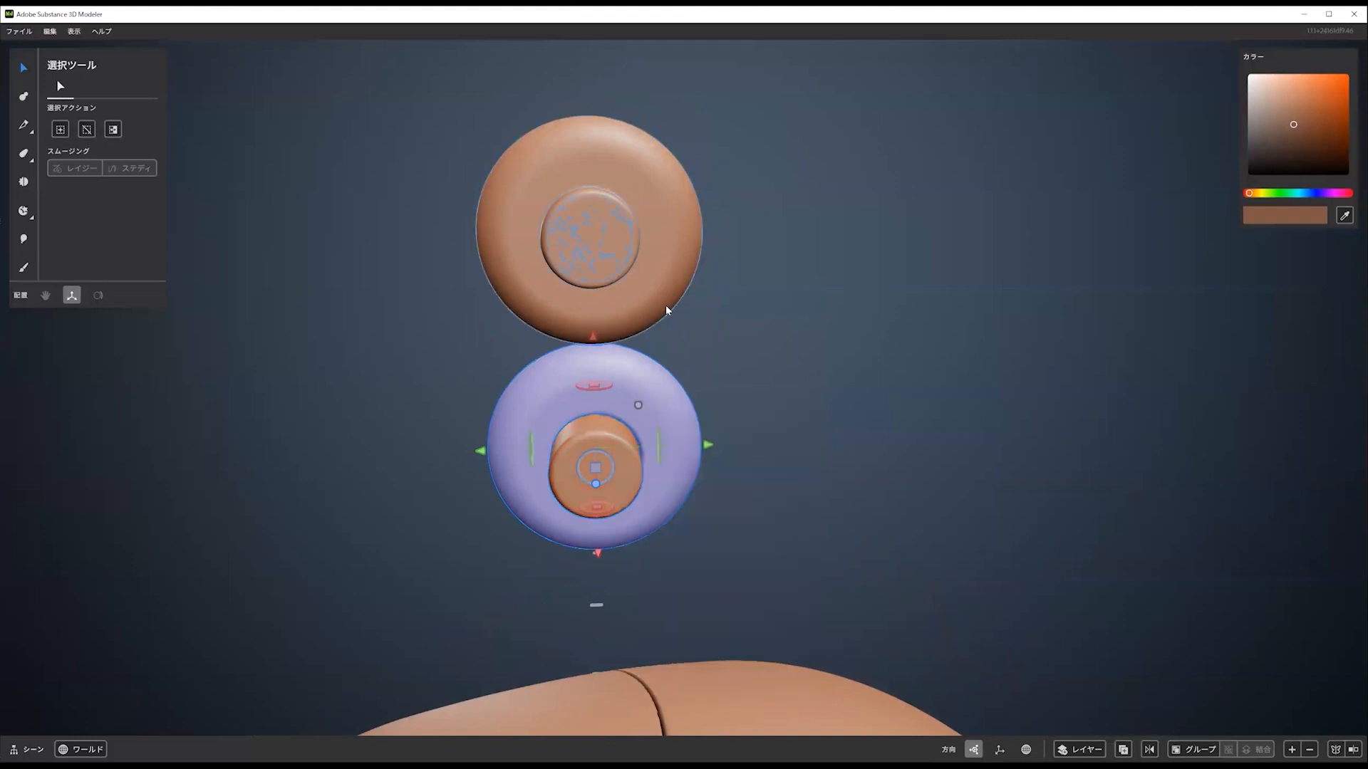
Group the lower wheel with its separate axle
{"action": "left_click", "coordinate": [711, 335]}
{"action": "left_click", "coordinate": [671, 452]}
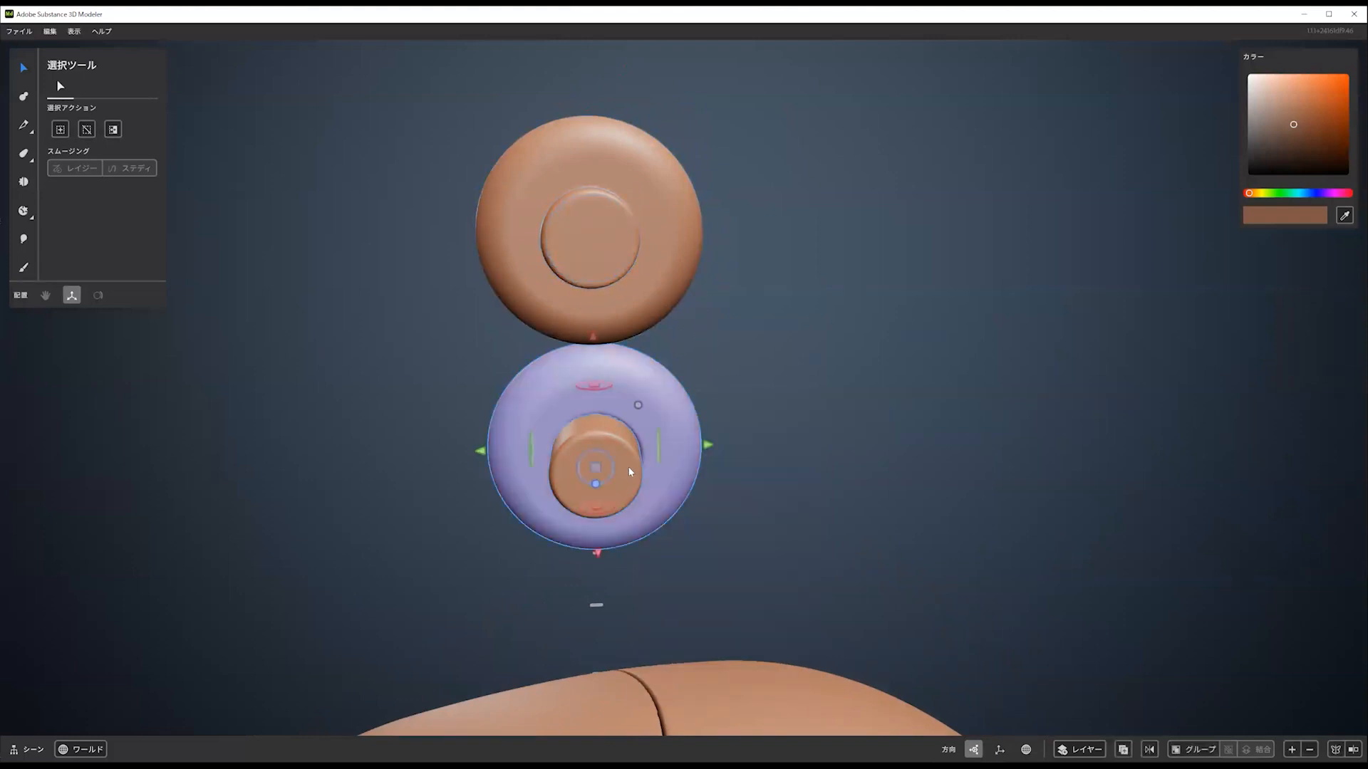
{"action": "left_click", "coordinate": [627, 468], "text": "shift"}
{"action": "right_click", "coordinate": [655, 441]}
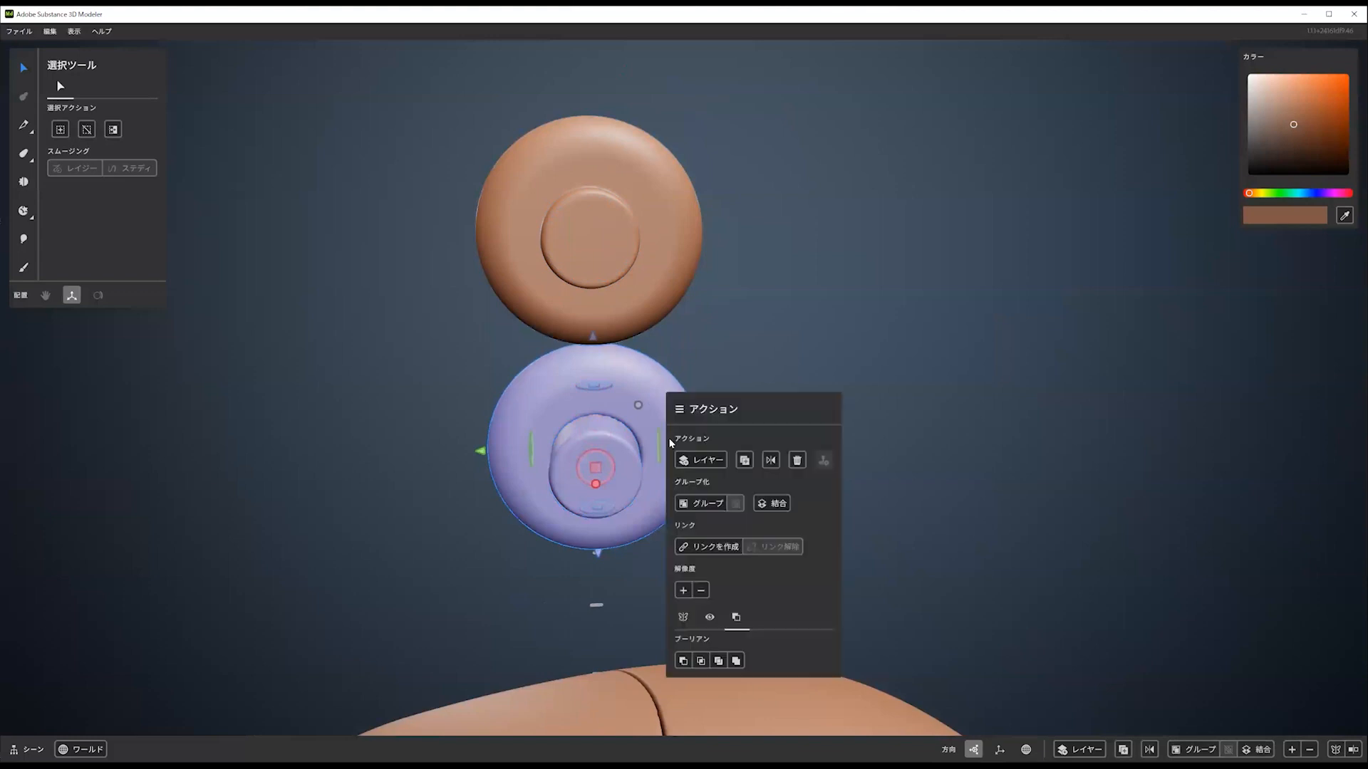
{"action": "left_click", "coordinate": [709, 504]}
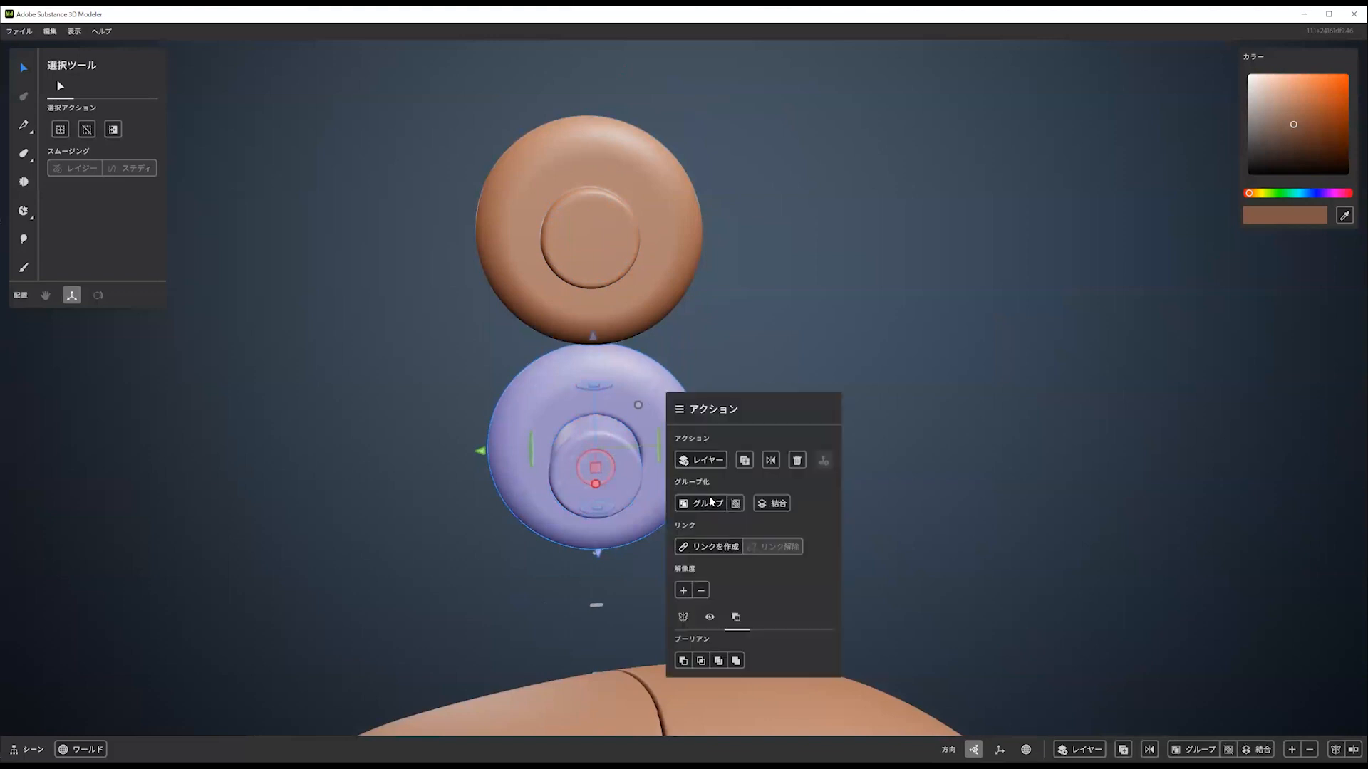
Move the merged wheel and axle down onto the body's sloping front so that they sit partly embedded along the centre line
{"action": "left_click", "coordinate": [675, 276]}
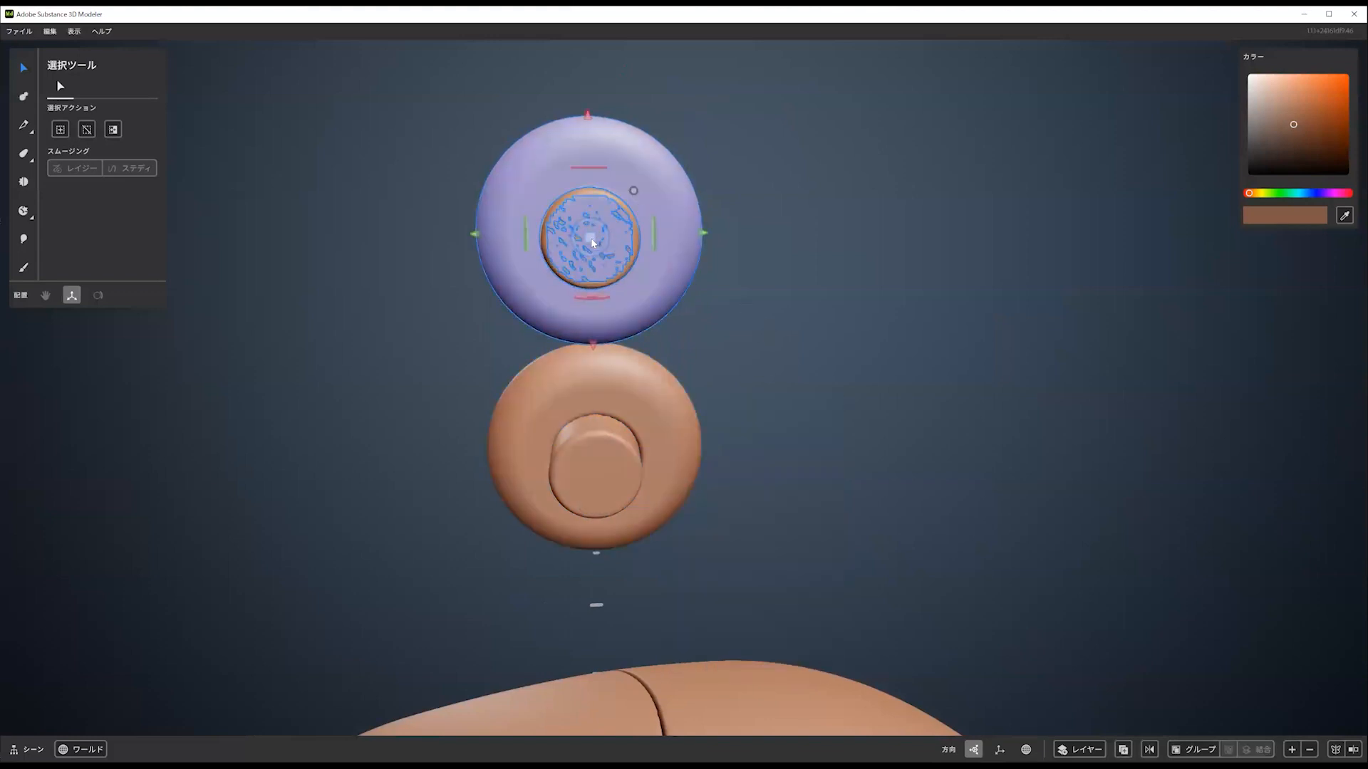
{"action": "left_click_drag", "start_coordinate": [591, 243], "coordinate": [647, 404]}
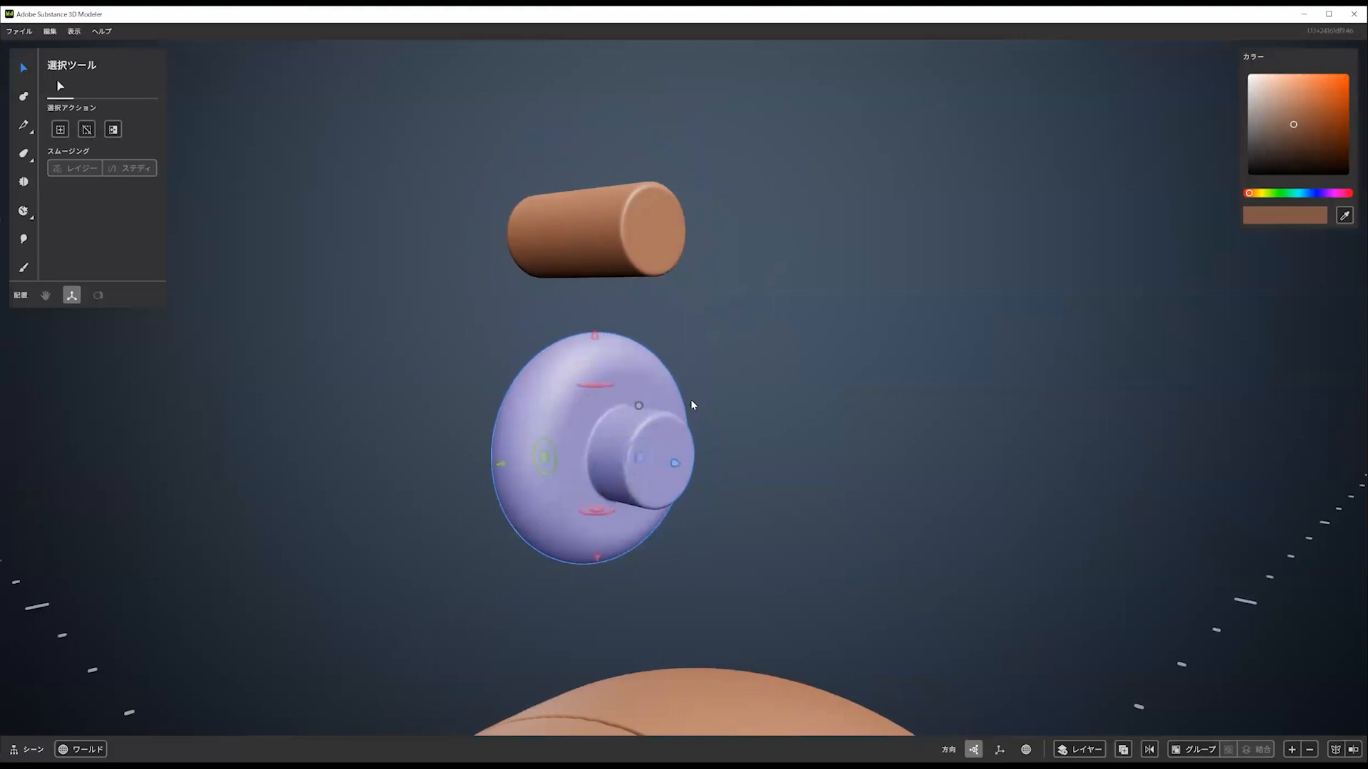
{"action": "scroll", "coordinate": [689, 396], "scroll_direction": "down", "scroll_amount": 5}
{"action": "left_click_drag", "start_coordinate": [783, 414], "coordinate": [489, 631], "text": "alt"}
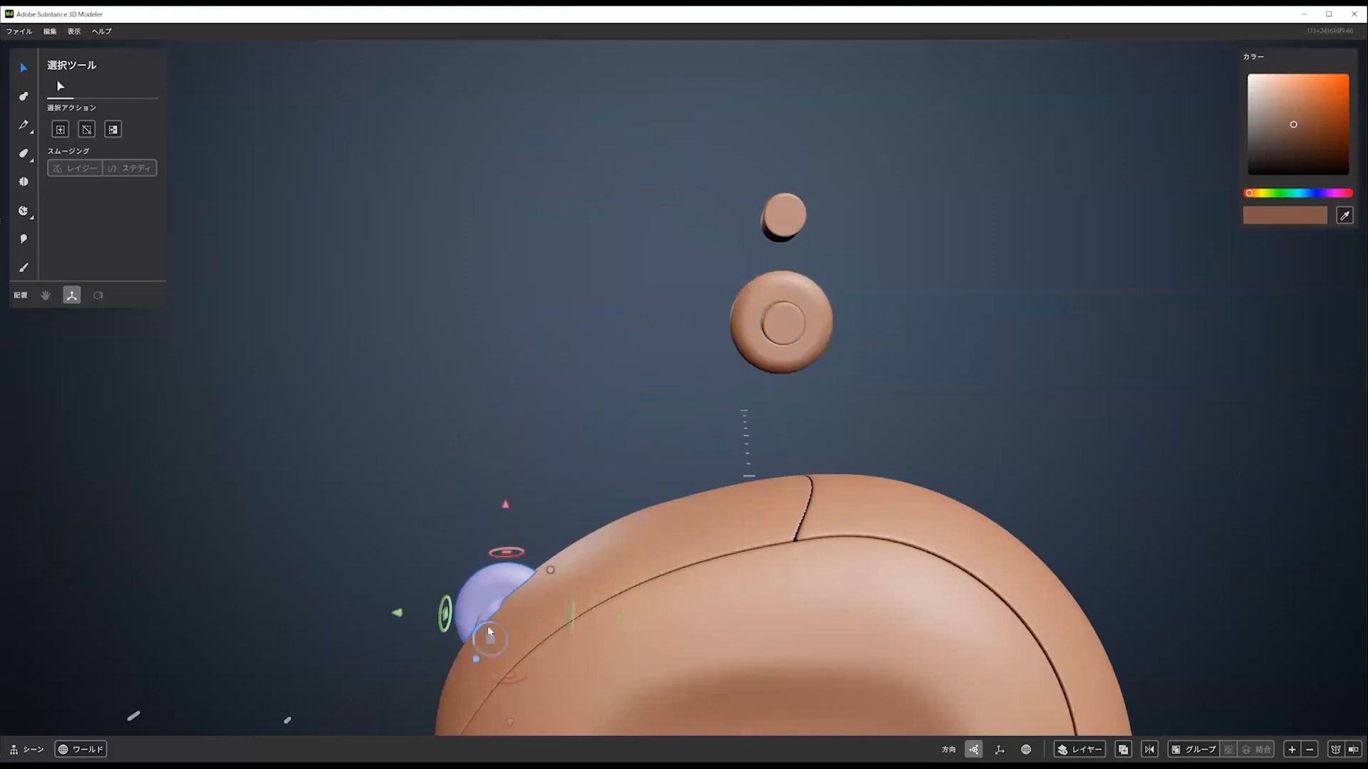
{"action": "middle_click_drag", "start_coordinate": [489, 631], "coordinate": [473, 529], "text": "alt"}
{"action": "left_click_drag", "start_coordinate": [473, 528], "coordinate": [605, 534], "text": "alt"}
{"action": "scroll", "coordinate": [482, 513], "scroll_direction": "up", "scroll_amount": 3}
{"action": "middle_click_drag", "start_coordinate": [482, 513], "coordinate": [580, 447], "text": "alt"}
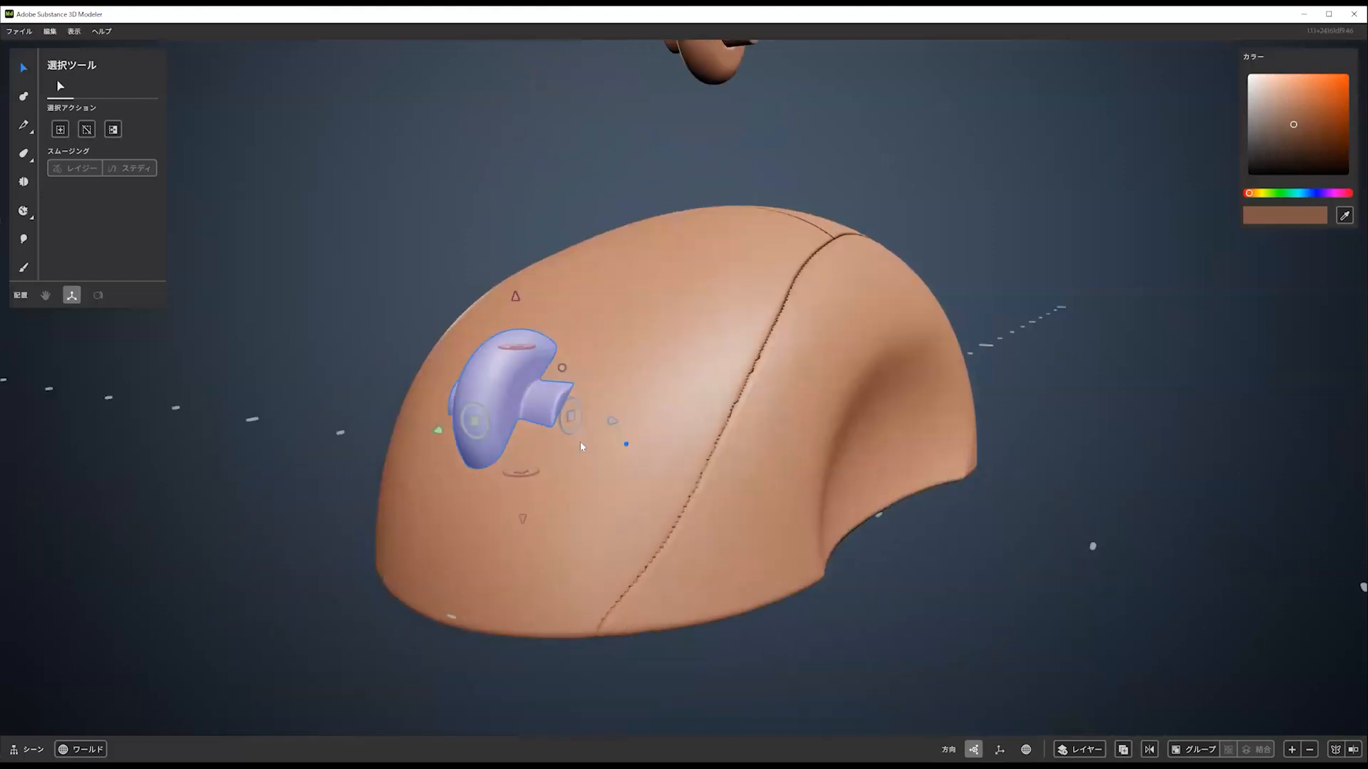
{"action": "left_click_drag", "start_coordinate": [581, 447], "coordinate": [522, 424], "text": "alt"}
{"action": "left_click_drag", "start_coordinate": [630, 417], "coordinate": [649, 429]}
{"action": "left_click_drag", "start_coordinate": [634, 440], "coordinate": [682, 515], "text": "alt"}
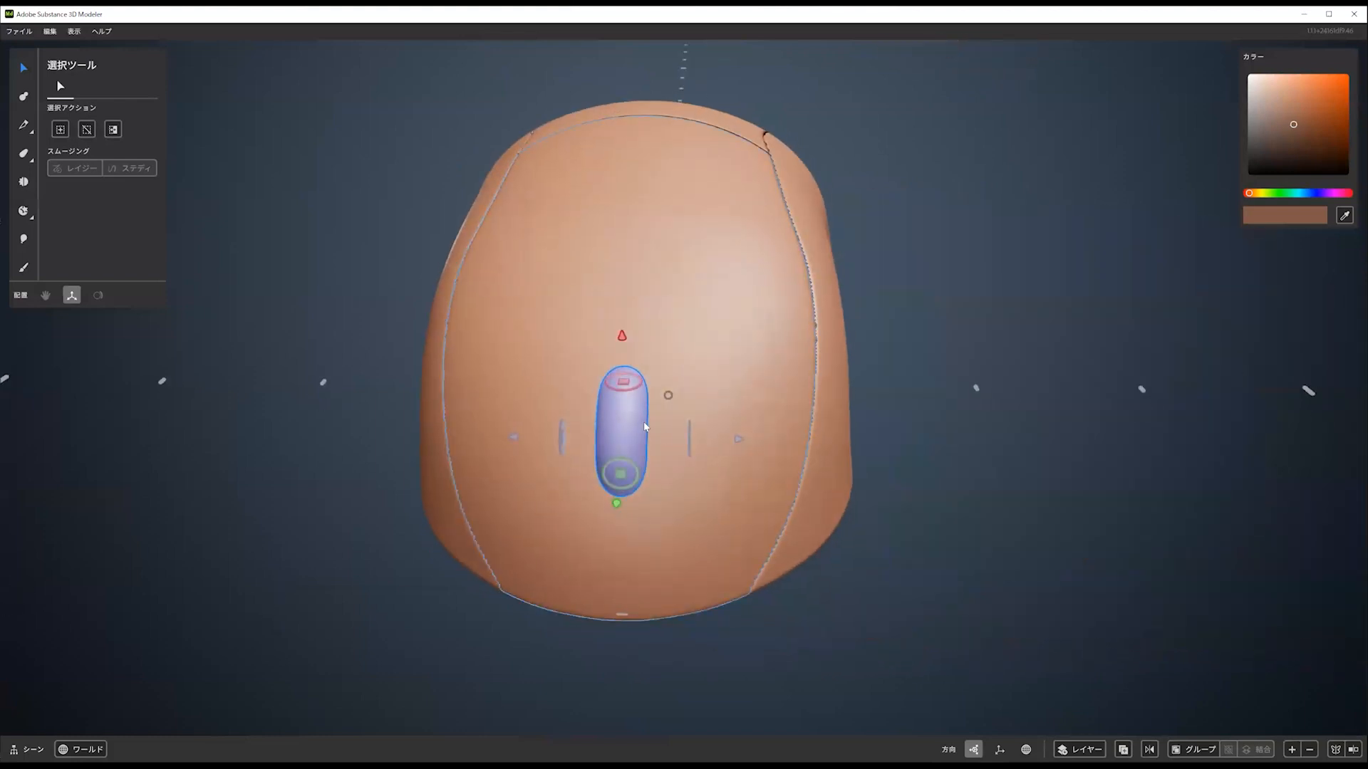
Select the body's top panel and increase its resolution
{"action": "left_click", "coordinate": [704, 360]}
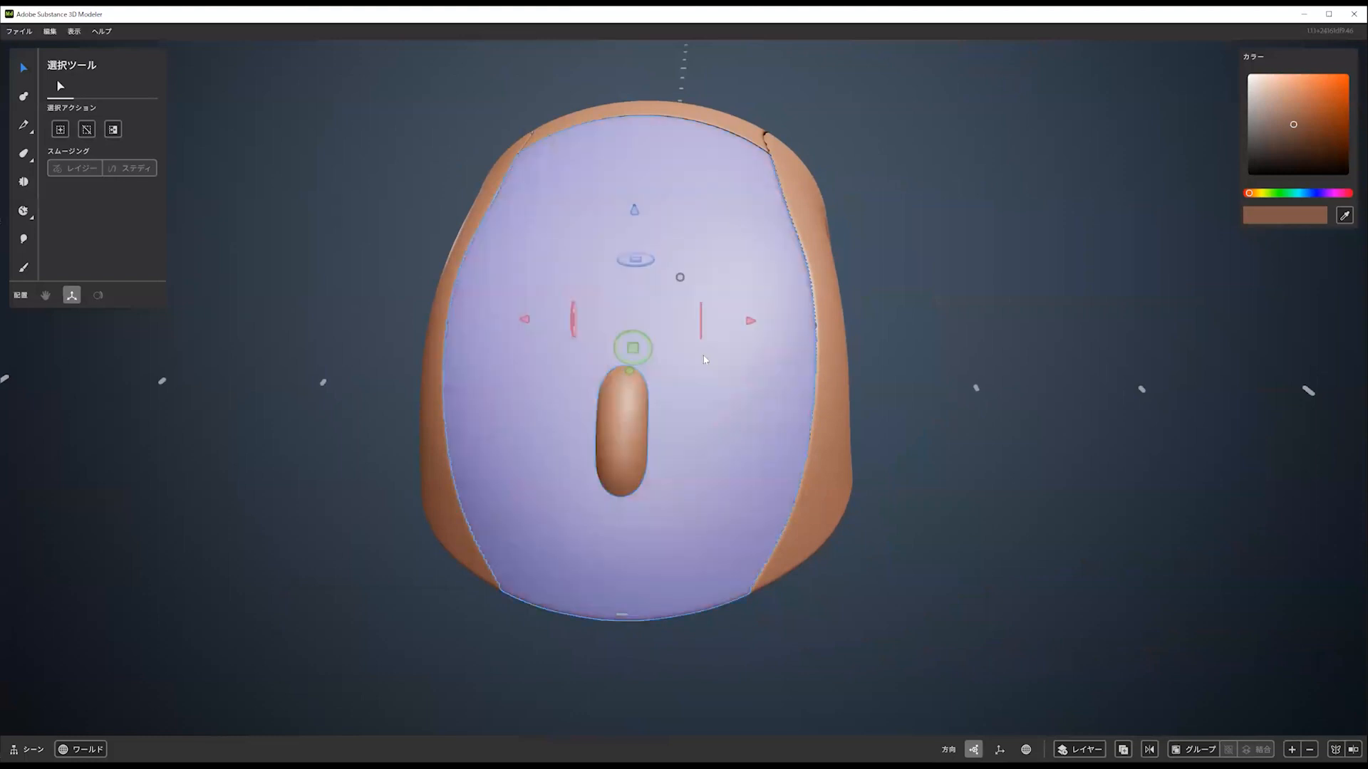
{"action": "left_click", "coordinate": [1293, 749]}
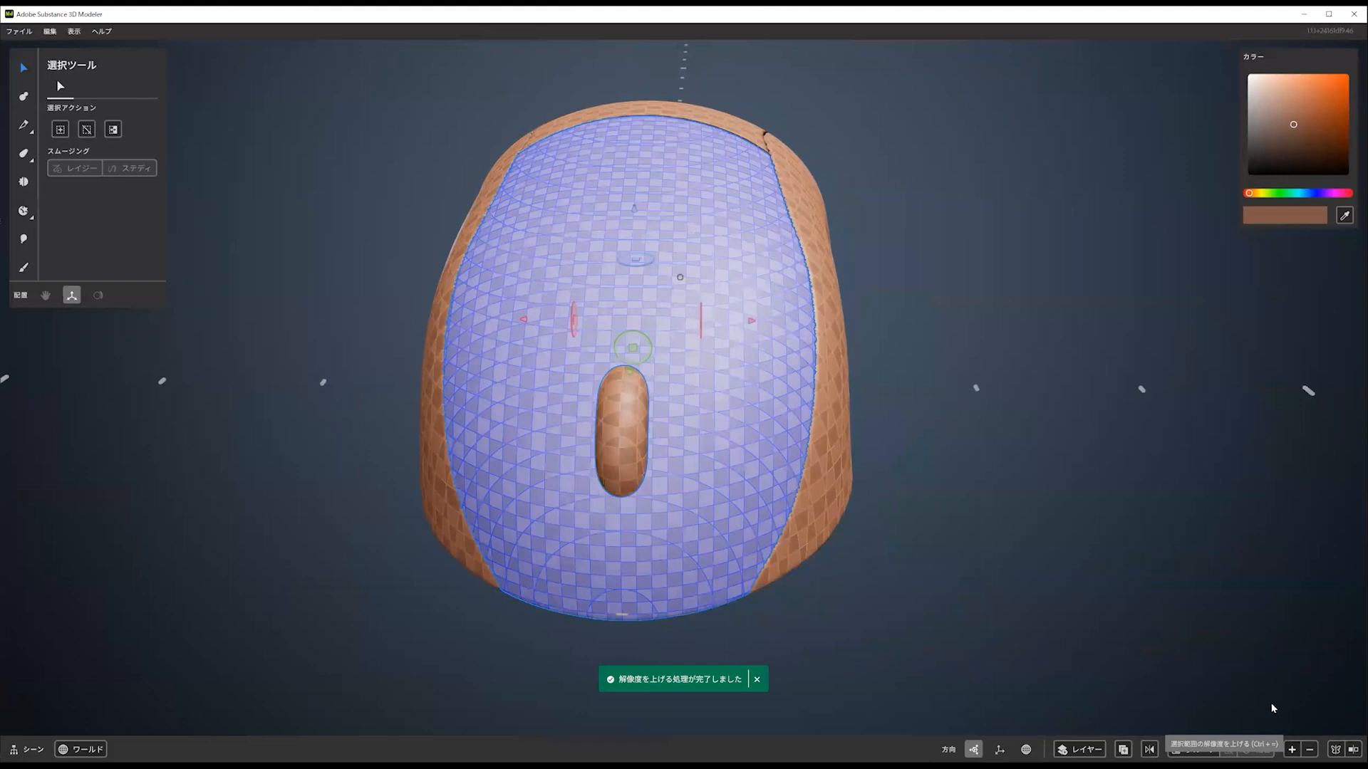
Cut the embedded wheel's shape out of the body's top panel with a Boolean subtraction
{"action": "left_click", "coordinate": [630, 441]}
{"action": "right_click", "coordinate": [627, 412]}
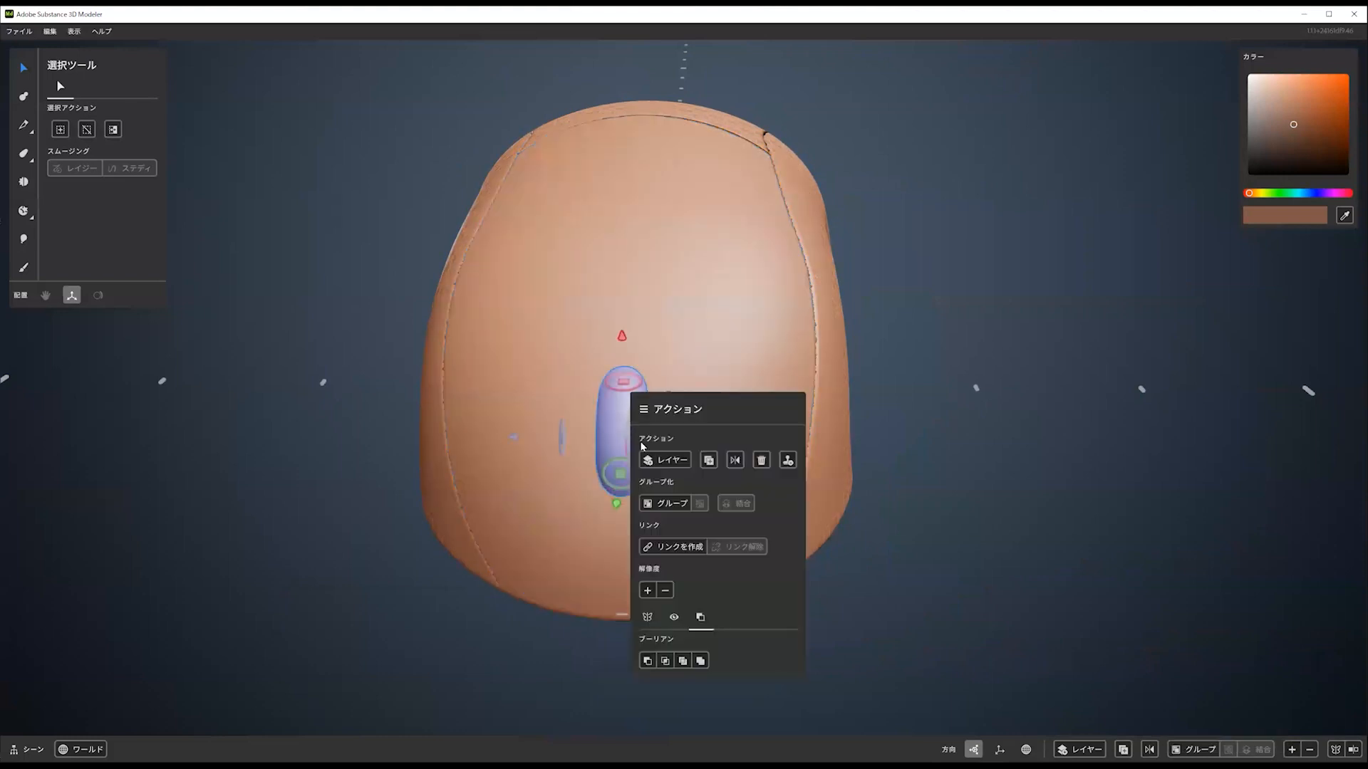
{"action": "left_click", "coordinate": [649, 661]}
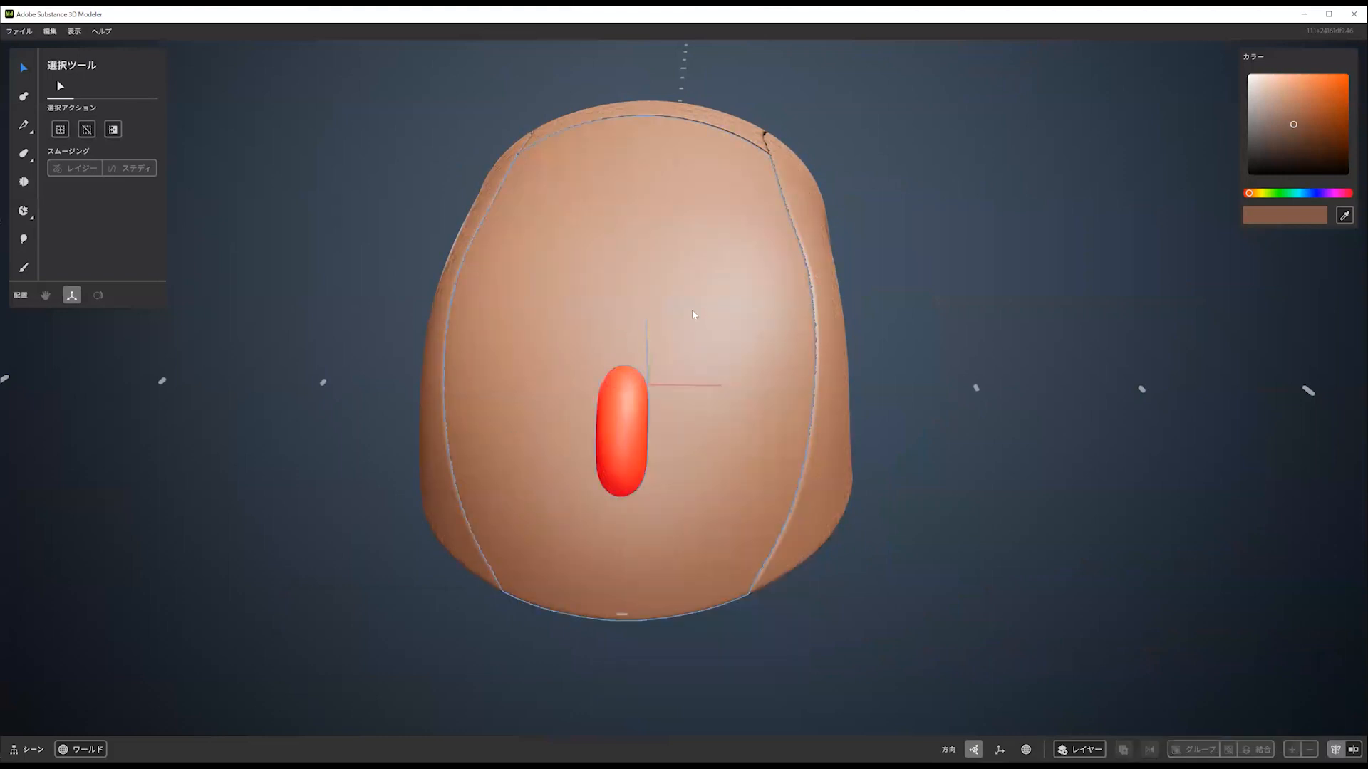
{"action": "left_click", "coordinate": [710, 315]}
{"action": "right_click", "coordinate": [710, 294]}
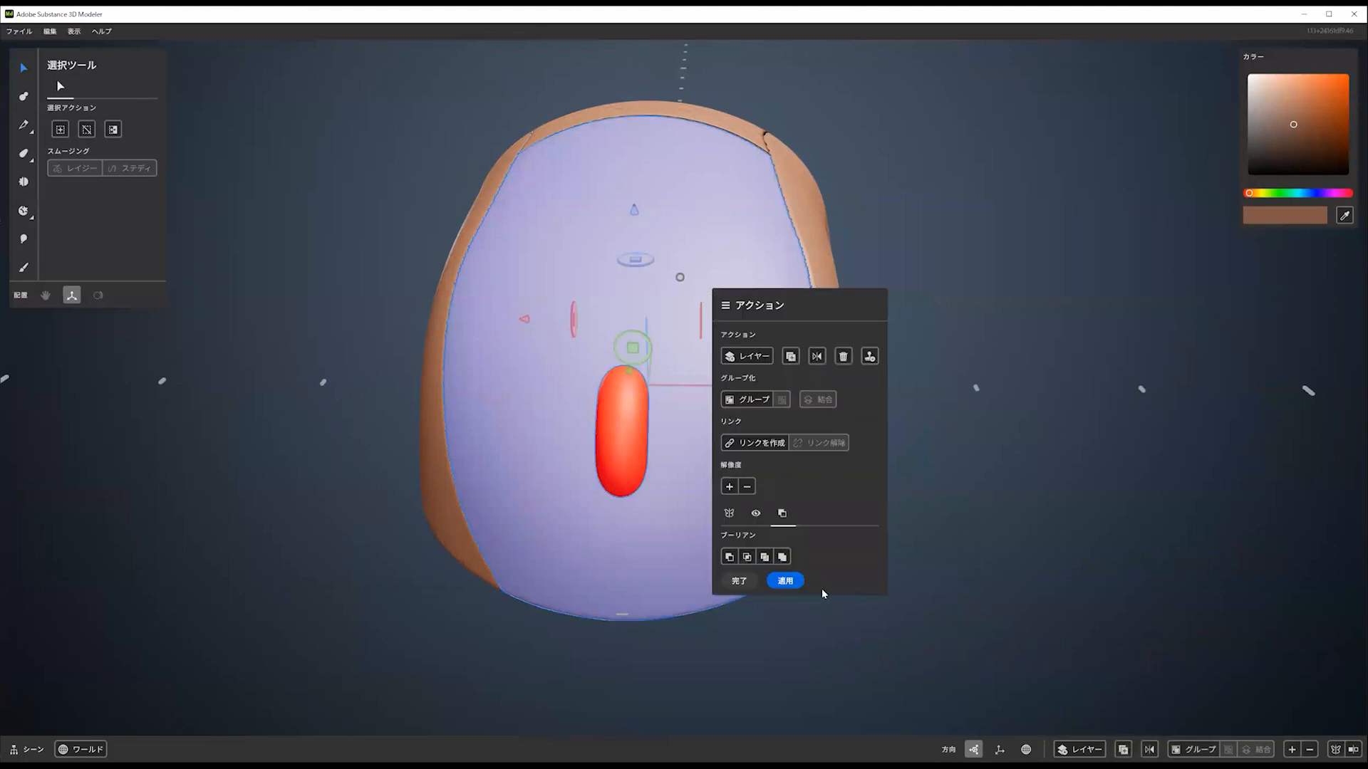
{"action": "left_click", "coordinate": [739, 581]}
Delete the cutter wheel from the top panel's opening and the spare axle floating above the body
{"action": "left_click", "coordinate": [624, 449]}
{"action": "left_click", "coordinate": [626, 452]}
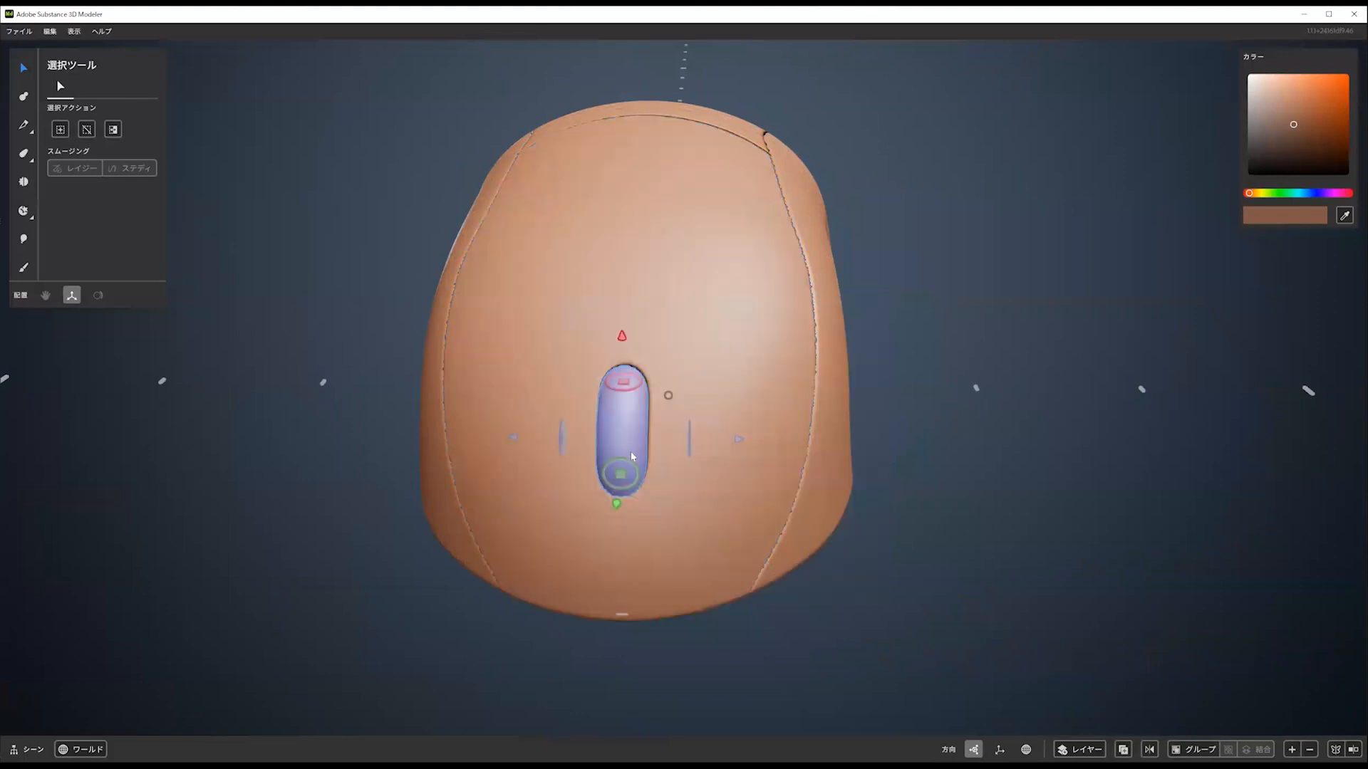
{"action": "key", "text": "Escape"}
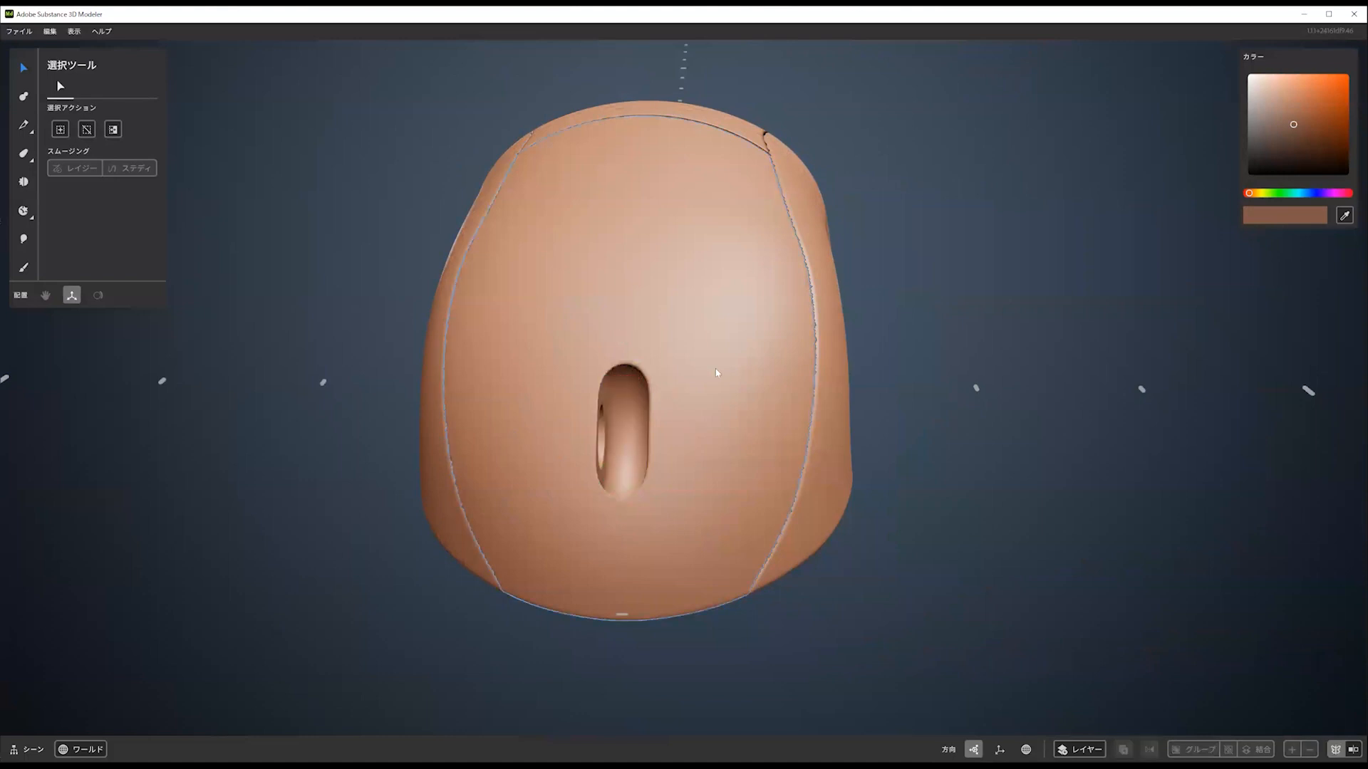
{"action": "left_click_drag", "start_coordinate": [717, 373], "coordinate": [782, 251], "text": "alt"}
{"action": "scroll", "coordinate": [718, 383], "scroll_direction": "down", "scroll_amount": 2}
{"action": "left_click", "coordinate": [753, 163]}
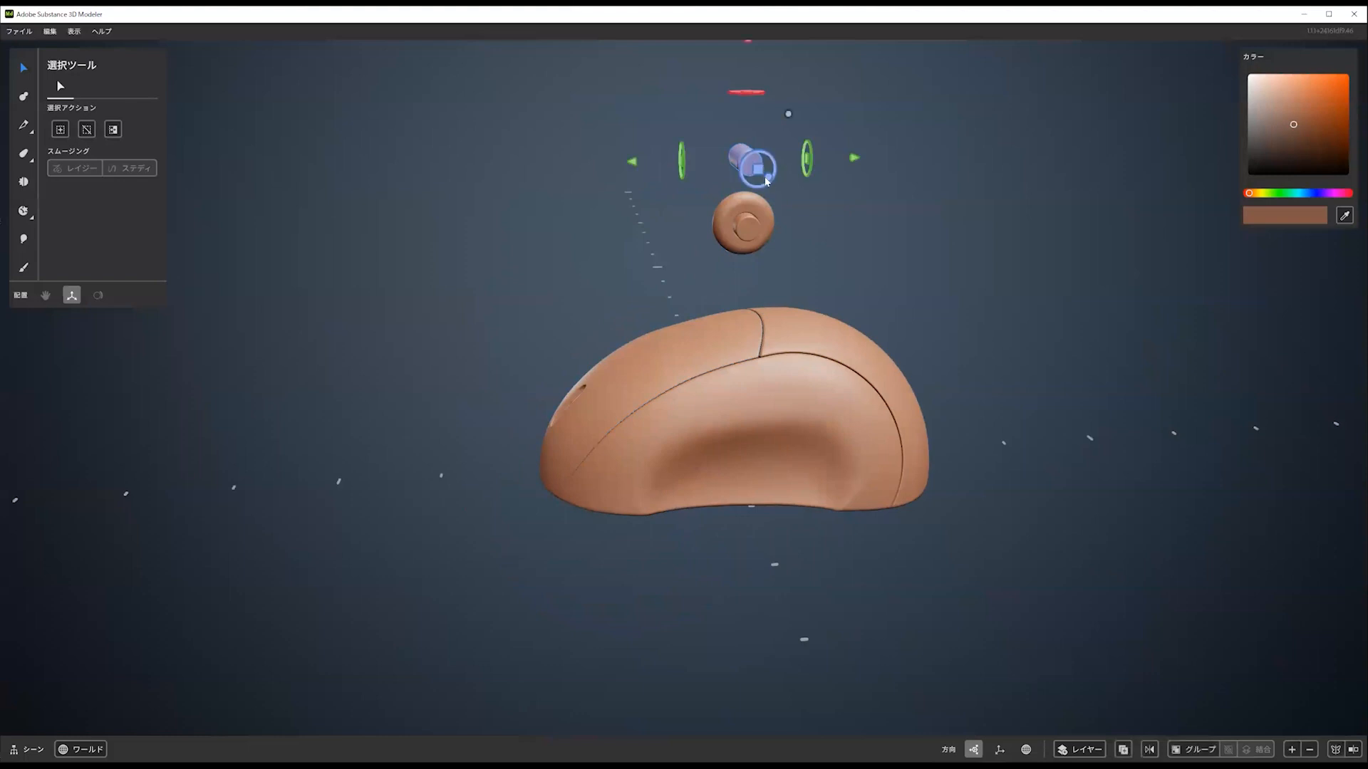
{"action": "key", "text": "Delete"}
Move the grouped wheel and axle down into the top panel's opening and adjust it so that it sits inside the slot
{"action": "left_click", "coordinate": [763, 229]}
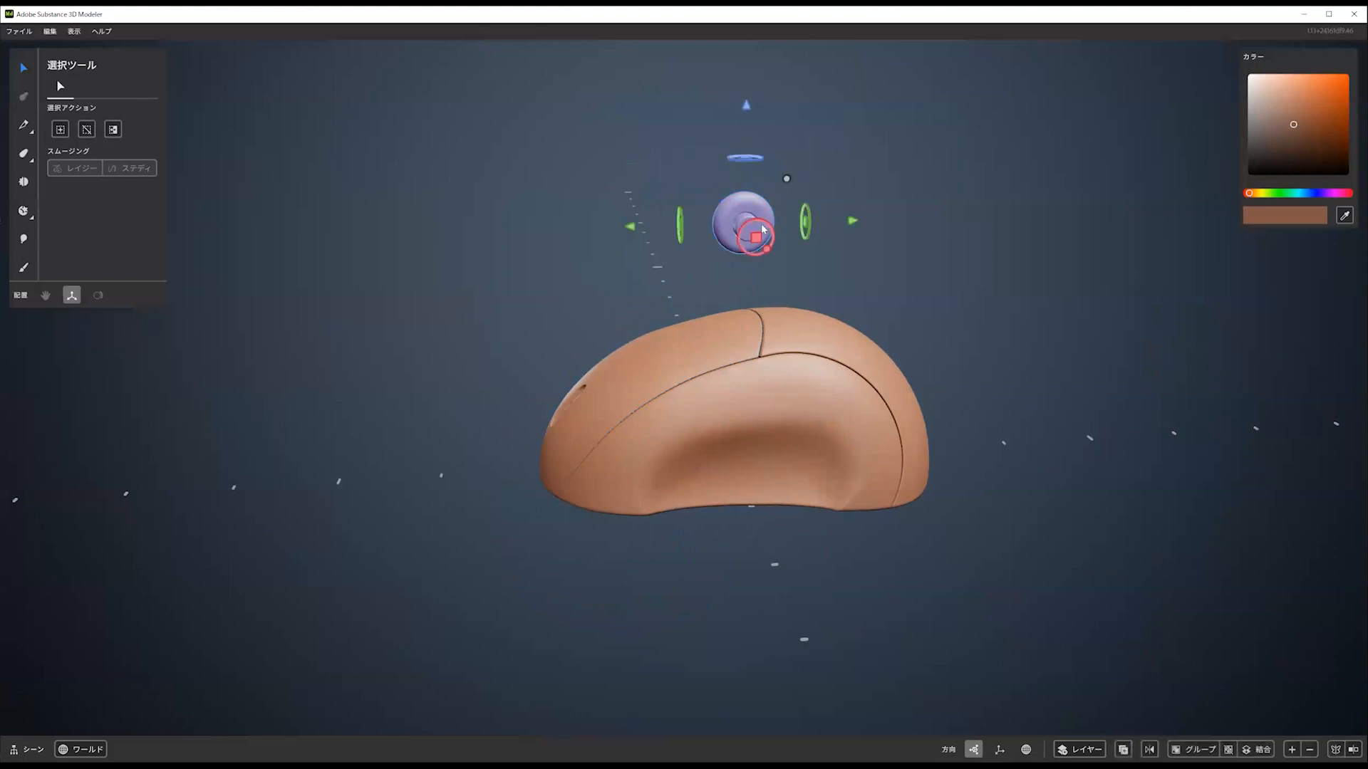
{"action": "left_click_drag", "start_coordinate": [759, 237], "coordinate": [583, 438]}
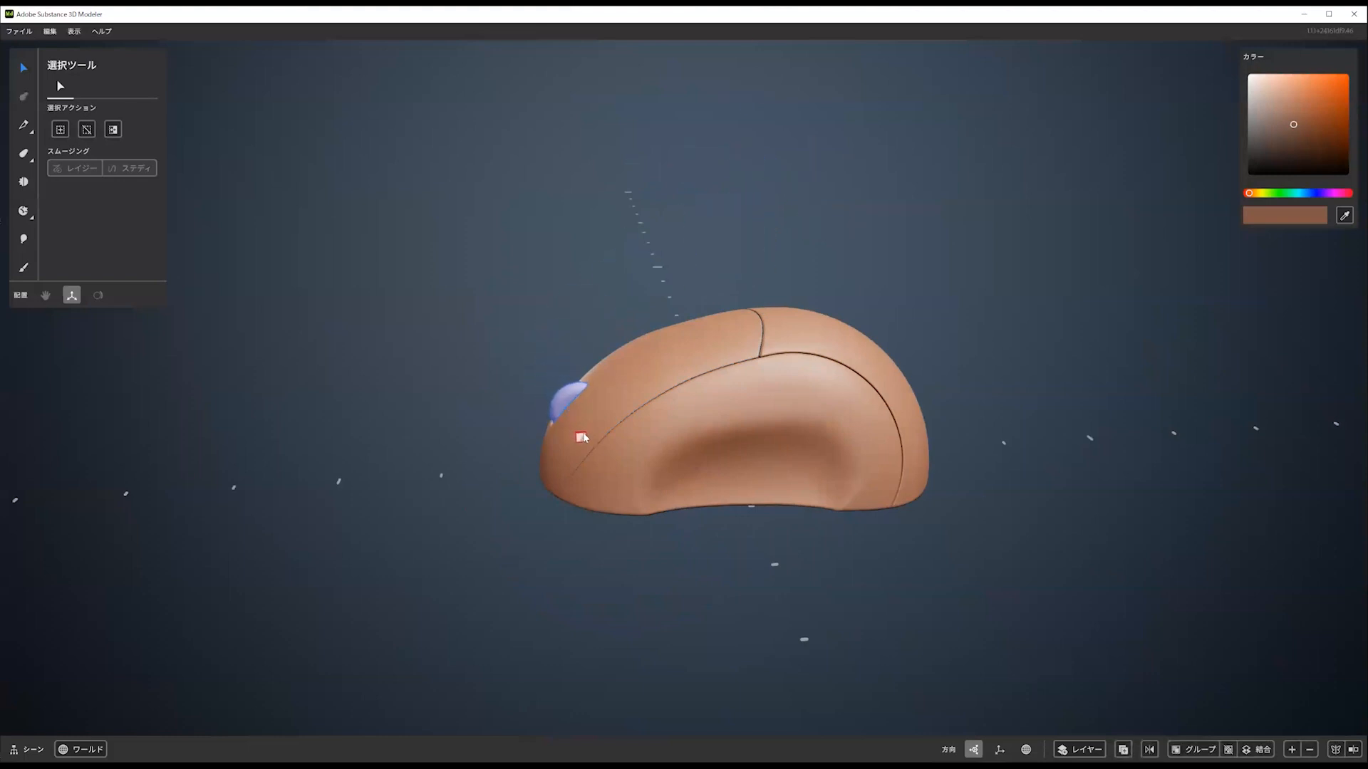
{"action": "scroll", "coordinate": [738, 345], "scroll_direction": "up", "scroll_amount": 10}
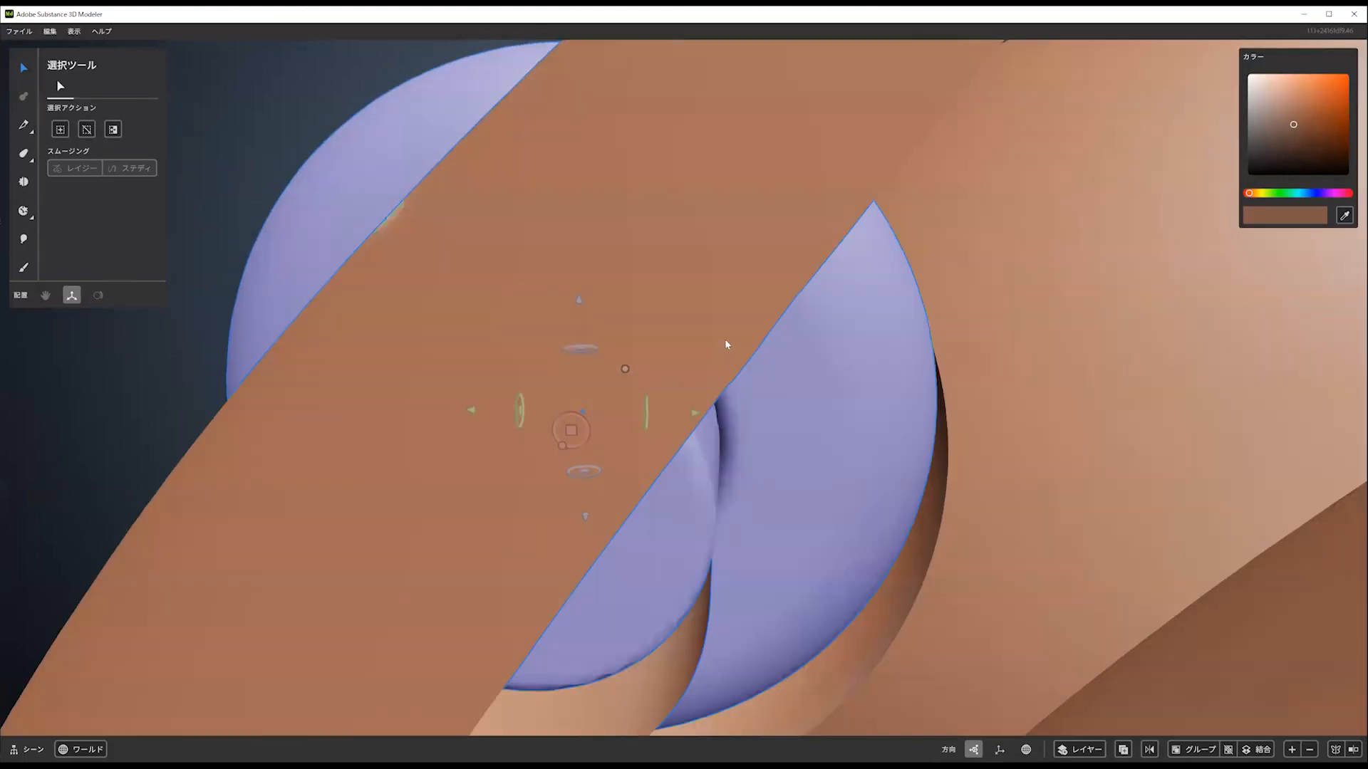
{"action": "left_click_drag", "start_coordinate": [725, 341], "coordinate": [737, 319], "text": "alt"}
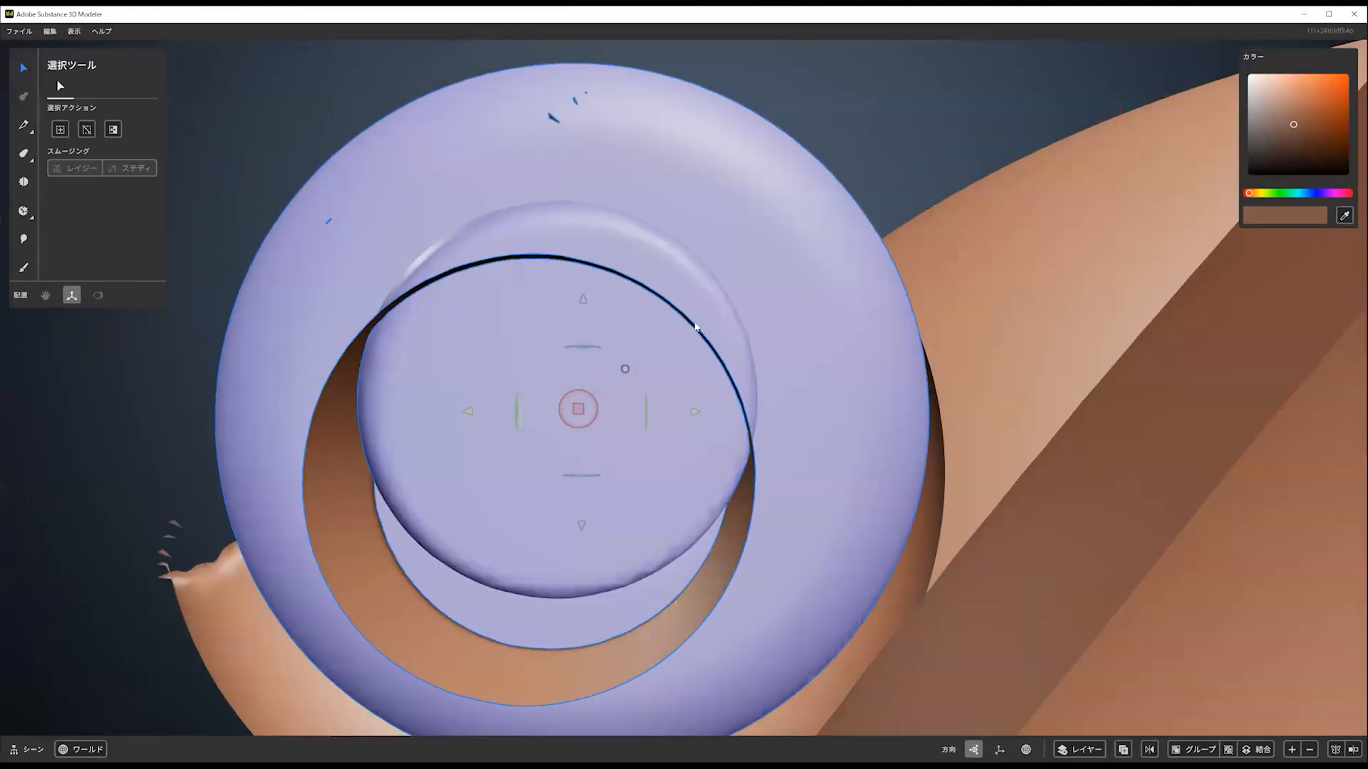
{"action": "left_click_drag", "start_coordinate": [580, 407], "coordinate": [815, 286]}
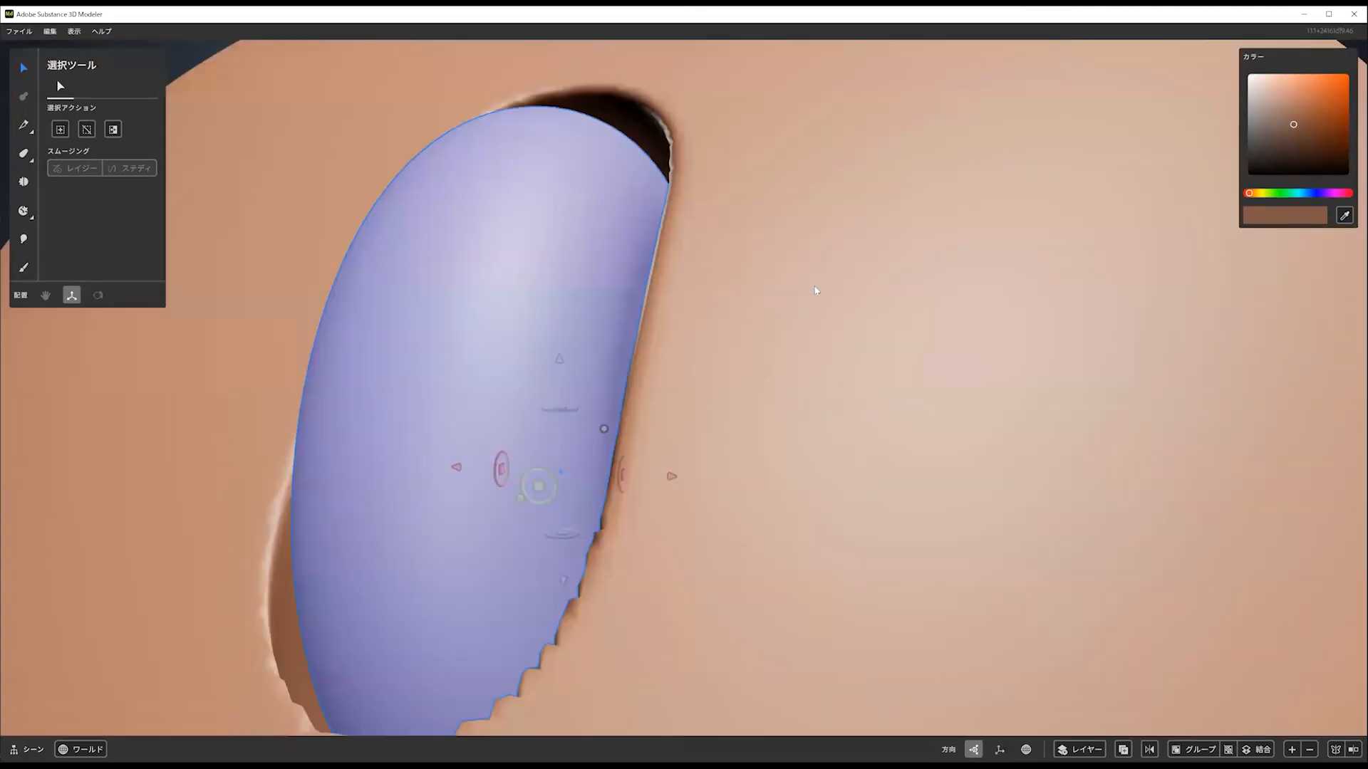
{"action": "scroll", "coordinate": [816, 291], "scroll_direction": "down", "scroll_amount": 8}
{"action": "left_click_drag", "start_coordinate": [626, 378], "coordinate": [695, 418], "text": "alt"}
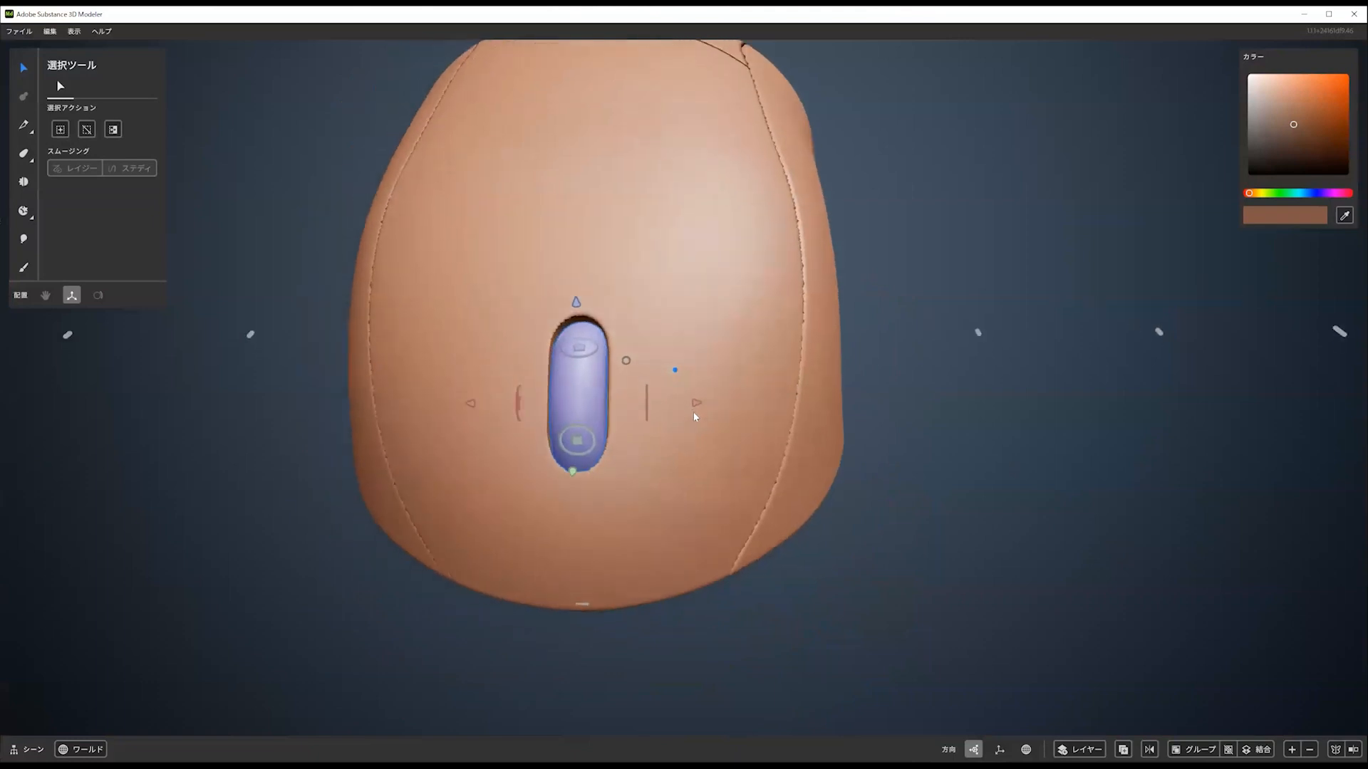
Place a box eraser on the top panel and narrow it to a thin upright slab on the centre line through the wheel
{"action": "left_click", "coordinate": [677, 299]}
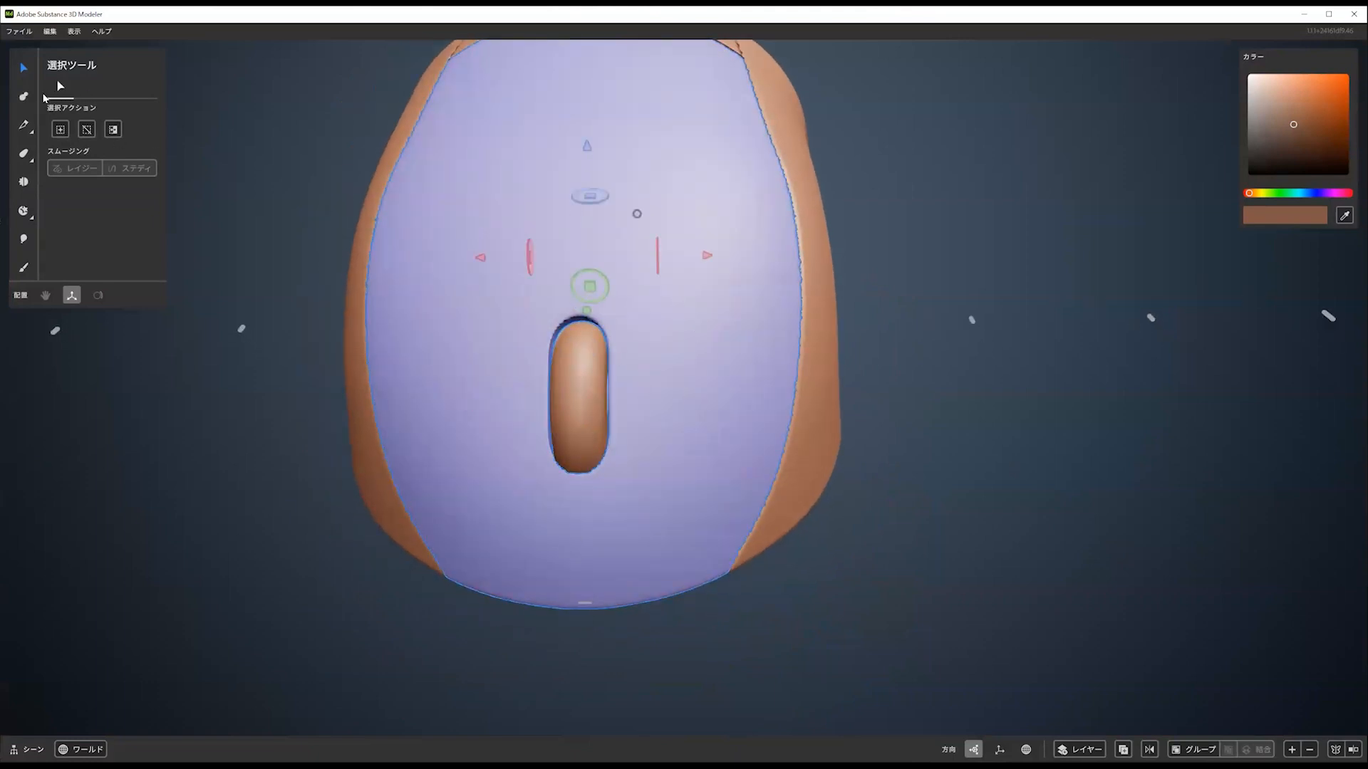
{"action": "left_click", "coordinate": [25, 126]}
{"action": "left_click", "coordinate": [61, 86]}
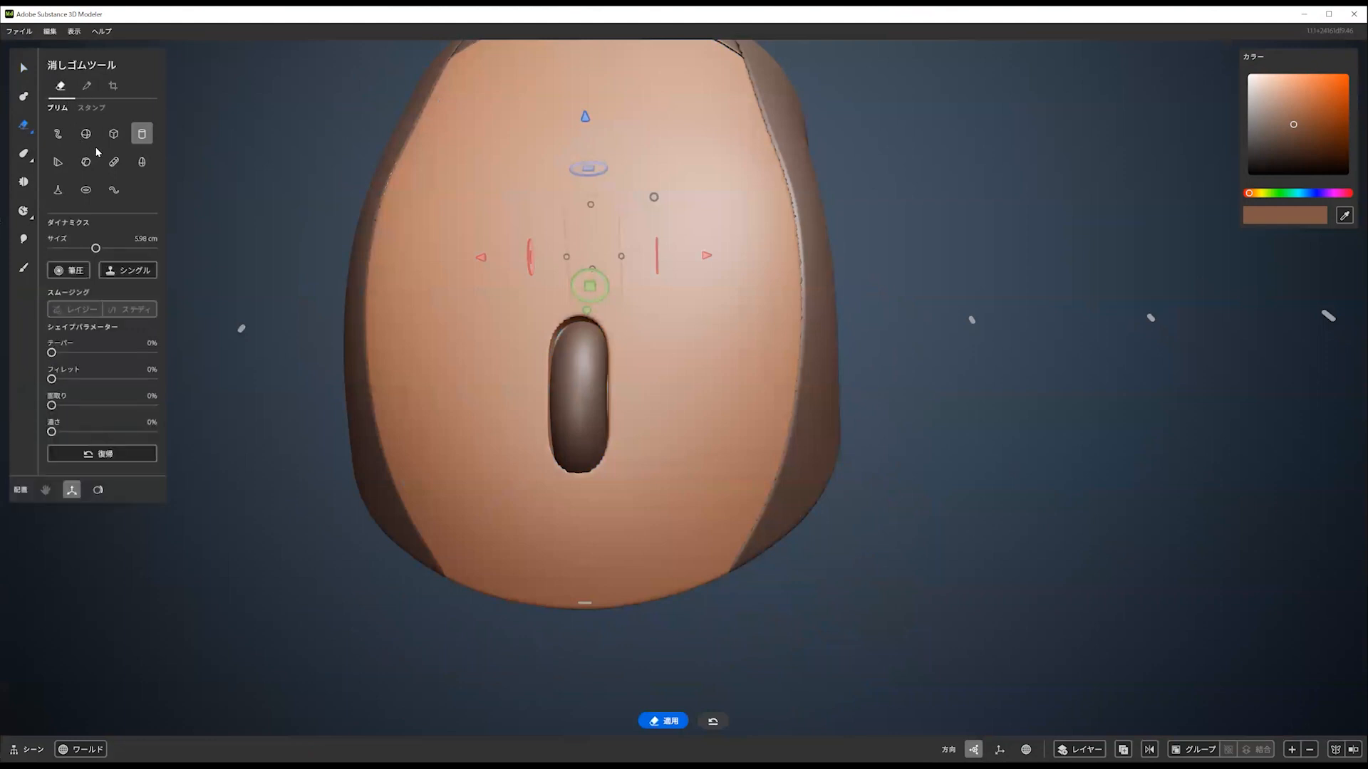
{"action": "left_click", "coordinate": [116, 135]}
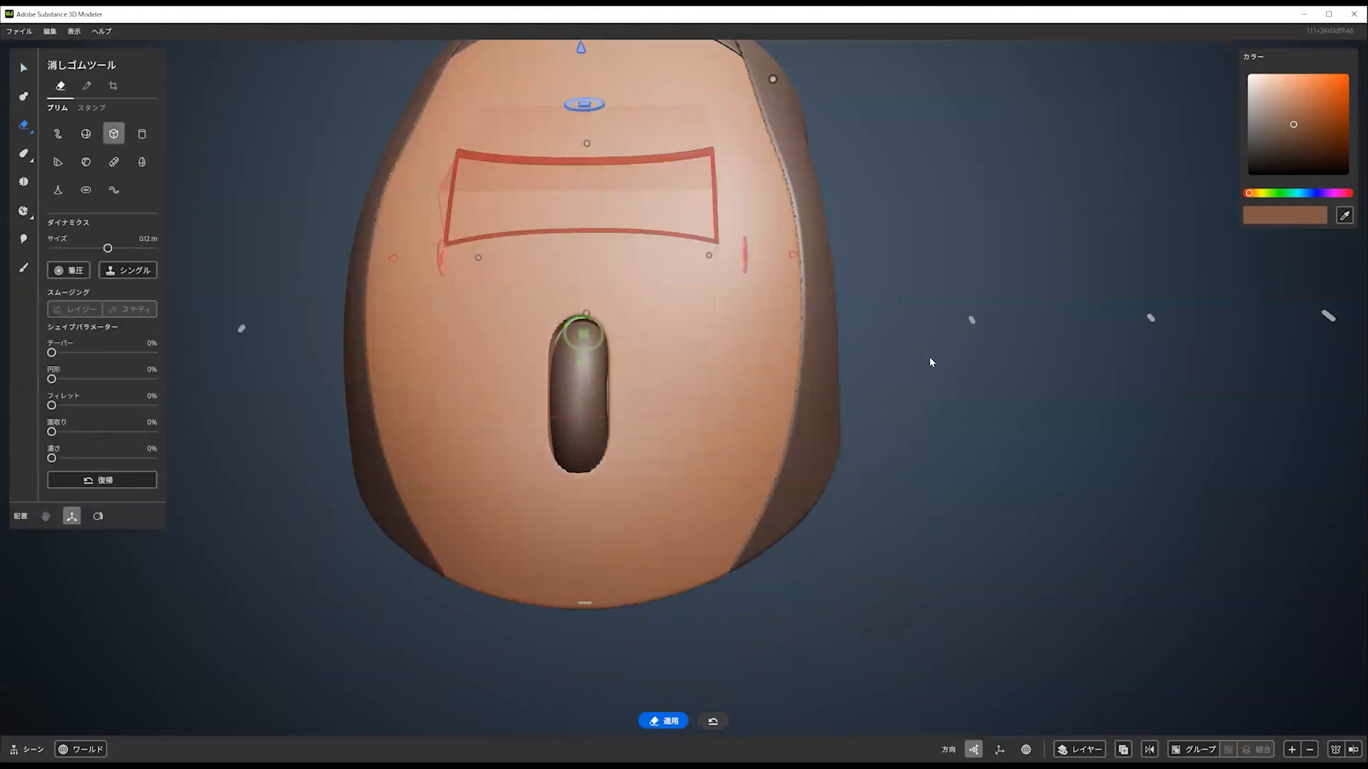
{"action": "mouse_move", "coordinate": [702, 259]}
{"action": "left_mouse_down"}
{"action": "mouse_move", "coordinate": [602, 261]}
{"action": "mouse_move", "coordinate": [565, 238]}
{"action": "mouse_move", "coordinate": [607, 271]}
{"action": "left_mouse_up"}
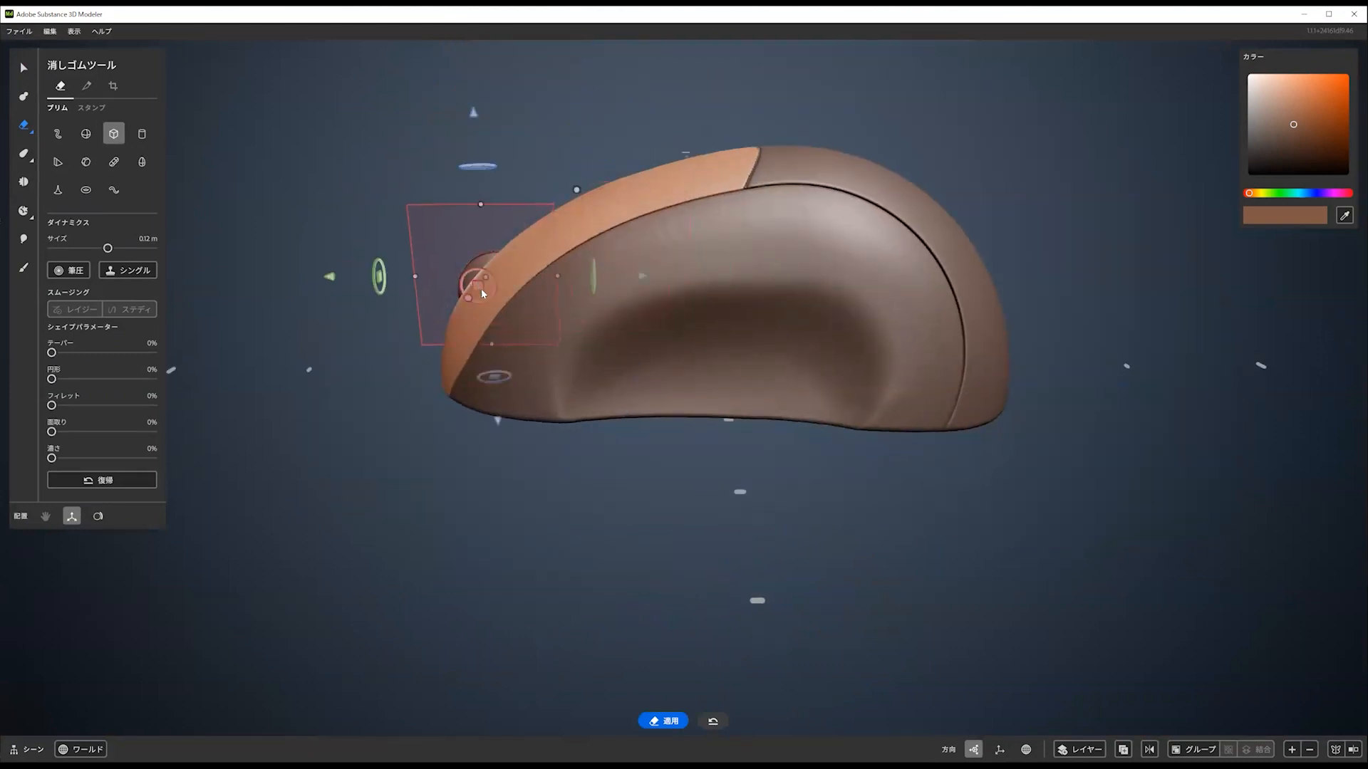
Enlarge the slab to about 0.19 m and cut a narrow centre groove into the top panel at both ends of the wheel opening
{"action": "left_click_drag", "start_coordinate": [481, 288], "coordinate": [541, 281], "text": "alt"}
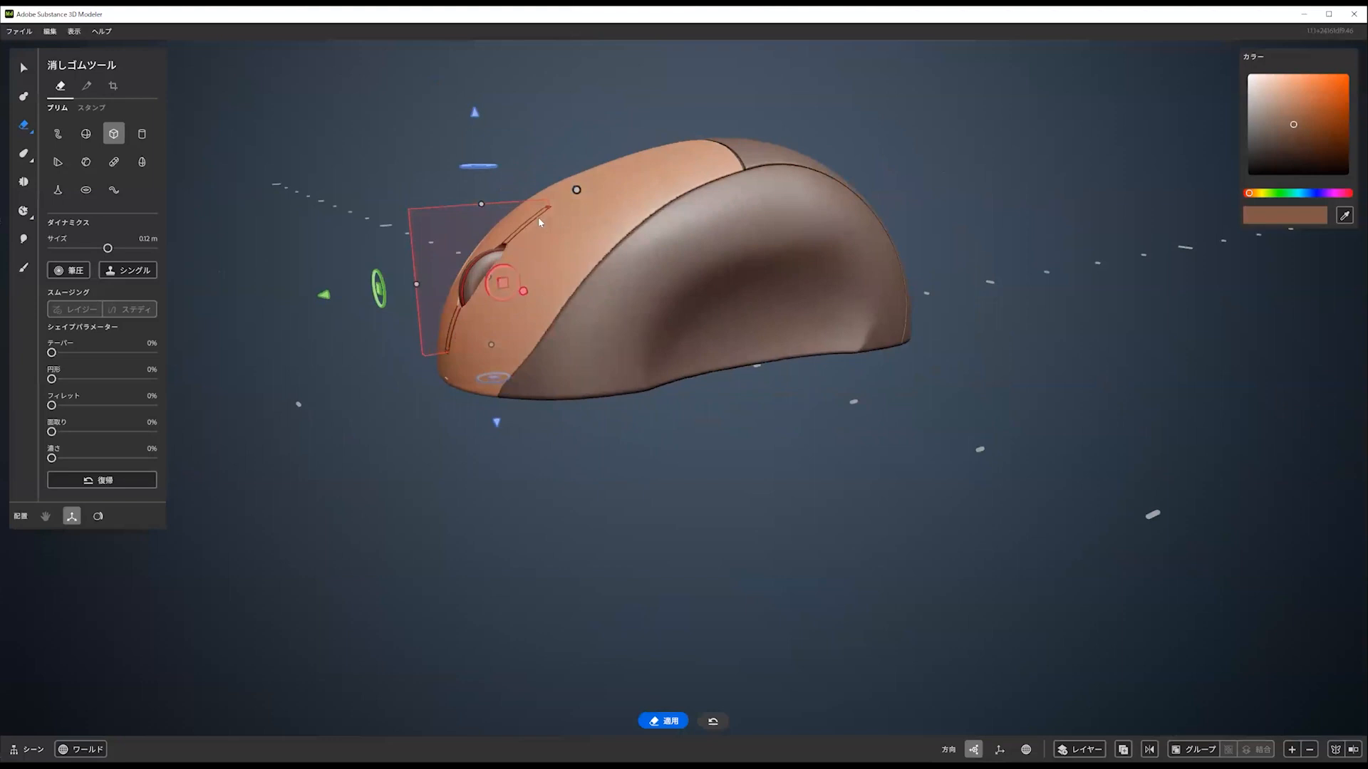
{"action": "left_click_drag", "start_coordinate": [482, 206], "coordinate": [476, 139]}
{"action": "mouse_move", "coordinate": [549, 240]}
{"action": "left_mouse_down"}
{"action": "mouse_move", "coordinate": [592, 234]}
{"action": "mouse_move", "coordinate": [657, 289]}
{"action": "mouse_move", "coordinate": [593, 286]}
{"action": "mouse_move", "coordinate": [634, 283]}
{"action": "left_mouse_up"}
{"action": "scroll", "coordinate": [522, 248], "scroll_direction": "up", "scroll_amount": 4}
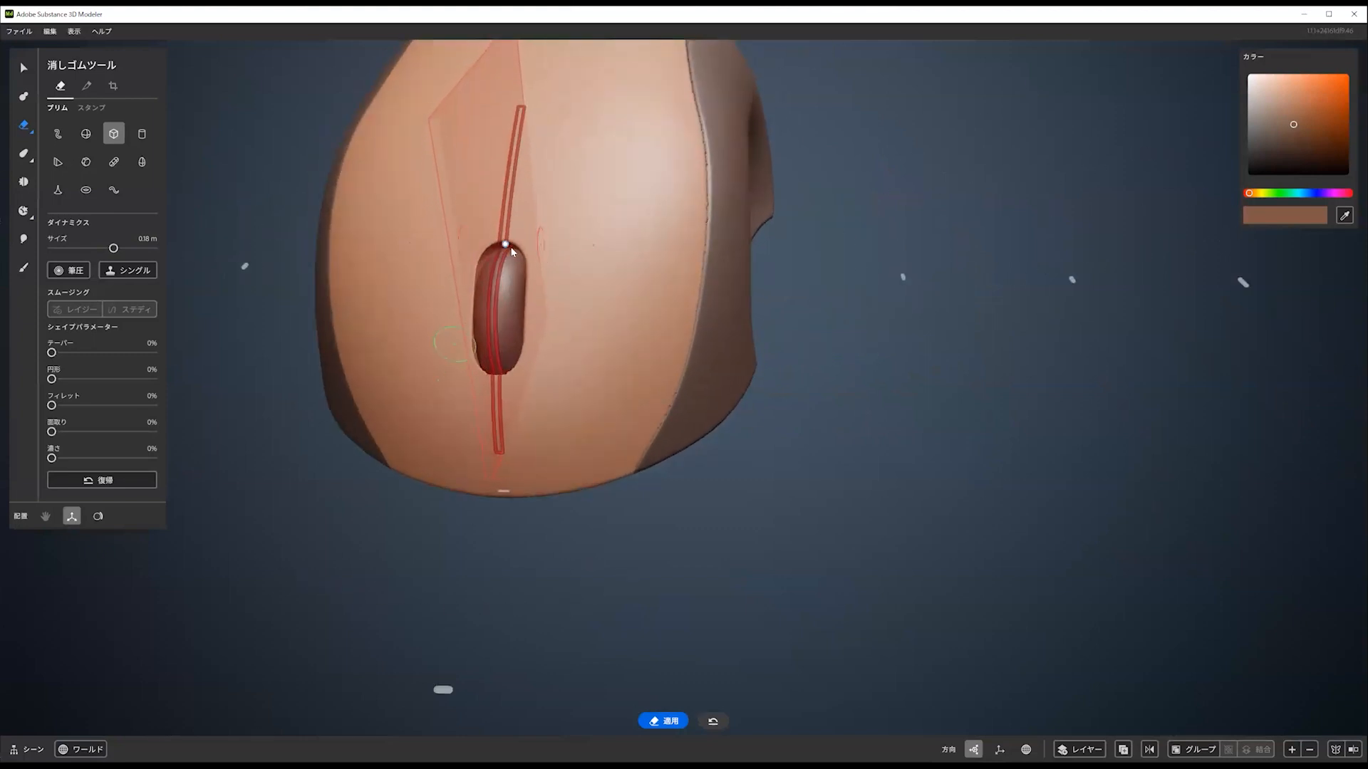
{"action": "mouse_move", "coordinate": [510, 242]}
{"action": "left_mouse_down", "text": "alt"}
{"action": "mouse_move", "coordinate": [460, 262]}
{"action": "mouse_move", "coordinate": [477, 267]}
{"action": "left_mouse_up", "text": "alt"}
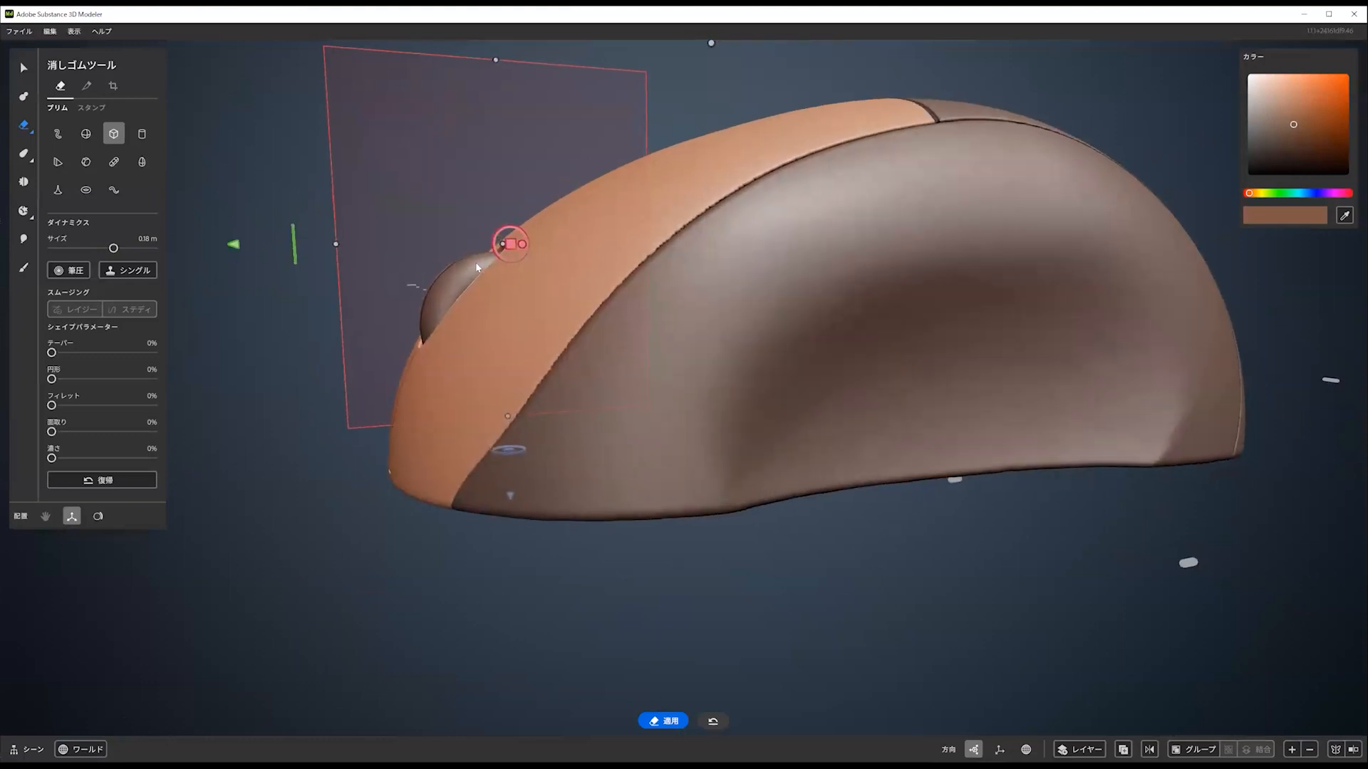
{"action": "mouse_move", "coordinate": [515, 426]}
{"action": "left_mouse_down"}
{"action": "mouse_move", "coordinate": [622, 405]}
{"action": "mouse_move", "coordinate": [562, 379]}
{"action": "left_mouse_up"}
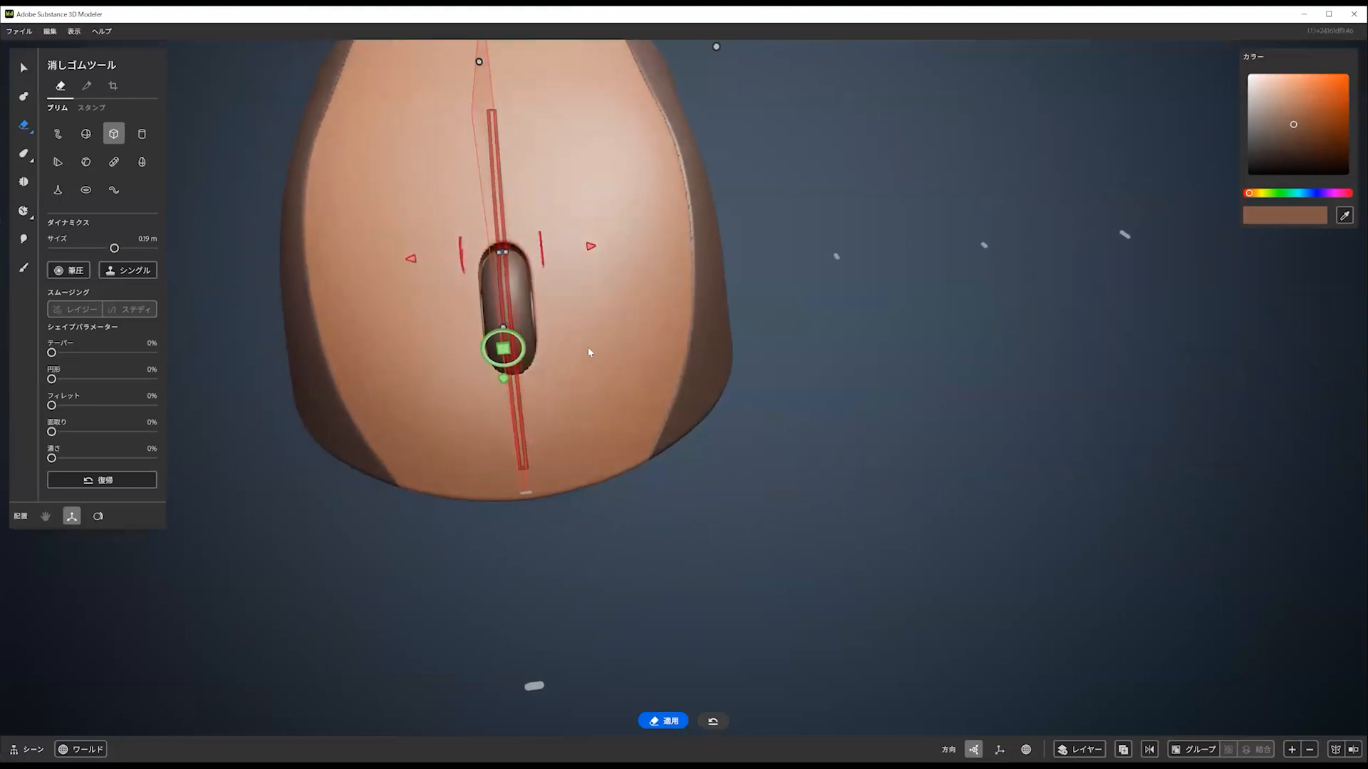
{"action": "left_click_drag", "start_coordinate": [598, 345], "coordinate": [466, 308], "text": "alt"}
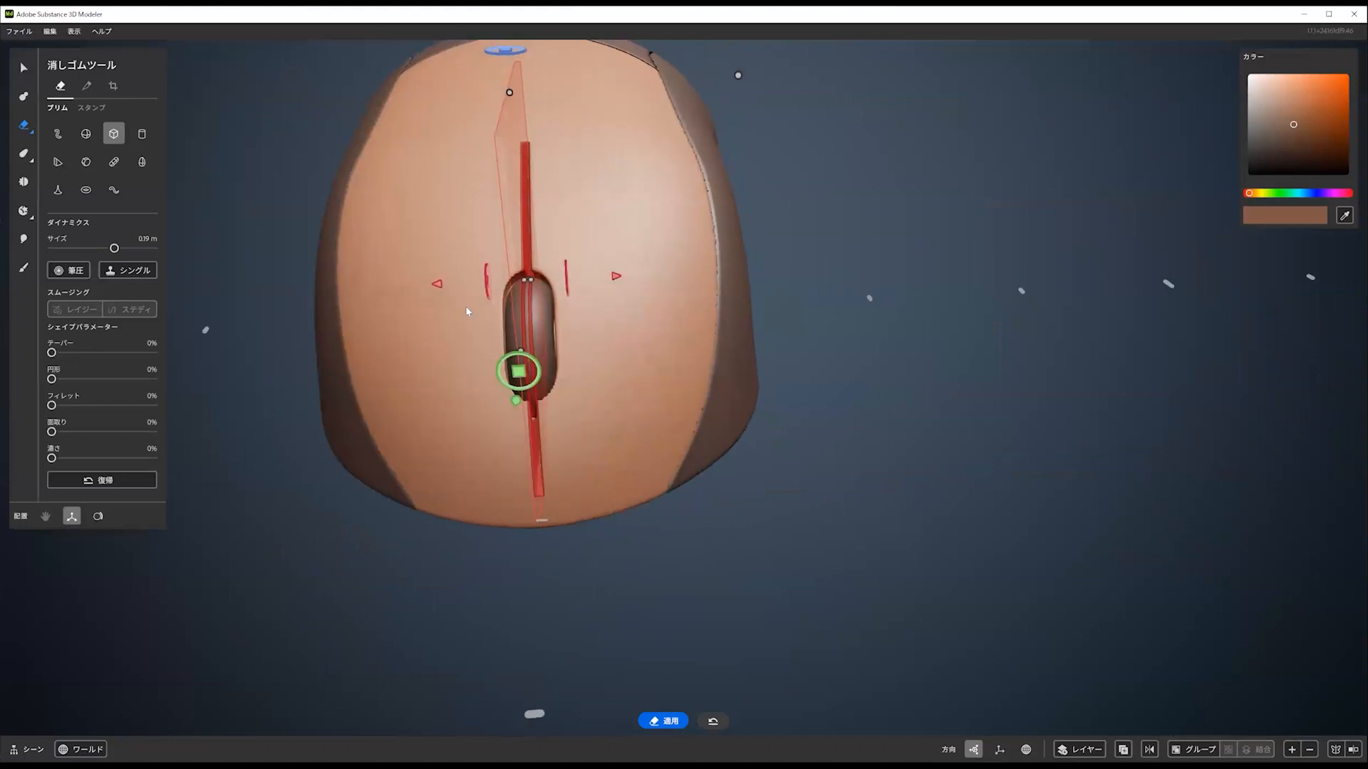
{"action": "left_click", "coordinate": [22, 69]}
{"action": "middle_click_drag", "start_coordinate": [597, 319], "coordinate": [605, 332], "text": "alt"}
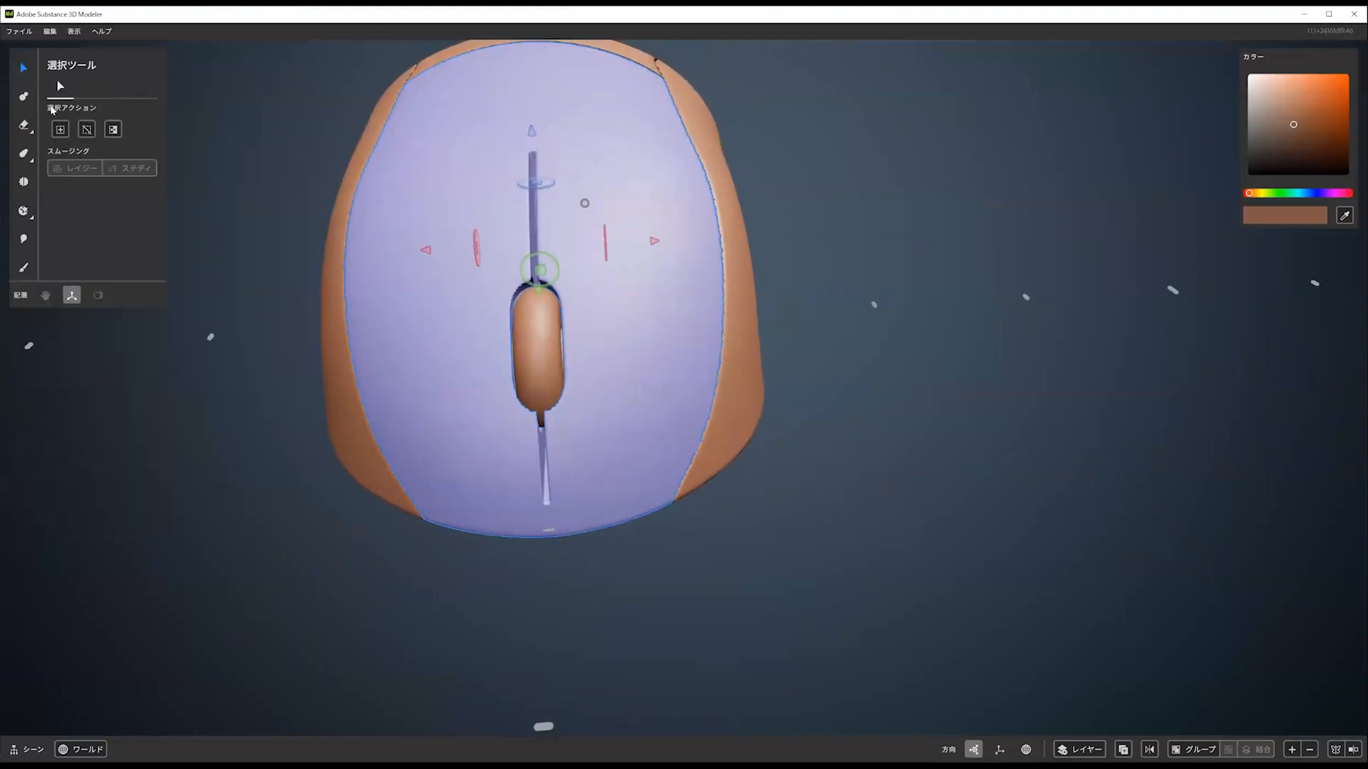
Place mirrored capsule erasers on the top panel, one on each side of the wheel, and scale them down to about 8.5 cm
{"action": "left_click", "coordinate": [24, 125]}
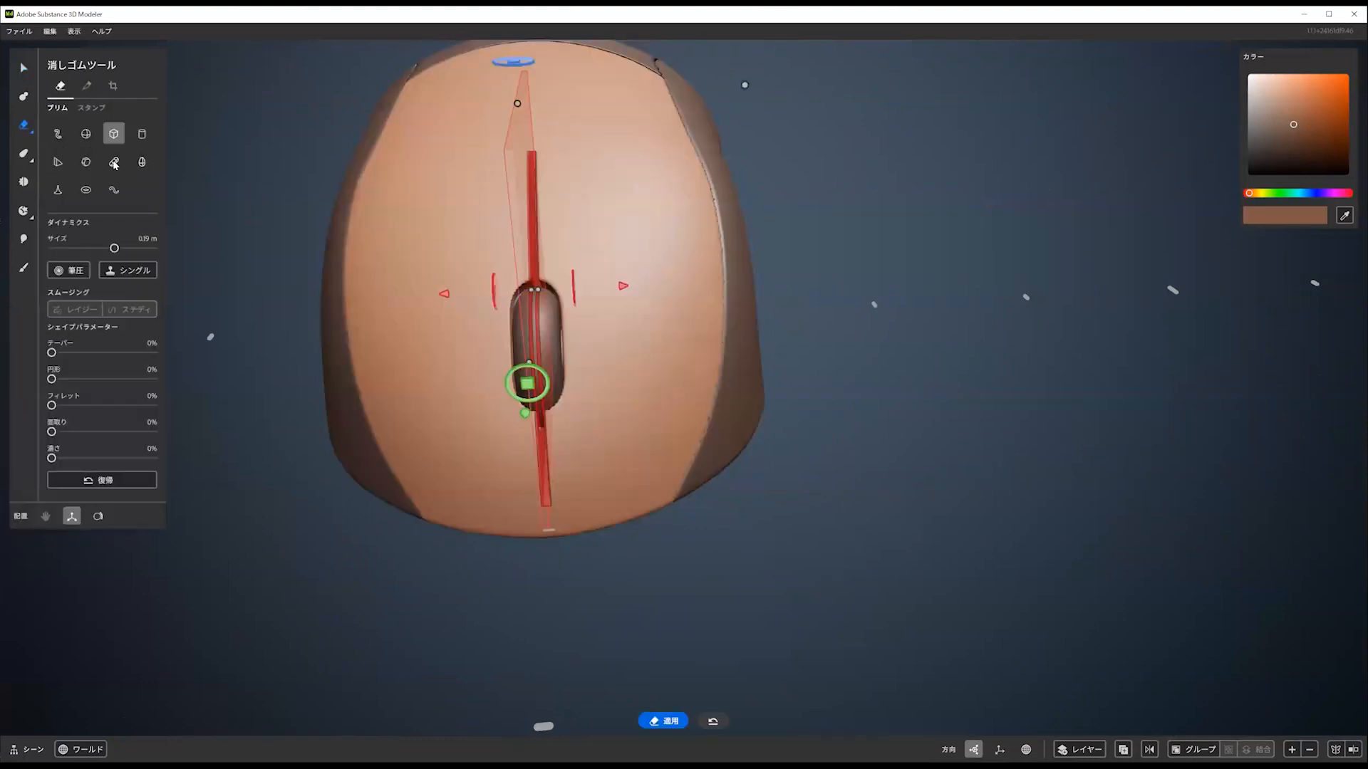
{"action": "left_click", "coordinate": [115, 164]}
{"action": "scroll", "coordinate": [695, 317], "scroll_direction": "down", "scroll_amount": 3}
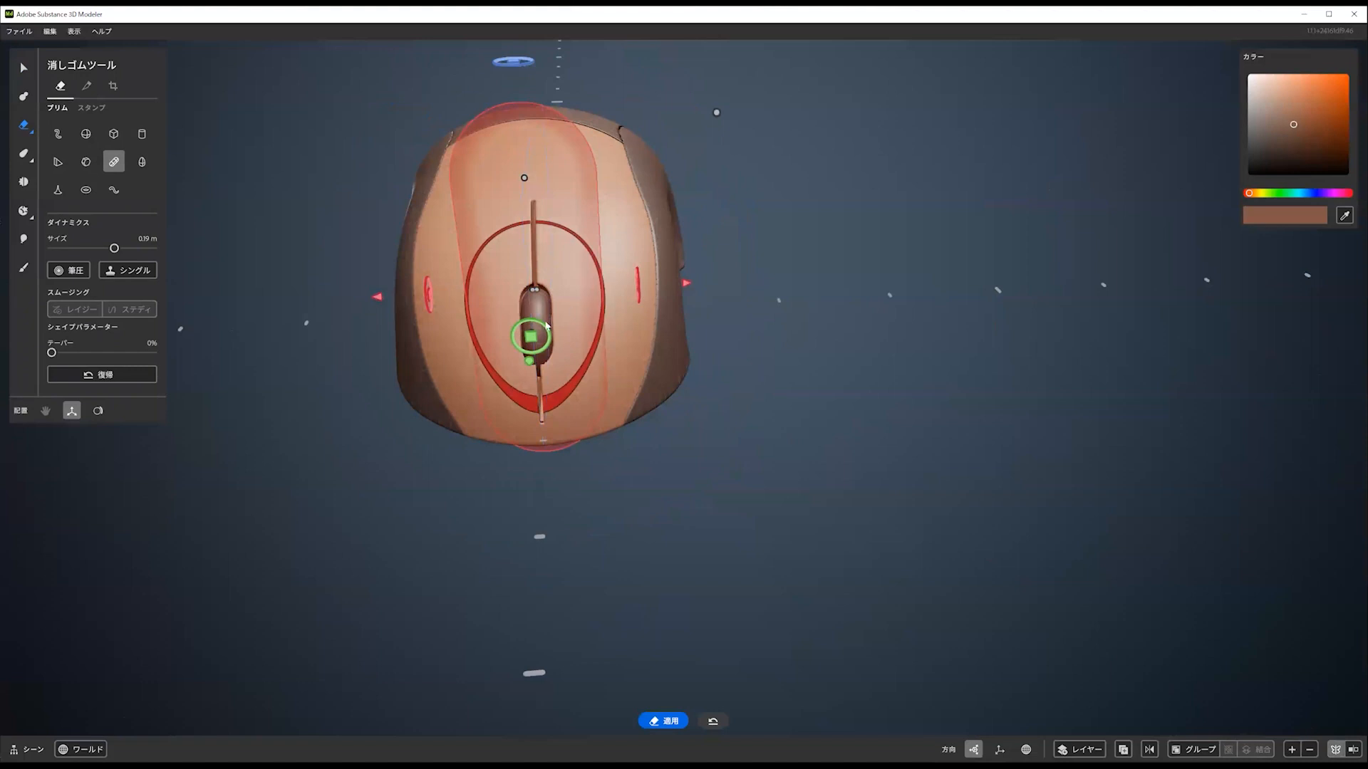
{"action": "mouse_move", "coordinate": [535, 335]}
{"action": "left_mouse_down"}
{"action": "mouse_move", "coordinate": [607, 335]}
{"action": "mouse_move", "coordinate": [595, 335]}
{"action": "left_mouse_up"}
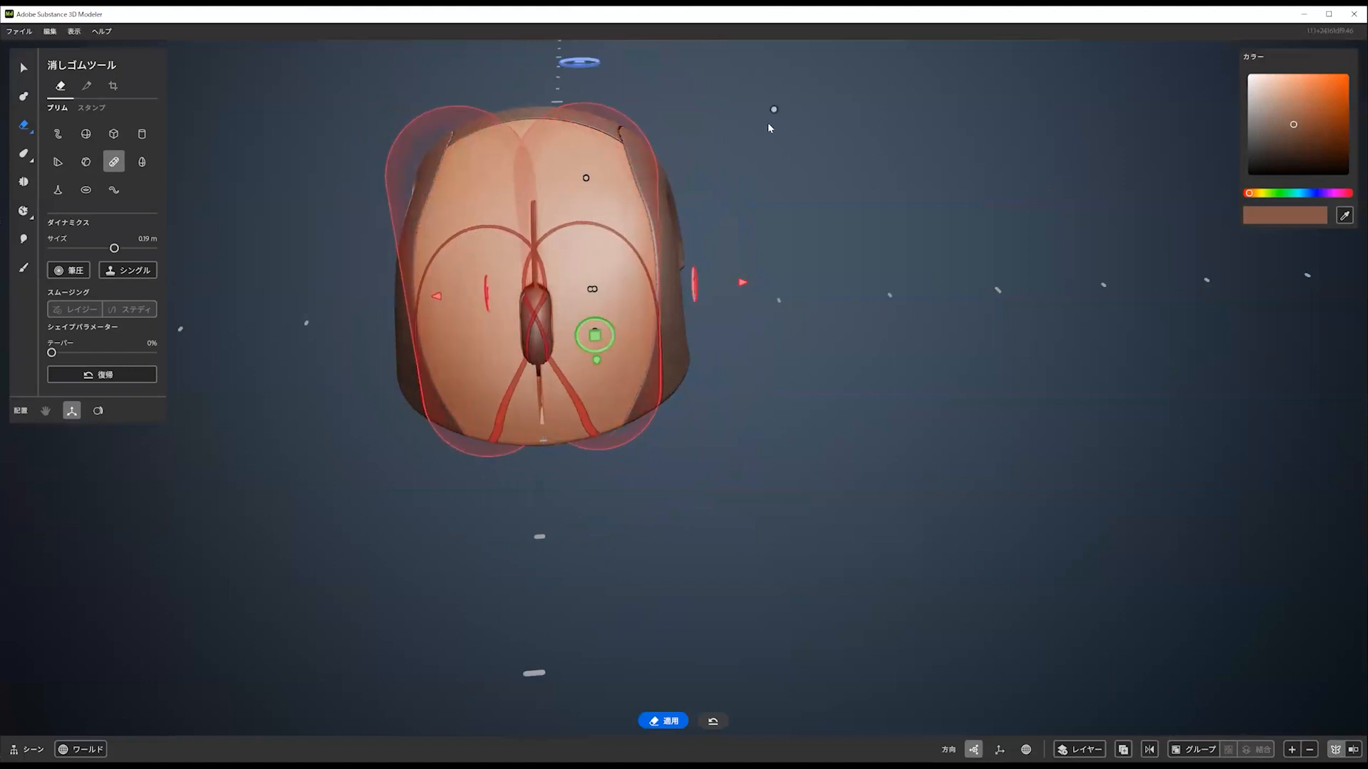
{"action": "left_click_drag", "start_coordinate": [763, 113], "coordinate": [637, 169]}
{"action": "left_click_drag", "start_coordinate": [684, 228], "coordinate": [501, 216], "text": "alt"}
{"action": "mouse_move", "coordinate": [621, 264]}
{"action": "left_mouse_down", "text": "alt"}
{"action": "mouse_move", "coordinate": [638, 259]}
{"action": "mouse_move", "coordinate": [621, 293]}
{"action": "mouse_move", "coordinate": [673, 360]}
{"action": "mouse_move", "coordinate": [610, 369]}
{"action": "left_mouse_up", "text": "alt"}
{"action": "left_click_drag", "start_coordinate": [605, 314], "coordinate": [596, 285], "text": "alt"}
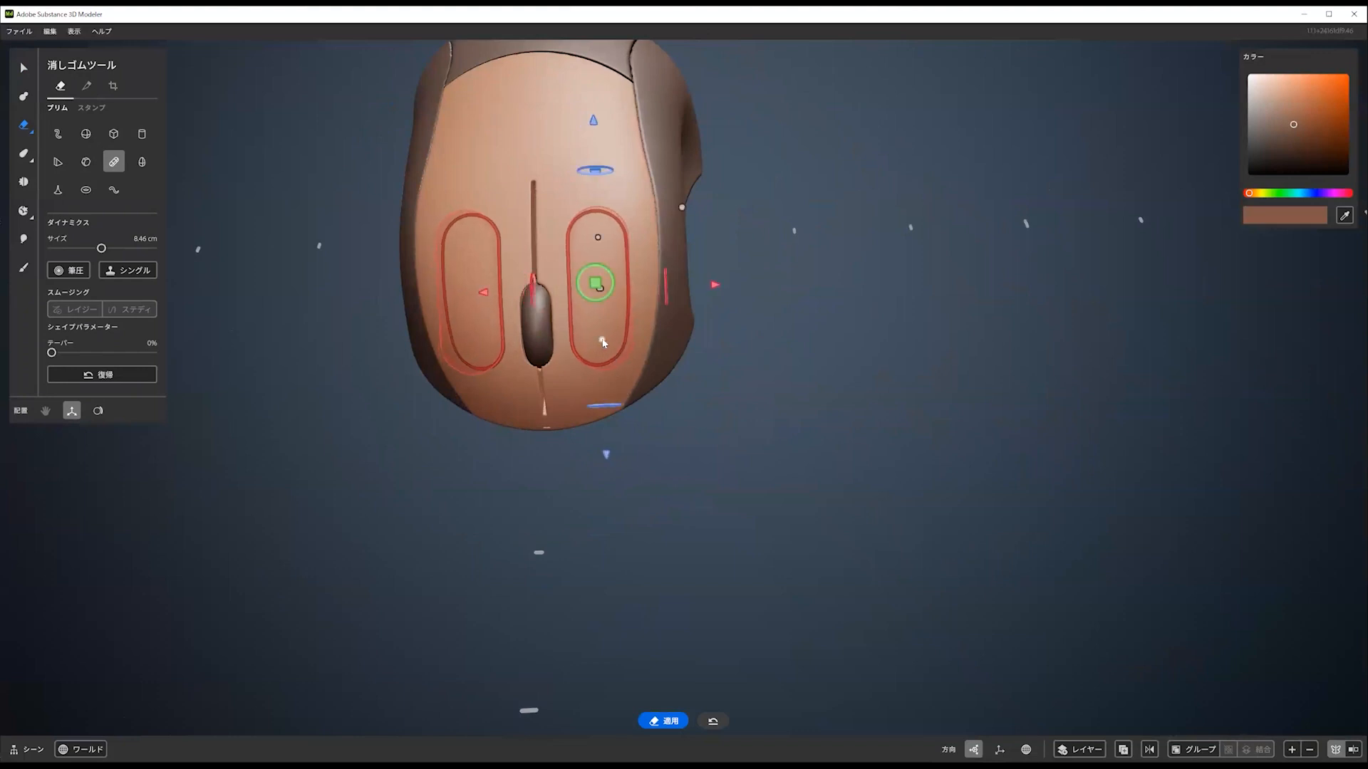
Lengthen the capsules to about 0.16 m, tilt them along the front slope and carve two mirrored finger recesses beside the wheel
{"action": "mouse_move", "coordinate": [603, 342]}
{"action": "left_mouse_down"}
{"action": "mouse_move", "coordinate": [609, 379]}
{"action": "mouse_move", "coordinate": [506, 271]}
{"action": "left_mouse_up"}
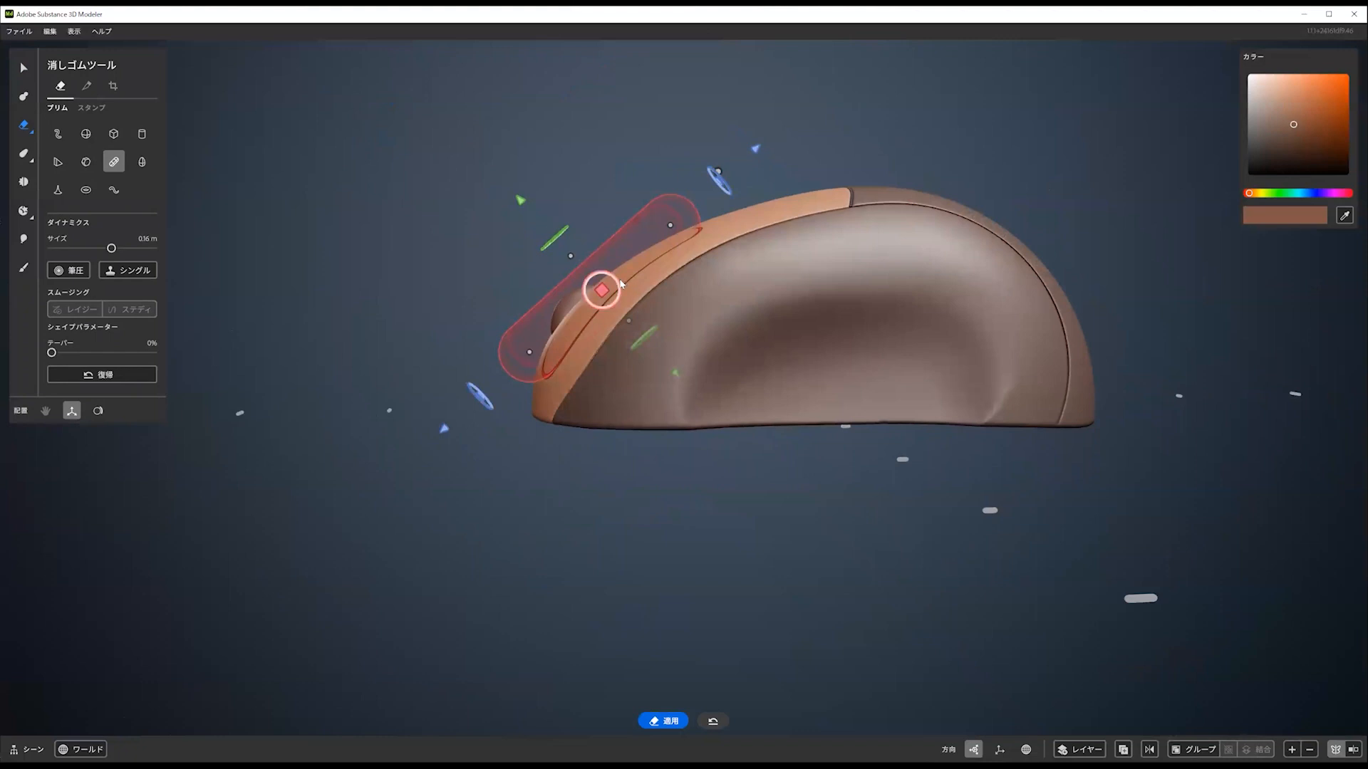
{"action": "mouse_move", "coordinate": [621, 283]}
{"action": "left_mouse_down"}
{"action": "mouse_move", "coordinate": [592, 285]}
{"action": "mouse_move", "coordinate": [612, 313]}
{"action": "left_mouse_up"}
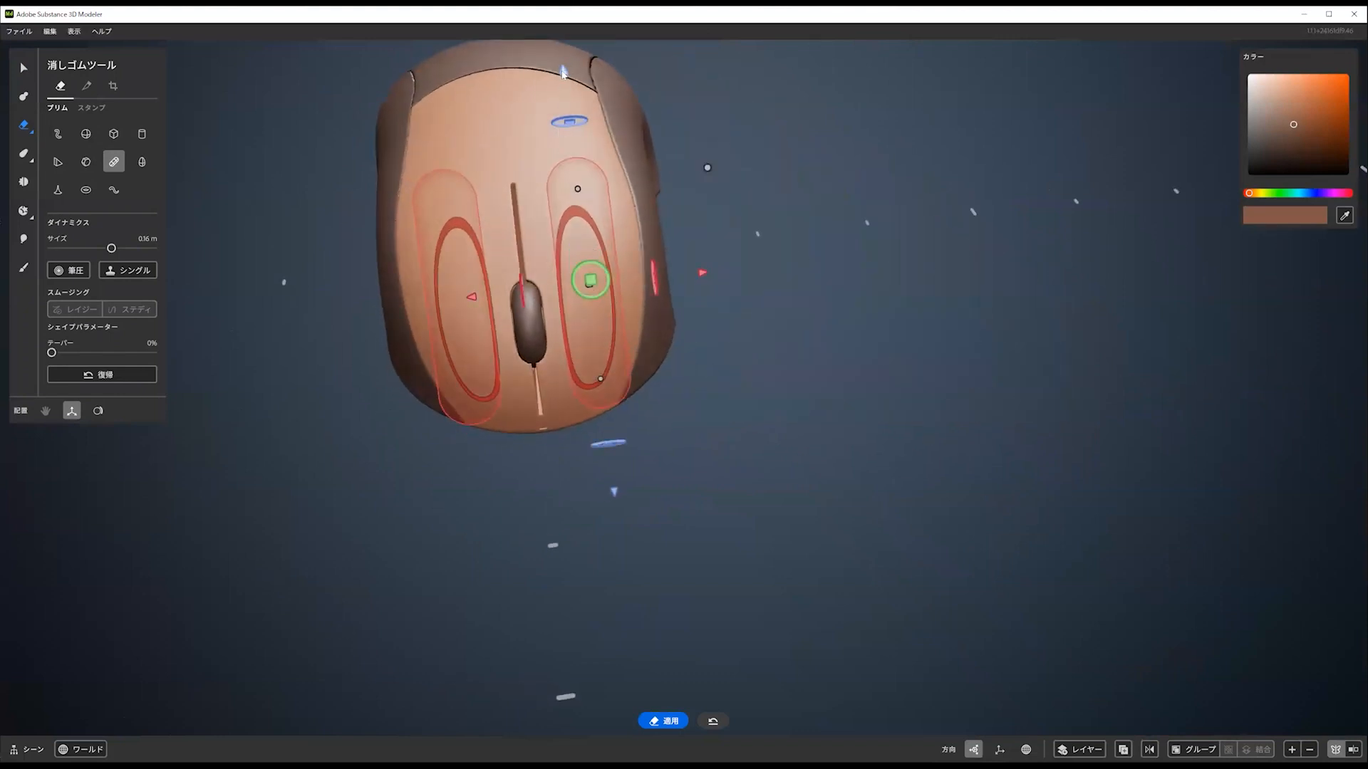
{"action": "left_click_drag", "start_coordinate": [563, 72], "coordinate": [565, 87]}
{"action": "left_click_drag", "start_coordinate": [618, 243], "coordinate": [492, 173], "text": "alt"}
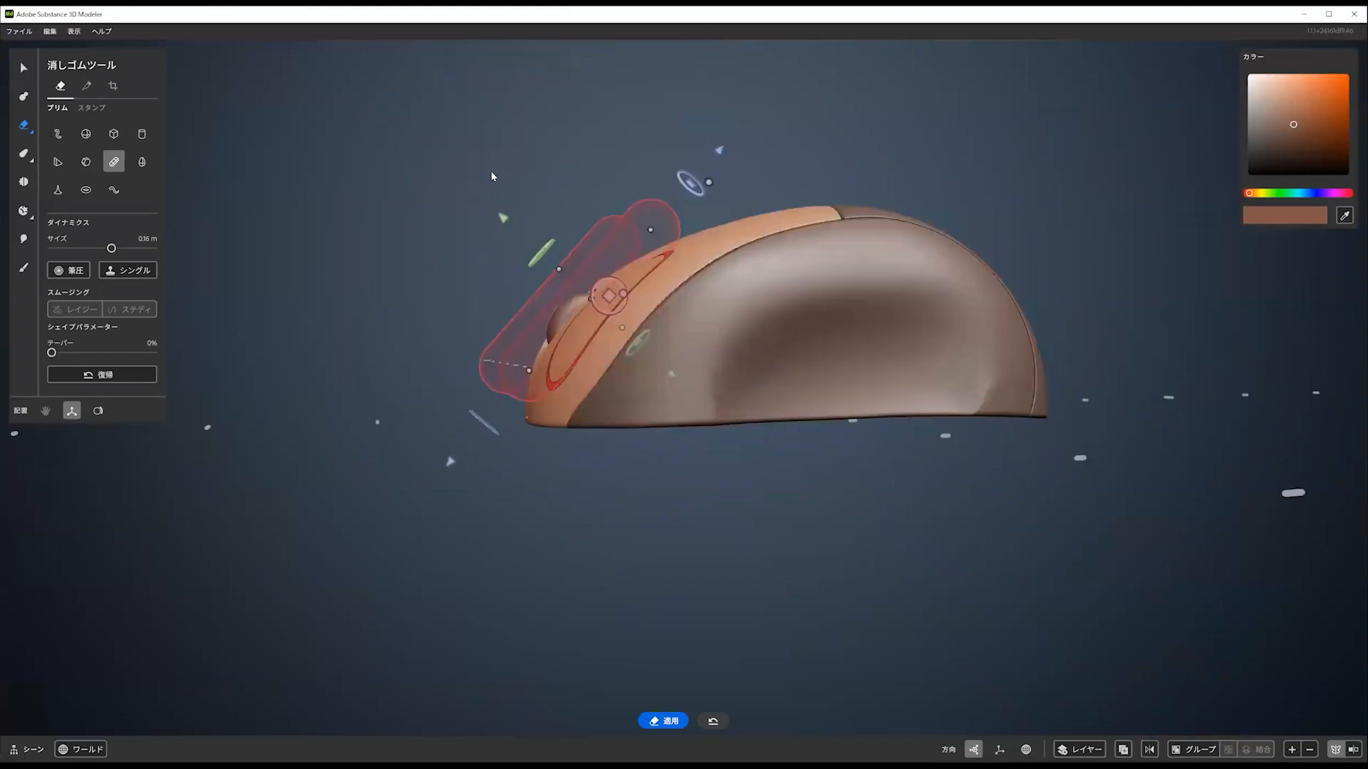
{"action": "mouse_move", "coordinate": [599, 282]}
{"action": "left_mouse_down"}
{"action": "mouse_move", "coordinate": [610, 348]}
{"action": "mouse_move", "coordinate": [660, 369]}
{"action": "left_mouse_up"}
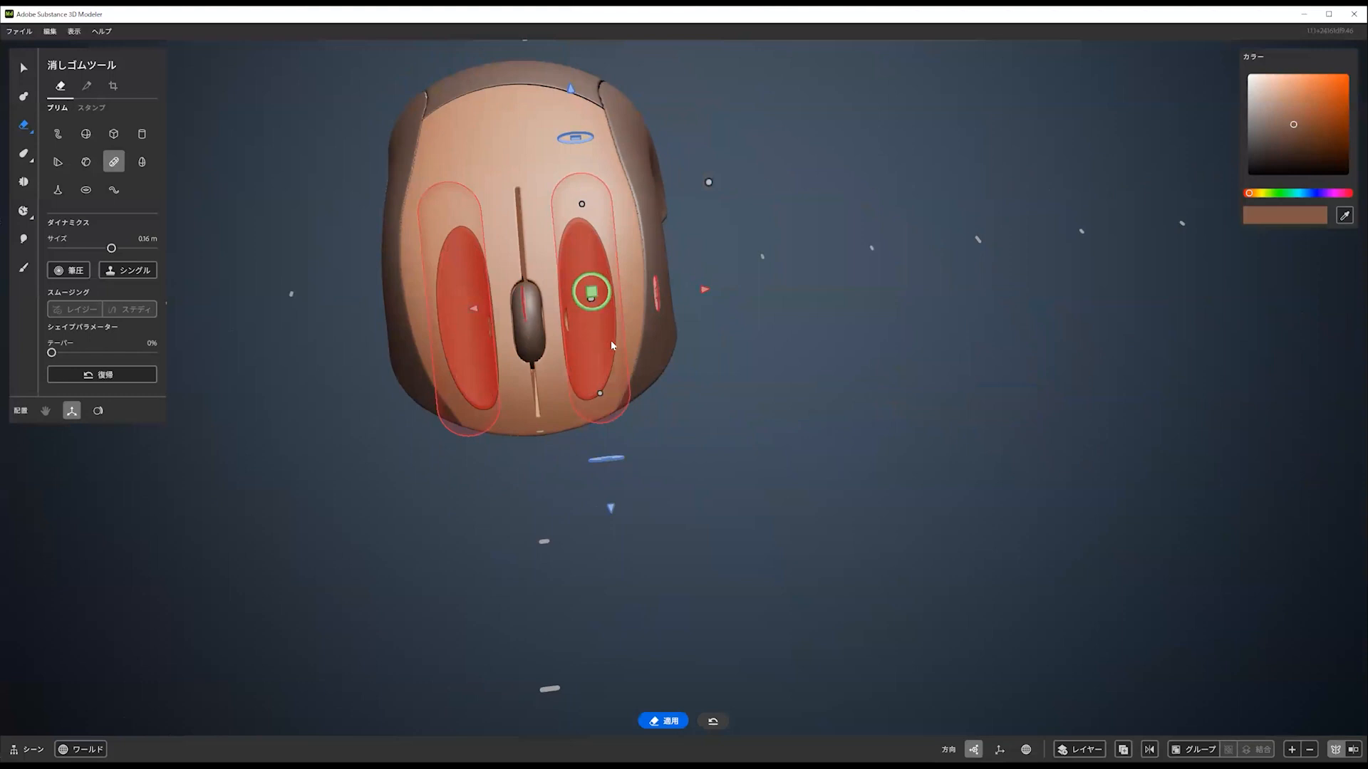
{"action": "mouse_move", "coordinate": [611, 346]}
{"action": "left_mouse_down", "text": "alt"}
{"action": "mouse_move", "coordinate": [555, 317]}
{"action": "mouse_move", "coordinate": [596, 270]}
{"action": "mouse_move", "coordinate": [453, 197]}
{"action": "left_mouse_up", "text": "alt"}
{"action": "scroll", "coordinate": [571, 328], "scroll_direction": "up", "scroll_amount": 3}
{"action": "mouse_move", "coordinate": [514, 311]}
{"action": "left_mouse_down", "text": "alt"}
{"action": "mouse_move", "coordinate": [689, 384]}
{"action": "mouse_move", "coordinate": [654, 371]}
{"action": "left_mouse_up", "text": "alt"}
{"action": "key", "text": "Return"}
Smooth the edges of the two mirrored finger recesses on the top panel with the Smooth tool
{"action": "key", "text": "5"}
{"action": "scroll", "coordinate": [604, 264], "scroll_direction": "down", "scroll_amount": 8}
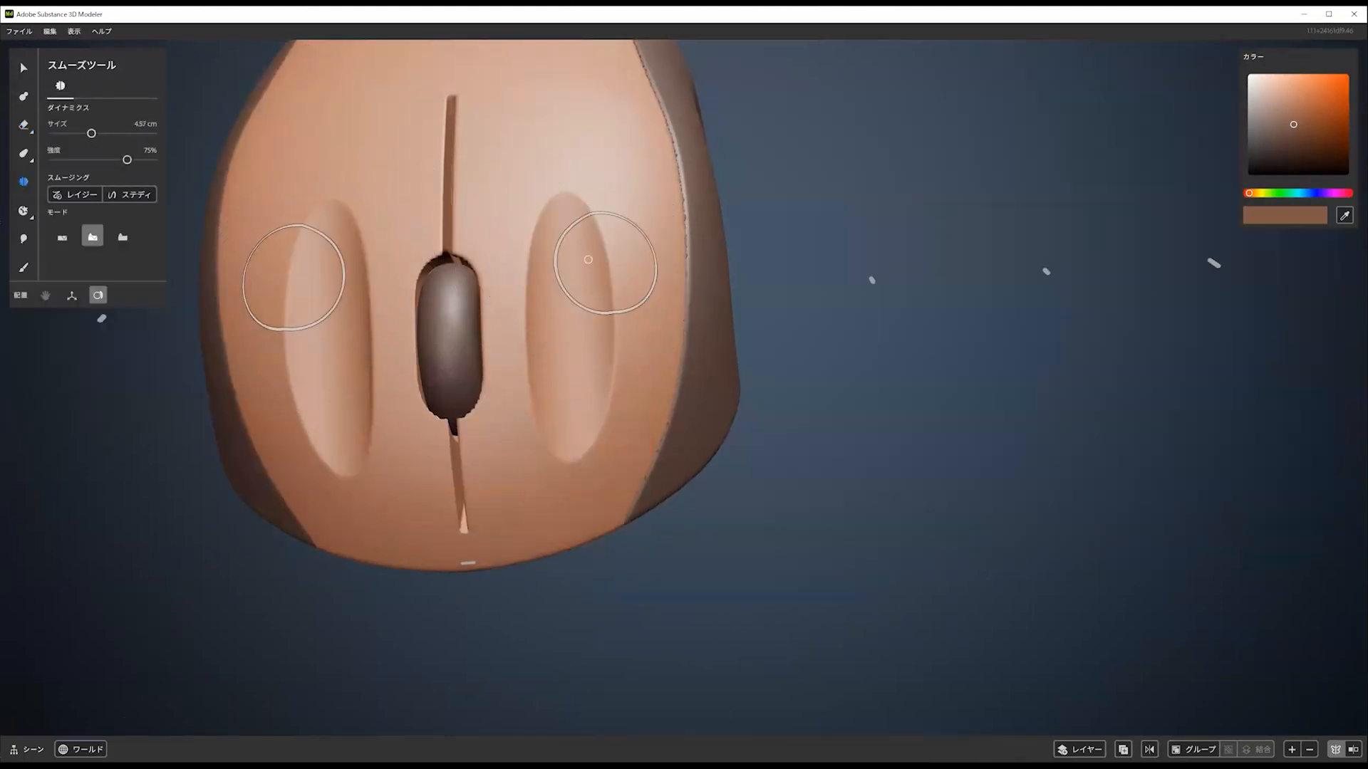
{"action": "mouse_move", "coordinate": [602, 234]}
{"action": "left_mouse_down"}
{"action": "mouse_move", "coordinate": [616, 285]}
{"action": "mouse_move", "coordinate": [596, 239]}
{"action": "mouse_move", "coordinate": [609, 378]}
{"action": "mouse_move", "coordinate": [588, 443]}
{"action": "mouse_move", "coordinate": [555, 432]}
{"action": "mouse_move", "coordinate": [543, 208]}
{"action": "mouse_move", "coordinate": [570, 214]}
{"action": "mouse_move", "coordinate": [604, 243]}
{"action": "mouse_move", "coordinate": [622, 359]}
{"action": "mouse_move", "coordinate": [562, 434]}
{"action": "mouse_move", "coordinate": [528, 253]}
{"action": "mouse_move", "coordinate": [534, 298]}
{"action": "left_mouse_up"}
{"action": "left_click_drag", "start_coordinate": [533, 297], "coordinate": [530, 311]}
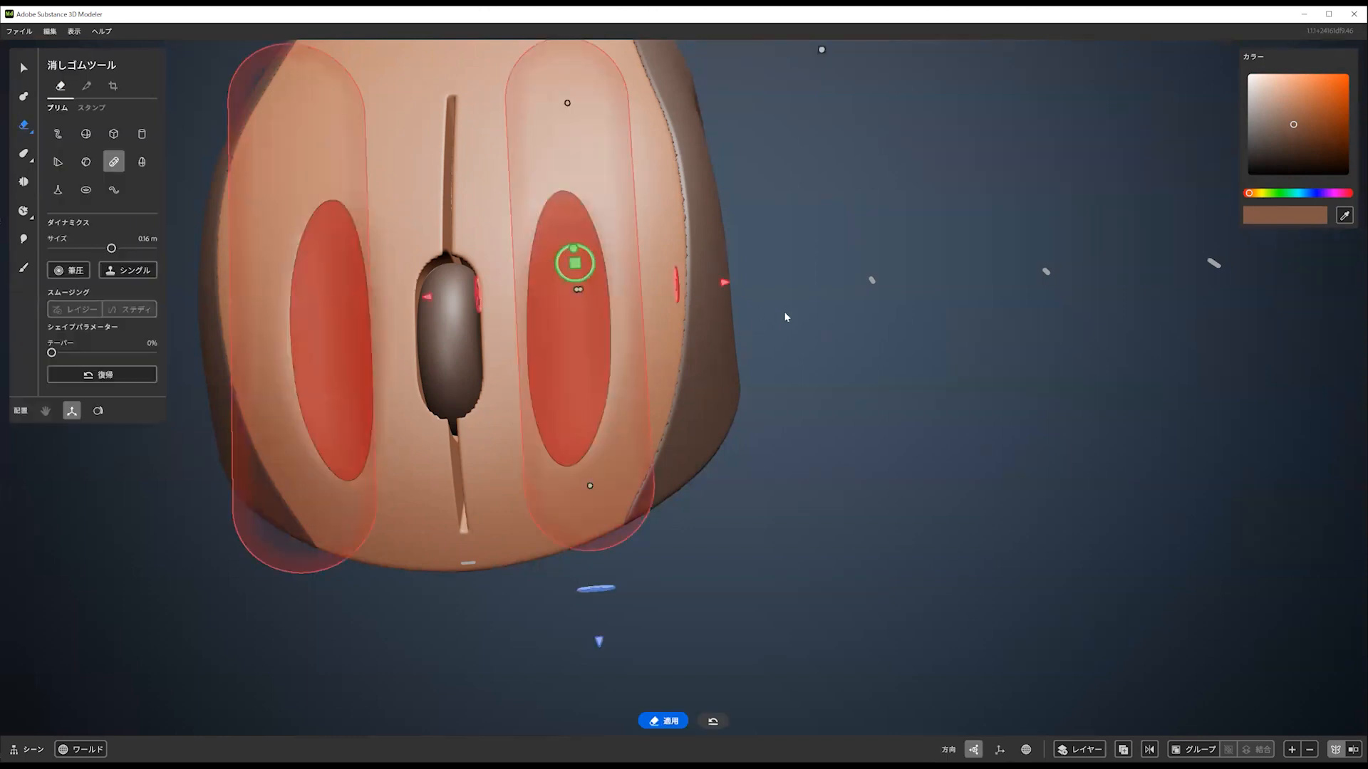
Select the side and rear panels together, place a sphere eraser on them and enlarge it to about 0.44 m
{"action": "scroll", "coordinate": [742, 323], "scroll_direction": "down", "scroll_amount": 5}
{"action": "middle_click_drag", "start_coordinate": [742, 323], "coordinate": [725, 408], "text": "alt"}
{"action": "left_click_drag", "start_coordinate": [724, 409], "coordinate": [776, 429], "text": "alt"}
{"action": "middle_click_drag", "start_coordinate": [777, 430], "coordinate": [594, 361], "text": "alt"}
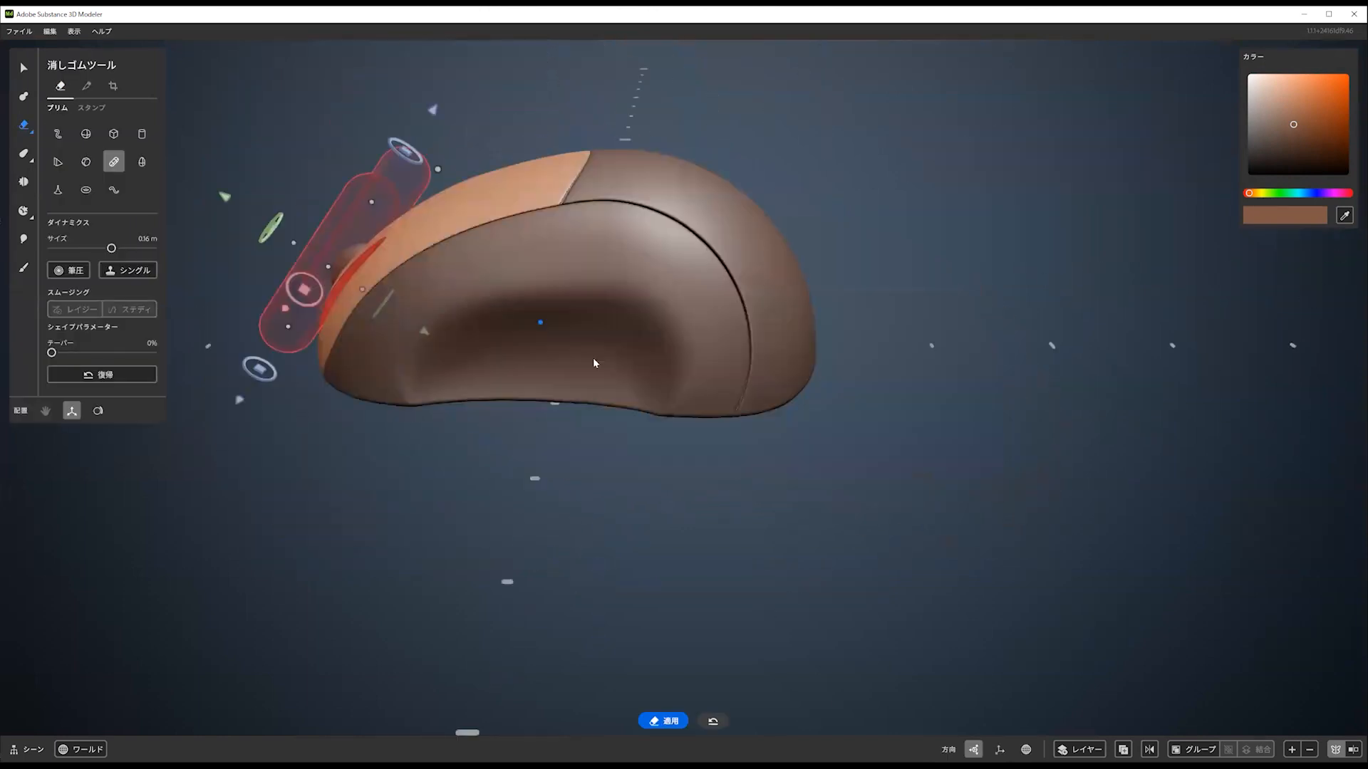
{"action": "left_click_drag", "start_coordinate": [595, 362], "coordinate": [684, 355], "text": "alt"}
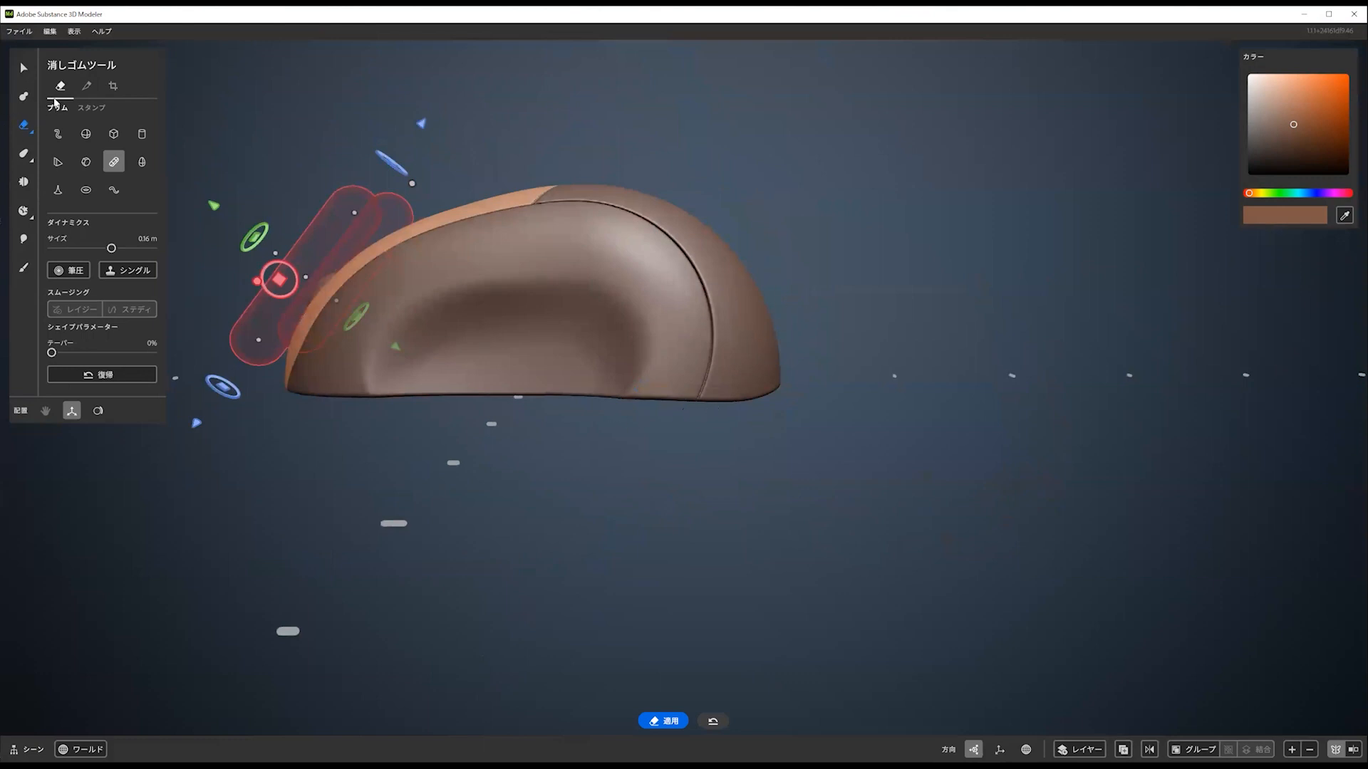
{"action": "left_click", "coordinate": [23, 67]}
{"action": "left_click", "coordinate": [745, 321]}
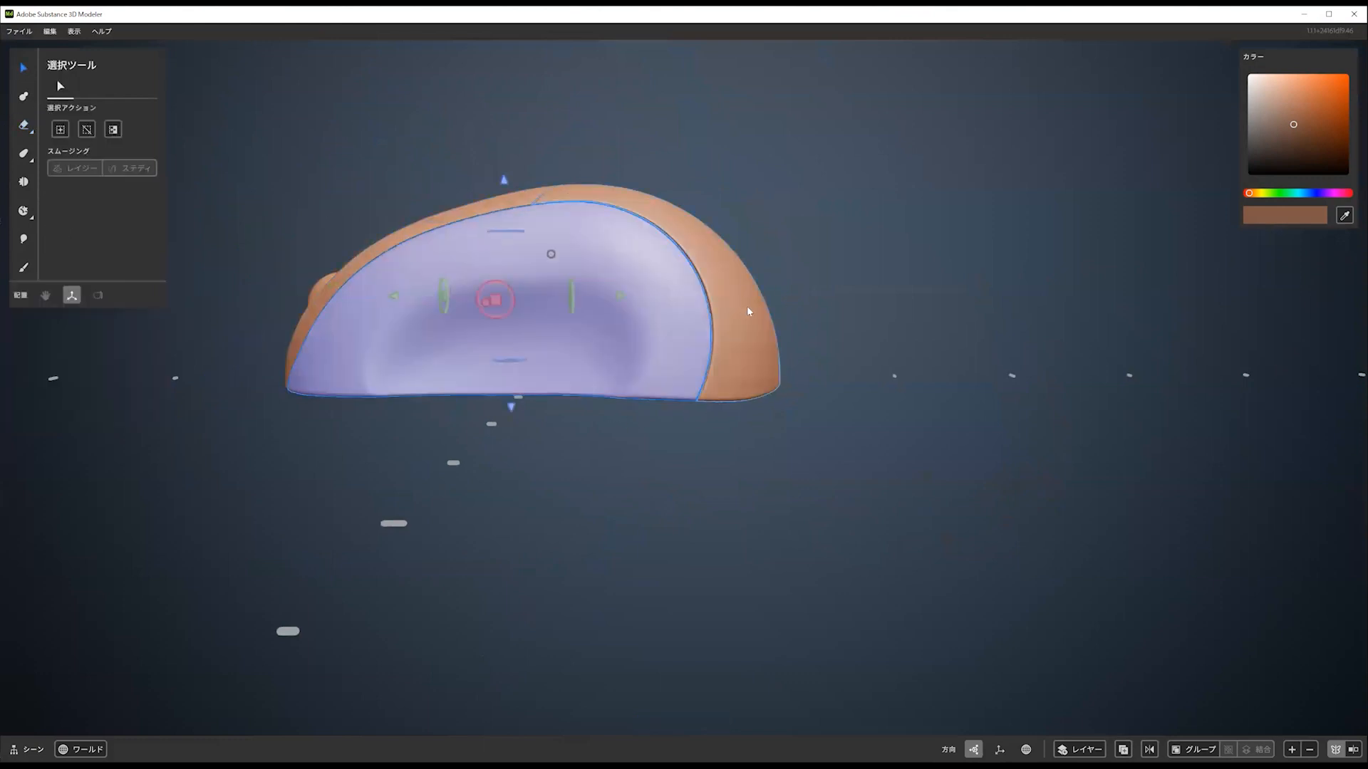
{"action": "mouse_move", "coordinate": [743, 320]}
{"action": "left_mouse_down", "text": "alt"}
{"action": "mouse_move", "coordinate": [601, 388]}
{"action": "mouse_move", "coordinate": [764, 320]}
{"action": "left_mouse_up", "text": "alt"}
{"action": "left_click", "coordinate": [24, 125]}
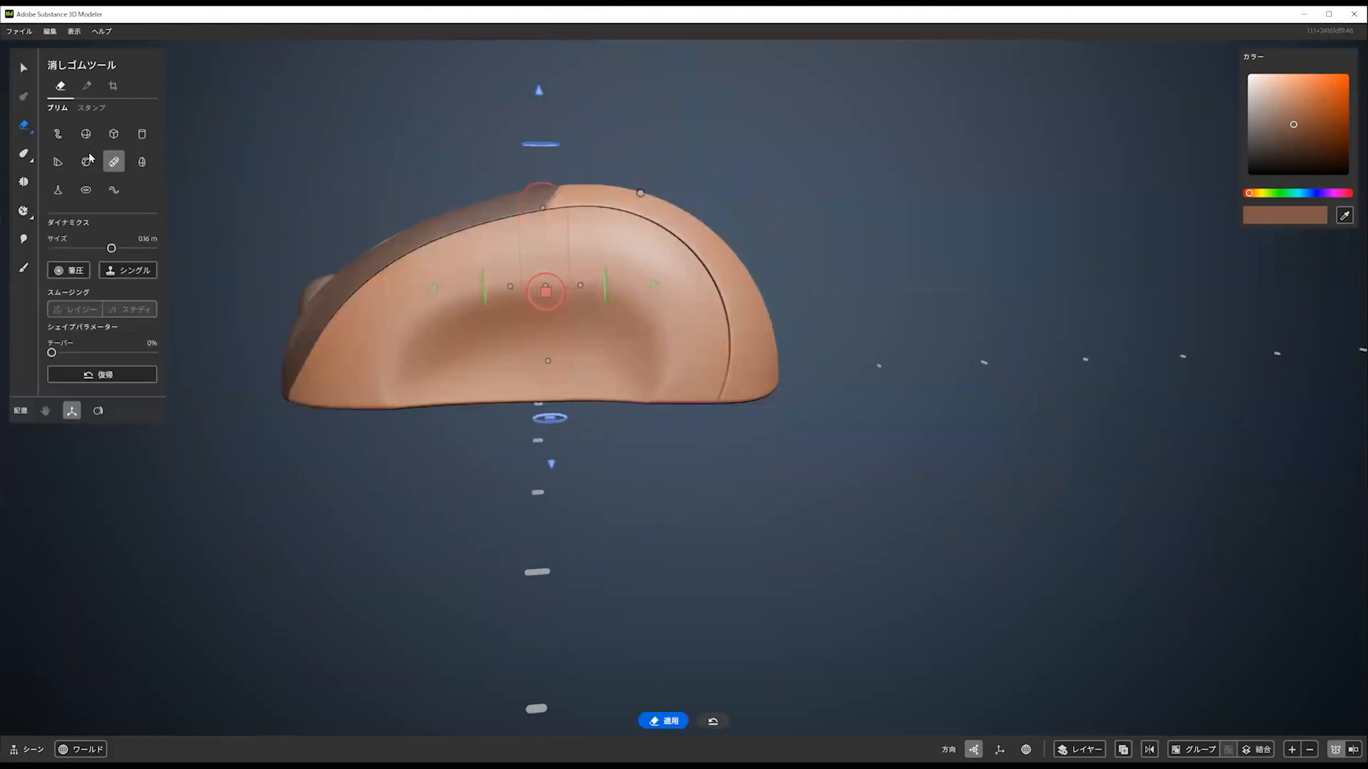
{"action": "left_click", "coordinate": [86, 134]}
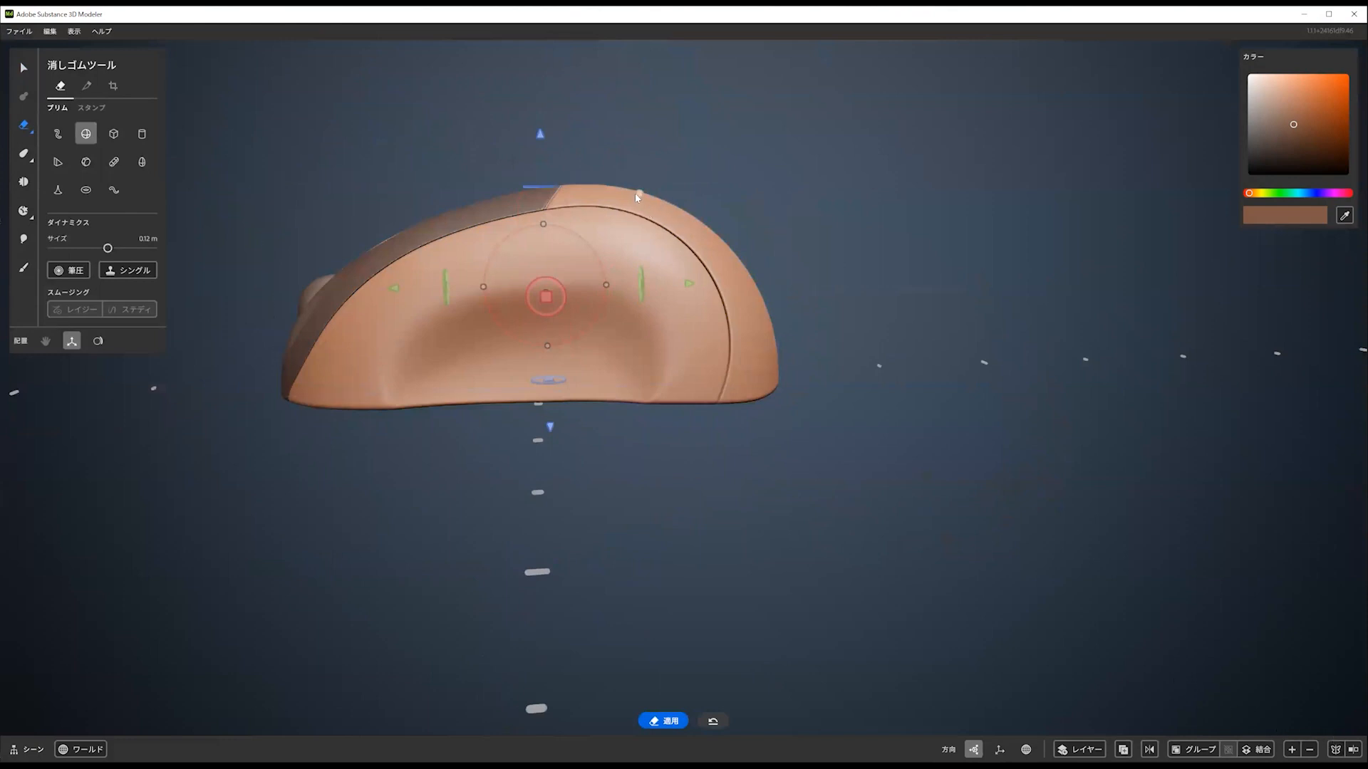
{"action": "mouse_move", "coordinate": [636, 197]}
{"action": "left_mouse_down"}
{"action": "mouse_move", "coordinate": [781, 154]}
{"action": "mouse_move", "coordinate": [1033, 126]}
{"action": "left_mouse_up"}
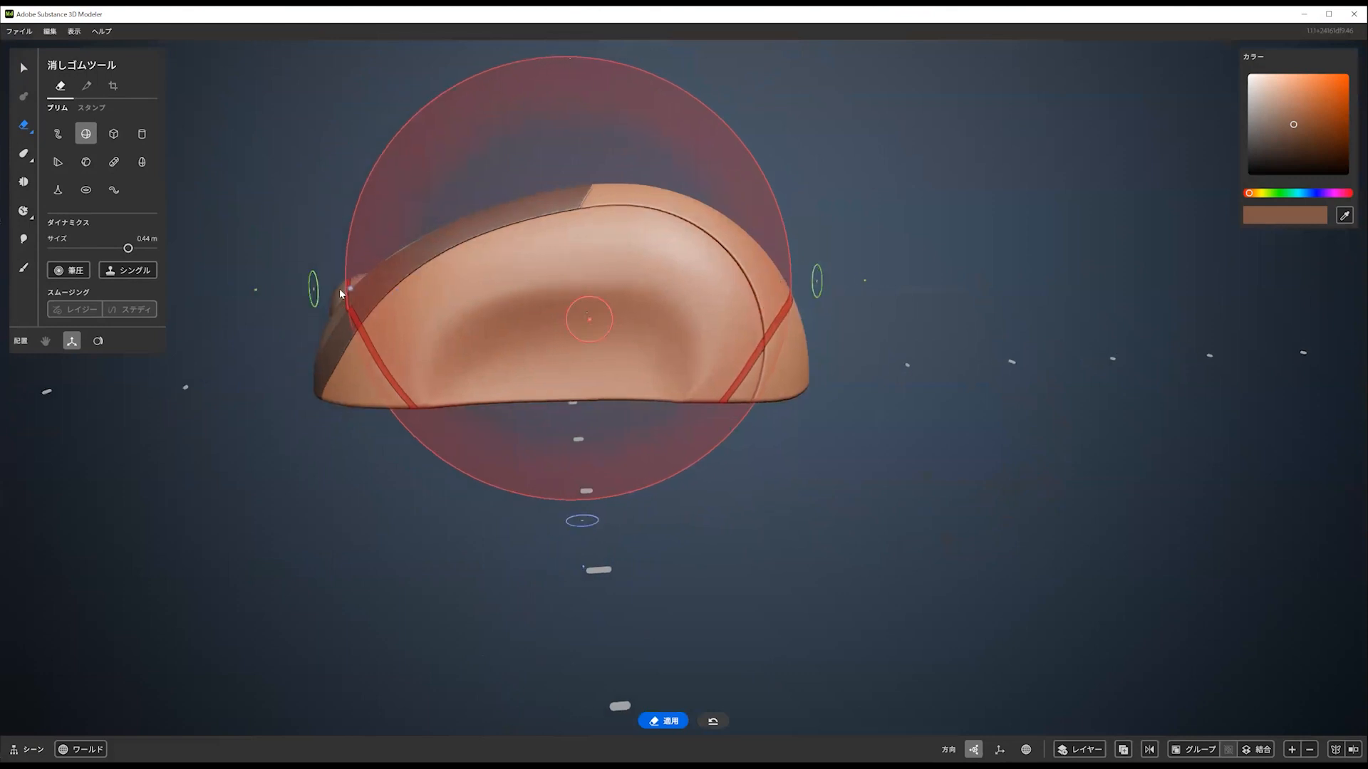
Stretch the sphere lengthwise to about 0.53 m, fit it around the mouse and crop the lower rear corner off the side and rear panels
{"action": "mouse_move", "coordinate": [339, 289]}
{"action": "left_mouse_down"}
{"action": "mouse_move", "coordinate": [251, 308]}
{"action": "mouse_move", "coordinate": [257, 320]}
{"action": "left_mouse_up"}
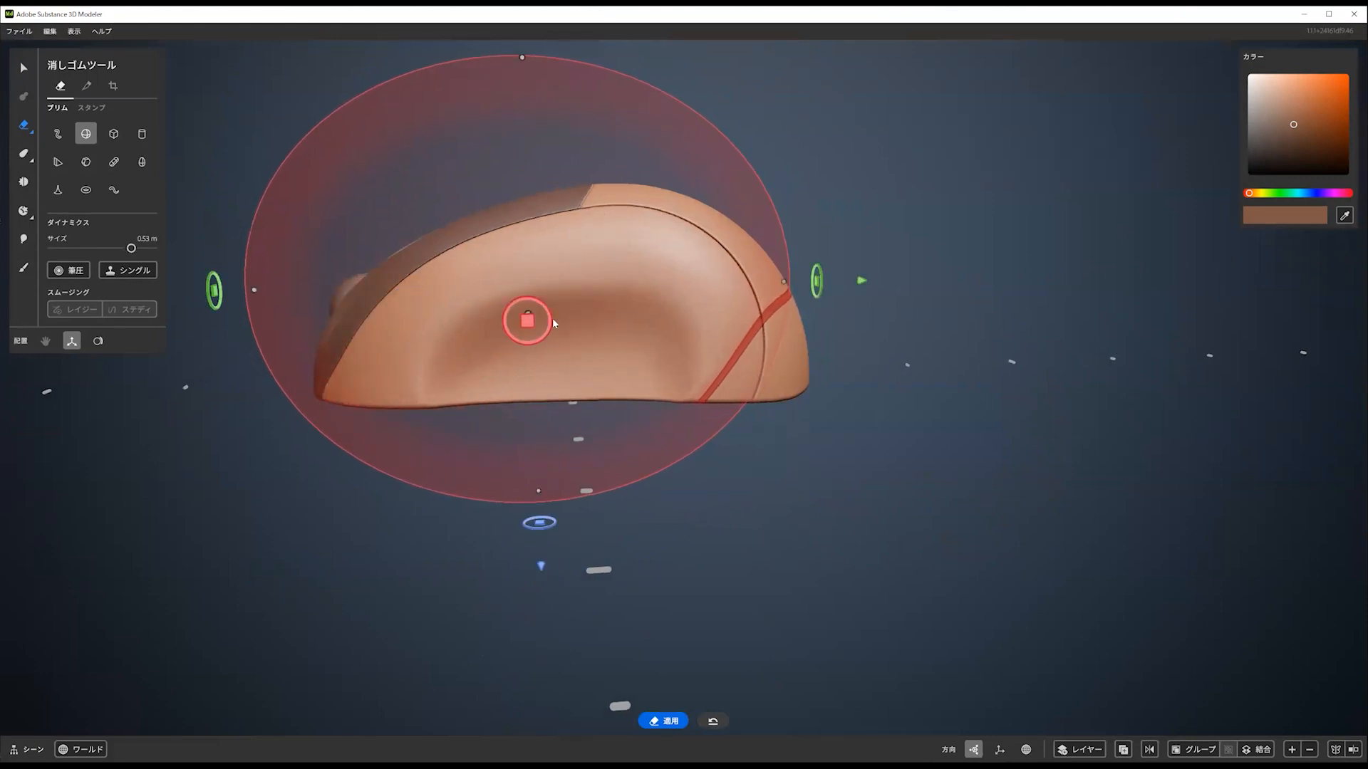
{"action": "mouse_move", "coordinate": [530, 323]}
{"action": "left_mouse_down"}
{"action": "mouse_move", "coordinate": [547, 342]}
{"action": "mouse_move", "coordinate": [572, 340]}
{"action": "mouse_move", "coordinate": [485, 281]}
{"action": "mouse_move", "coordinate": [630, 296]}
{"action": "left_mouse_up"}
{"action": "scroll", "coordinate": [636, 262], "scroll_direction": "down", "scroll_amount": 3}
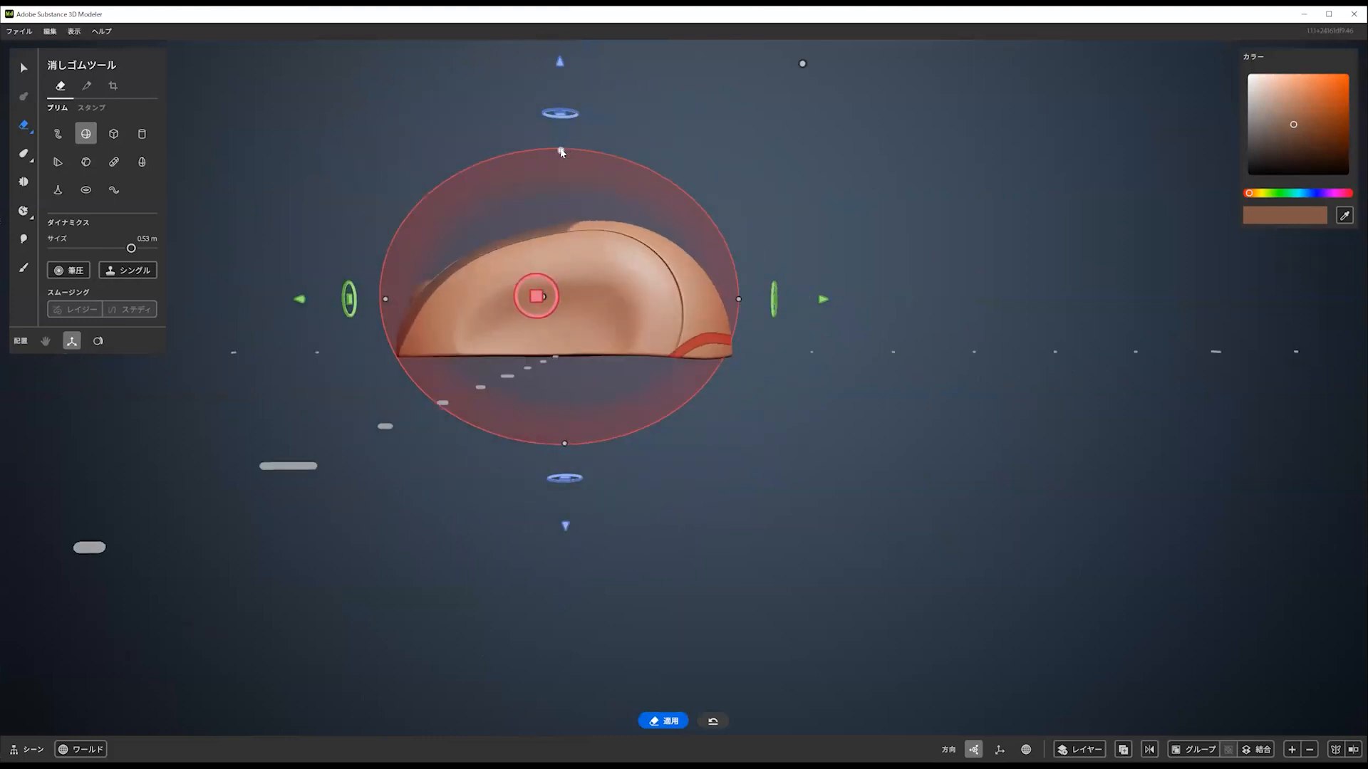
{"action": "left_click_drag", "start_coordinate": [561, 152], "coordinate": [560, 136]}
{"action": "mouse_move", "coordinate": [535, 302]}
{"action": "left_mouse_down"}
{"action": "mouse_move", "coordinate": [528, 280]}
{"action": "mouse_move", "coordinate": [376, 271]}
{"action": "mouse_move", "coordinate": [550, 267]}
{"action": "left_mouse_up"}
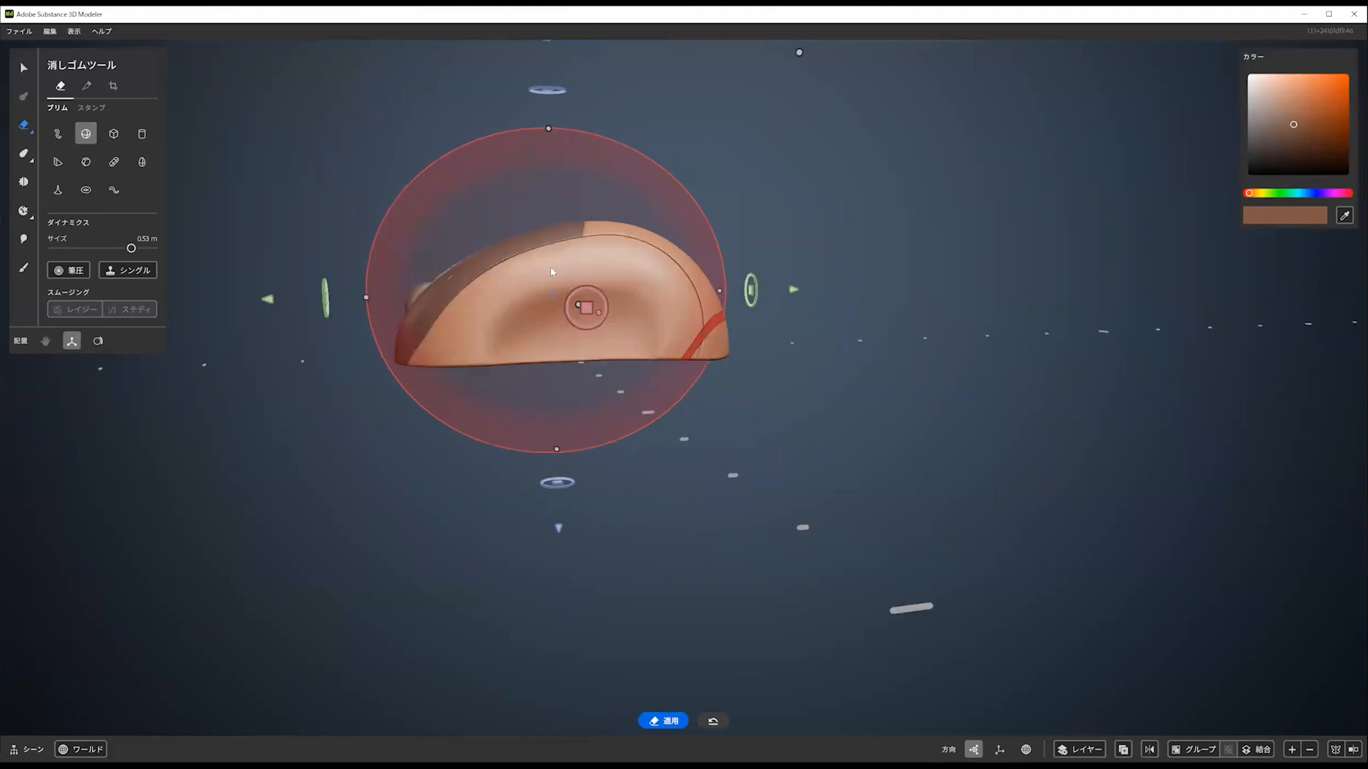
{"action": "left_click", "coordinate": [112, 87]}
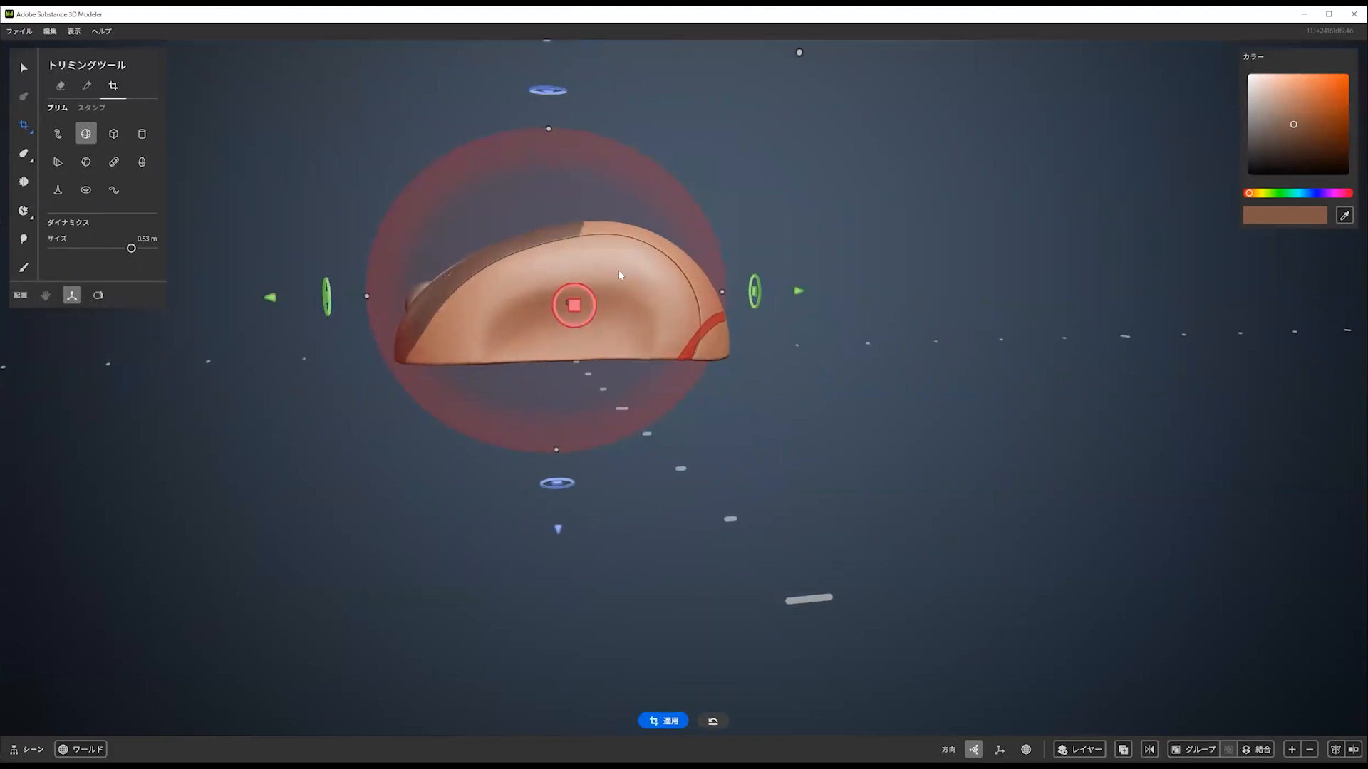
{"action": "mouse_move", "coordinate": [649, 288]}
{"action": "left_mouse_down", "text": "alt"}
{"action": "mouse_move", "coordinate": [433, 275]}
{"action": "mouse_move", "coordinate": [652, 289]}
{"action": "mouse_move", "coordinate": [592, 250]}
{"action": "mouse_move", "coordinate": [655, 263]}
{"action": "mouse_move", "coordinate": [708, 319]}
{"action": "mouse_move", "coordinate": [647, 295]}
{"action": "left_mouse_up", "text": "alt"}
Select only the top panel and set the Crop tool to a capsule reset to 0.12 m
{"action": "left_click", "coordinate": [32, 66]}
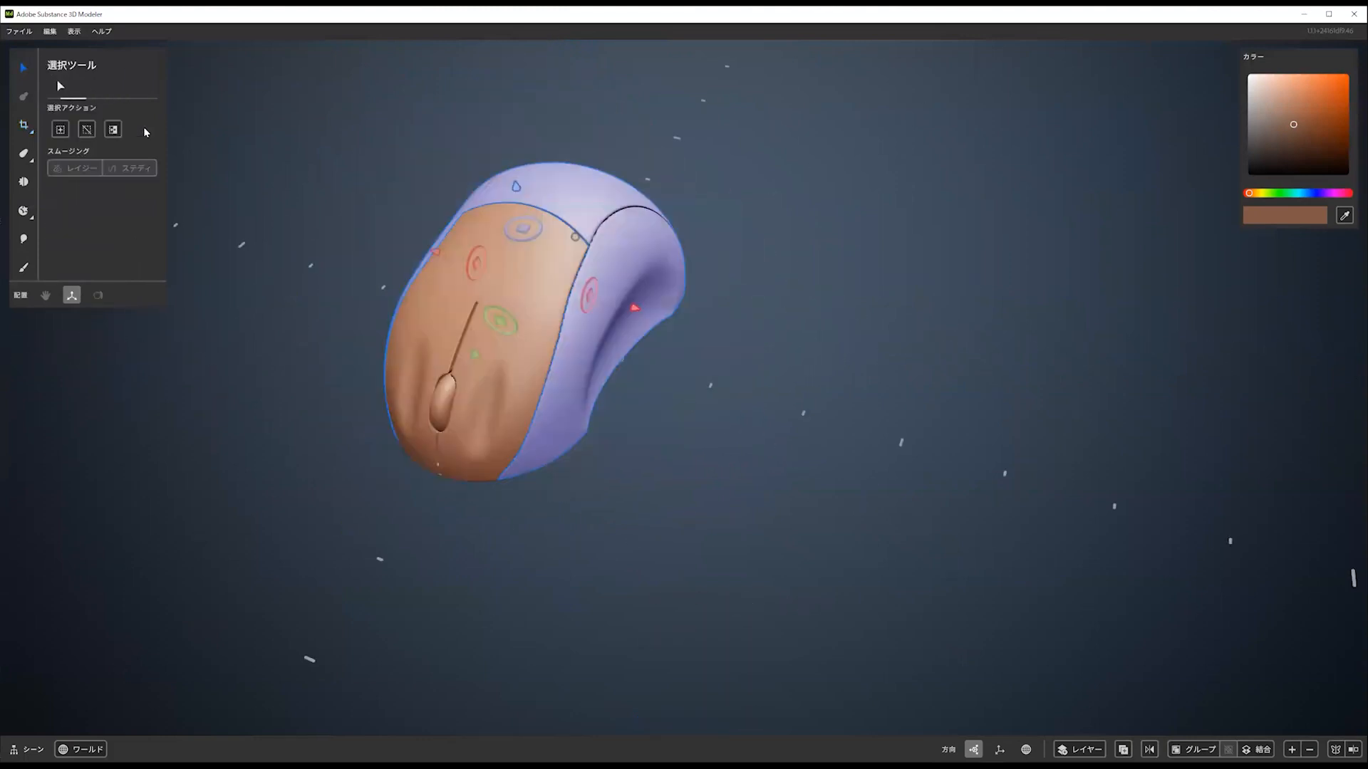
{"action": "left_click", "coordinate": [549, 285]}
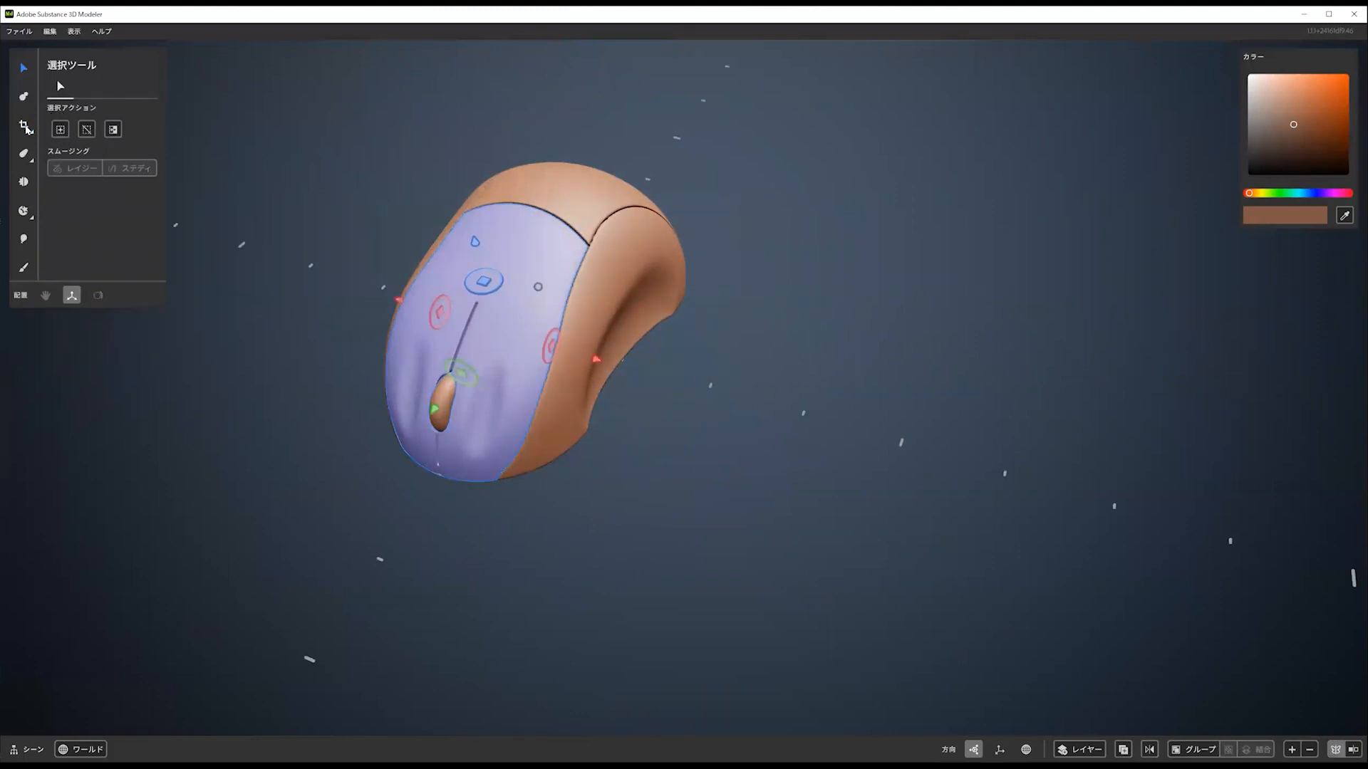
{"action": "left_click", "coordinate": [26, 127]}
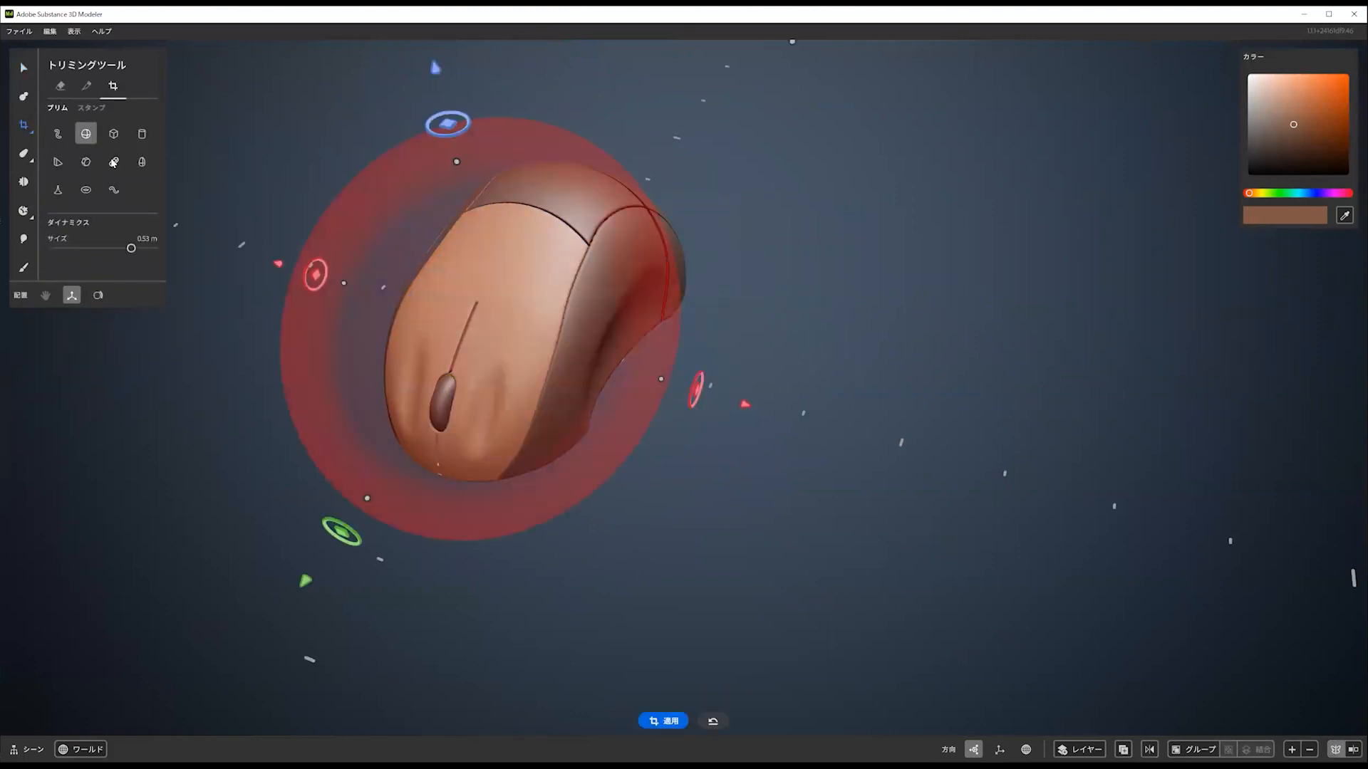
{"action": "left_click", "coordinate": [114, 162]}
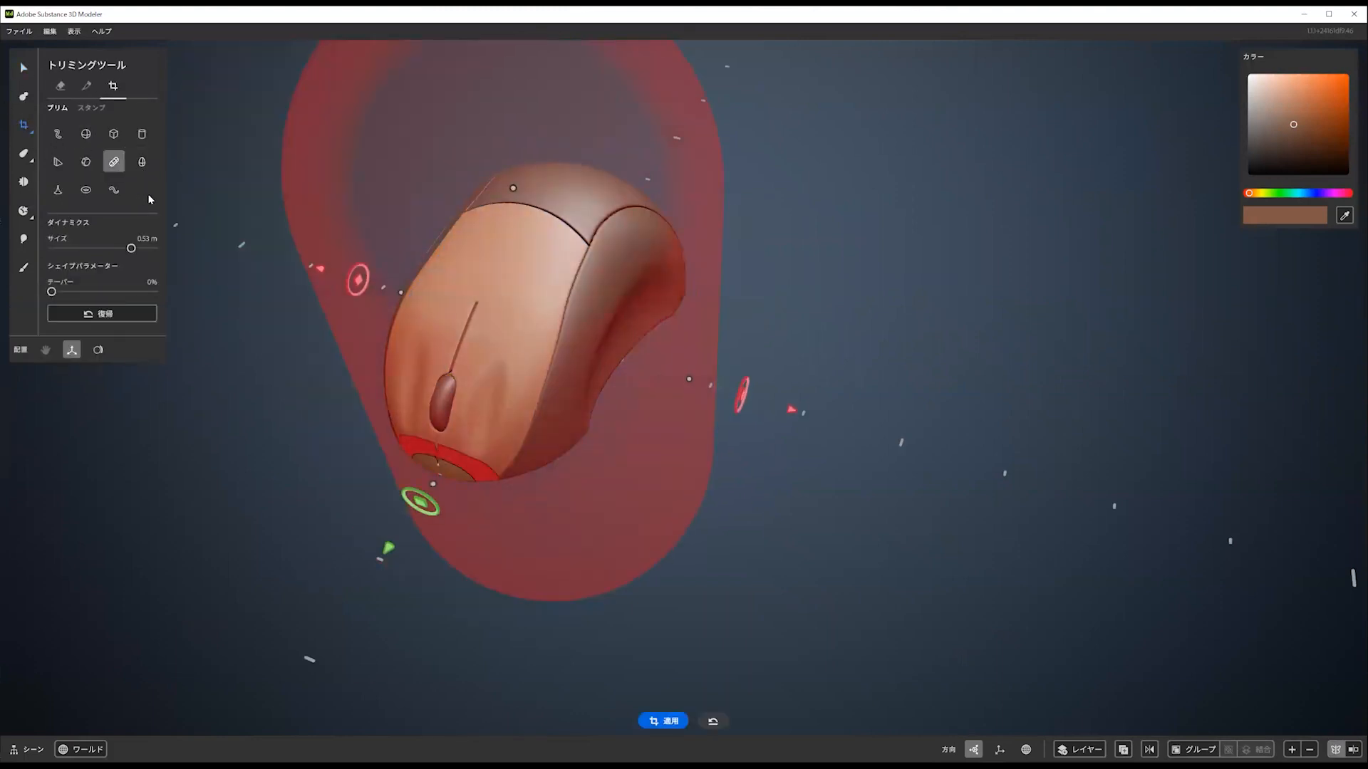
{"action": "left_click", "coordinate": [114, 161]}
{"action": "left_click_drag", "start_coordinate": [427, 402], "coordinate": [591, 386], "text": "alt"}
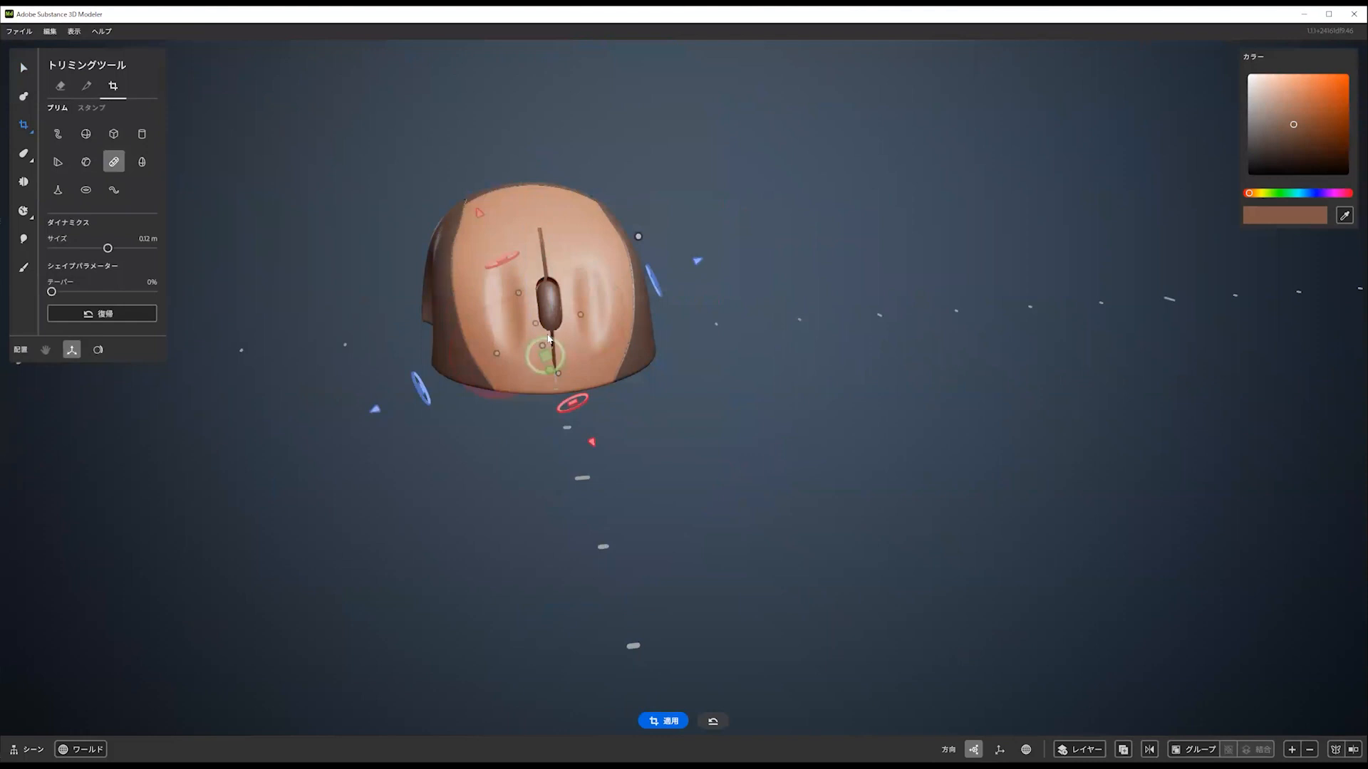
Shrink the capsule to about 1.34 cm and place it crosswise on the rear centre of the top panel
{"action": "left_click_drag", "start_coordinate": [548, 339], "coordinate": [562, 352]}
{"action": "left_click_drag", "start_coordinate": [655, 328], "coordinate": [492, 303], "text": "alt"}
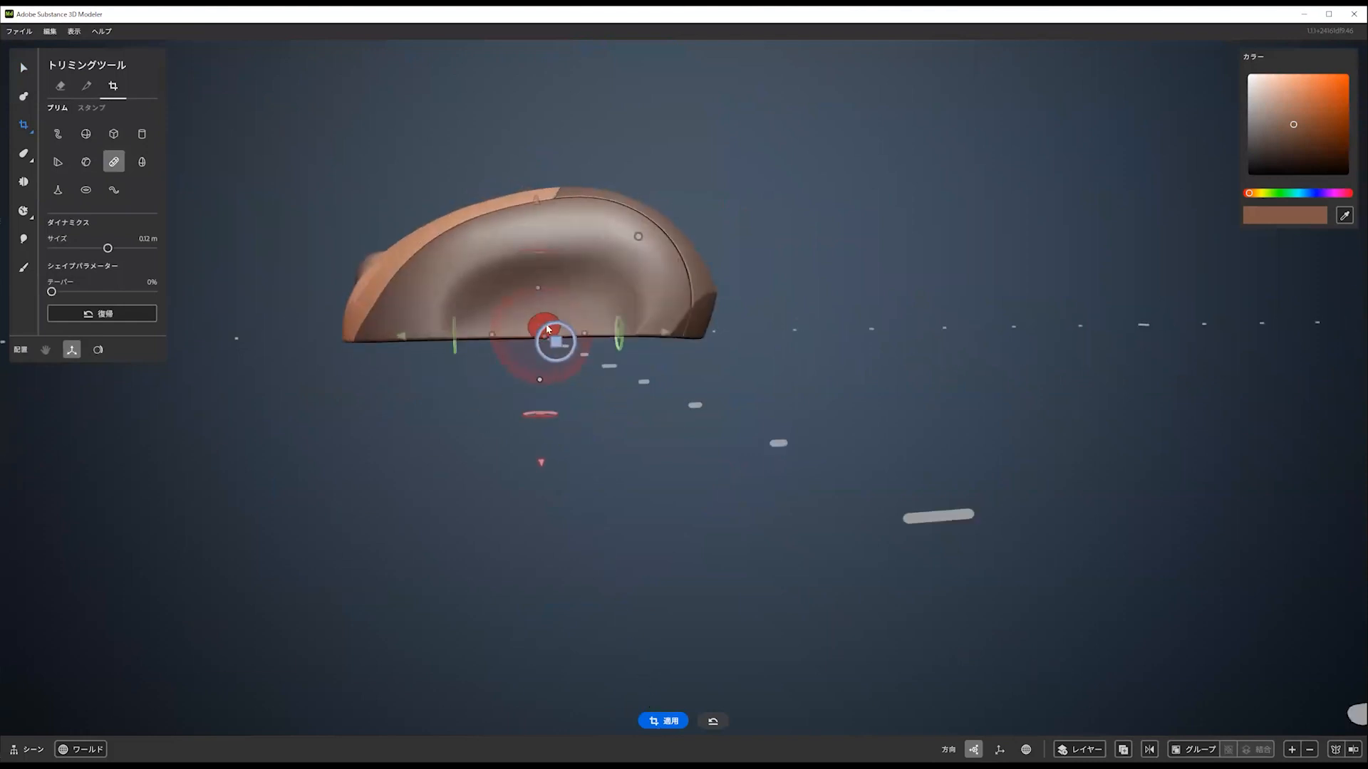
{"action": "left_click_drag", "start_coordinate": [558, 343], "coordinate": [503, 155]}
{"action": "scroll", "coordinate": [530, 169], "scroll_direction": "up", "scroll_amount": 4}
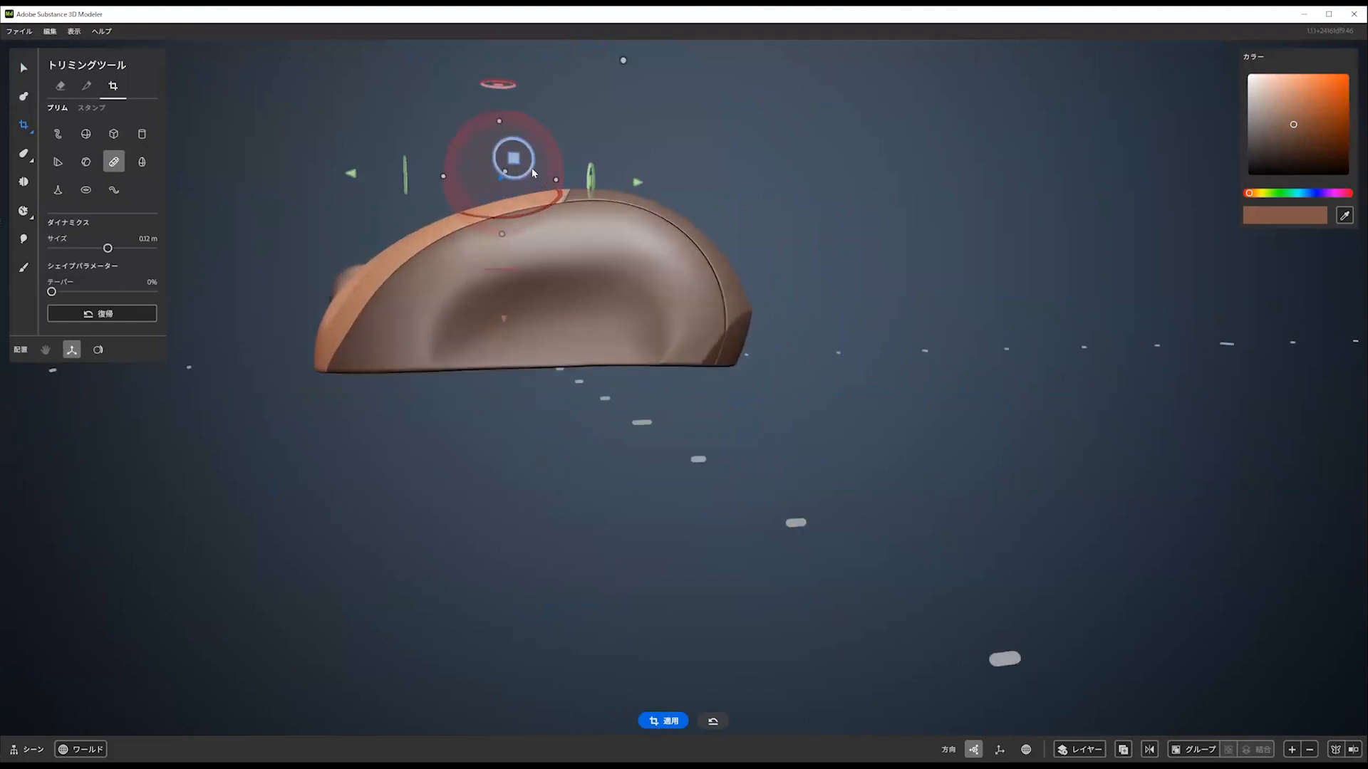
{"action": "middle_click_drag", "start_coordinate": [532, 168], "coordinate": [464, 266], "text": "alt"}
{"action": "left_click_drag", "start_coordinate": [464, 266], "coordinate": [659, 356], "text": "alt"}
{"action": "left_click_drag", "start_coordinate": [598, 92], "coordinate": [442, 151]}
{"action": "left_click_drag", "start_coordinate": [399, 167], "coordinate": [337, 171]}
{"action": "right_click_drag", "start_coordinate": [337, 171], "coordinate": [545, 158], "text": "alt"}
{"action": "left_click_drag", "start_coordinate": [373, 188], "coordinate": [528, 292]}
Try to crop the top panel with the small capsule and undo the crop
{"action": "key", "text": "Return"}
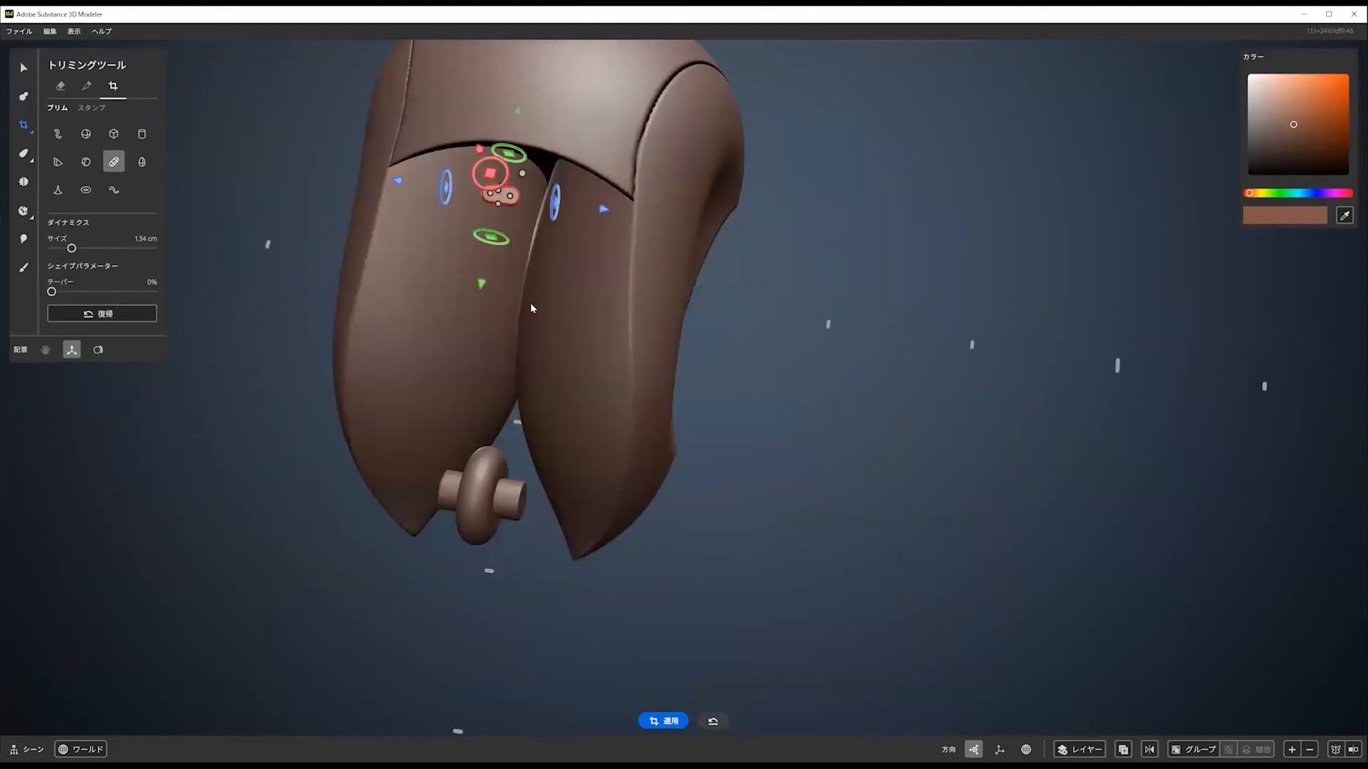
{"action": "key", "text": "ctrl+z"}
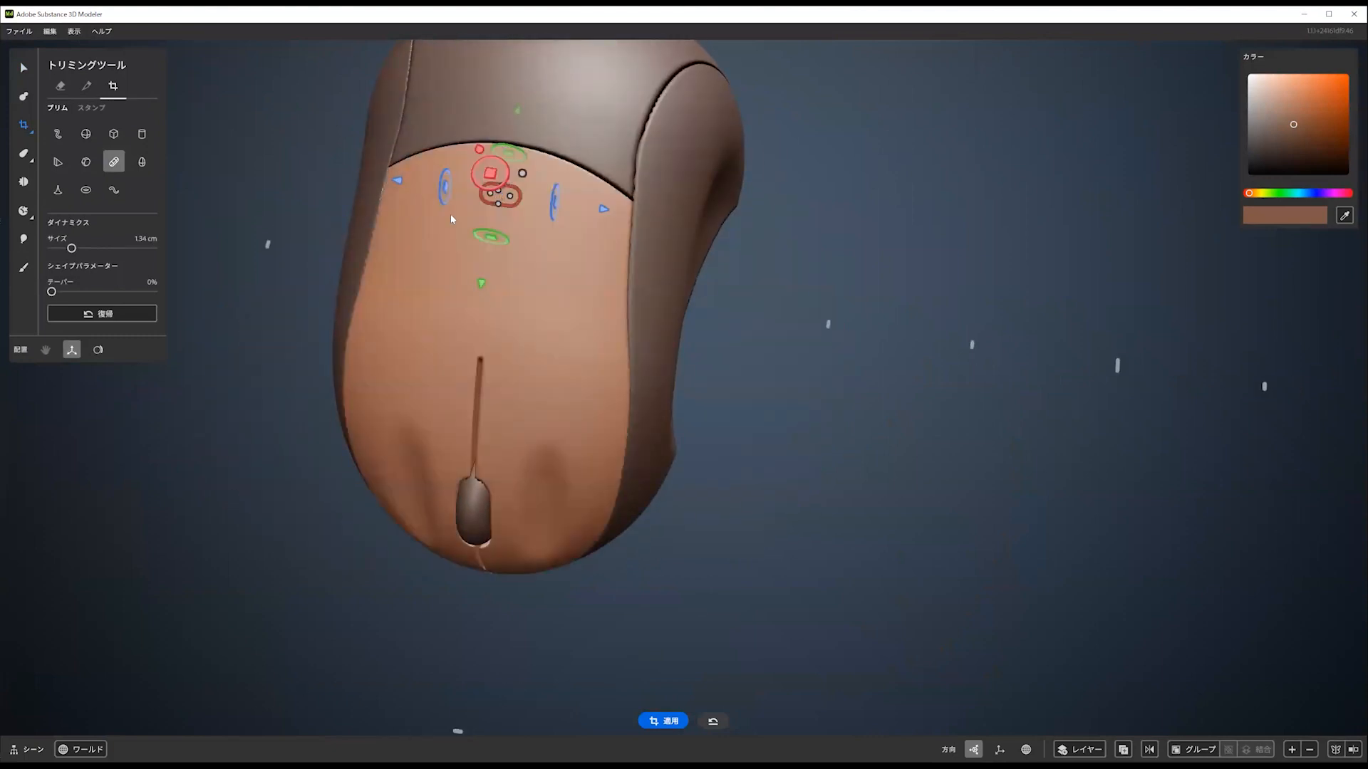
Use the 1.34 cm capsule as an eraser and carve a small recess into the front of the mouse's underside
{"action": "left_click", "coordinate": [61, 87]}
{"action": "mouse_move", "coordinate": [674, 242]}
{"action": "left_mouse_down", "text": "alt"}
{"action": "mouse_move", "coordinate": [664, 223]}
{"action": "mouse_move", "coordinate": [665, 236]}
{"action": "mouse_move", "coordinate": [502, 175]}
{"action": "mouse_move", "coordinate": [622, 190]}
{"action": "mouse_move", "coordinate": [654, 175]}
{"action": "mouse_move", "coordinate": [672, 201]}
{"action": "mouse_move", "coordinate": [633, 208]}
{"action": "mouse_move", "coordinate": [586, 319]}
{"action": "mouse_move", "coordinate": [556, 352]}
{"action": "mouse_move", "coordinate": [520, 363]}
{"action": "mouse_move", "coordinate": [457, 232]}
{"action": "left_mouse_up", "text": "alt"}
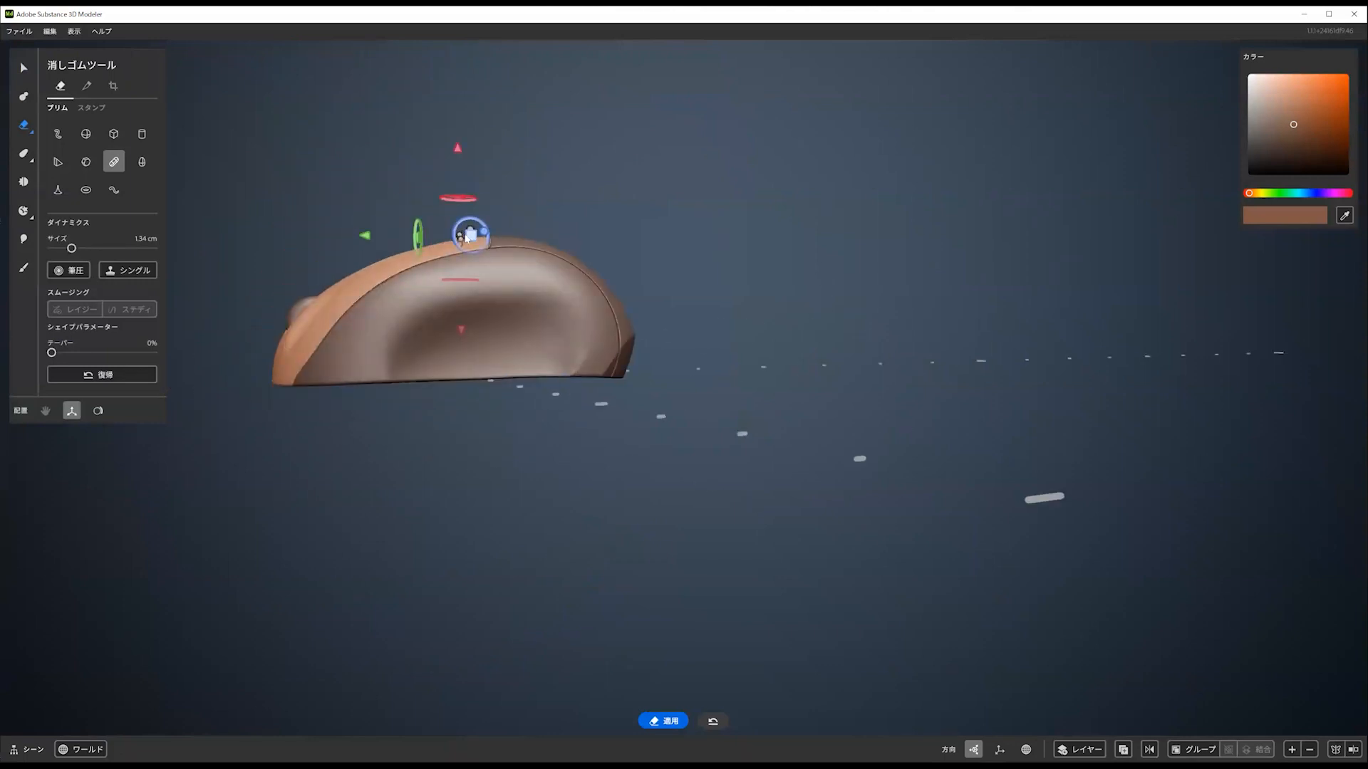
{"action": "mouse_move", "coordinate": [353, 414]}
{"action": "left_mouse_down", "text": "alt"}
{"action": "mouse_move", "coordinate": [513, 229]}
{"action": "mouse_move", "coordinate": [300, 330]}
{"action": "left_mouse_up", "text": "alt"}
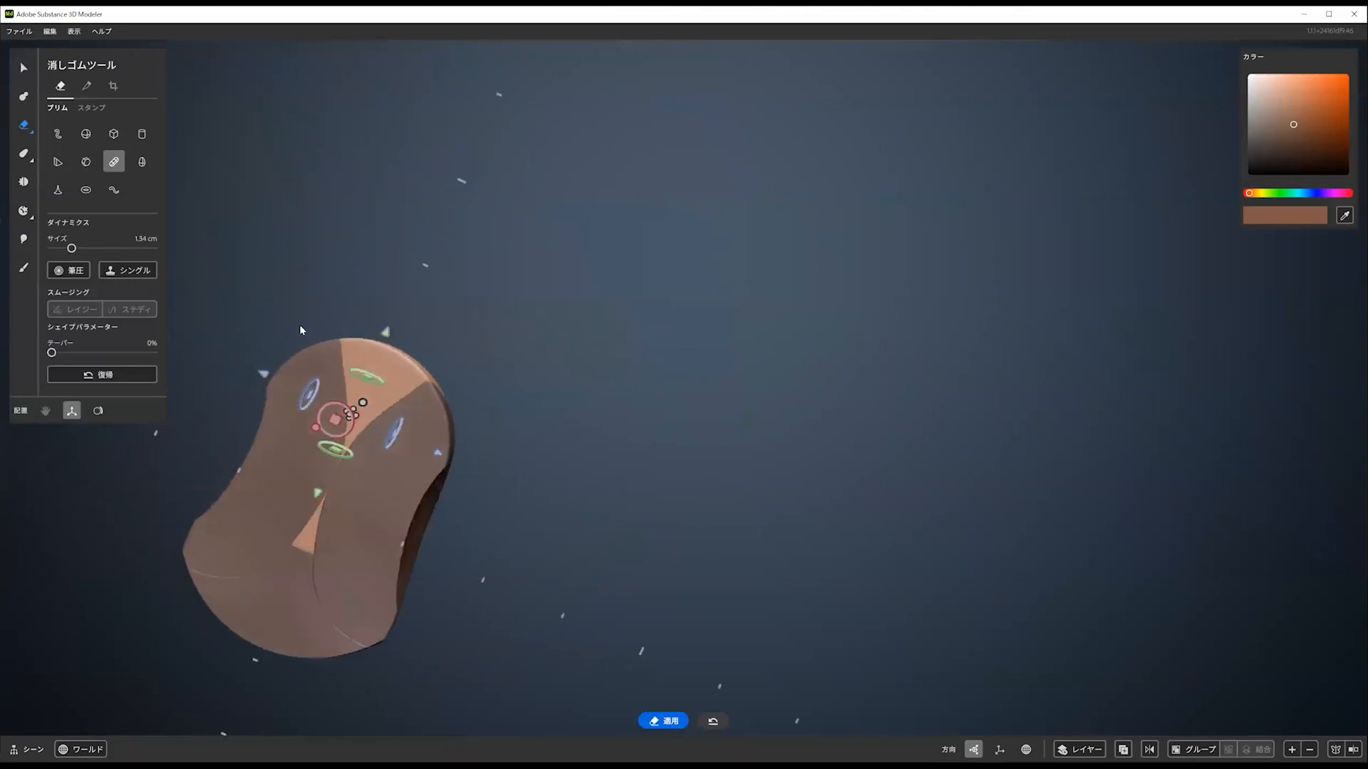
{"action": "right_click_drag", "start_coordinate": [300, 327], "coordinate": [445, 353], "text": "alt"}
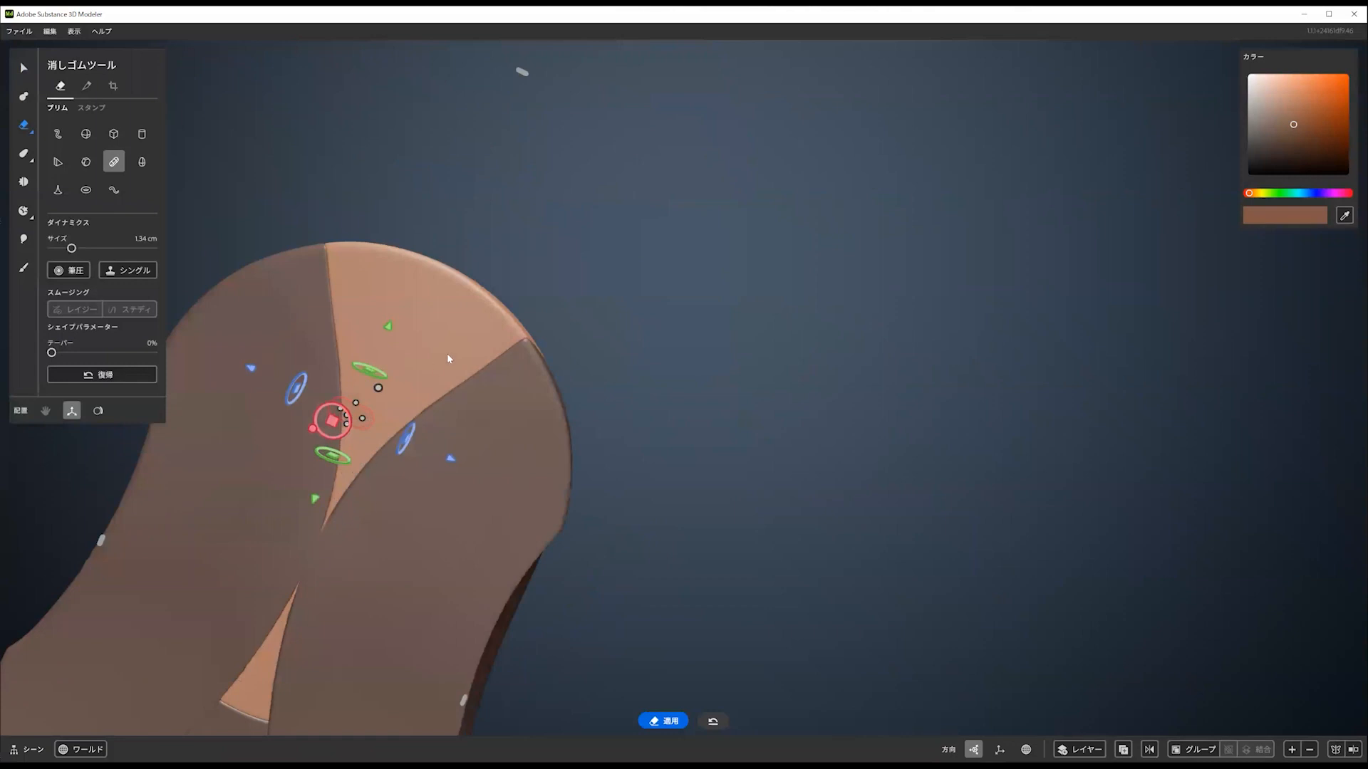
{"action": "mouse_move", "coordinate": [448, 359]}
{"action": "left_mouse_down", "text": "alt"}
{"action": "mouse_move", "coordinate": [453, 379]}
{"action": "mouse_move", "coordinate": [371, 388]}
{"action": "left_mouse_up", "text": "alt"}
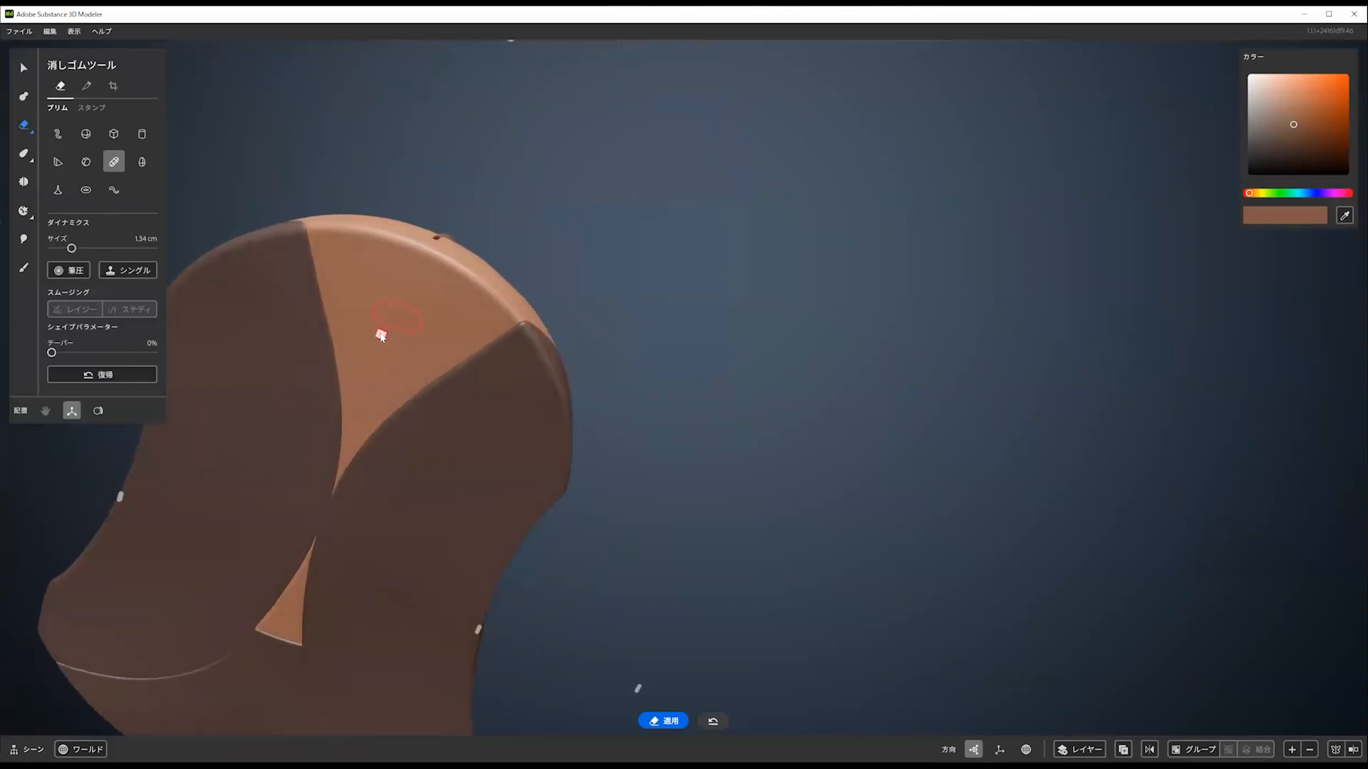
{"action": "mouse_move", "coordinate": [381, 337]}
{"action": "left_mouse_down", "text": "alt"}
{"action": "mouse_move", "coordinate": [339, 338]}
{"action": "mouse_move", "coordinate": [406, 289]}
{"action": "mouse_move", "coordinate": [360, 362]}
{"action": "mouse_move", "coordinate": [369, 421]}
{"action": "left_mouse_up", "text": "alt"}
{"action": "left_click_drag", "start_coordinate": [350, 307], "coordinate": [361, 220]}
{"action": "left_click_drag", "start_coordinate": [354, 323], "coordinate": [424, 214], "text": "alt"}
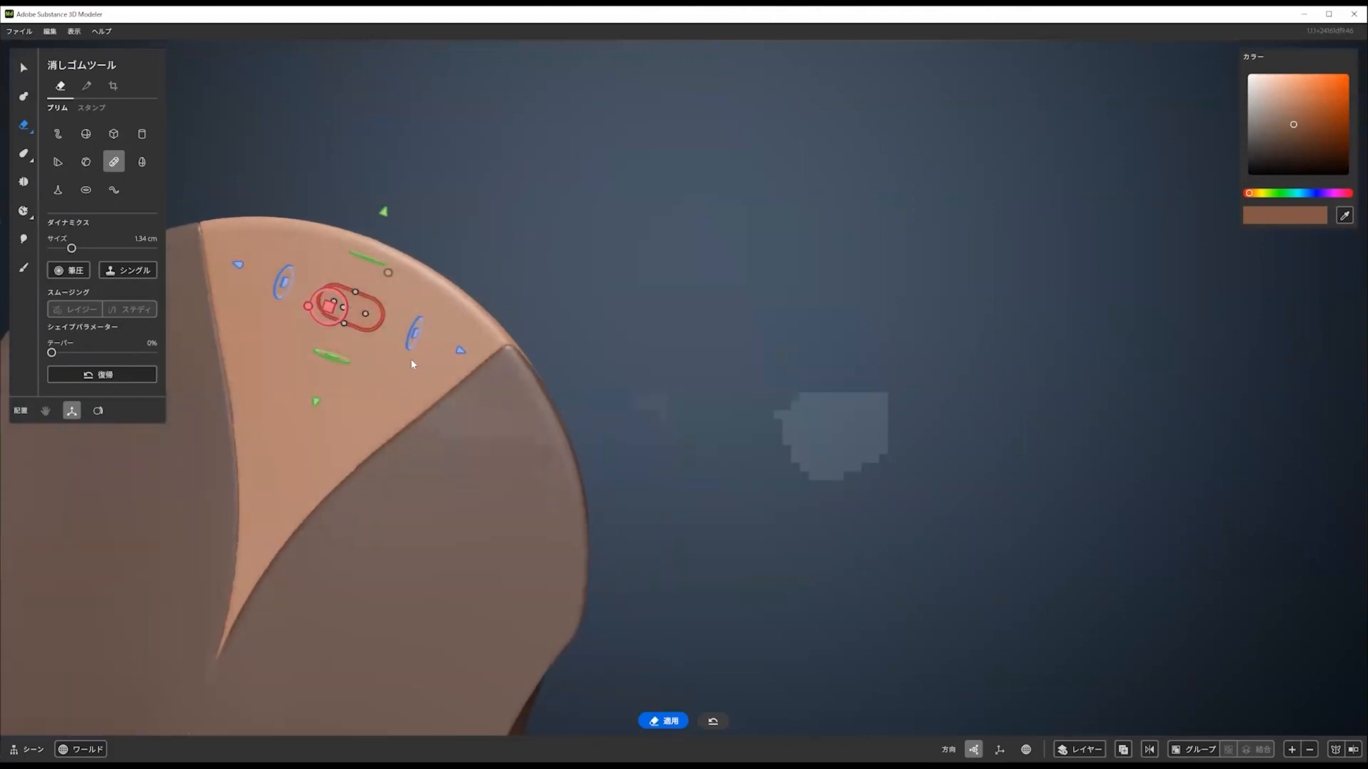
{"action": "left_click_drag", "start_coordinate": [386, 342], "coordinate": [499, 442], "text": "alt"}
{"action": "left_click", "coordinate": [26, 69]}
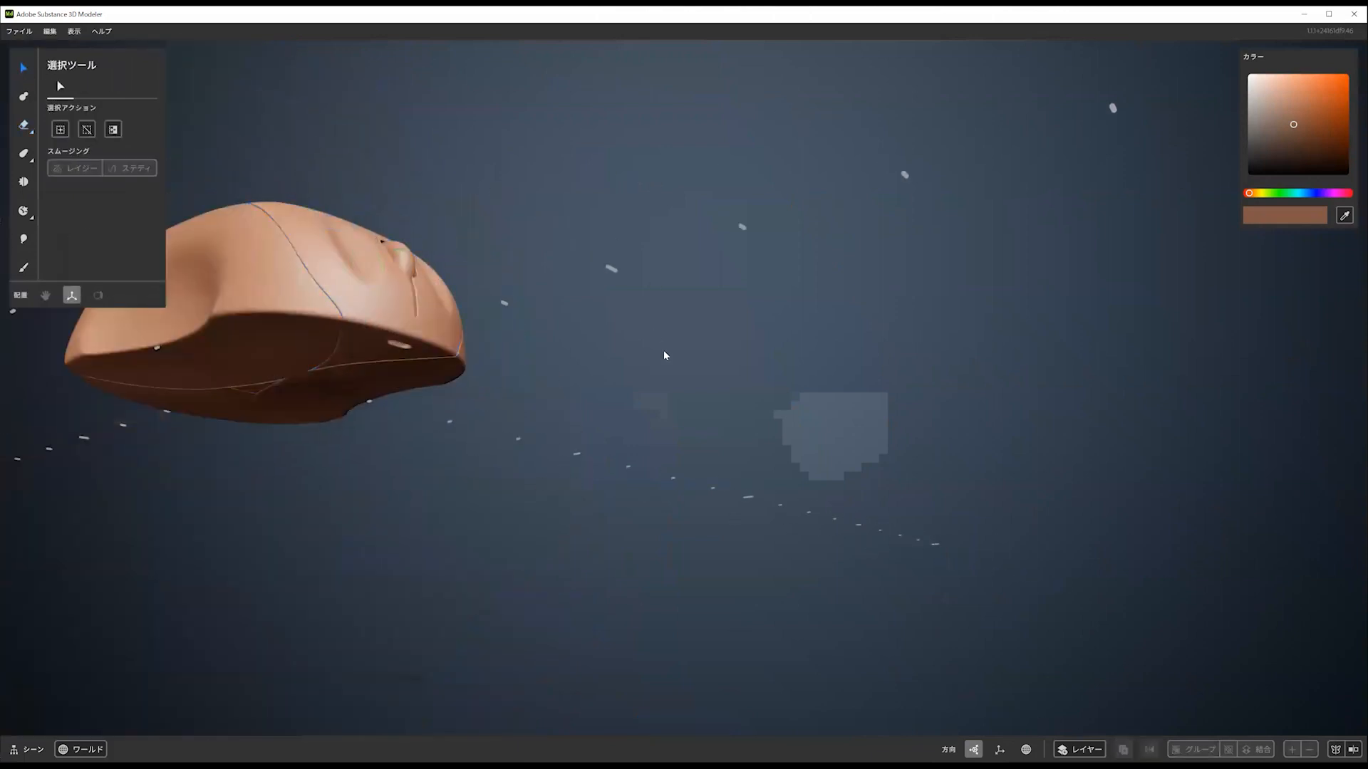
{"action": "mouse_move", "coordinate": [527, 385]}
{"action": "left_mouse_down", "text": "alt"}
{"action": "mouse_move", "coordinate": [586, 336]}
{"action": "mouse_move", "coordinate": [855, 404]}
{"action": "mouse_move", "coordinate": [1016, 473]}
{"action": "mouse_move", "coordinate": [885, 513]}
{"action": "mouse_move", "coordinate": [821, 428]}
{"action": "mouse_move", "coordinate": [879, 433]}
{"action": "mouse_move", "coordinate": [867, 403]}
{"action": "mouse_move", "coordinate": [879, 409]}
{"action": "mouse_move", "coordinate": [827, 406]}
{"action": "mouse_move", "coordinate": [834, 397]}
{"action": "mouse_move", "coordinate": [862, 427]}
{"action": "mouse_move", "coordinate": [886, 406]}
{"action": "left_mouse_up", "text": "alt"}
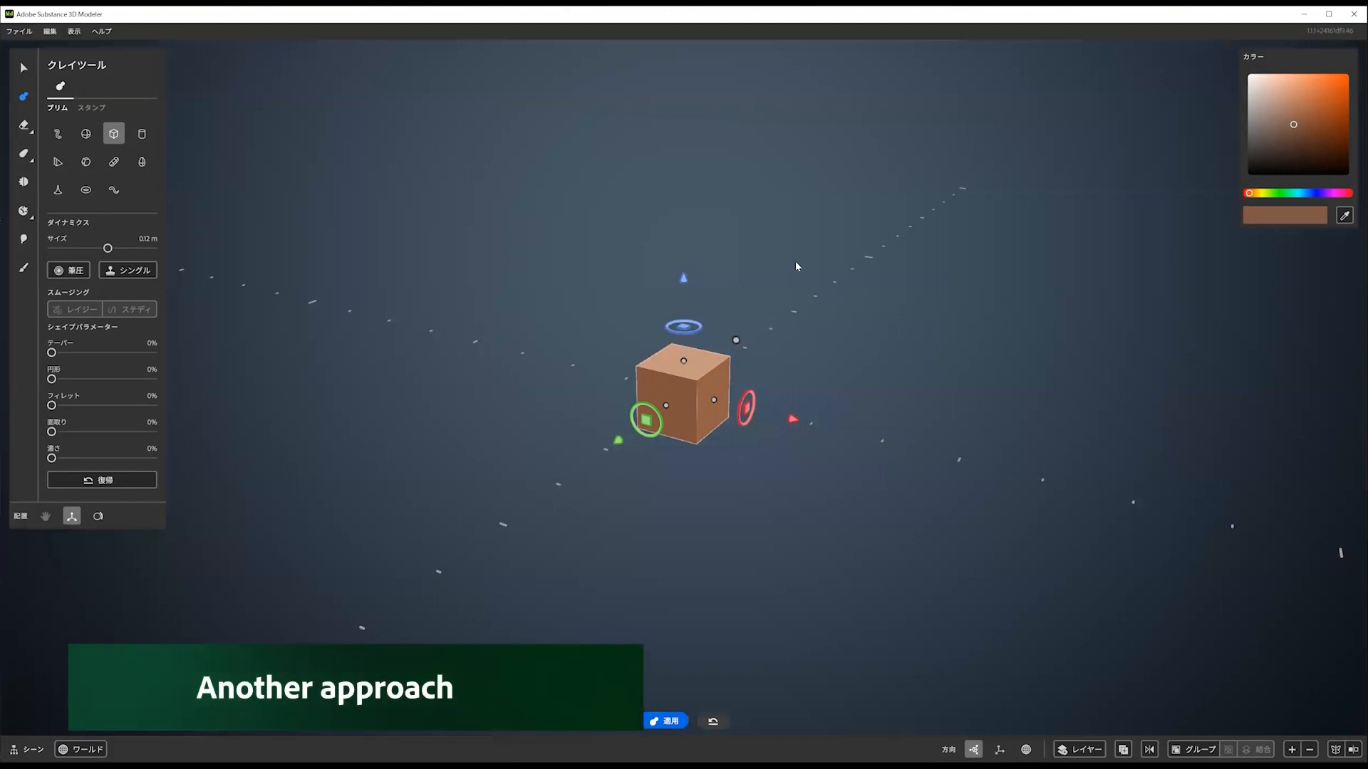
Start a new model with a clay sphere enlarged to about 0.28 m
{"action": "left_click_drag", "start_coordinate": [799, 276], "coordinate": [773, 285], "text": "alt"}
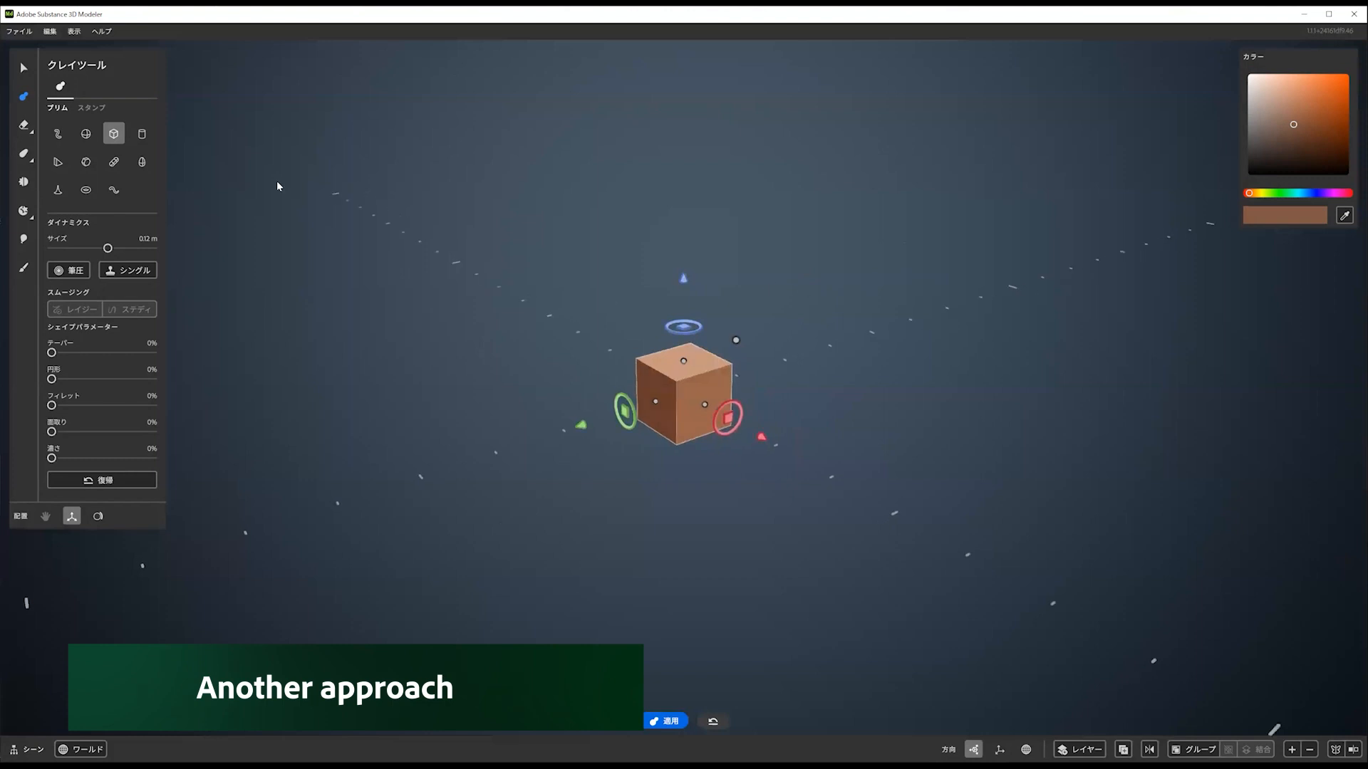
{"action": "left_click", "coordinate": [86, 134]}
{"action": "scroll", "coordinate": [767, 363], "scroll_direction": "up", "scroll_amount": 3}
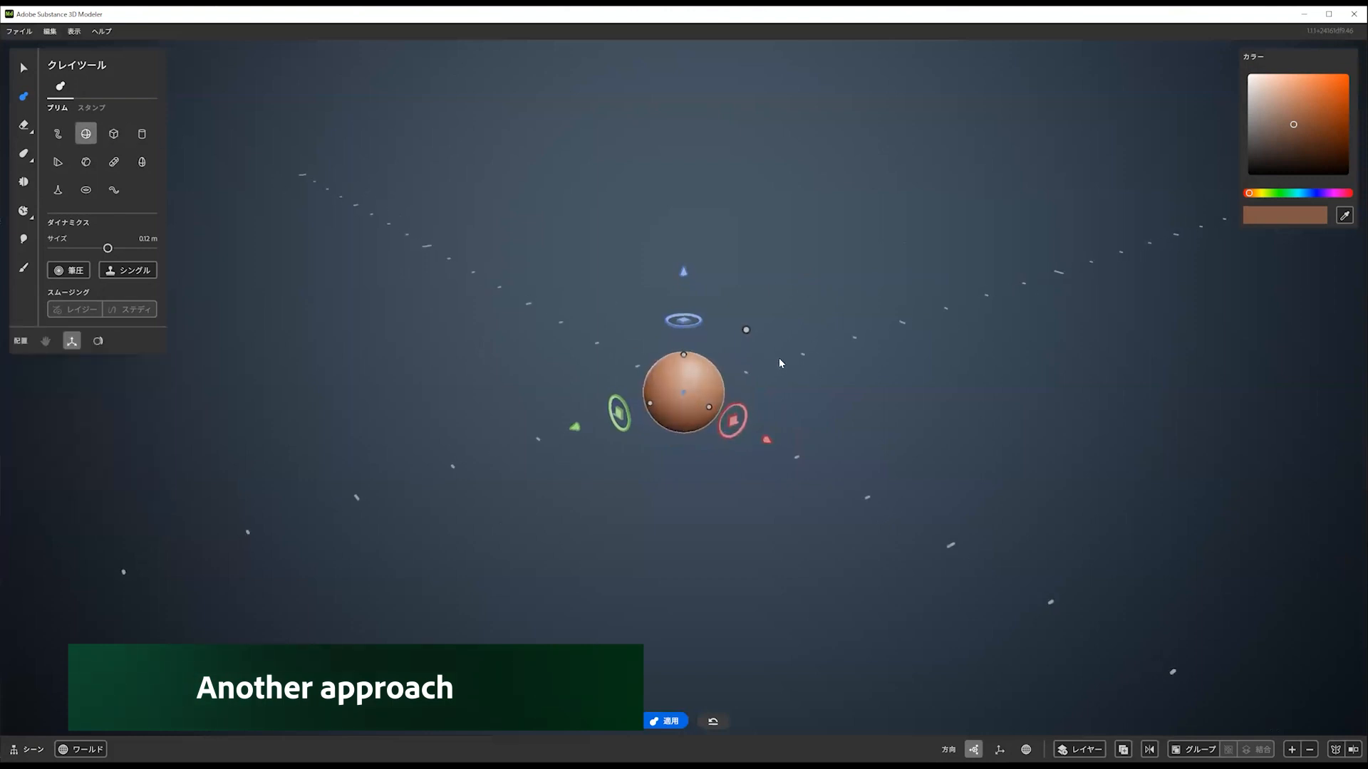
{"action": "left_click_drag", "start_coordinate": [751, 325], "coordinate": [865, 274]}
Apply the clay sphere and create a new layer for the next shape
{"action": "left_click_drag", "start_coordinate": [809, 324], "coordinate": [779, 335], "text": "alt"}
{"action": "right_click", "coordinate": [831, 338]}
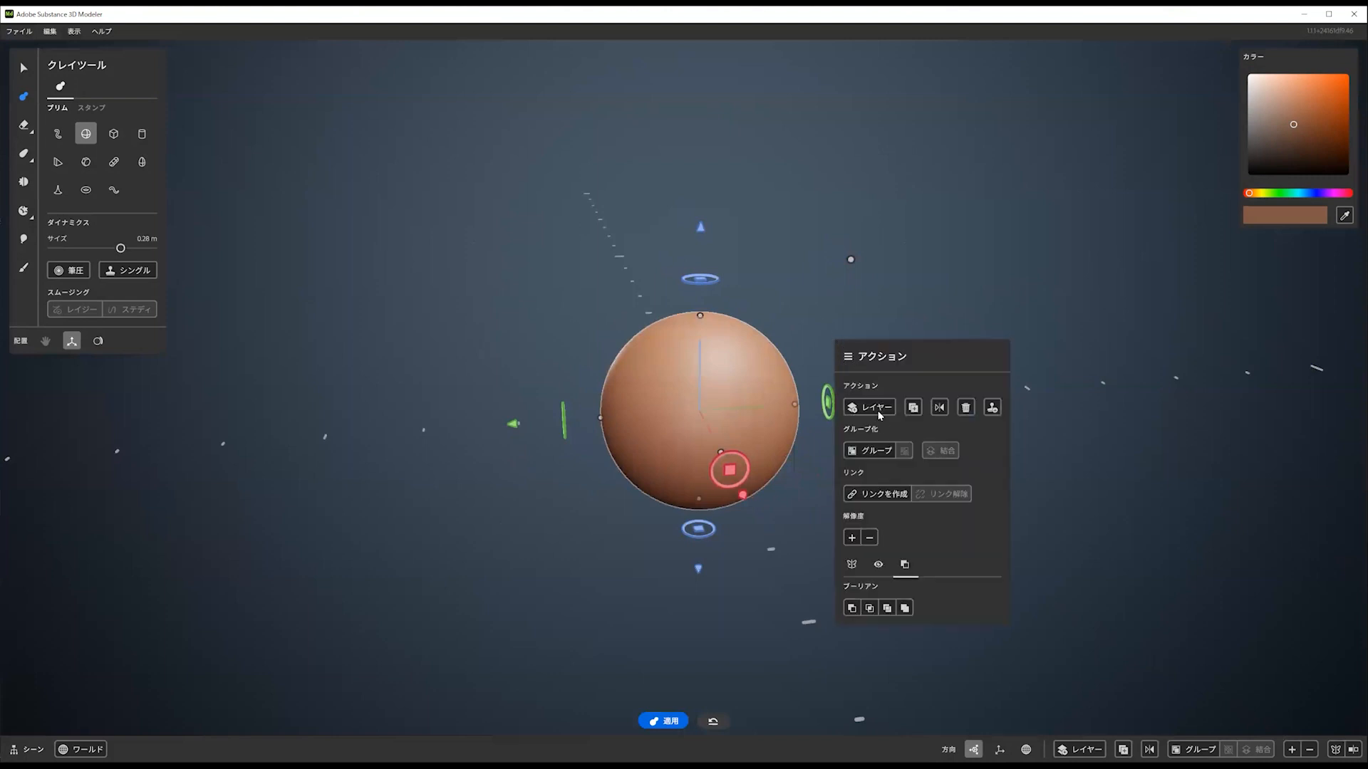
{"action": "left_click", "coordinate": [834, 333]}
{"action": "left_click_drag", "start_coordinate": [835, 332], "coordinate": [841, 359], "text": "alt"}
{"action": "right_click", "coordinate": [833, 328]}
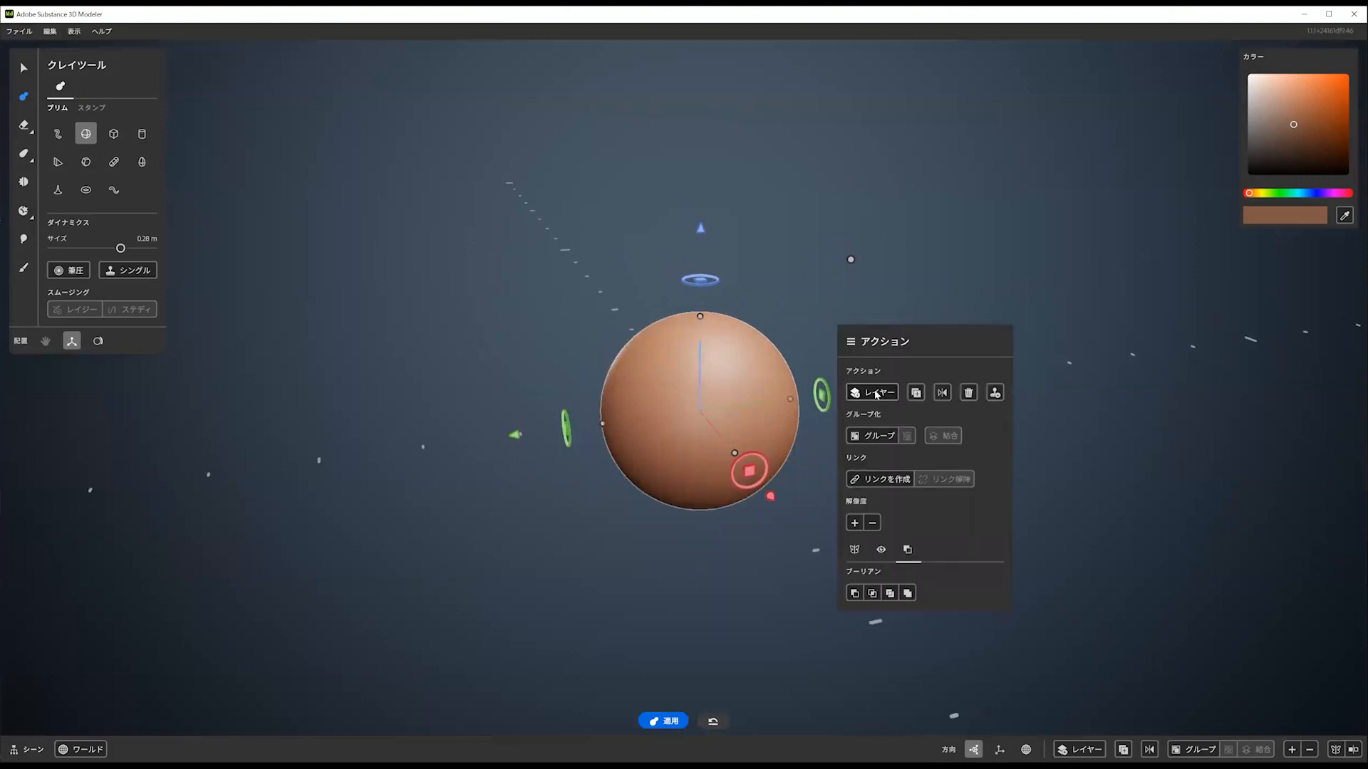
{"action": "left_click", "coordinate": [876, 394]}
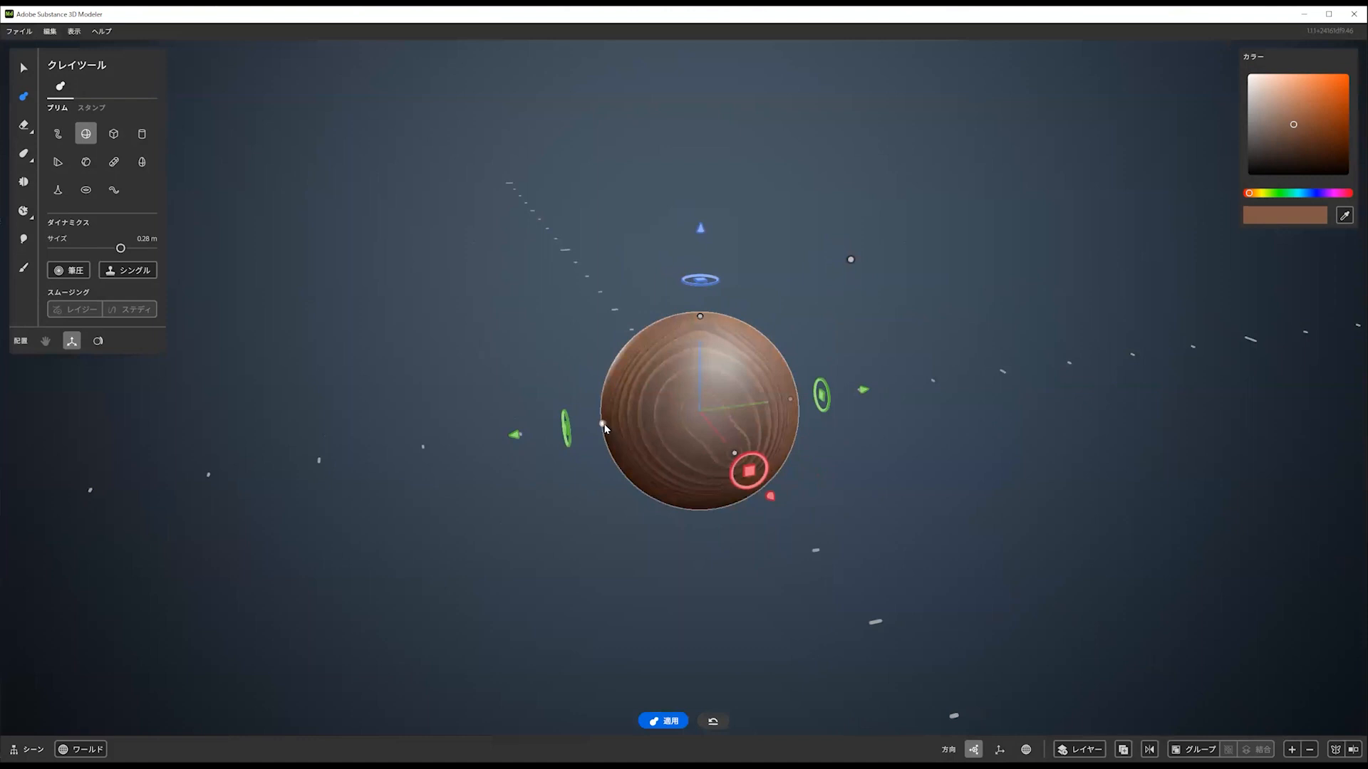
Stretch the next clay sphere into an ellipsoid about 0.47 m long and place it beside the first sphere
{"action": "left_click_drag", "start_coordinate": [604, 427], "coordinate": [533, 436]}
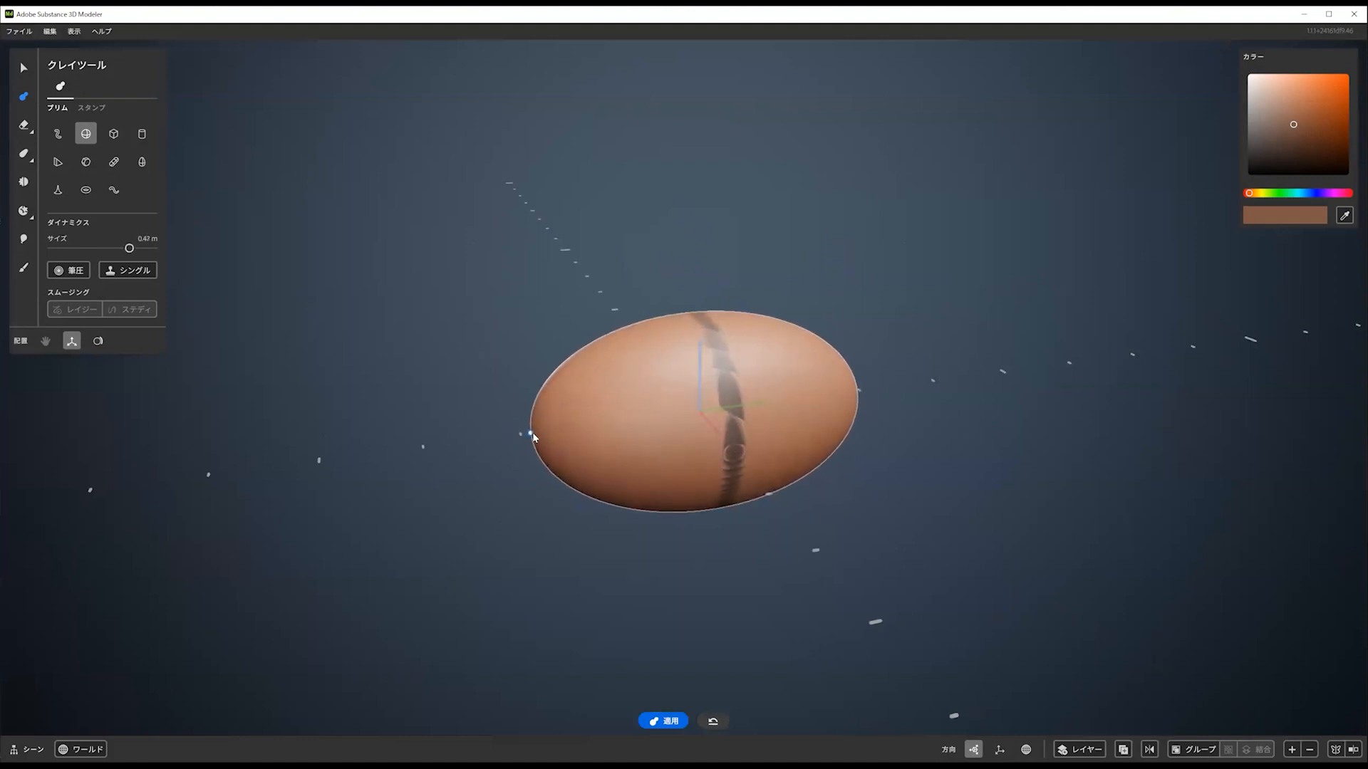
{"action": "left_click_drag", "start_coordinate": [650, 393], "coordinate": [794, 411], "text": "alt"}
{"action": "left_click_drag", "start_coordinate": [989, 429], "coordinate": [637, 431]}
{"action": "middle_click_drag", "start_coordinate": [630, 460], "coordinate": [703, 462], "text": "alt"}
{"action": "left_click_drag", "start_coordinate": [702, 462], "coordinate": [705, 476], "text": "alt"}
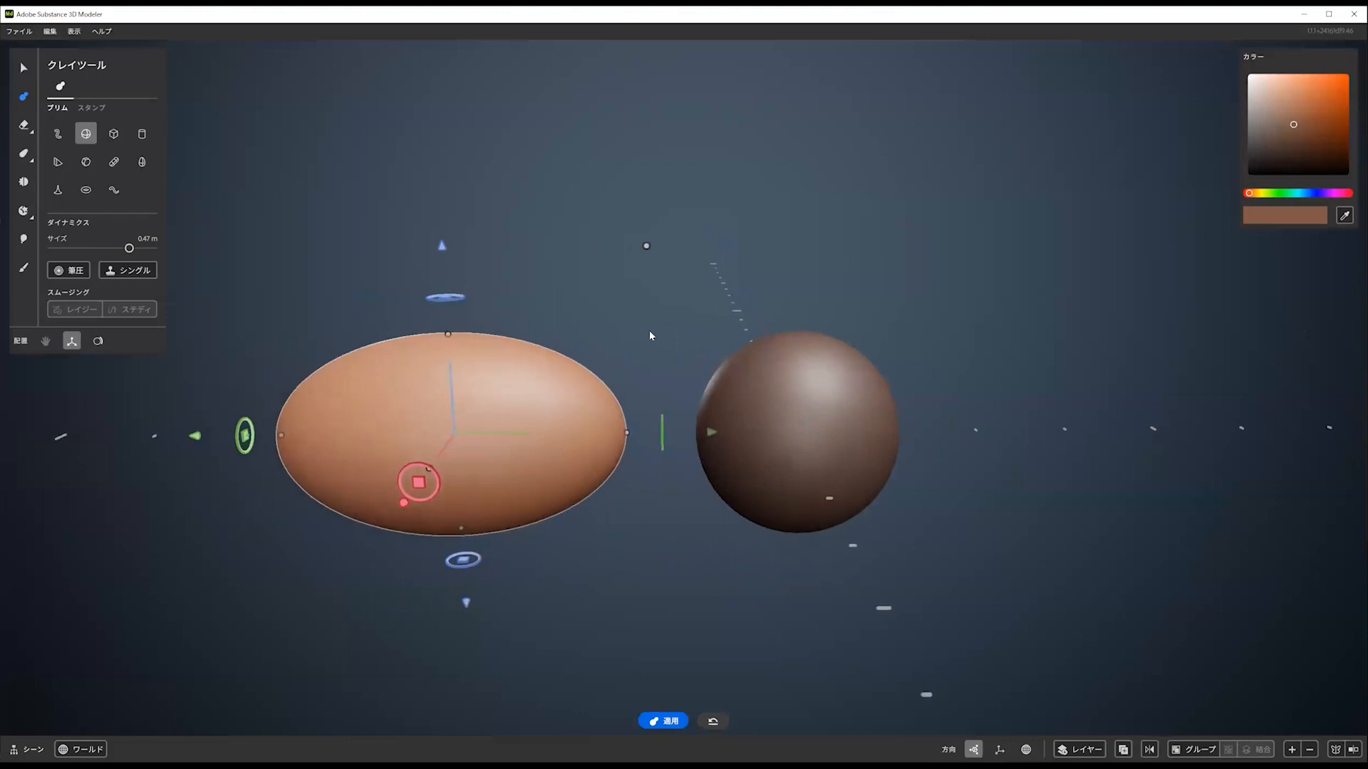
{"action": "middle_click_drag", "start_coordinate": [664, 339], "coordinate": [708, 342], "text": "alt"}
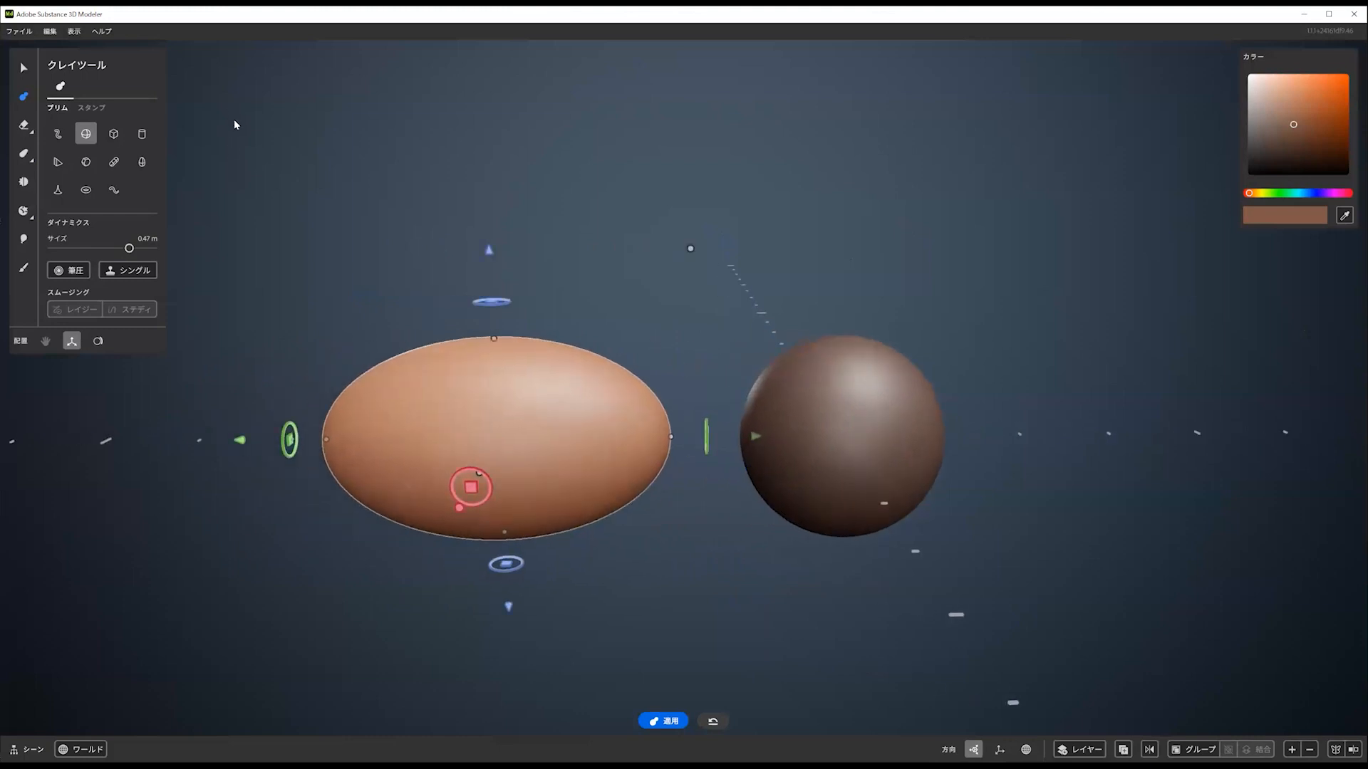
Erase the lower half of the ellipsoid with a box eraser enlarged to about 0.52 m and lowered to the ellipsoid's mid-height
{"action": "left_click", "coordinate": [114, 134]}
{"action": "key", "text": "e"}
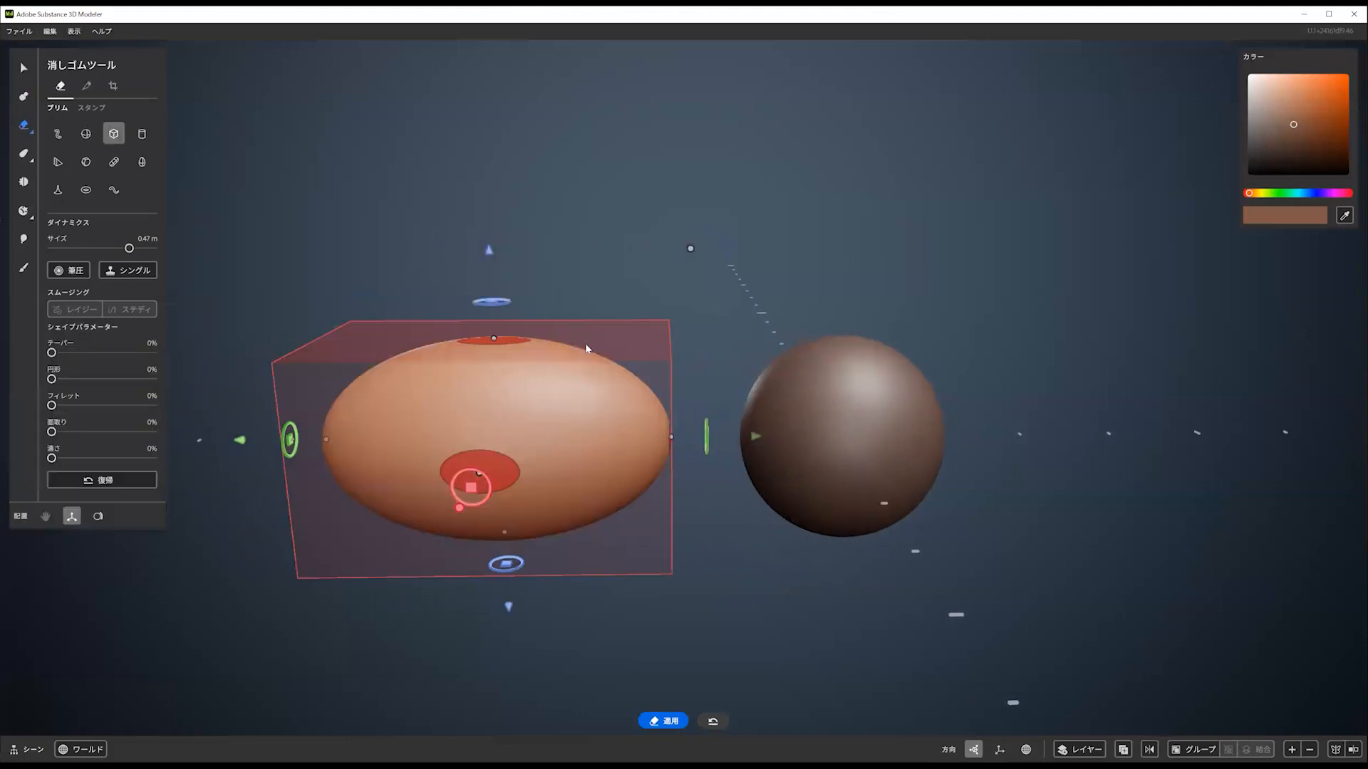
{"action": "middle_click_drag", "start_coordinate": [611, 374], "coordinate": [641, 360], "text": "alt"}
{"action": "mouse_move", "coordinate": [641, 360]}
{"action": "left_mouse_down", "text": "alt"}
{"action": "mouse_move", "coordinate": [712, 394]}
{"action": "mouse_move", "coordinate": [731, 479]}
{"action": "mouse_move", "coordinate": [578, 425]}
{"action": "mouse_move", "coordinate": [584, 439]}
{"action": "left_mouse_up", "text": "alt"}
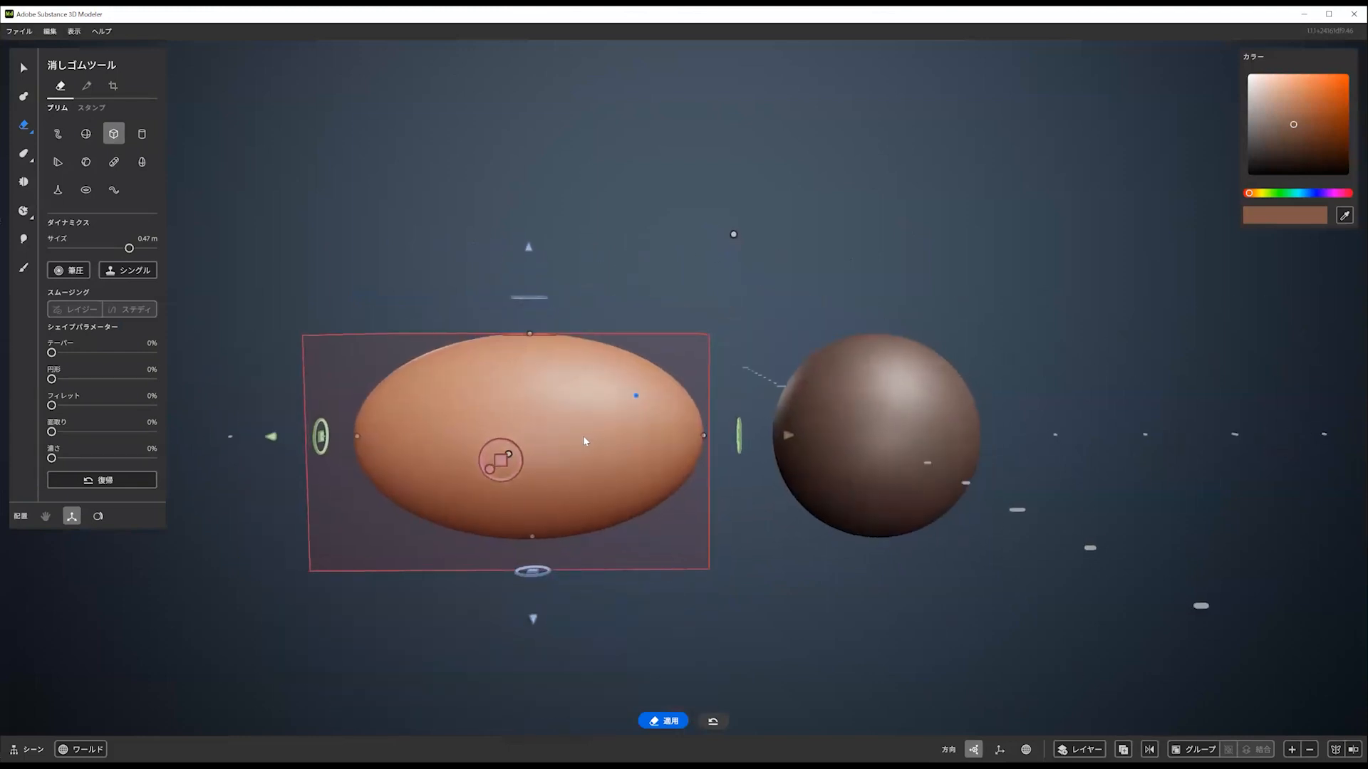
{"action": "left_click_drag", "start_coordinate": [708, 435], "coordinate": [727, 433]}
{"action": "middle_click_drag", "start_coordinate": [622, 436], "coordinate": [714, 374], "text": "alt"}
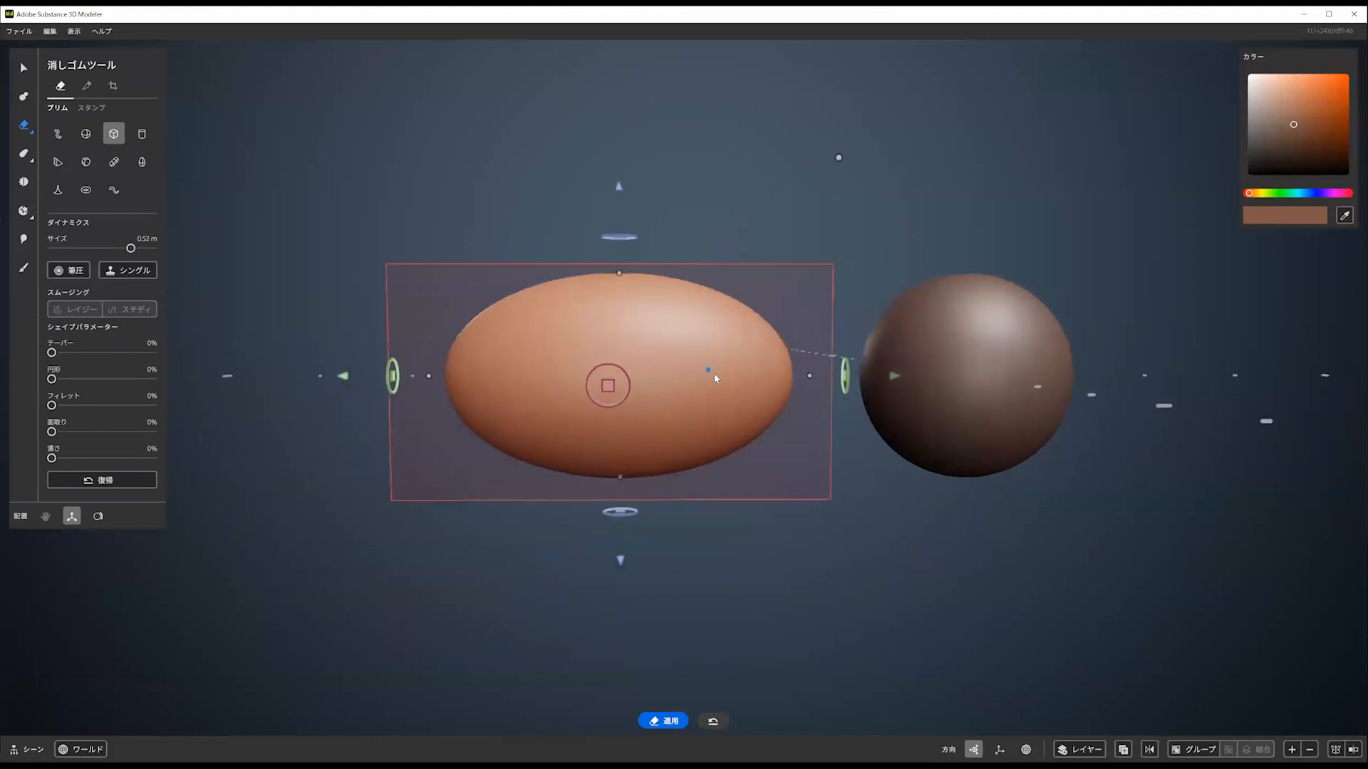
{"action": "left_click_drag", "start_coordinate": [627, 187], "coordinate": [629, 285]}
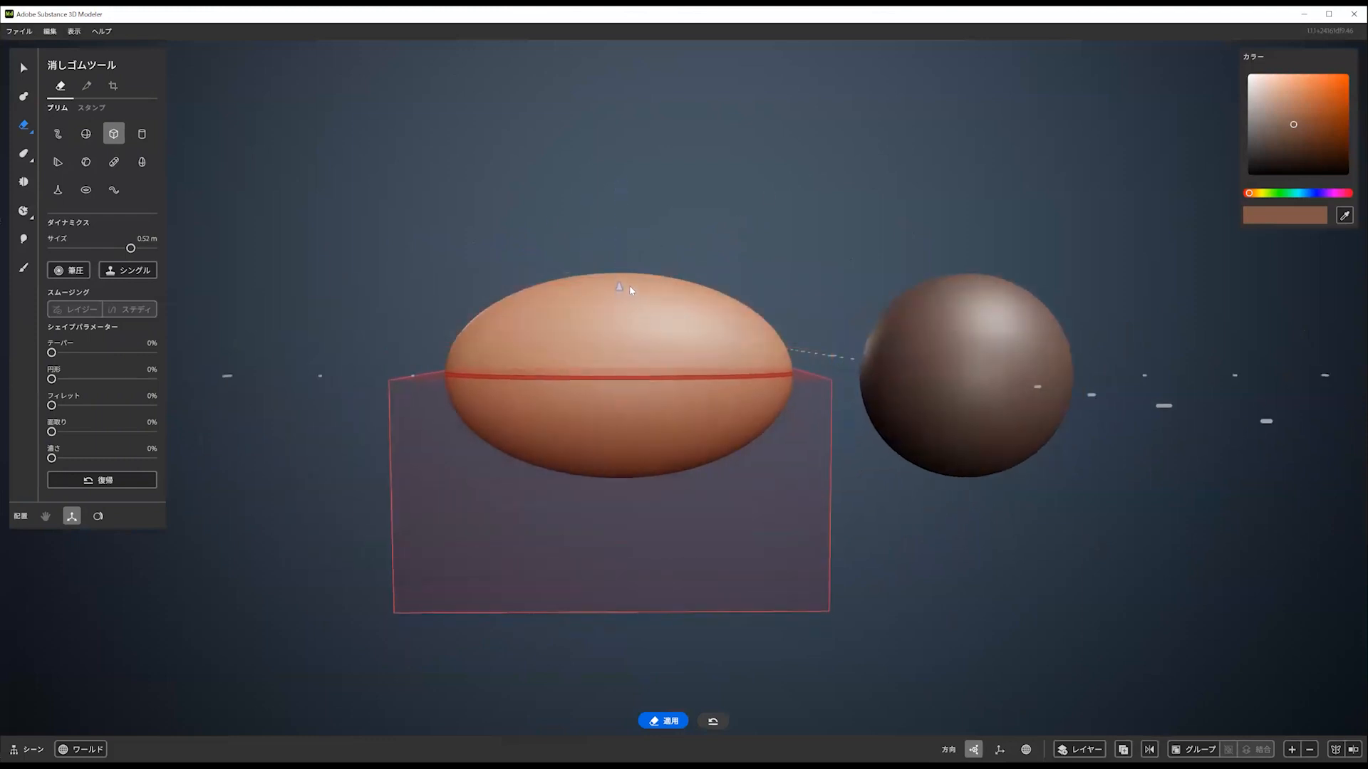
{"action": "left_click_drag", "start_coordinate": [601, 334], "coordinate": [737, 327], "text": "alt"}
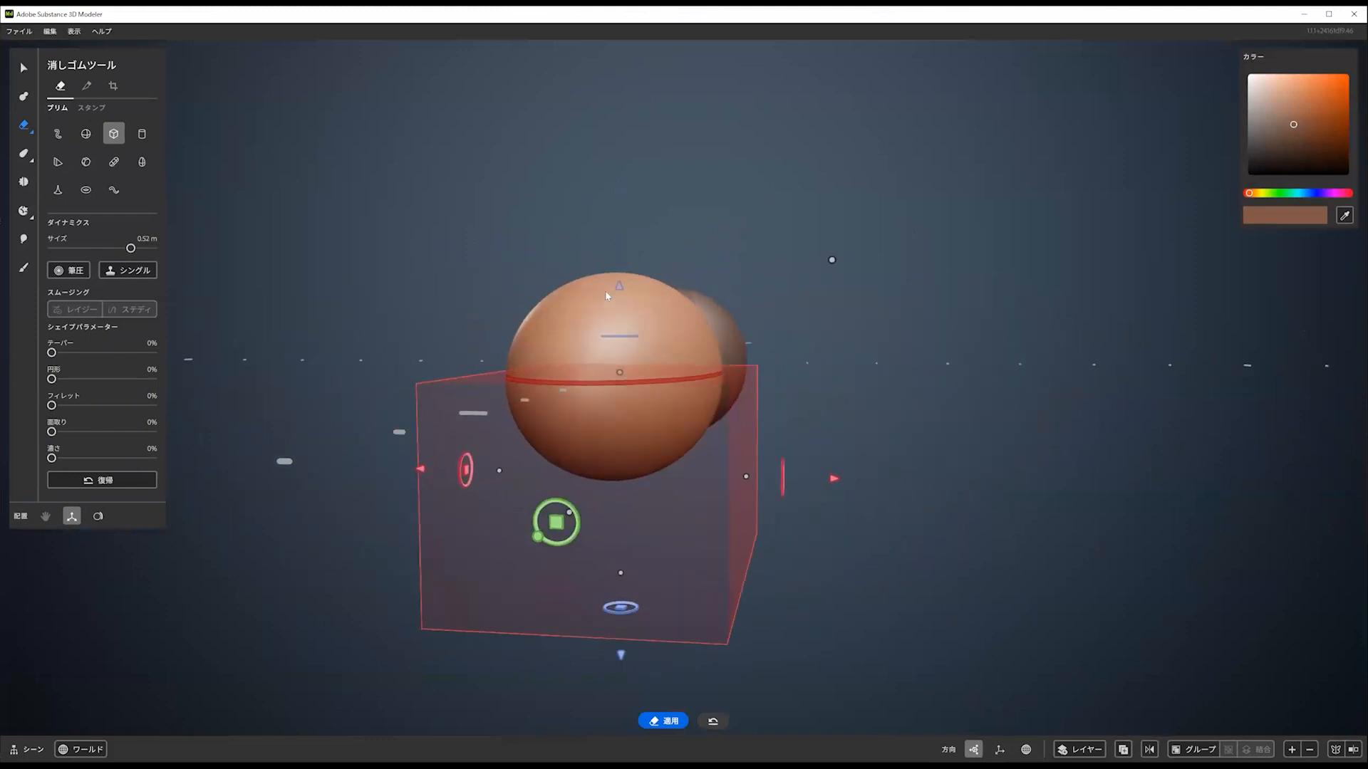
{"action": "mouse_move", "coordinate": [623, 288]}
{"action": "left_mouse_down", "text": "alt"}
{"action": "mouse_move", "coordinate": [608, 307]}
{"action": "mouse_move", "coordinate": [543, 314]}
{"action": "left_mouse_up", "text": "alt"}
{"action": "key", "text": "Return"}
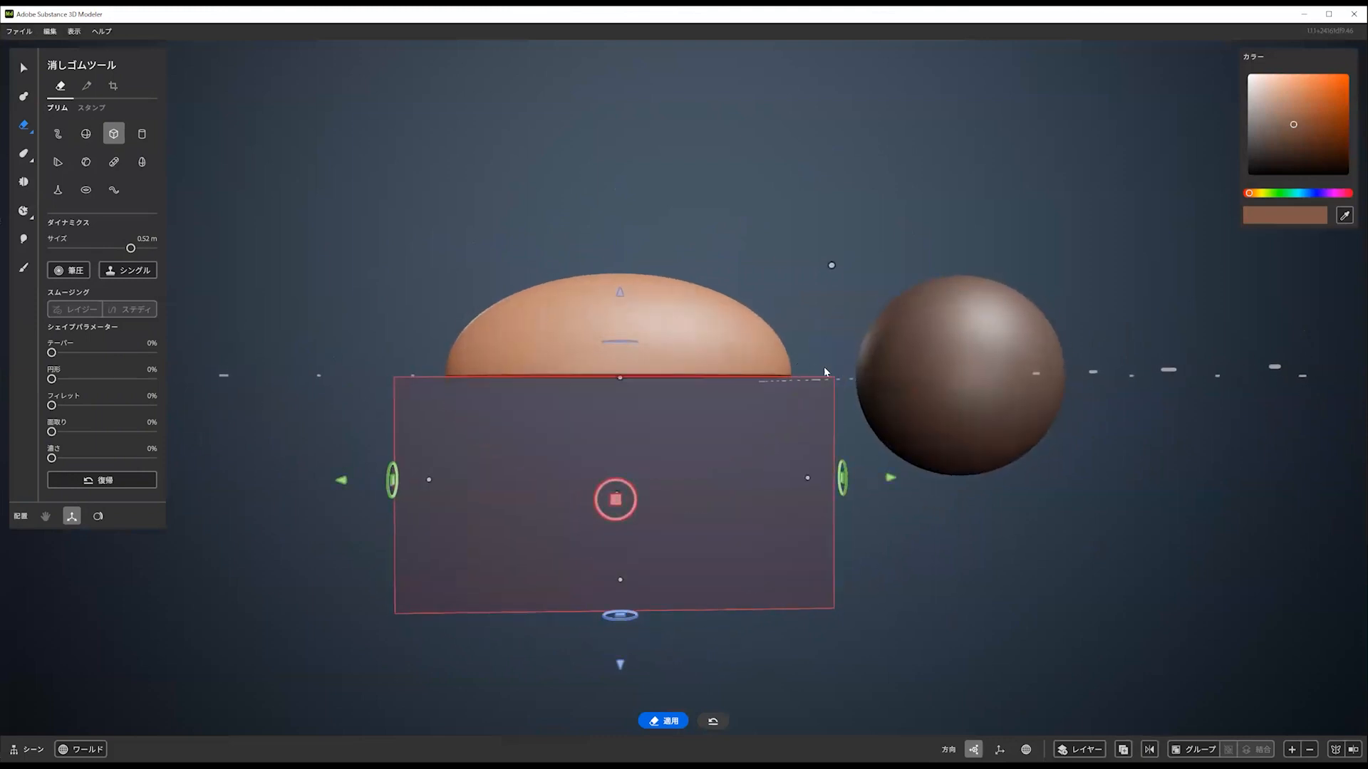
Select the sphere and cut off its lower half with the 0.52 m box eraser
{"action": "middle_click_drag", "start_coordinate": [914, 280], "coordinate": [826, 289], "text": "alt"}
{"action": "left_click", "coordinate": [23, 67]}
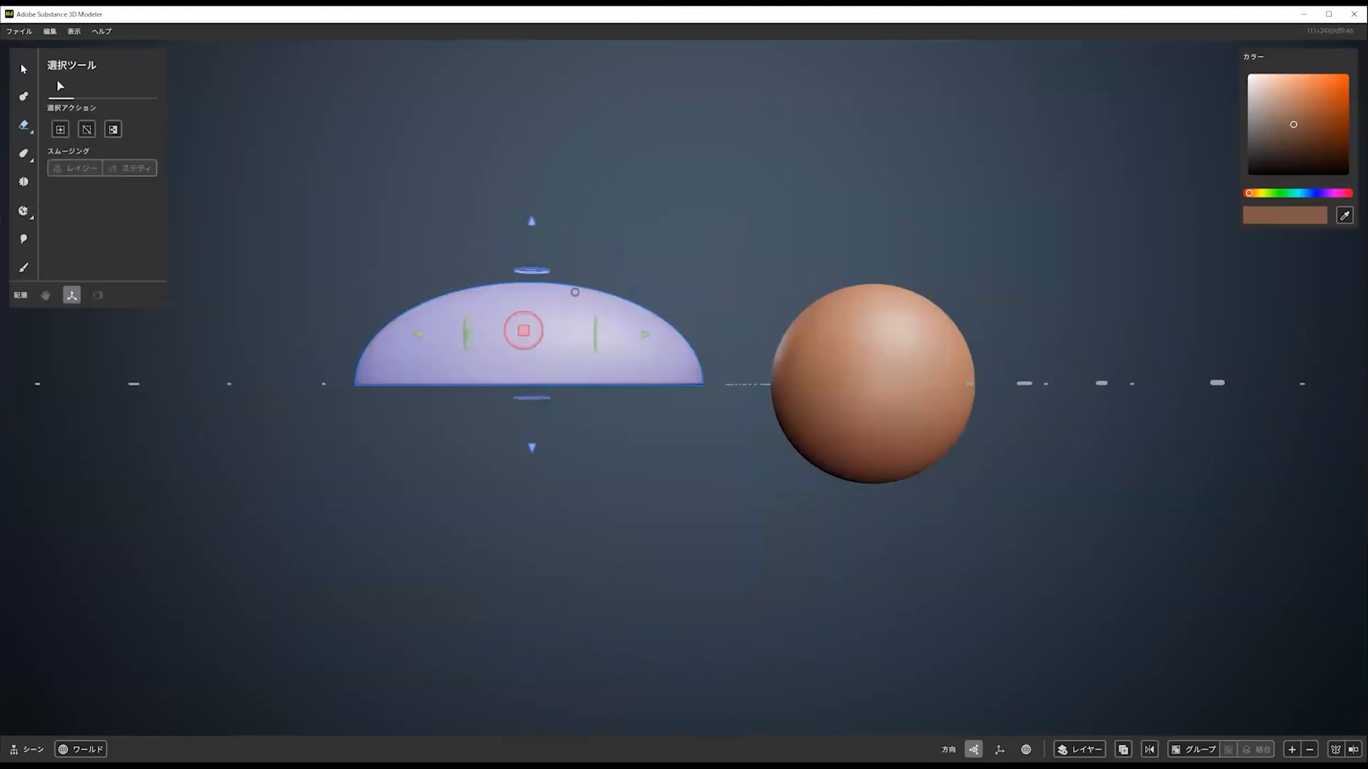
{"action": "left_click", "coordinate": [888, 372]}
{"action": "key", "text": "e"}
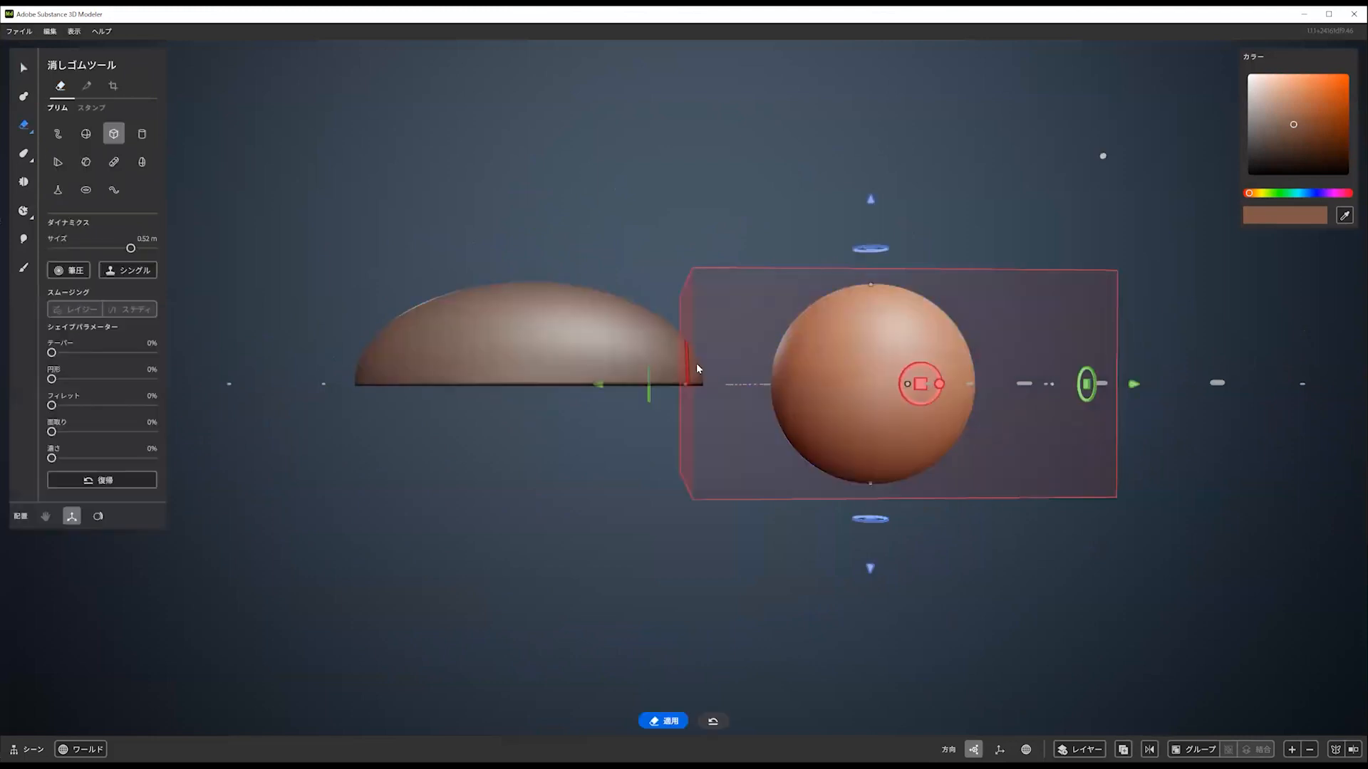
{"action": "left_click_drag", "start_coordinate": [867, 203], "coordinate": [872, 300]}
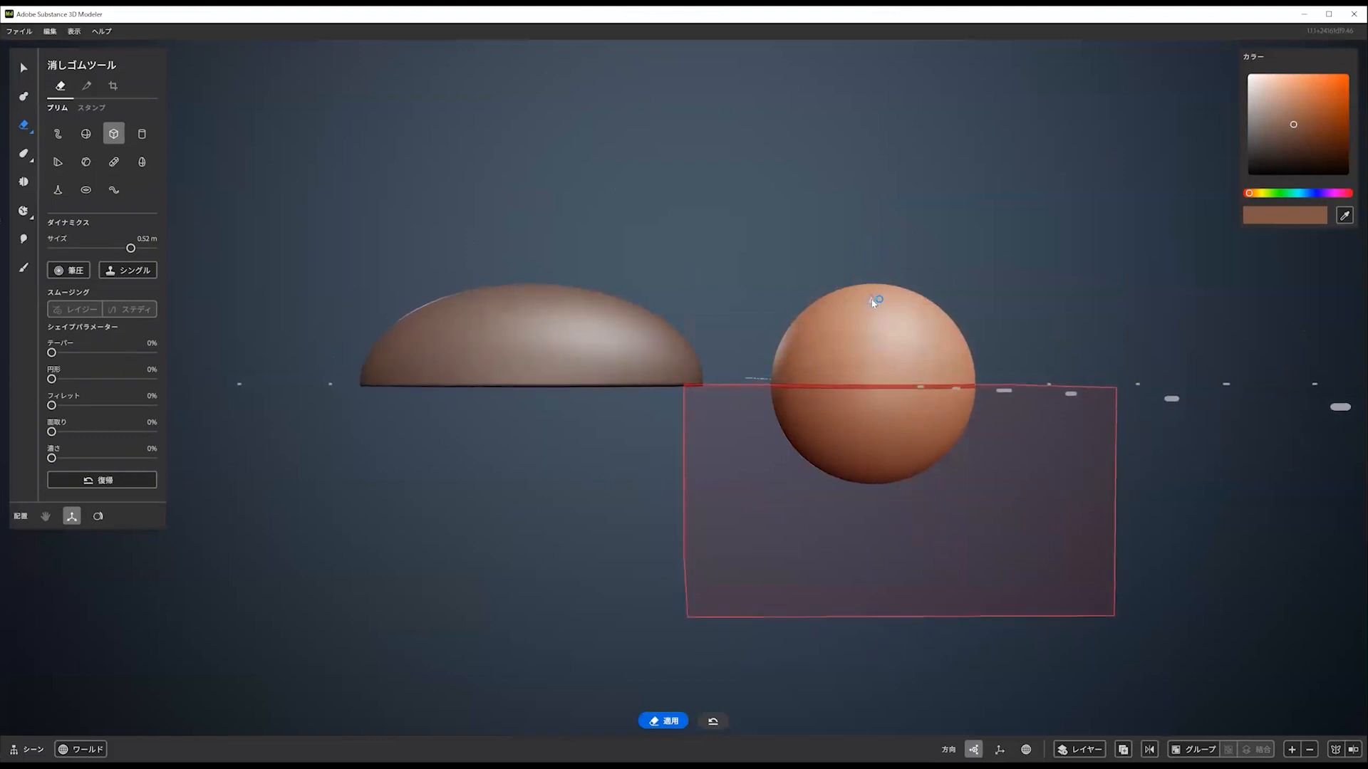
{"action": "key", "text": "Return"}
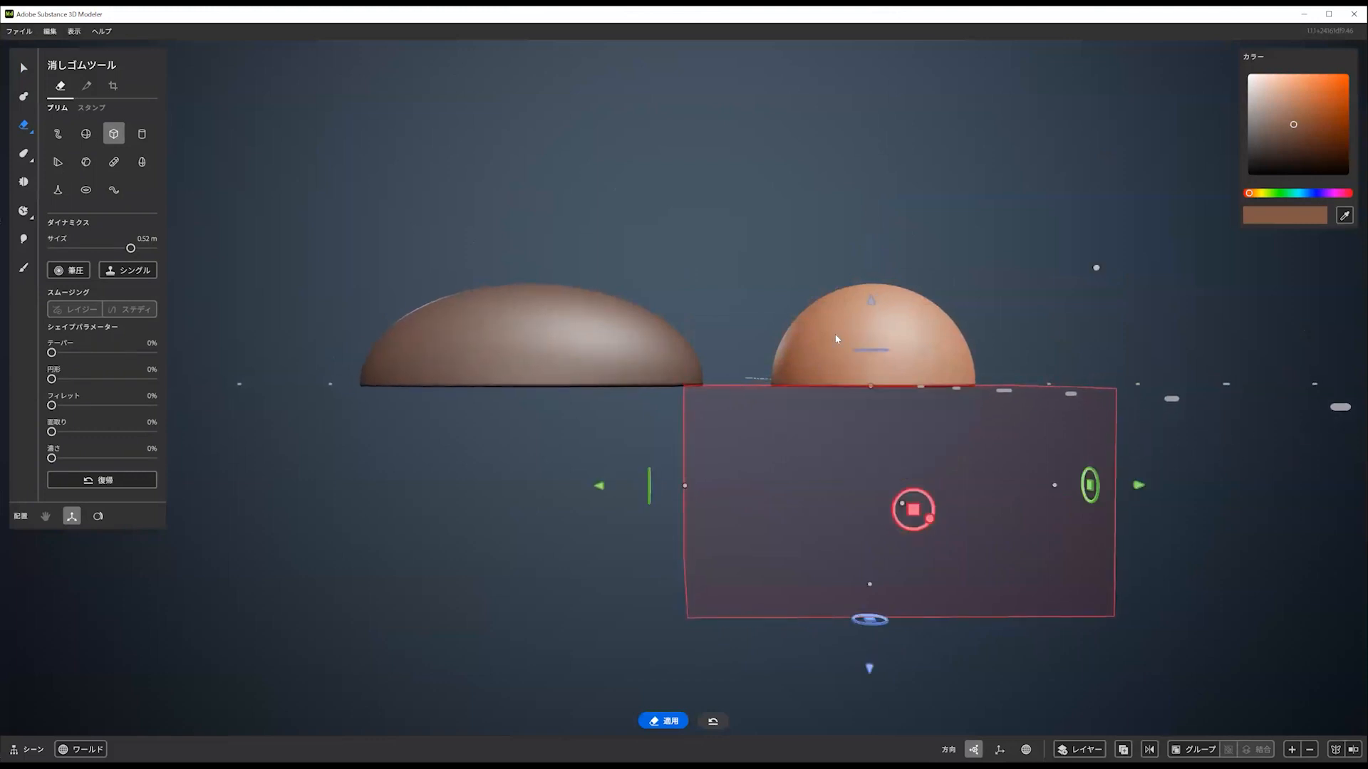
Shrink the box eraser to about 0.35 m and cut away the half of the dome that faces the ellipsoid
{"action": "mouse_move", "coordinate": [799, 314]}
{"action": "left_mouse_down", "text": "alt"}
{"action": "mouse_move", "coordinate": [827, 391]}
{"action": "mouse_move", "coordinate": [797, 336]}
{"action": "left_mouse_up", "text": "alt"}
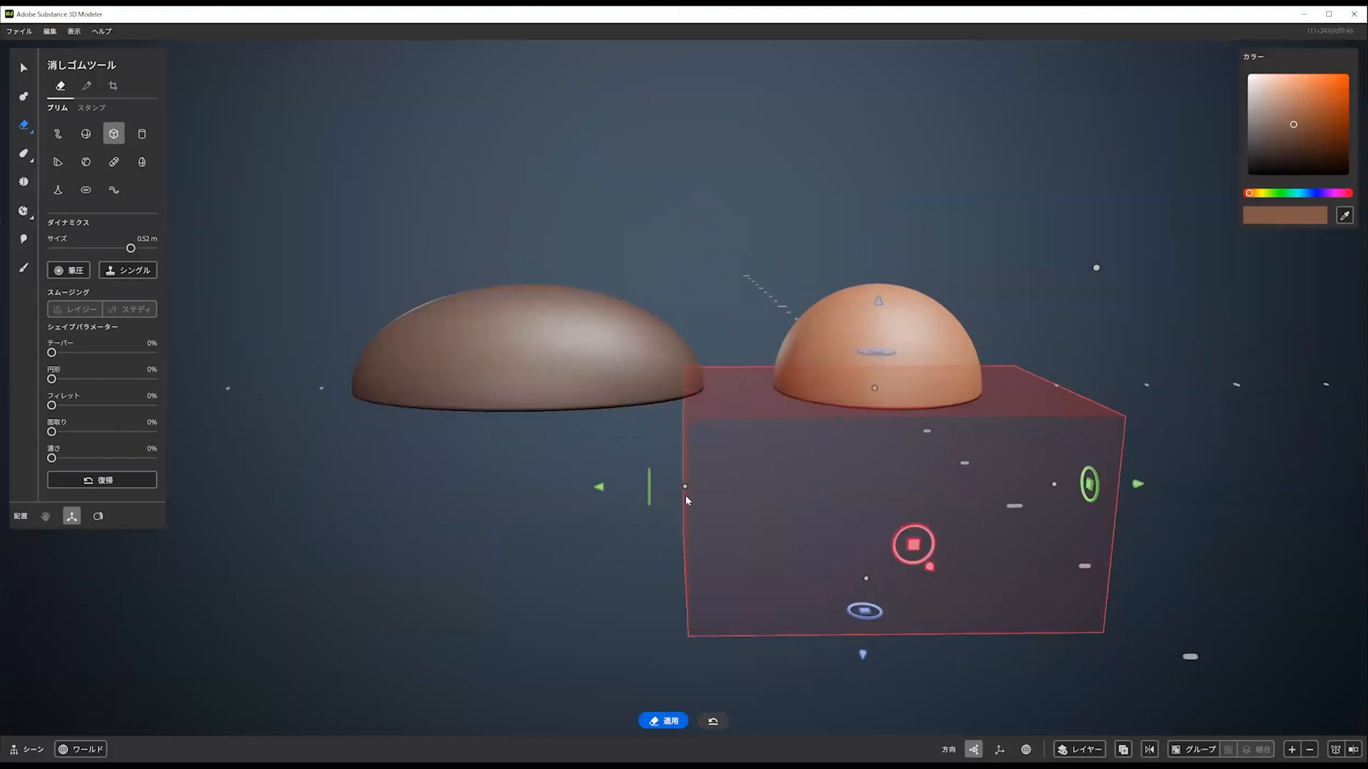
{"action": "left_click_drag", "start_coordinate": [683, 486], "coordinate": [757, 485]}
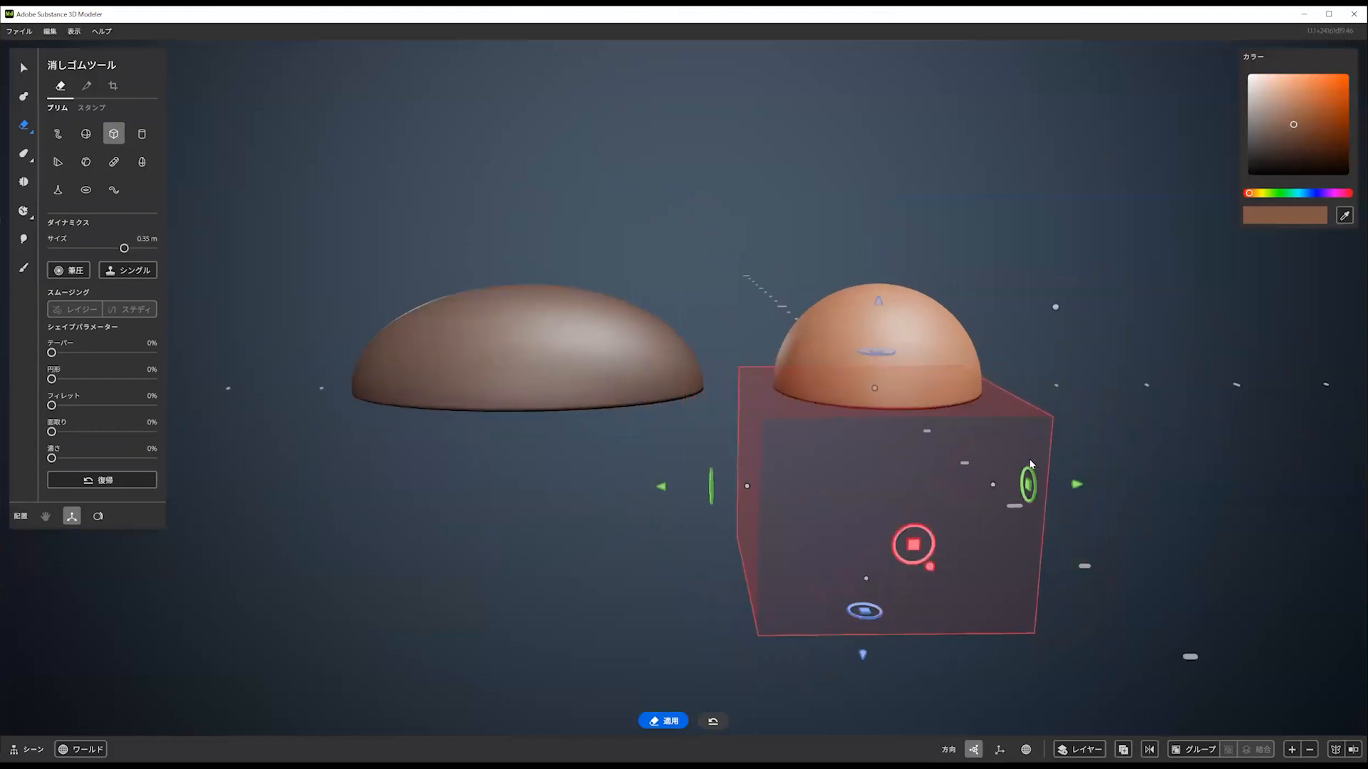
{"action": "mouse_move", "coordinate": [1027, 469]}
{"action": "left_mouse_down", "text": "alt"}
{"action": "mouse_move", "coordinate": [968, 434]}
{"action": "mouse_move", "coordinate": [996, 465]}
{"action": "left_mouse_up", "text": "alt"}
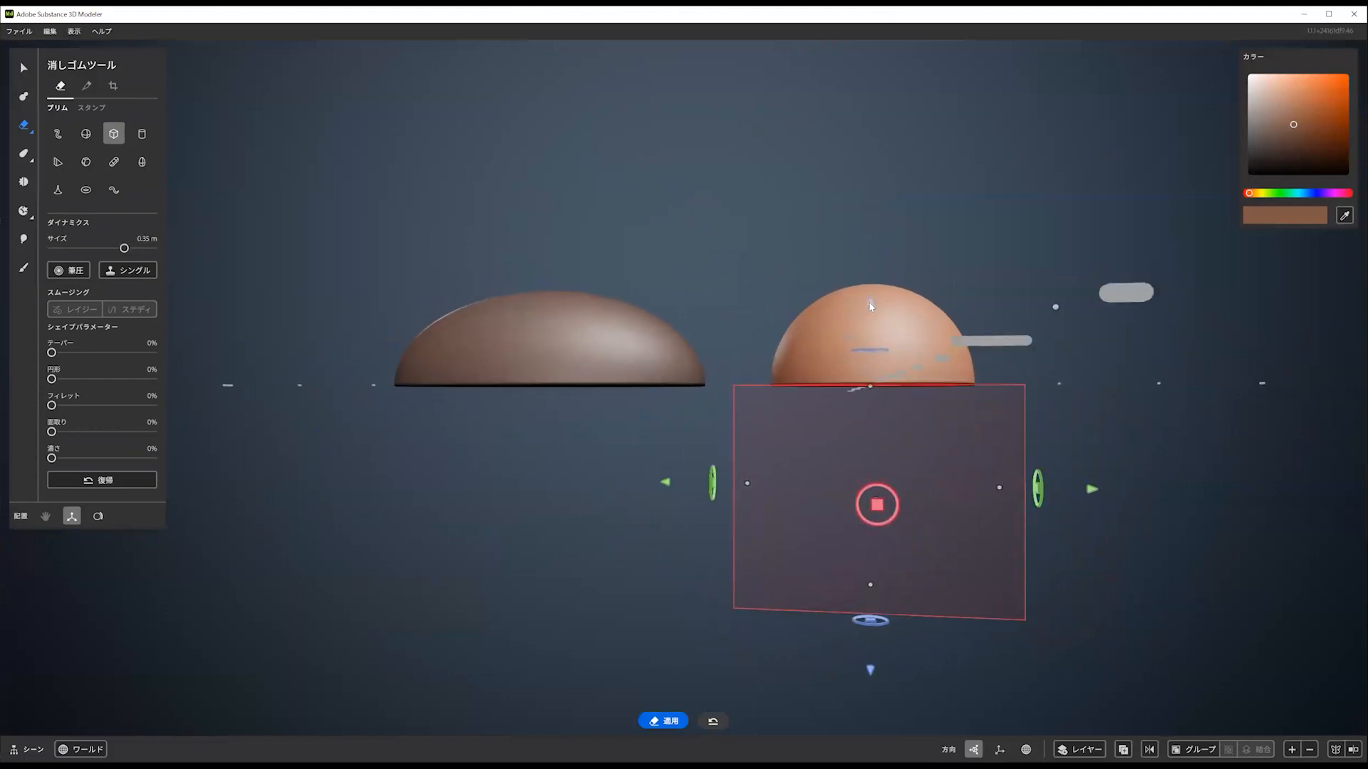
{"action": "left_click_drag", "start_coordinate": [870, 307], "coordinate": [867, 177]}
{"action": "left_click_drag", "start_coordinate": [862, 262], "coordinate": [847, 303], "text": "alt"}
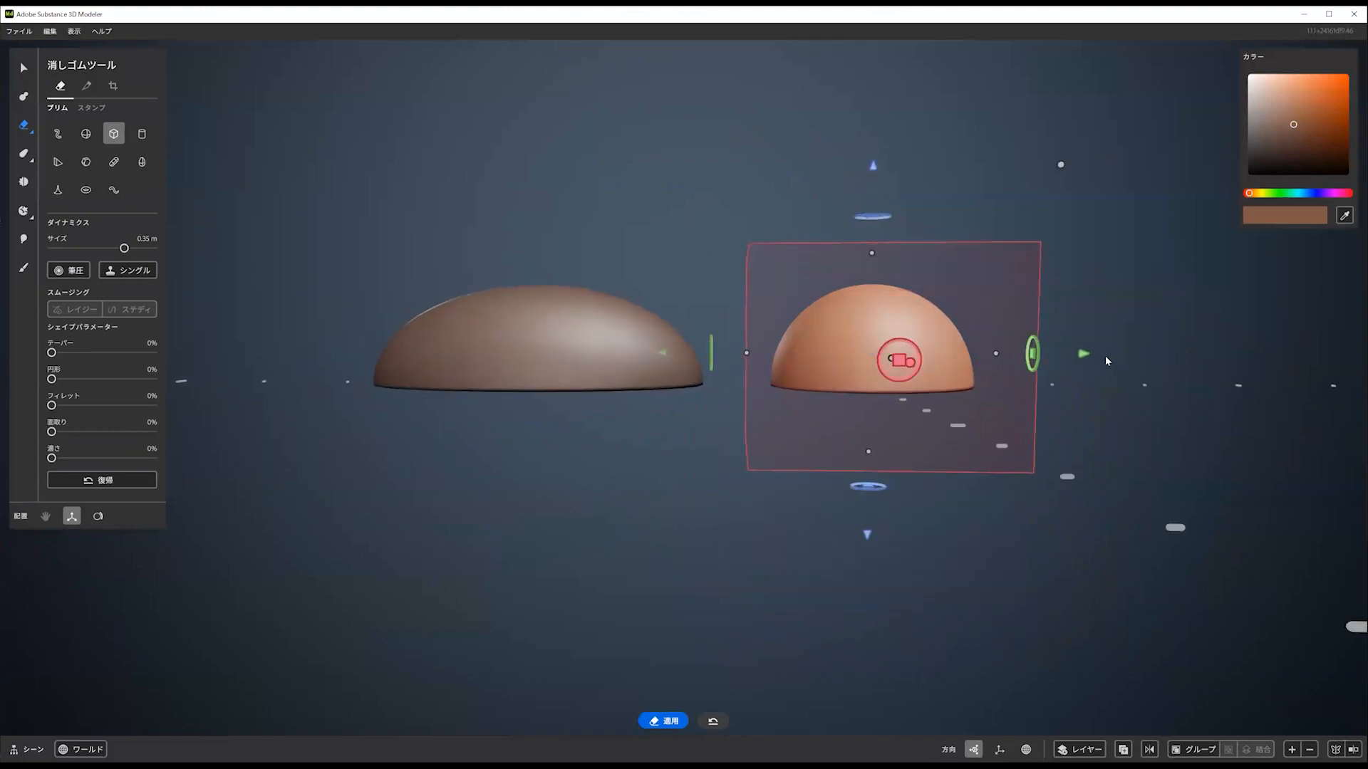
{"action": "mouse_move", "coordinate": [1075, 354]}
{"action": "left_mouse_down"}
{"action": "mouse_move", "coordinate": [948, 354]}
{"action": "mouse_move", "coordinate": [979, 379]}
{"action": "mouse_move", "coordinate": [963, 354]}
{"action": "left_mouse_up"}
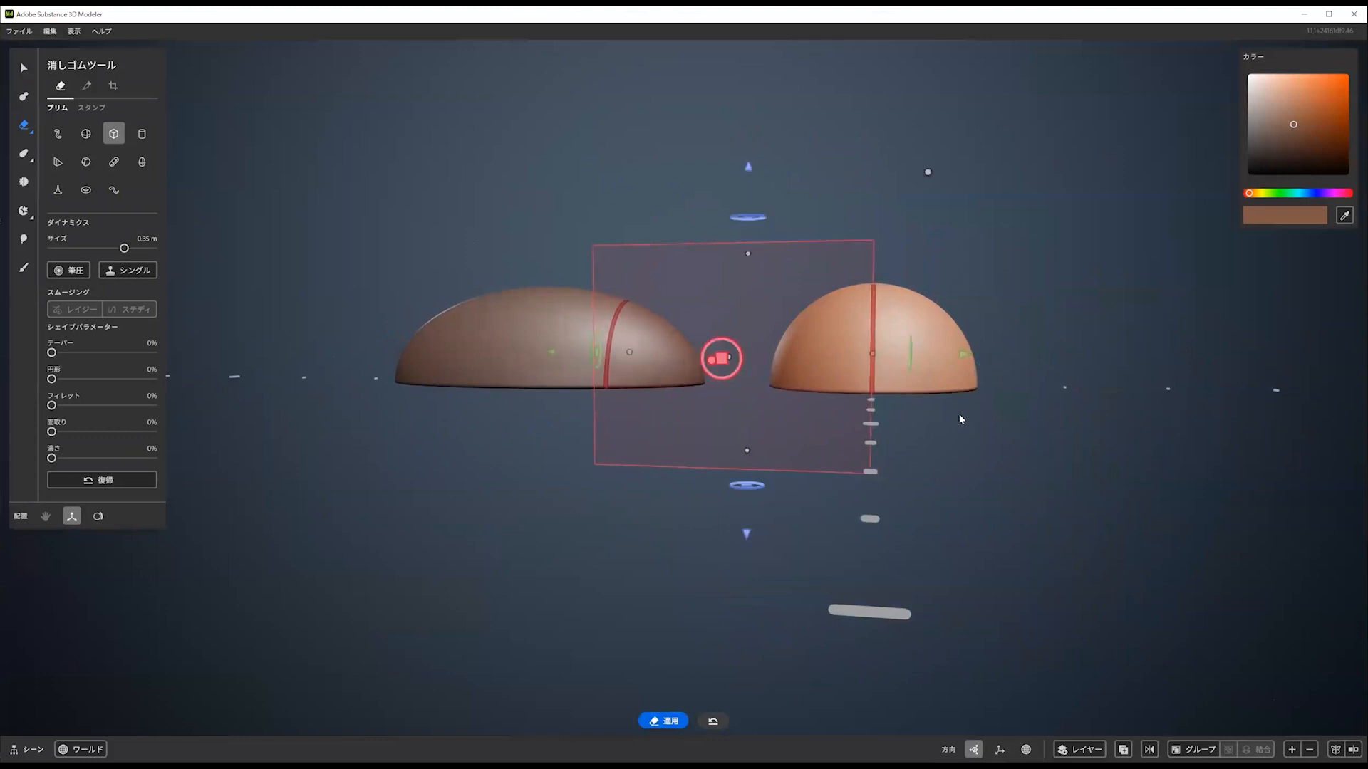
{"action": "key", "text": "Return"}
Select the half ellipsoid and cut away its half nearest the sphere piece with the 0.35 m box eraser
{"action": "middle_click_drag", "start_coordinate": [763, 407], "coordinate": [794, 446], "text": "alt"}
{"action": "left_click_drag", "start_coordinate": [793, 446], "coordinate": [828, 460], "text": "alt"}
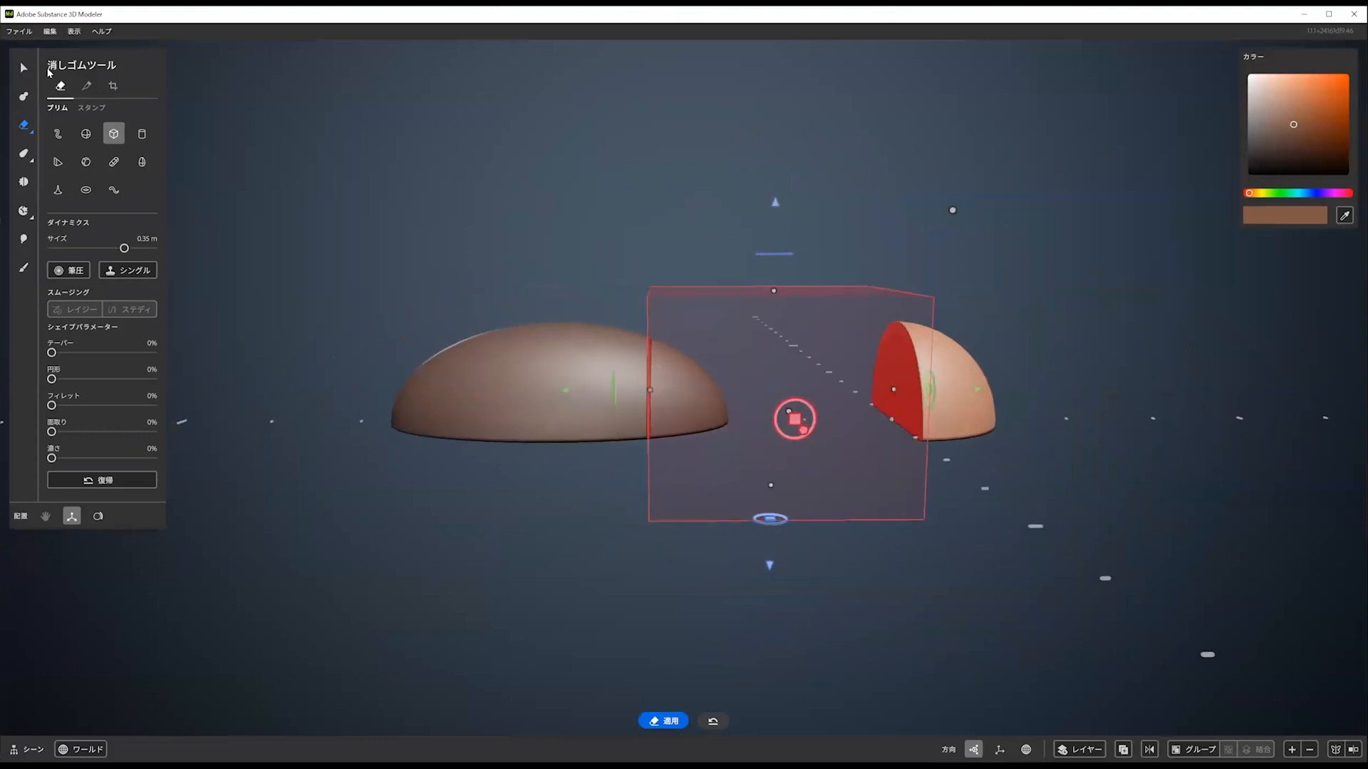
{"action": "left_click", "coordinate": [24, 68]}
{"action": "left_click", "coordinate": [516, 390]}
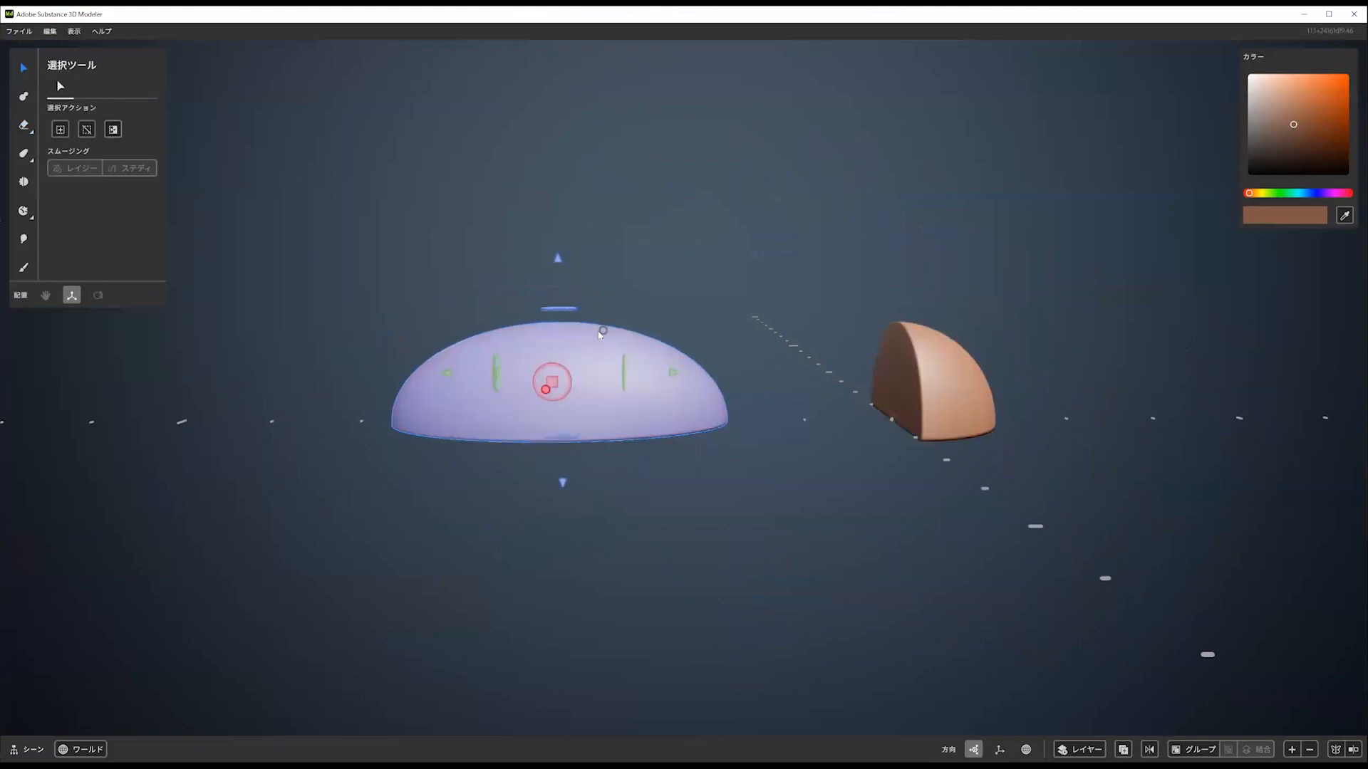
{"action": "key", "text": "e"}
{"action": "left_click_drag", "start_coordinate": [768, 375], "coordinate": [897, 361]}
{"action": "left_click_drag", "start_coordinate": [815, 398], "coordinate": [807, 399], "text": "alt"}
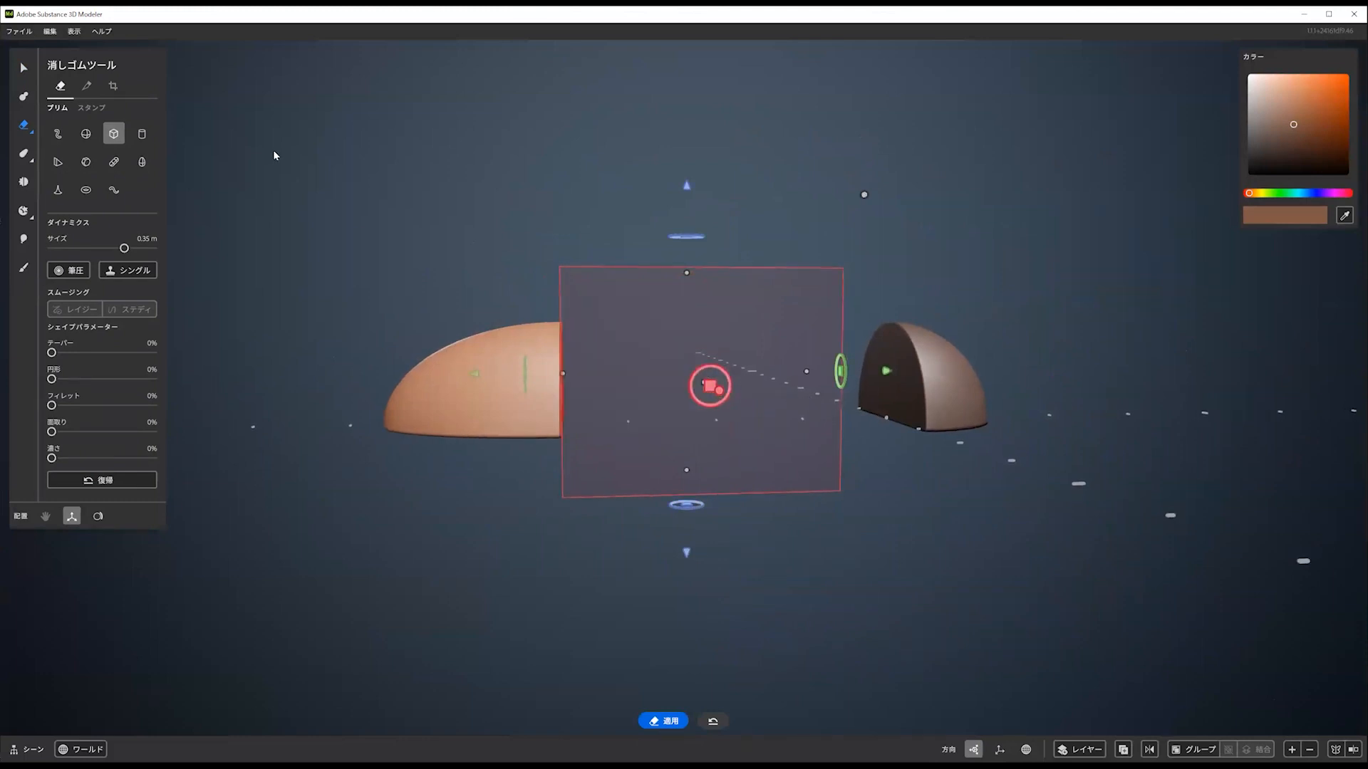
Move the cut ellipsoid piece along its length until its flat face meets and slightly overlaps the sphere piece
{"action": "left_click", "coordinate": [26, 69]}
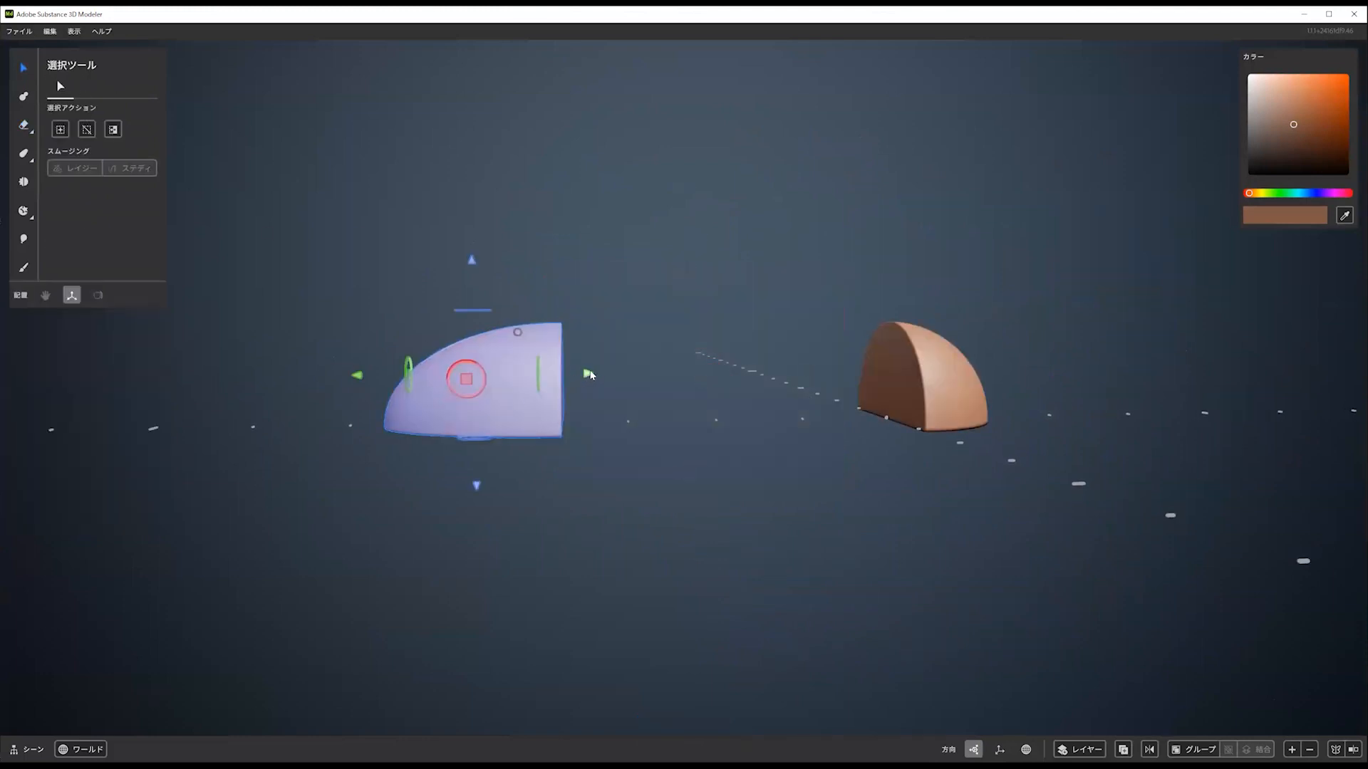
{"action": "left_click_drag", "start_coordinate": [590, 375], "coordinate": [911, 367]}
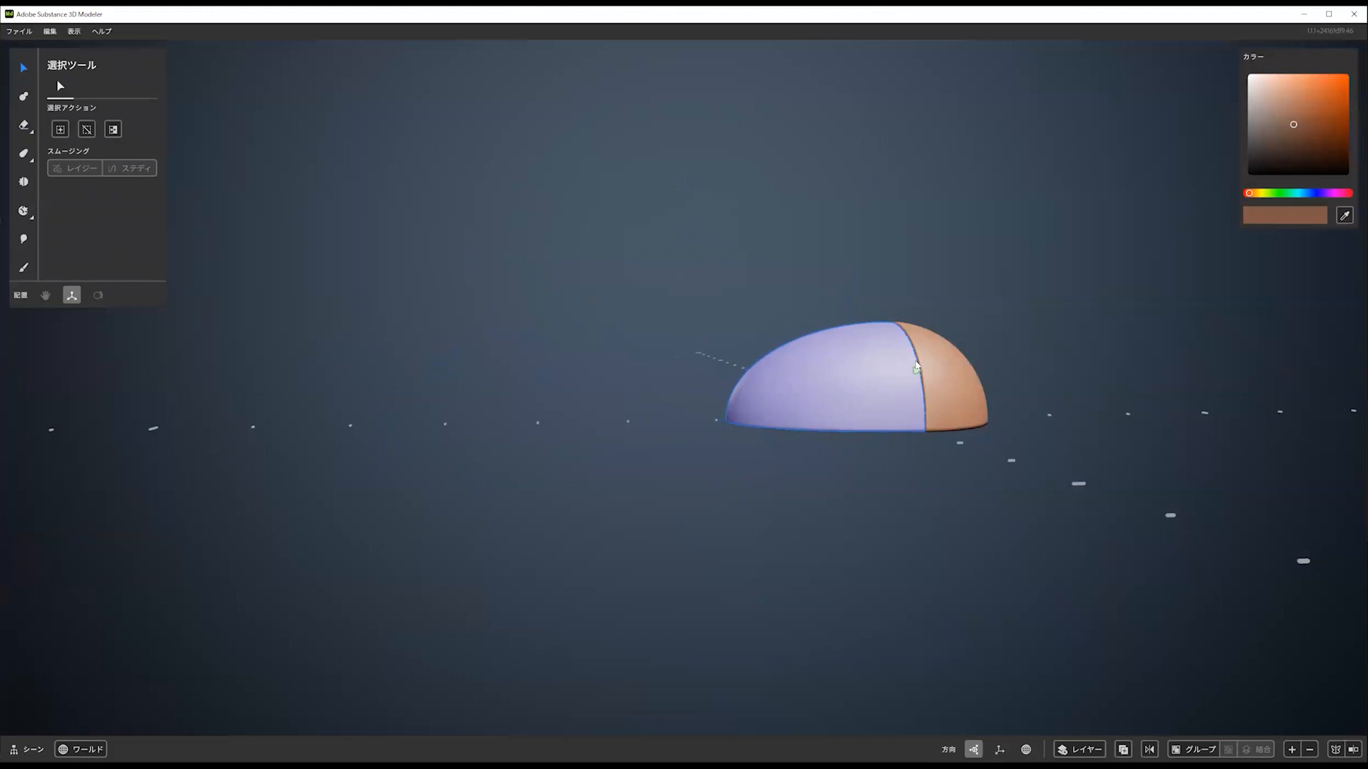
{"action": "scroll", "coordinate": [899, 348], "scroll_direction": "up", "scroll_amount": 5}
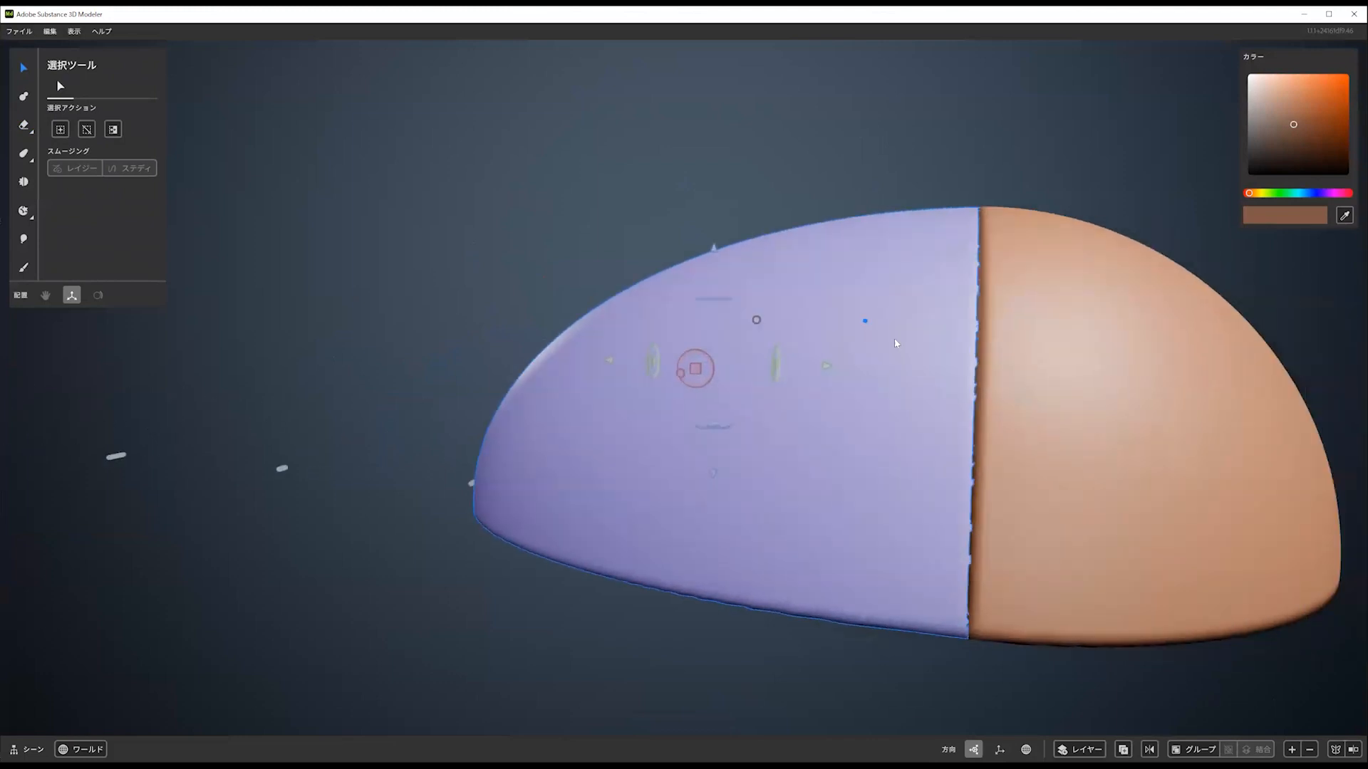
{"action": "left_click_drag", "start_coordinate": [829, 366], "coordinate": [835, 372]}
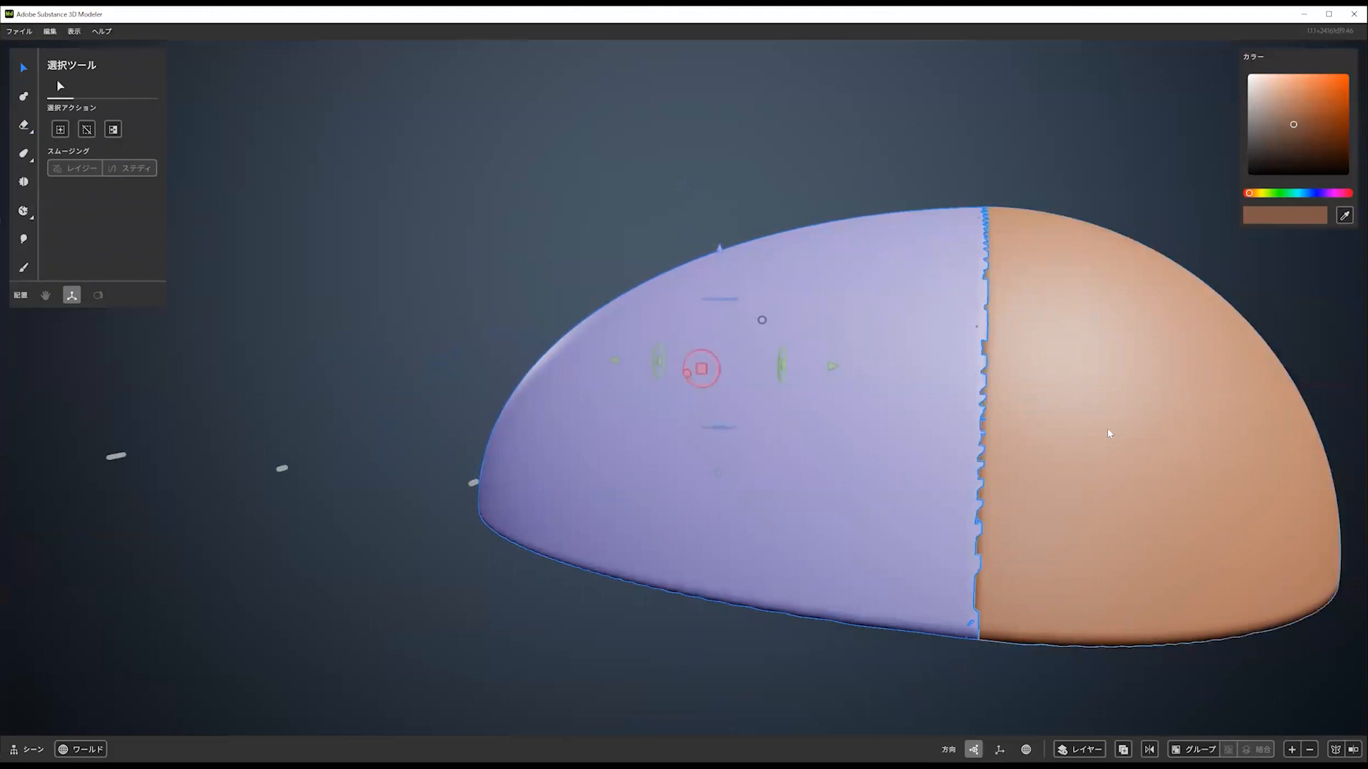
Set the ellipsoid piece as an additive Boolean and apply it to the sphere piece to merge them
{"action": "right_click", "coordinate": [937, 389]}
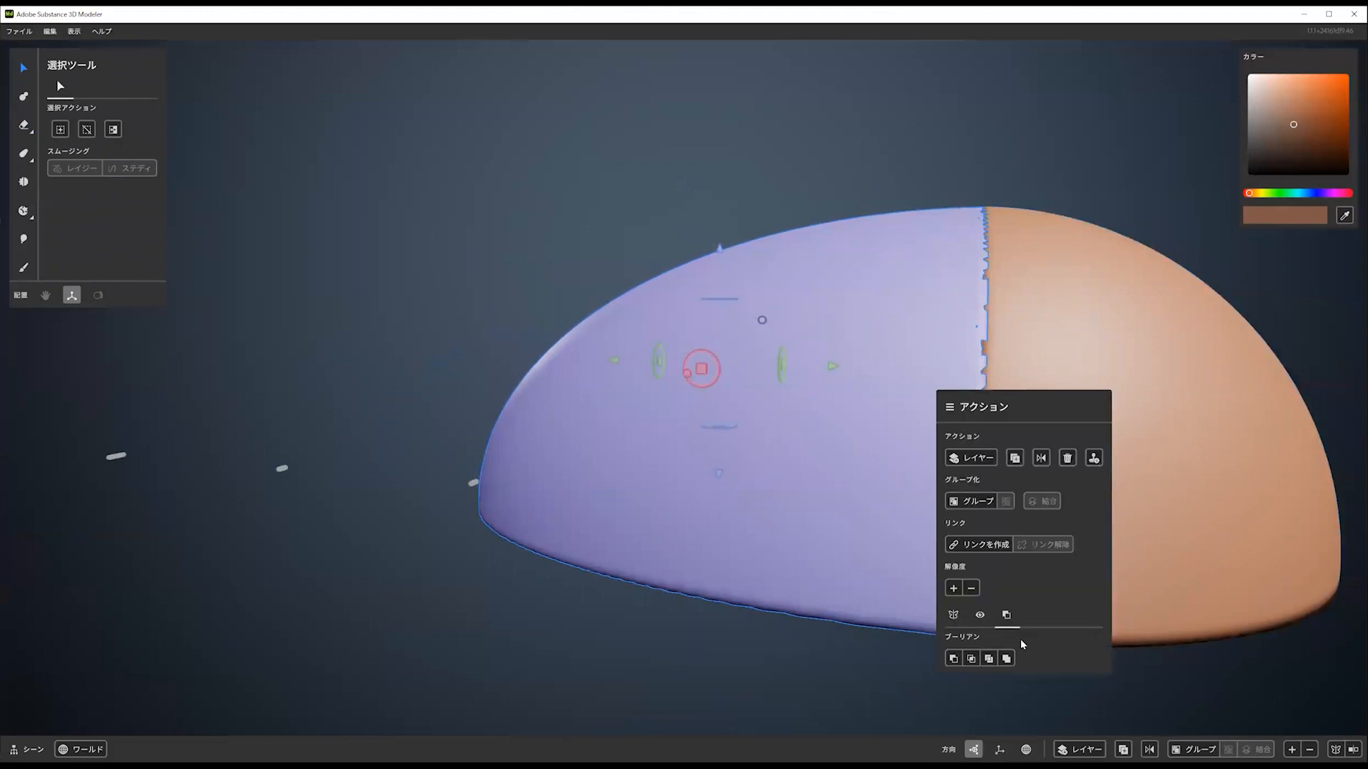
{"action": "left_click", "coordinate": [1007, 658]}
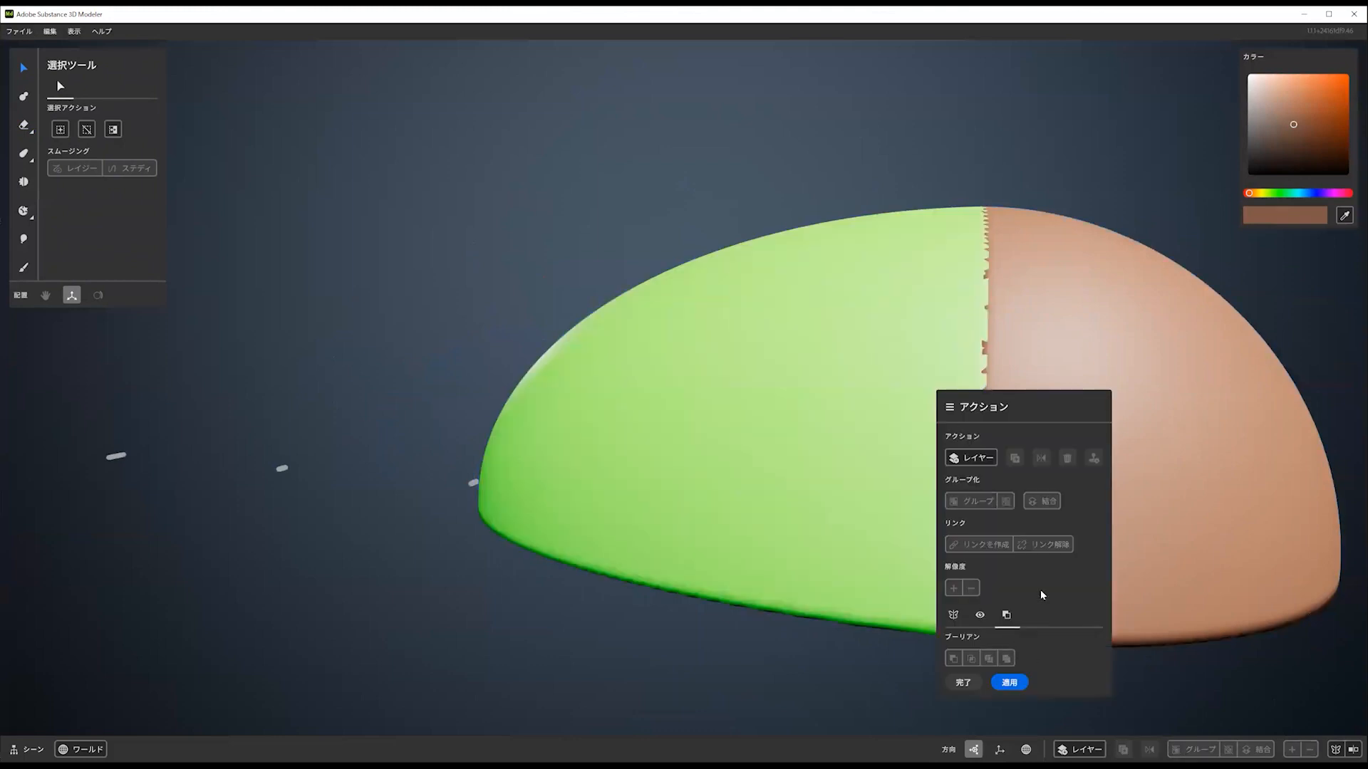
{"action": "left_click", "coordinate": [1161, 511]}
{"action": "left_click", "coordinate": [1110, 484]}
{"action": "right_click", "coordinate": [1090, 488]}
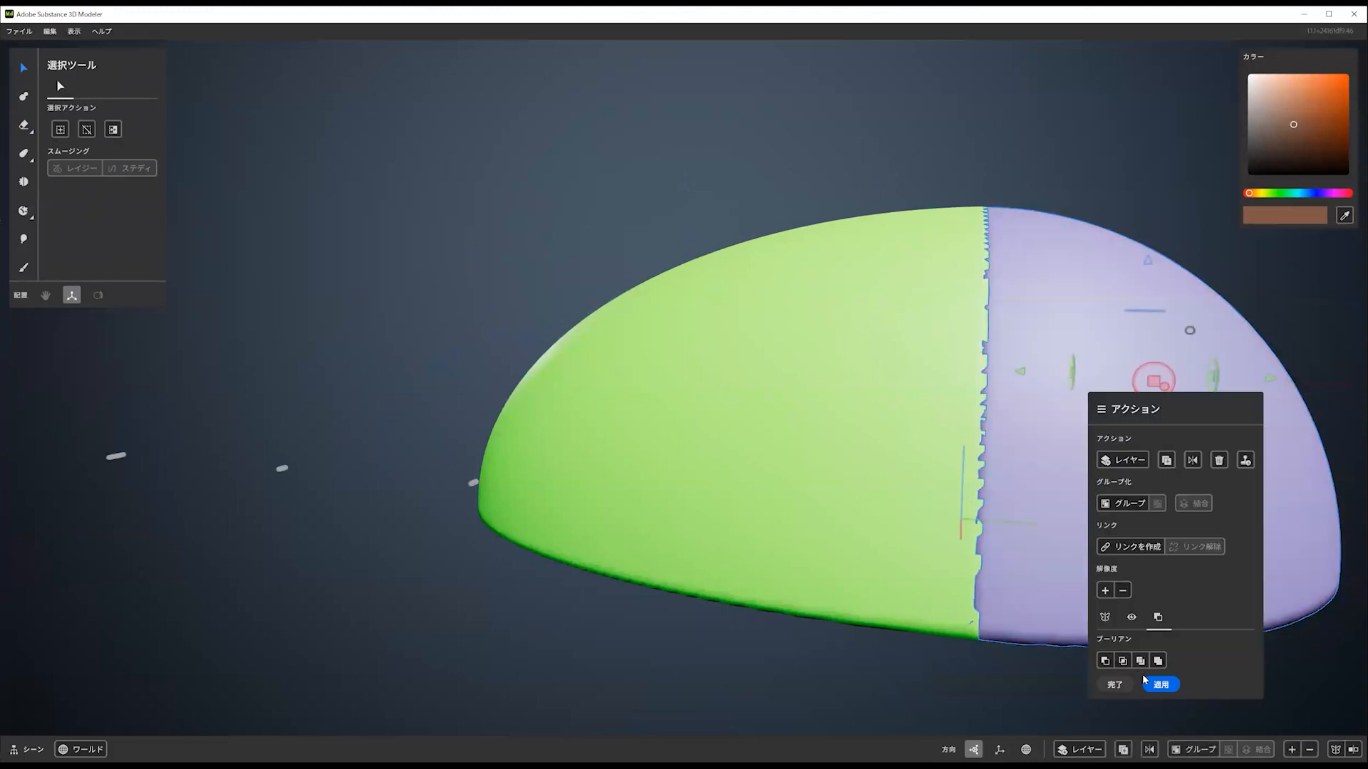
{"action": "left_click", "coordinate": [1160, 684]}
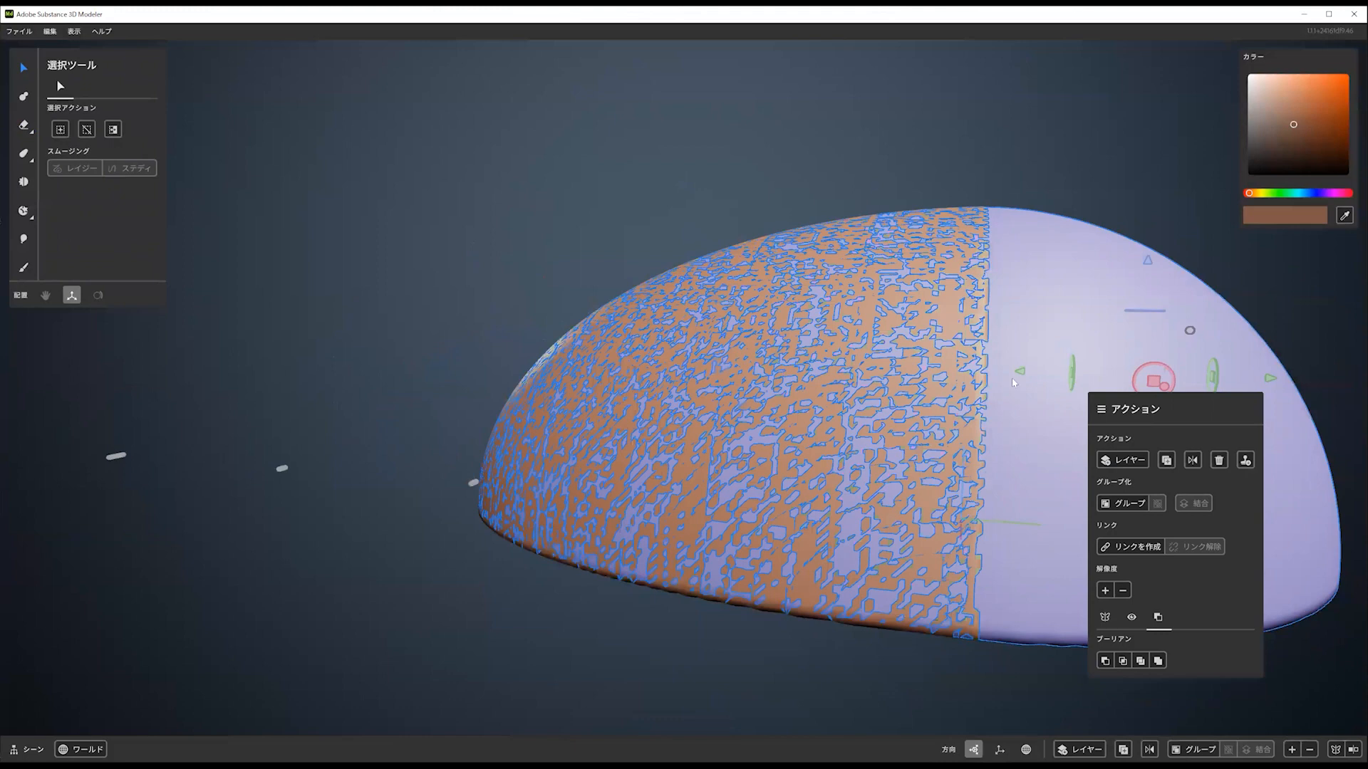
Select the leftover ellipsoid piece overlapping the merged body and delete it
{"action": "scroll", "coordinate": [1272, 386], "scroll_direction": "down", "scroll_amount": 5}
{"action": "mouse_move", "coordinate": [1271, 381]}
{"action": "left_mouse_down"}
{"action": "mouse_move", "coordinate": [1199, 387]}
{"action": "mouse_move", "coordinate": [1281, 391]}
{"action": "left_mouse_up"}
{"action": "left_click", "coordinate": [934, 420]}
{"action": "key", "text": "Delete"}
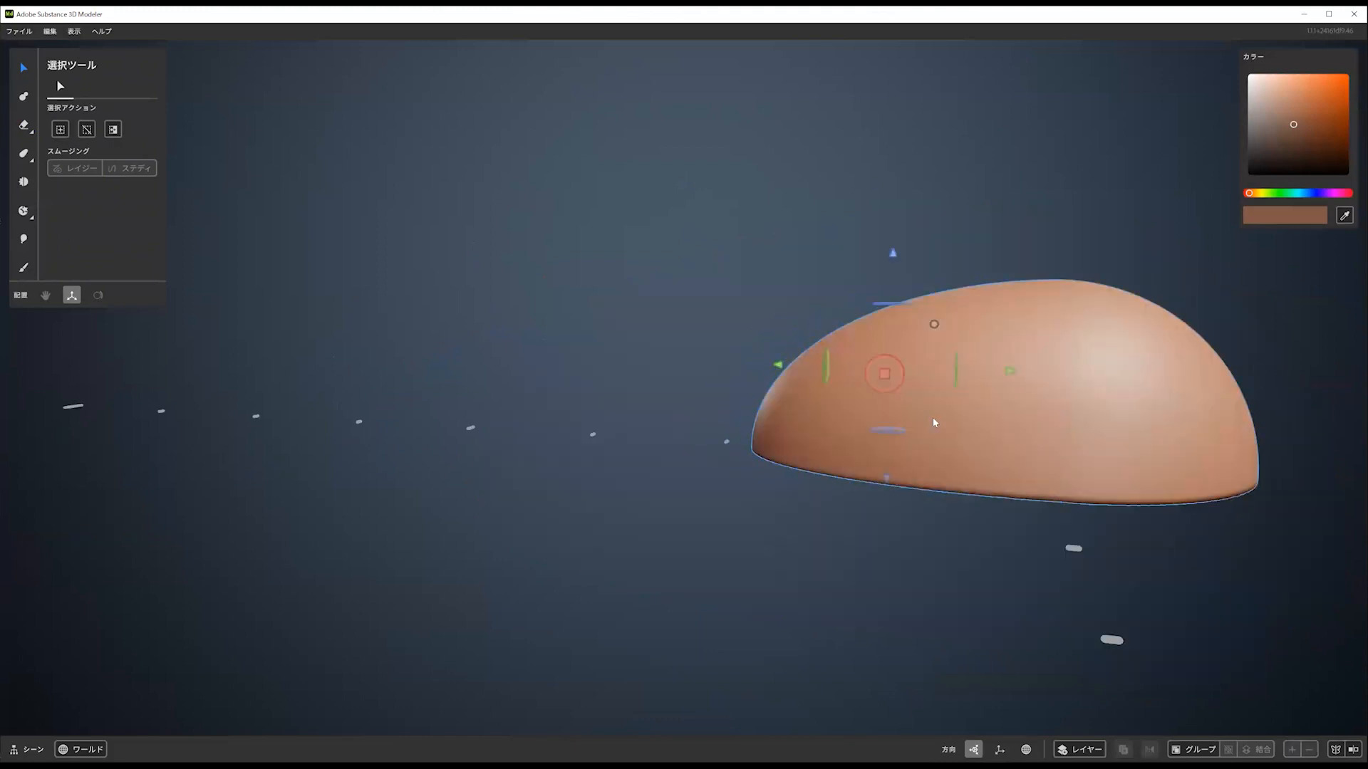
Examine the merged body's outline from above and from the side
{"action": "middle_click_drag", "start_coordinate": [972, 428], "coordinate": [725, 453], "text": "alt"}
{"action": "left_click_drag", "start_coordinate": [786, 450], "coordinate": [903, 561], "text": "alt"}
{"action": "scroll", "coordinate": [800, 431], "scroll_direction": "down", "scroll_amount": 5}
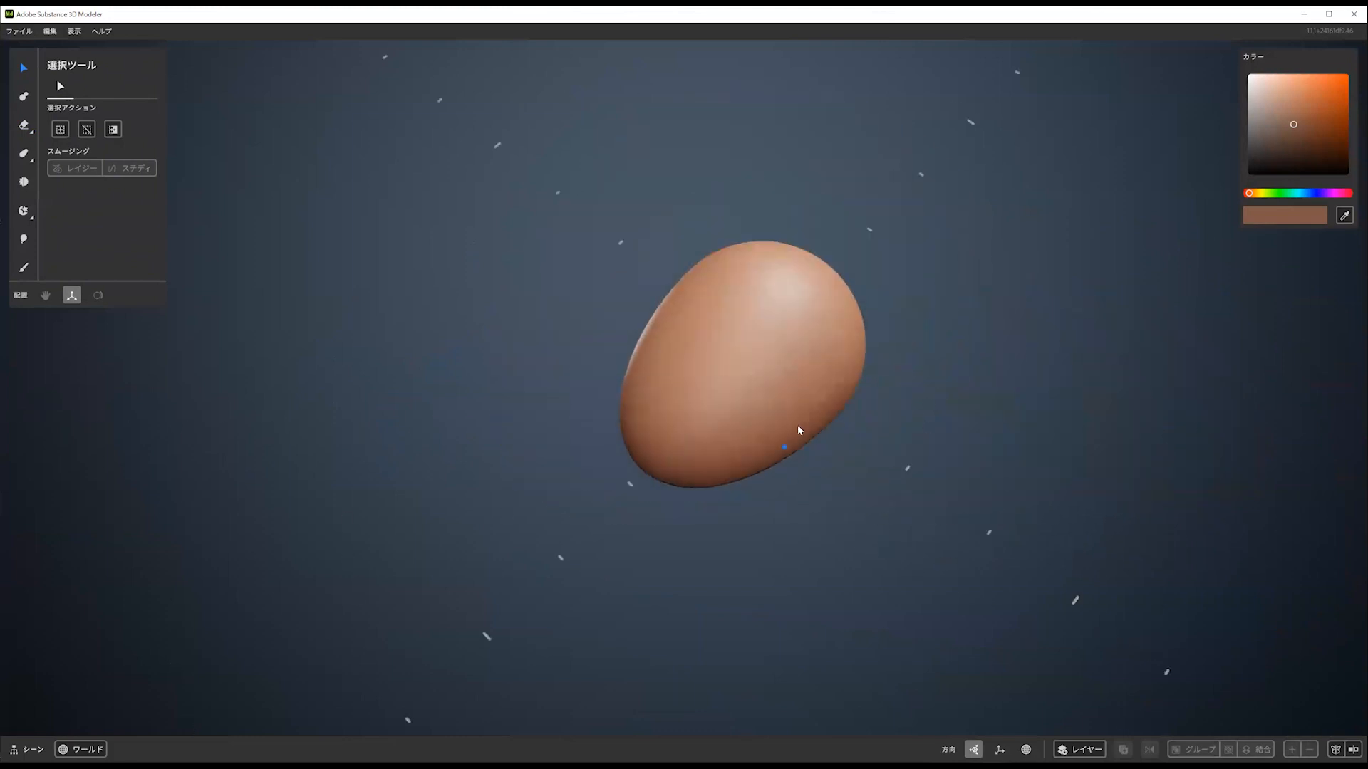
{"action": "middle_click_drag", "start_coordinate": [844, 442], "coordinate": [852, 476], "text": "alt"}
{"action": "left_click_drag", "start_coordinate": [853, 476], "coordinate": [769, 386], "text": "alt"}
{"action": "scroll", "coordinate": [842, 398], "scroll_direction": "up", "scroll_amount": 5}
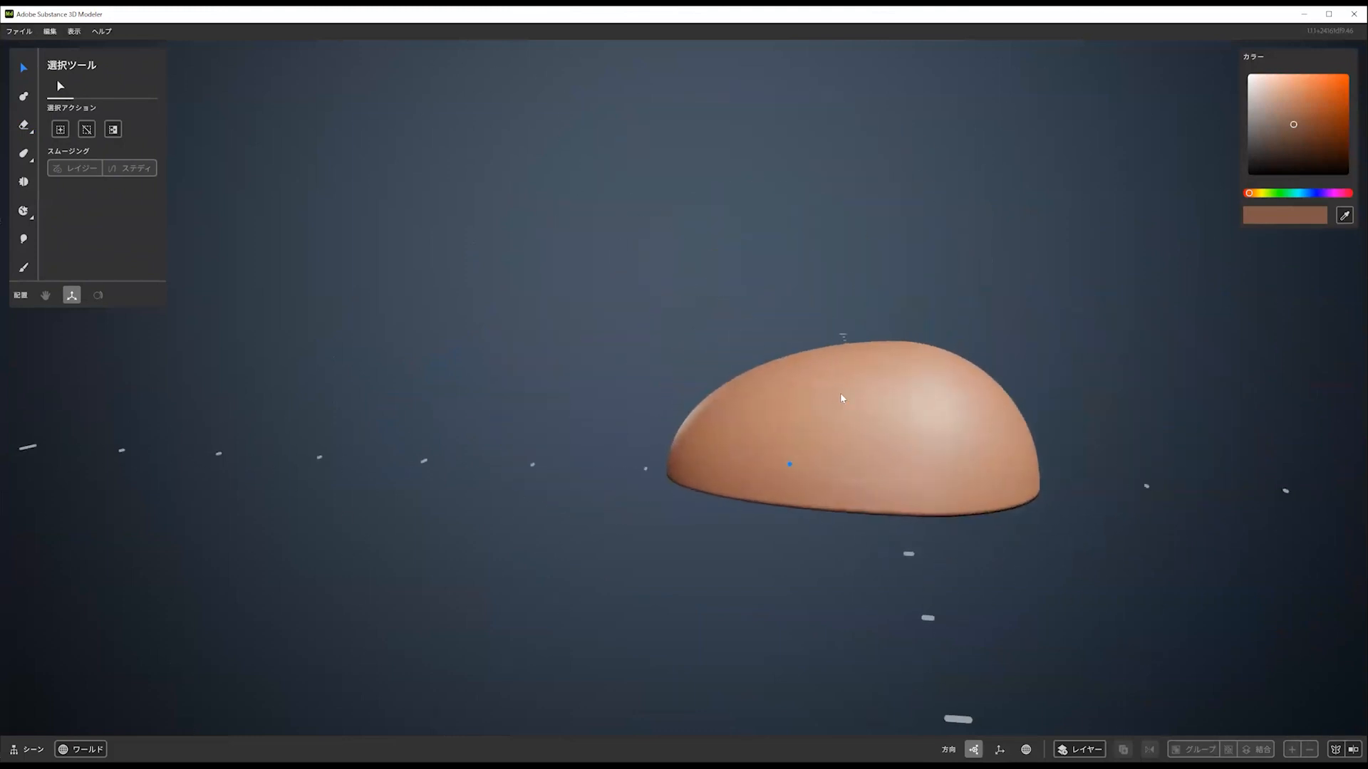
{"action": "left_click_drag", "start_coordinate": [846, 364], "coordinate": [784, 489], "text": "alt"}
Turn on symmetry and push the middle of the body's sides inward with the Warp tool at a size of 0.29 m
{"action": "left_click", "coordinate": [800, 487]}
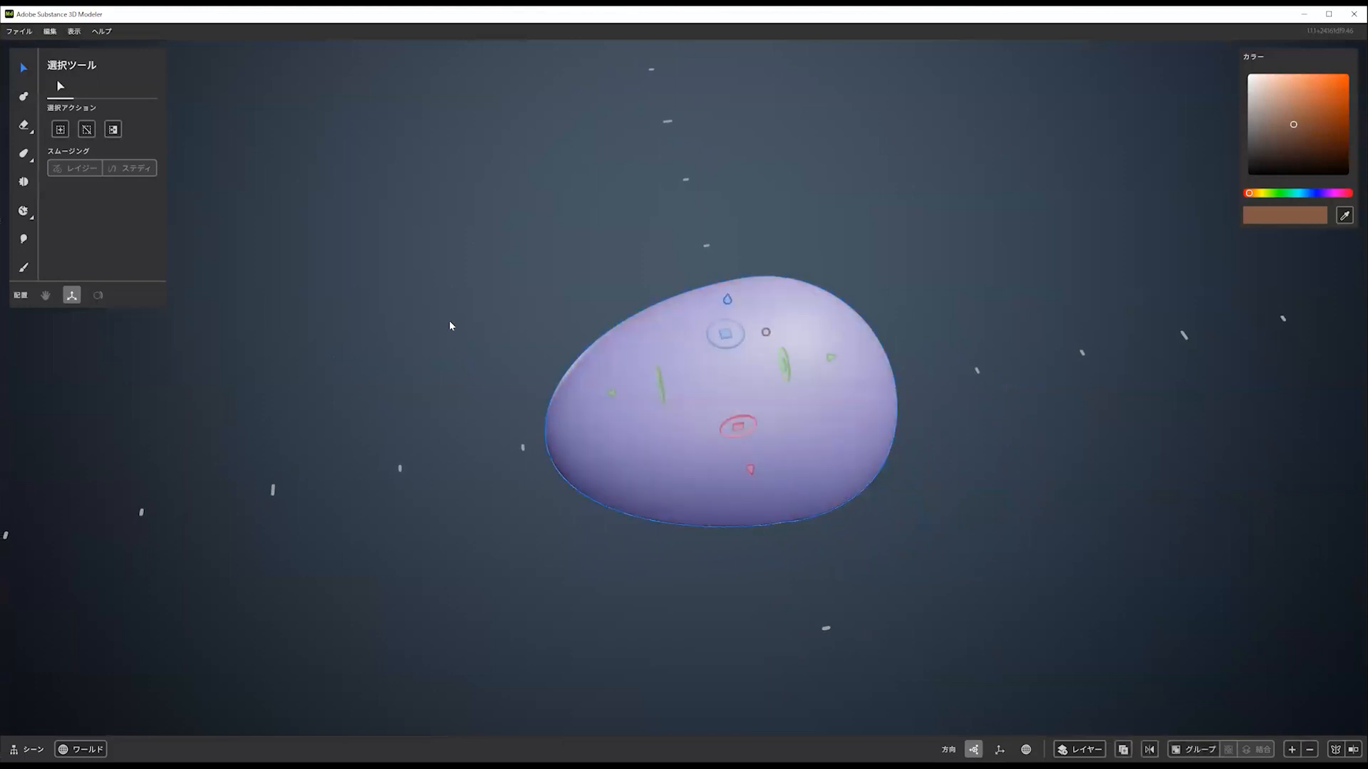
{"action": "key", "text": "4"}
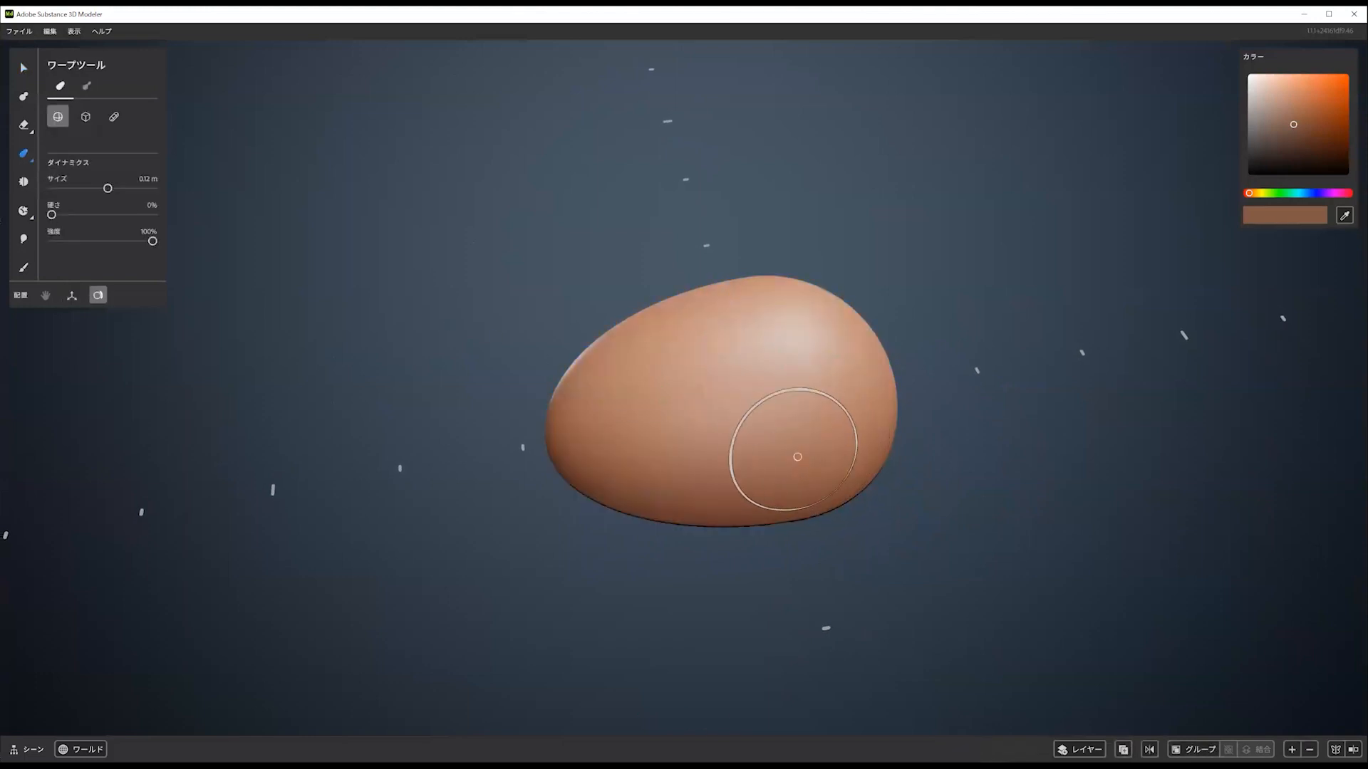
{"action": "left_click", "coordinate": [1336, 750]}
{"action": "mouse_move", "coordinate": [875, 469]}
{"action": "left_mouse_down", "text": "alt"}
{"action": "mouse_move", "coordinate": [812, 443]}
{"action": "mouse_move", "coordinate": [759, 470]}
{"action": "left_mouse_up", "text": "alt"}
{"action": "scroll", "coordinate": [748, 459], "scroll_direction": "up", "scroll_amount": 6}
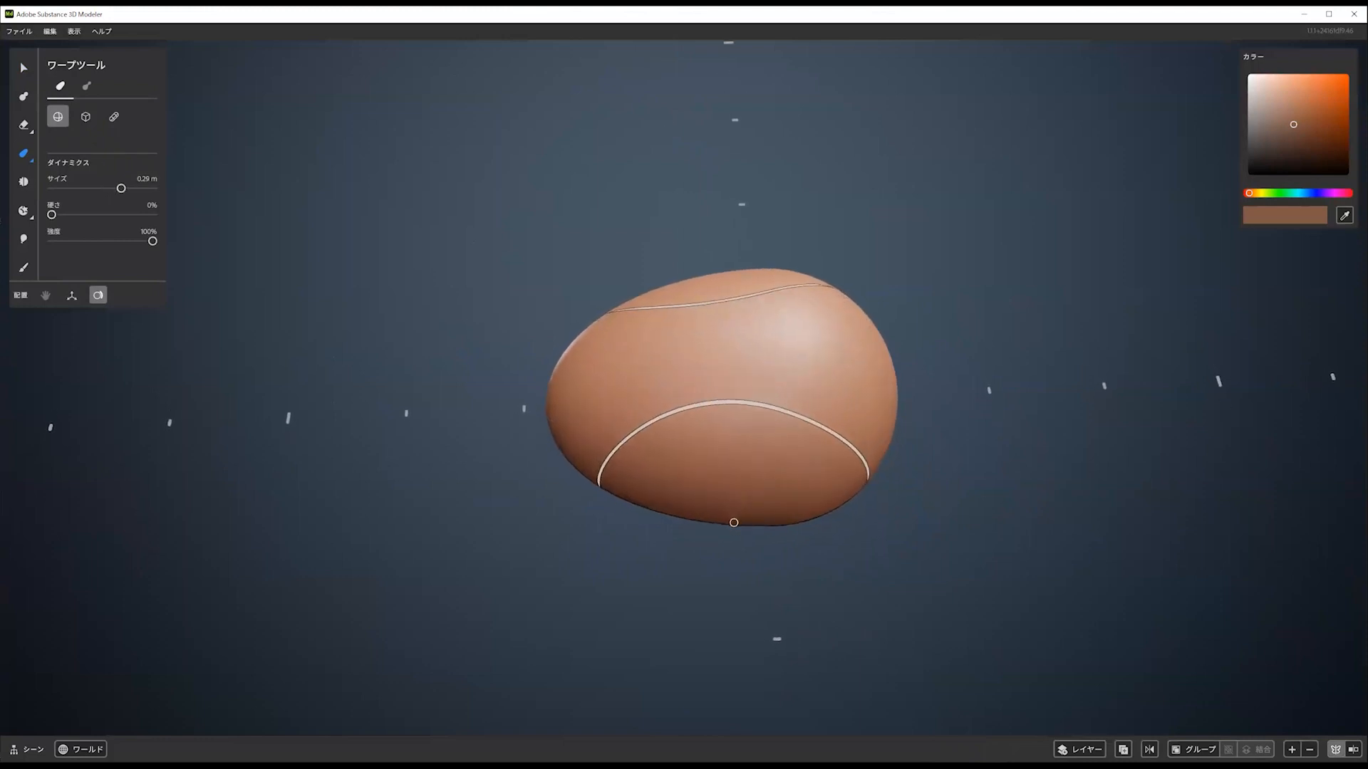
{"action": "mouse_move", "coordinate": [733, 522]}
{"action": "left_mouse_down"}
{"action": "mouse_move", "coordinate": [736, 487]}
{"action": "mouse_move", "coordinate": [784, 503]}
{"action": "mouse_move", "coordinate": [887, 412]}
{"action": "mouse_move", "coordinate": [736, 390]}
{"action": "left_mouse_up"}
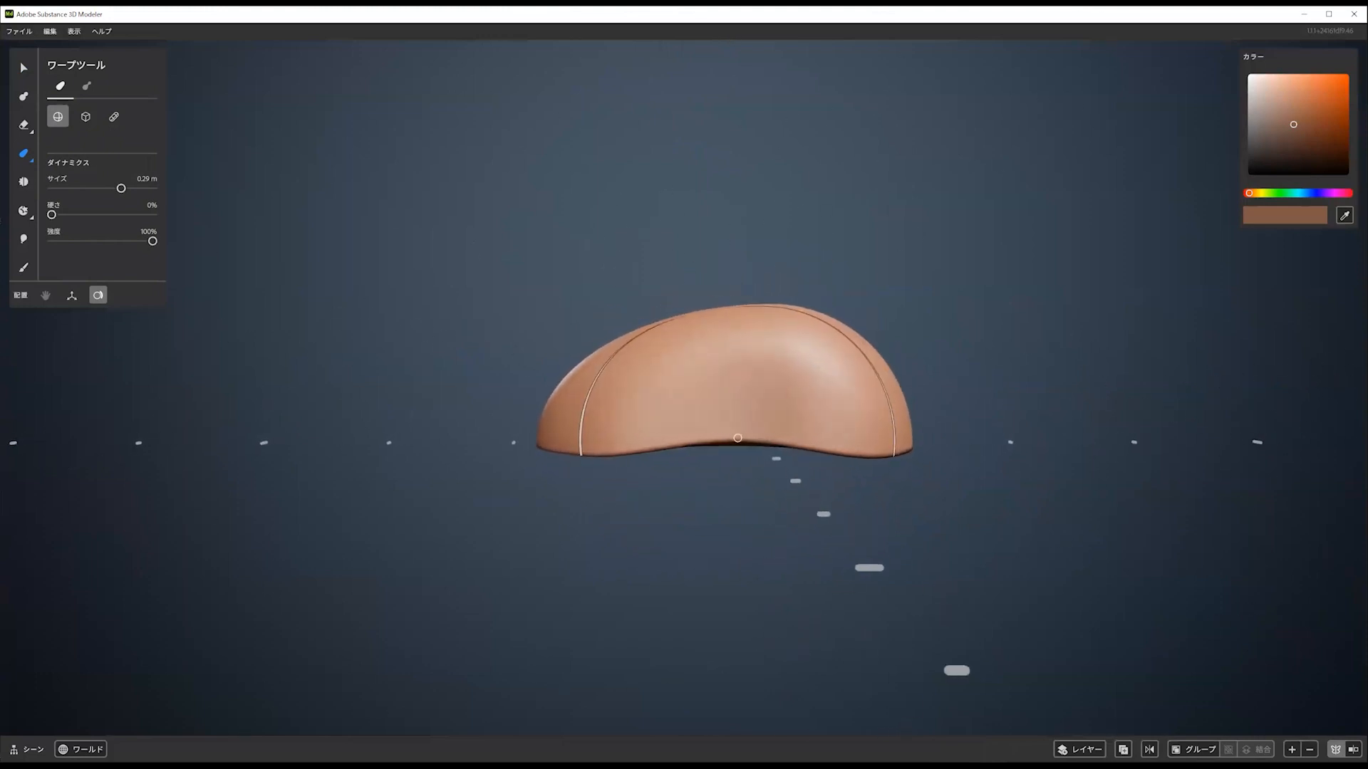
{"action": "mouse_move", "coordinate": [735, 439]}
{"action": "left_mouse_down"}
{"action": "mouse_move", "coordinate": [742, 427]}
{"action": "mouse_move", "coordinate": [898, 549]}
{"action": "mouse_move", "coordinate": [963, 476]}
{"action": "mouse_move", "coordinate": [854, 451]}
{"action": "mouse_move", "coordinate": [810, 493]}
{"action": "left_mouse_up"}
{"action": "left_click_drag", "start_coordinate": [871, 330], "coordinate": [797, 421], "text": "alt"}
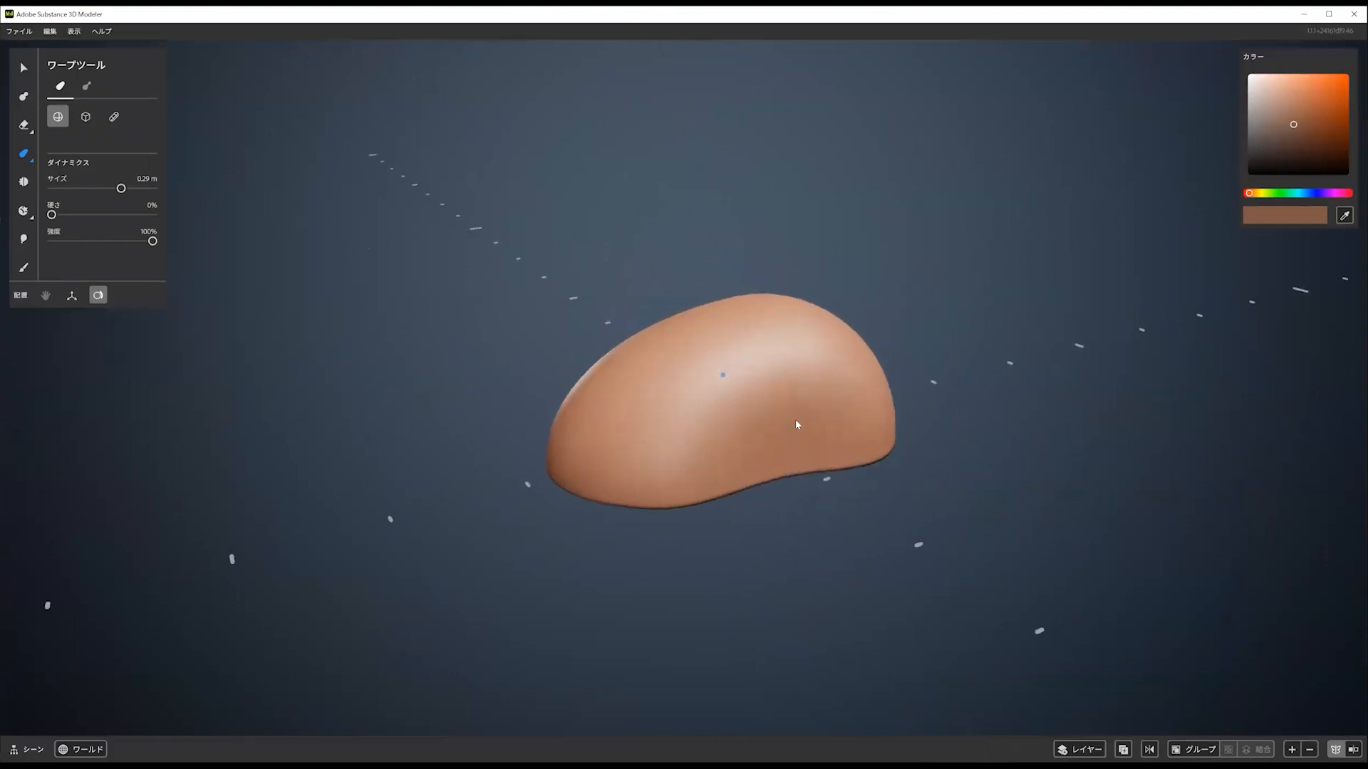
{"action": "left_click_drag", "start_coordinate": [819, 363], "coordinate": [758, 393], "text": "alt"}
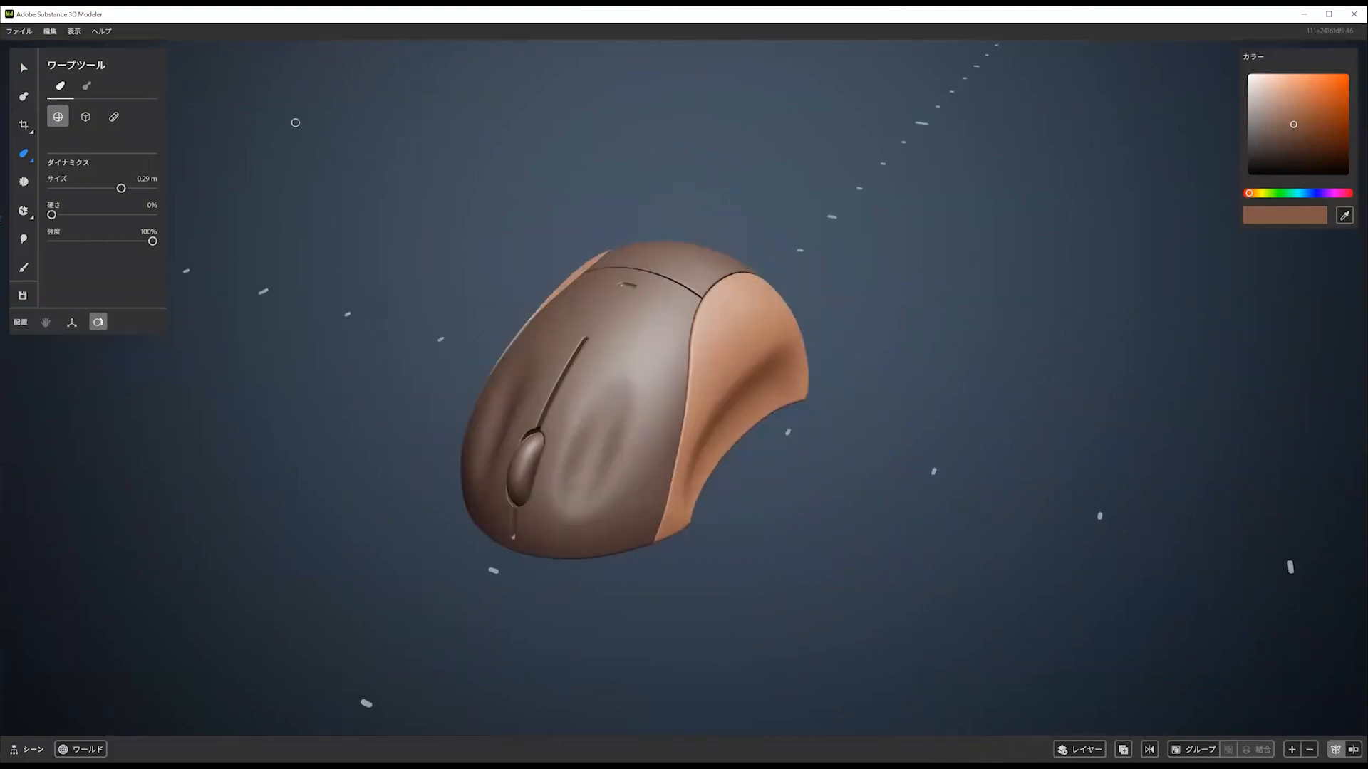
Open the export settings for the mouse model and choose FBX as the output format
{"action": "left_click", "coordinate": [12, 33]}
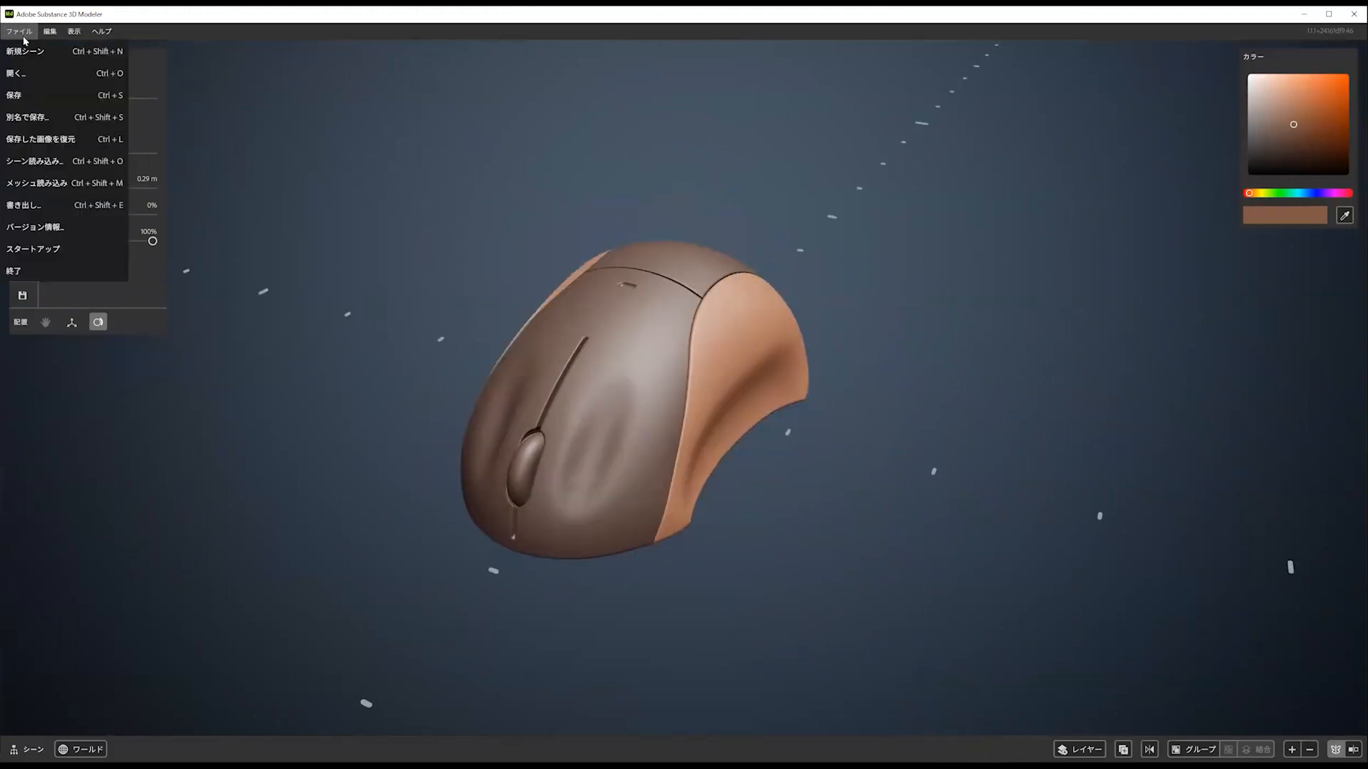
{"action": "left_click", "coordinate": [71, 206]}
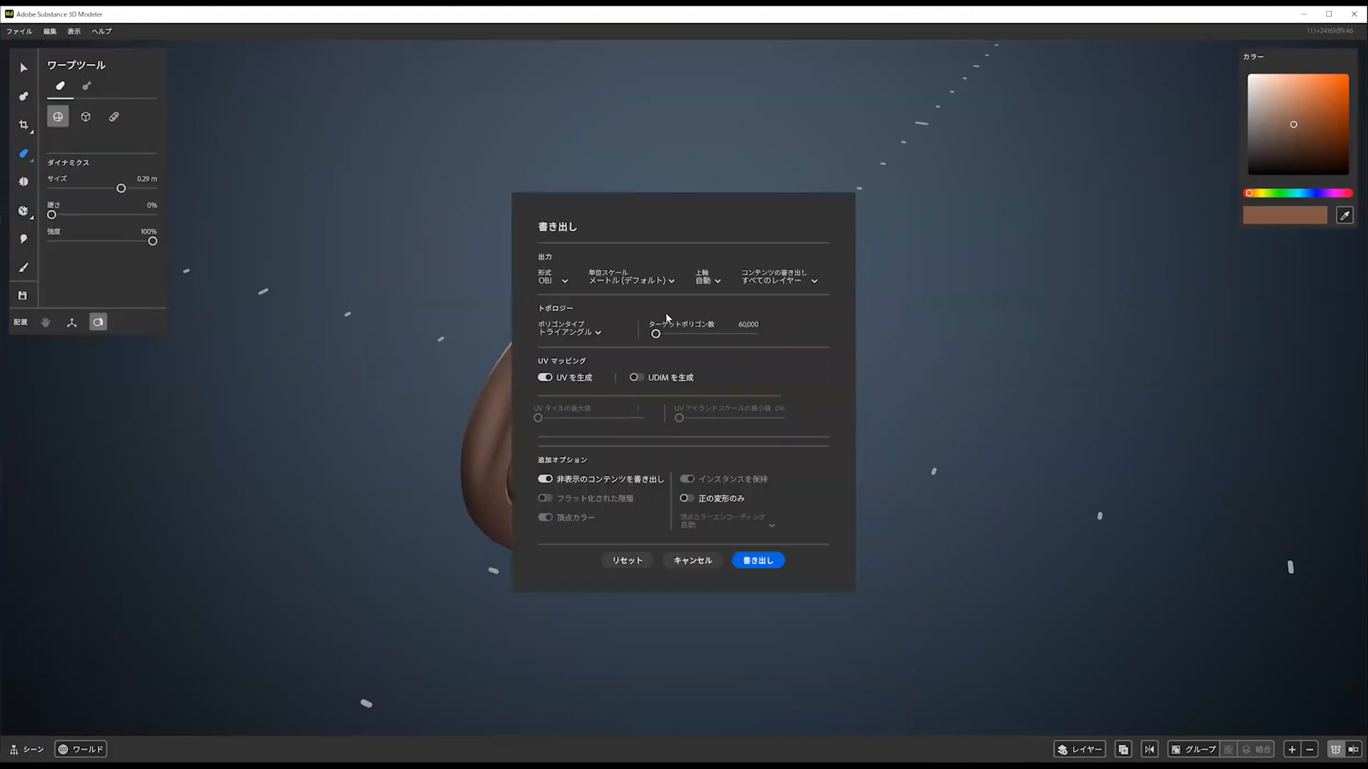
{"action": "left_click", "coordinate": [562, 282]}
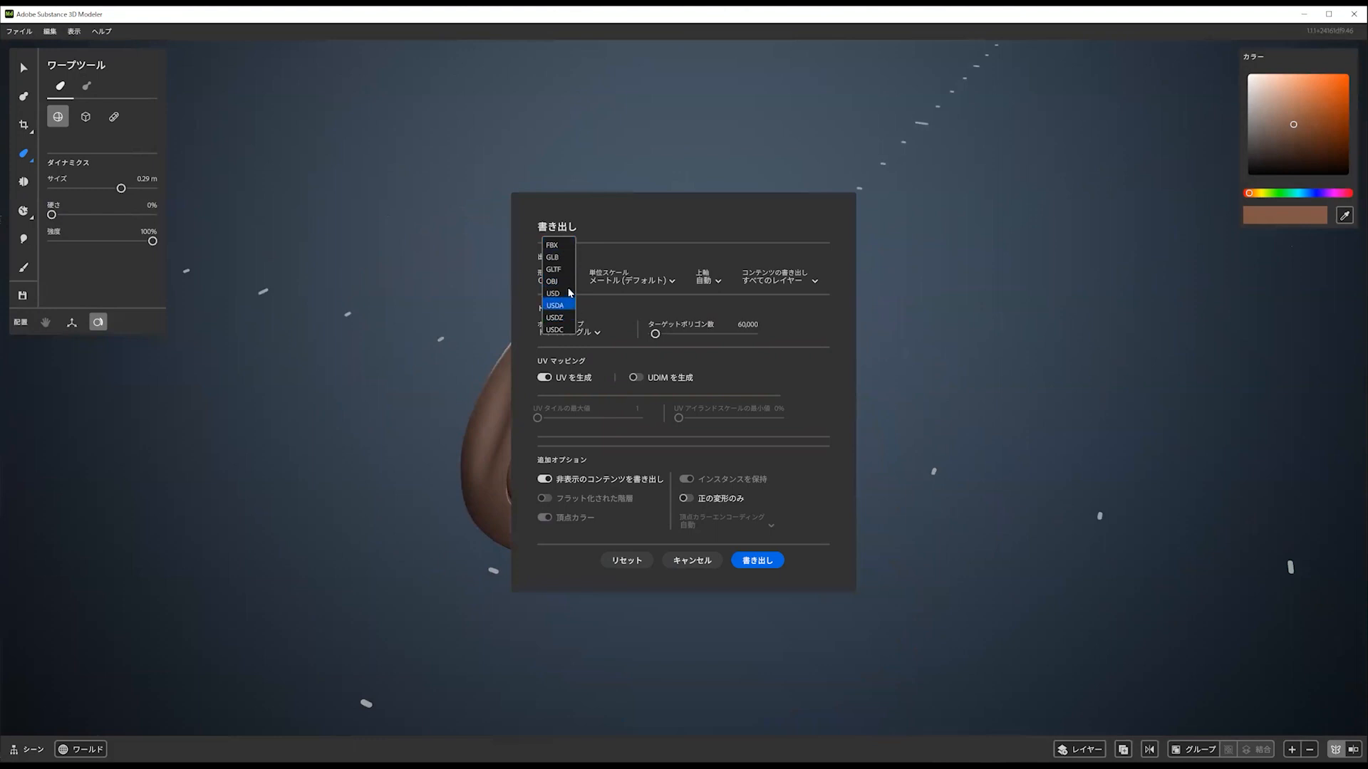
{"action": "left_click", "coordinate": [562, 246]}
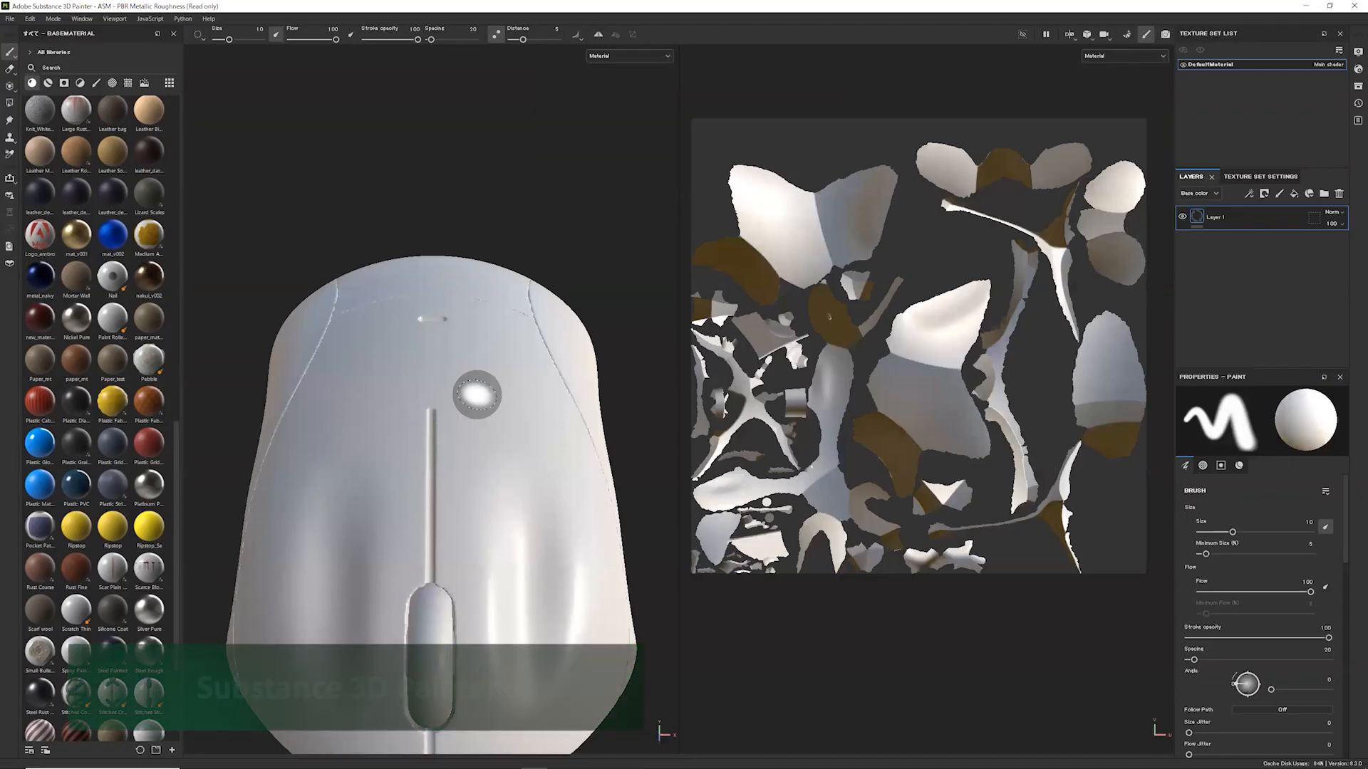
Switch to Substance 3D Painter with the mouse mesh loaded and delete the default paint layer
{"action": "right_click_drag", "start_coordinate": [593, 312], "coordinate": [379, 359], "text": "alt"}
{"action": "middle_click_drag", "start_coordinate": [491, 371], "coordinate": [496, 339], "text": "alt"}
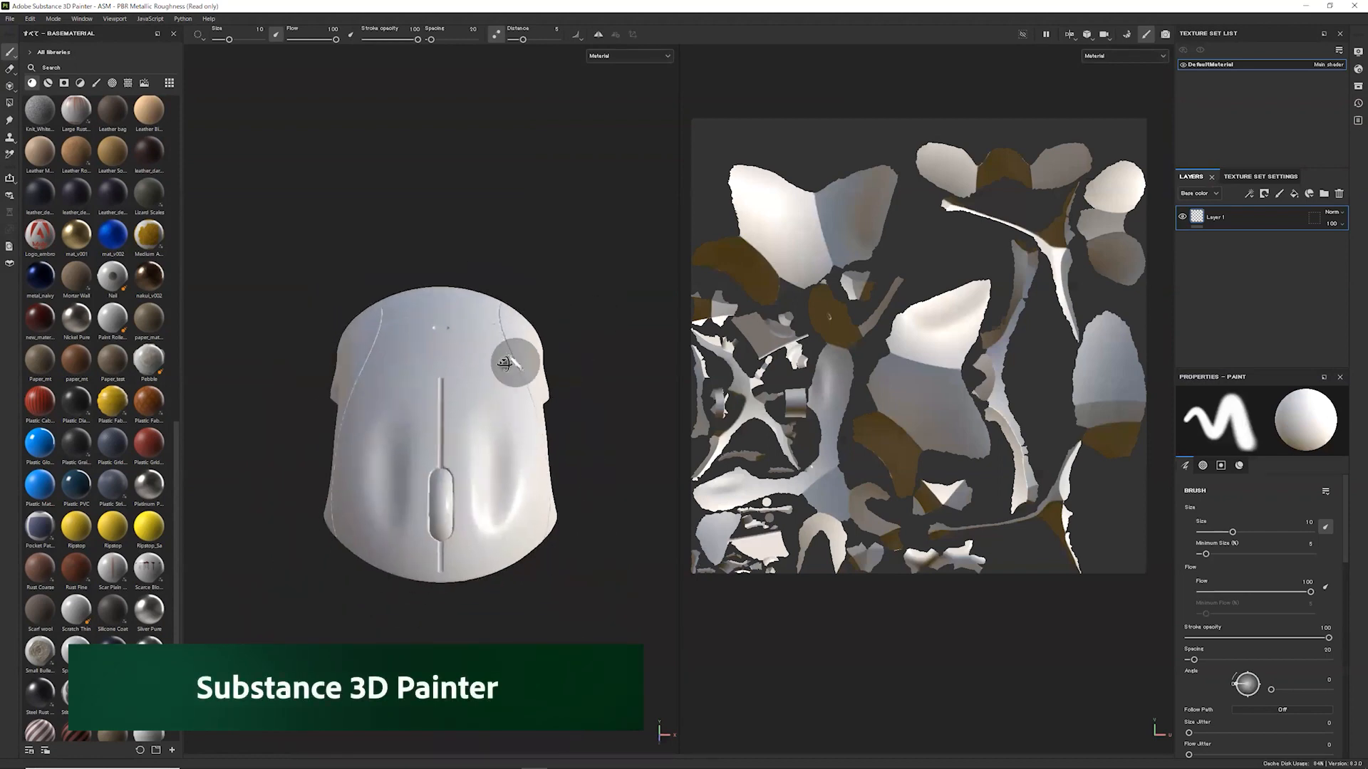
{"action": "left_click_drag", "start_coordinate": [516, 362], "coordinate": [458, 373], "text": "alt"}
{"action": "middle_click_drag", "start_coordinate": [484, 355], "coordinate": [485, 329], "text": "alt"}
{"action": "right_click_drag", "start_coordinate": [486, 329], "coordinate": [571, 308], "text": "alt"}
{"action": "middle_click_drag", "start_coordinate": [581, 318], "coordinate": [508, 347], "text": "alt"}
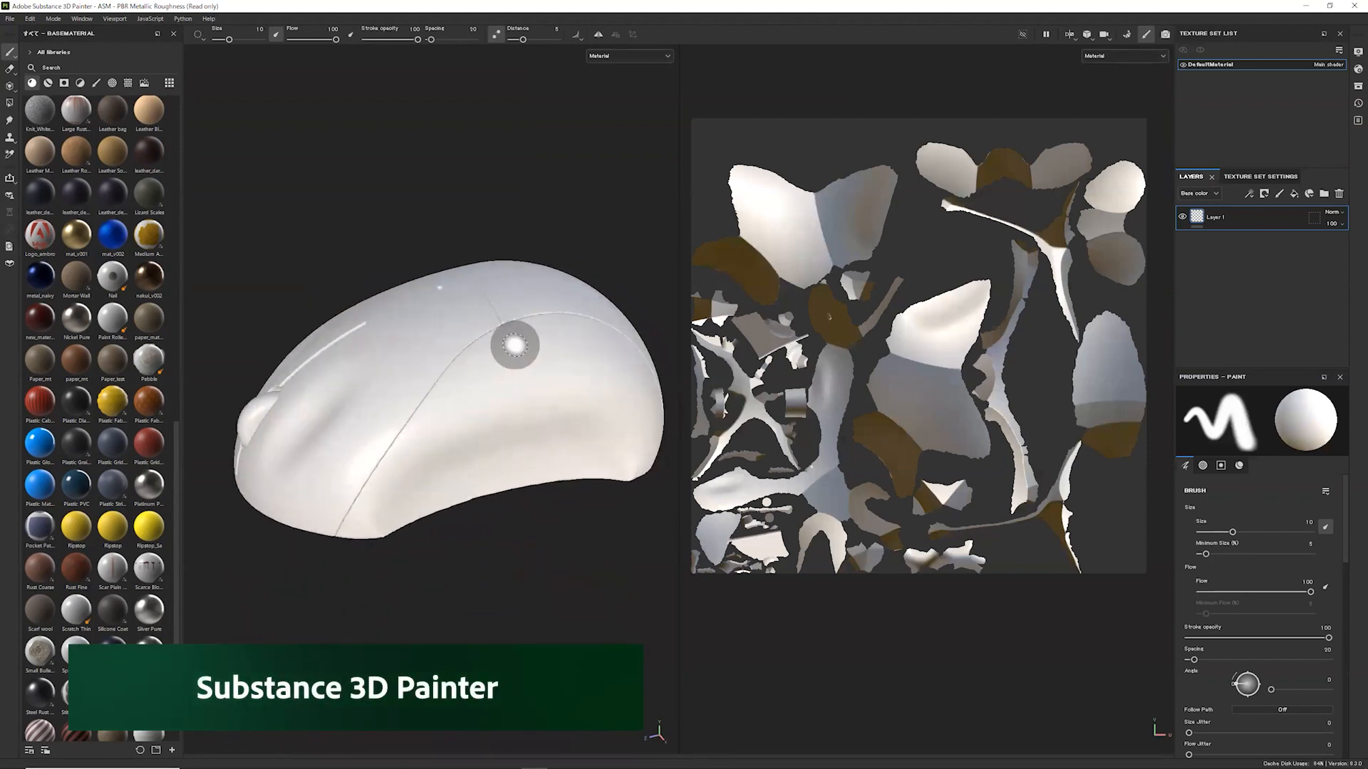
{"action": "key", "text": "Delete"}
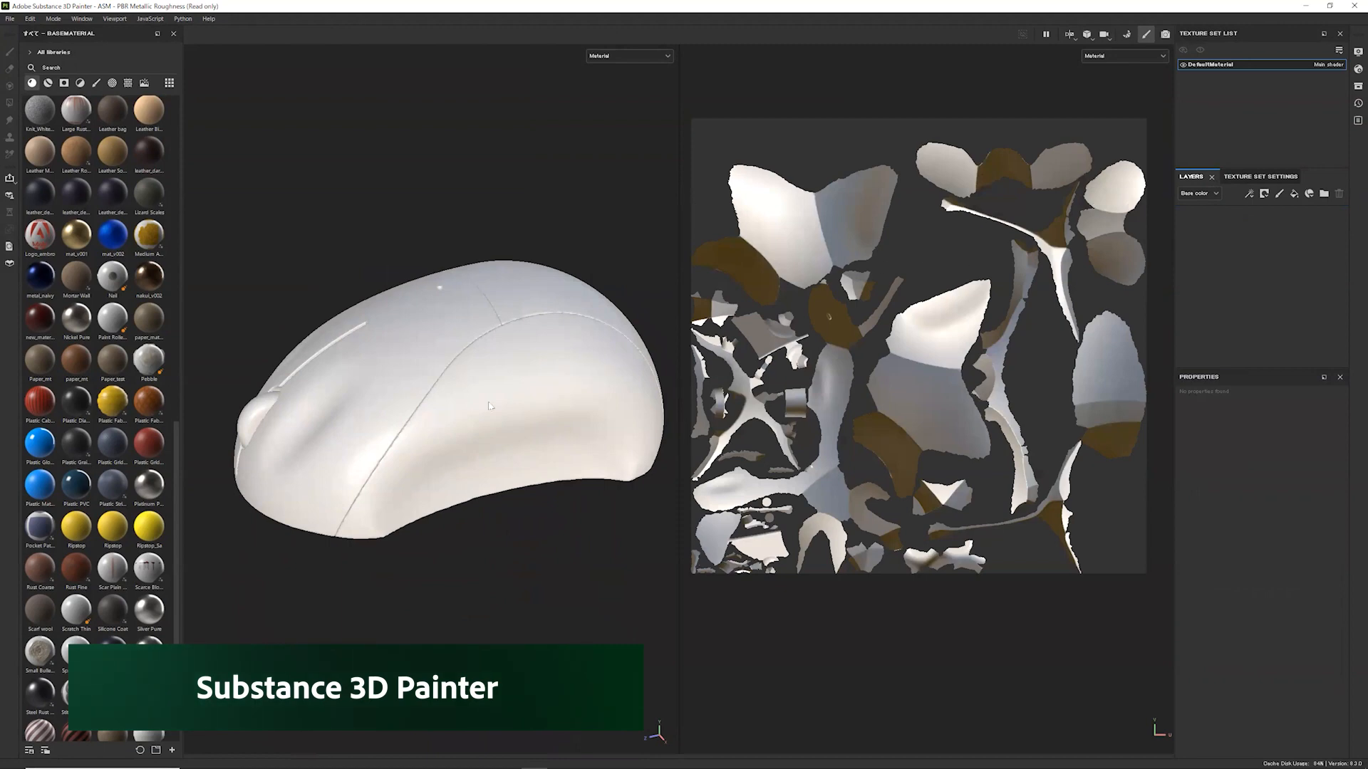
Search the material library for "leather" and add the leather_dark_red material to the mouse as a fill layer
{"action": "mouse_move", "coordinate": [489, 406]}
{"action": "left_mouse_down", "text": "alt"}
{"action": "mouse_move", "coordinate": [488, 382]}
{"action": "mouse_move", "coordinate": [520, 410]}
{"action": "left_mouse_up", "text": "alt"}
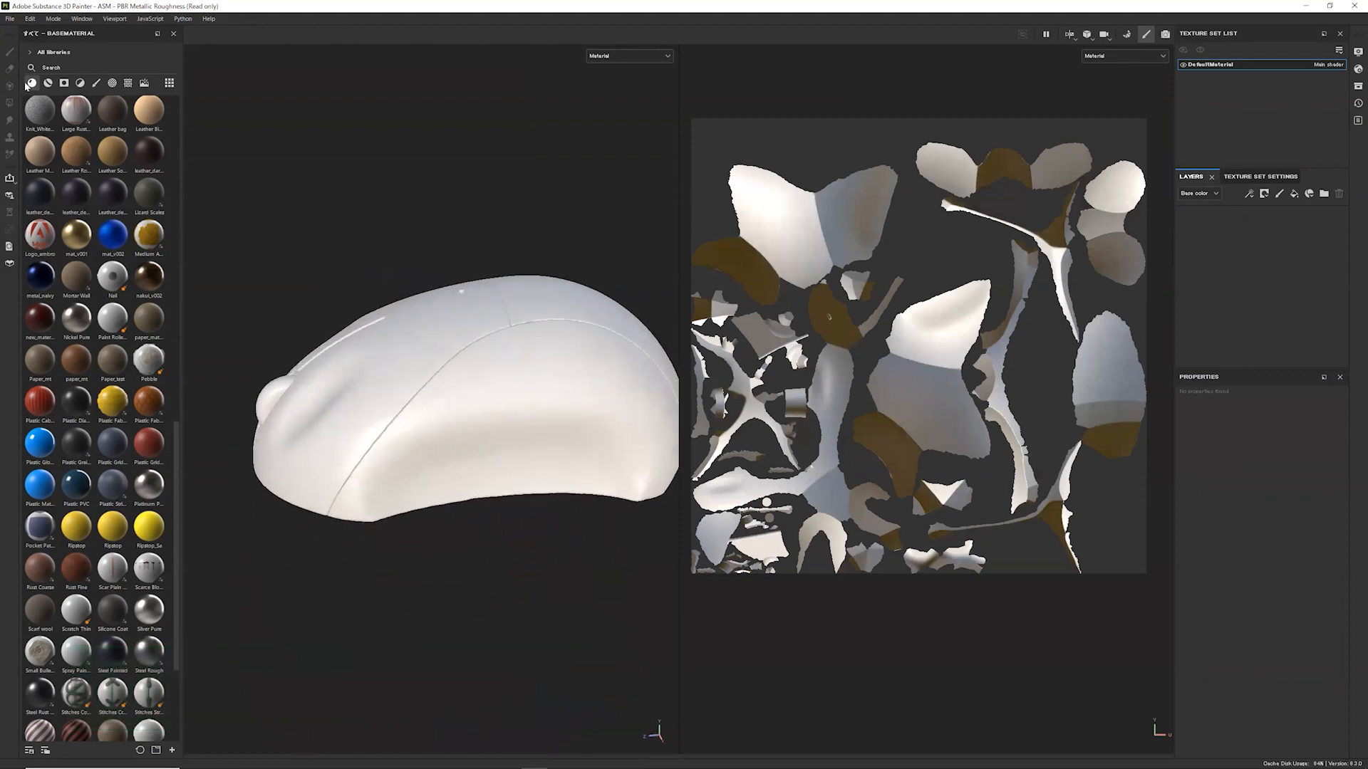
{"action": "left_click", "coordinate": [72, 68]}
{"action": "type", "text": "leather"}
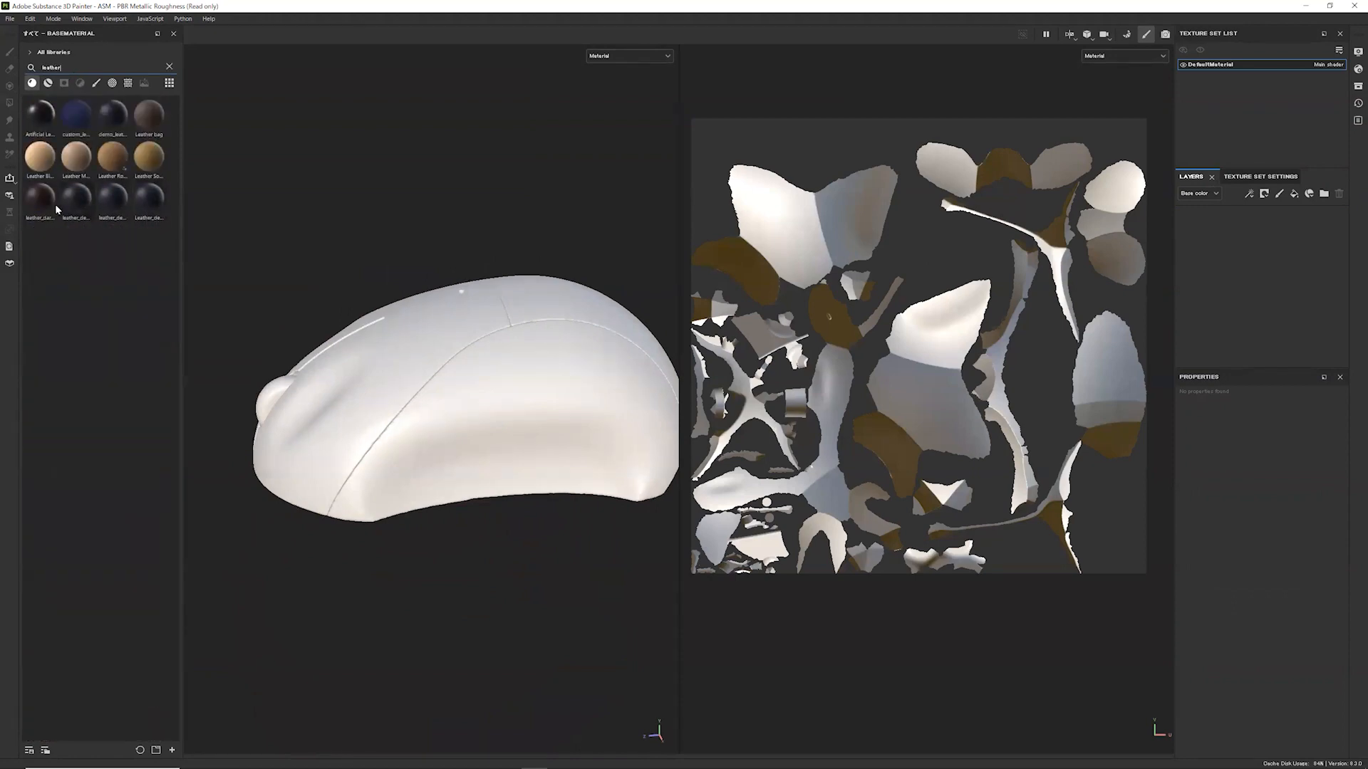
{"action": "mouse_move", "coordinate": [36, 205]}
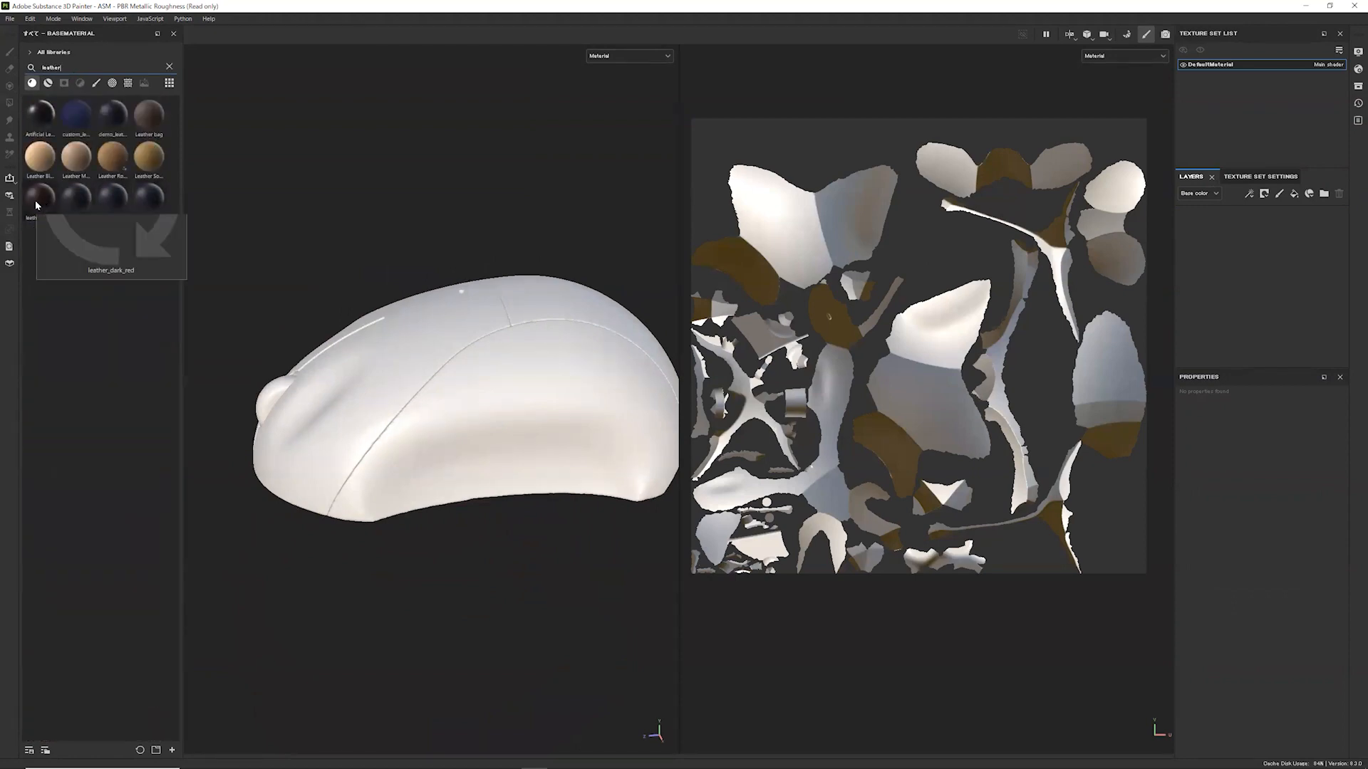
{"action": "left_click_drag", "start_coordinate": [38, 204], "coordinate": [1256, 246]}
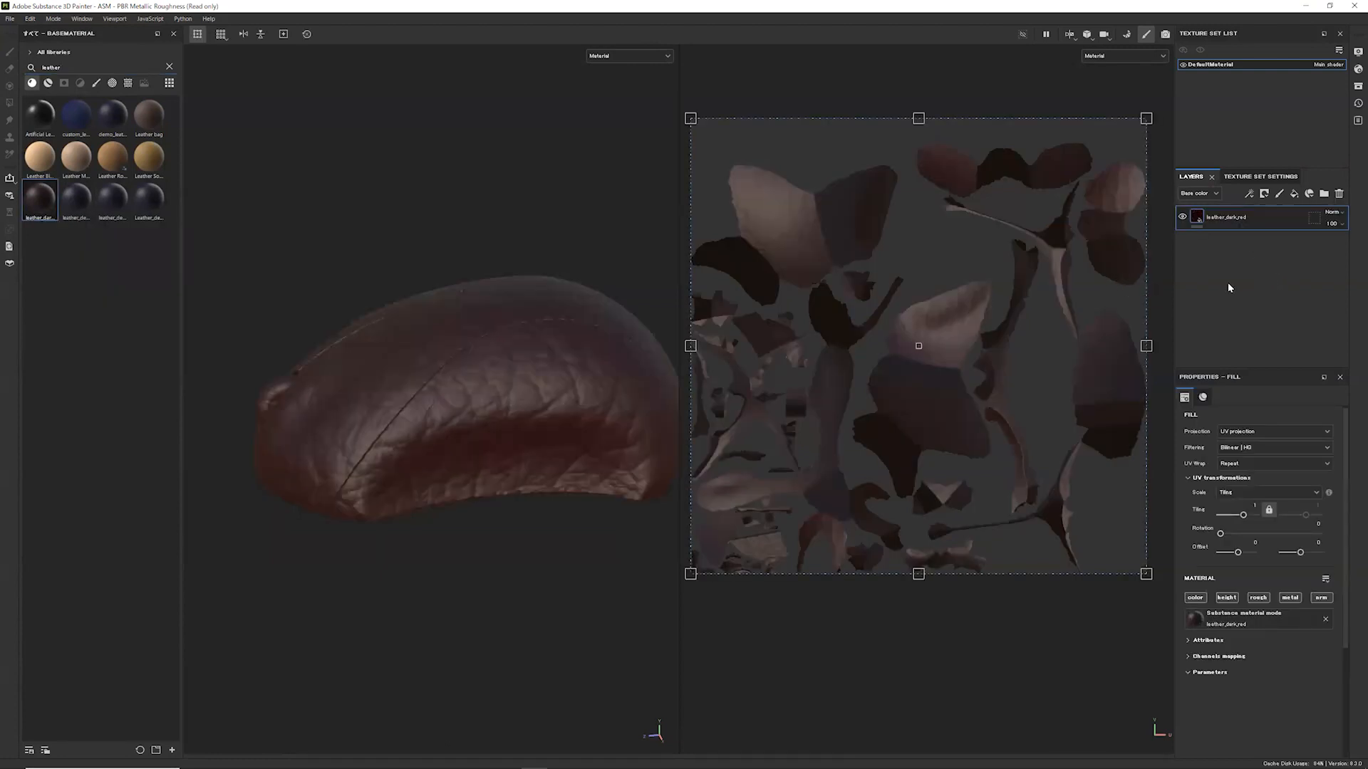
Group the leather layer into a folder named Leather_side and add a black mask to the folder
{"action": "key", "text": "ctrl+g"}
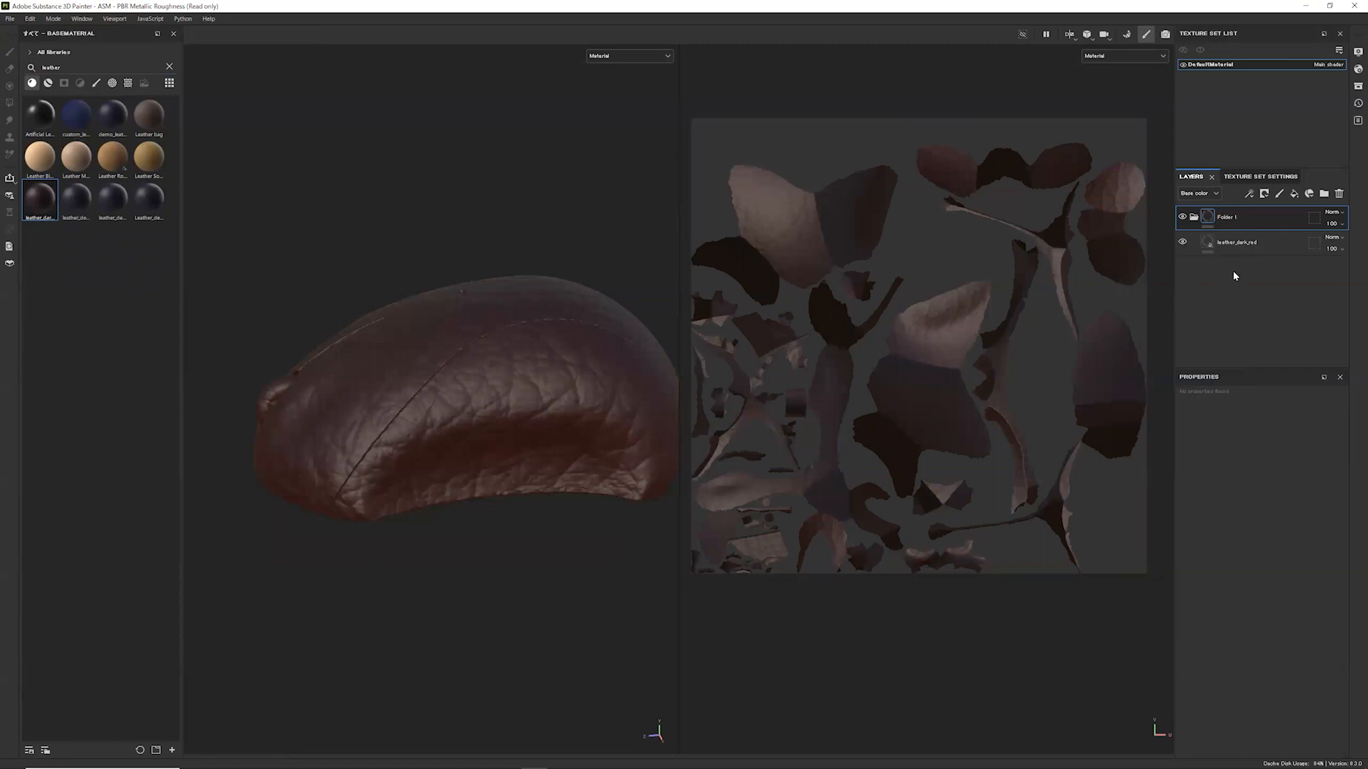
{"action": "double_click", "coordinate": [1230, 215]}
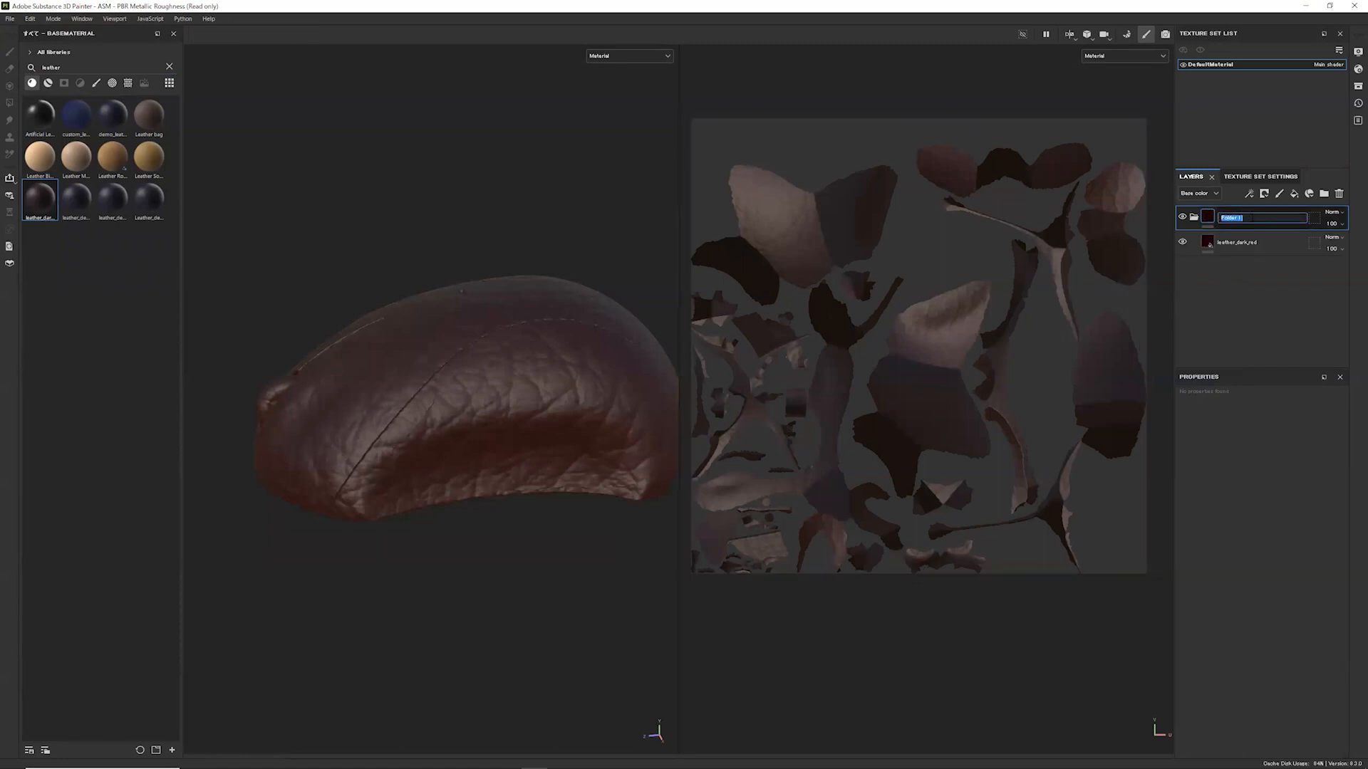
{"action": "type", "text": "Leather_side"}
{"action": "key", "text": "Return"}
{"action": "left_click", "coordinate": [1263, 196]}
{"action": "left_click", "coordinate": [1275, 221]}
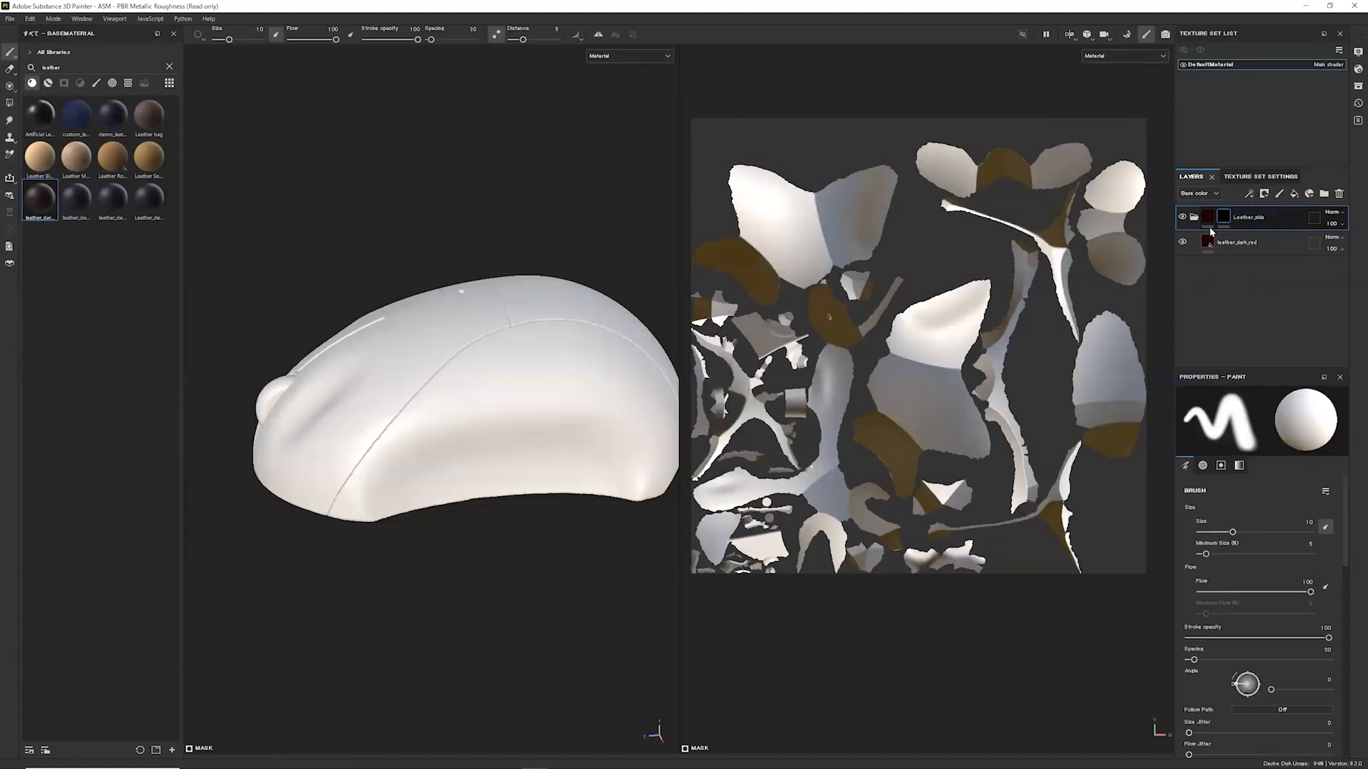
Reveal the leather on the mouse's side panels by filling their UV islands in the folder mask with Polygon Fill
{"action": "left_click", "coordinate": [10, 104]}
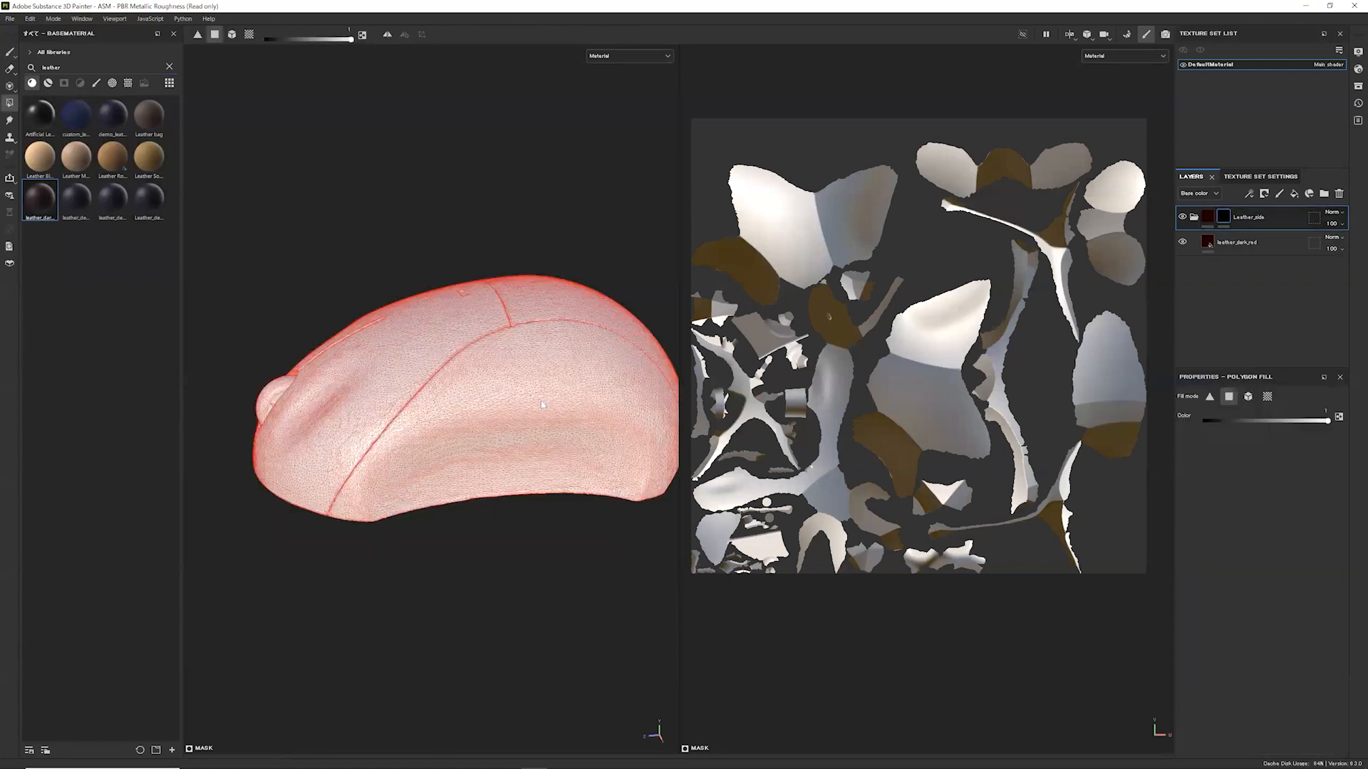
{"action": "left_click", "coordinate": [1267, 398]}
{"action": "middle_click_drag", "start_coordinate": [476, 495], "coordinate": [469, 487], "text": "alt"}
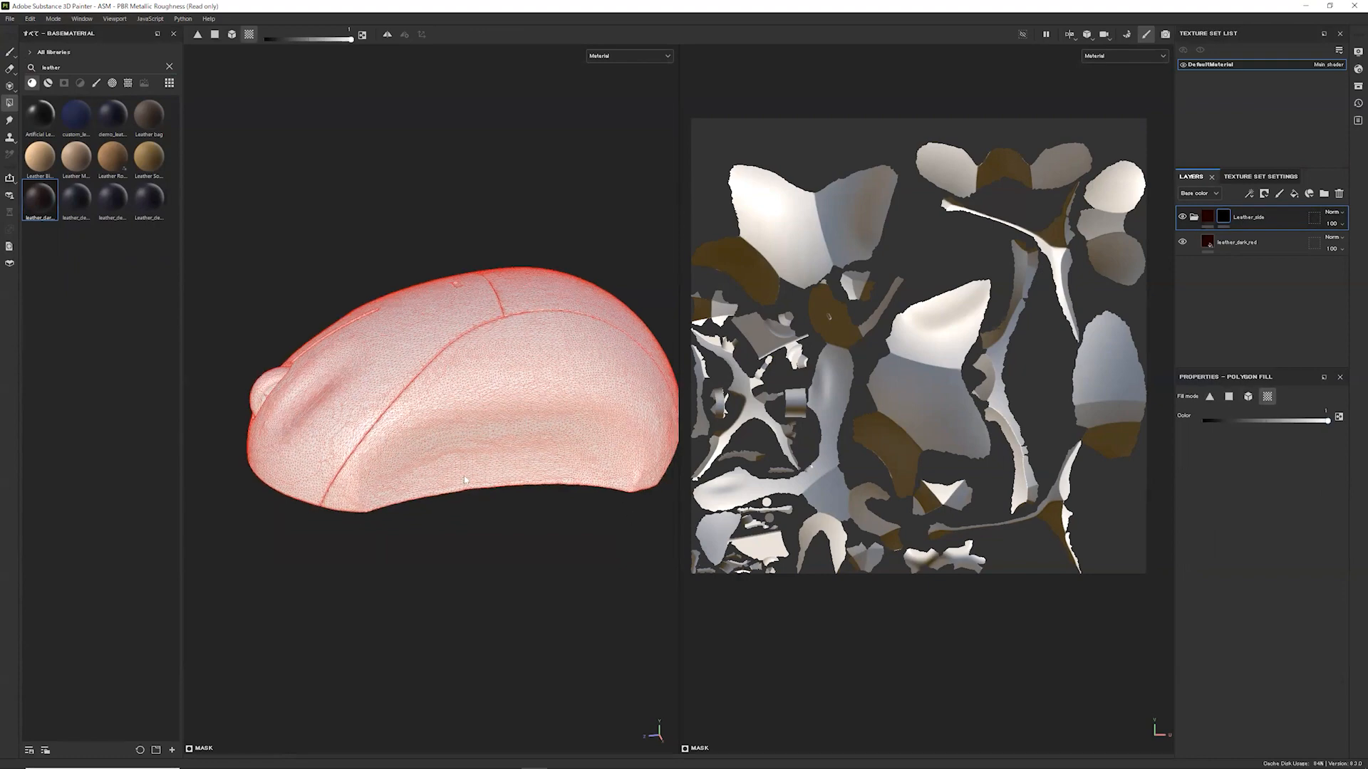
{"action": "left_click_drag", "start_coordinate": [457, 511], "coordinate": [529, 454]}
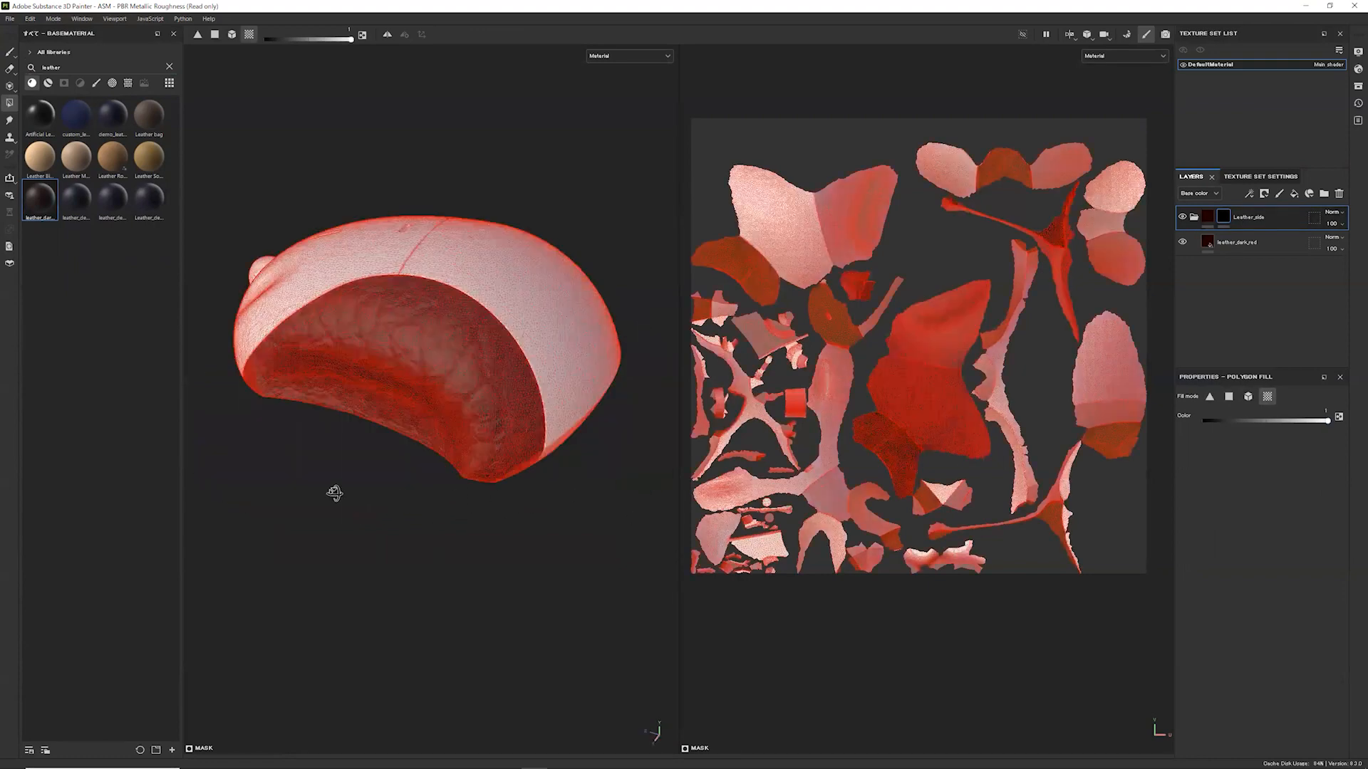
{"action": "left_click_drag", "start_coordinate": [336, 489], "coordinate": [419, 431], "text": "alt"}
{"action": "left_click_drag", "start_coordinate": [465, 515], "coordinate": [382, 610], "text": "alt"}
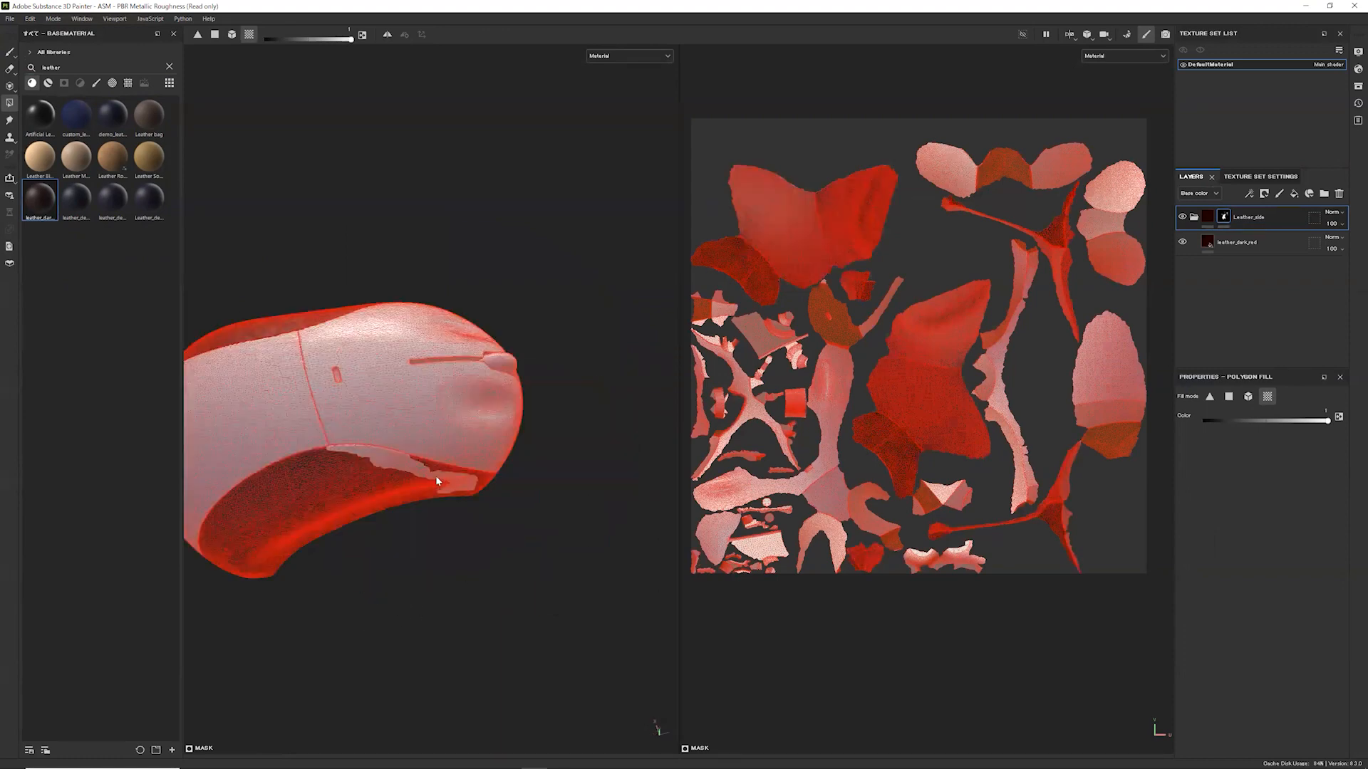
{"action": "left_click_drag", "start_coordinate": [459, 427], "coordinate": [496, 626], "text": "alt"}
{"action": "left_click_drag", "start_coordinate": [492, 494], "coordinate": [570, 521], "text": "alt"}
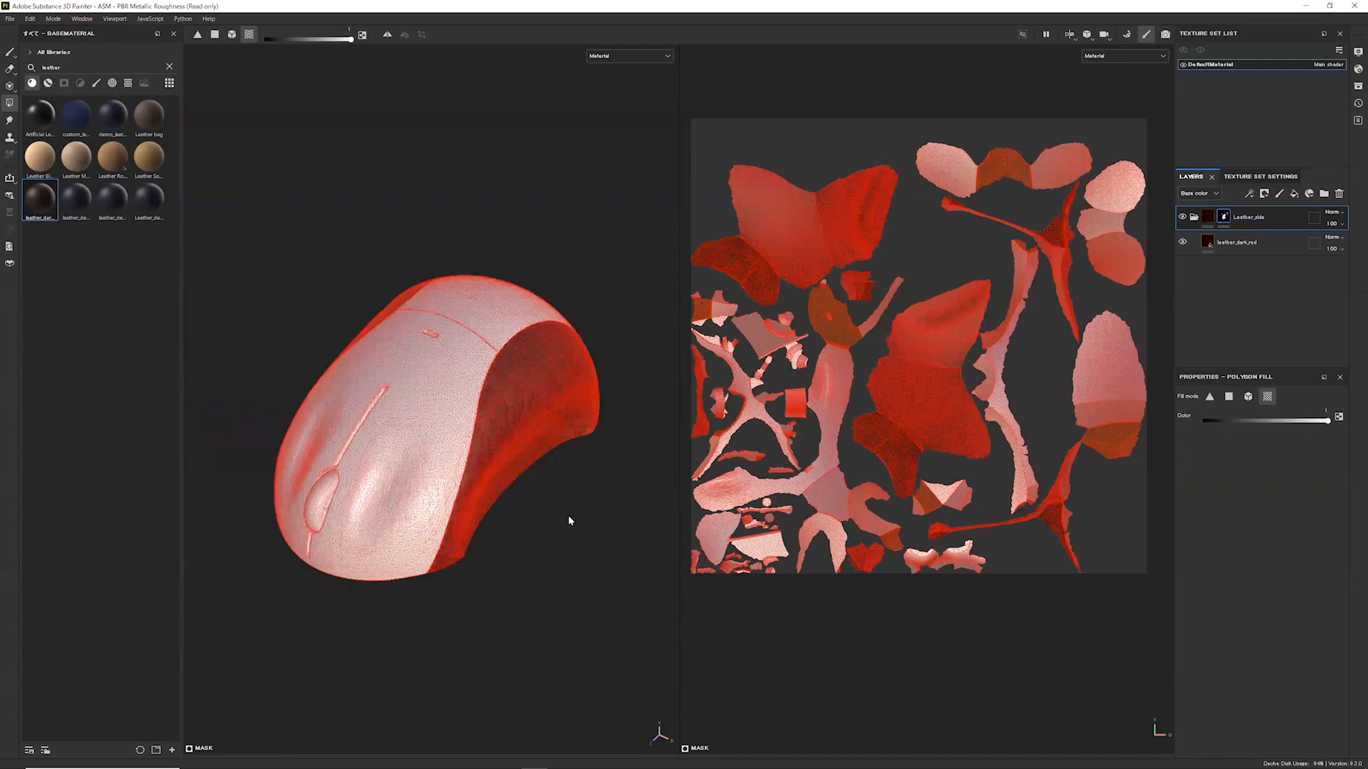
{"action": "left_click", "coordinate": [9, 52]}
{"action": "left_click_drag", "start_coordinate": [555, 396], "coordinate": [495, 361], "text": "alt"}
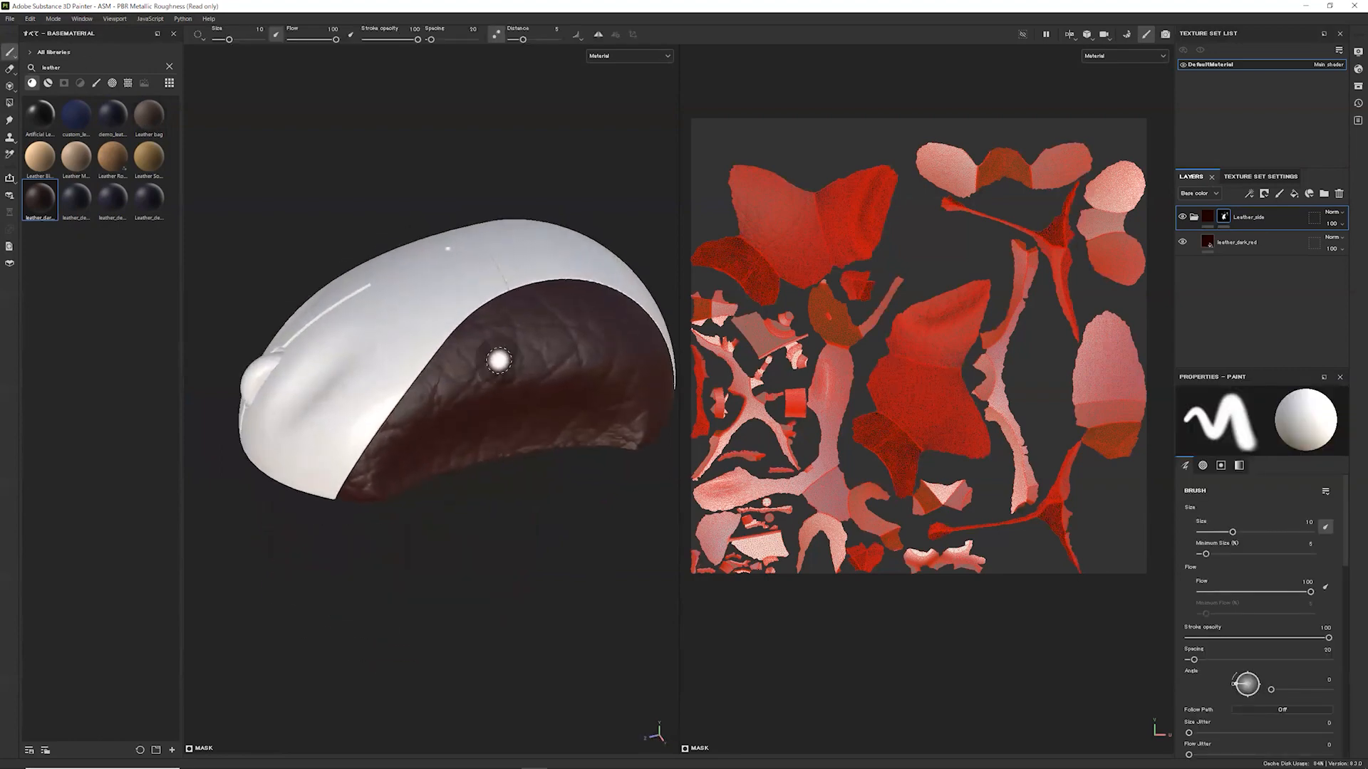
Set the leather_dark_red layer to Tri-planar projection with a tiling of 1.5
{"action": "left_click", "coordinate": [1206, 243]}
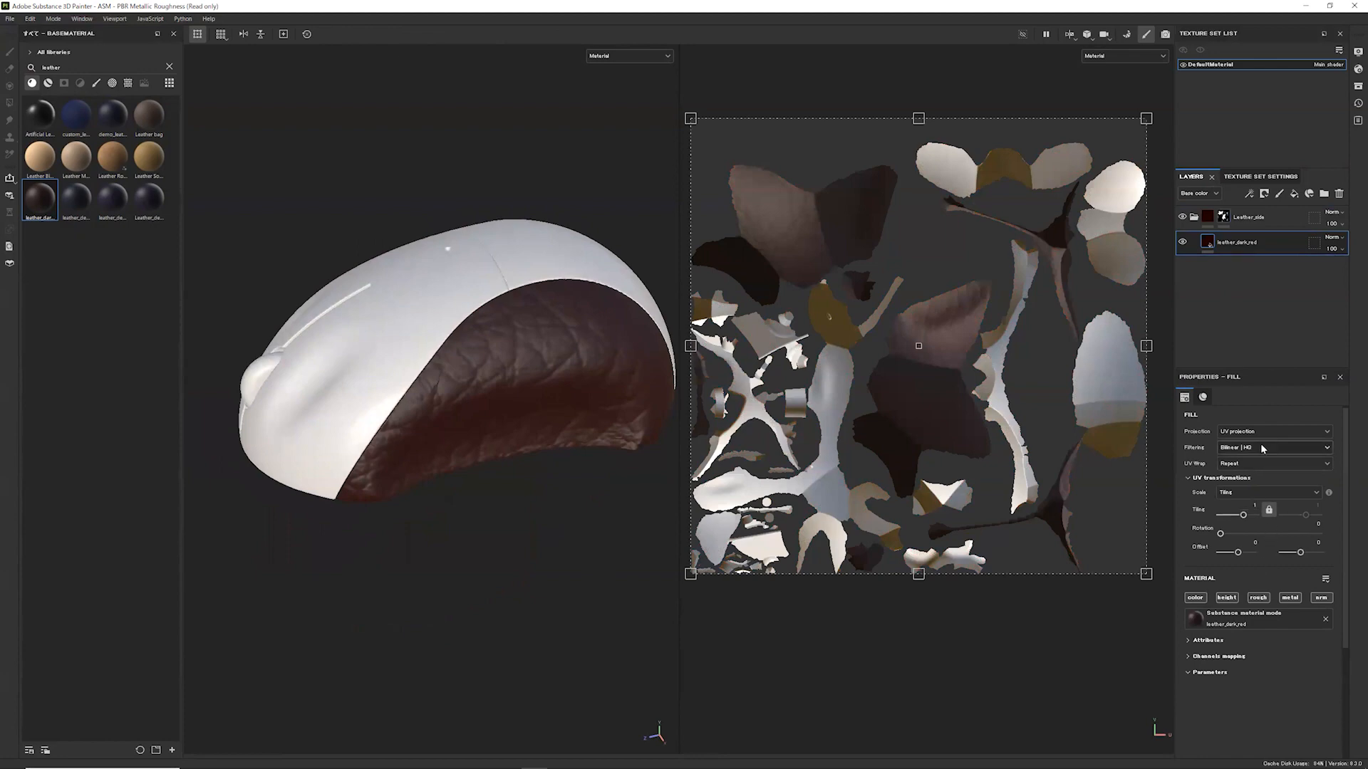
{"action": "left_click", "coordinate": [1240, 432]}
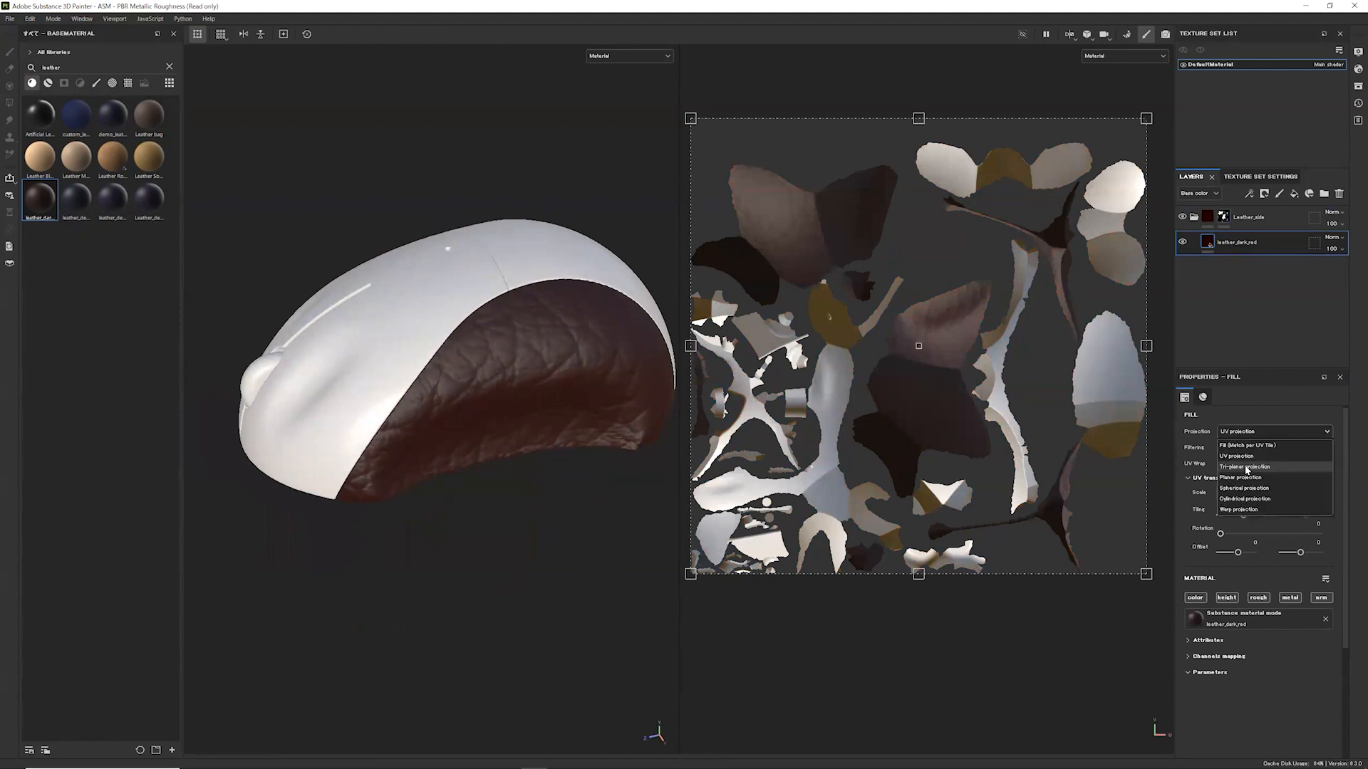
{"action": "left_click", "coordinate": [1244, 467]}
{"action": "mouse_move", "coordinate": [447, 483]}
{"action": "left_mouse_down", "text": "alt"}
{"action": "mouse_move", "coordinate": [439, 525]}
{"action": "mouse_move", "coordinate": [404, 450]}
{"action": "mouse_move", "coordinate": [543, 452]}
{"action": "mouse_move", "coordinate": [473, 485]}
{"action": "mouse_move", "coordinate": [517, 492]}
{"action": "mouse_move", "coordinate": [504, 498]}
{"action": "mouse_move", "coordinate": [463, 473]}
{"action": "mouse_move", "coordinate": [446, 478]}
{"action": "left_mouse_up", "text": "alt"}
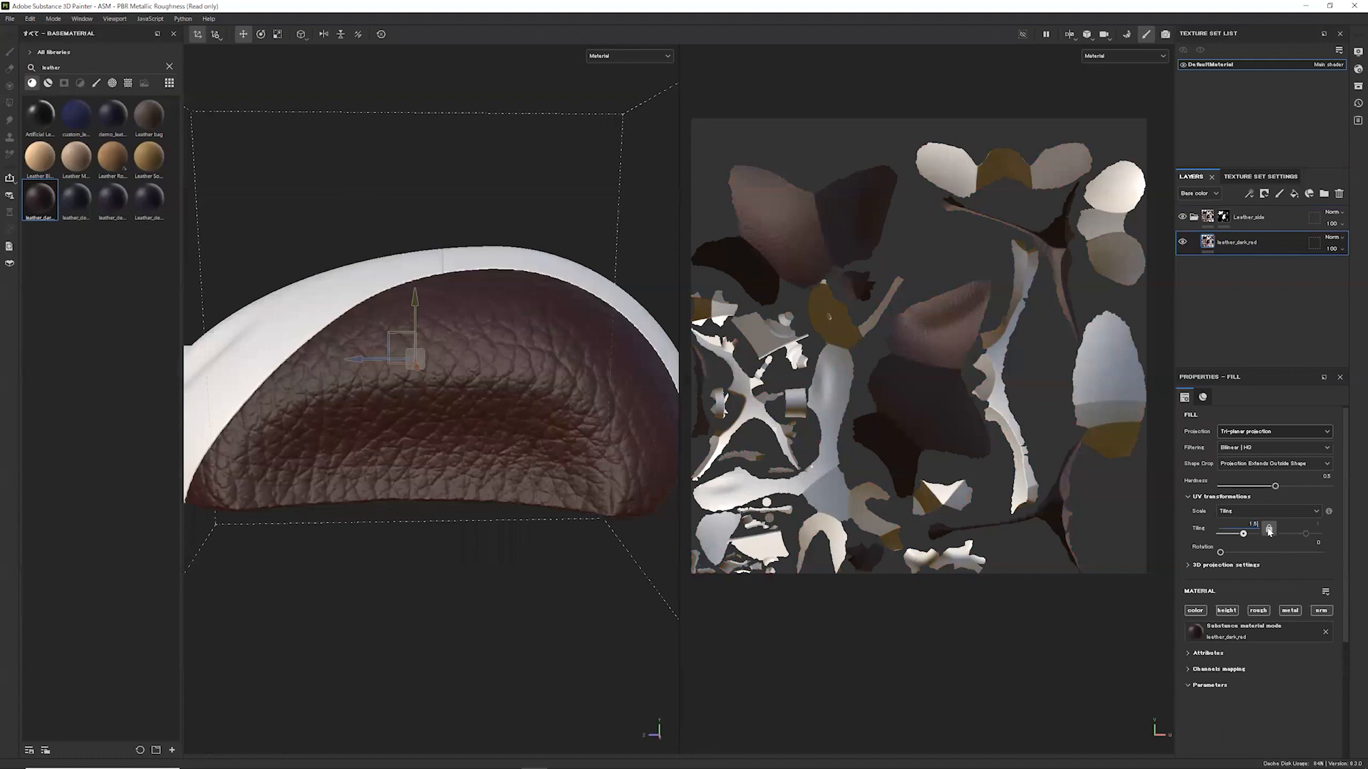
{"action": "left_click", "coordinate": [1269, 530]}
{"action": "mouse_move", "coordinate": [443, 445]}
{"action": "left_mouse_down", "text": "alt"}
{"action": "mouse_move", "coordinate": [448, 433]}
{"action": "mouse_move", "coordinate": [426, 432]}
{"action": "left_mouse_up", "text": "alt"}
{"action": "right_click_drag", "start_coordinate": [426, 431], "coordinate": [403, 427], "text": "alt"}
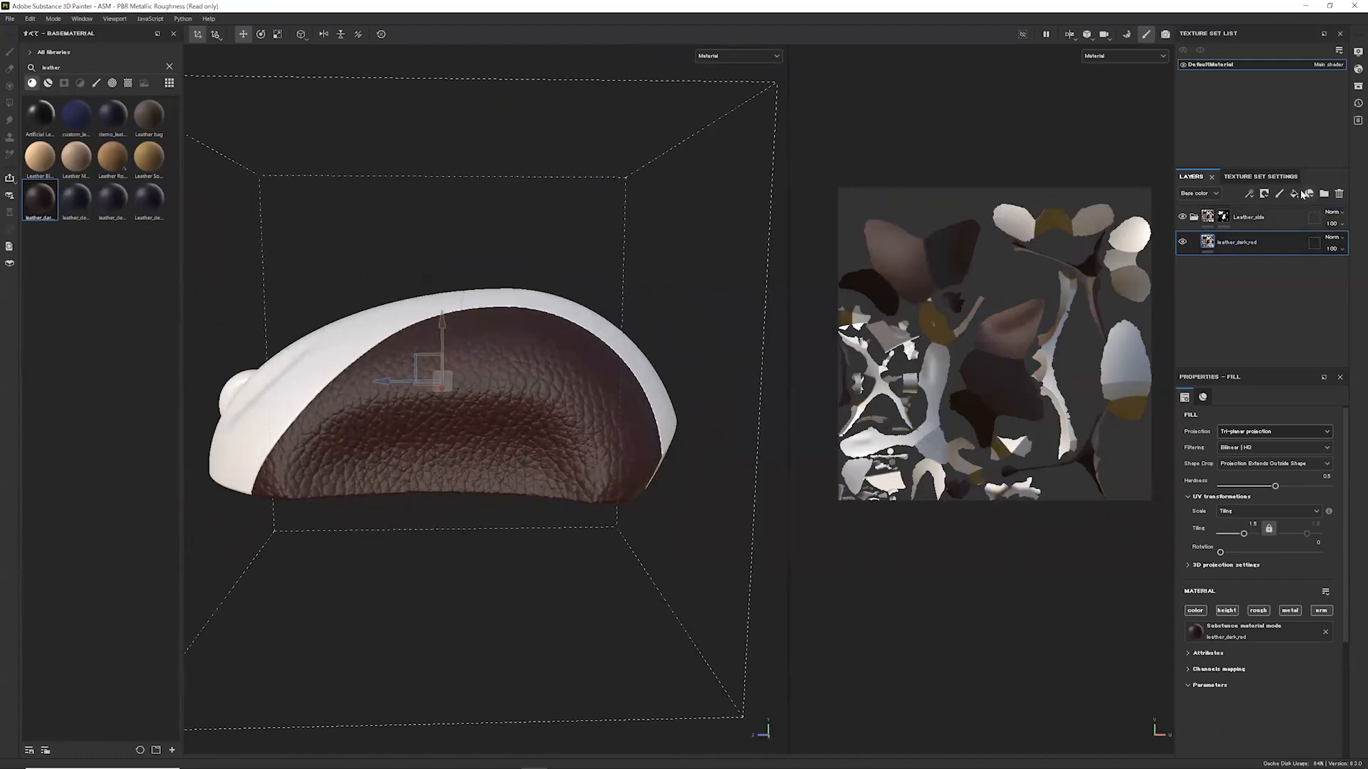
Add a color-only fill layer above the leather and give it a black mask with a paint effect
{"action": "left_click", "coordinate": [1295, 193]}
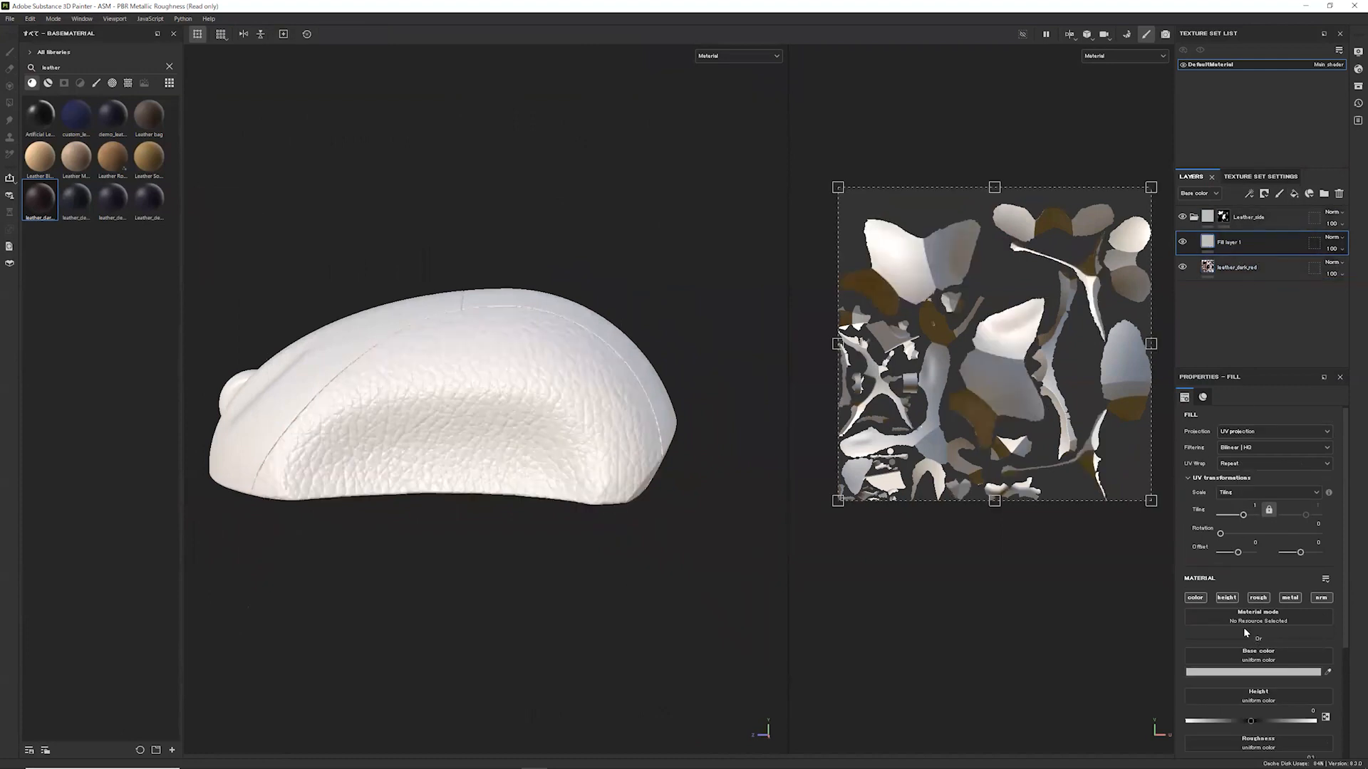
{"action": "left_click", "coordinate": [1197, 597]}
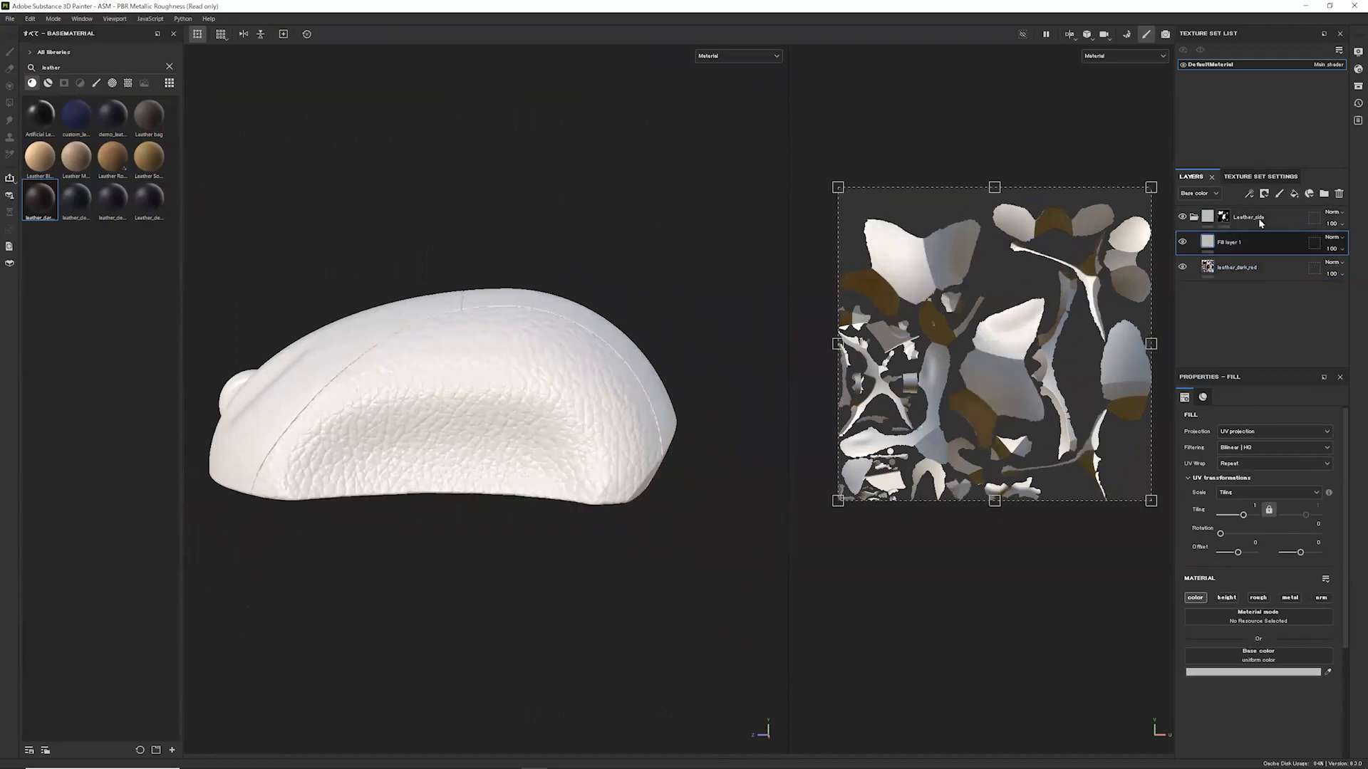
{"action": "left_click", "coordinate": [1263, 195]}
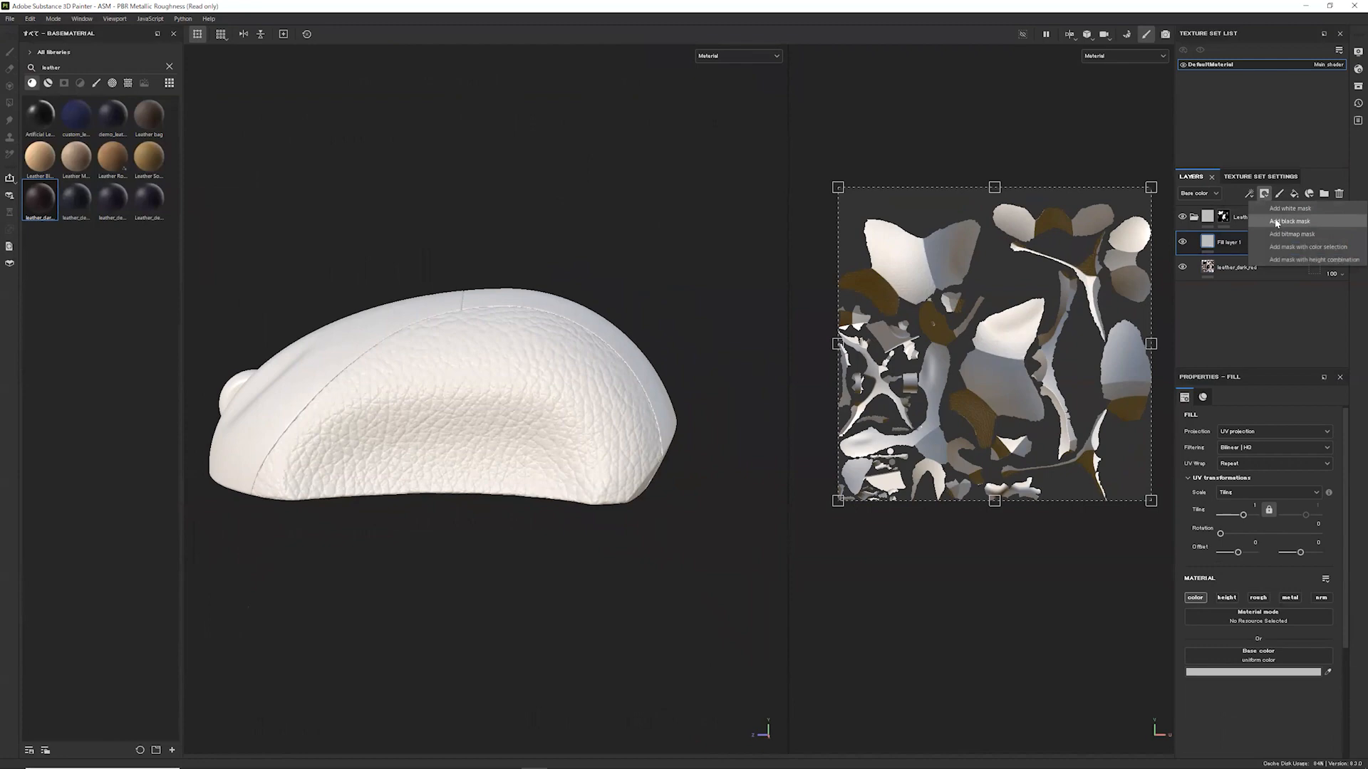
{"action": "left_click", "coordinate": [1276, 221]}
{"action": "left_click", "coordinate": [1249, 194]}
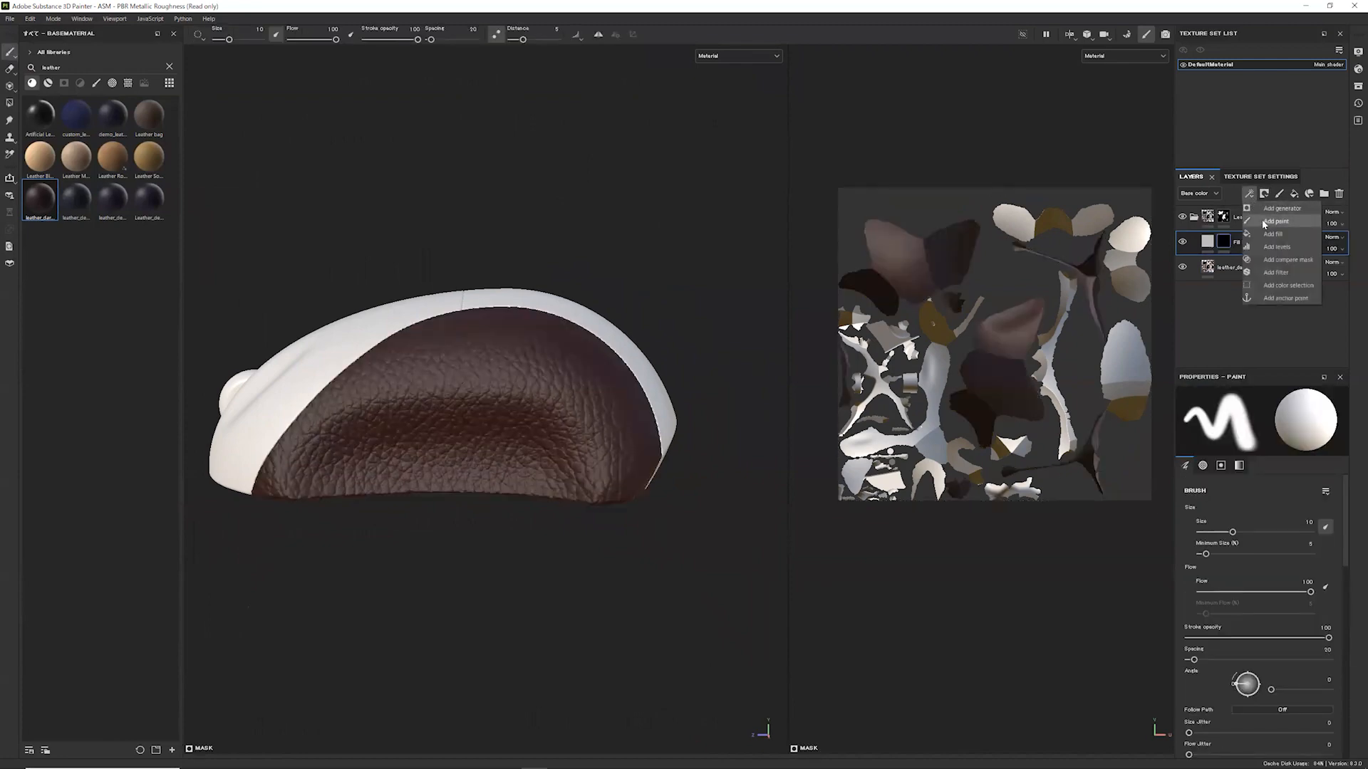
{"action": "left_click", "coordinate": [1275, 221]}
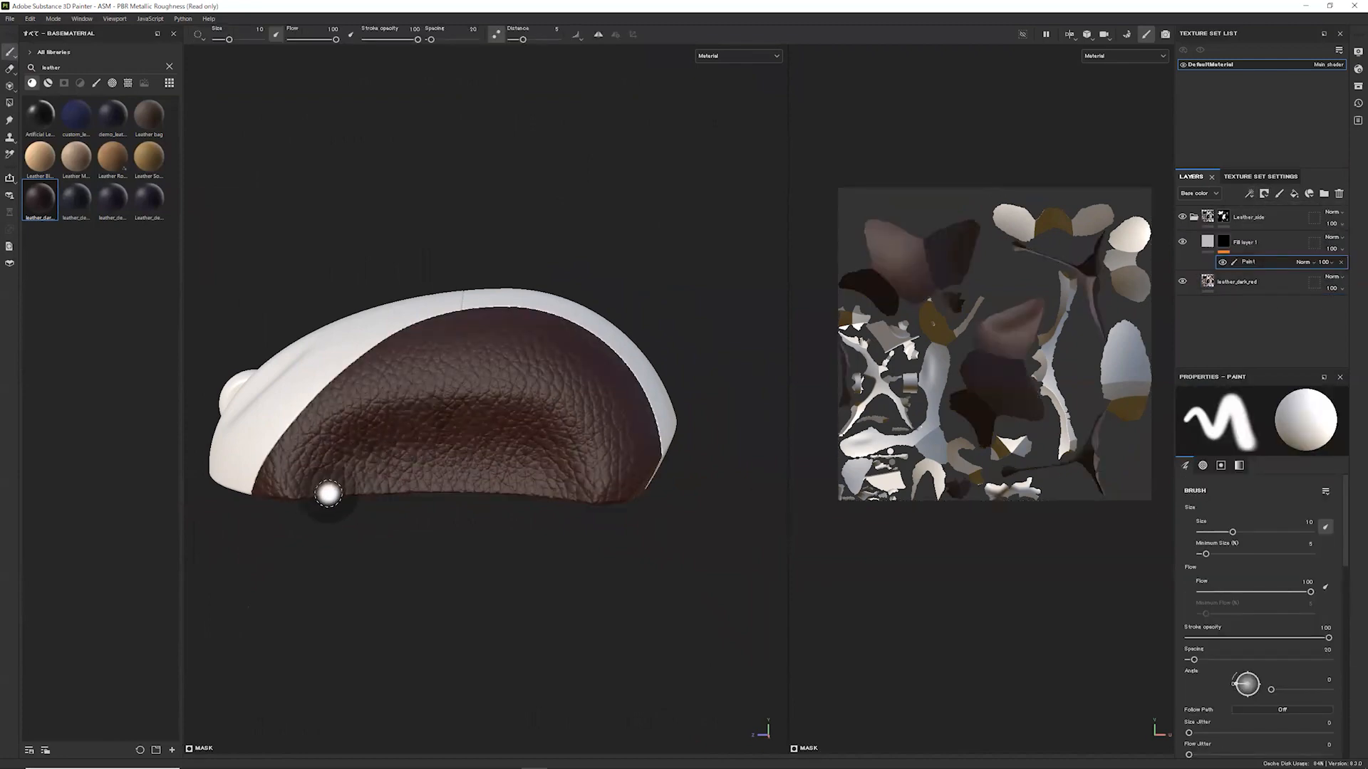
Turn on symmetry and reduce the brush size for painting the mask on the leather sides
{"action": "mouse_move", "coordinate": [464, 304]}
{"action": "left_mouse_down", "text": "alt"}
{"action": "mouse_move", "coordinate": [537, 464]}
{"action": "mouse_move", "coordinate": [524, 379]}
{"action": "mouse_move", "coordinate": [623, 392]}
{"action": "mouse_move", "coordinate": [882, 354]}
{"action": "mouse_move", "coordinate": [869, 327]}
{"action": "left_mouse_up", "text": "alt"}
{"action": "left_click", "coordinate": [599, 34]}
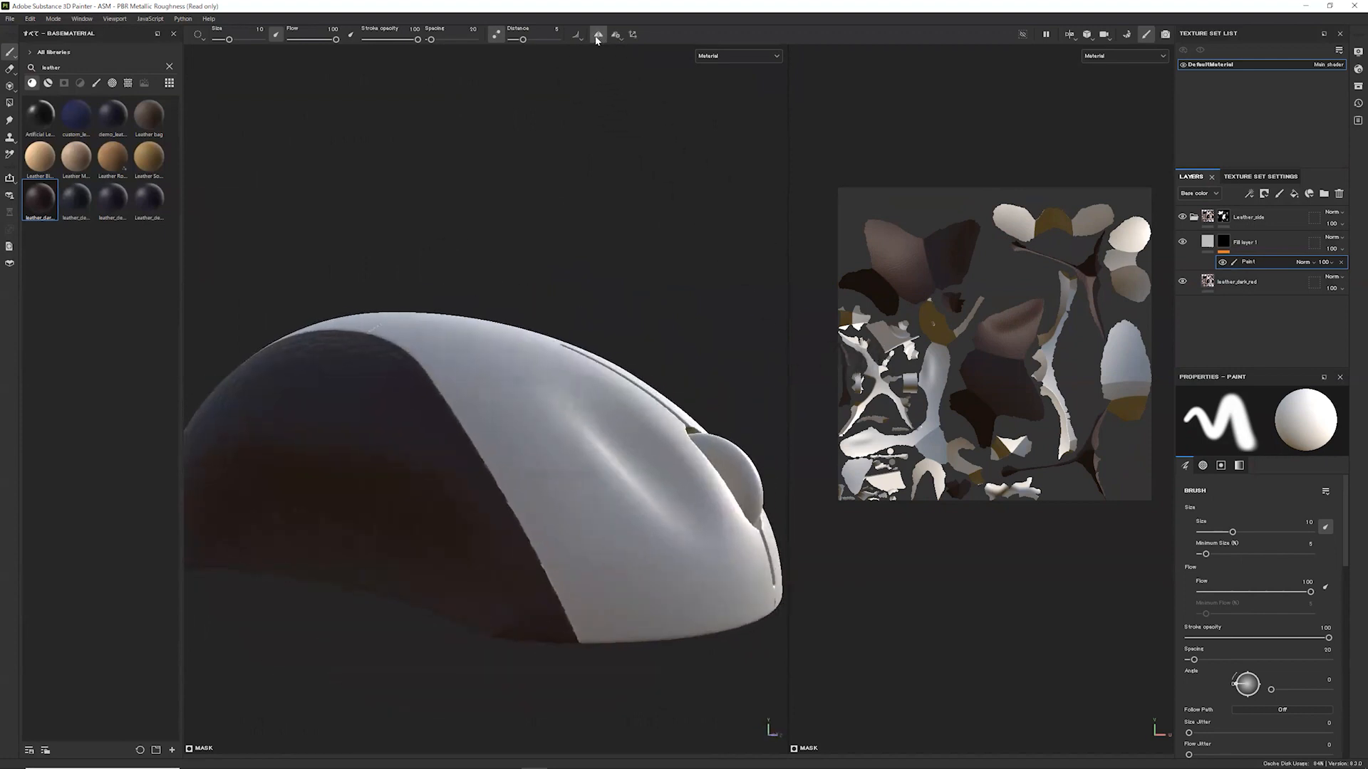
{"action": "mouse_move", "coordinate": [656, 284]}
{"action": "left_mouse_down", "text": "alt"}
{"action": "mouse_move", "coordinate": [613, 344]}
{"action": "mouse_move", "coordinate": [427, 377]}
{"action": "mouse_move", "coordinate": [499, 365]}
{"action": "left_mouse_up", "text": "alt"}
{"action": "scroll", "coordinate": [601, 345], "scroll_direction": "up", "scroll_amount": 1}
{"action": "middle_click_drag", "start_coordinate": [597, 371], "coordinate": [540, 312], "text": "alt"}
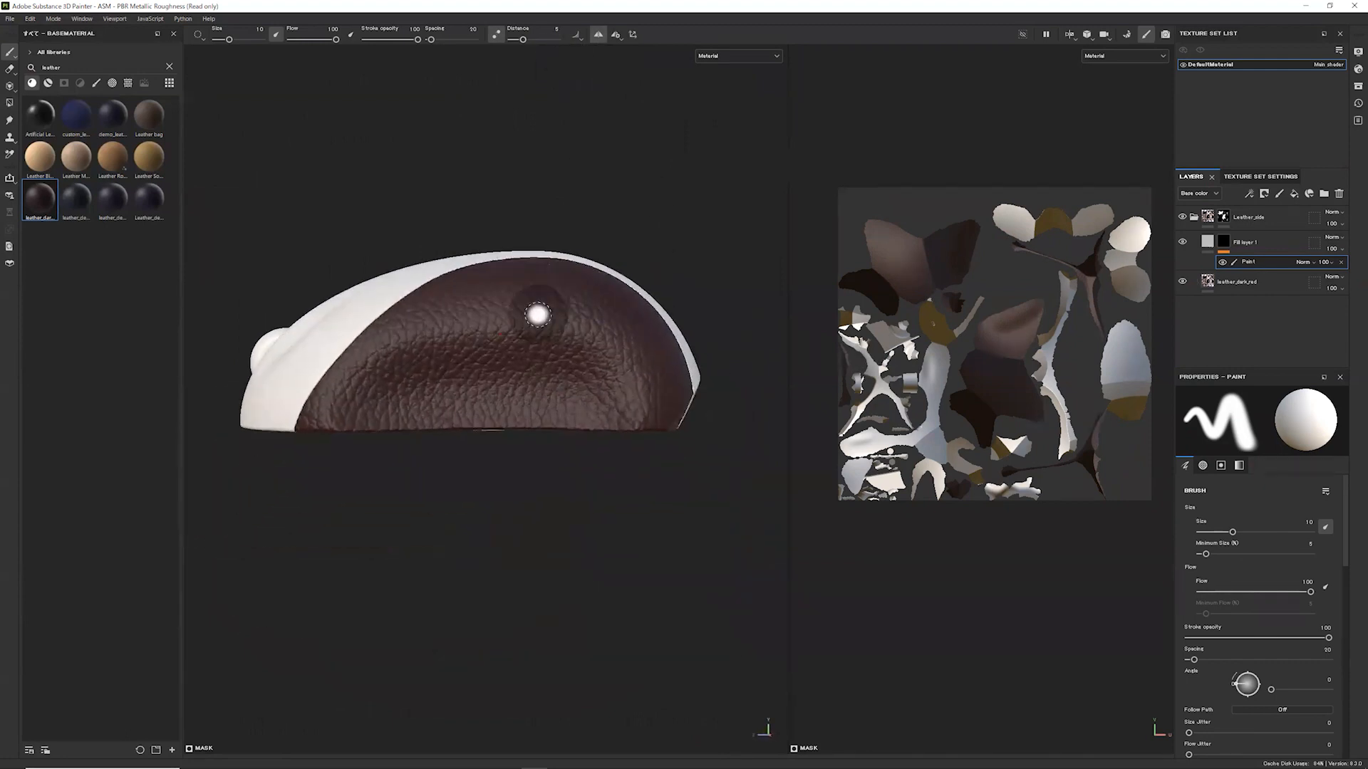
{"action": "scroll", "coordinate": [579, 310], "scroll_direction": "up", "scroll_amount": 1}
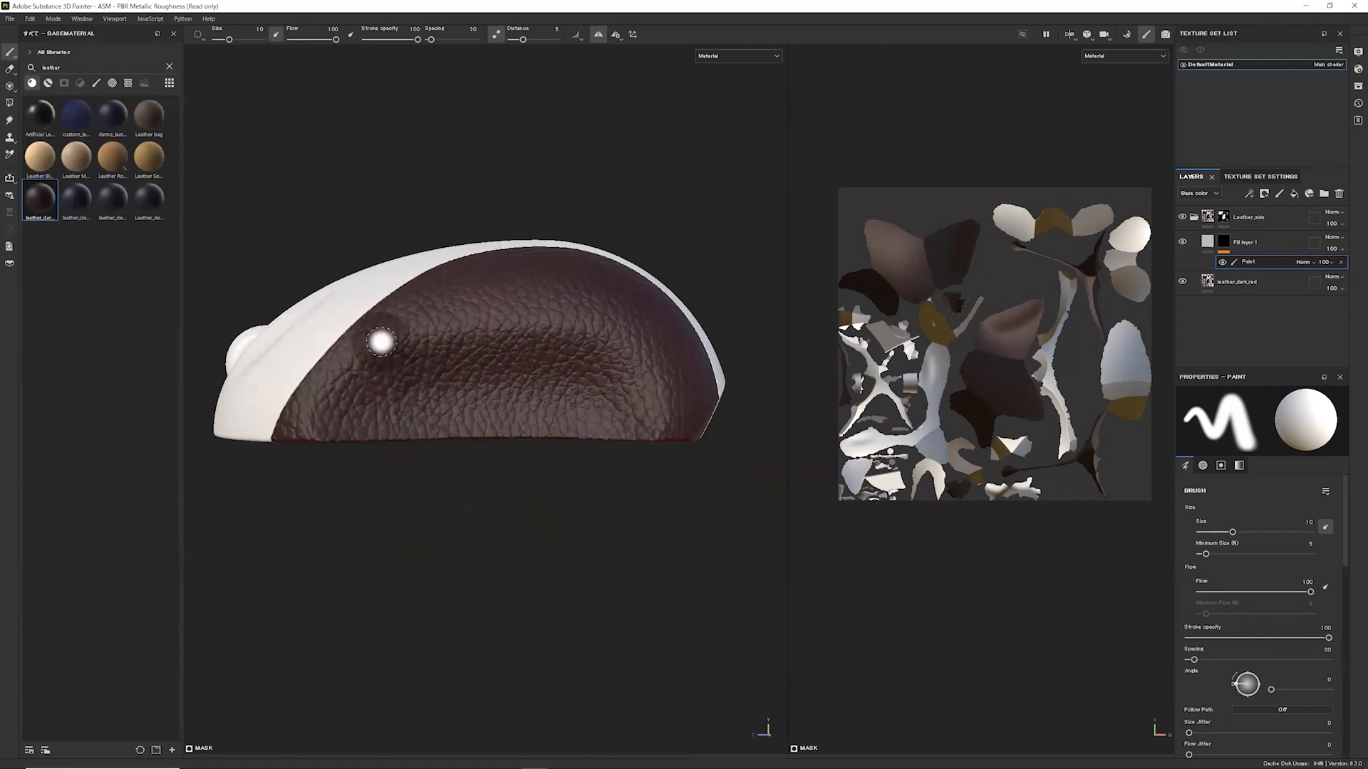
{"action": "right_click_drag", "start_coordinate": [487, 370], "coordinate": [459, 370], "text": "ctrl"}
{"action": "scroll", "coordinate": [478, 374], "scroll_direction": "up", "scroll_amount": 3}
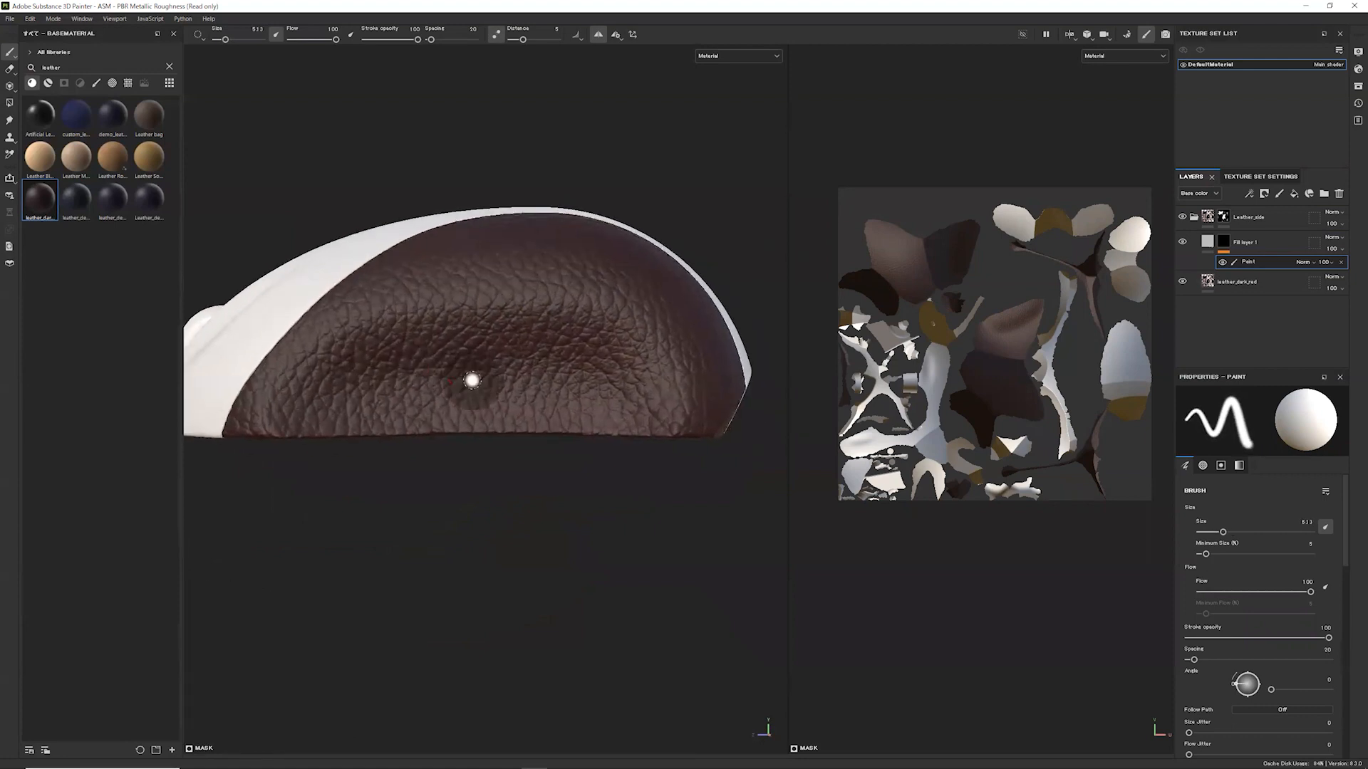
Clear the leather search in the brush library and choose the soft-looking Basic Hard brush variant at a smaller size
{"action": "left_click", "coordinate": [96, 83]}
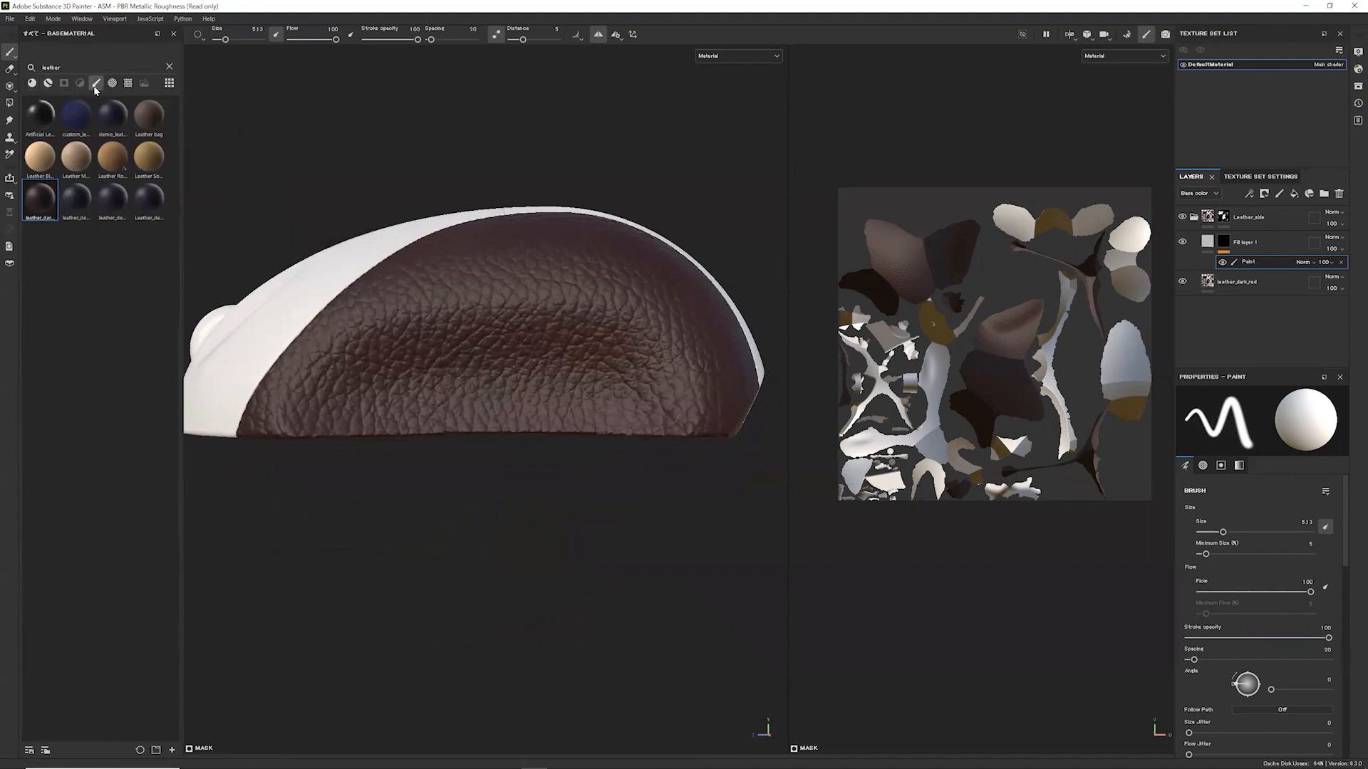
{"action": "left_click", "coordinate": [169, 66]}
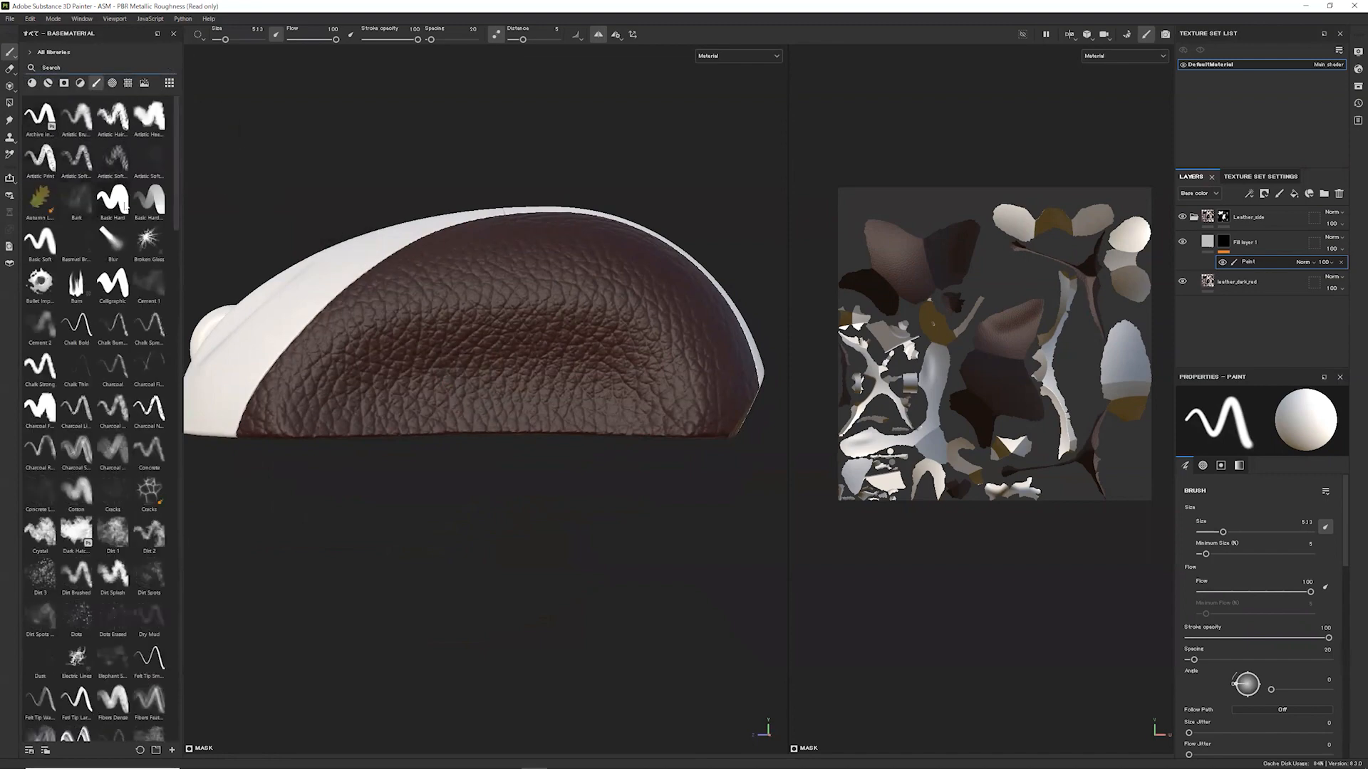
{"action": "left_click", "coordinate": [149, 200]}
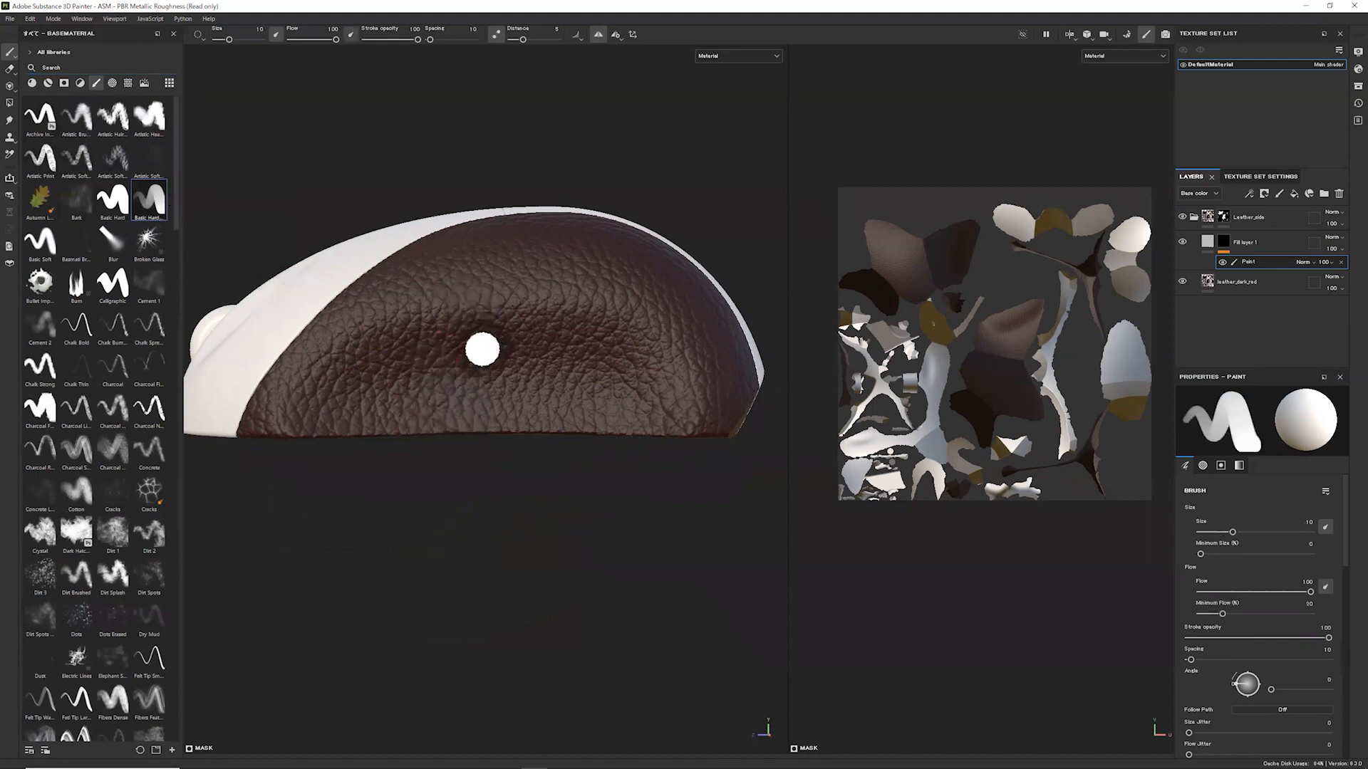
{"action": "right_click_drag", "start_coordinate": [482, 349], "coordinate": [477, 351], "text": "ctrl"}
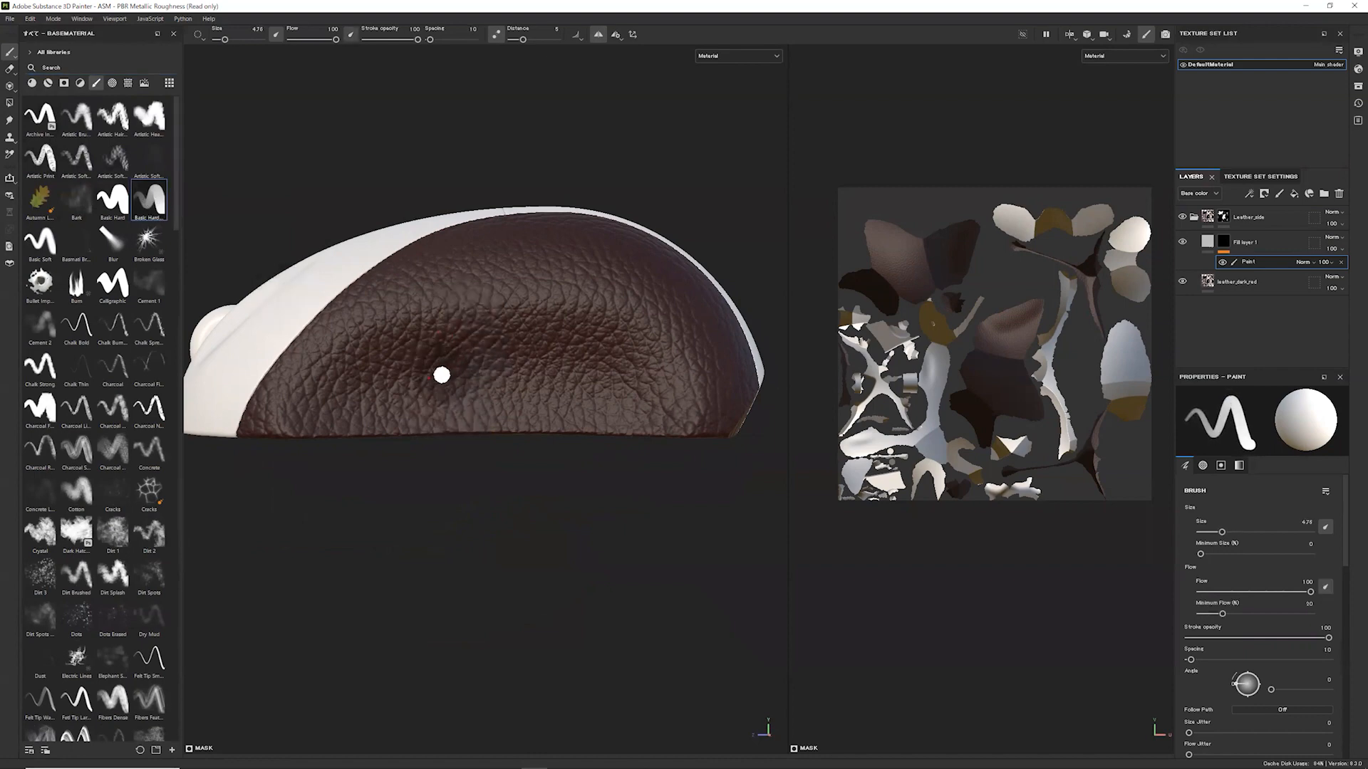
Reduce the brush size to about 3 and paint an arched line across the leather side between two points on its lower edge
{"action": "left_click_drag", "start_coordinate": [442, 375], "coordinate": [455, 369], "text": "alt"}
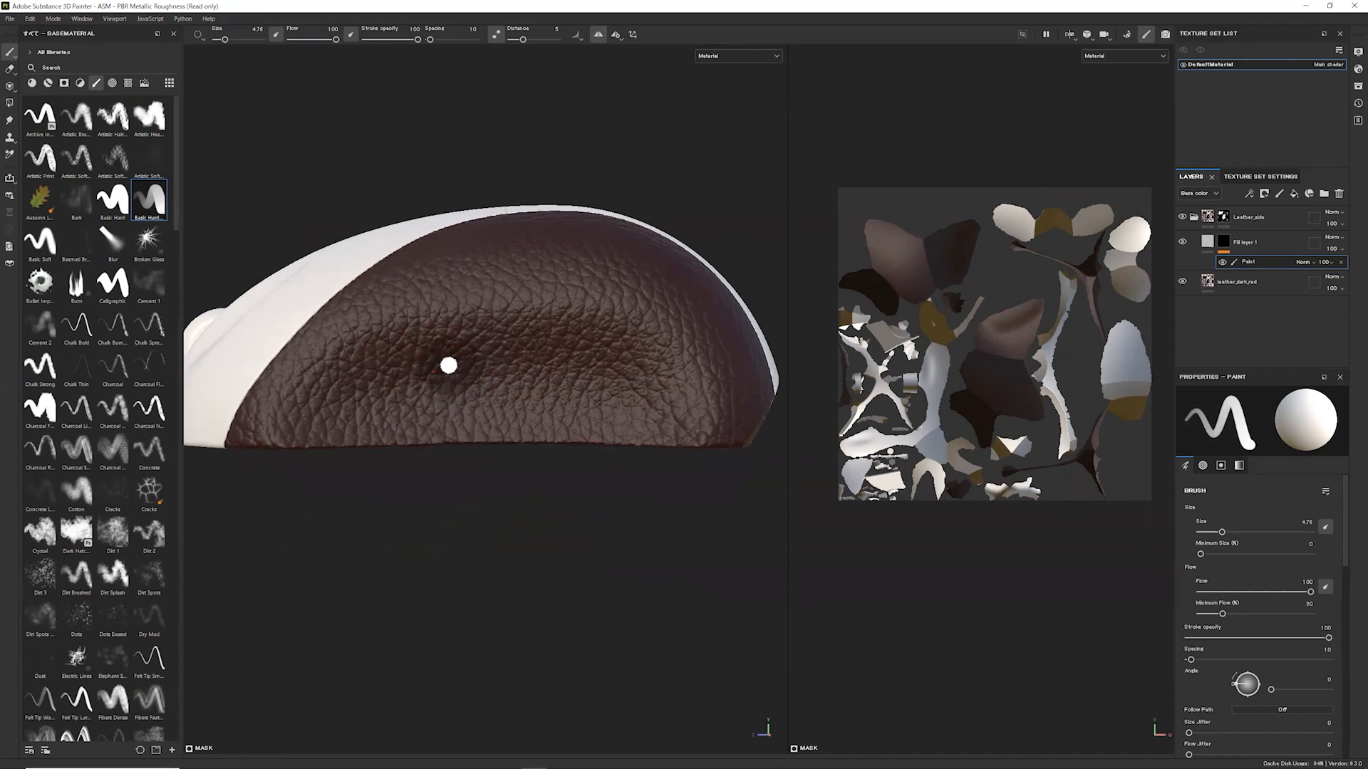
{"action": "right_click_drag", "start_coordinate": [448, 366], "coordinate": [442, 366], "text": "ctrl"}
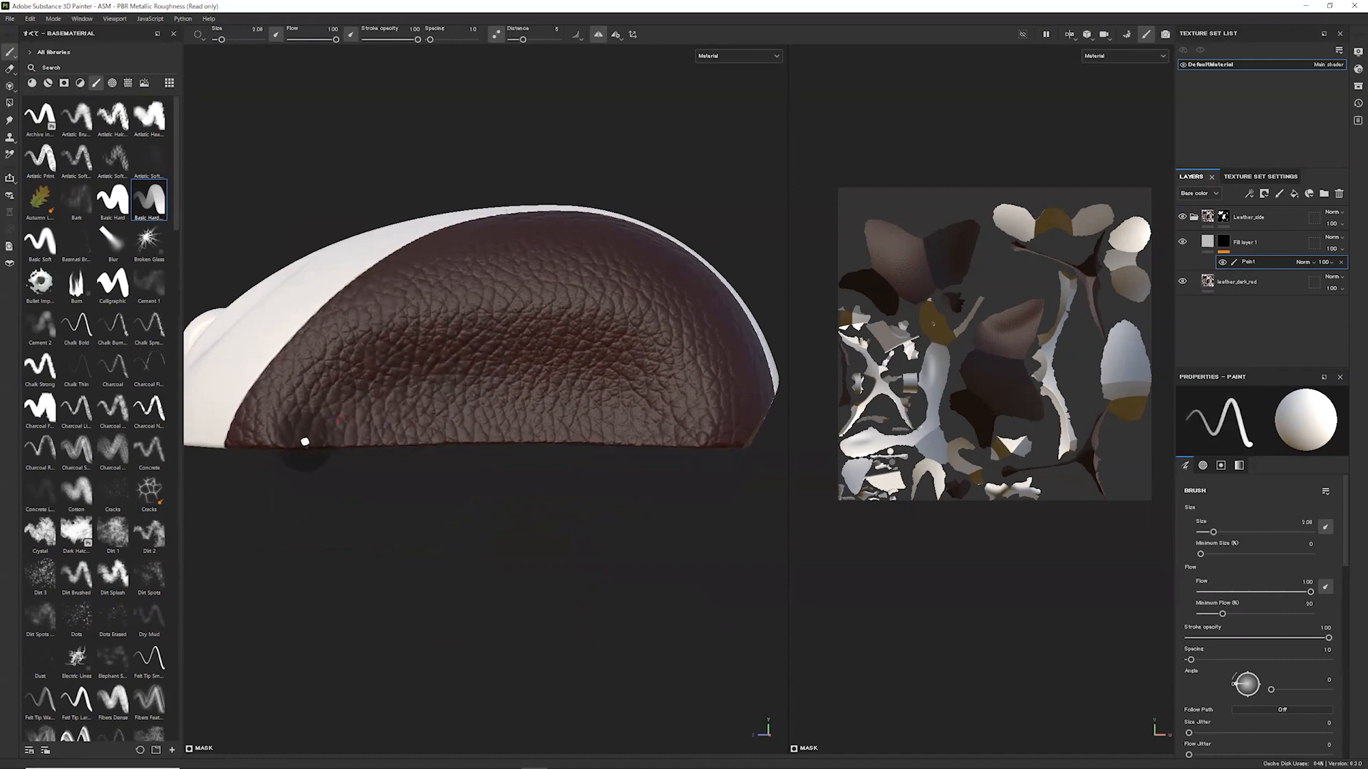
{"action": "mouse_move", "coordinate": [300, 446]}
{"action": "left_mouse_down"}
{"action": "mouse_move", "coordinate": [391, 327]}
{"action": "mouse_move", "coordinate": [562, 296]}
{"action": "mouse_move", "coordinate": [627, 330]}
{"action": "mouse_move", "coordinate": [673, 385]}
{"action": "mouse_move", "coordinate": [690, 420]}
{"action": "mouse_move", "coordinate": [679, 473]}
{"action": "left_mouse_up"}
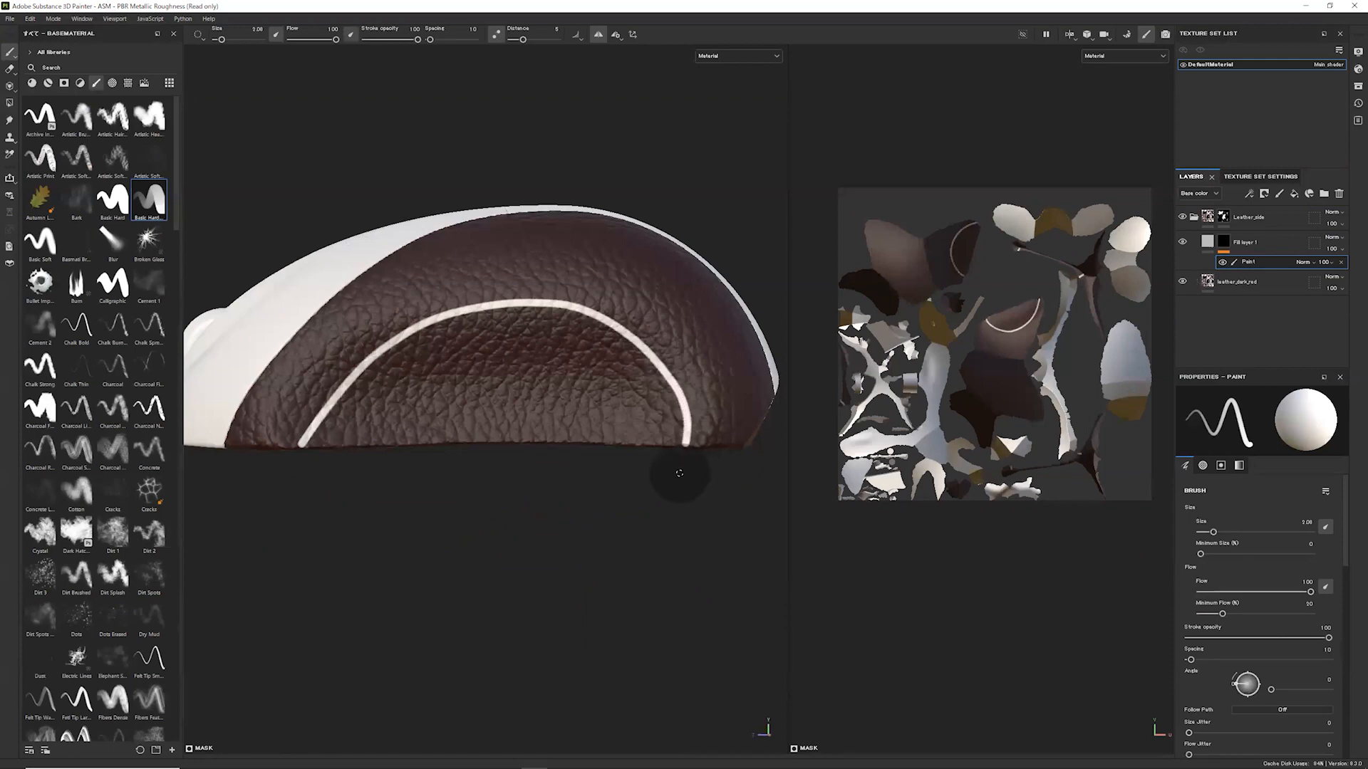
{"action": "mouse_move", "coordinate": [559, 553]}
{"action": "left_mouse_down", "text": "alt"}
{"action": "mouse_move", "coordinate": [654, 501]}
{"action": "mouse_move", "coordinate": [630, 410]}
{"action": "mouse_move", "coordinate": [737, 477]}
{"action": "mouse_move", "coordinate": [364, 493]}
{"action": "mouse_move", "coordinate": [517, 392]}
{"action": "mouse_move", "coordinate": [546, 476]}
{"action": "mouse_move", "coordinate": [567, 482]}
{"action": "left_mouse_up", "text": "alt"}
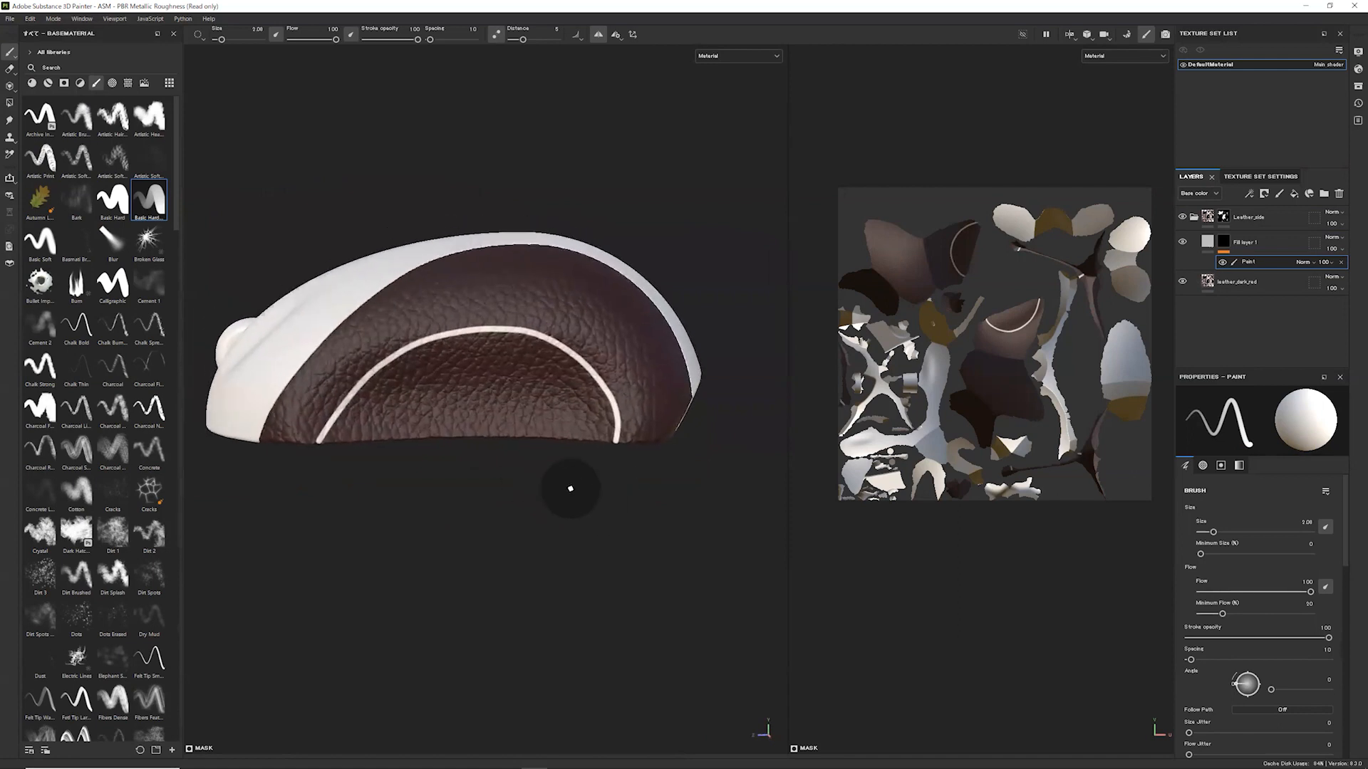
Change the base color of the painted line's fill layer to a saturated orange-yellow
{"action": "left_click", "coordinate": [1205, 243]}
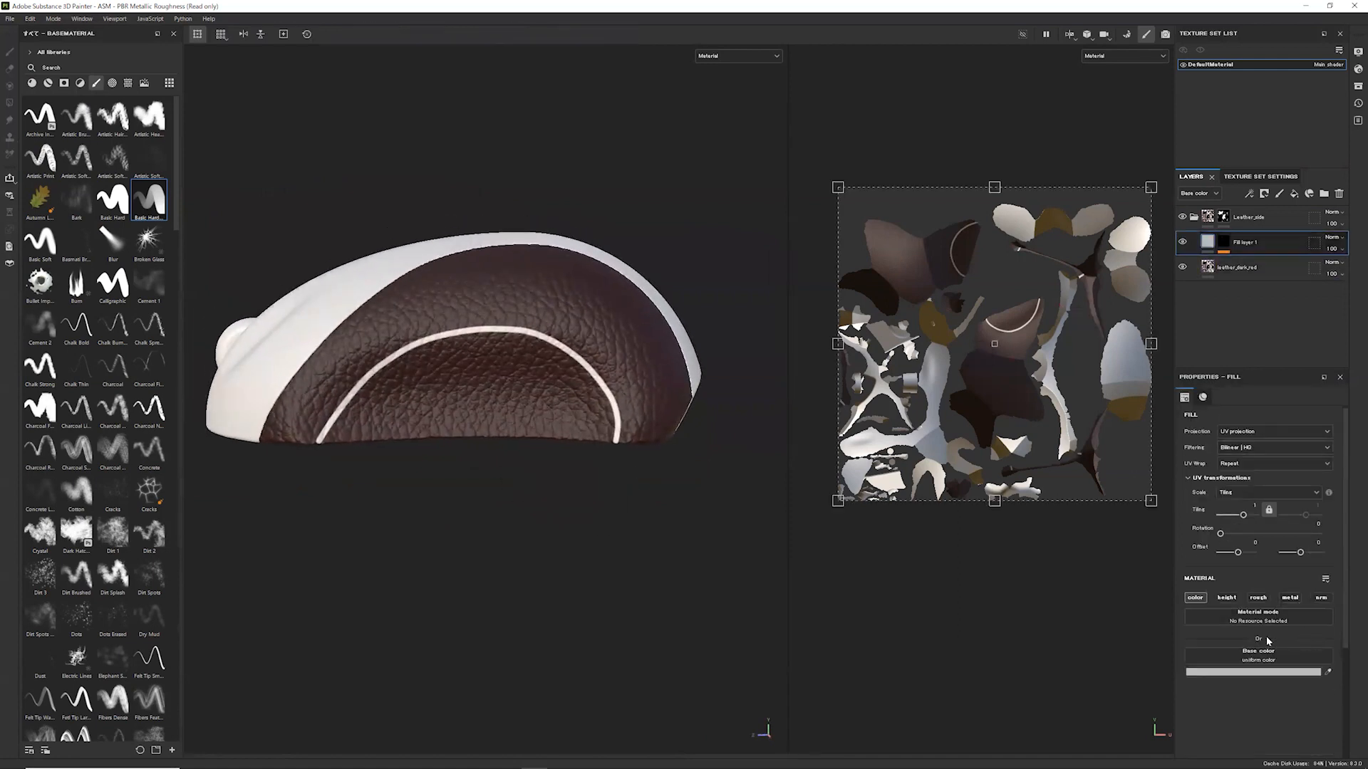
{"action": "left_click", "coordinate": [1279, 672]}
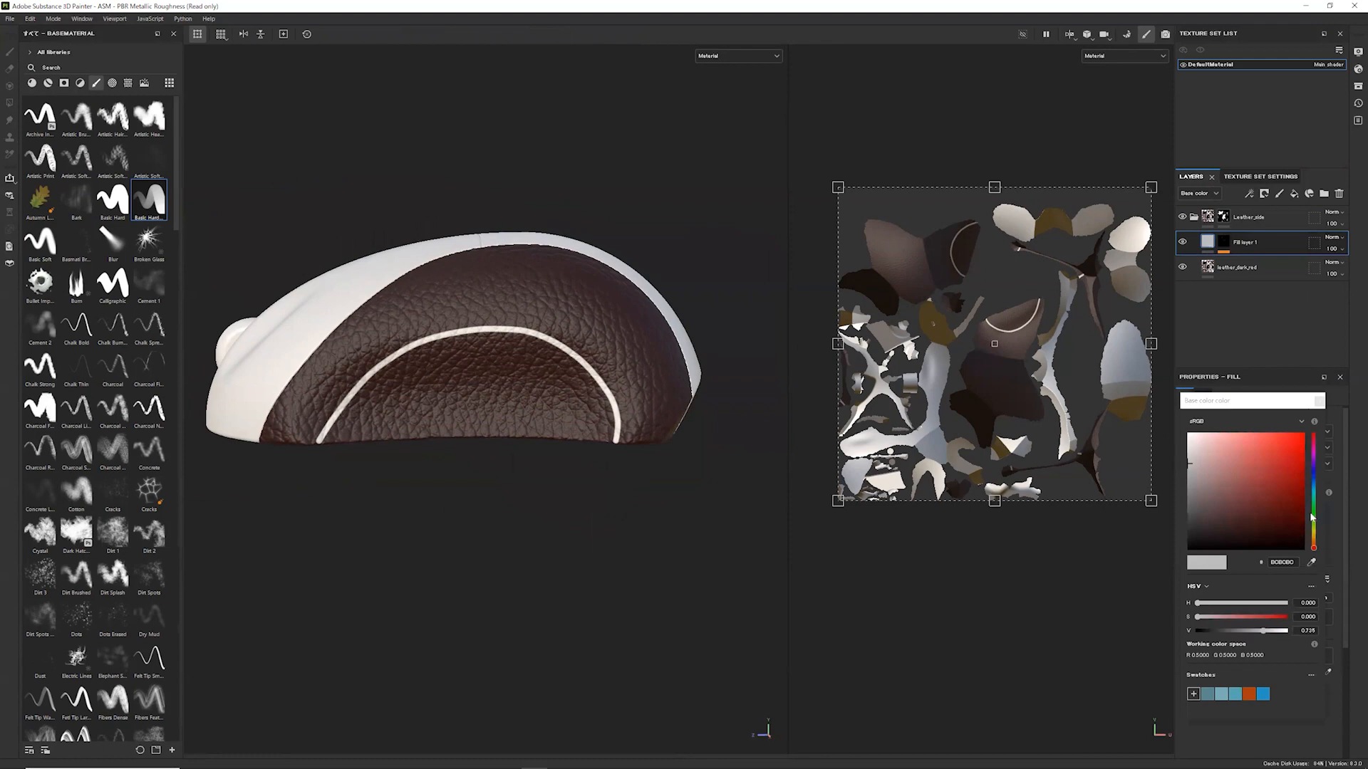
{"action": "left_click", "coordinate": [1315, 533]}
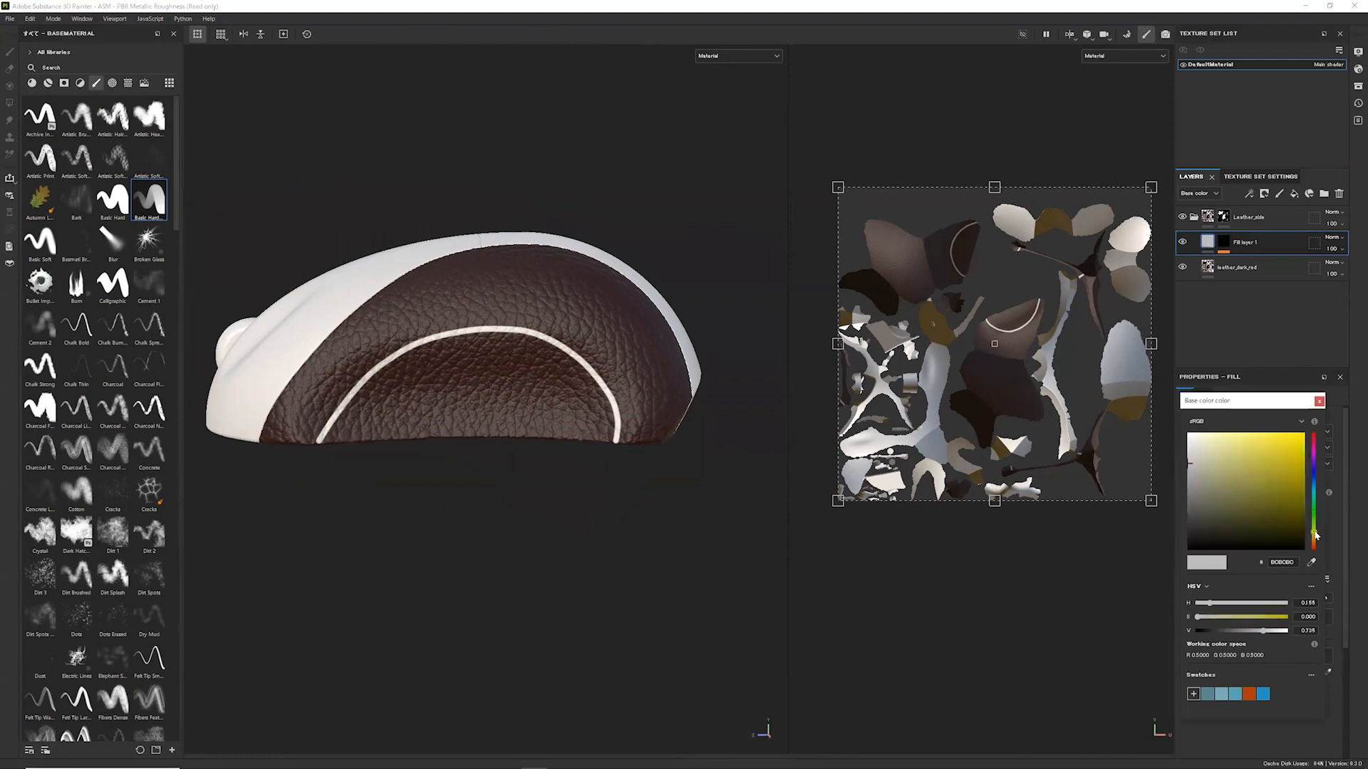
{"action": "left_click_drag", "start_coordinate": [1315, 536], "coordinate": [1316, 539]}
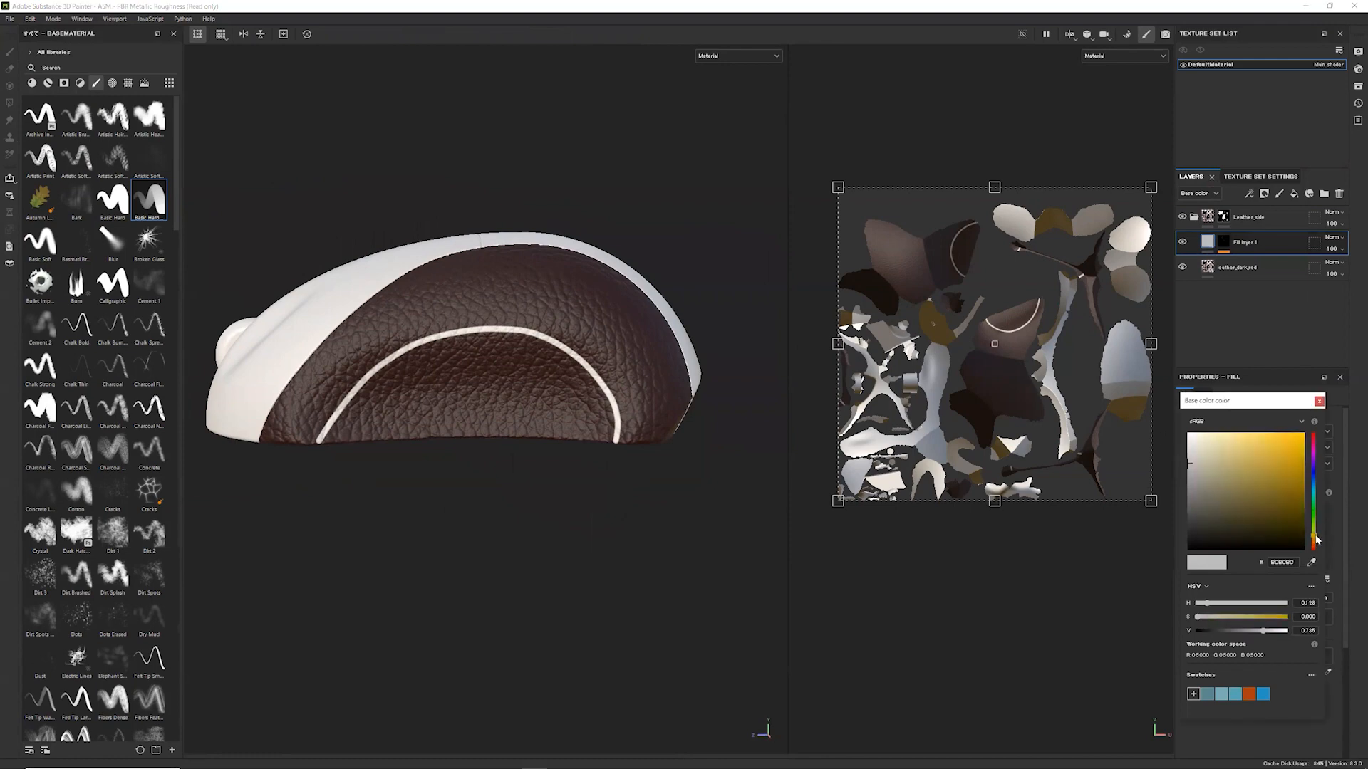
{"action": "left_click", "coordinate": [1288, 461]}
{"action": "left_click_drag", "start_coordinate": [1286, 461], "coordinate": [1295, 458]}
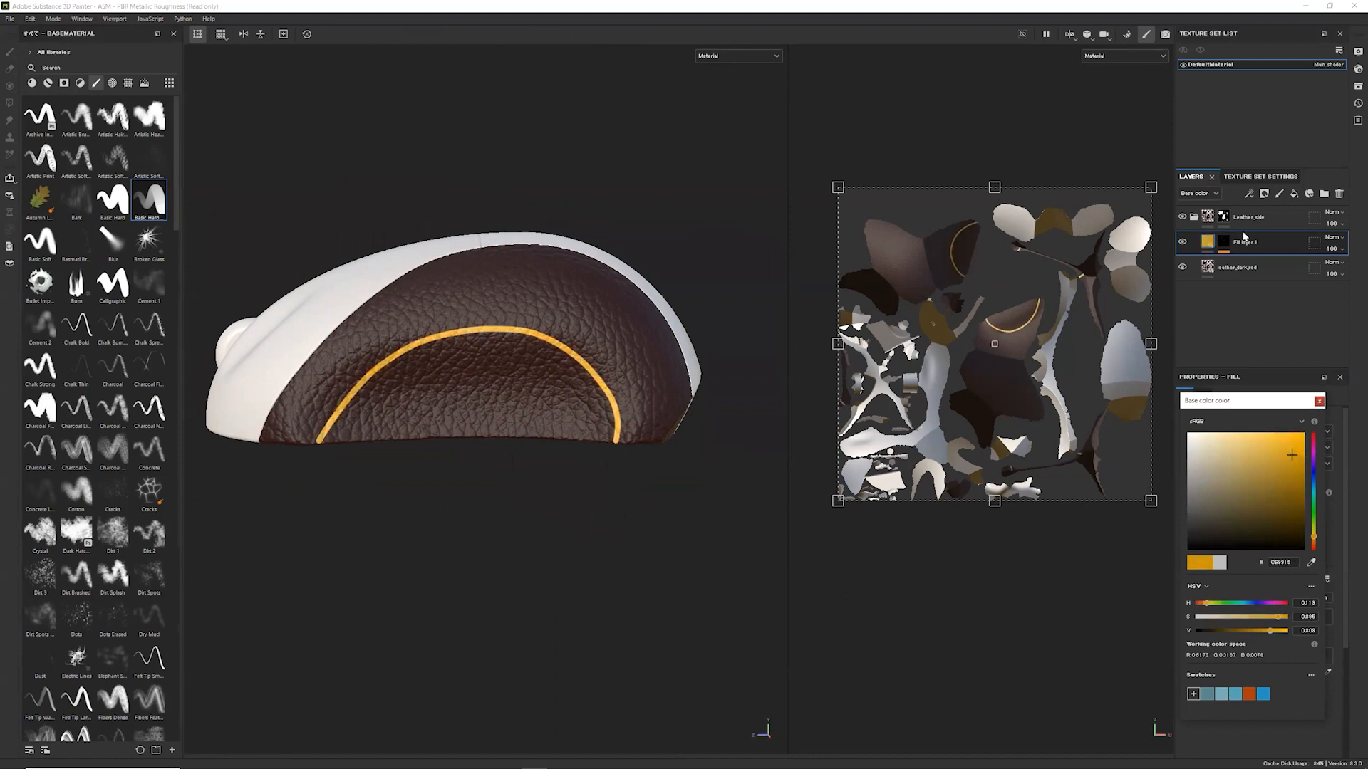
Rename the line's fill layer as Line_color and add an anchor point to its mask
{"action": "left_click", "coordinate": [1210, 244]}
{"action": "left_click", "coordinate": [1223, 244]}
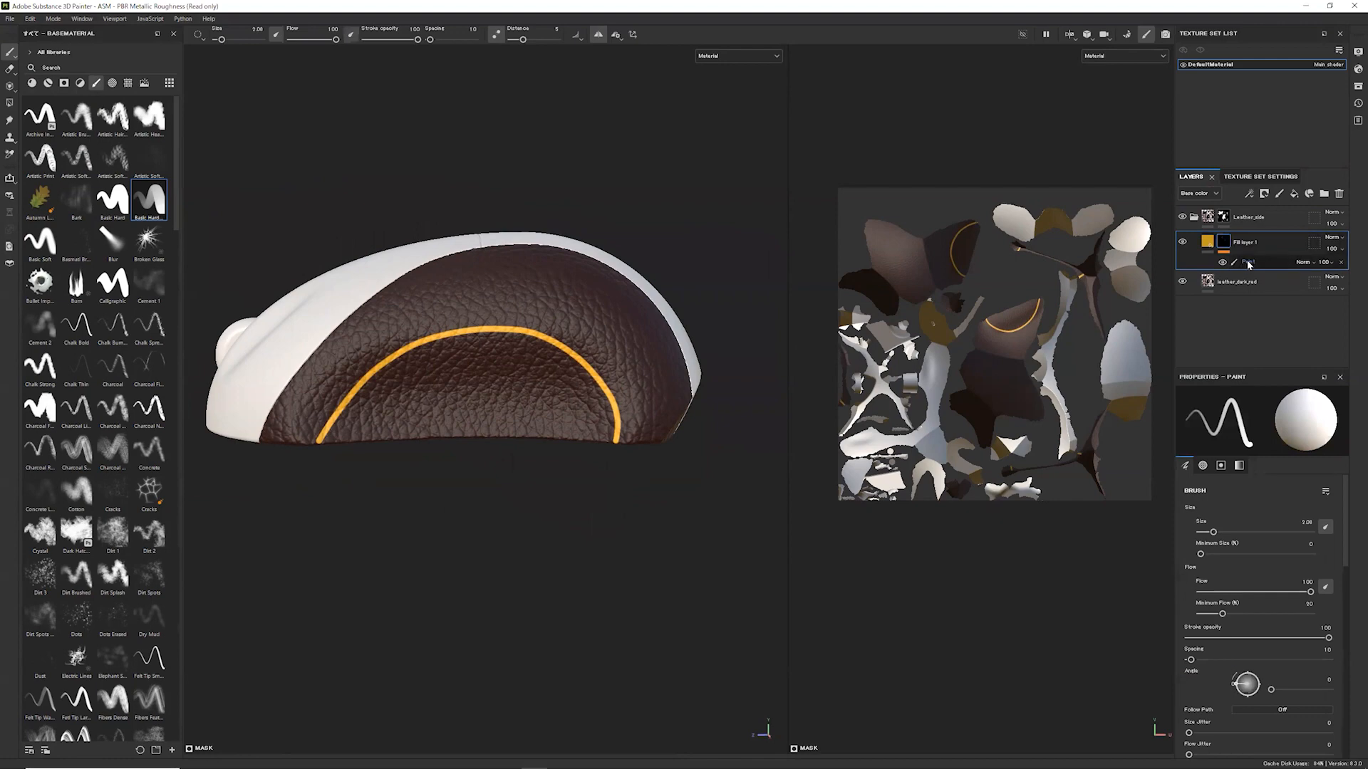
{"action": "double_click", "coordinate": [1251, 244]}
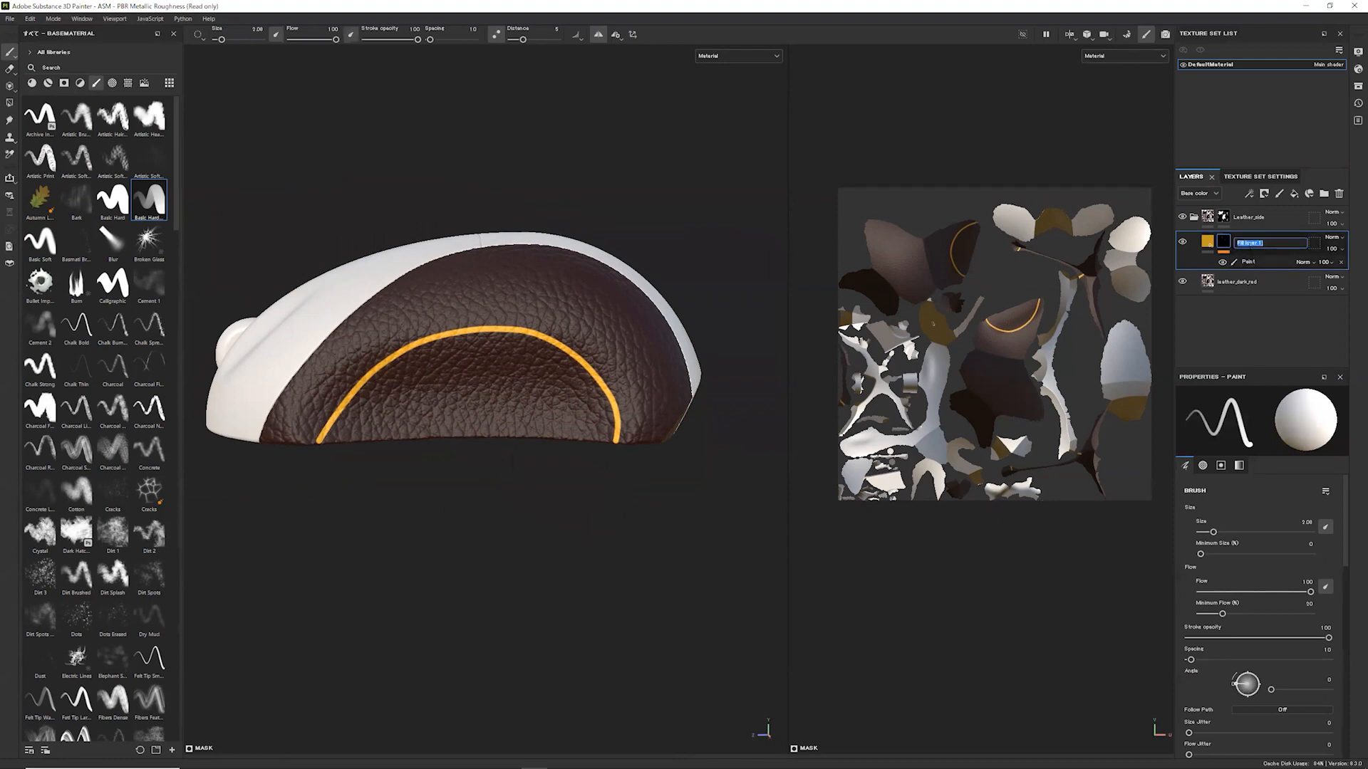
{"action": "type", "text": "Line_color"}
{"action": "key", "text": "Return"}
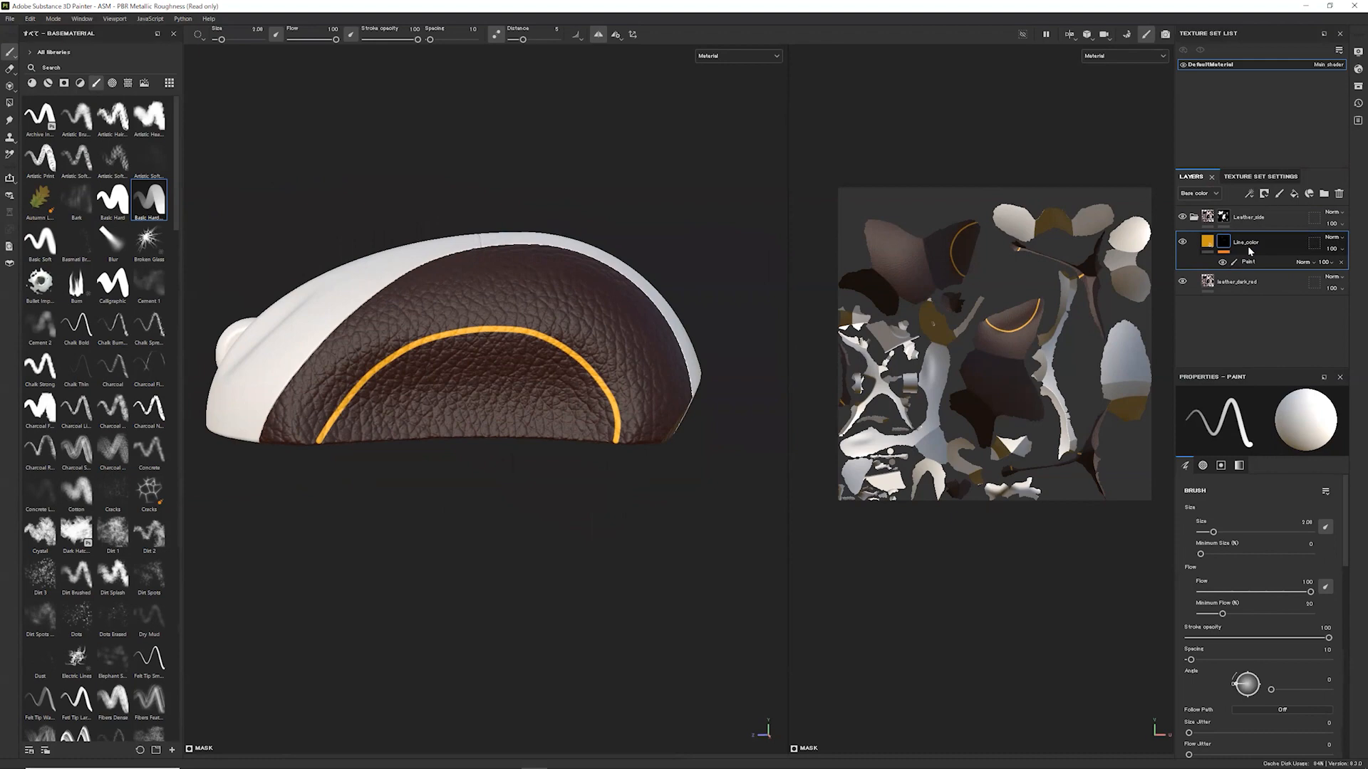
{"action": "left_click", "coordinate": [1249, 193]}
{"action": "left_click", "coordinate": [1276, 299]}
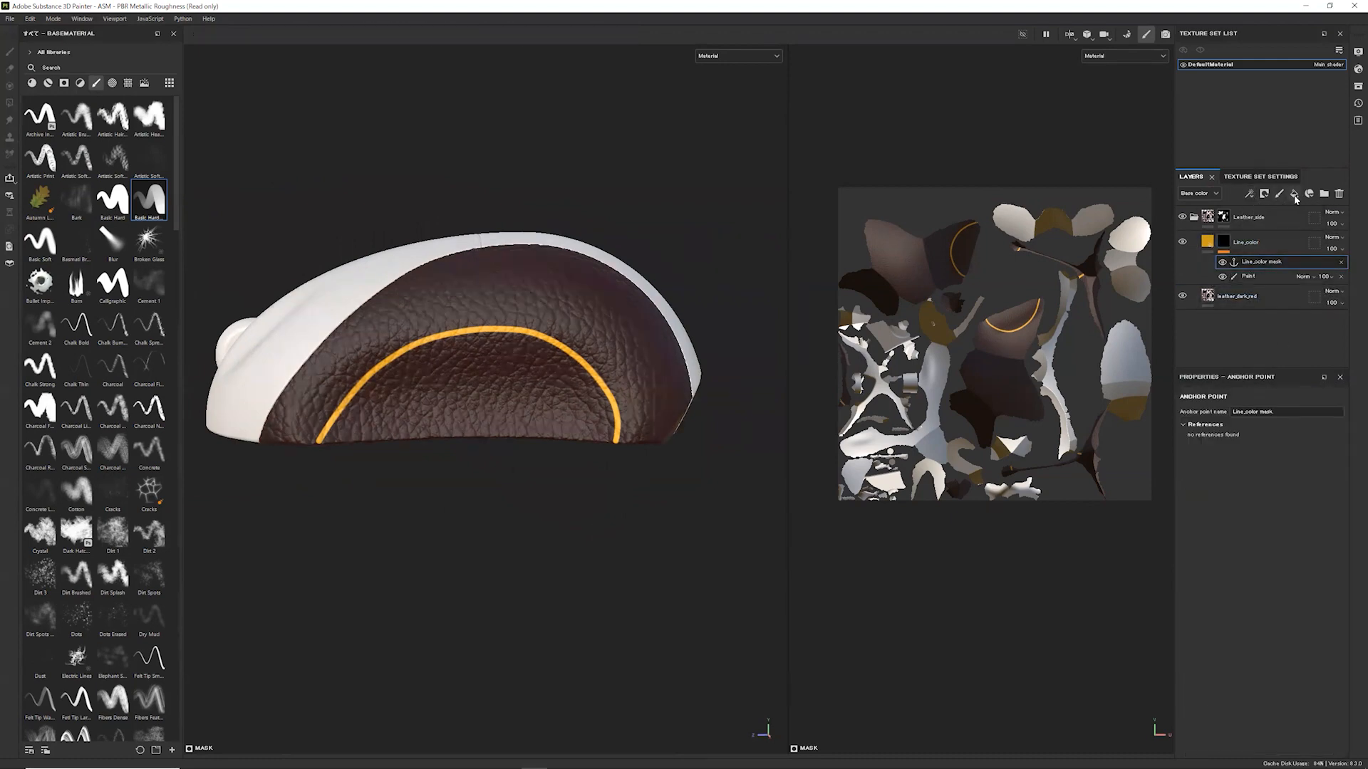
Add a fill layer above Line_color and give it a black mask with a fill effect
{"action": "left_click", "coordinate": [1294, 194]}
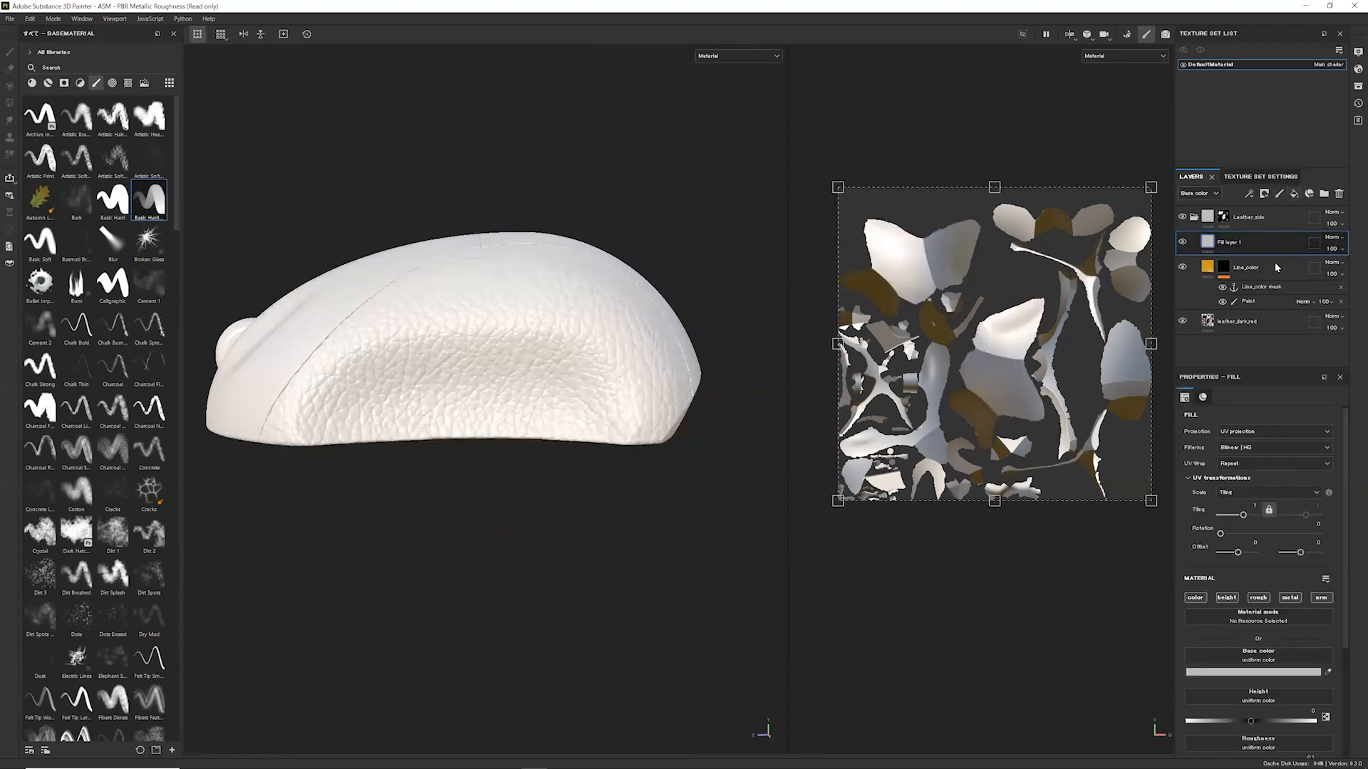
{"action": "left_click", "coordinate": [1264, 197]}
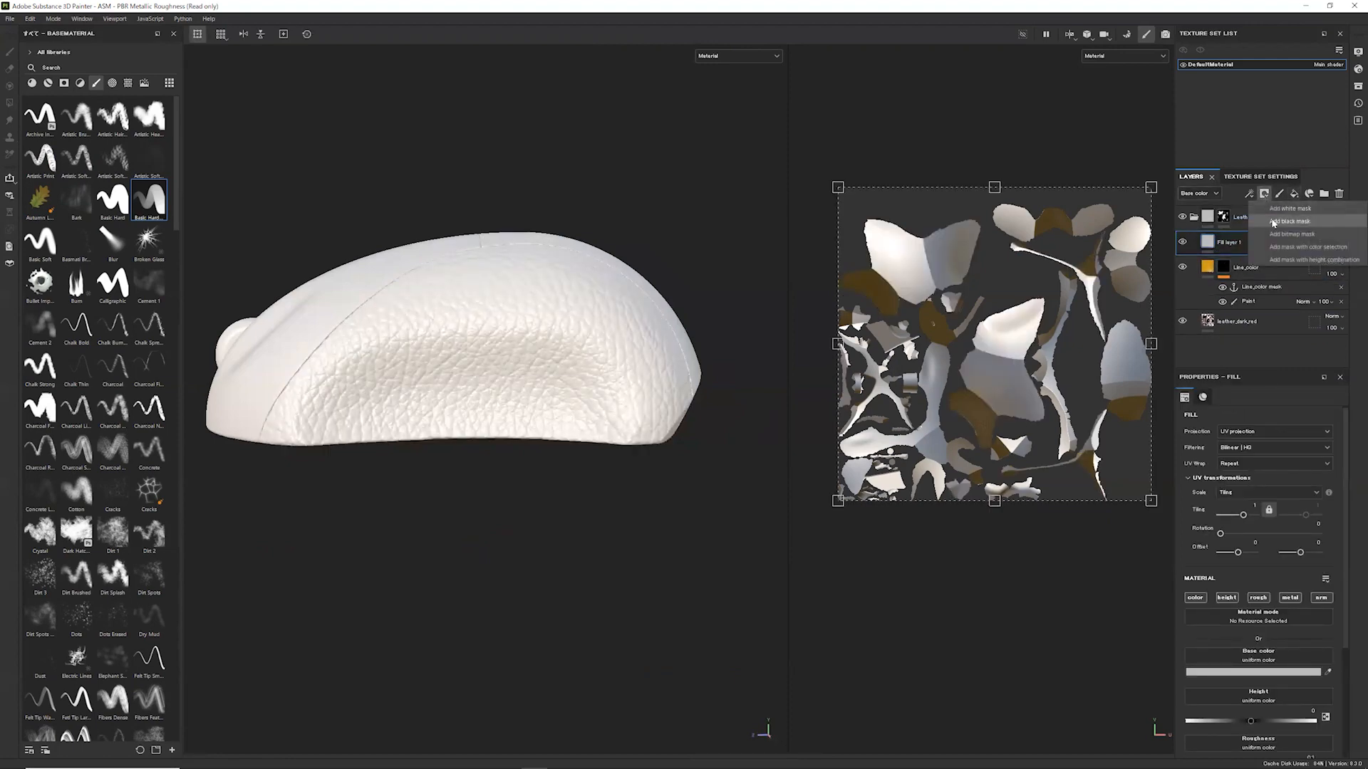
{"action": "left_click", "coordinate": [1273, 222]}
{"action": "left_click", "coordinate": [1248, 194]}
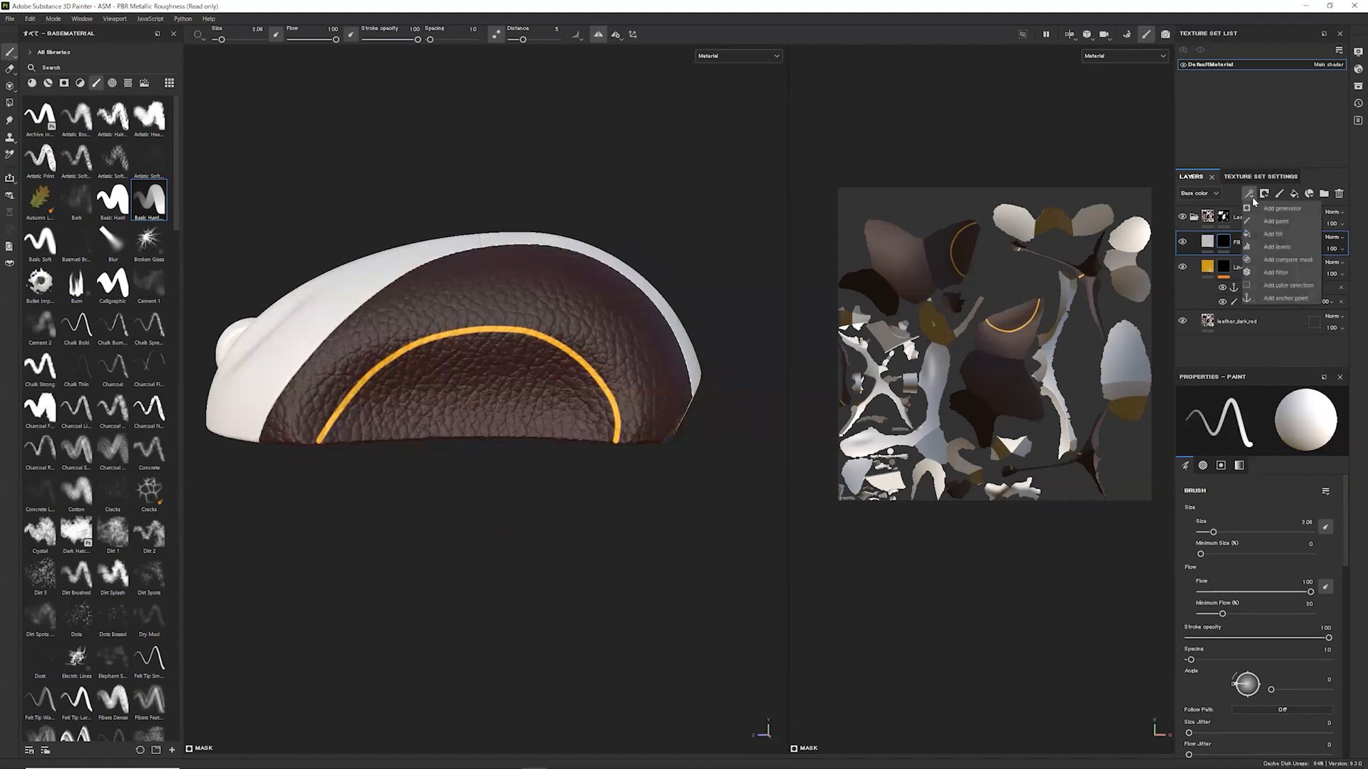
{"action": "left_click", "coordinate": [1270, 235]}
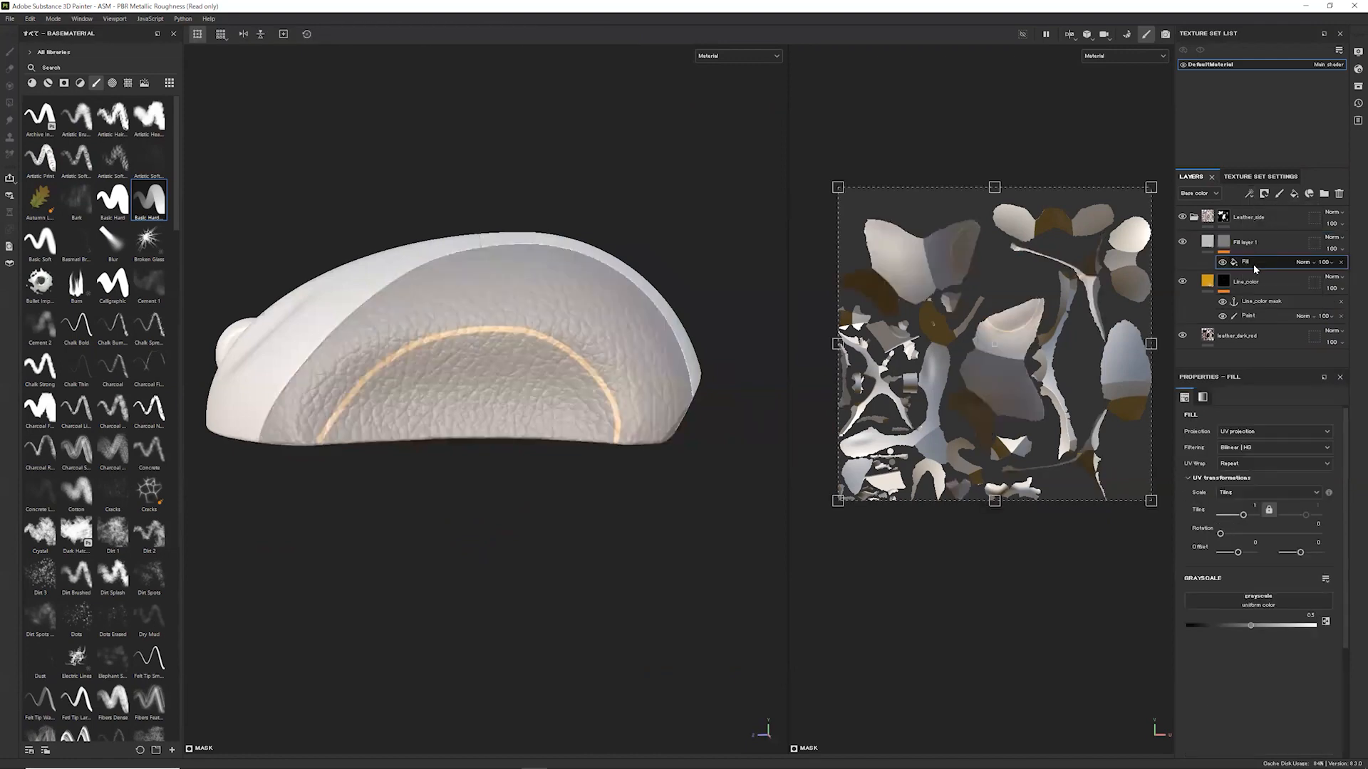
Use the Line_color mask anchor point as the grayscale source of the new mask's fill effect
{"action": "left_click", "coordinate": [1274, 604]}
{"action": "left_click", "coordinate": [1274, 609]}
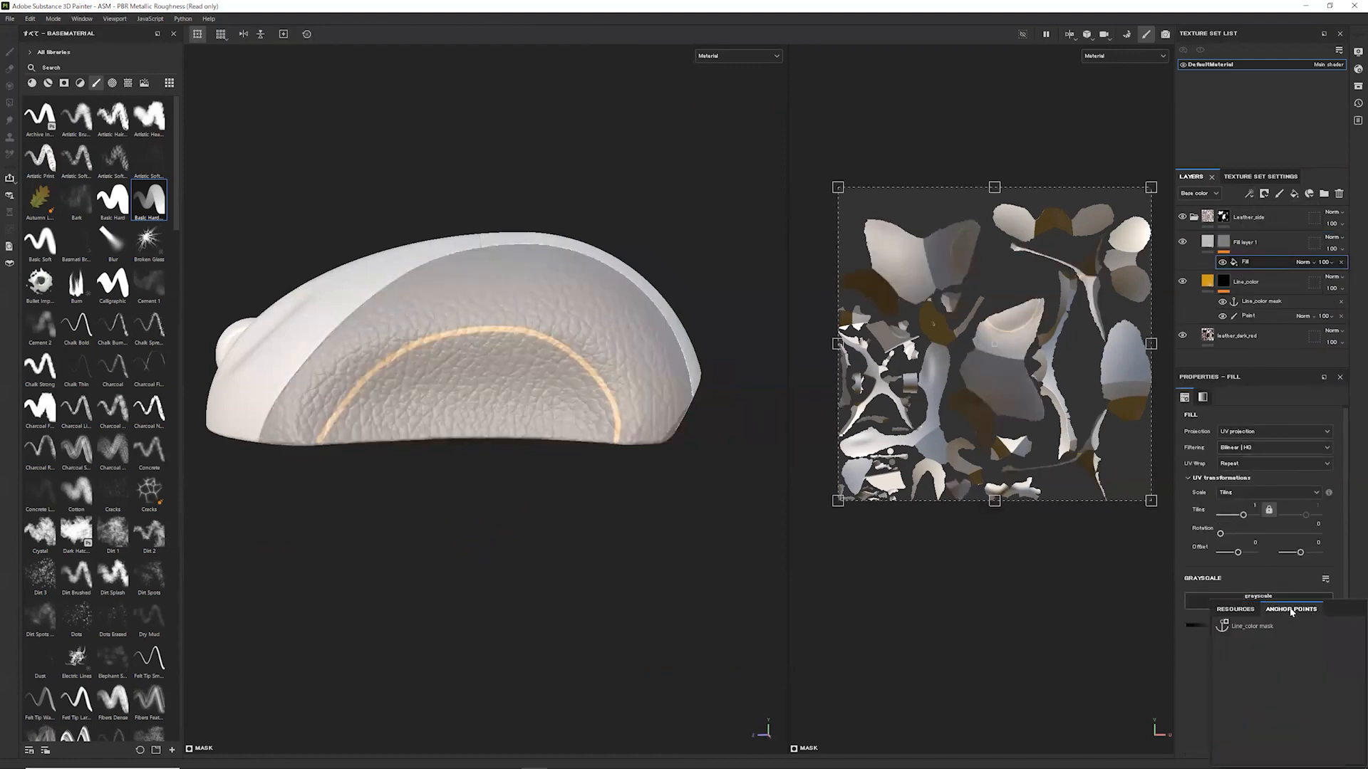
{"action": "left_click", "coordinate": [1254, 627]}
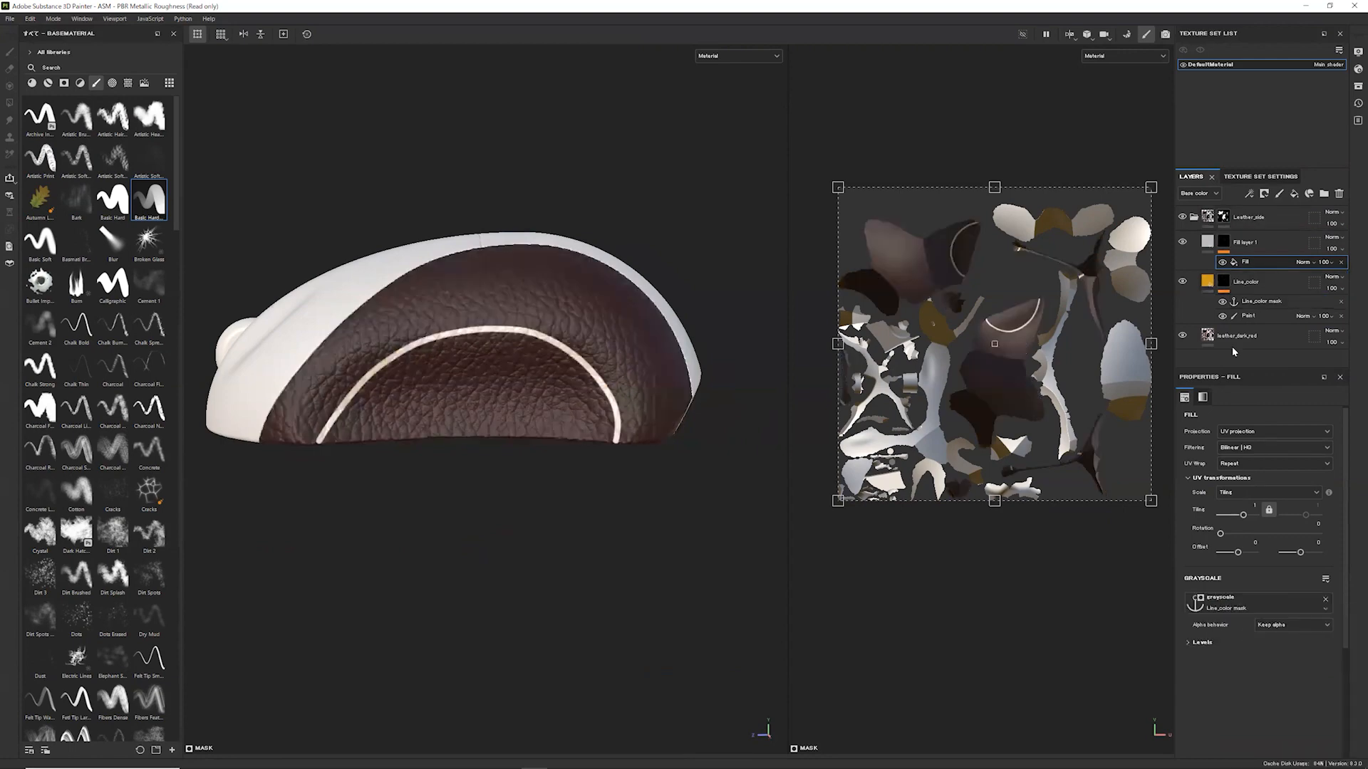
Limit the new fill layer to the height channel and set its height to about -0.69 to recess the line
{"action": "left_click", "coordinate": [1207, 242]}
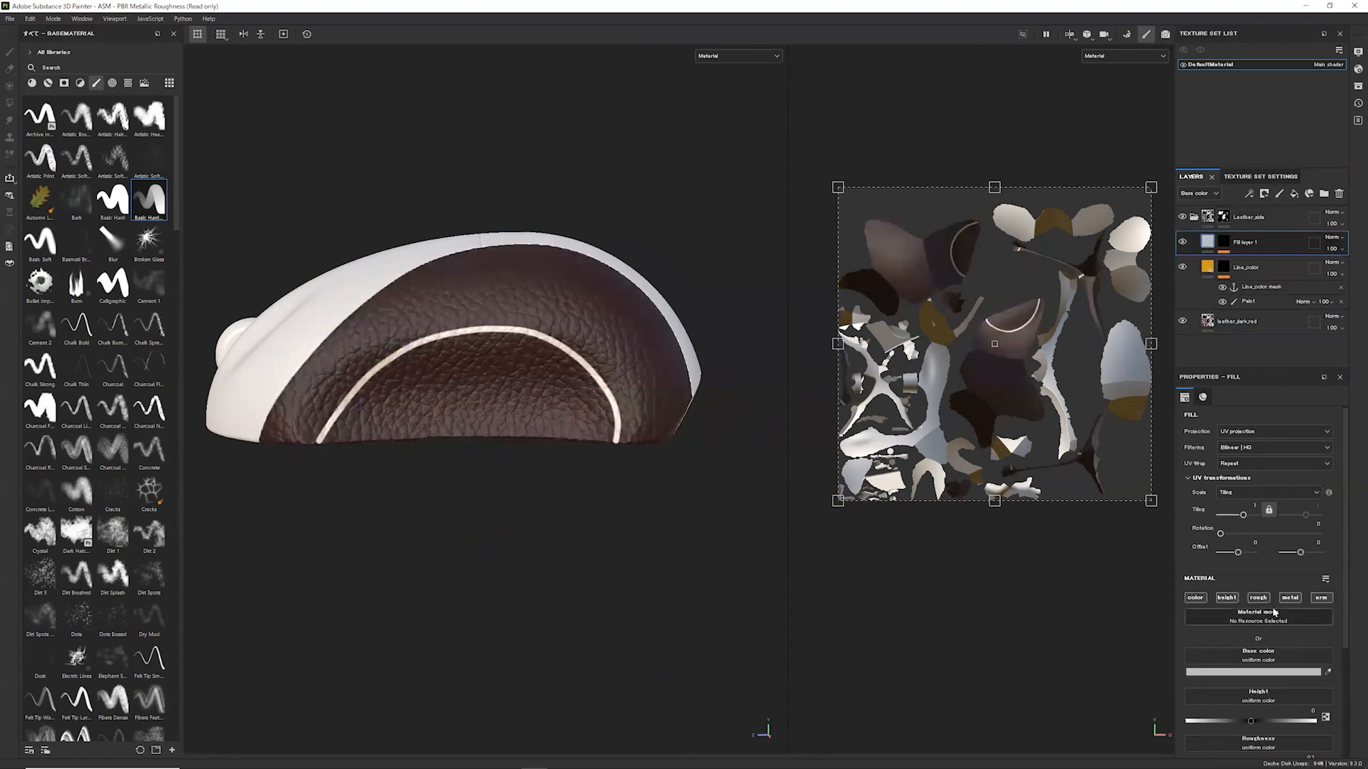
{"action": "left_click", "coordinate": [1227, 599]}
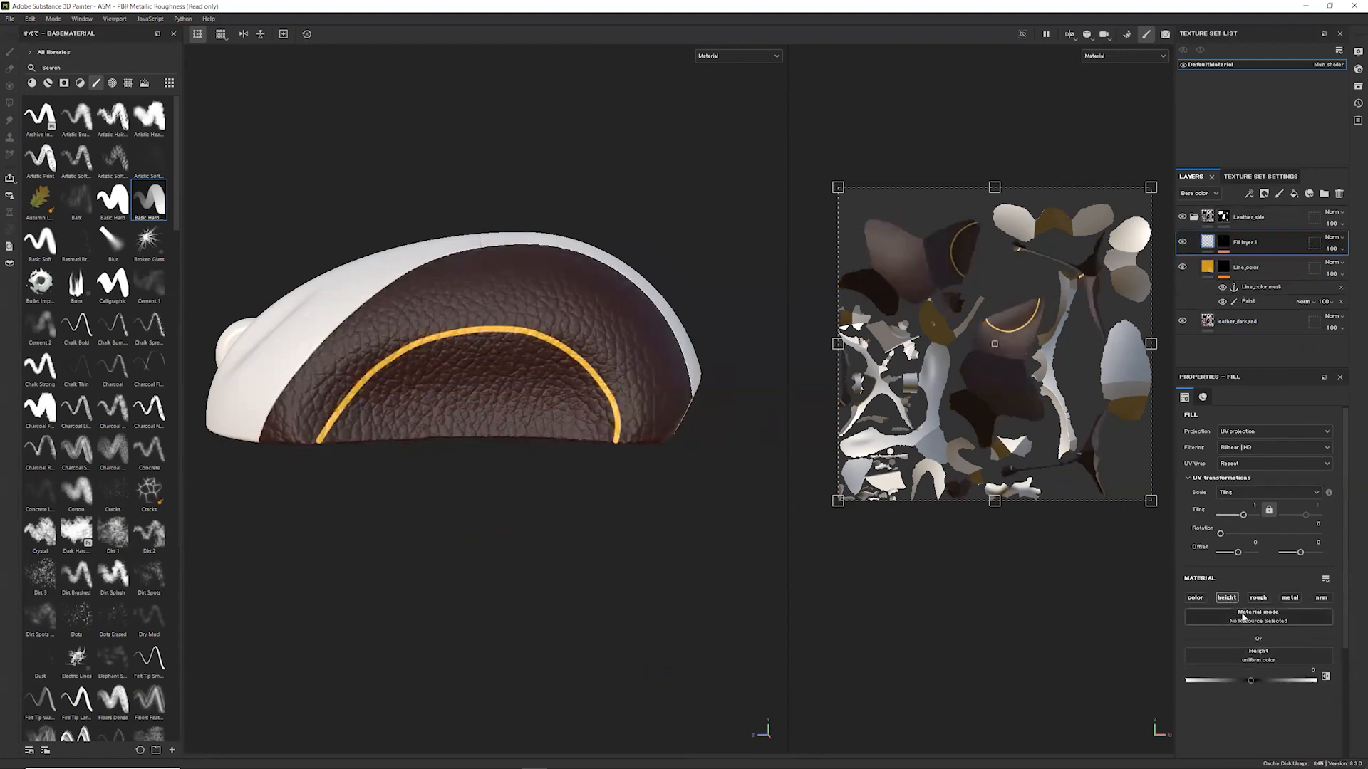
{"action": "left_click_drag", "start_coordinate": [1253, 682], "coordinate": [1227, 684]}
{"action": "right_click_drag", "start_coordinate": [559, 416], "coordinate": [565, 527], "text": "alt"}
{"action": "middle_click_drag", "start_coordinate": [541, 522], "coordinate": [641, 474], "text": "alt"}
{"action": "left_click_drag", "start_coordinate": [656, 473], "coordinate": [562, 473], "text": "alt"}
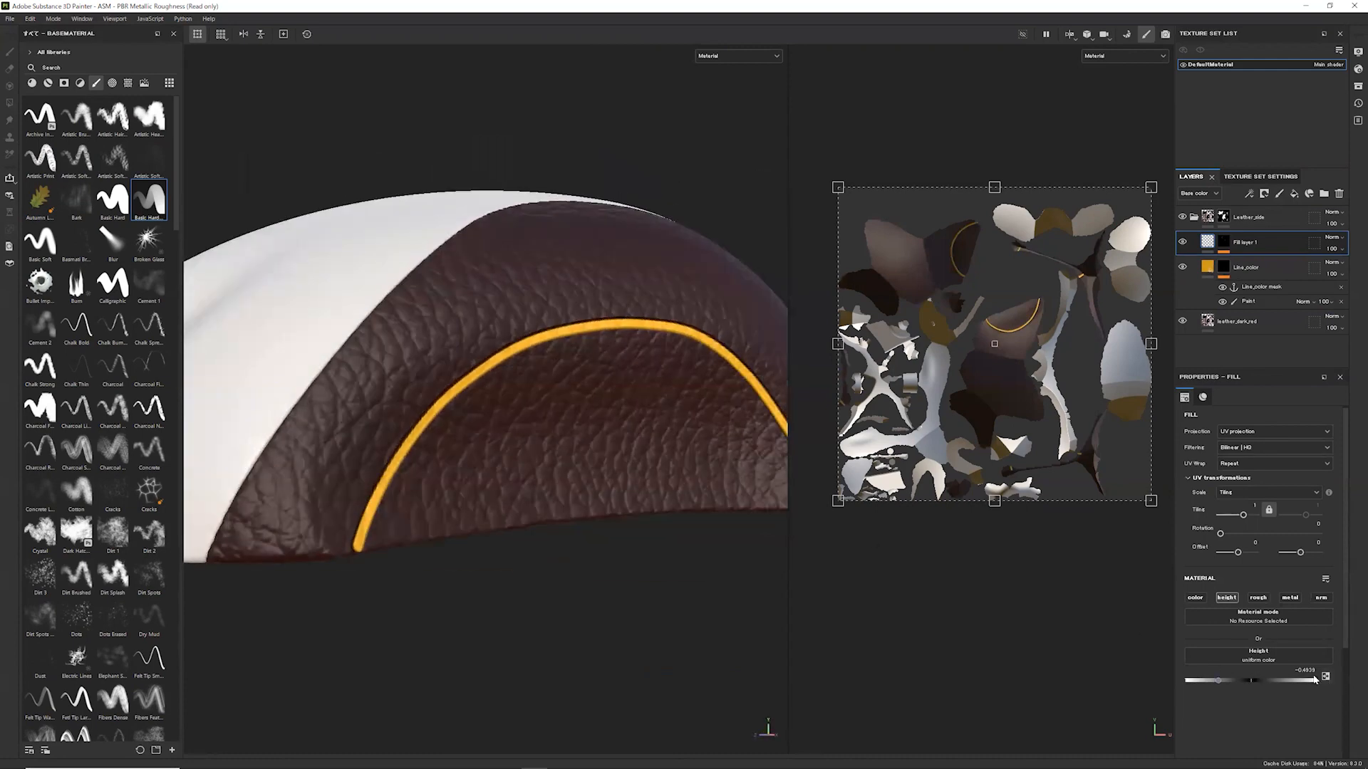
{"action": "left_click_drag", "start_coordinate": [1292, 670], "coordinate": [1205, 684]}
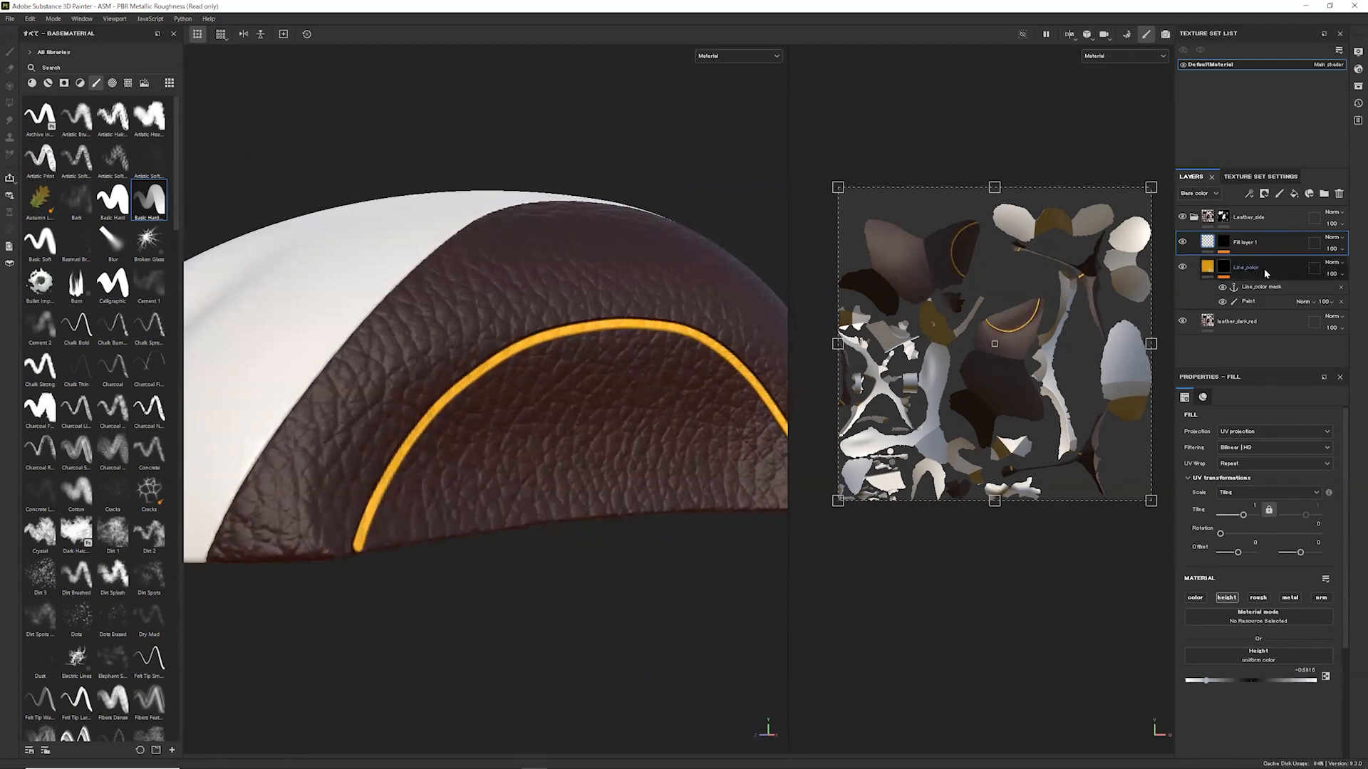
Add a Blur filter above the fill effect in the height layer's mask
{"action": "left_click", "coordinate": [1225, 243]}
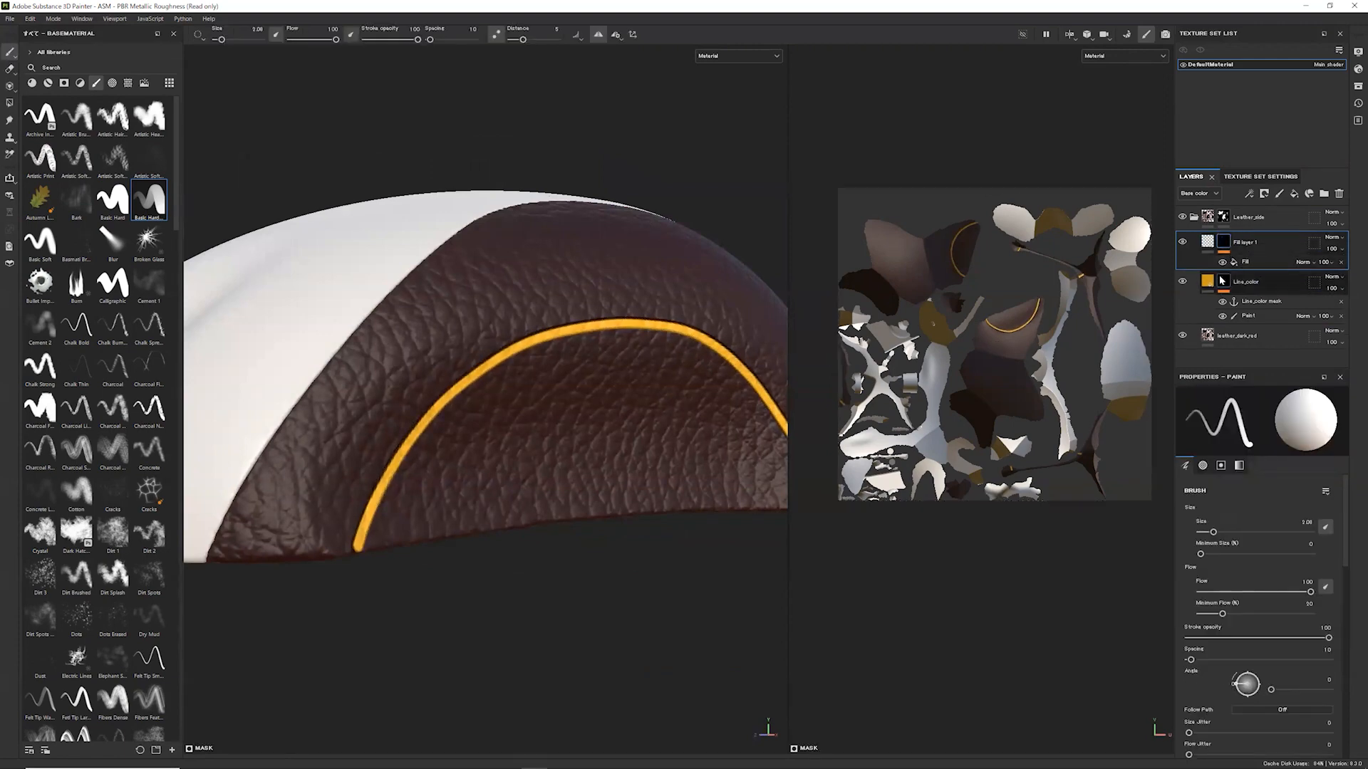
{"action": "double_click", "coordinate": [1246, 262]}
{"action": "left_click", "coordinate": [1265, 268]}
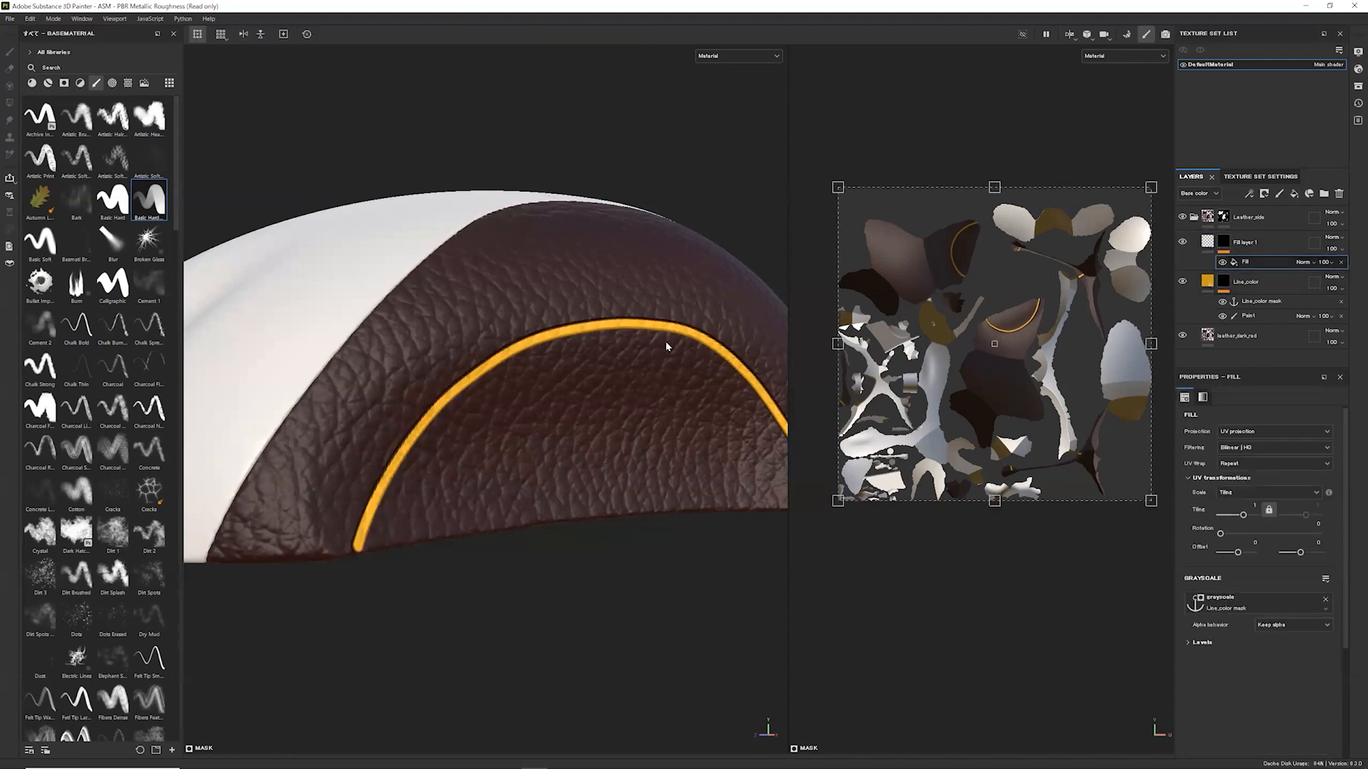
{"action": "left_click", "coordinate": [1248, 195]}
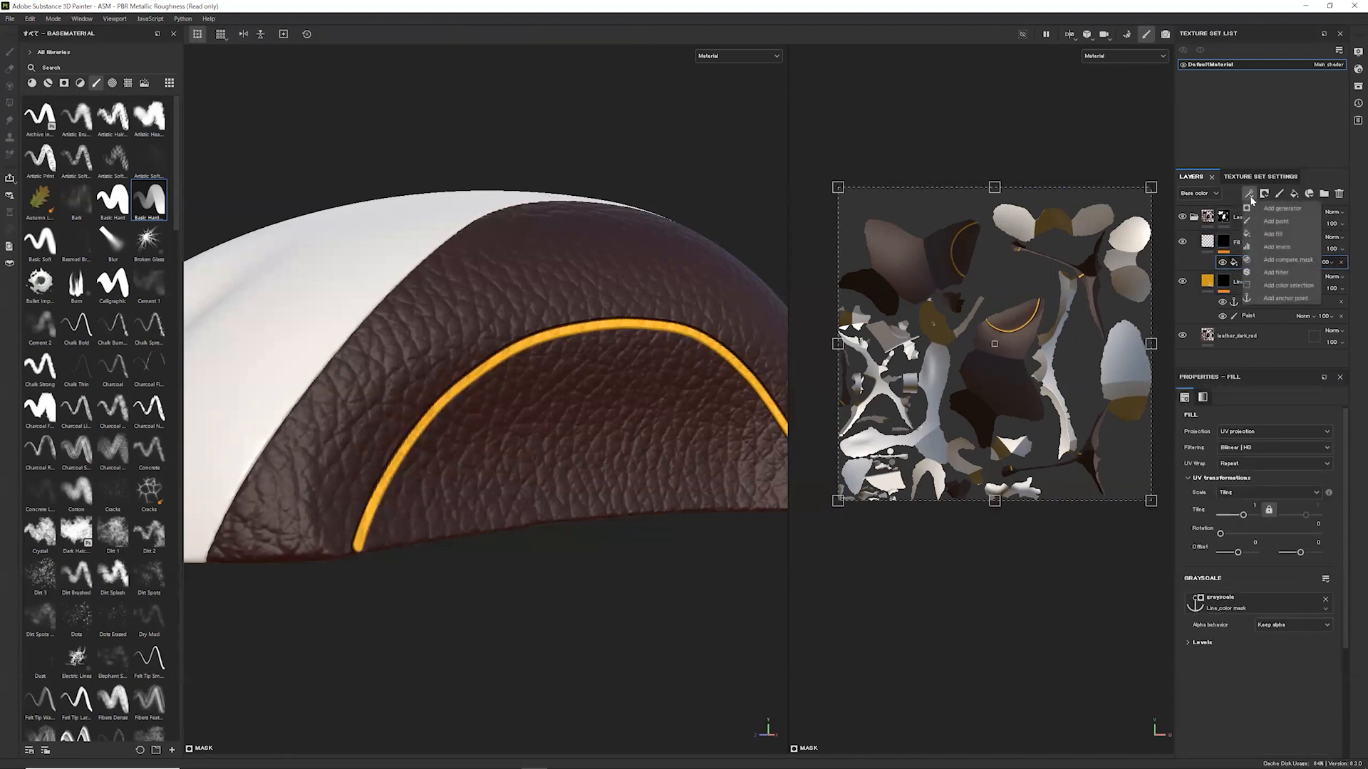
{"action": "left_click", "coordinate": [1277, 273]}
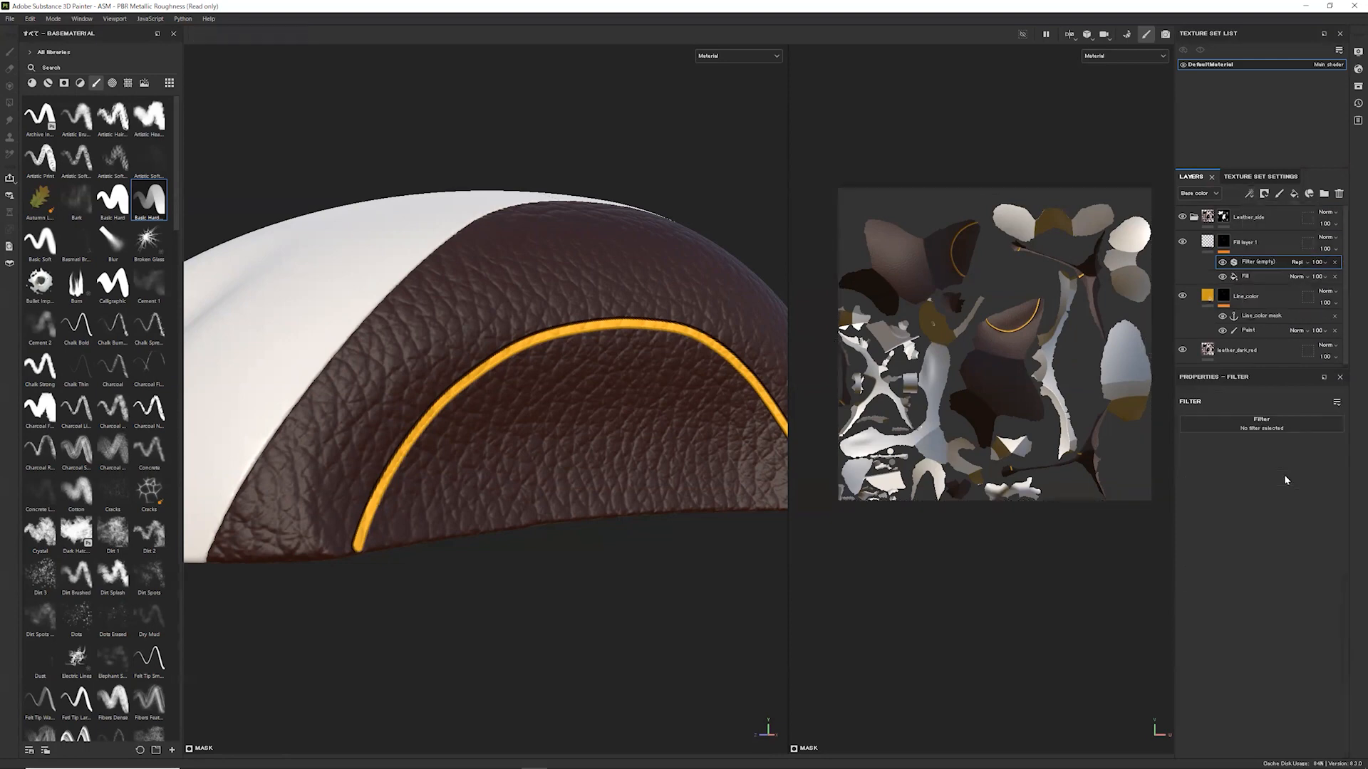
{"action": "left_click", "coordinate": [1276, 424]}
{"action": "left_click", "coordinate": [1230, 462]}
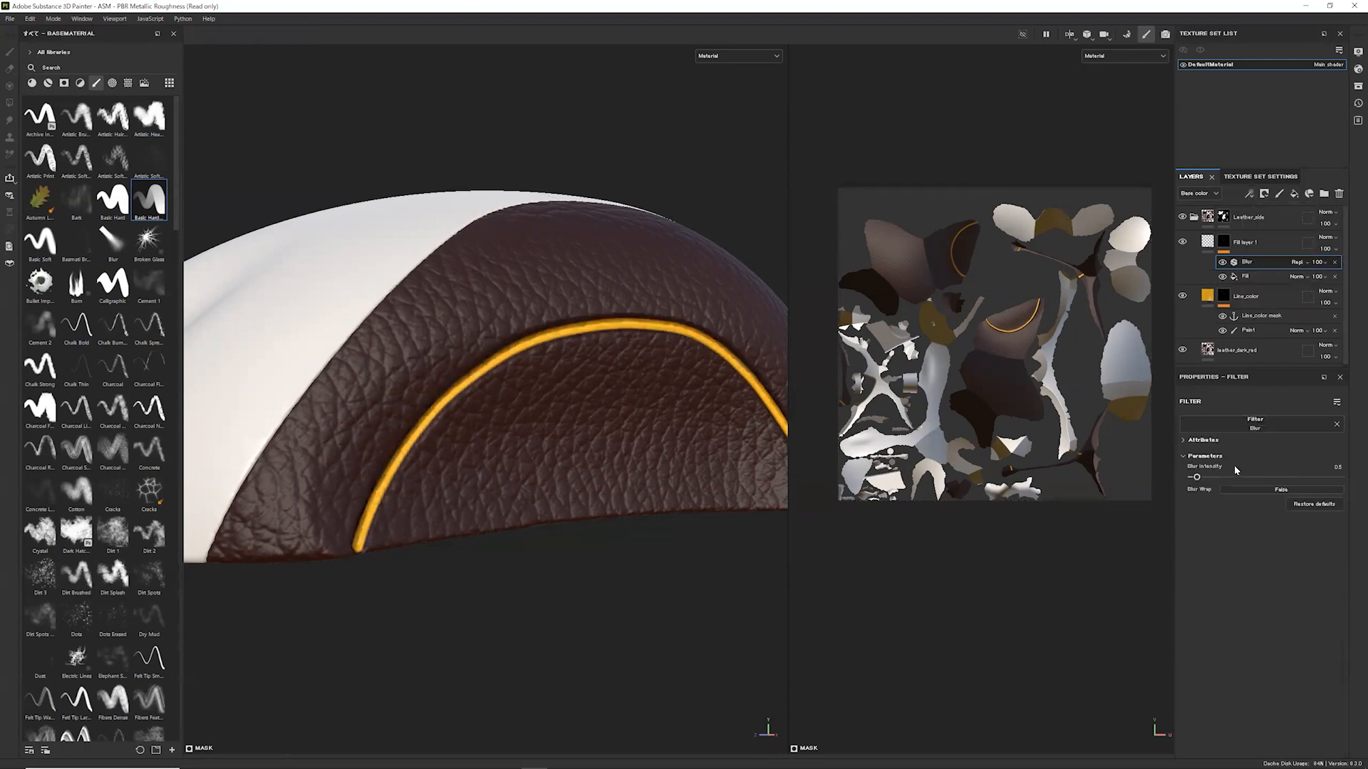
Collapse the Leather_side folder and give it an orange color label
{"action": "left_click_drag", "start_coordinate": [617, 421], "coordinate": [541, 548], "text": "alt"}
{"action": "scroll", "coordinate": [445, 498], "scroll_direction": "down", "scroll_amount": 3}
{"action": "scroll", "coordinate": [433, 536], "scroll_direction": "down", "scroll_amount": 3}
{"action": "left_click_drag", "start_coordinate": [432, 536], "coordinate": [601, 560], "text": "alt"}
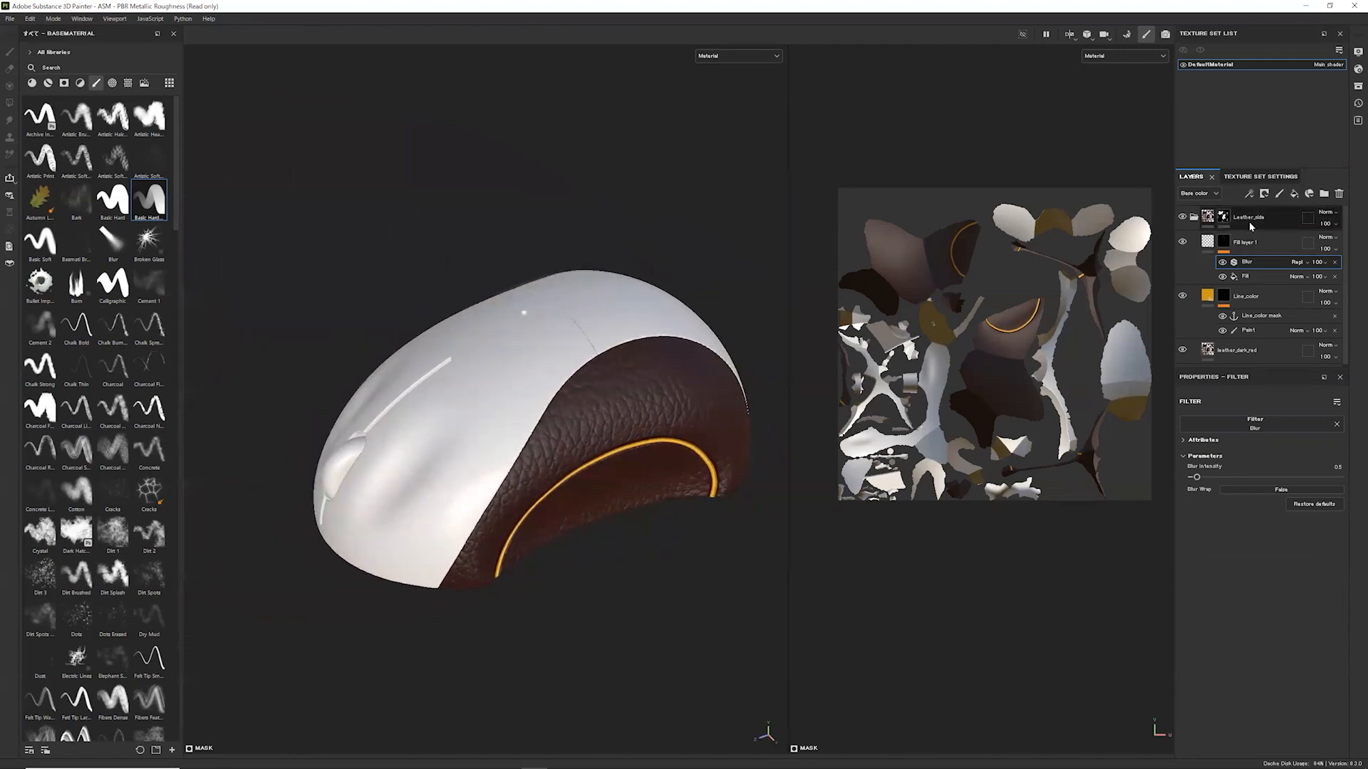
{"action": "left_click", "coordinate": [1193, 218]}
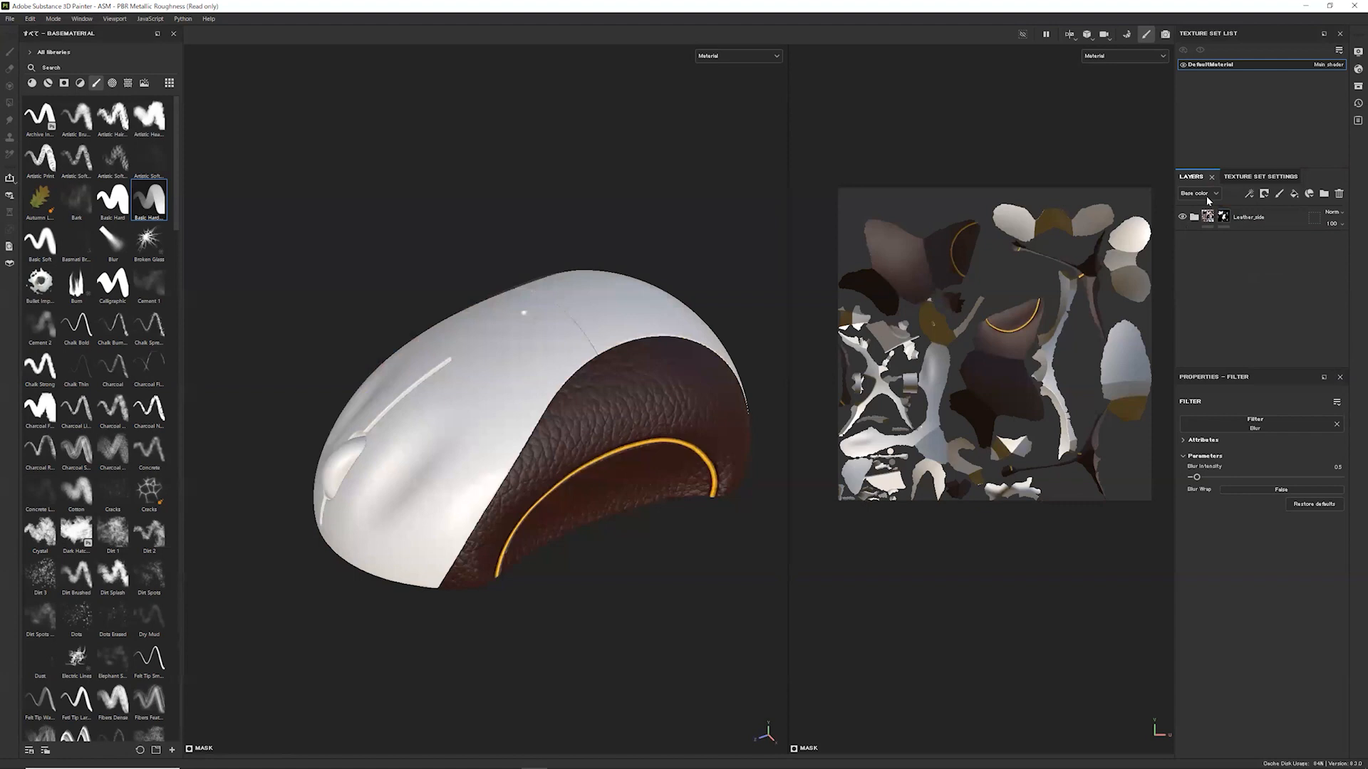
{"action": "right_click", "coordinate": [1252, 219]}
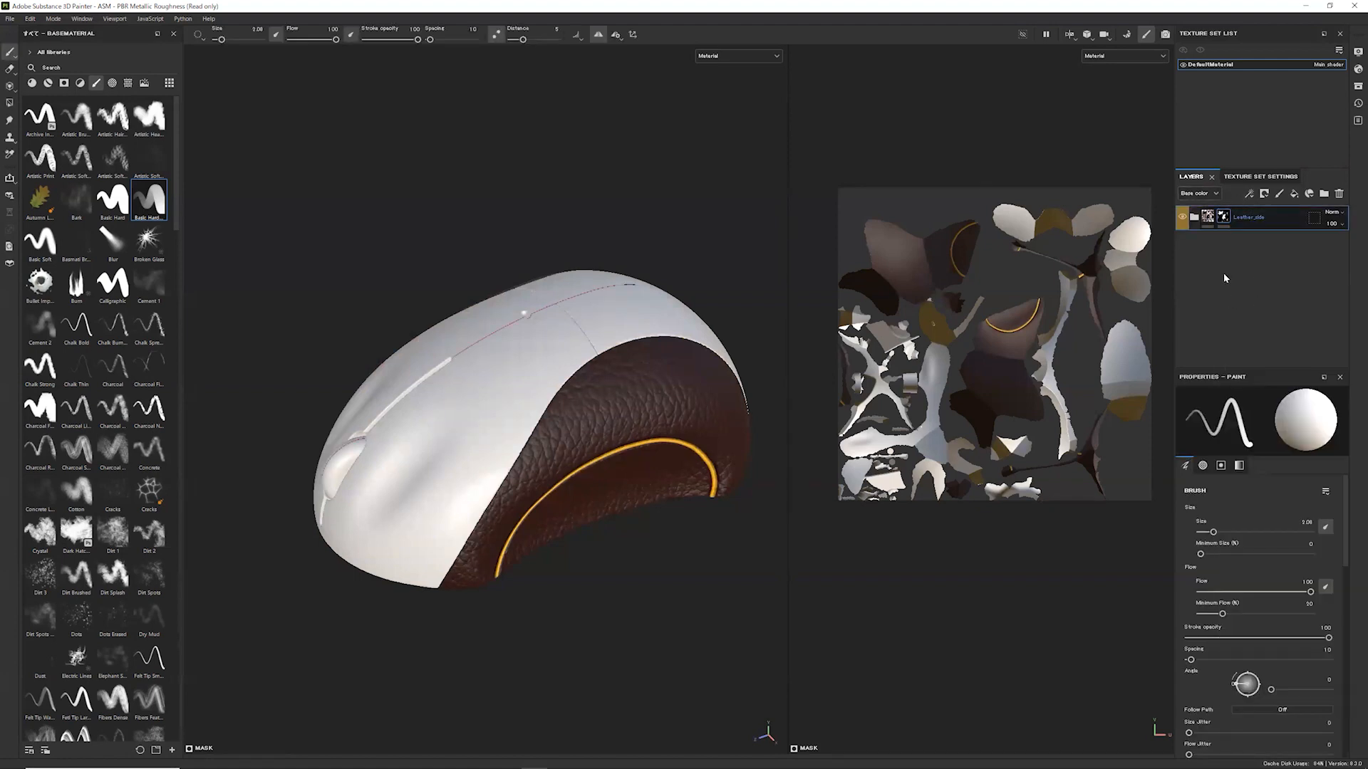
Search the materials for "plastic gri" and add Plastic Grid Small as a fill layer above the Leather_side folder
{"action": "left_click", "coordinate": [42, 68]}
{"action": "type", "text": "plastic gri"}
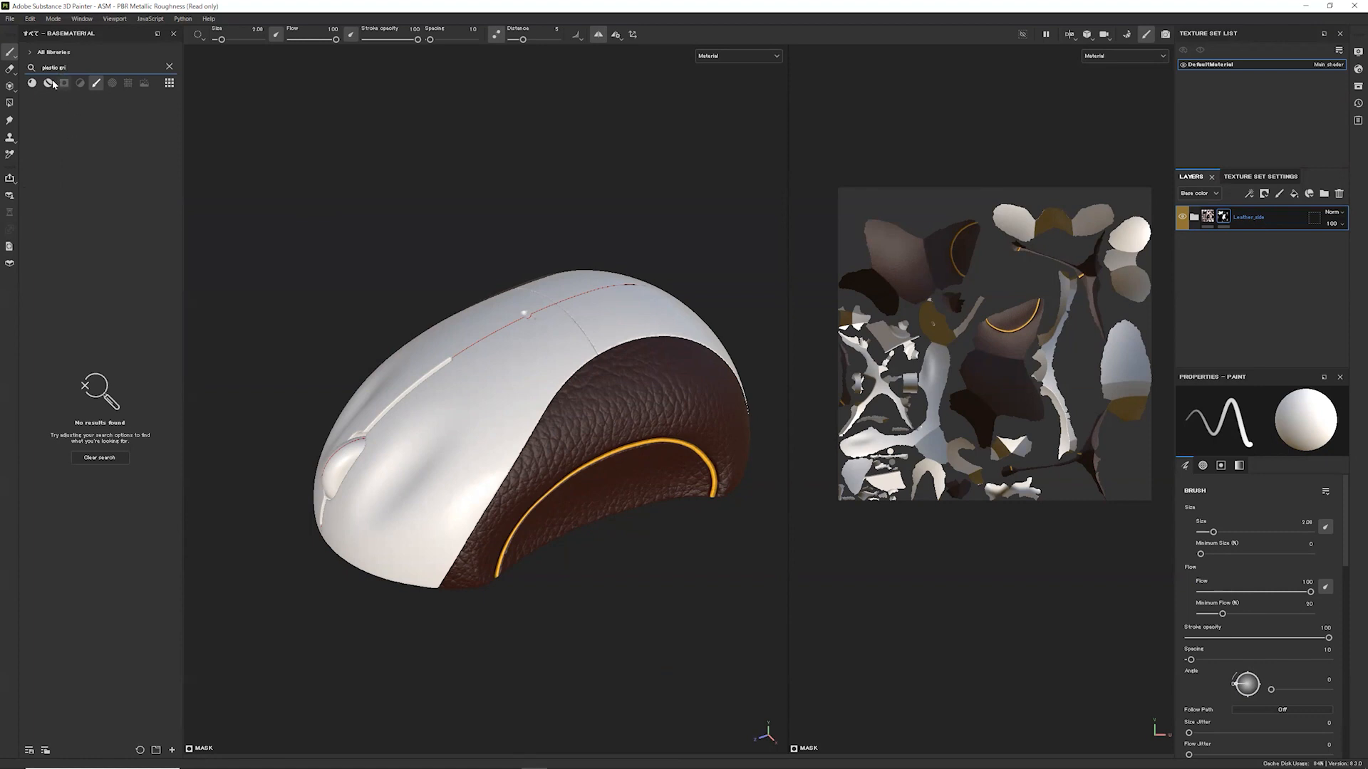
{"action": "left_click", "coordinate": [32, 83]}
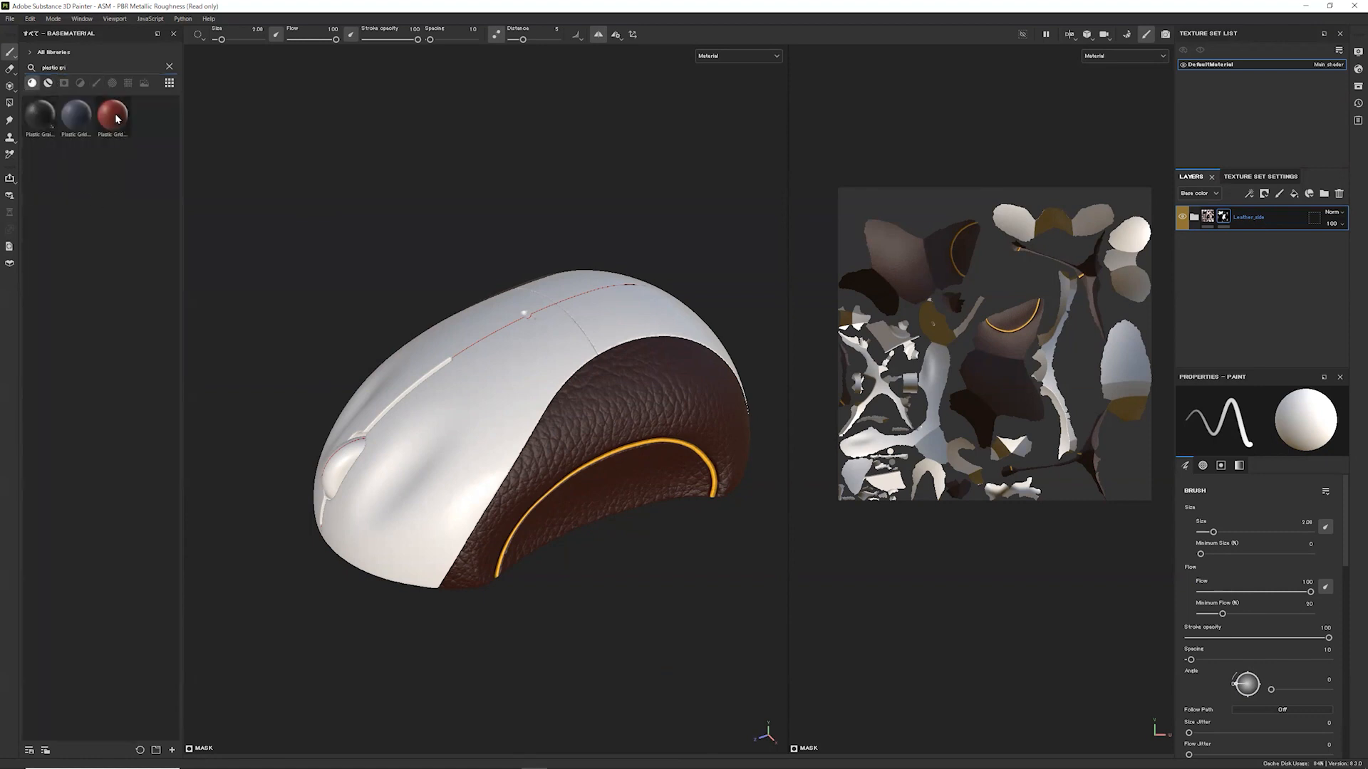
{"action": "left_click_drag", "start_coordinate": [116, 119], "coordinate": [1259, 214]}
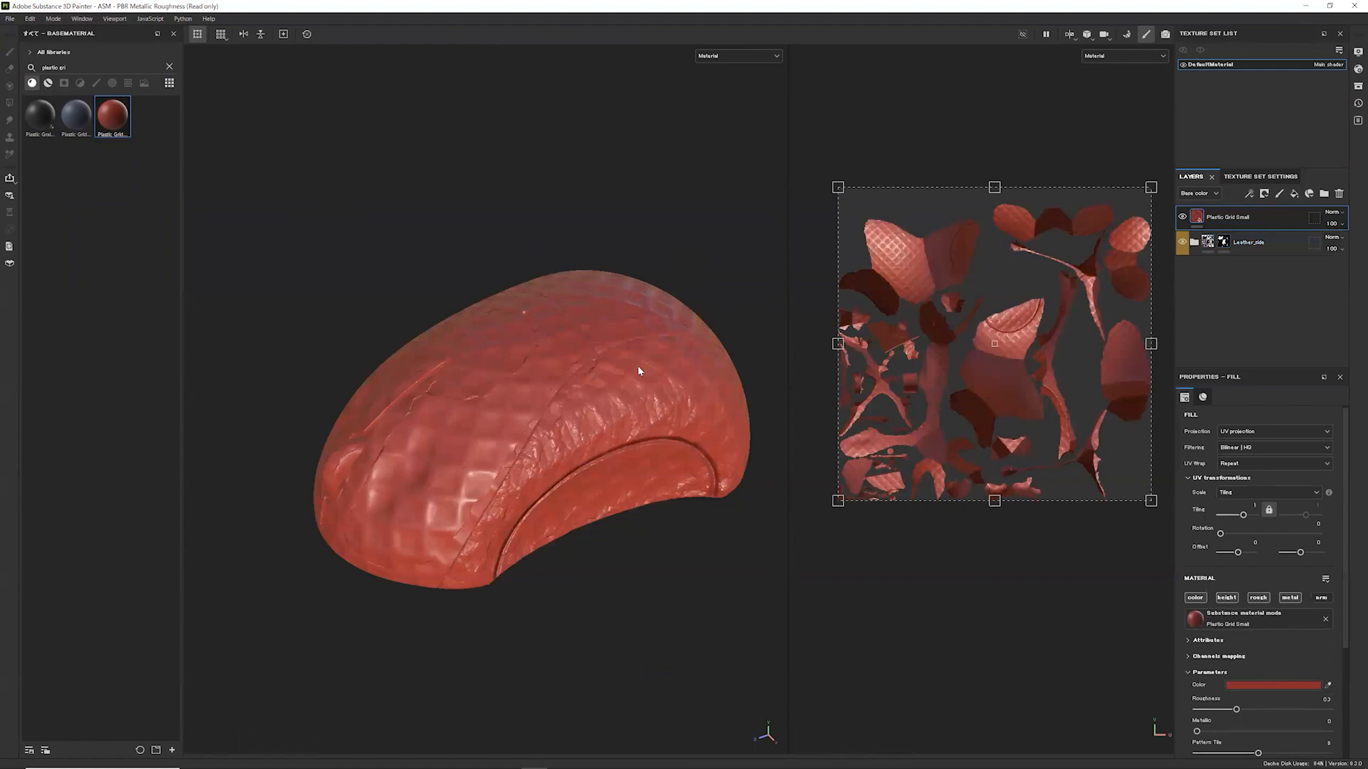
{"action": "left_click_drag", "start_coordinate": [638, 371], "coordinate": [607, 507], "text": "alt"}
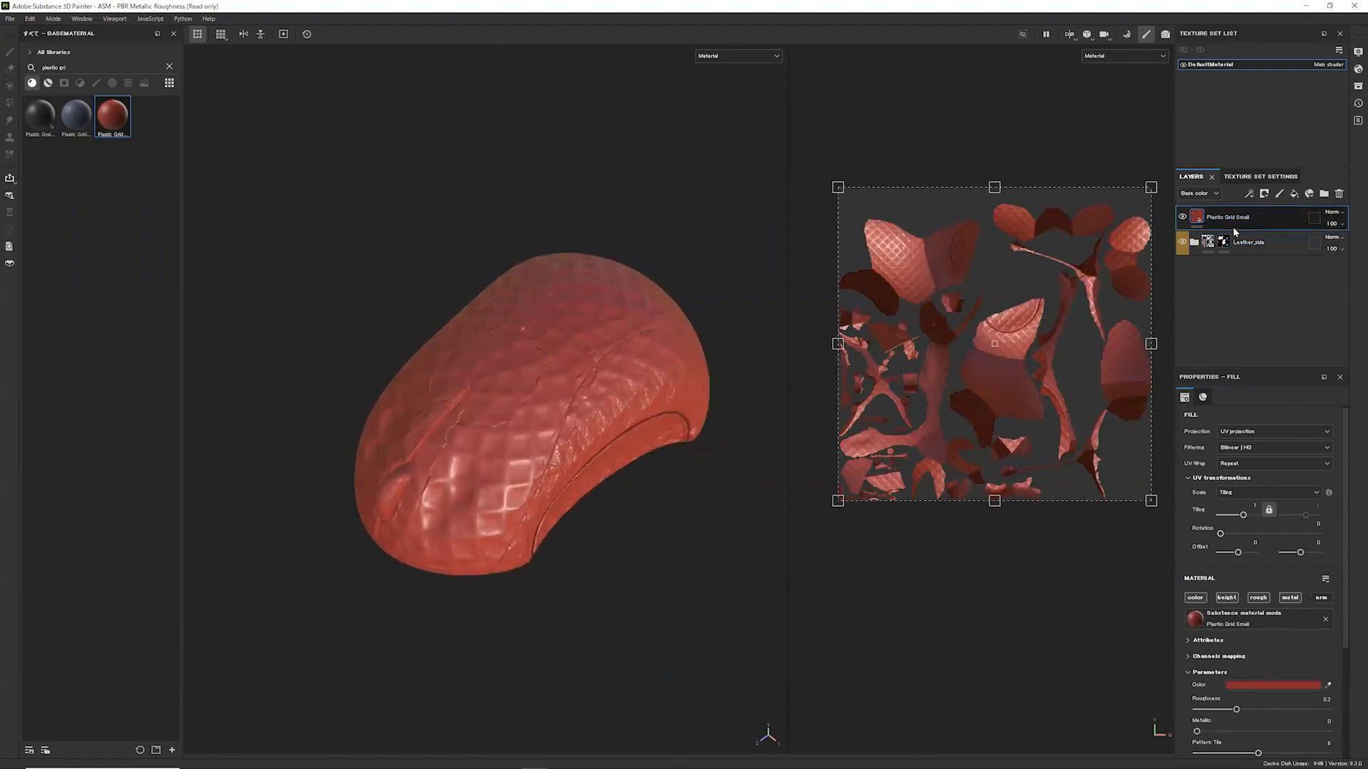
Group the Plastic Grid Small layer into a folder named Mouse and add a black mask to the folder
{"action": "key", "text": "ctrl+g"}
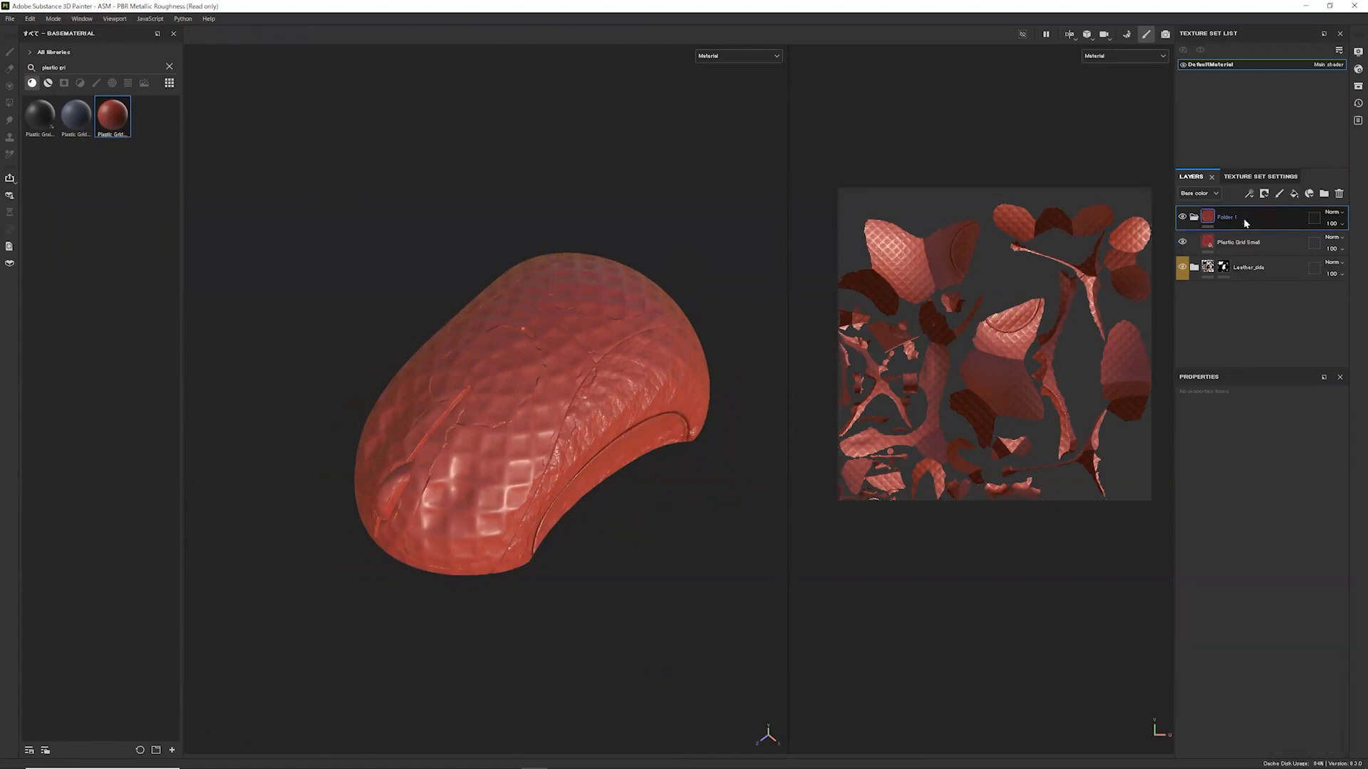
{"action": "double_click", "coordinate": [1234, 218]}
{"action": "type", "text": "Mouse"}
{"action": "key", "text": "Return"}
{"action": "left_click", "coordinate": [1264, 194]}
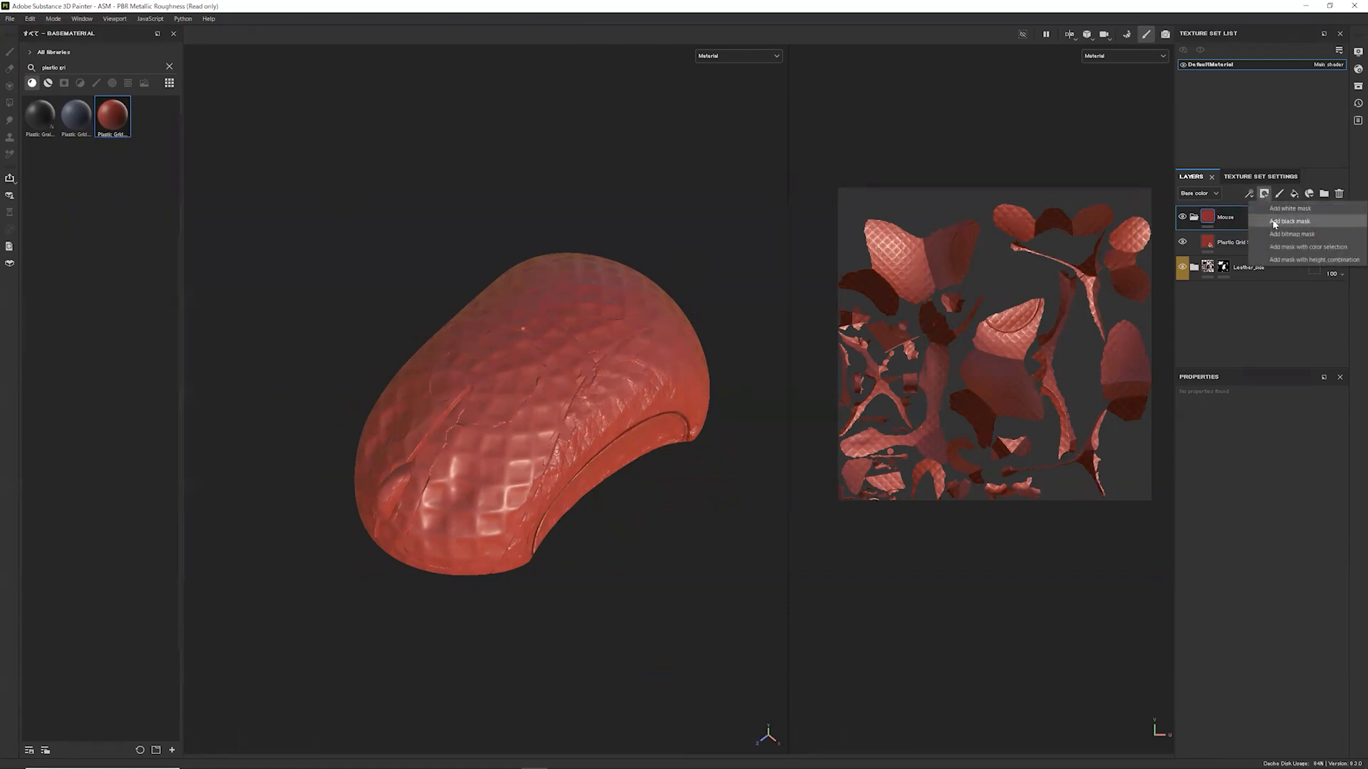
{"action": "left_click", "coordinate": [1256, 220]}
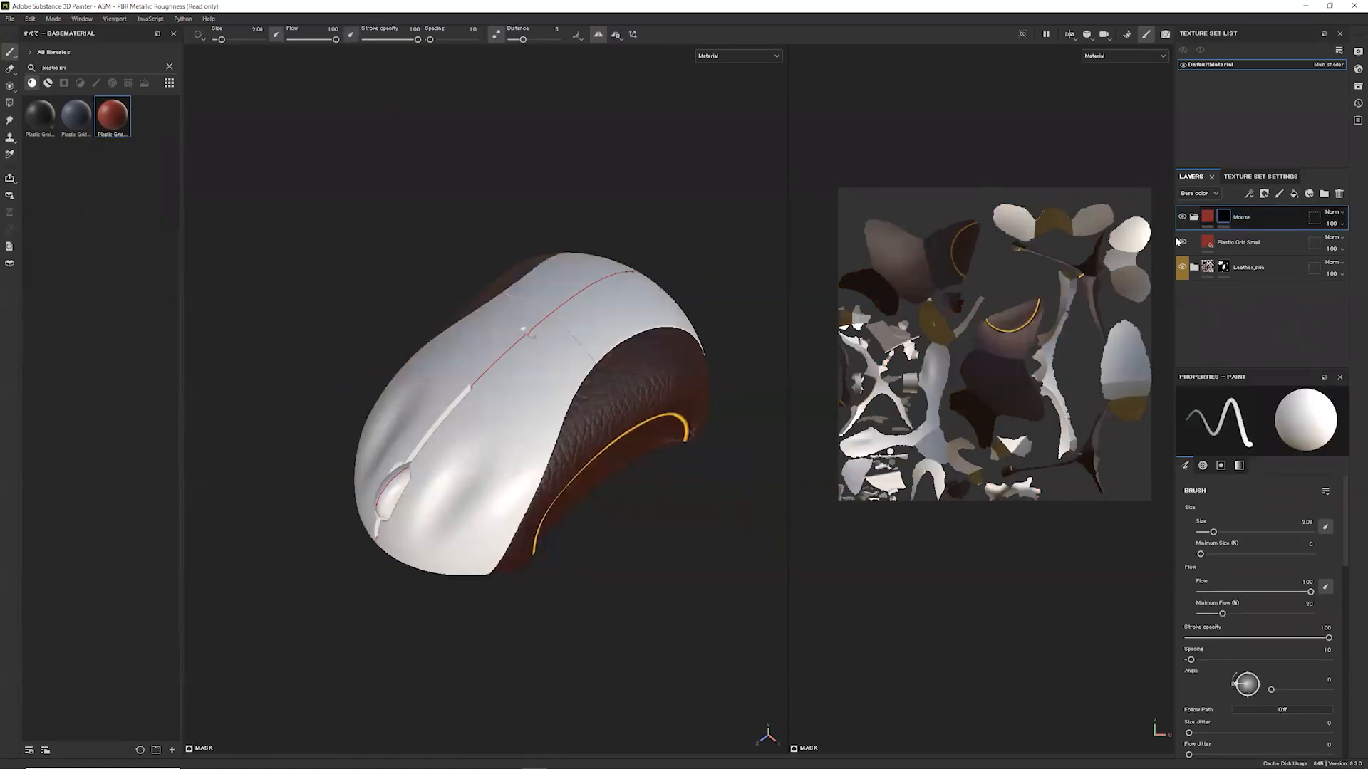
Copy the Leather_side folder's mask and paste it into the Mouse folder's mask
{"action": "left_click", "coordinate": [1248, 195]}
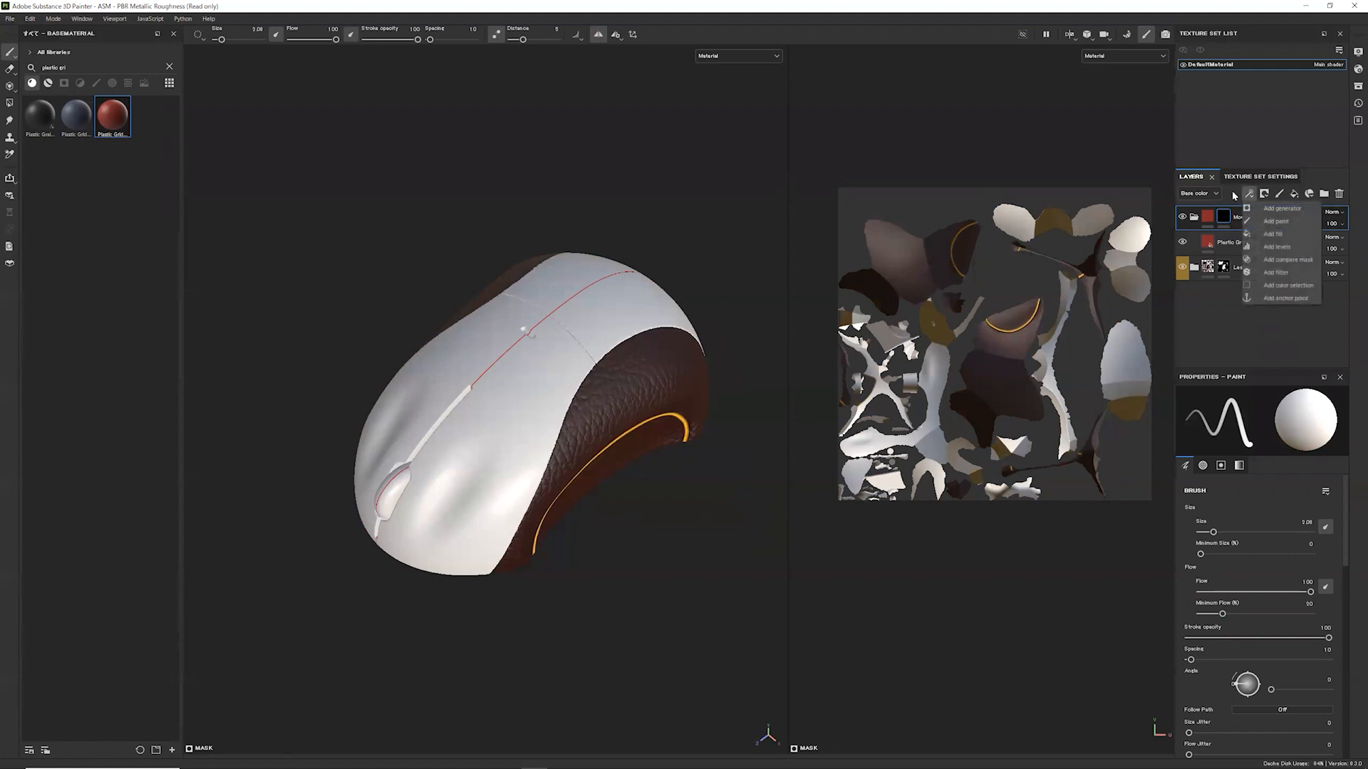
{"action": "left_click", "coordinate": [9, 103]}
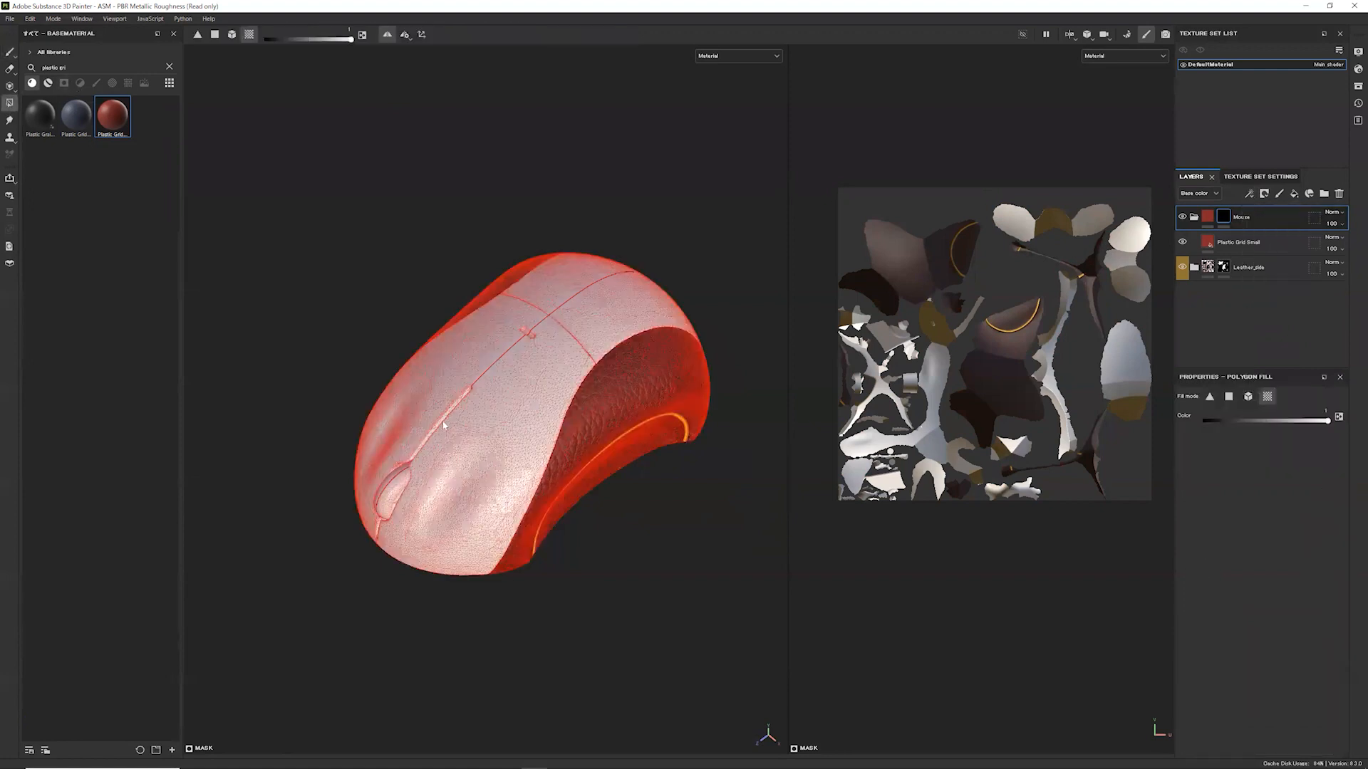
{"action": "left_click_drag", "start_coordinate": [513, 436], "coordinate": [462, 409], "text": "alt"}
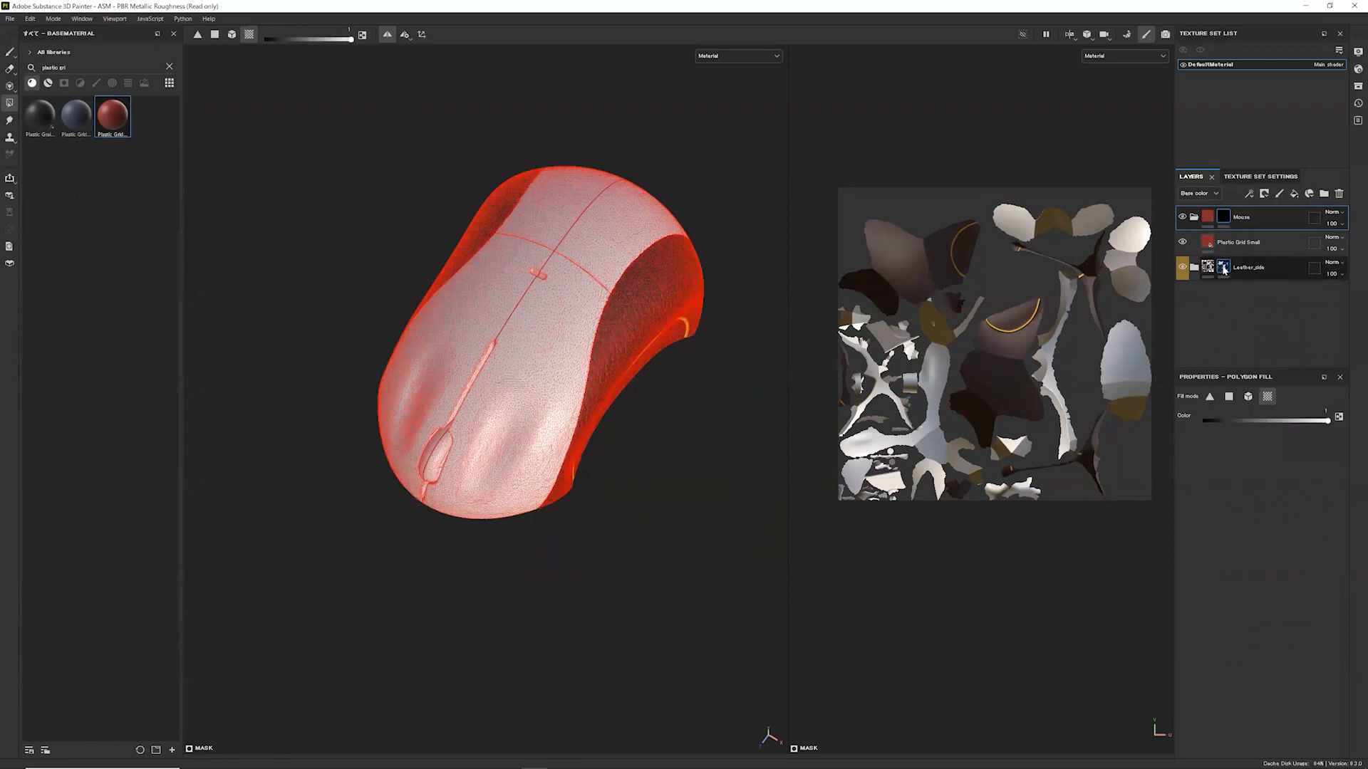
{"action": "left_click", "coordinate": [1224, 269]}
{"action": "right_click", "coordinate": [1224, 268]}
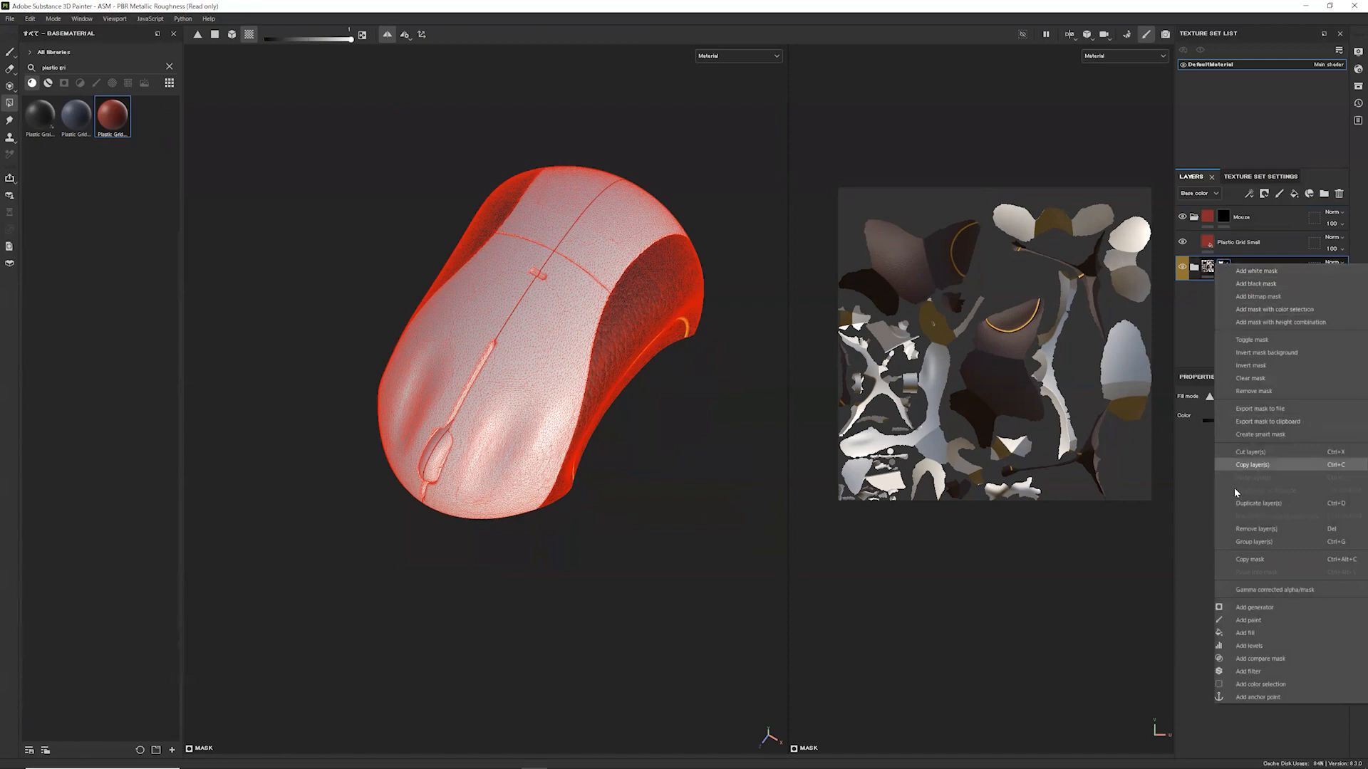
{"action": "left_click", "coordinate": [1254, 560]}
{"action": "left_click", "coordinate": [1224, 218]}
{"action": "right_click", "coordinate": [1224, 218]}
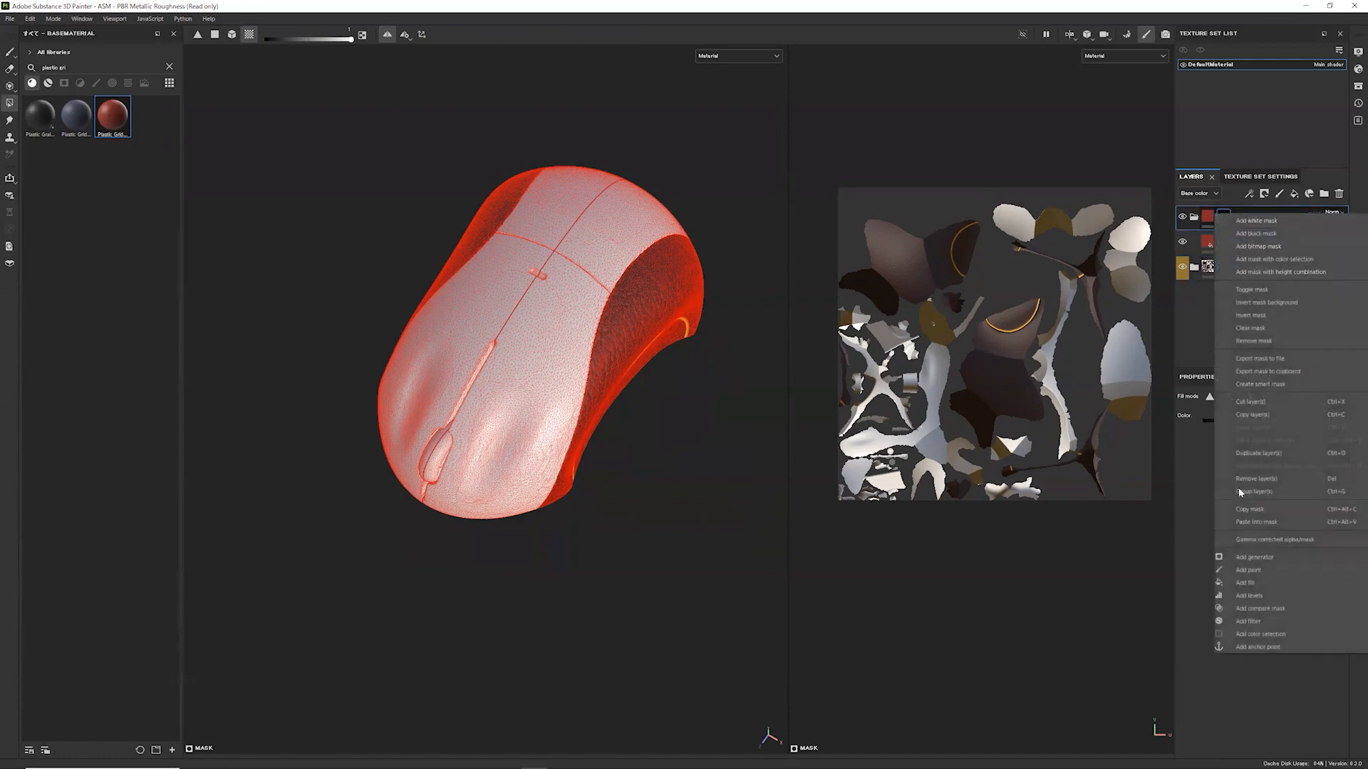
{"action": "left_click", "coordinate": [1256, 522]}
Invert the Mouse folder's mask so the plastic covers only the body outside the leather sides
{"action": "right_click", "coordinate": [1226, 218]}
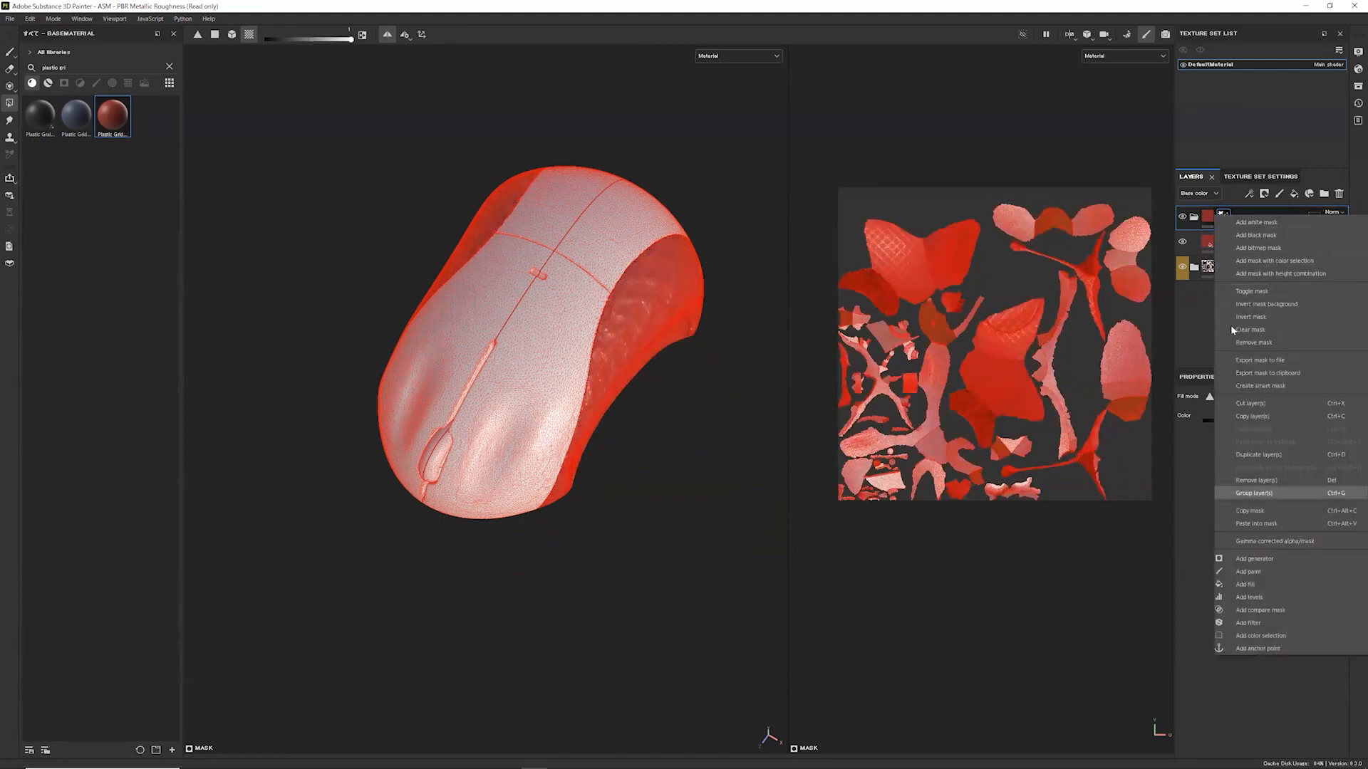
{"action": "left_click", "coordinate": [1251, 316]}
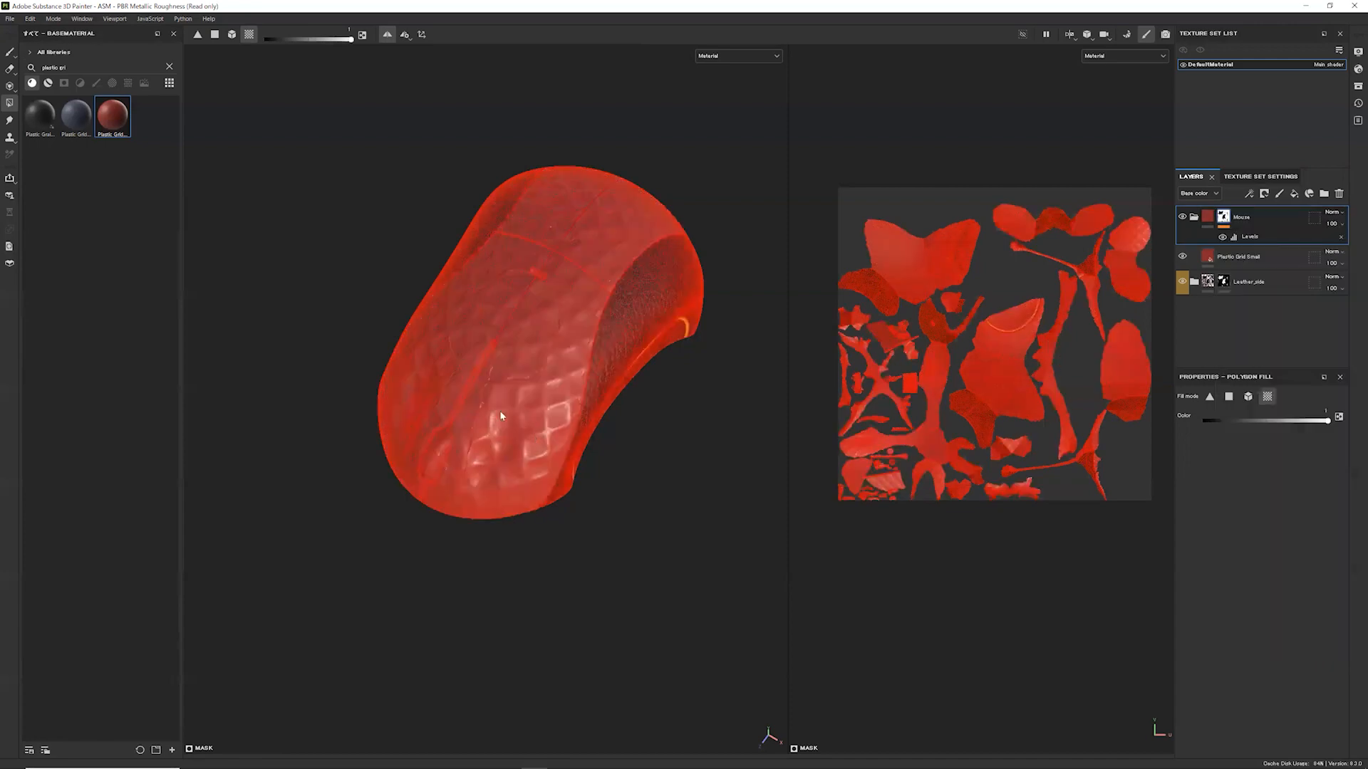
{"action": "left_click_drag", "start_coordinate": [501, 416], "coordinate": [597, 414], "text": "alt"}
{"action": "right_click_drag", "start_coordinate": [591, 449], "coordinate": [497, 366], "text": "alt"}
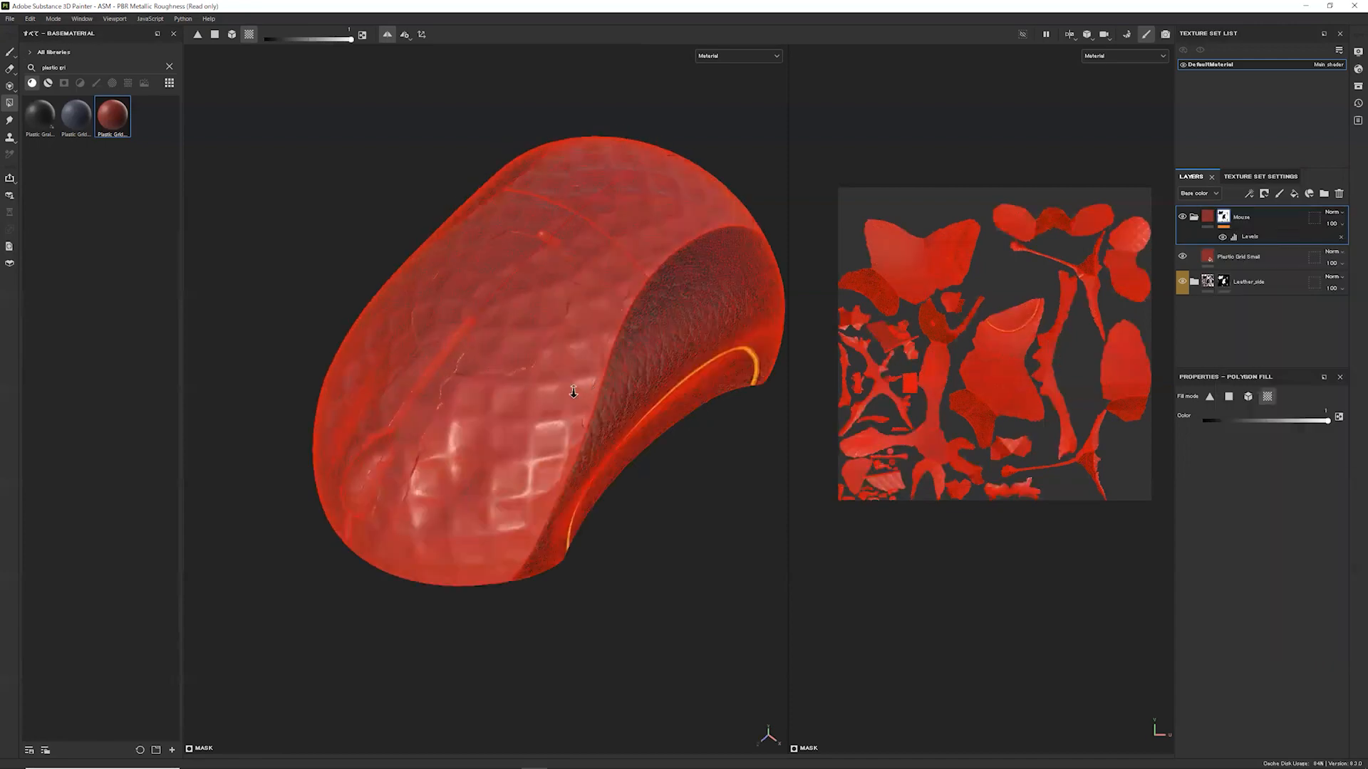
{"action": "left_click_drag", "start_coordinate": [456, 441], "coordinate": [659, 437], "text": "alt"}
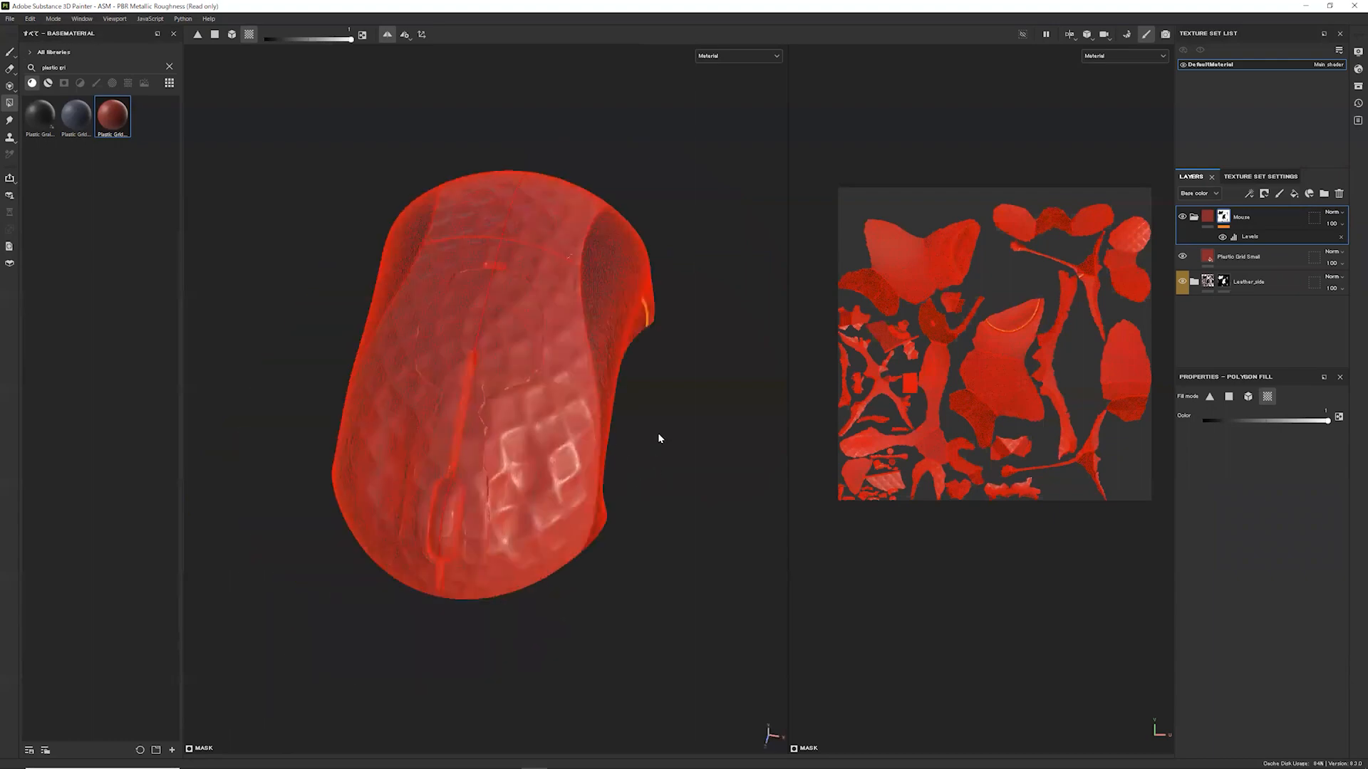
Copy the base color hex code of the Line_color layer inside the Leather_side folder
{"action": "left_click", "coordinate": [1240, 256]}
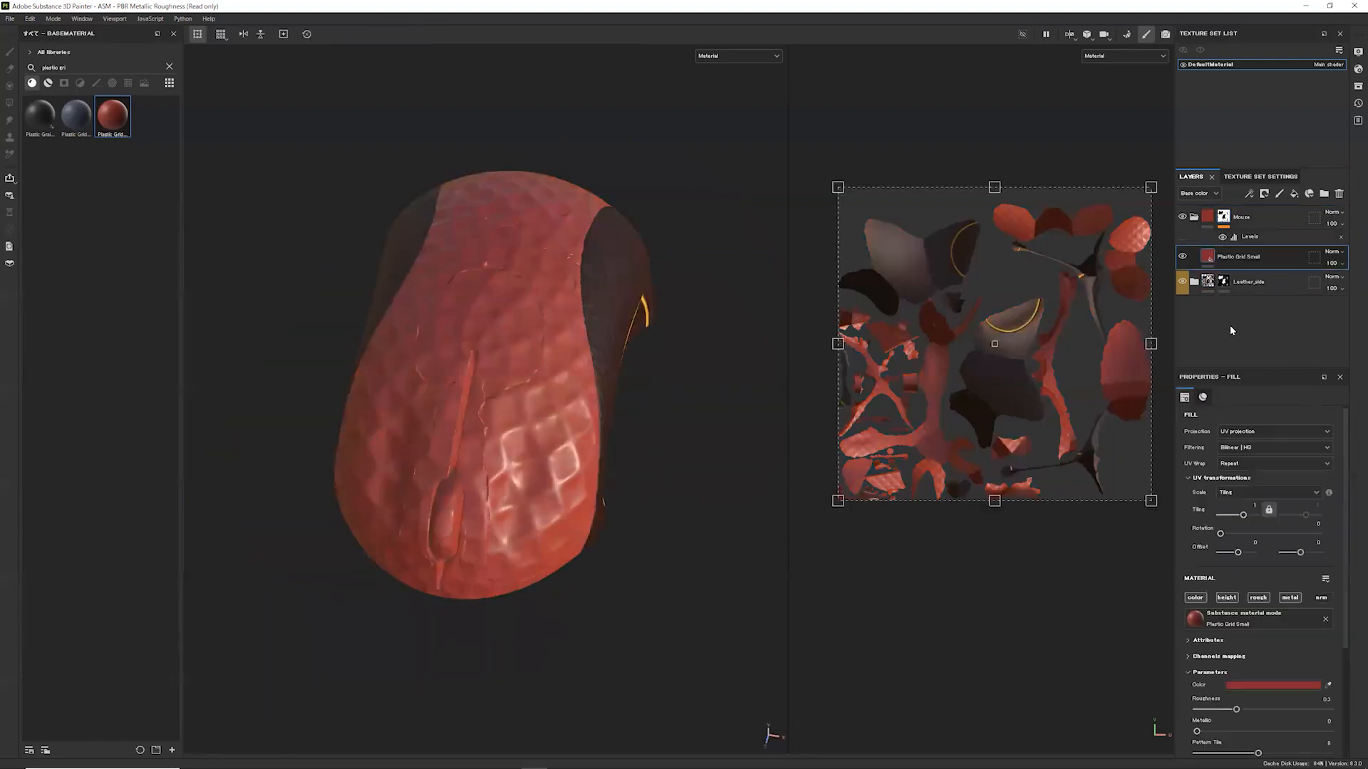
{"action": "left_click", "coordinate": [1287, 682]}
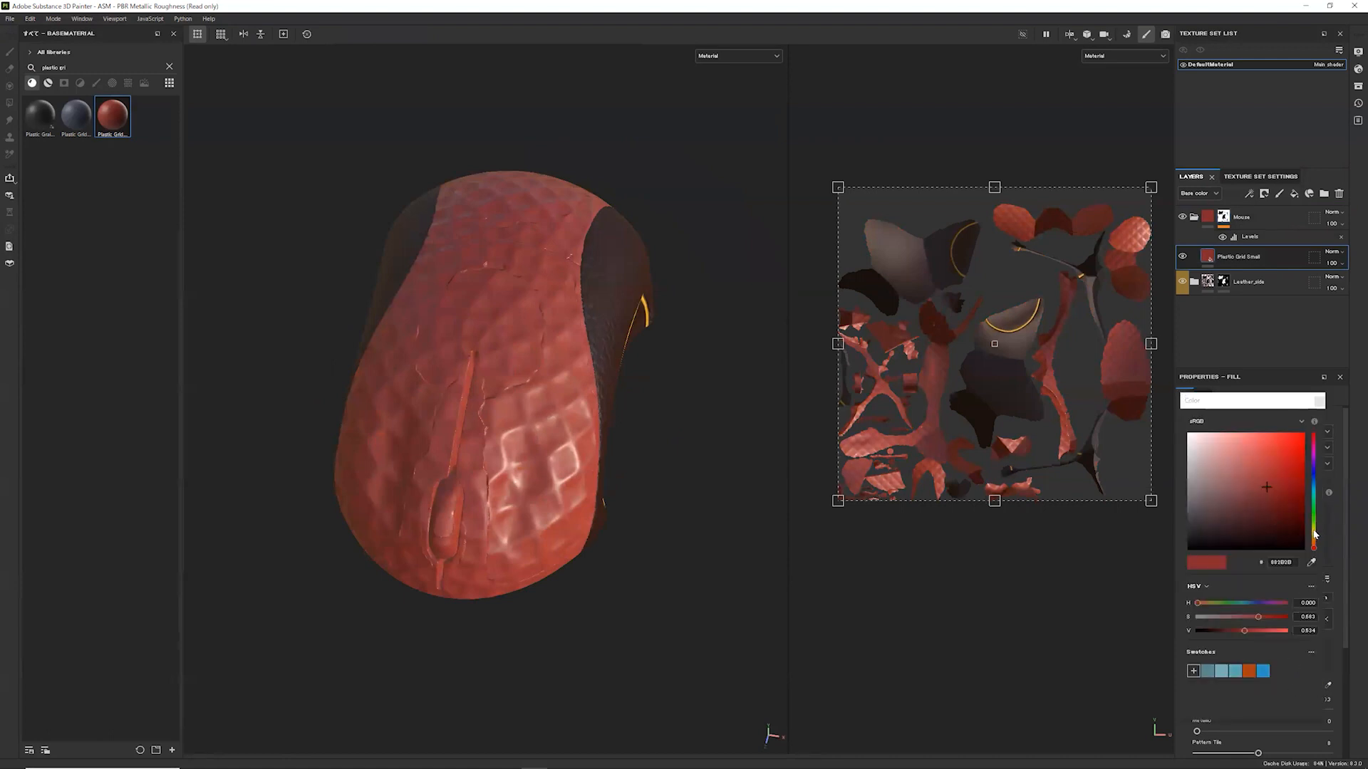
{"action": "left_click", "coordinate": [1209, 284]}
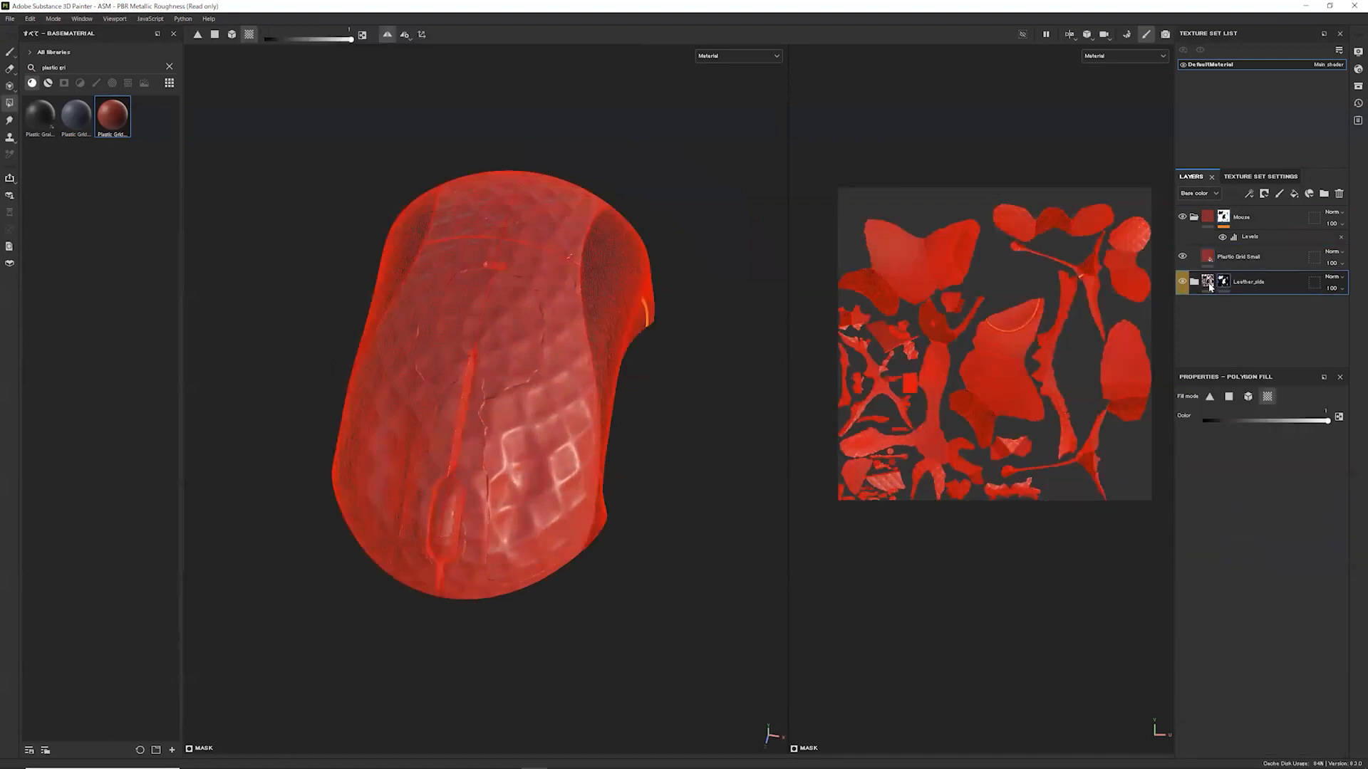
{"action": "left_click", "coordinate": [1209, 285]}
{"action": "left_click", "coordinate": [1194, 283]}
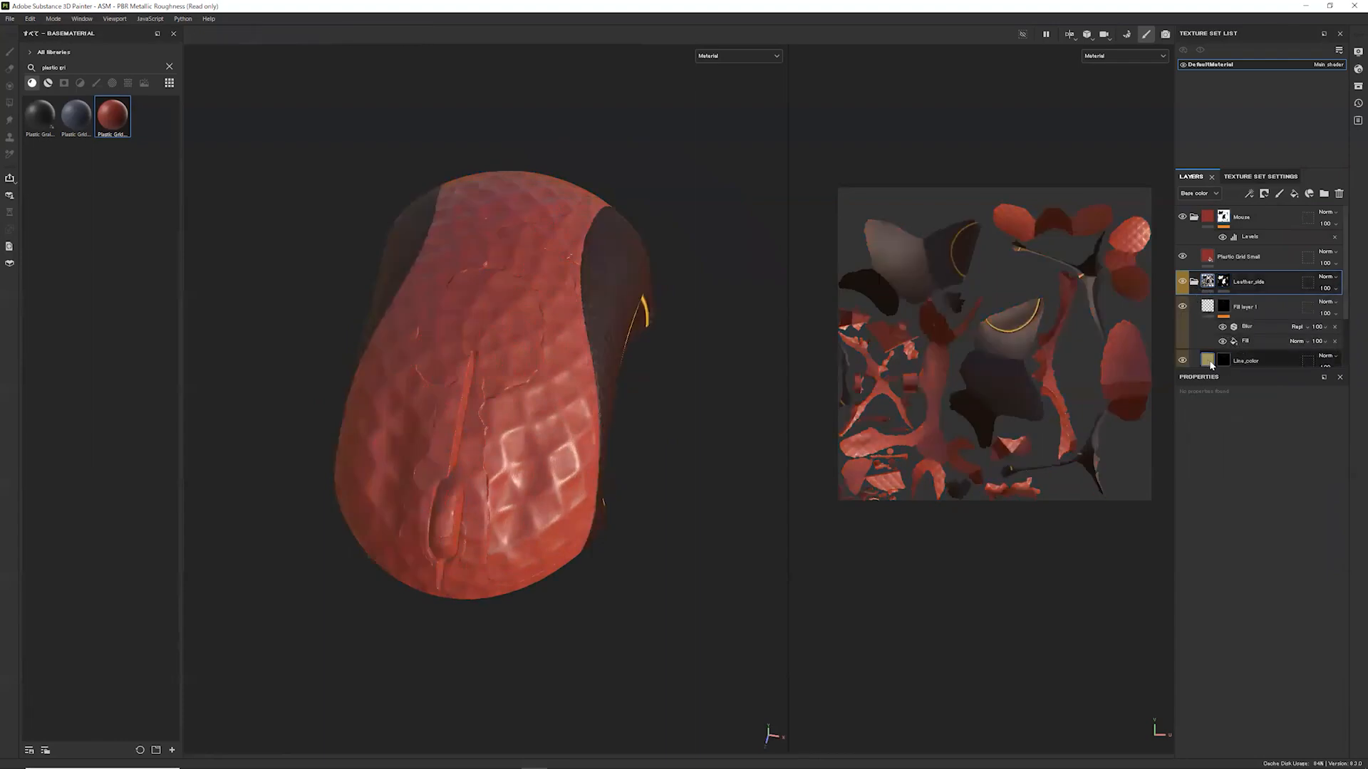
{"action": "left_click", "coordinate": [1209, 362]}
{"action": "left_click", "coordinate": [1291, 672]}
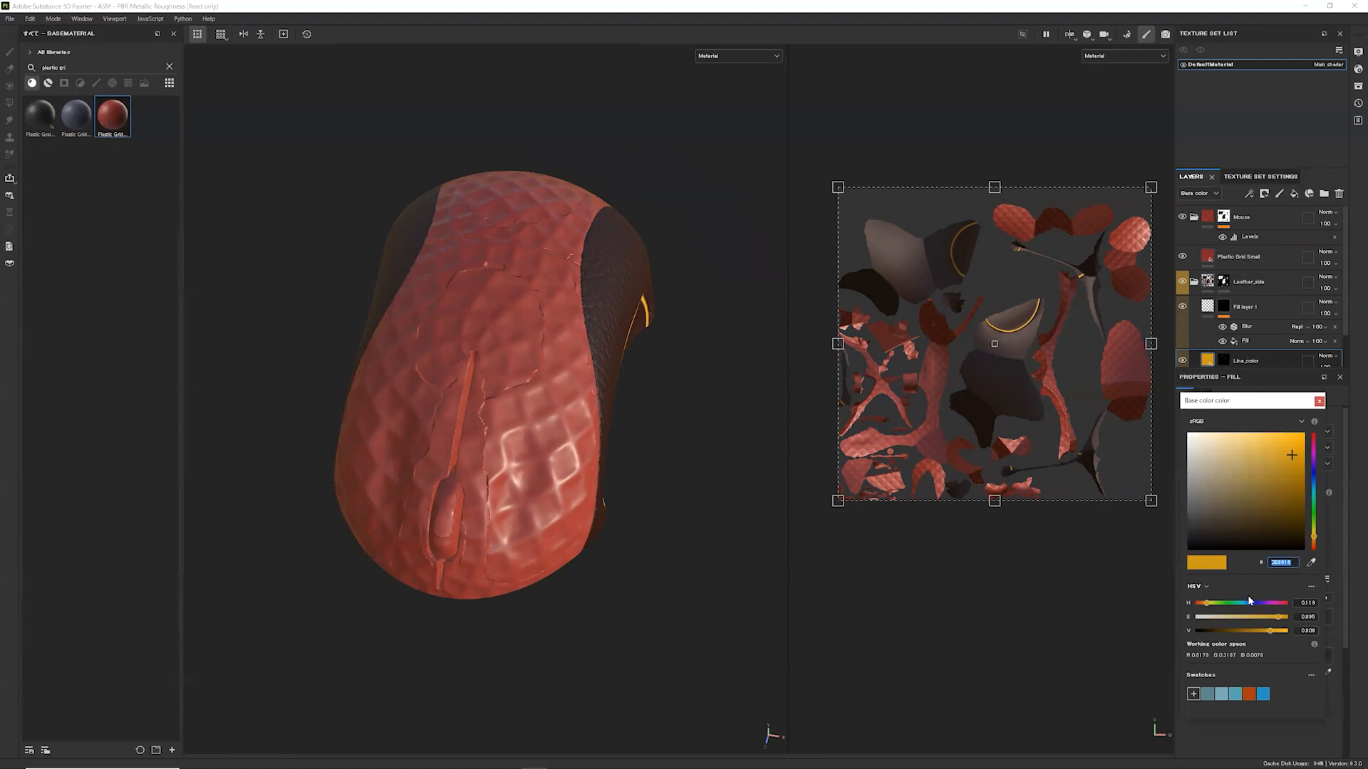
Paste the copied yellow hex code as the color of the Plastic Grid Small material
{"action": "left_click", "coordinate": [1211, 261]}
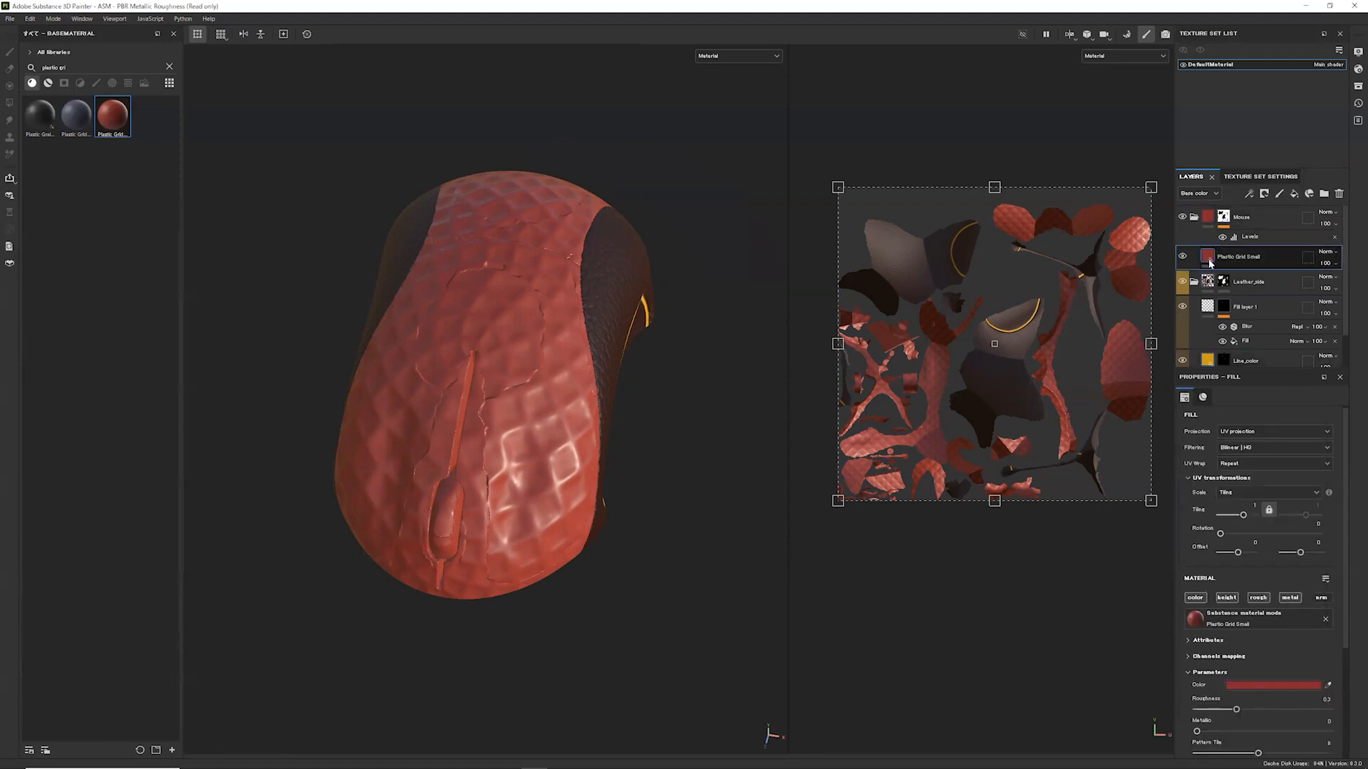
{"action": "left_click", "coordinate": [1258, 682]}
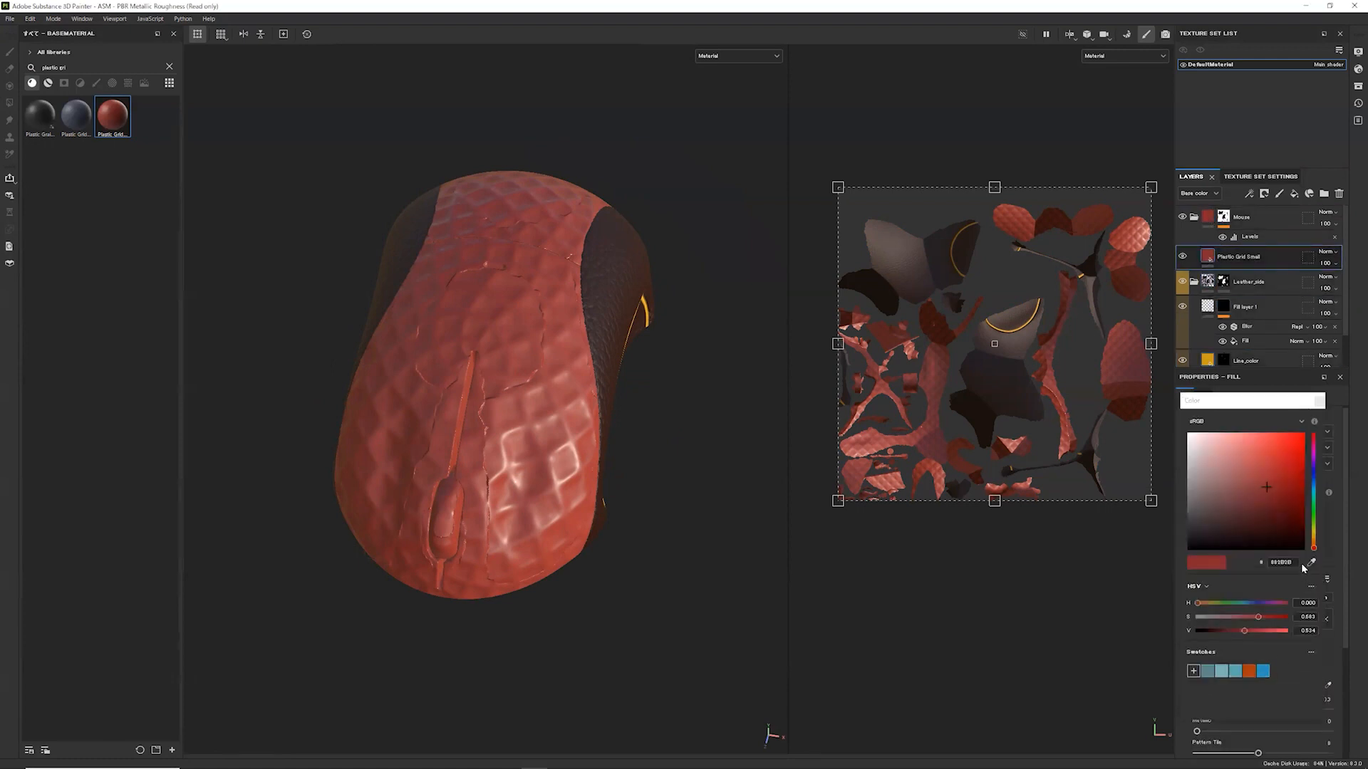
{"action": "key", "text": "ctrl+v"}
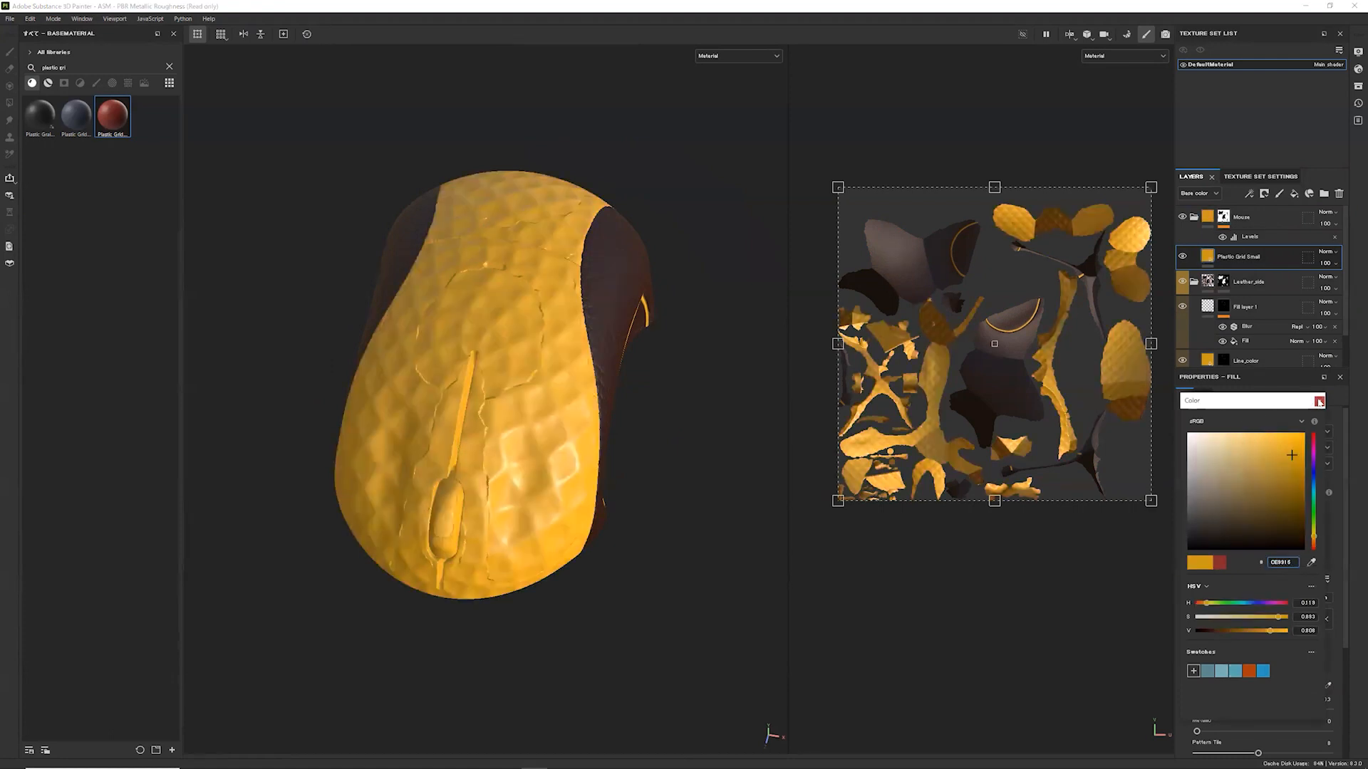
{"action": "left_click_drag", "start_coordinate": [430, 416], "coordinate": [577, 426], "text": "alt"}
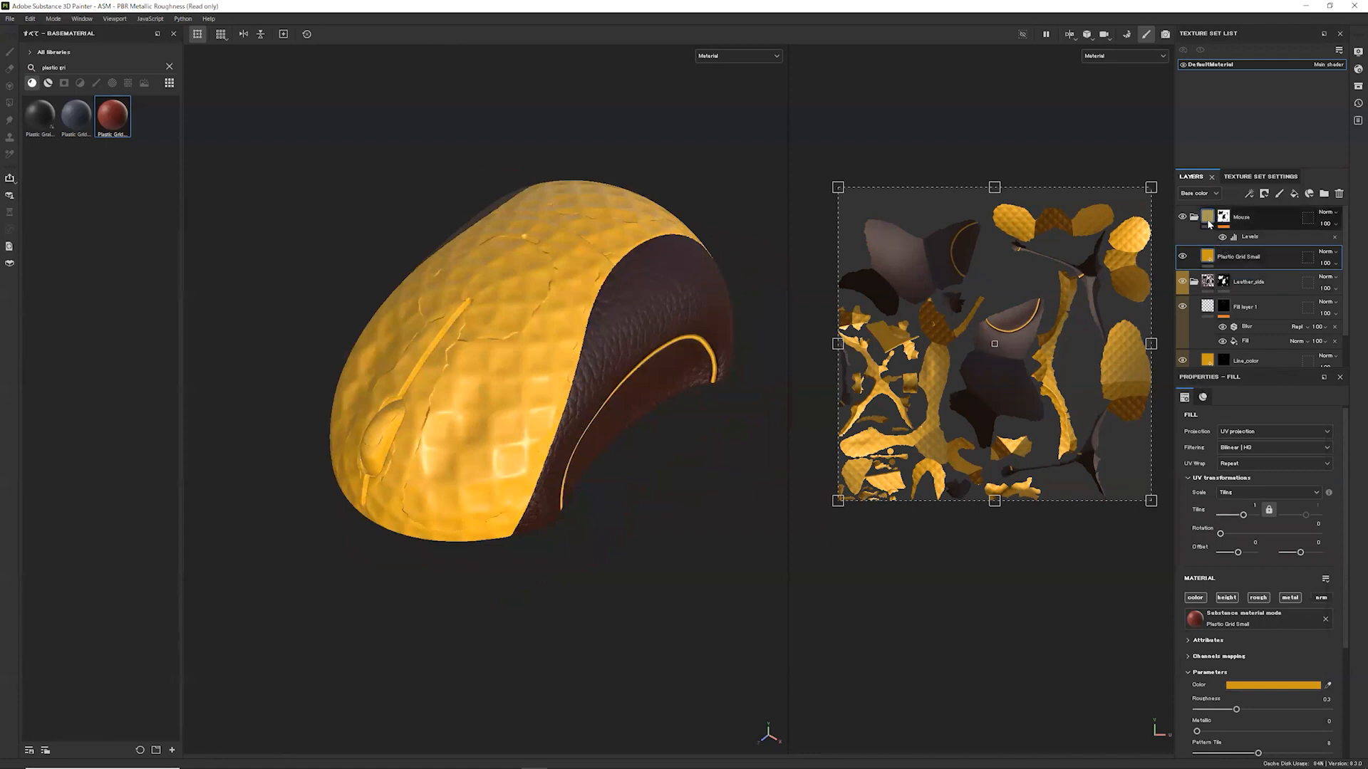
Switch the Plastic Grid Small layer to tri-planar projection and set its tiling to 2
{"action": "left_click", "coordinate": [1257, 432]}
{"action": "left_click", "coordinate": [1258, 467]}
{"action": "left_click_drag", "start_coordinate": [641, 456], "coordinate": [484, 392], "text": "alt"}
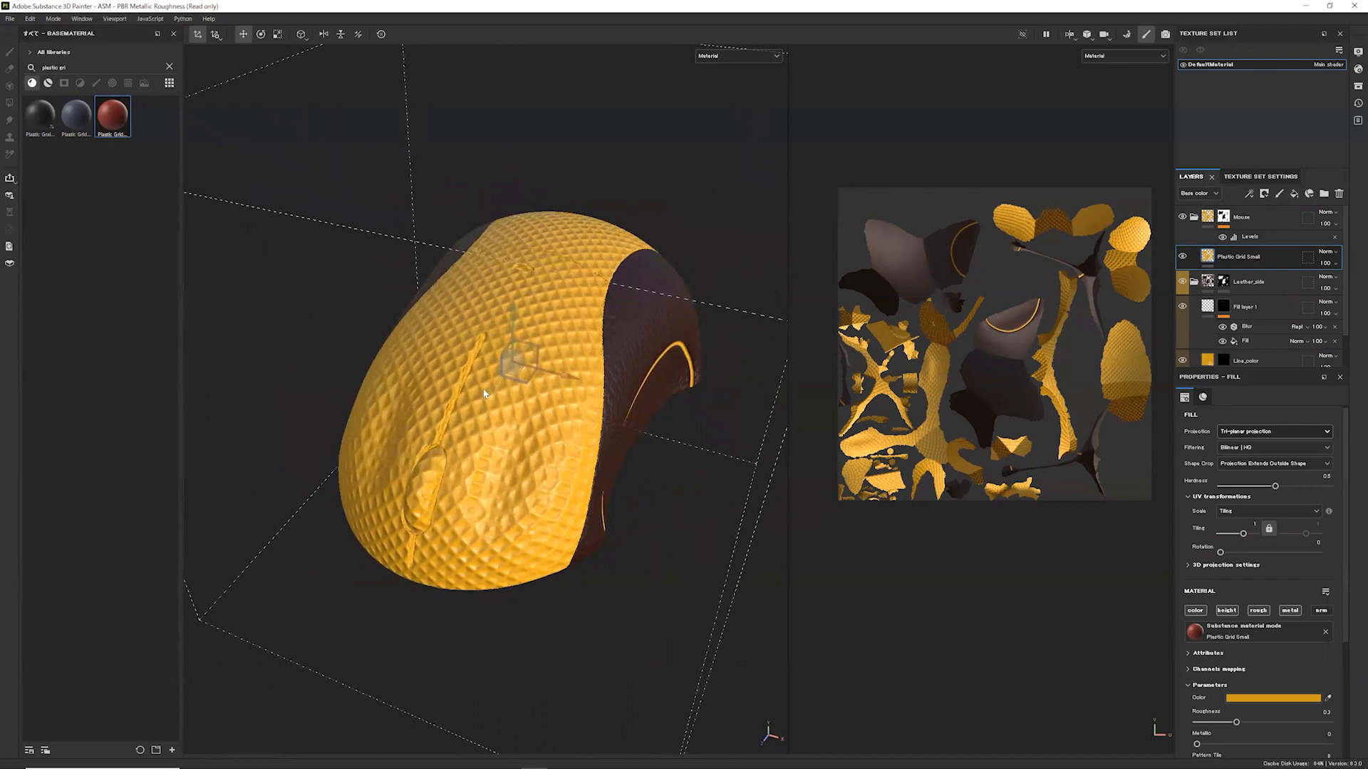
{"action": "left_click_drag", "start_coordinate": [568, 380], "coordinate": [684, 353]}
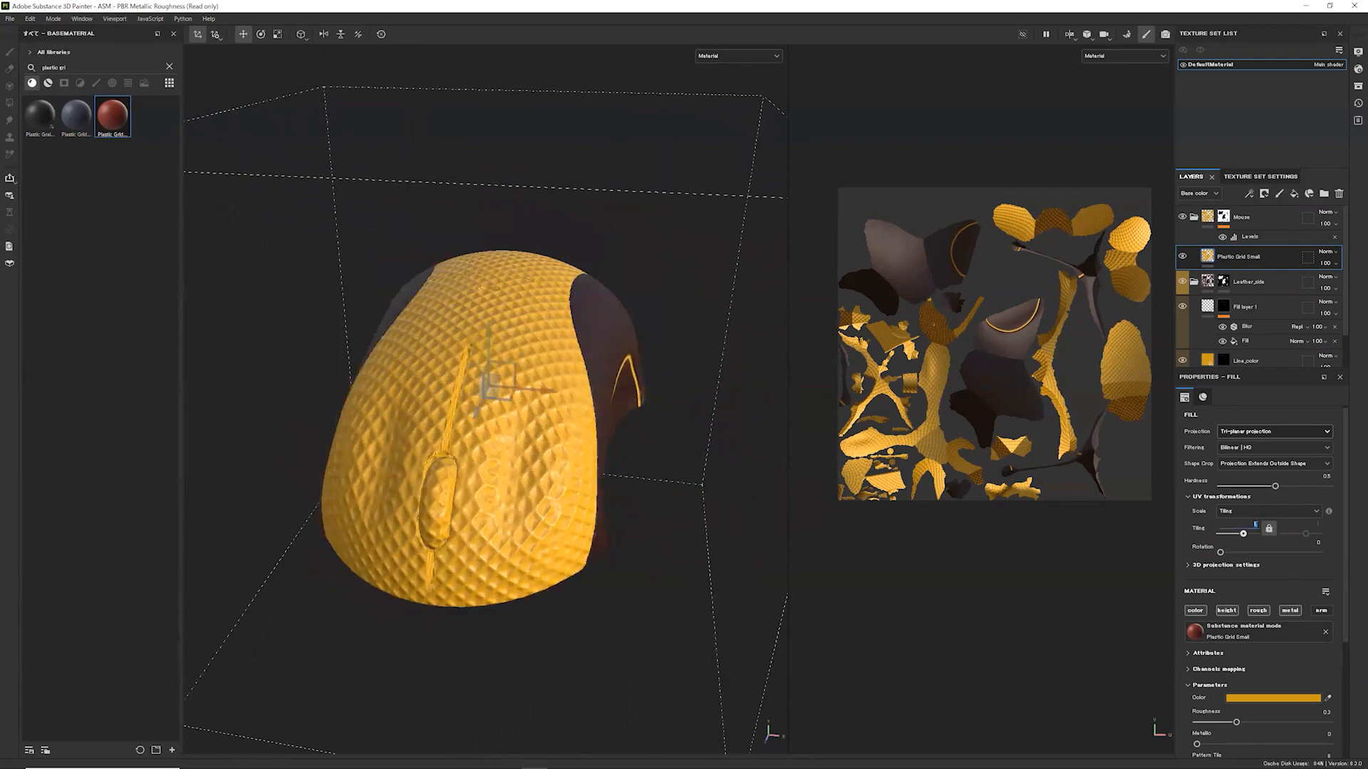
{"action": "type", "text": "2"}
{"action": "key", "text": "Return"}
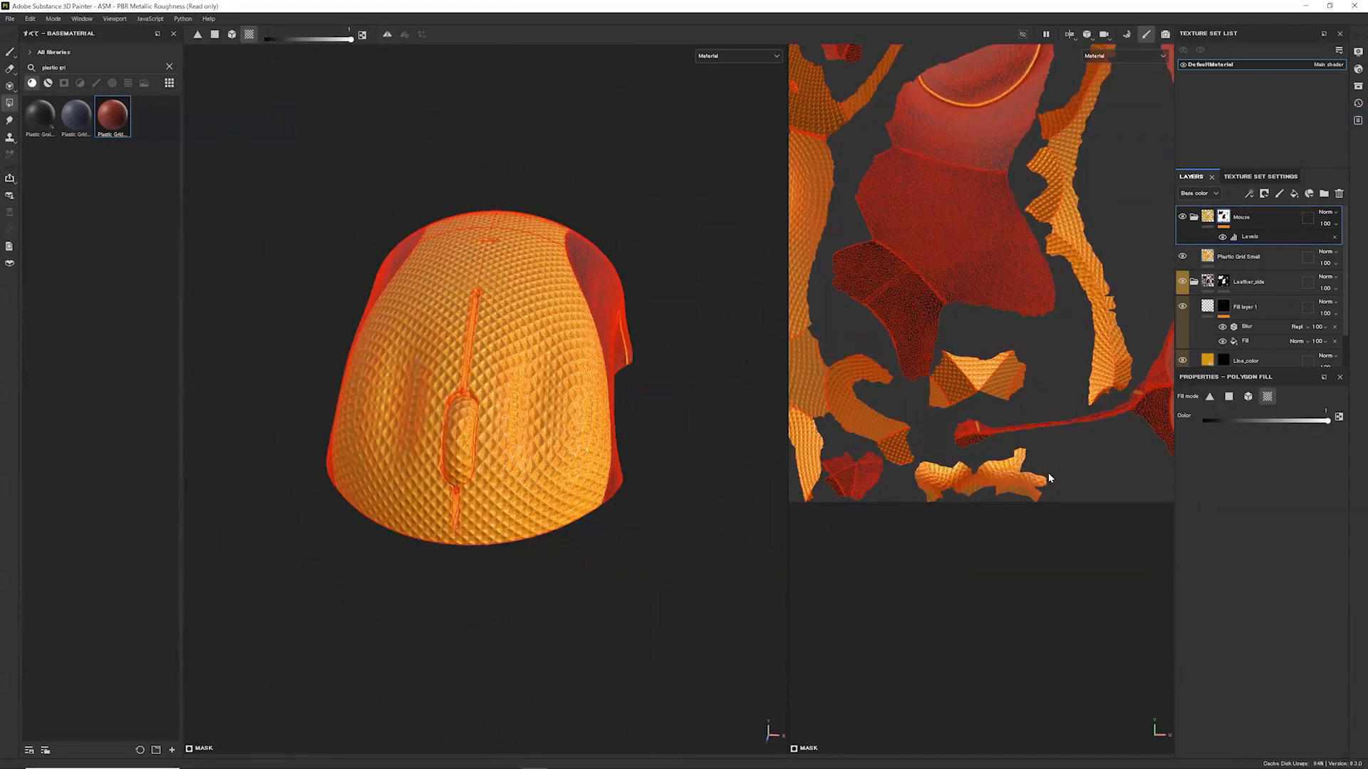
Exclude the scroll wheel from the Mouse folder's mask by polygon-filling its UV islands
{"action": "left_click", "coordinate": [1047, 476]}
{"action": "middle_click_drag", "start_coordinate": [939, 410], "coordinate": [968, 412], "text": "alt"}
{"action": "middle_click_drag", "start_coordinate": [897, 358], "coordinate": [1013, 459], "text": "alt"}
{"action": "left_click_drag", "start_coordinate": [637, 394], "coordinate": [421, 423], "text": "alt"}
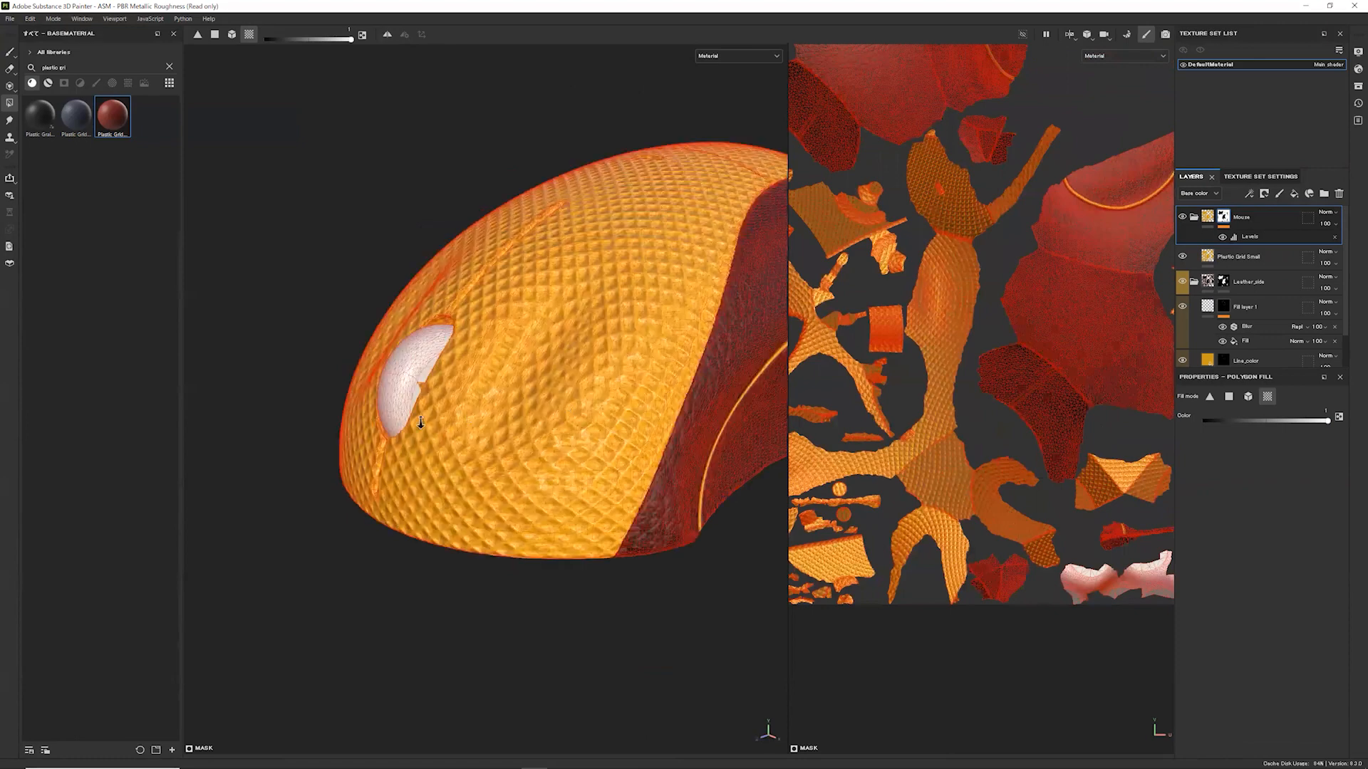
{"action": "right_click_drag", "start_coordinate": [541, 409], "coordinate": [1008, 310], "text": "alt"}
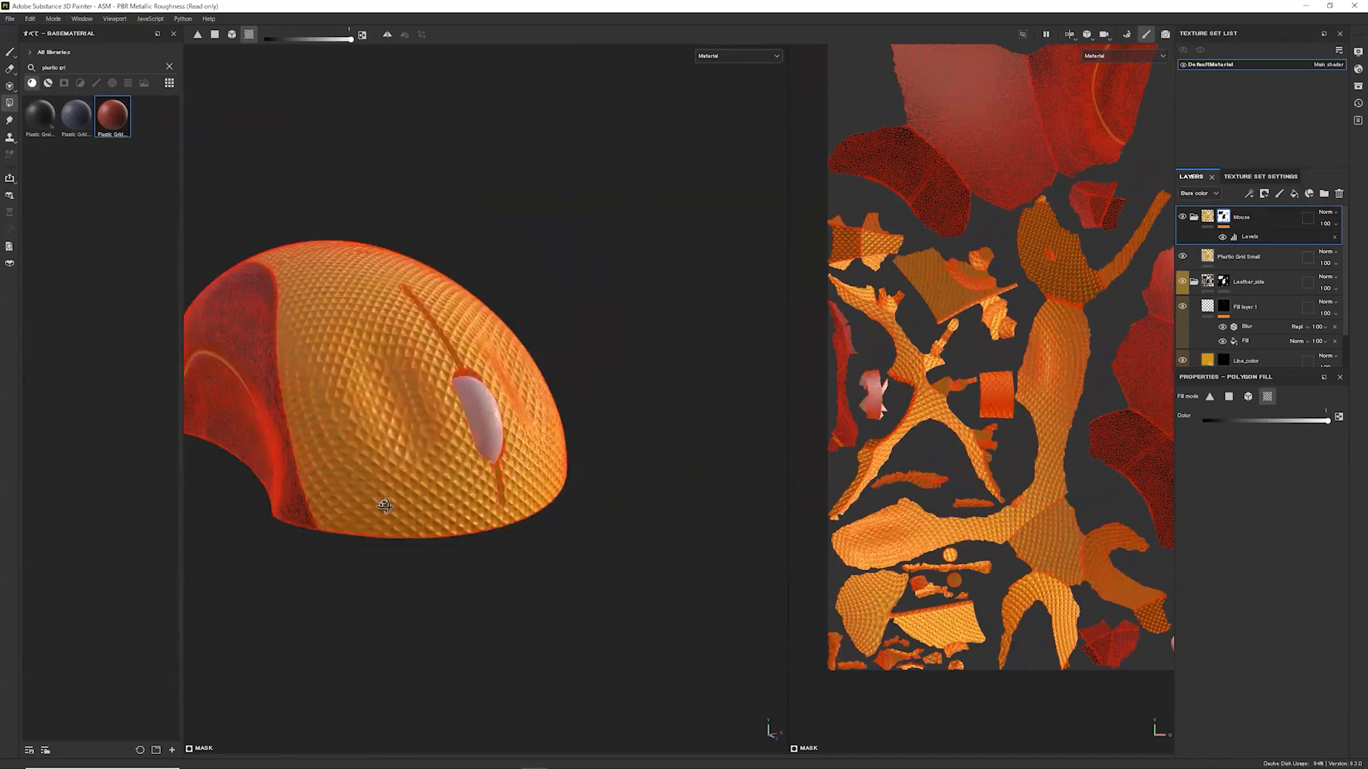
{"action": "left_click_drag", "start_coordinate": [381, 499], "coordinate": [495, 485], "text": "alt"}
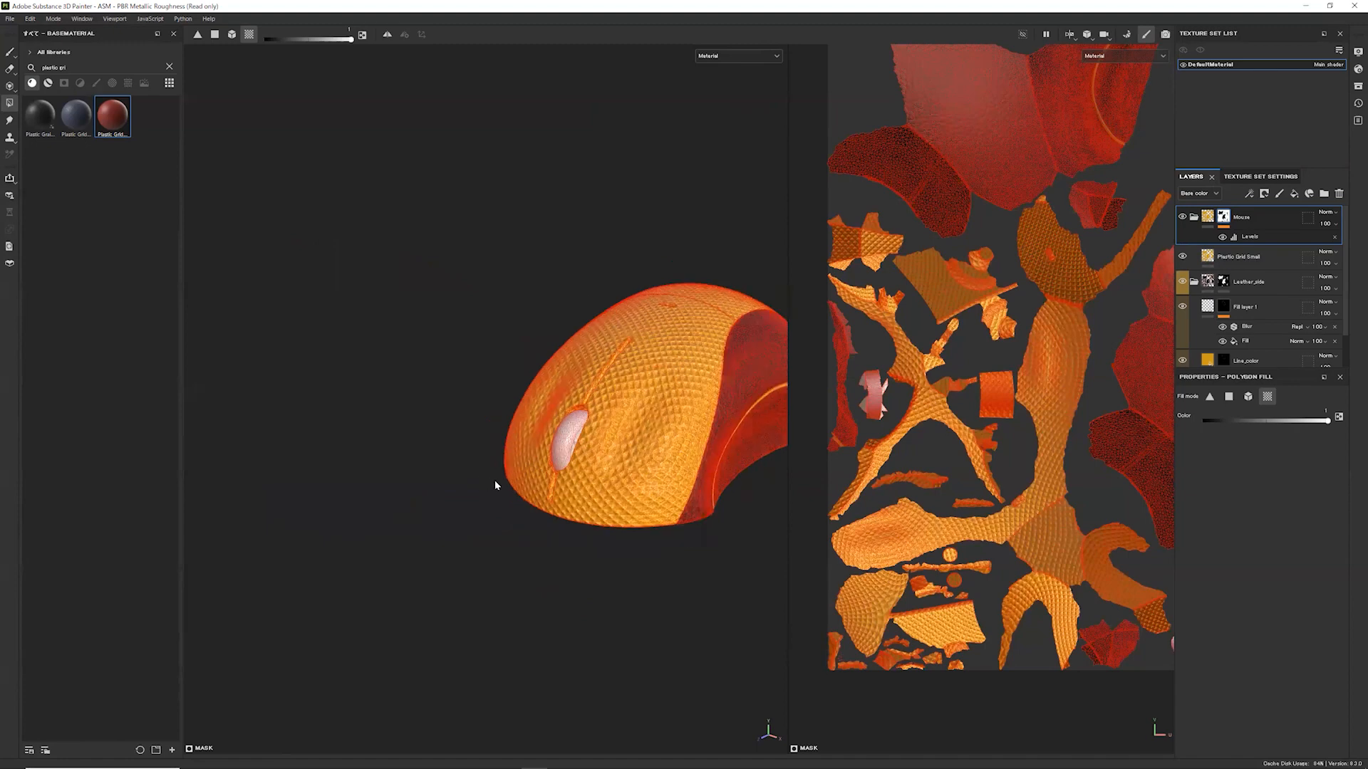
Collapse the Mouse and Leather_side folders and give the Mouse folder a red color label
{"action": "left_click", "coordinate": [9, 52]}
{"action": "mouse_move", "coordinate": [1211, 257]}
{"action": "left_mouse_down"}
{"action": "mouse_move", "coordinate": [1207, 218]}
{"action": "mouse_move", "coordinate": [1201, 242]}
{"action": "left_mouse_up"}
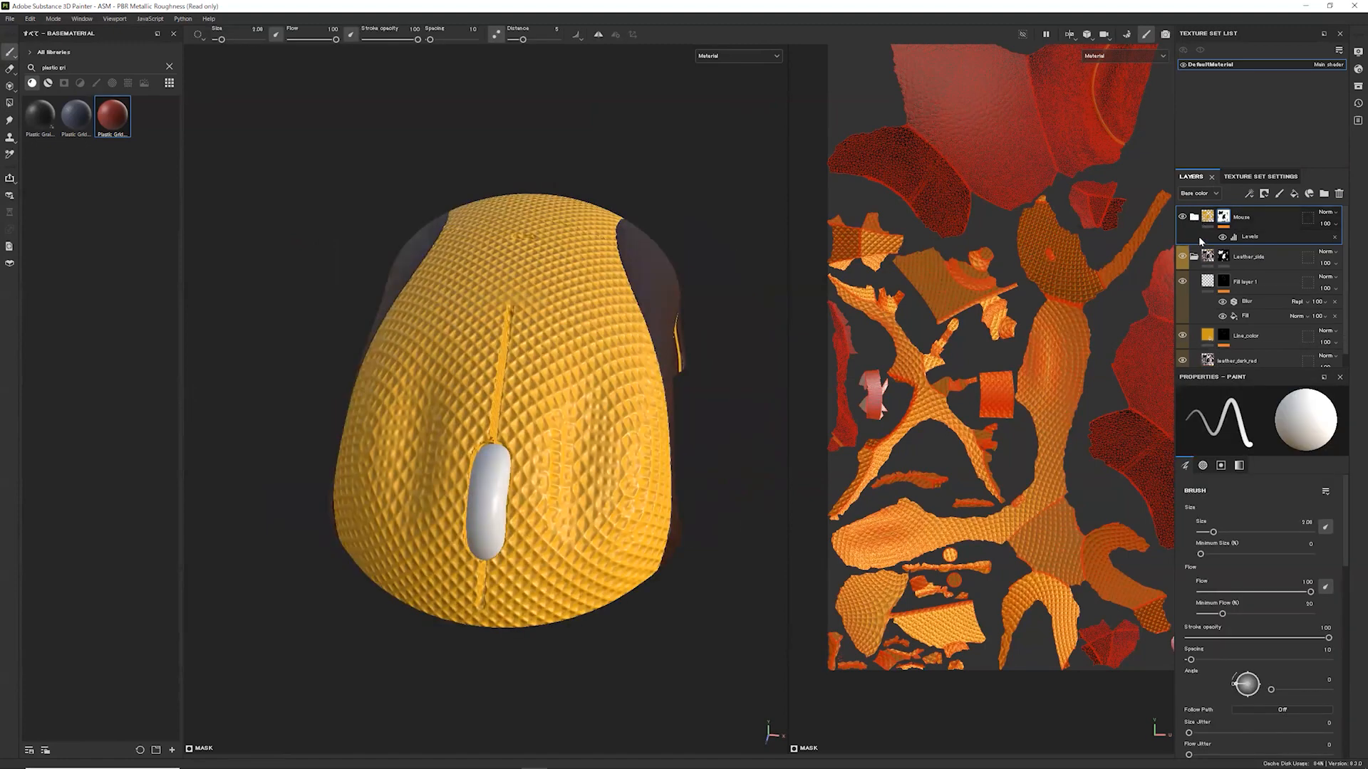
{"action": "left_click", "coordinate": [1194, 256]}
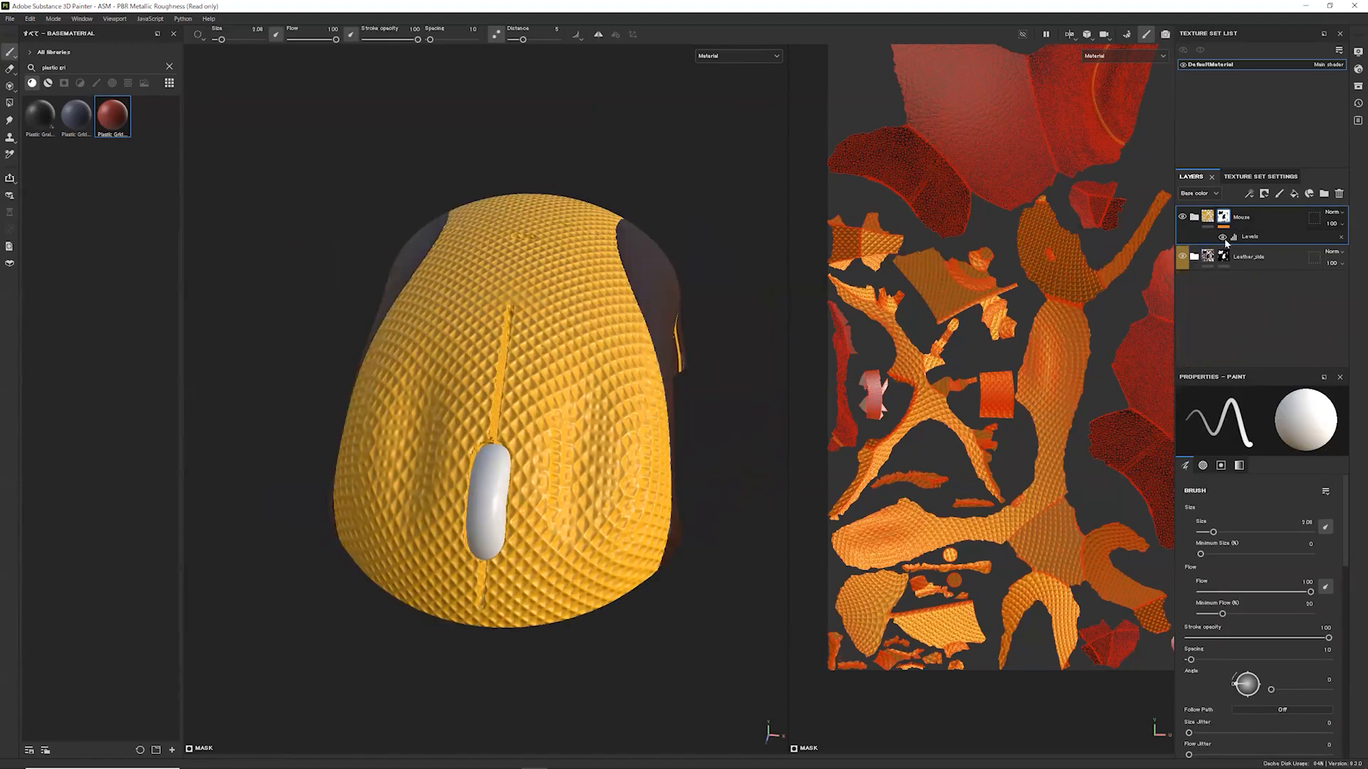
{"action": "right_click", "coordinate": [1258, 215]}
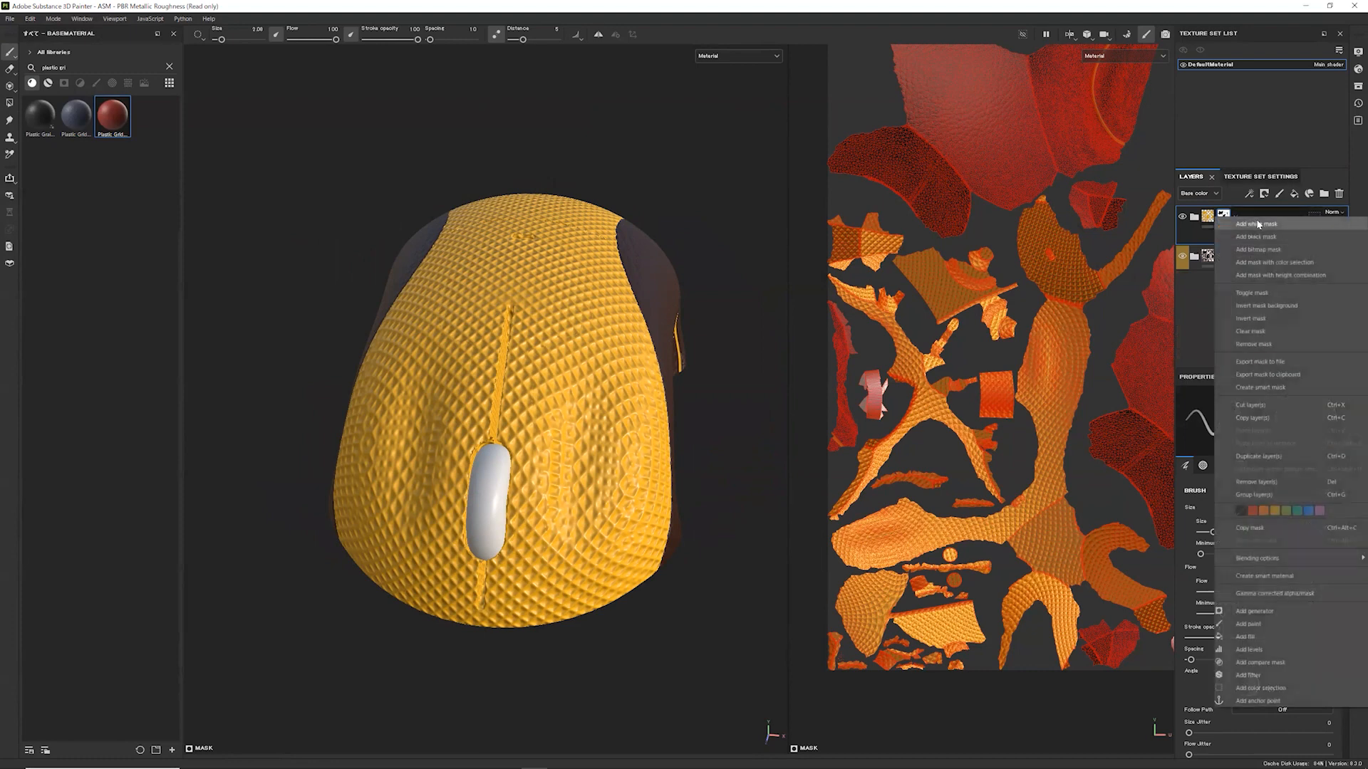
{"action": "left_click", "coordinate": [1252, 510]}
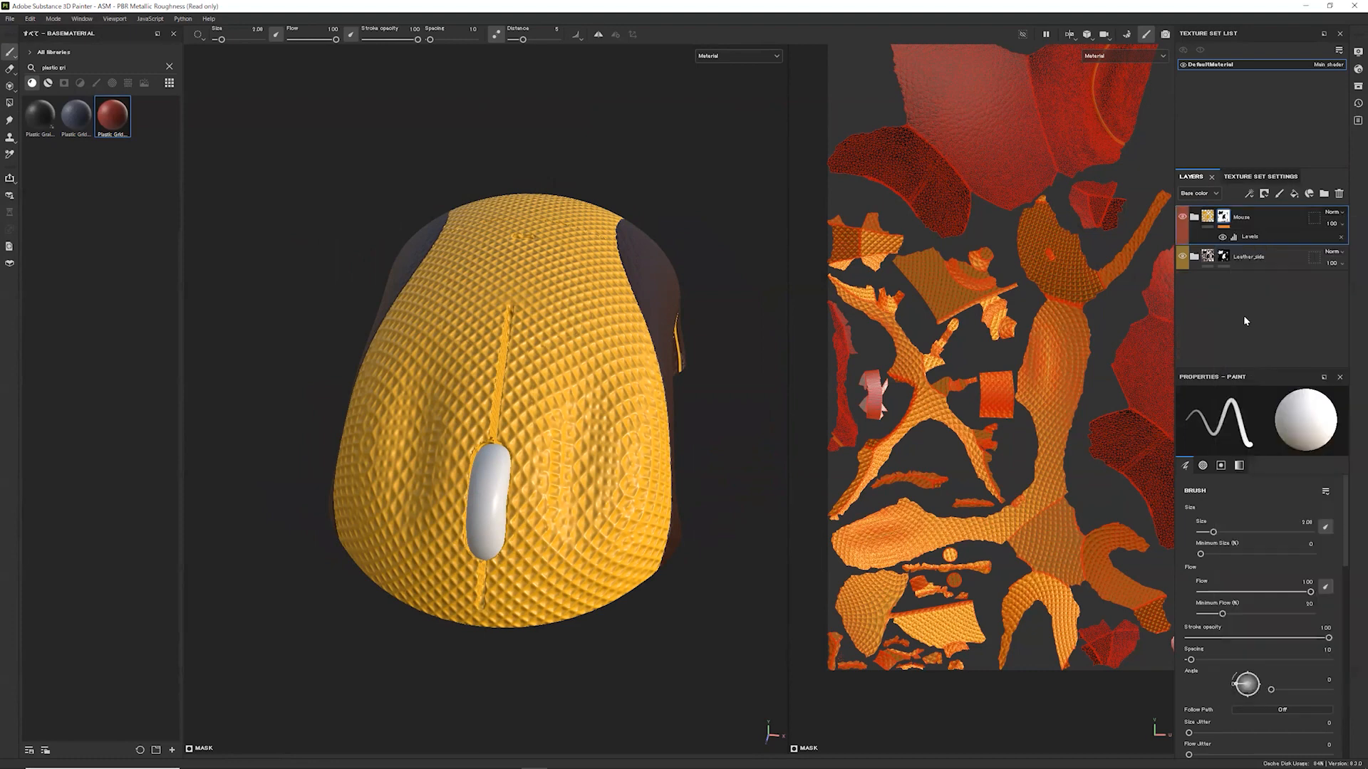
Search the library for plastic materials and add Plastic Grainy above the Mouse folder with a black mask
{"action": "left_click", "coordinate": [169, 67]}
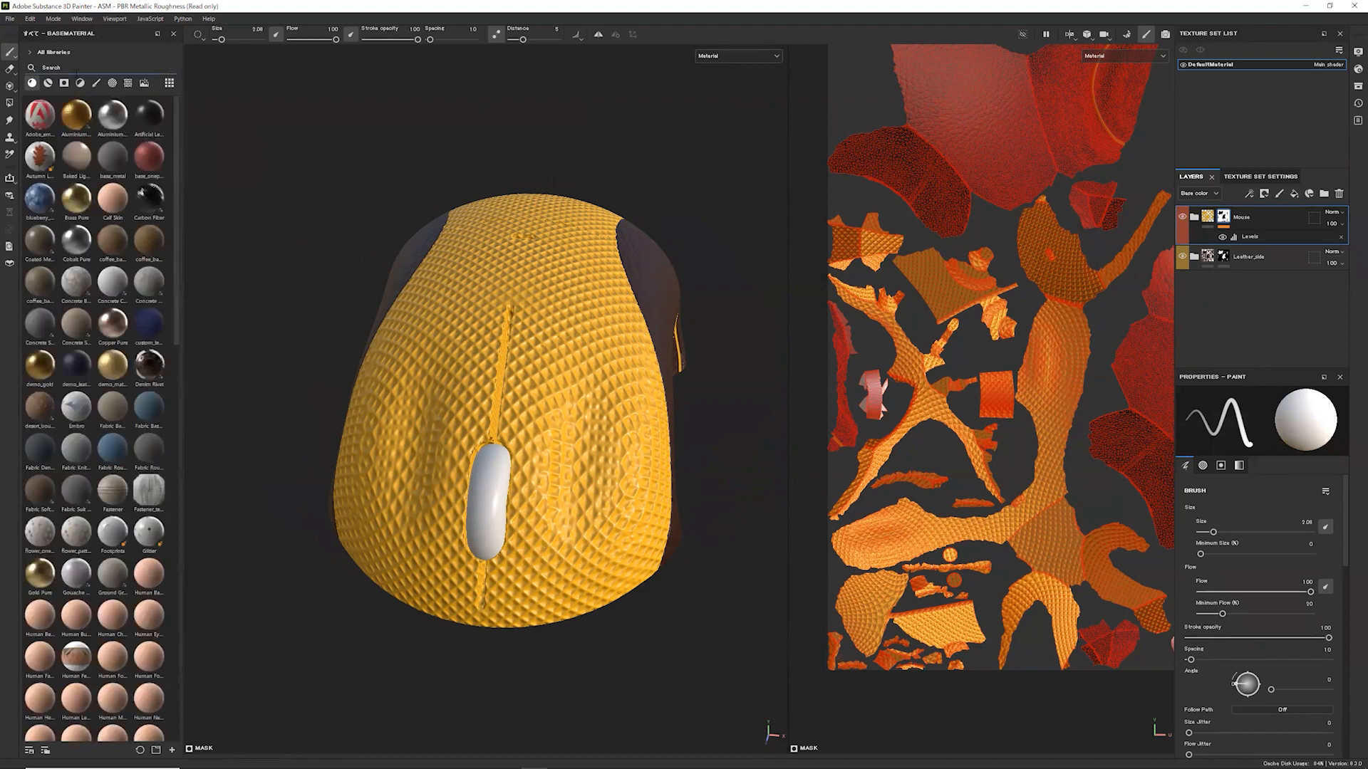
{"action": "type", "text": "Plasti"}
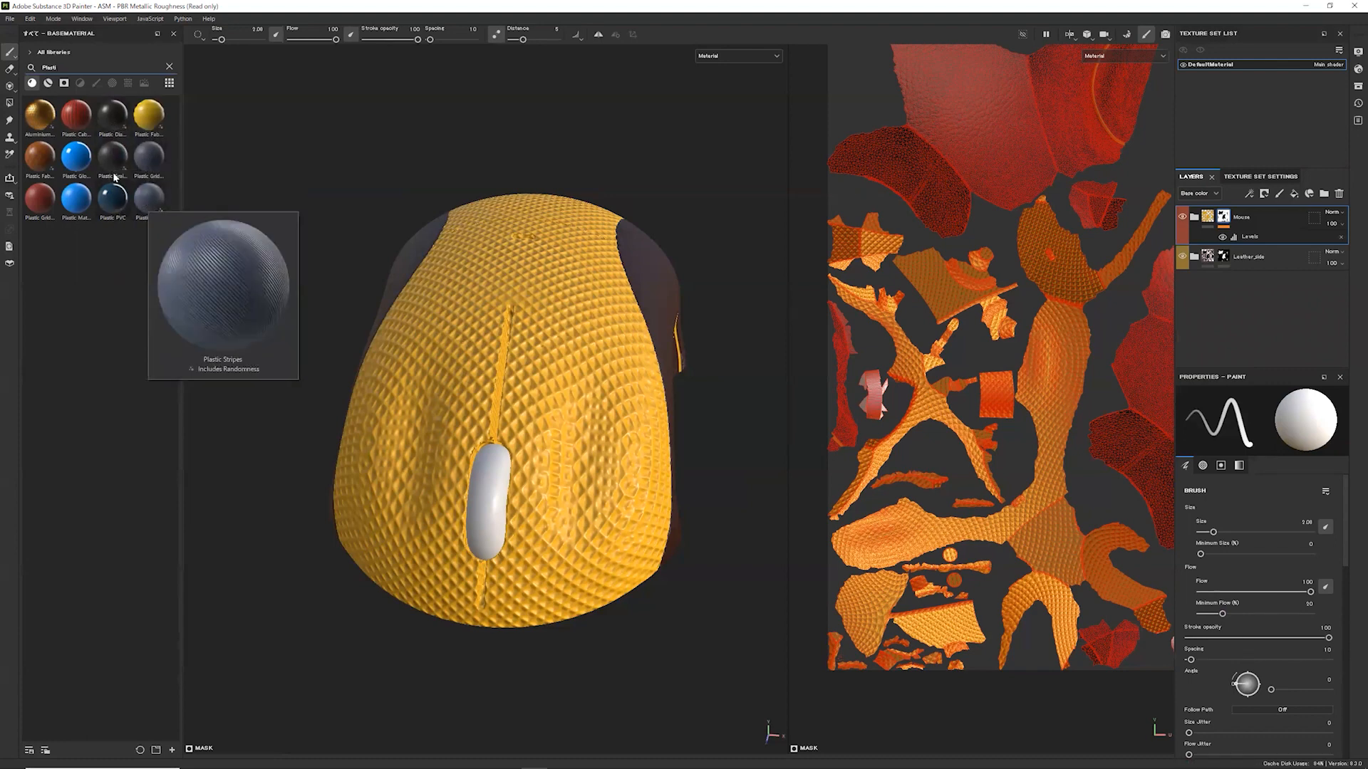
{"action": "left_click_drag", "start_coordinate": [118, 160], "coordinate": [1193, 230]}
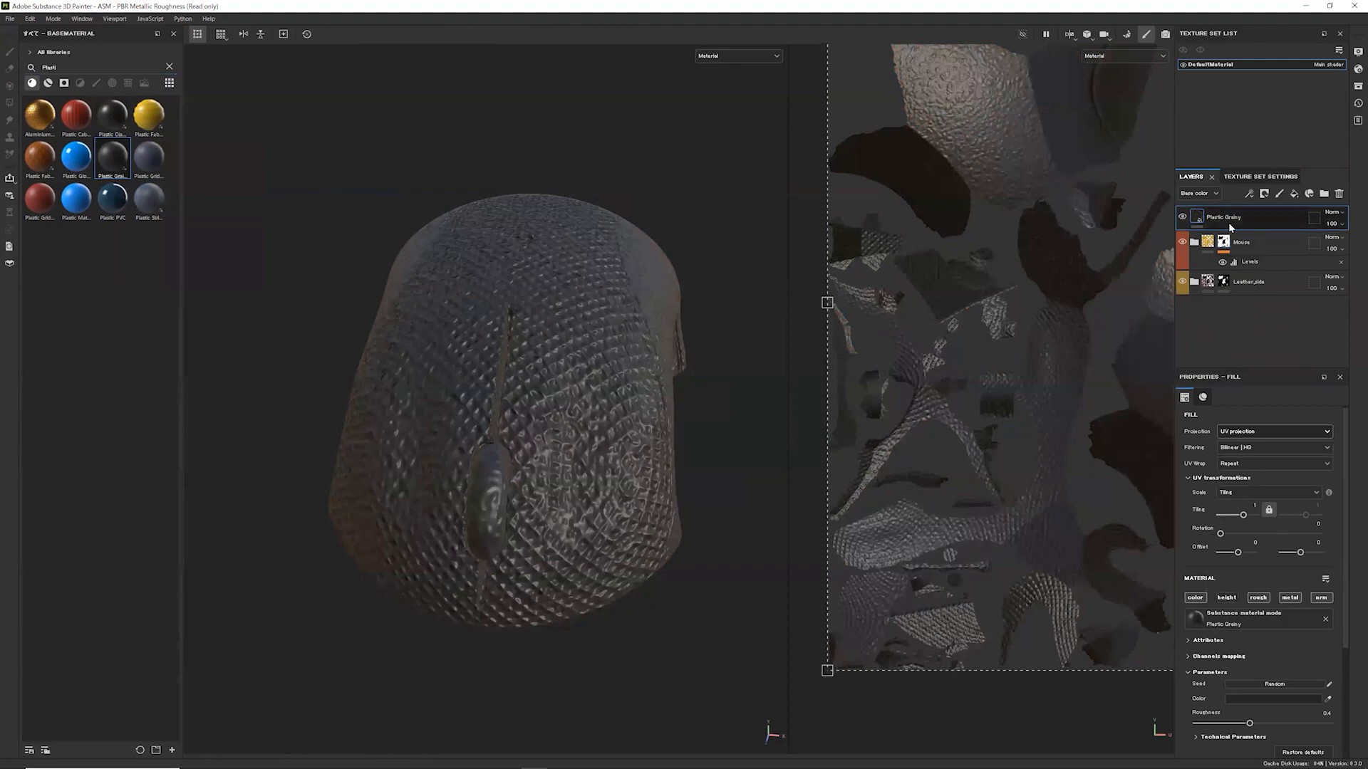
{"action": "left_click", "coordinate": [1265, 195]}
{"action": "left_click", "coordinate": [1290, 221]}
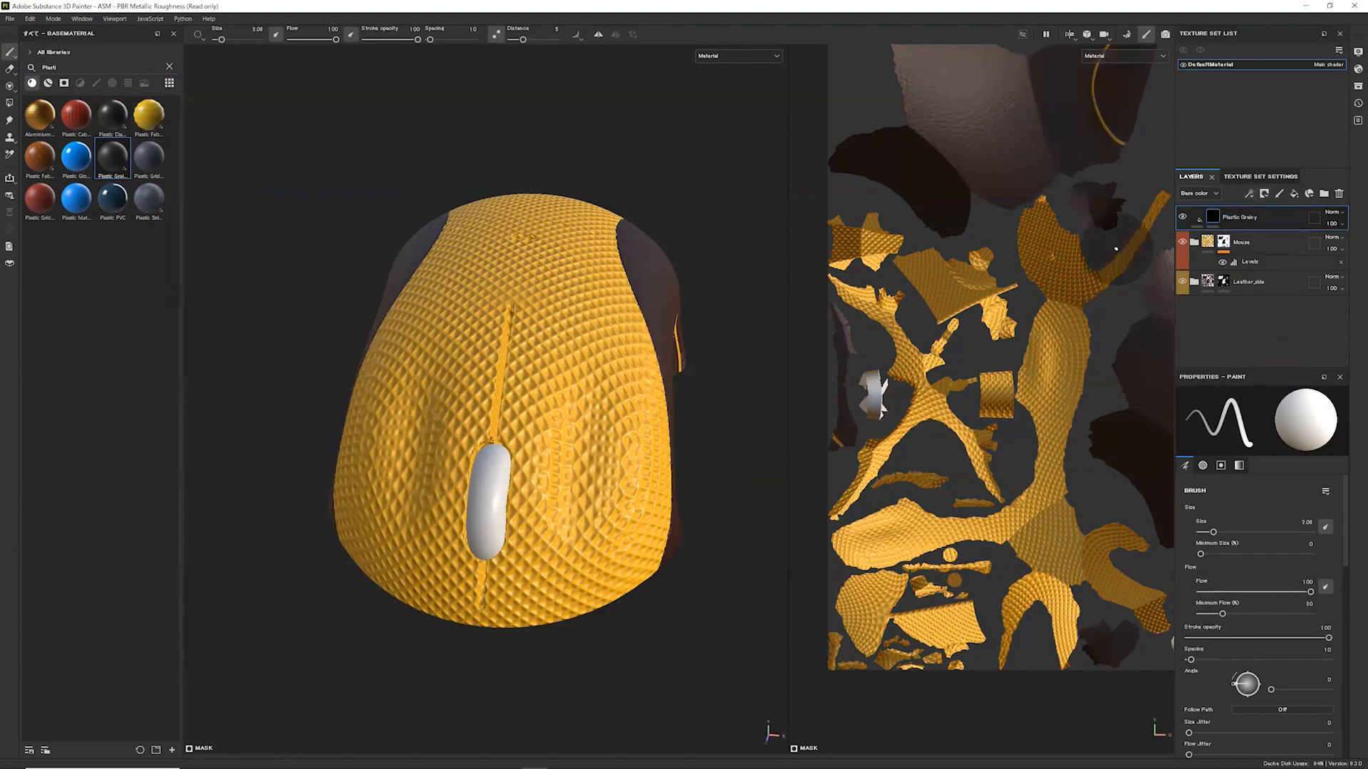
Reveal Plastic Grainy on the scroll wheel by polygon-filling the wheel's UV islands in the layer mask
{"action": "left_click", "coordinate": [9, 104]}
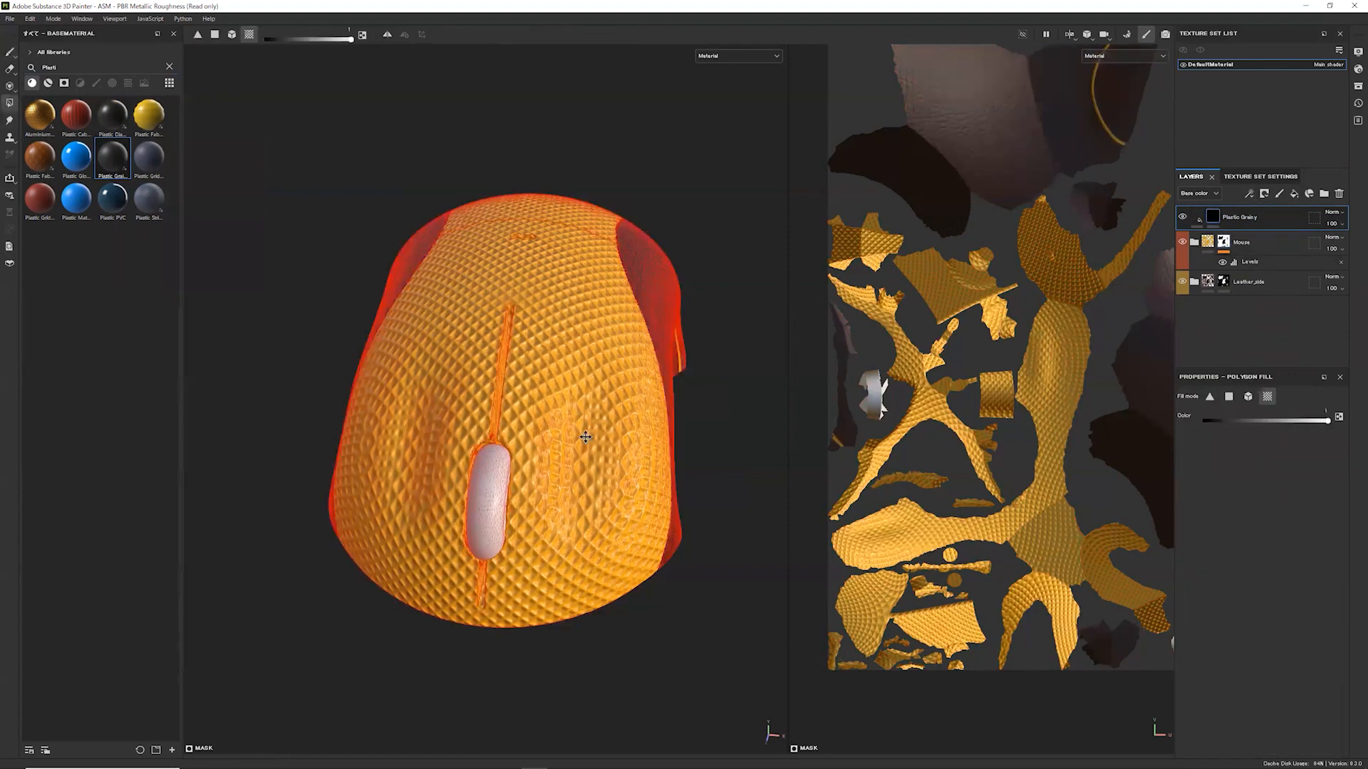
{"action": "middle_click_drag", "start_coordinate": [584, 436], "coordinate": [574, 389], "text": "alt"}
{"action": "scroll", "coordinate": [881, 390], "scroll_direction": "up", "scroll_amount": 3}
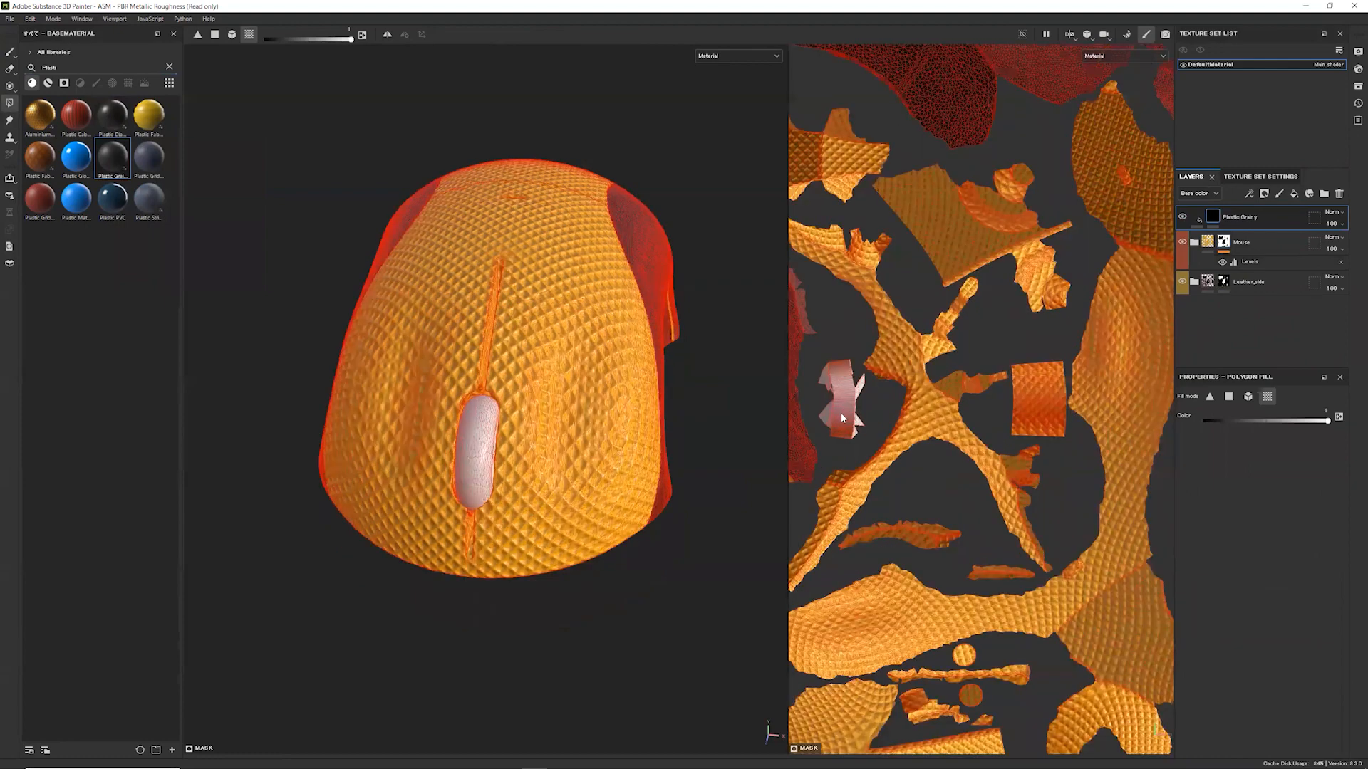
{"action": "middle_click_drag", "start_coordinate": [1007, 455], "coordinate": [769, 237], "text": "alt"}
{"action": "left_click_drag", "start_coordinate": [948, 483], "coordinate": [1033, 526]}
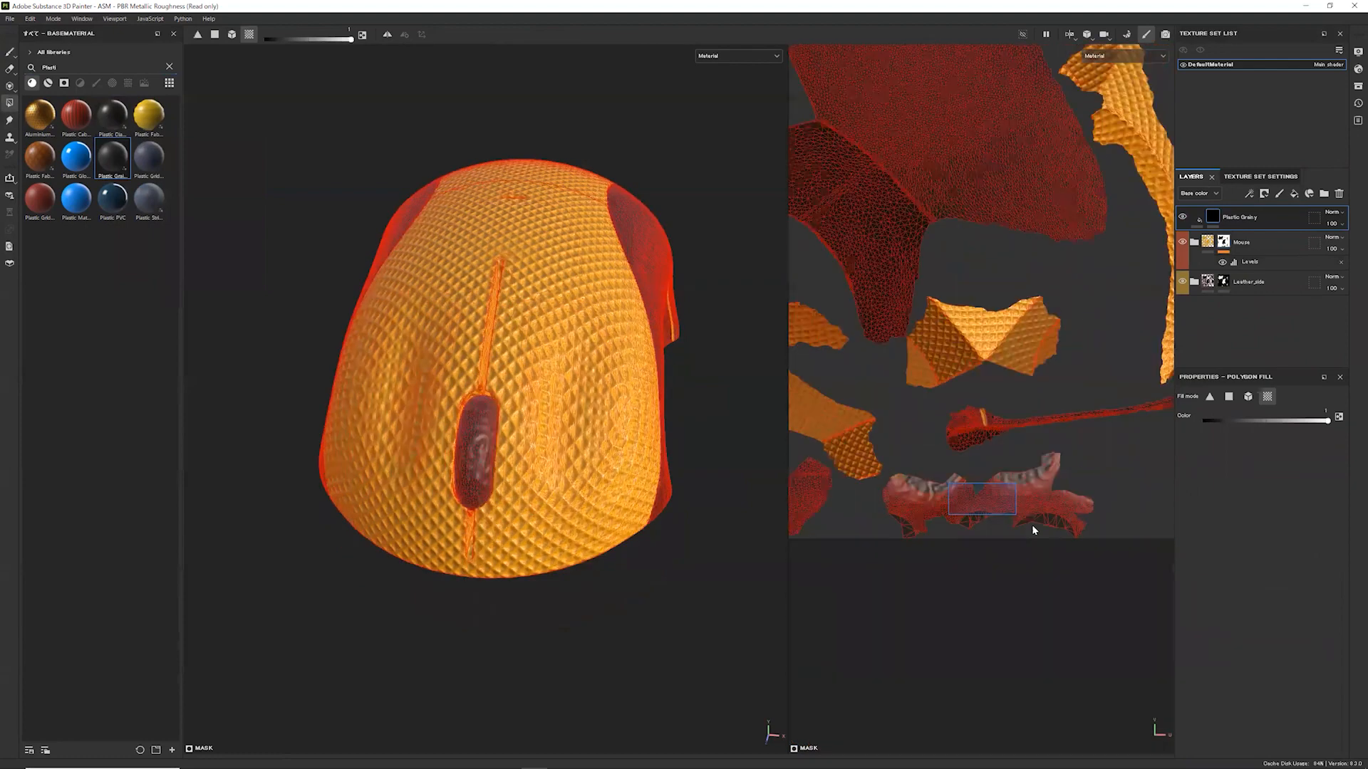
{"action": "left_click", "coordinate": [10, 53]}
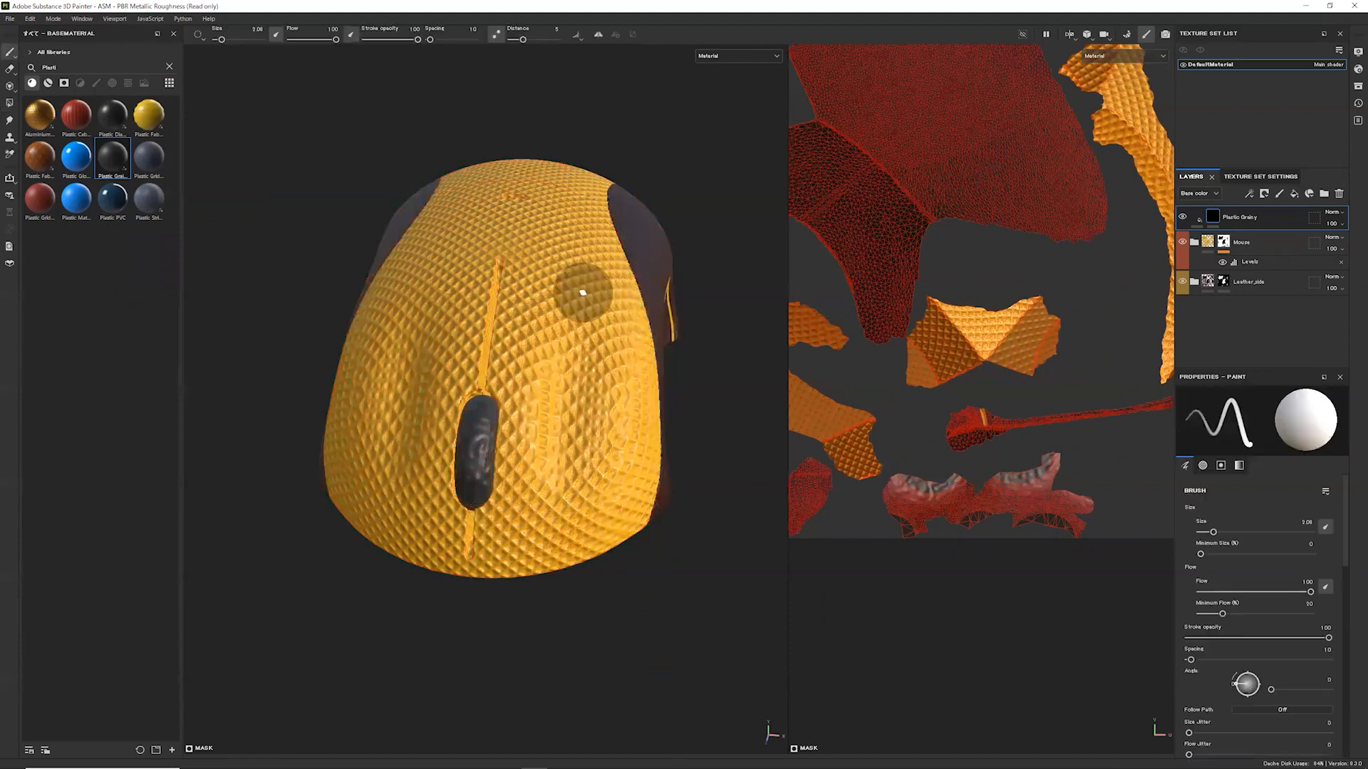
Switch the Plastic Grainy layer to tri-planar projection and increase its tiling
{"action": "left_click", "coordinate": [1198, 217]}
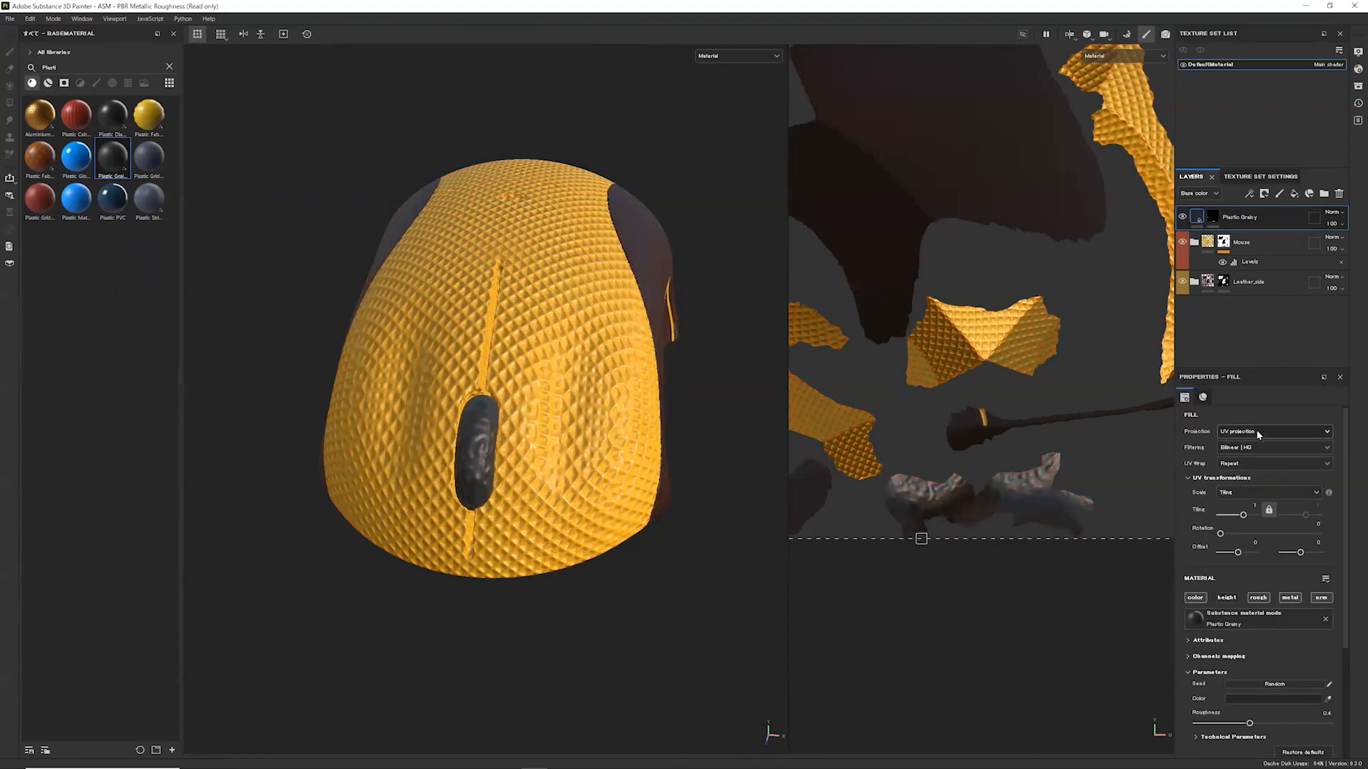
{"action": "left_click", "coordinate": [1254, 465]}
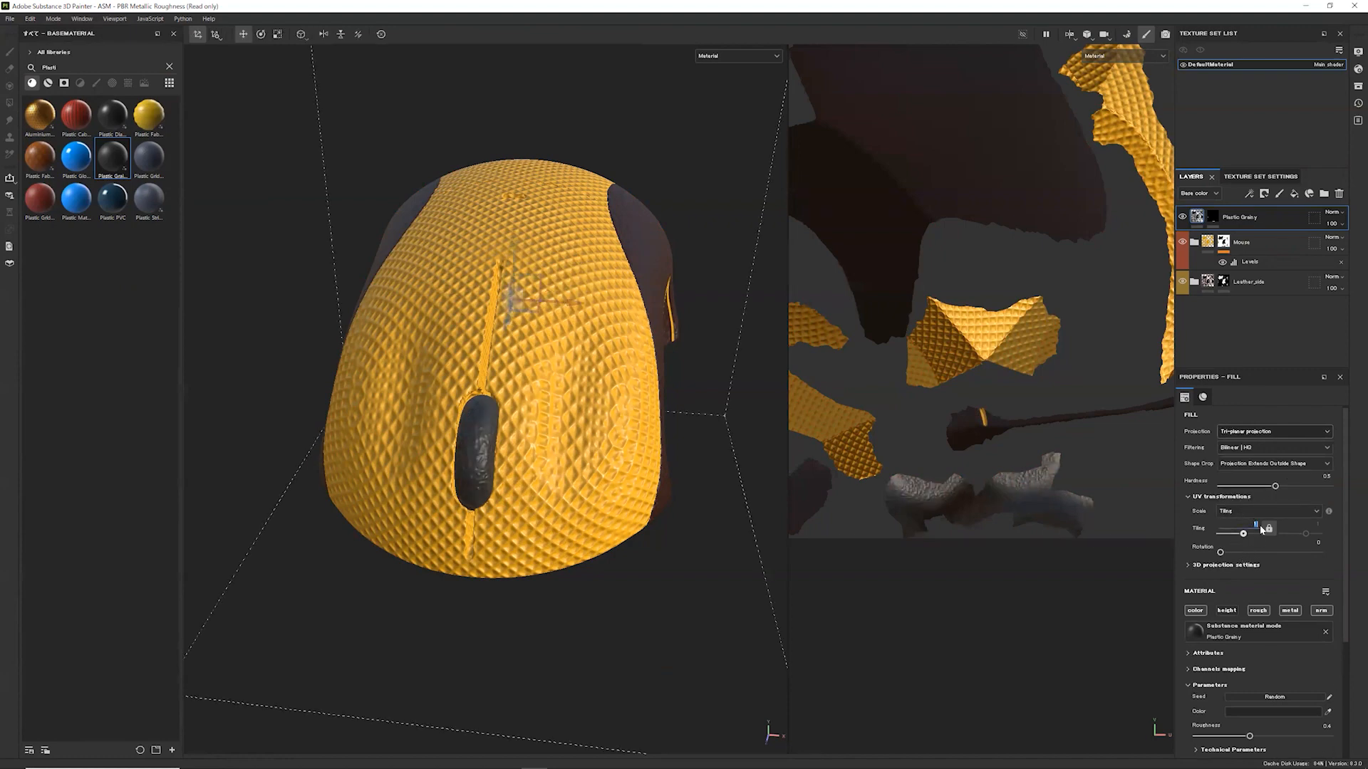
{"action": "key", "text": "Return"}
{"action": "scroll", "coordinate": [526, 438], "scroll_direction": "up", "scroll_amount": 4}
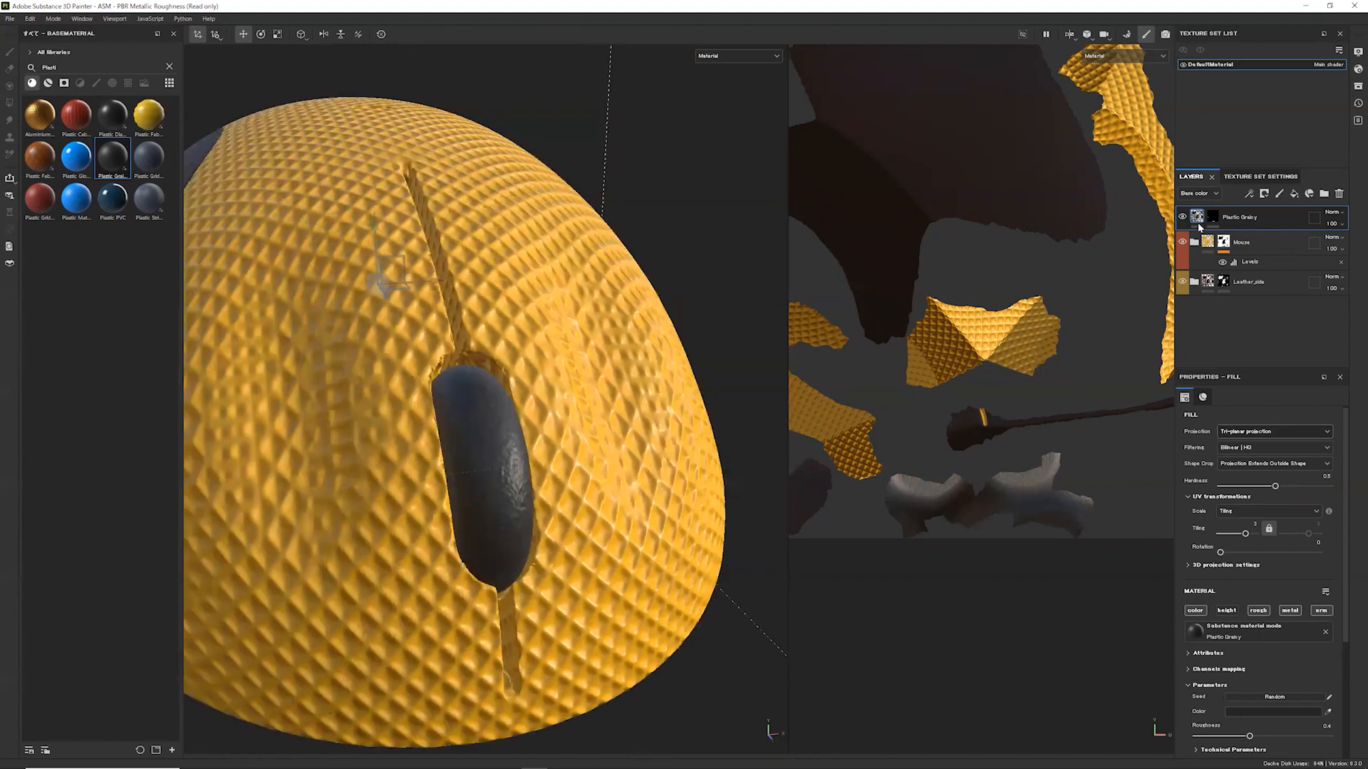
In the Plastic Grainy technical parameters, set the height range to 0.07 and the height position to about 0.55
{"action": "left_click", "coordinate": [1215, 220]}
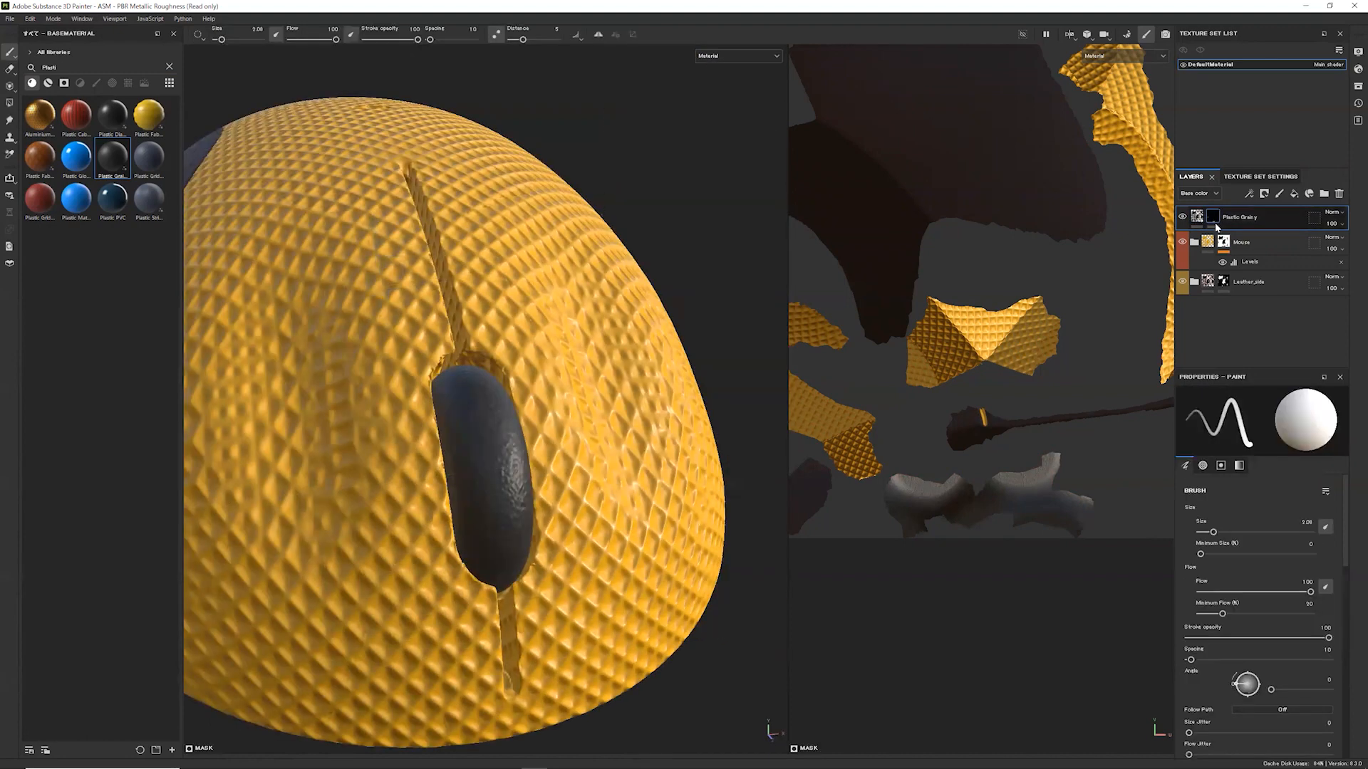
{"action": "left_click", "coordinate": [1196, 216]}
{"action": "left_click", "coordinate": [1249, 195]}
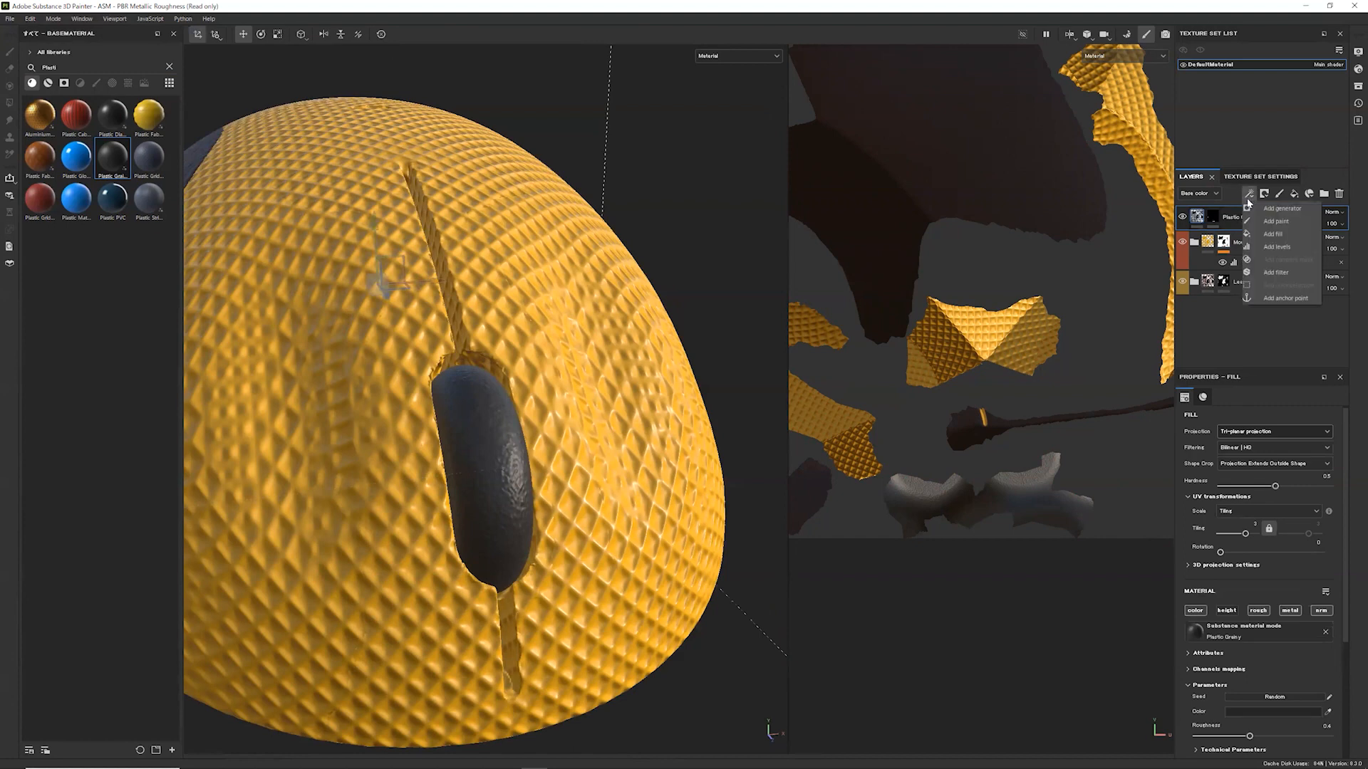
{"action": "left_click", "coordinate": [1197, 219]}
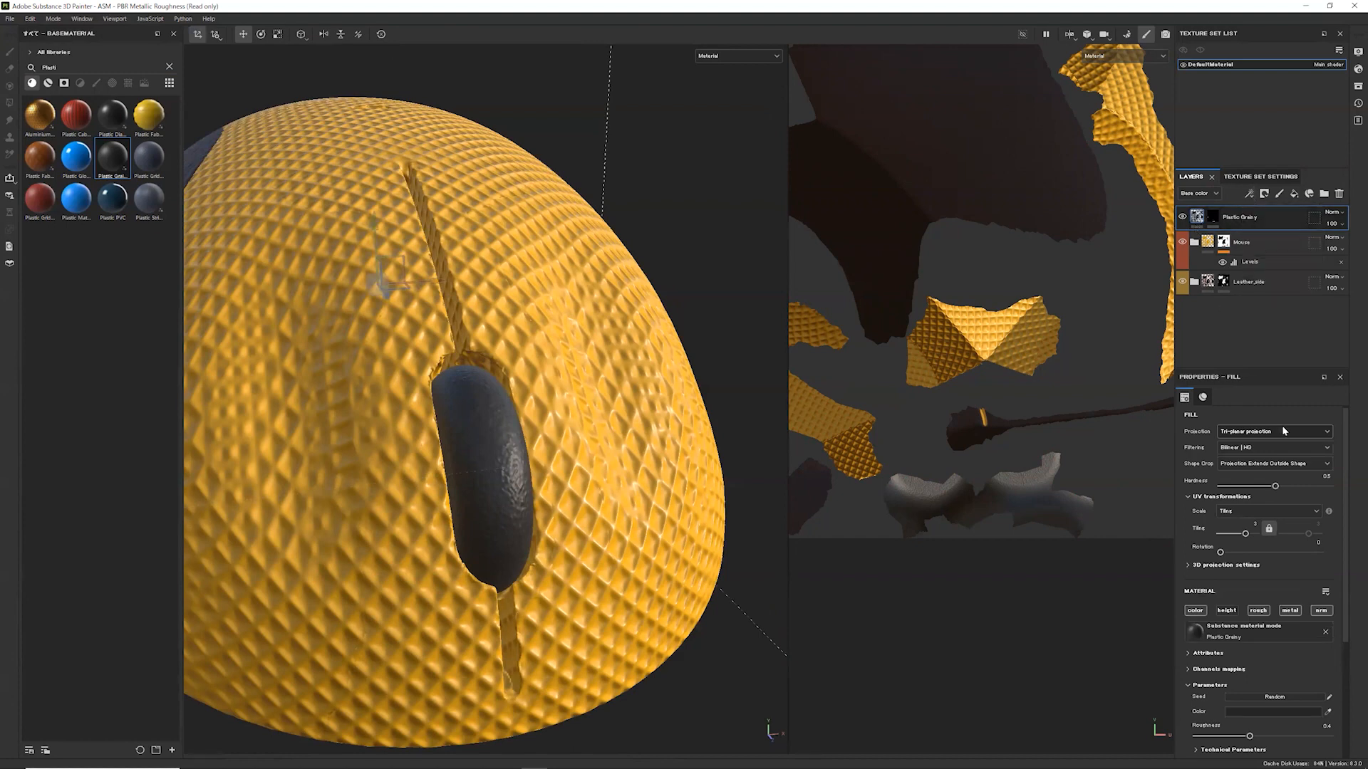
{"action": "left_click_drag", "start_coordinate": [1342, 554], "coordinate": [1339, 630]}
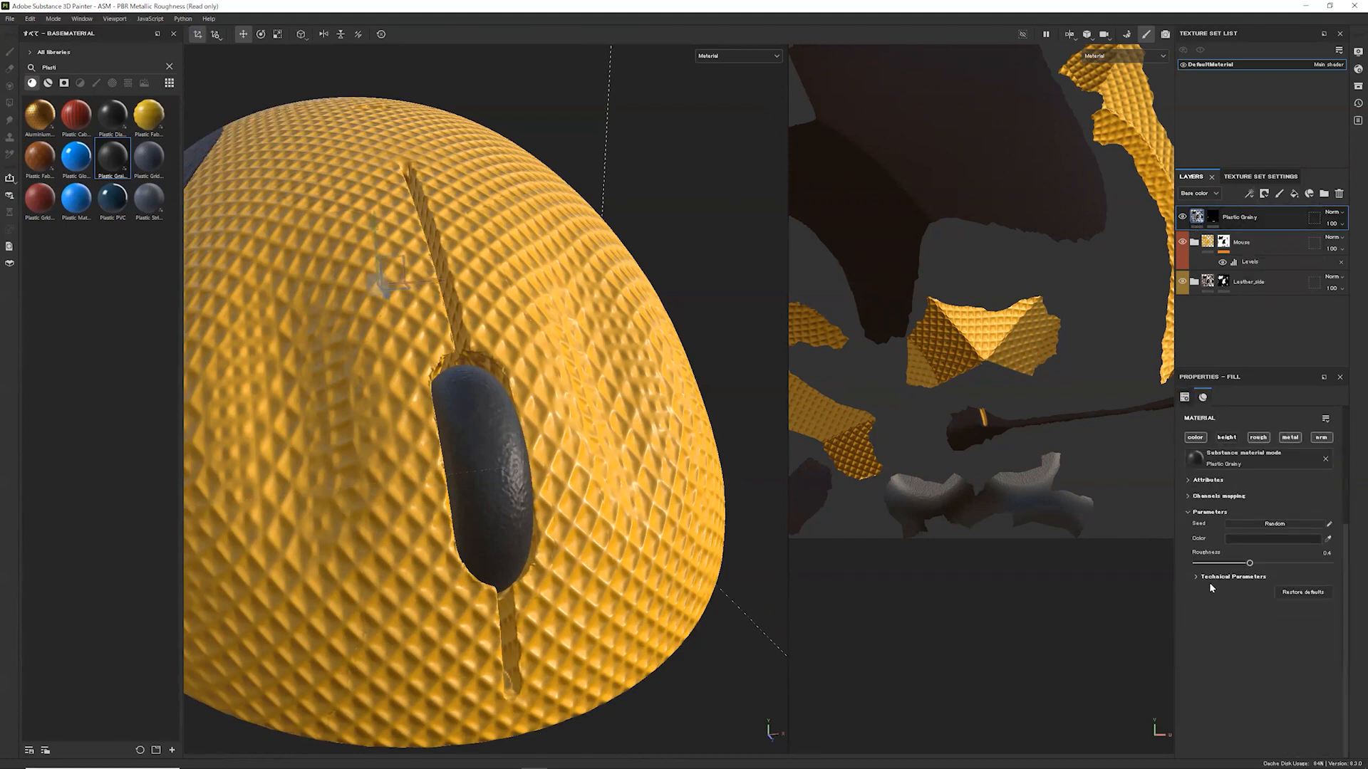
{"action": "left_click", "coordinate": [1201, 577]}
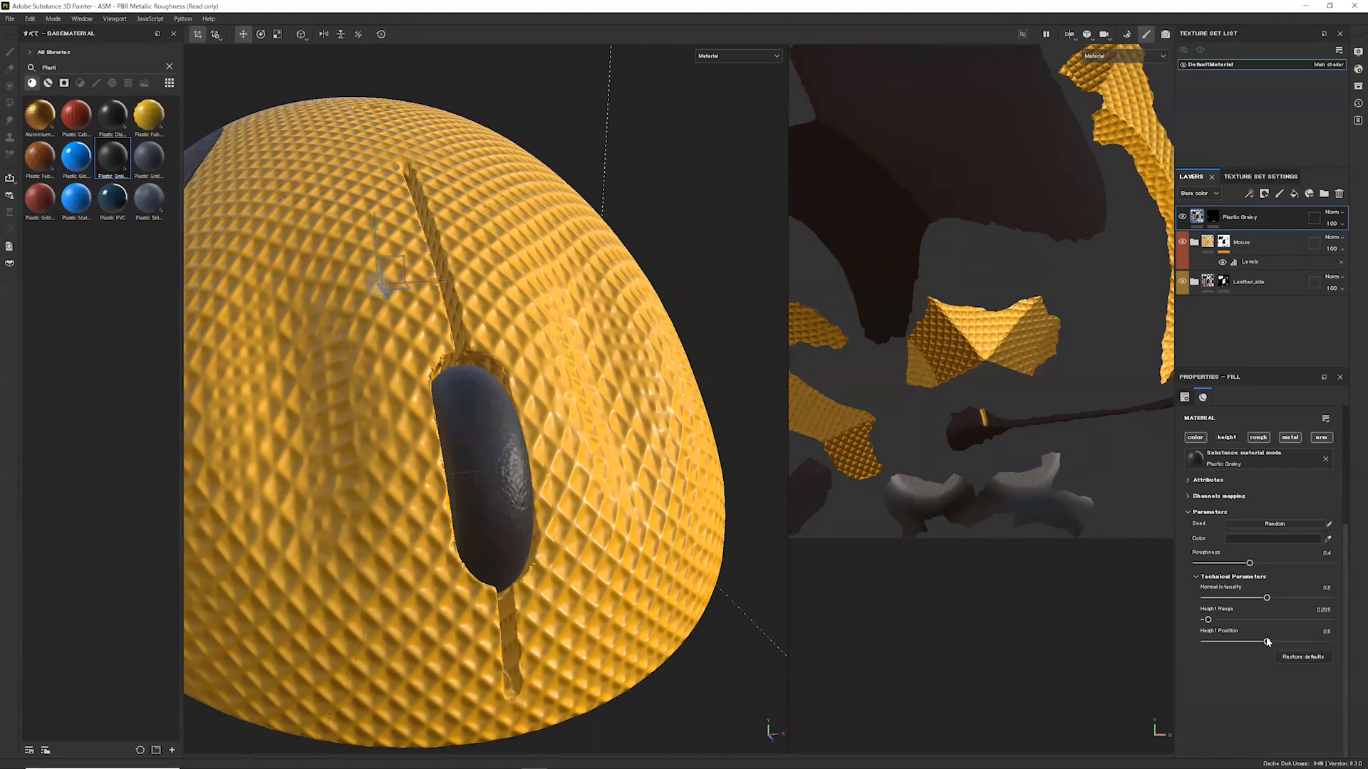
{"action": "left_click_drag", "start_coordinate": [1284, 640], "coordinate": [1213, 620]}
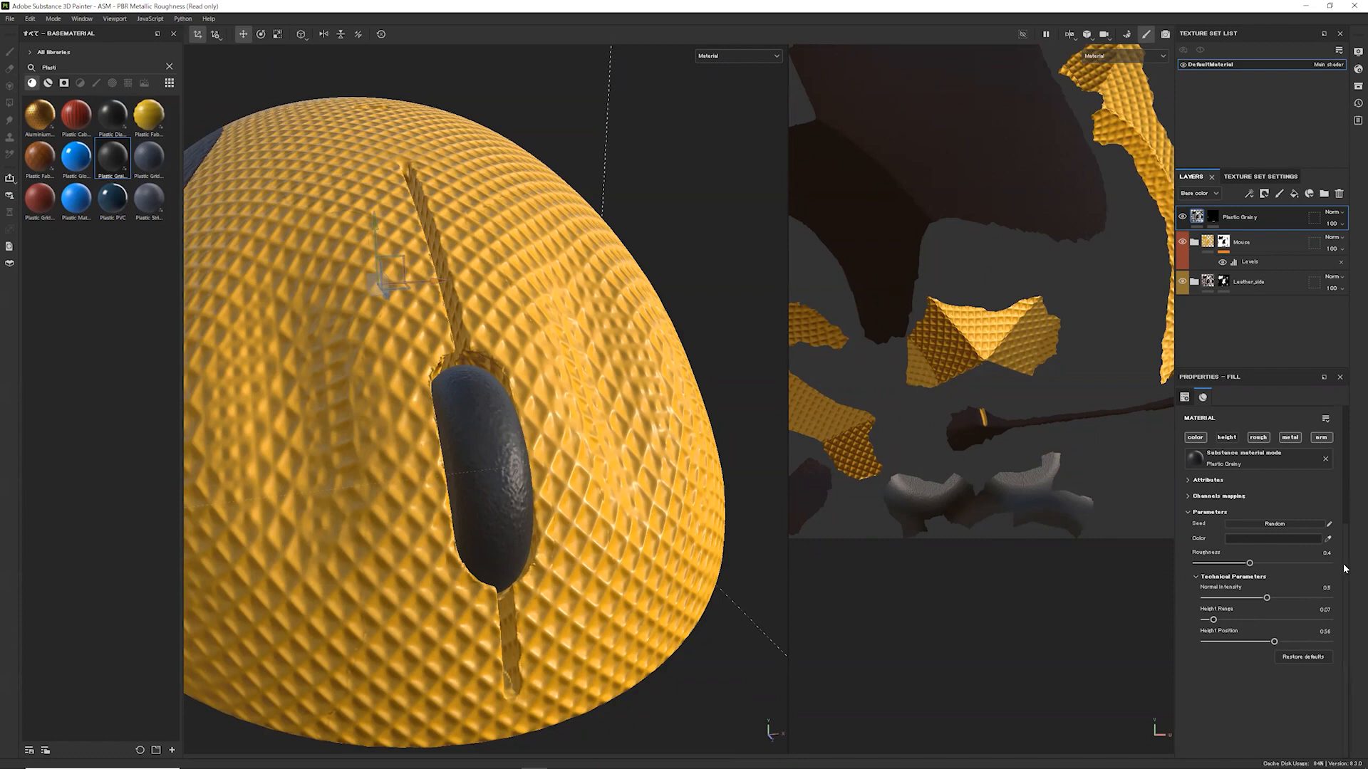
{"action": "left_click_drag", "start_coordinate": [1345, 568], "coordinate": [1353, 456]}
{"action": "key", "text": "1"}
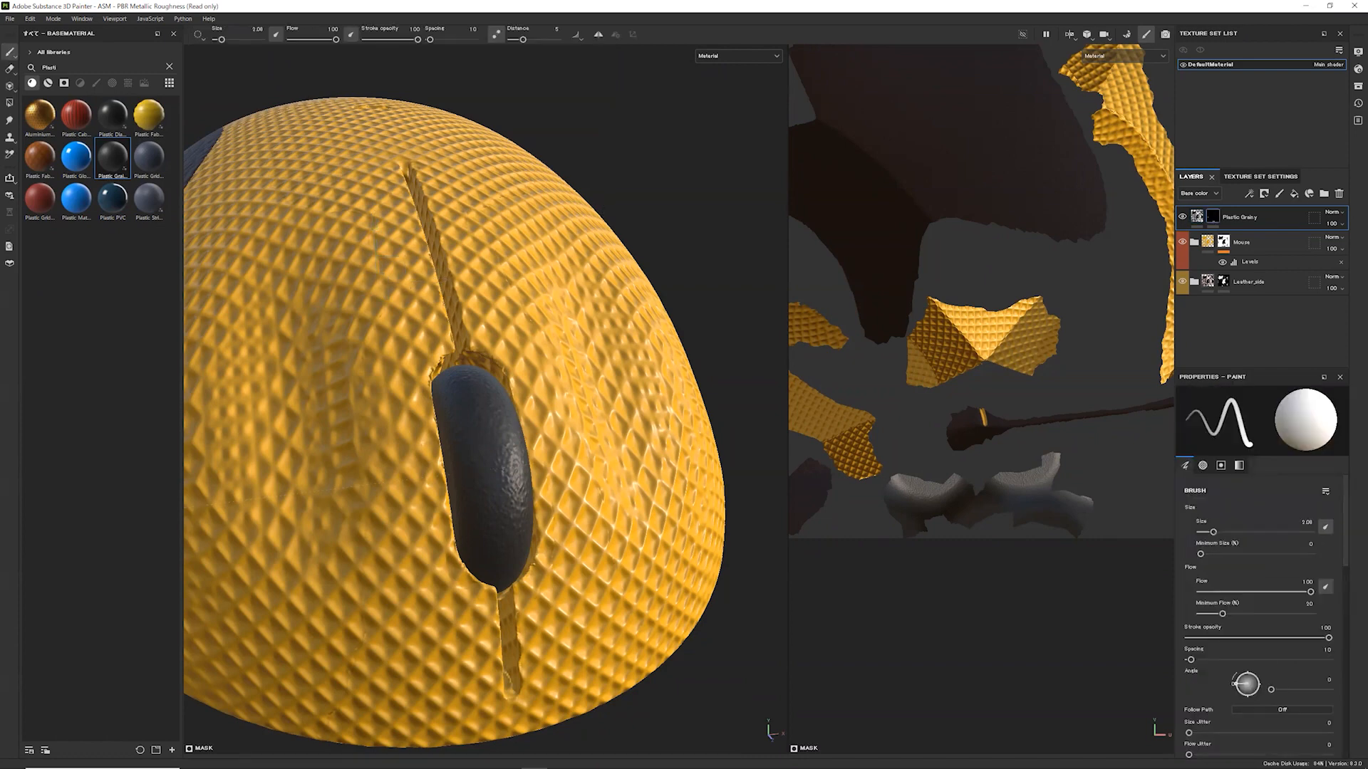
Expand the Mouse folder and add a fill layer above Plastic Grid Small with only the color channel enabled
{"action": "scroll", "coordinate": [598, 390], "scroll_direction": "down", "scroll_amount": 6}
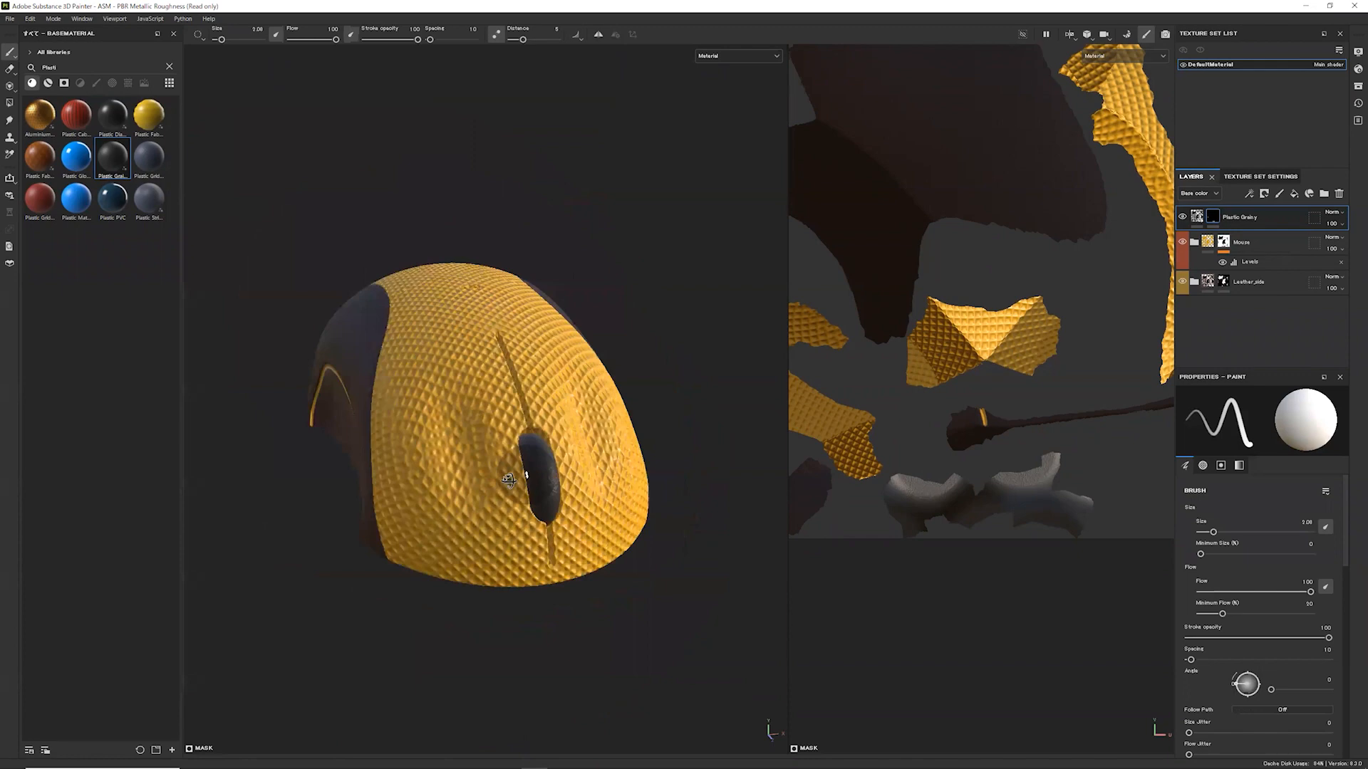
{"action": "left_click_drag", "start_coordinate": [508, 480], "coordinate": [559, 450], "text": "alt"}
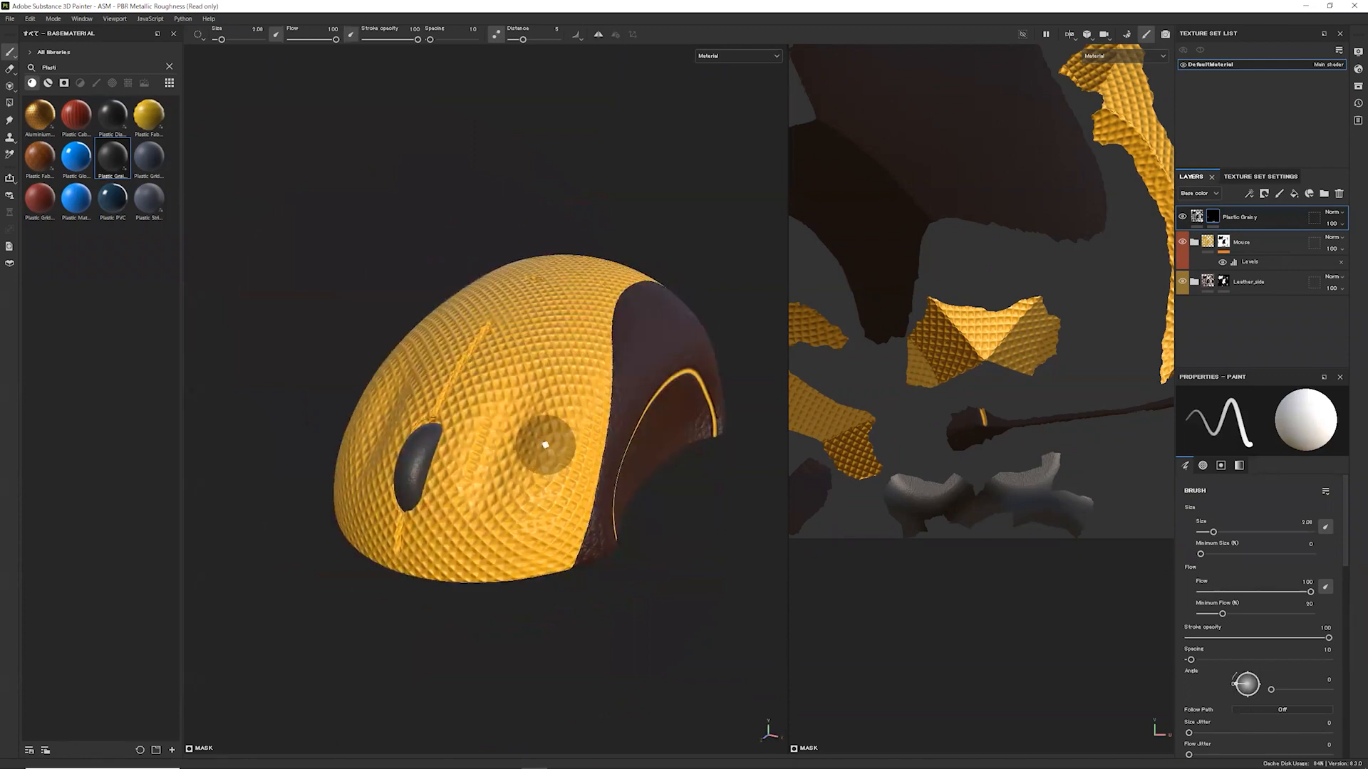
{"action": "mouse_move", "coordinate": [520, 437]}
{"action": "left_mouse_down", "text": "alt"}
{"action": "mouse_move", "coordinate": [579, 491]}
{"action": "mouse_move", "coordinate": [548, 448]}
{"action": "mouse_move", "coordinate": [544, 290]}
{"action": "left_mouse_up", "text": "alt"}
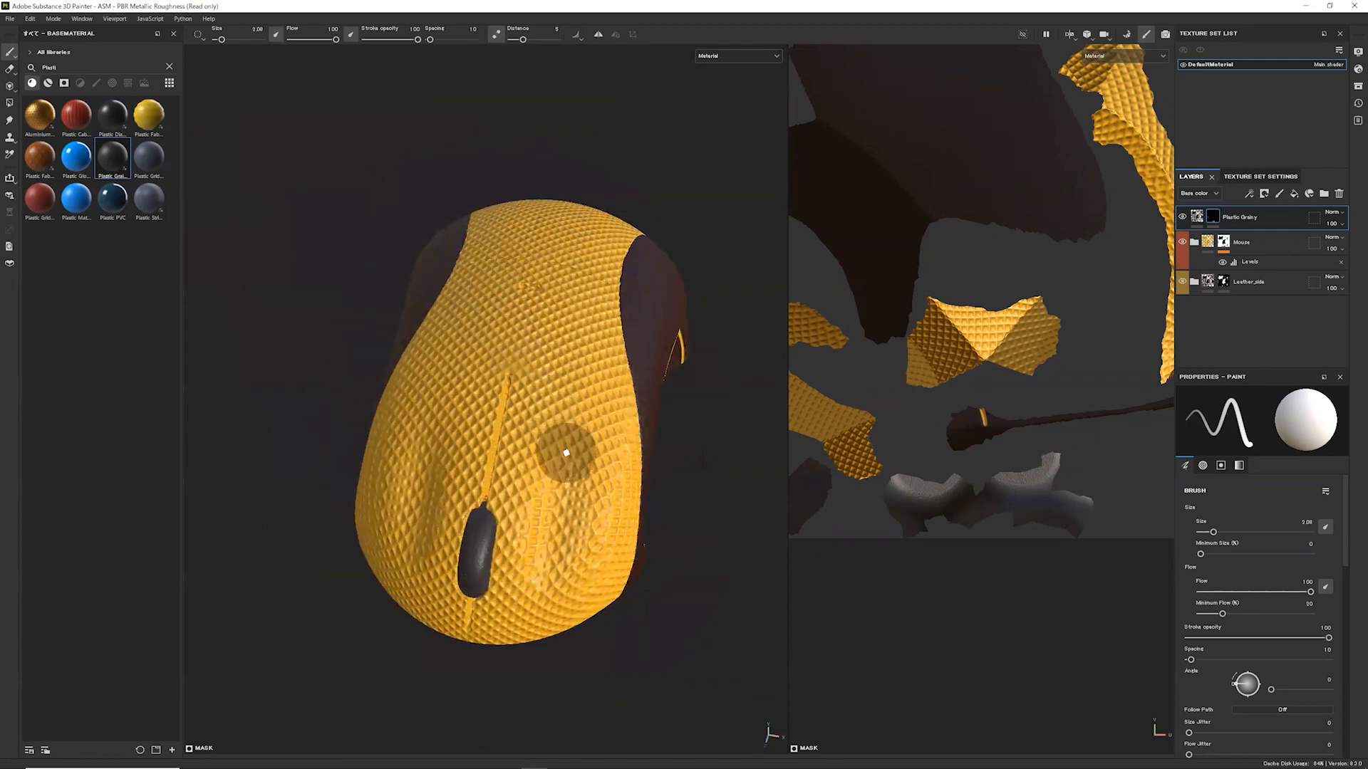
{"action": "left_click_drag", "start_coordinate": [566, 453], "coordinate": [516, 406], "text": "alt"}
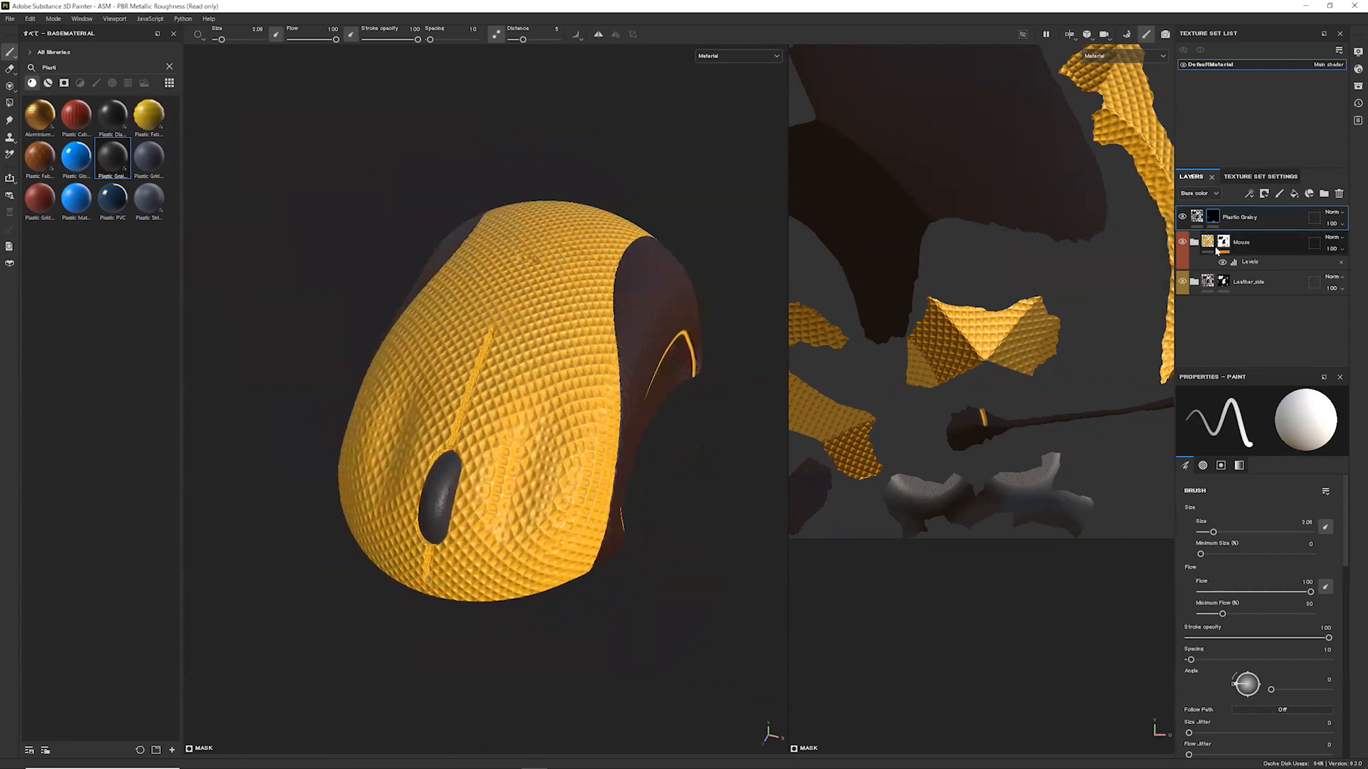
{"action": "left_click", "coordinate": [1194, 242]}
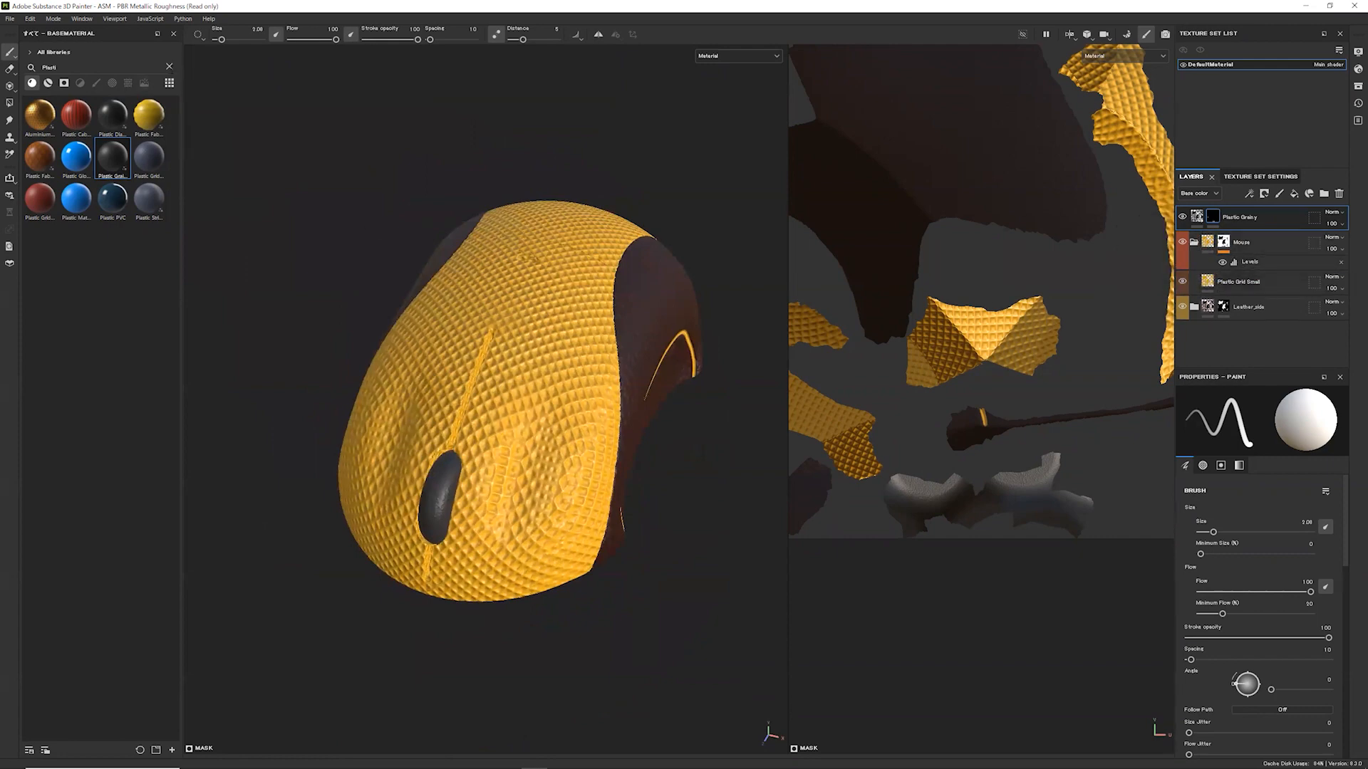
{"action": "left_click", "coordinate": [169, 67]}
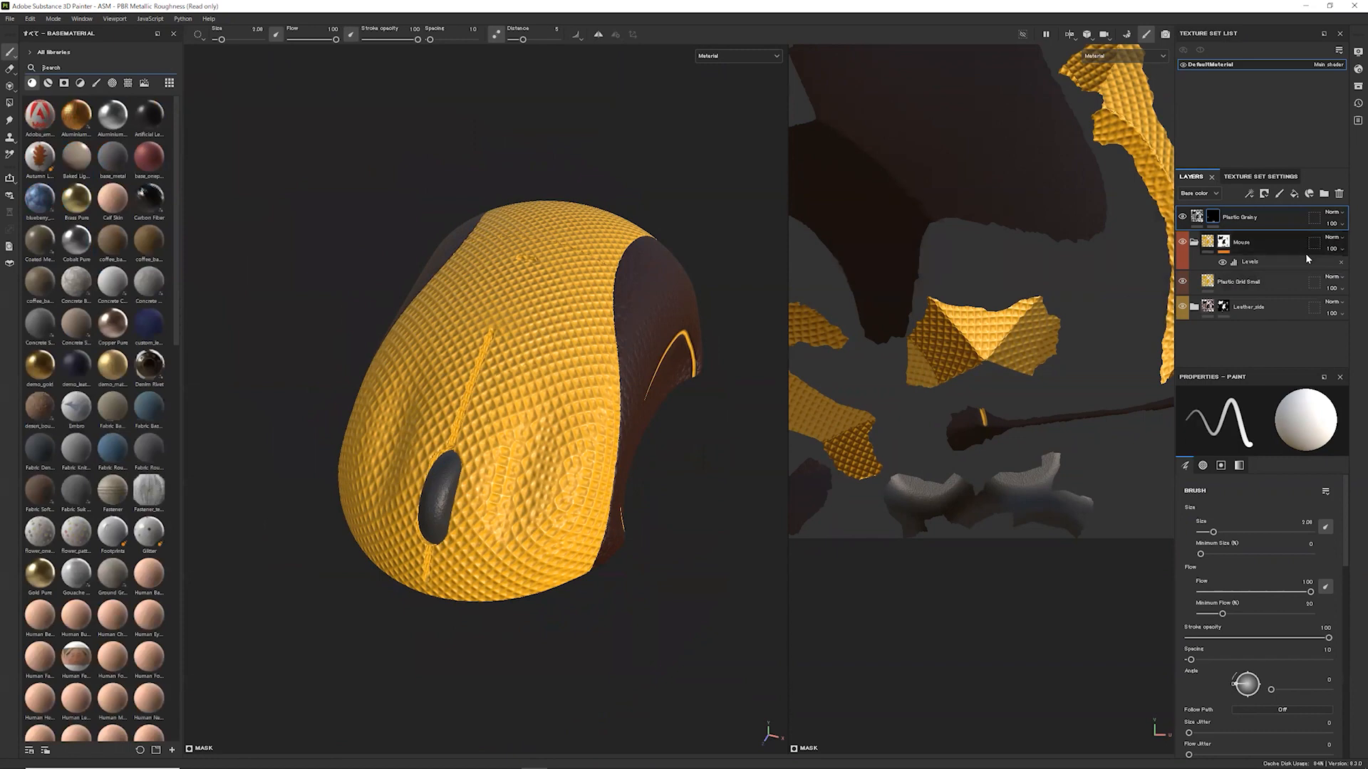
{"action": "left_click", "coordinate": [1275, 282]}
{"action": "left_click", "coordinate": [1294, 195]}
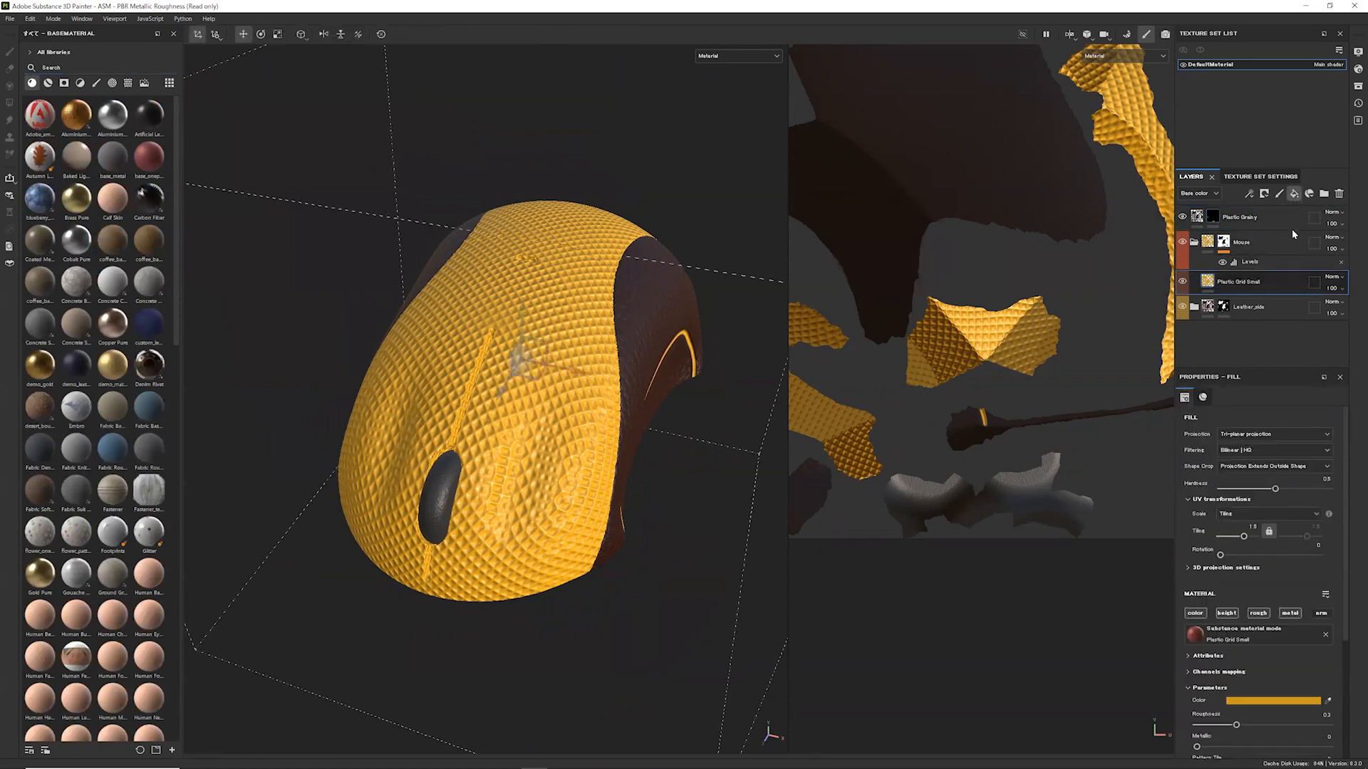
{"action": "left_click", "coordinate": [1195, 602]}
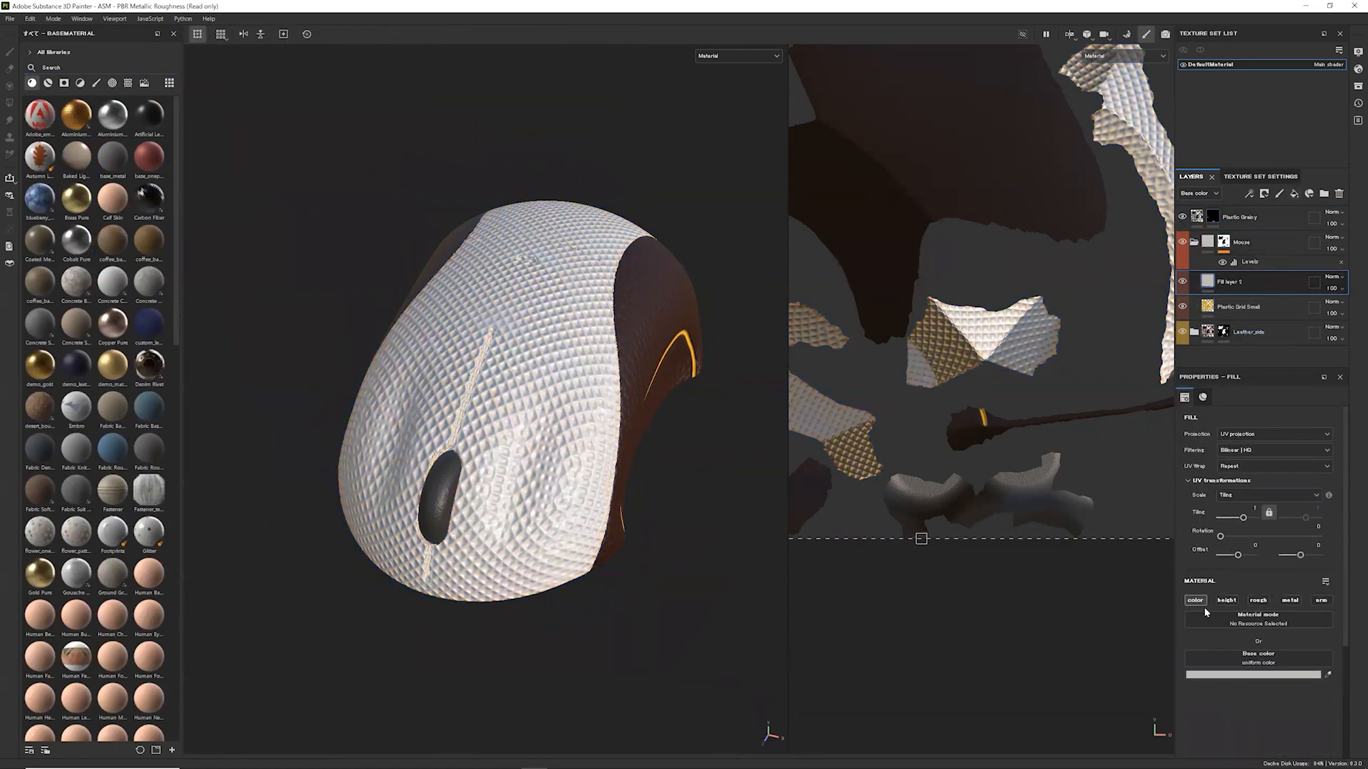
Give the new fill layer a black mask and add a fill effect to that mask
{"action": "left_click", "coordinate": [1265, 195]}
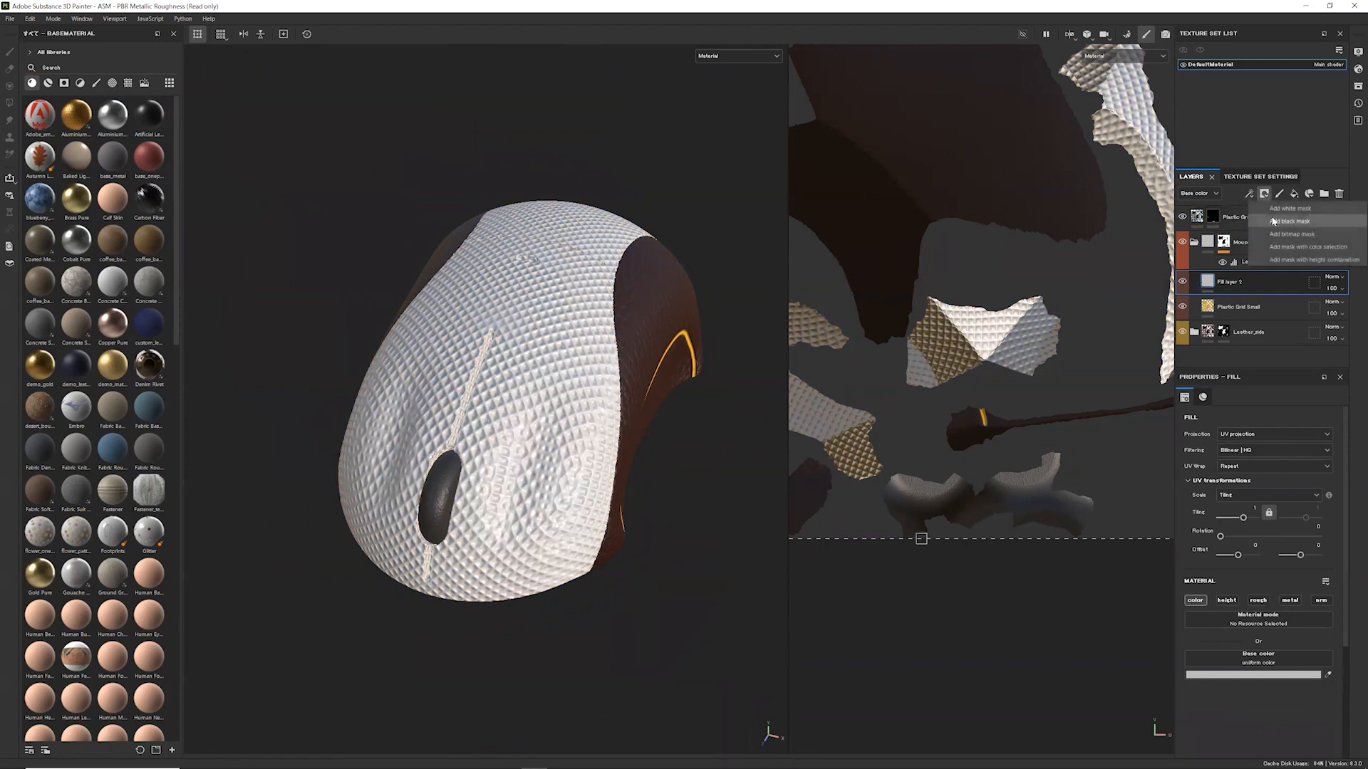
{"action": "left_click", "coordinate": [1290, 221]}
{"action": "left_click", "coordinate": [1249, 193]}
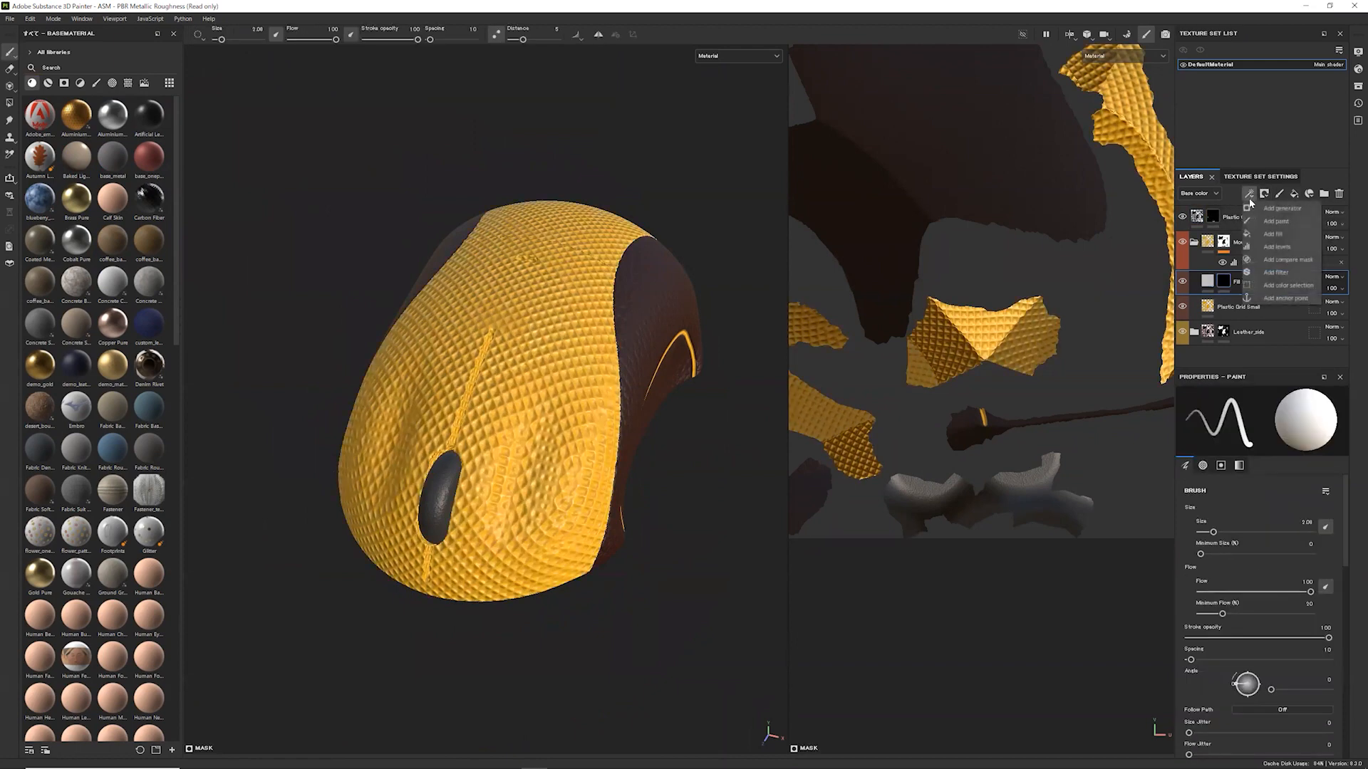
{"action": "left_click", "coordinate": [1264, 235]}
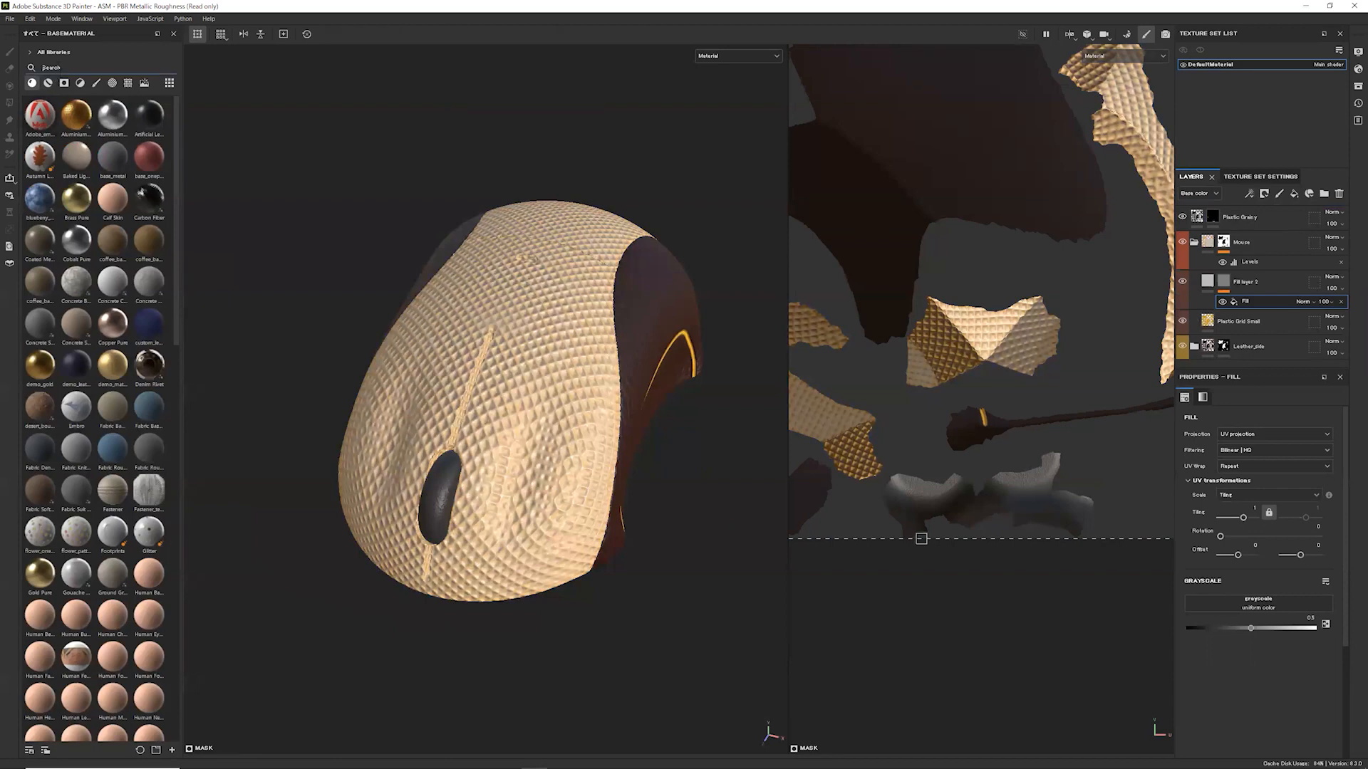
Search the library textures for "polka" and assign Polka_Dots as the mask fill's grayscale
{"action": "type", "text": "polka"}
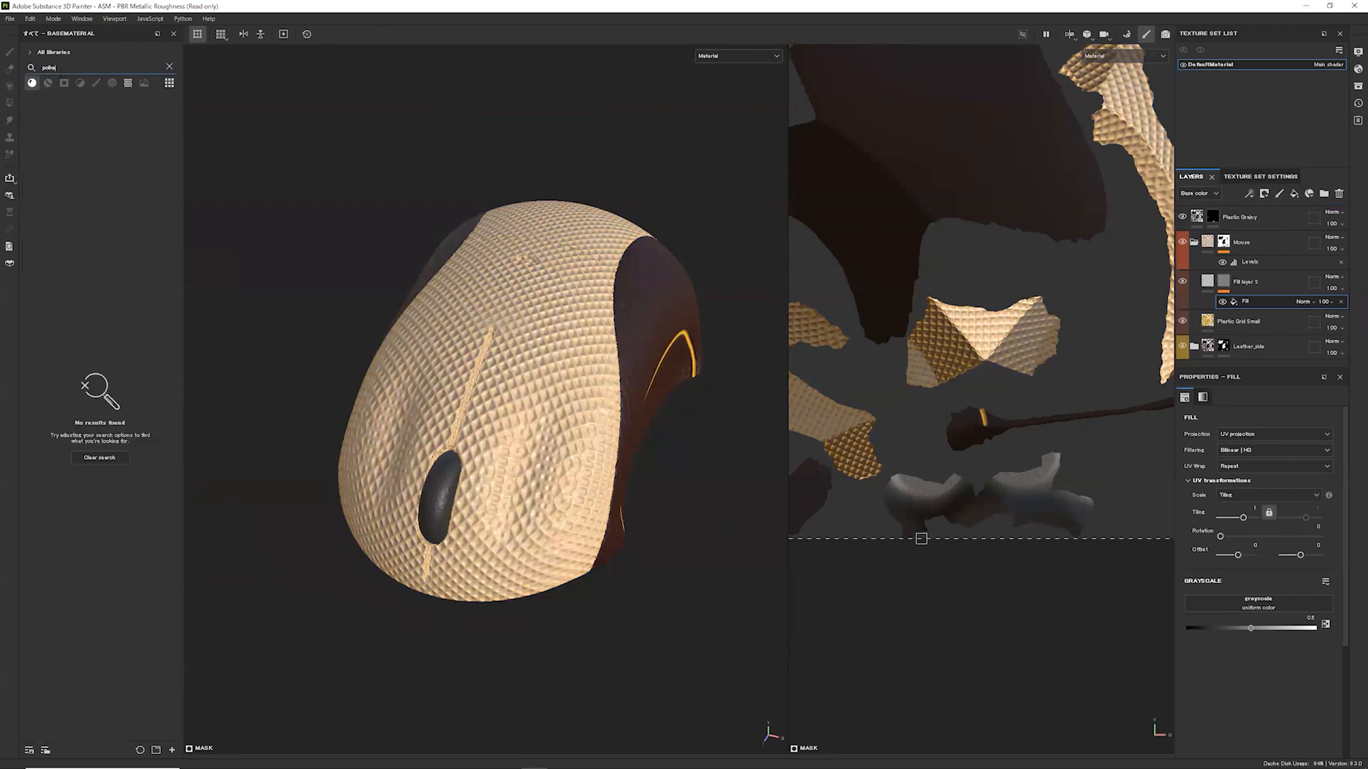
{"action": "left_click", "coordinate": [127, 83]}
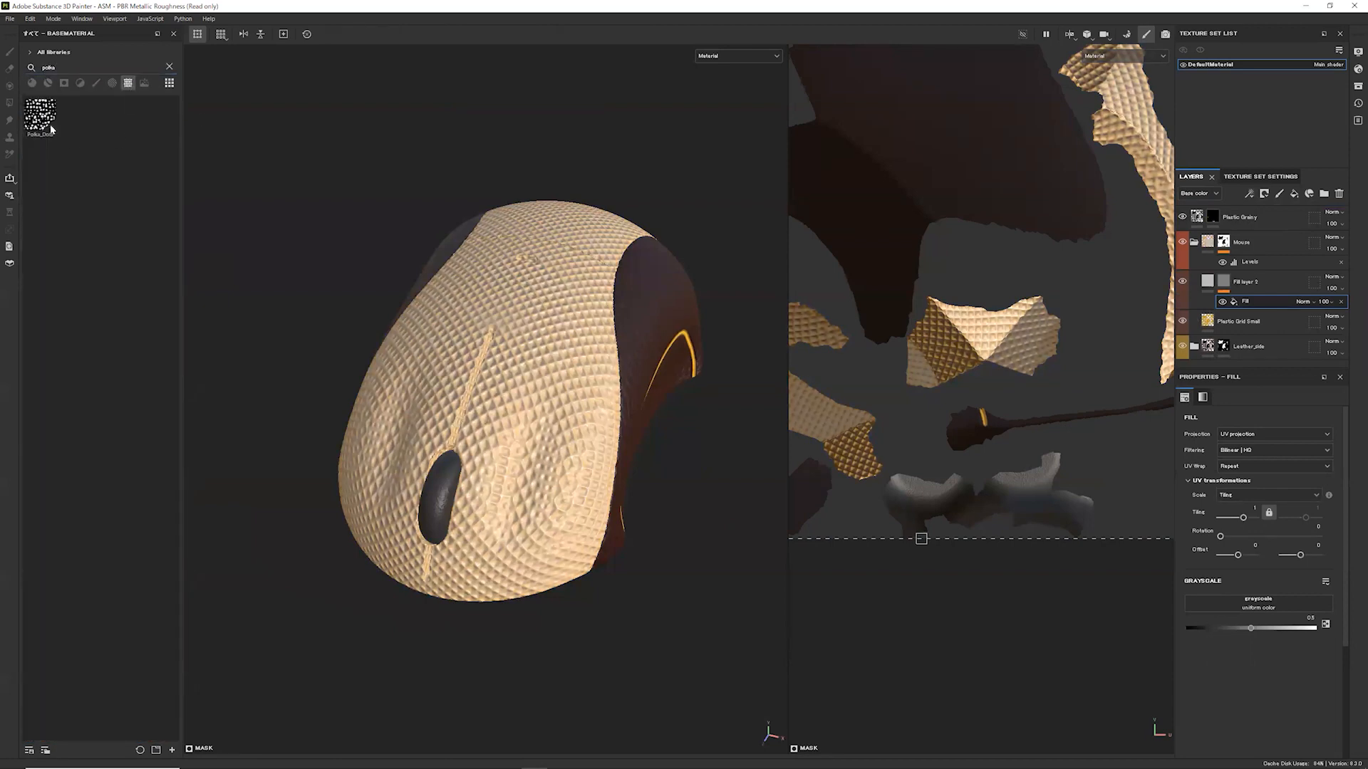
{"action": "left_click_drag", "start_coordinate": [40, 116], "coordinate": [1261, 607]}
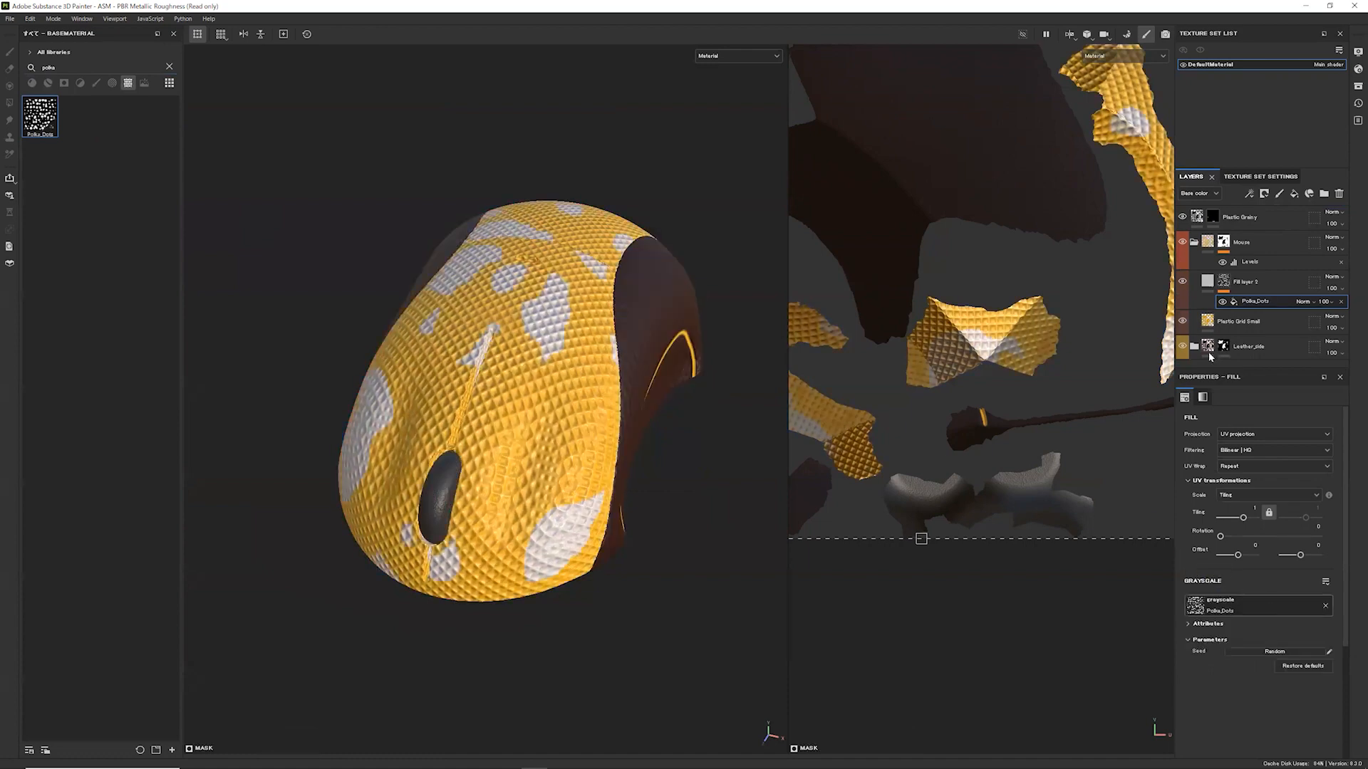
Switch the Polka_Dots mask fill to tri-planar projection and shift the projection to reposition the dots on the mouse body
{"action": "left_click", "coordinate": [1252, 434]}
{"action": "left_click", "coordinate": [1262, 468]}
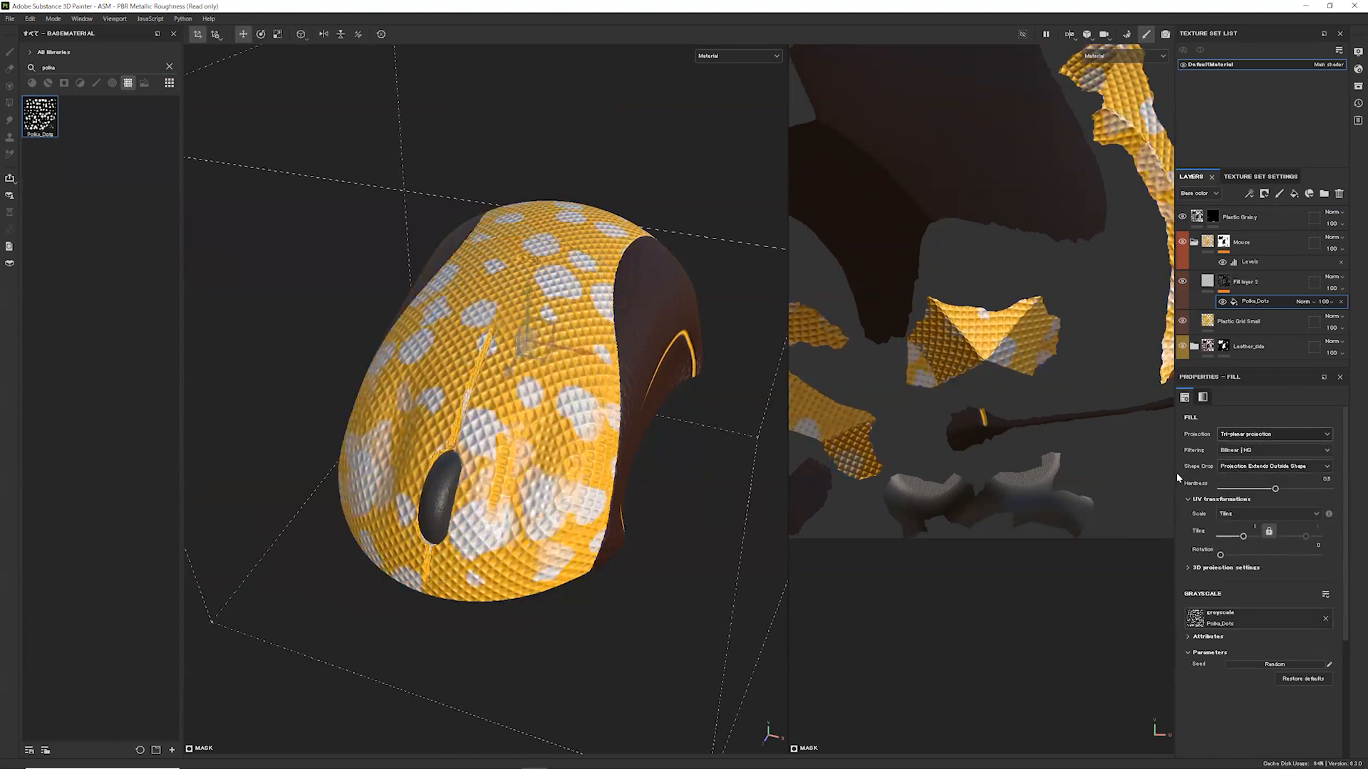
{"action": "left_click_drag", "start_coordinate": [568, 343], "coordinate": [604, 356]}
{"action": "left_click_drag", "start_coordinate": [524, 370], "coordinate": [517, 388]}
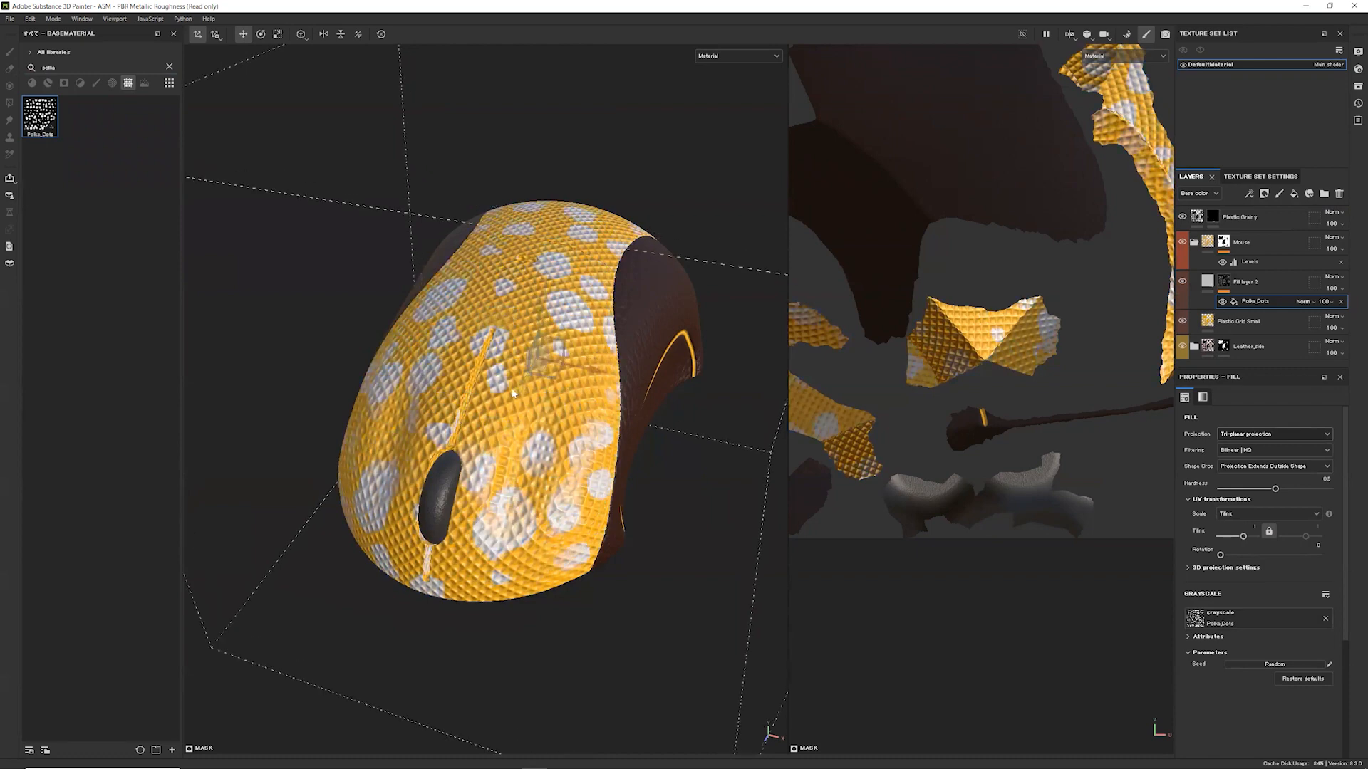
{"action": "left_click_drag", "start_coordinate": [603, 377], "coordinate": [597, 375]}
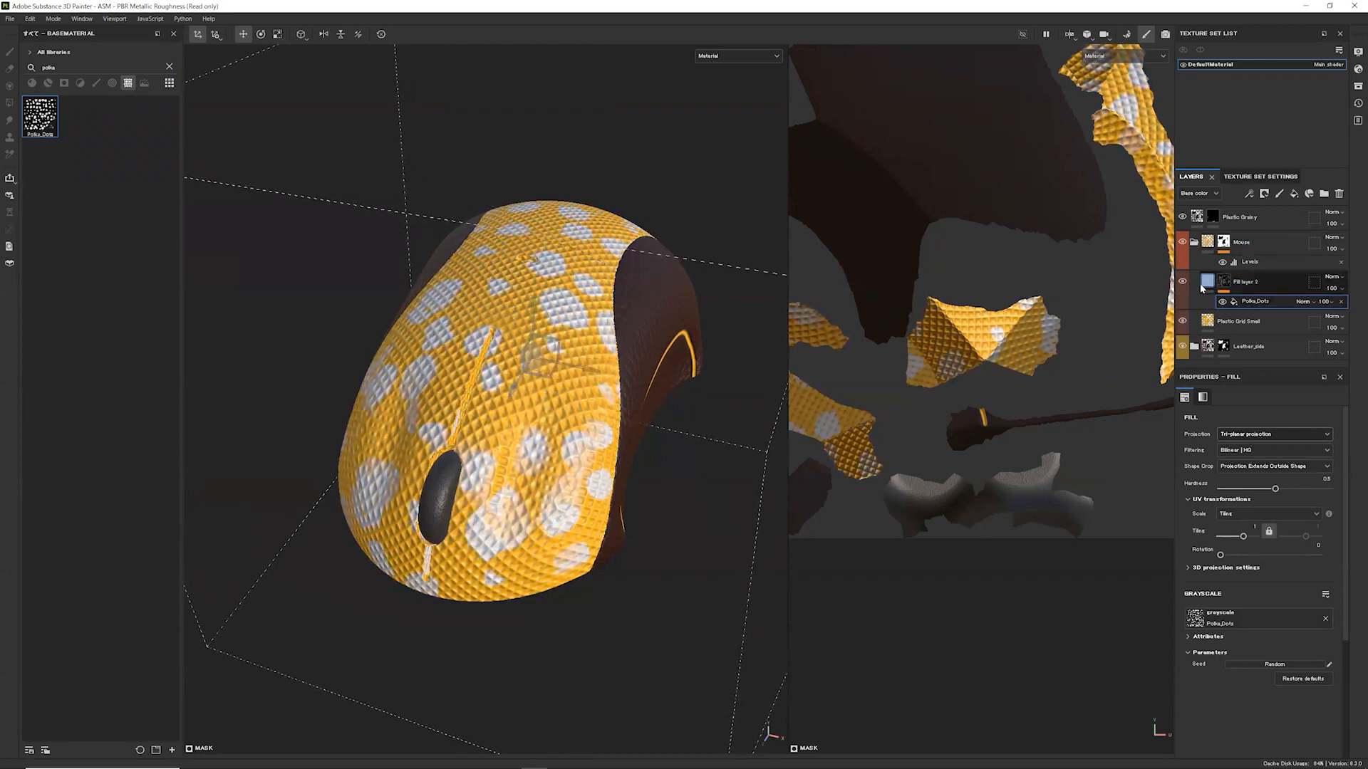
Set the polka-dot fill layer's base color to hex CE9916 and lighten it to a soft yellow-orange
{"action": "left_click", "coordinate": [1207, 282]}
{"action": "left_click", "coordinate": [1300, 674]}
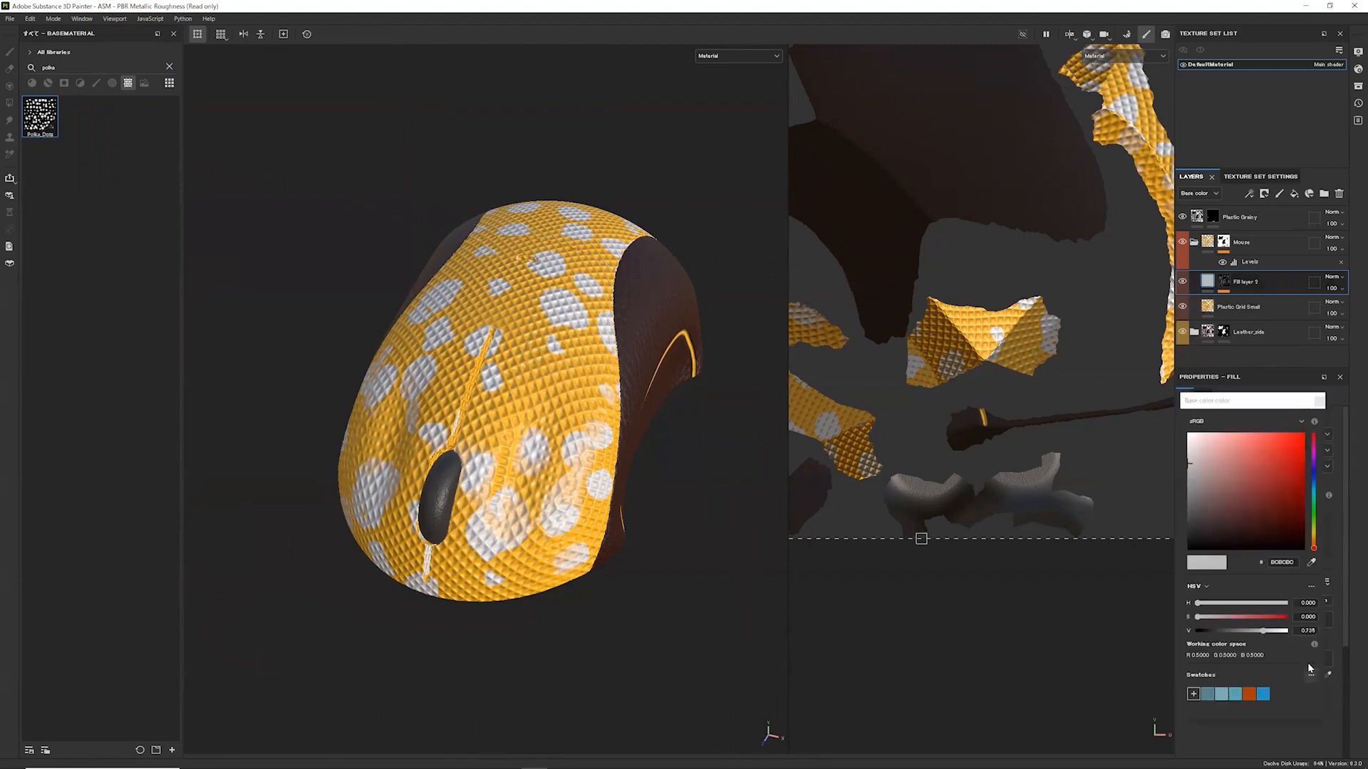
{"action": "double_click", "coordinate": [1283, 563]}
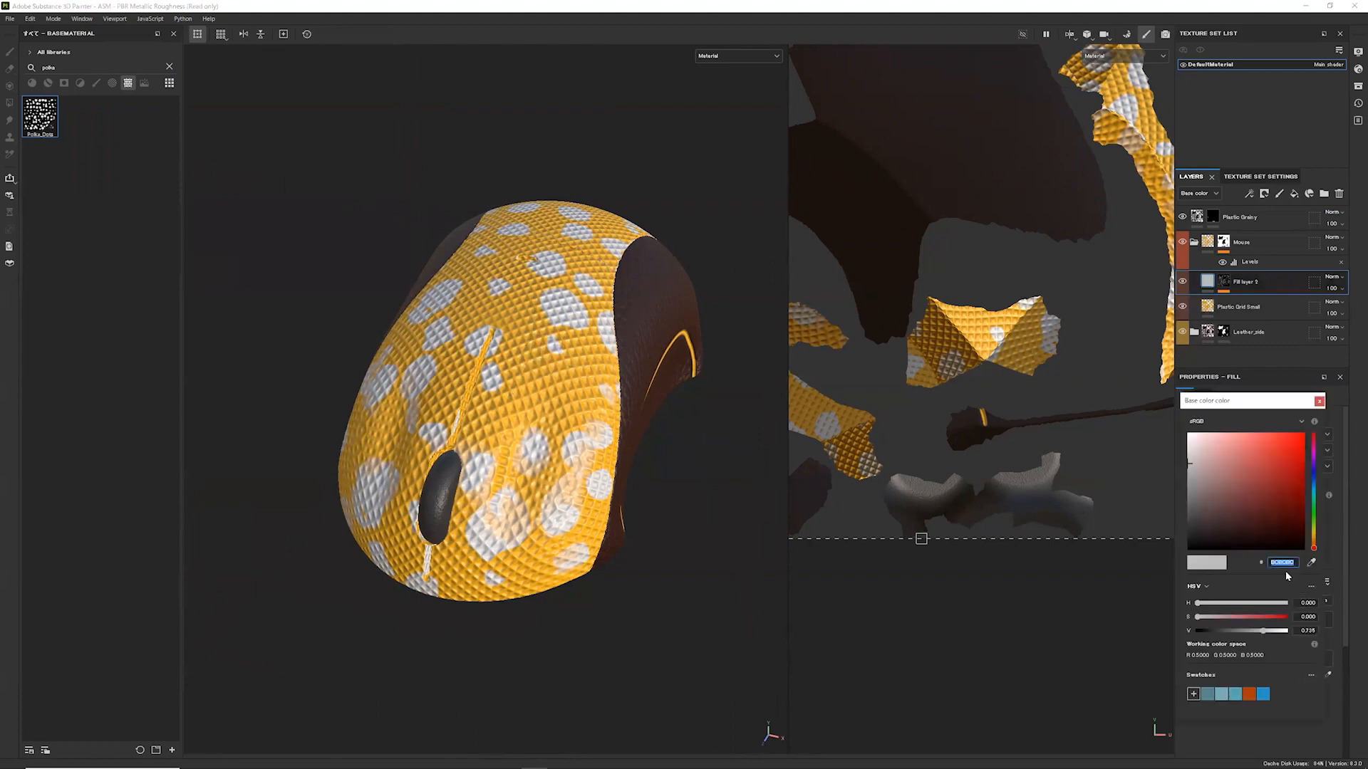
{"action": "type", "text": "CE9916"}
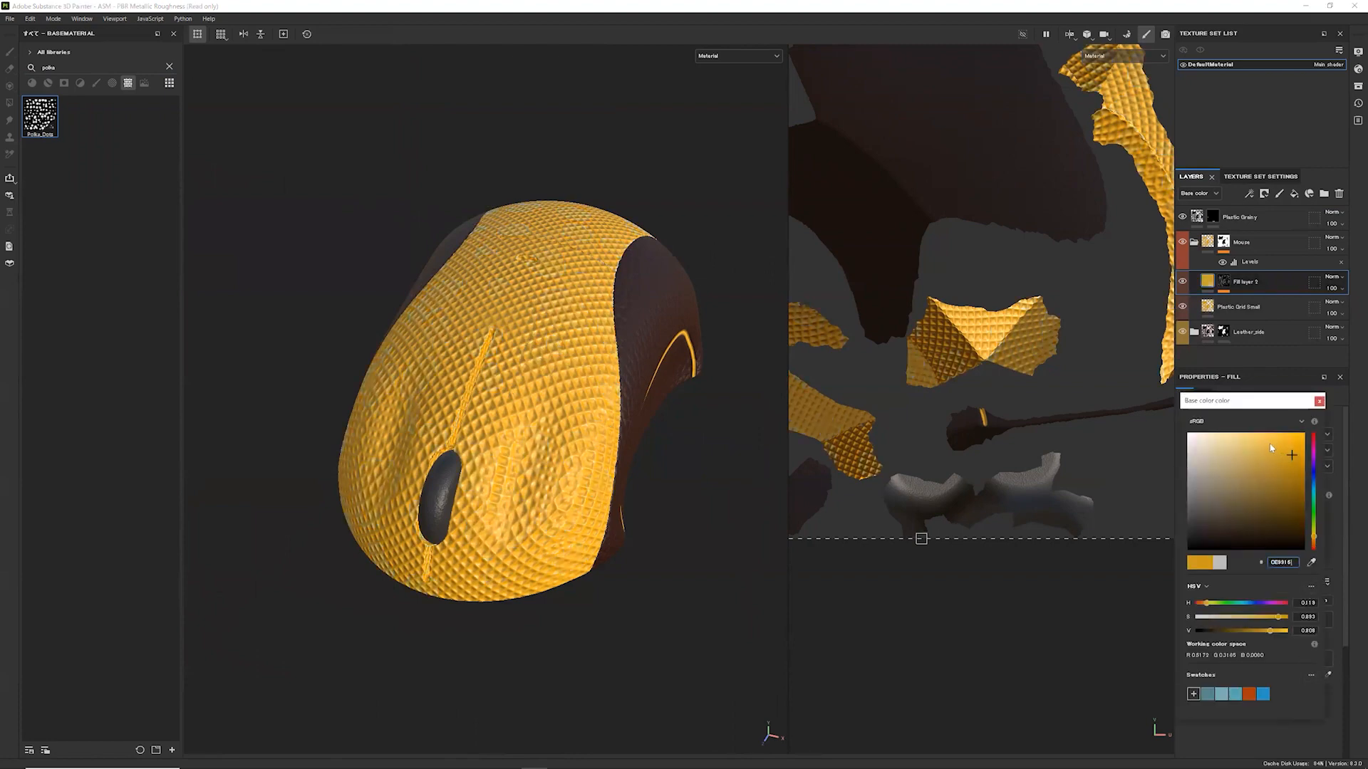
{"action": "left_click", "coordinate": [1261, 441]}
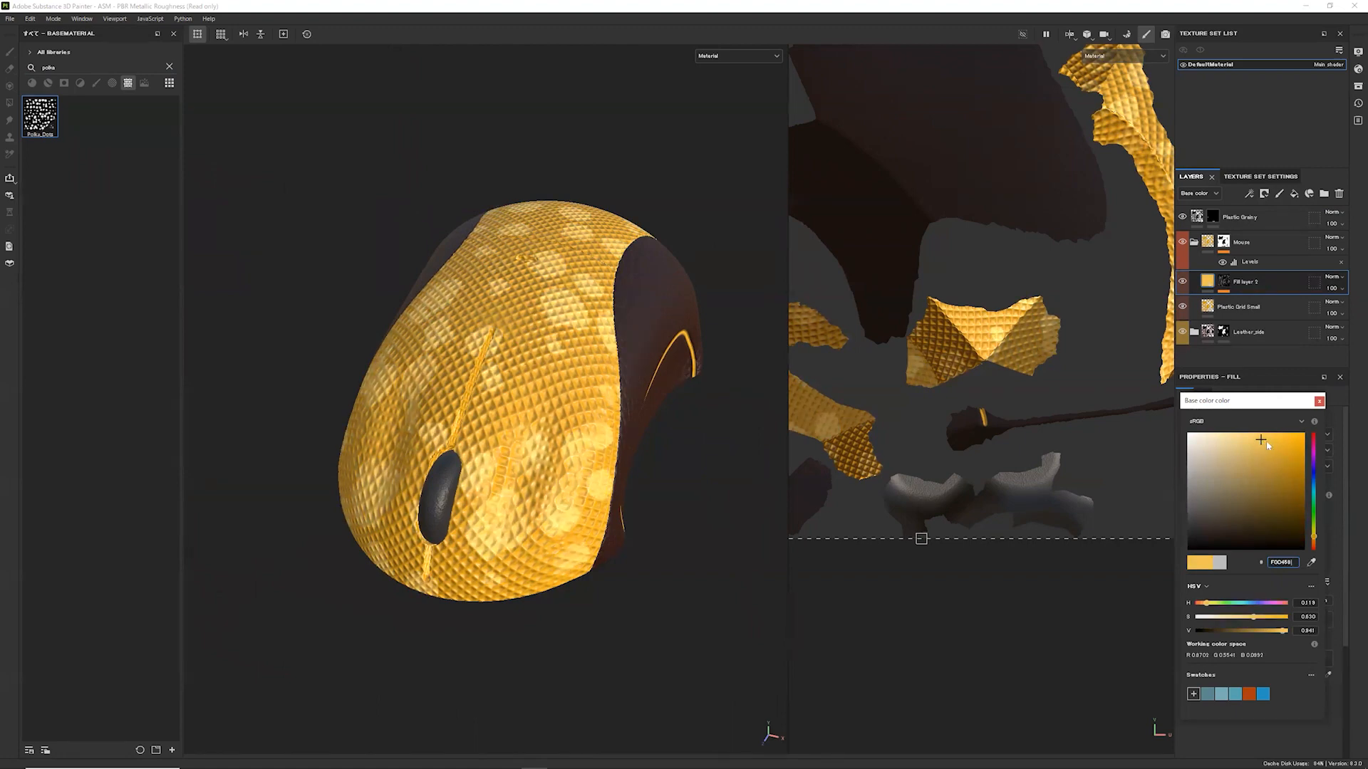
{"action": "left_click", "coordinate": [1256, 441]}
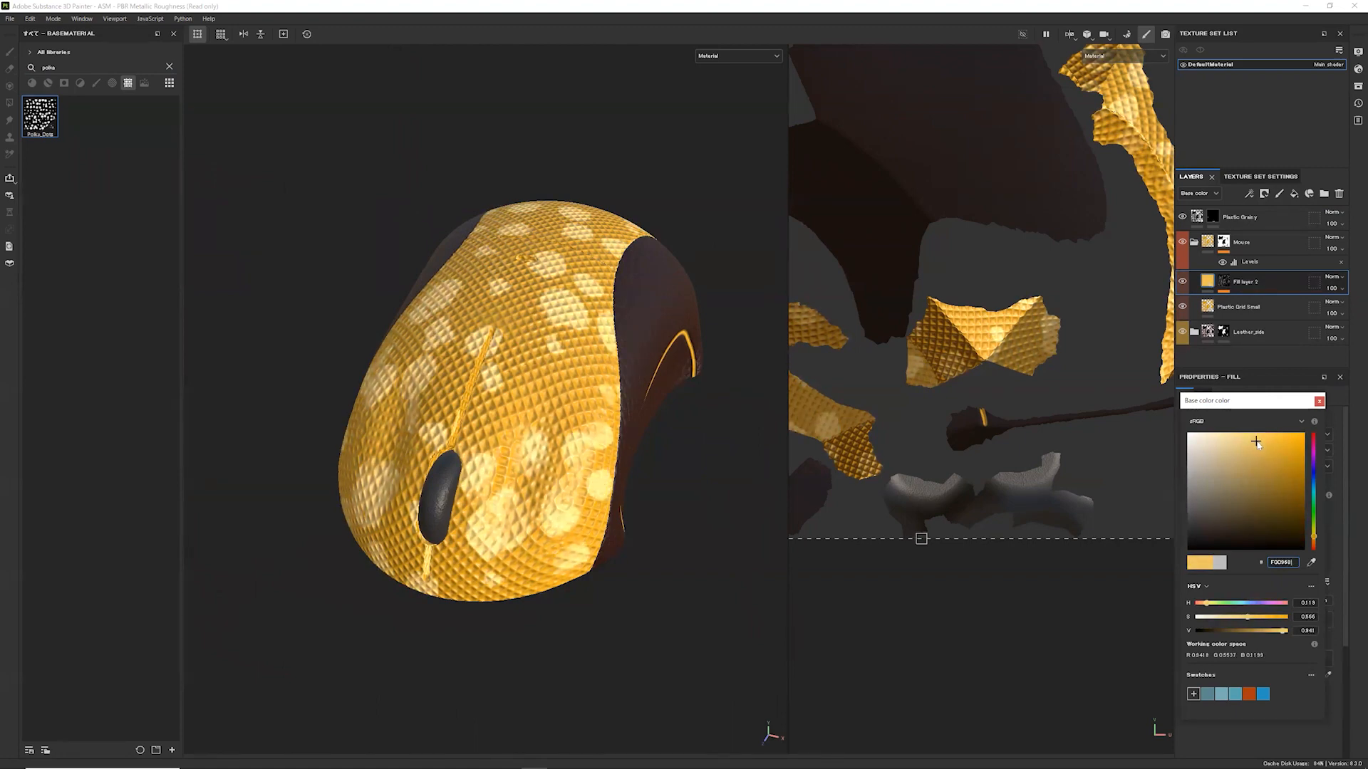
{"action": "left_click", "coordinate": [1258, 437]}
{"action": "left_click", "coordinate": [1319, 401]}
Set the polka-dot fill layer's blending mode to Overlay and lighten its base color to pale cream
{"action": "left_click", "coordinate": [1330, 277]}
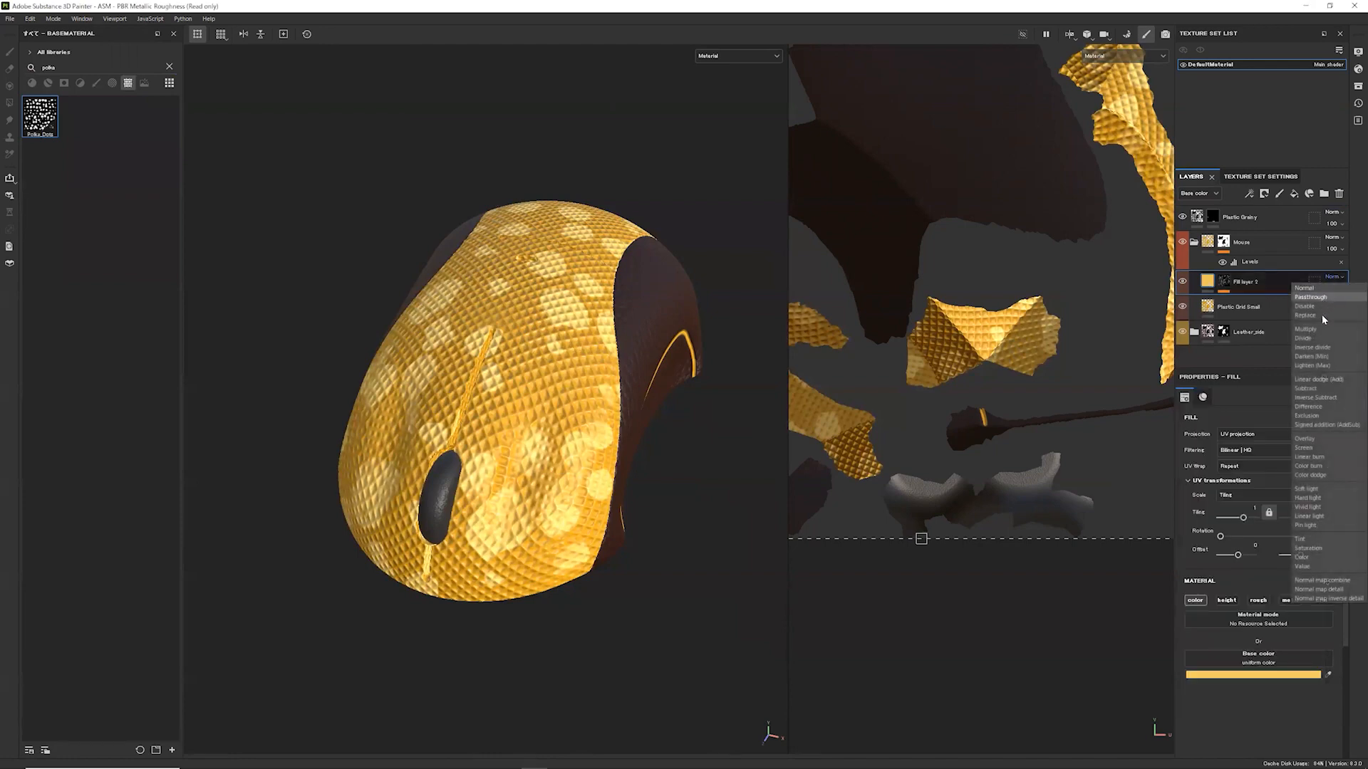
{"action": "left_click", "coordinate": [1320, 438]}
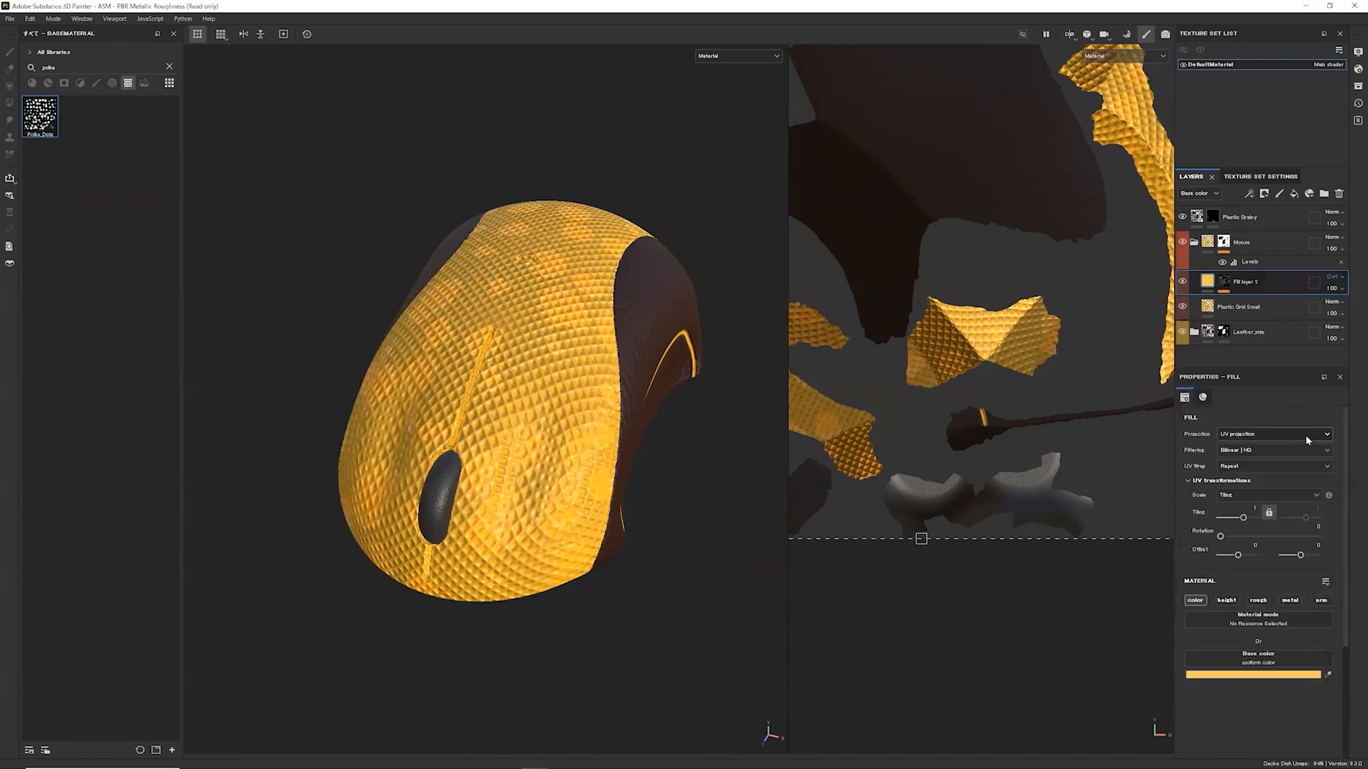
{"action": "left_click", "coordinate": [1289, 671]}
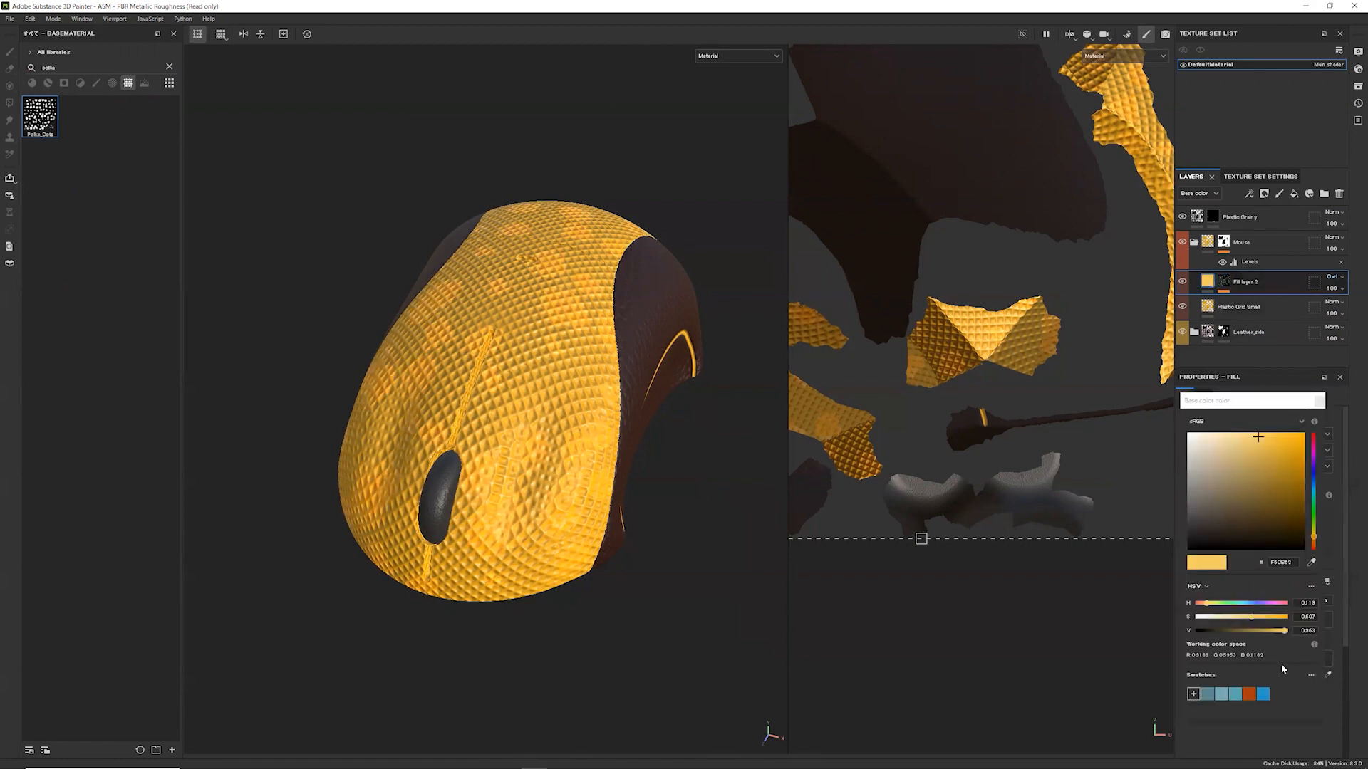
{"action": "left_click", "coordinate": [1218, 434]}
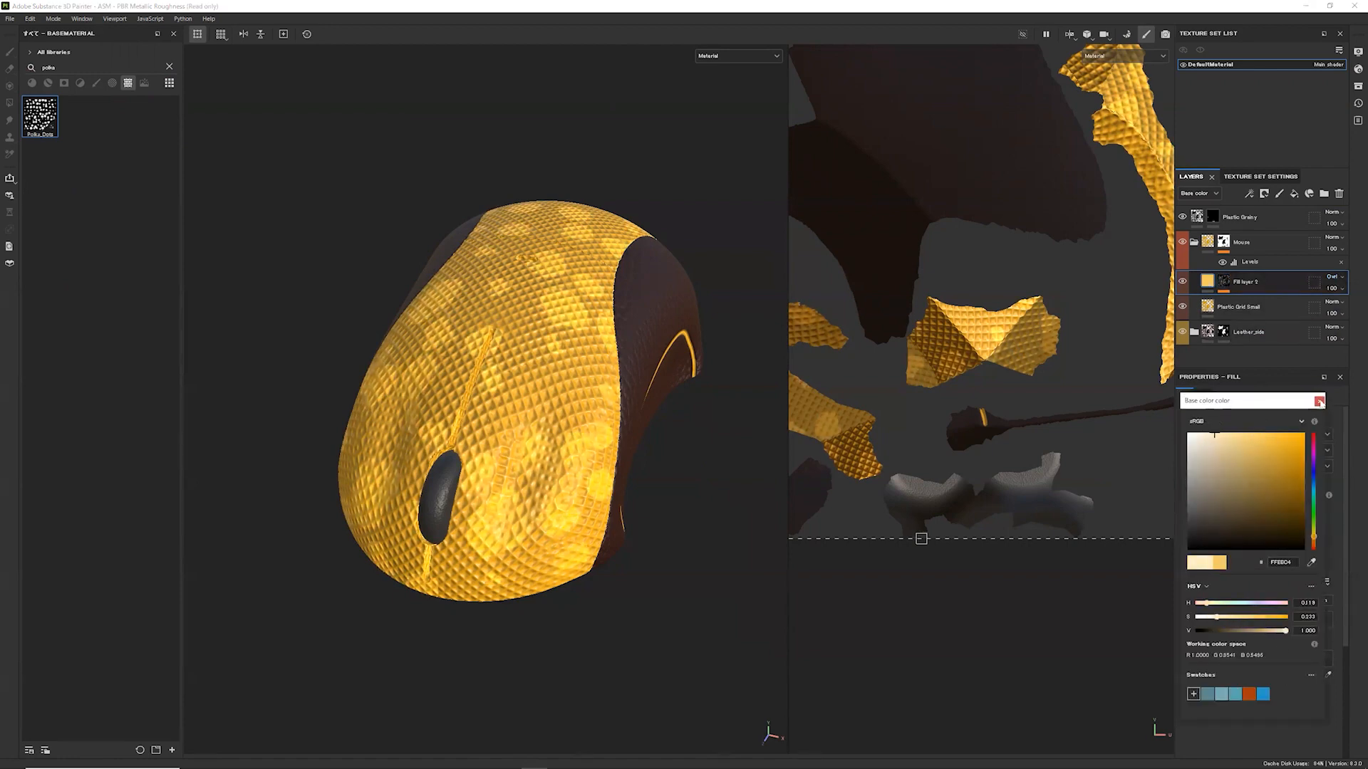
{"action": "left_click", "coordinate": [1320, 402]}
Set the fill layer's tiling to 3 and increase the tiling of its Polka_Dots mask fill to make the dots smaller
{"action": "left_click", "coordinate": [1256, 509]}
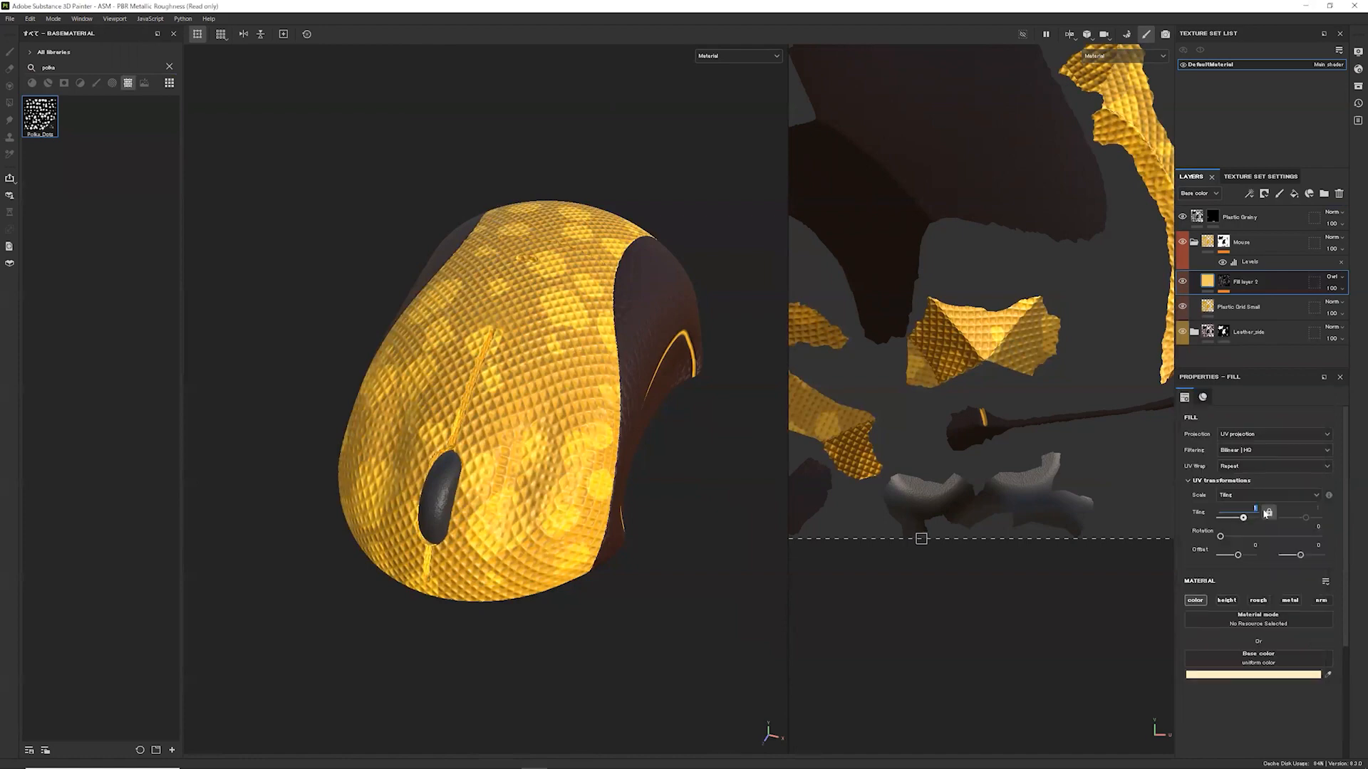
{"action": "type", "text": "3"}
{"action": "key", "text": "Return"}
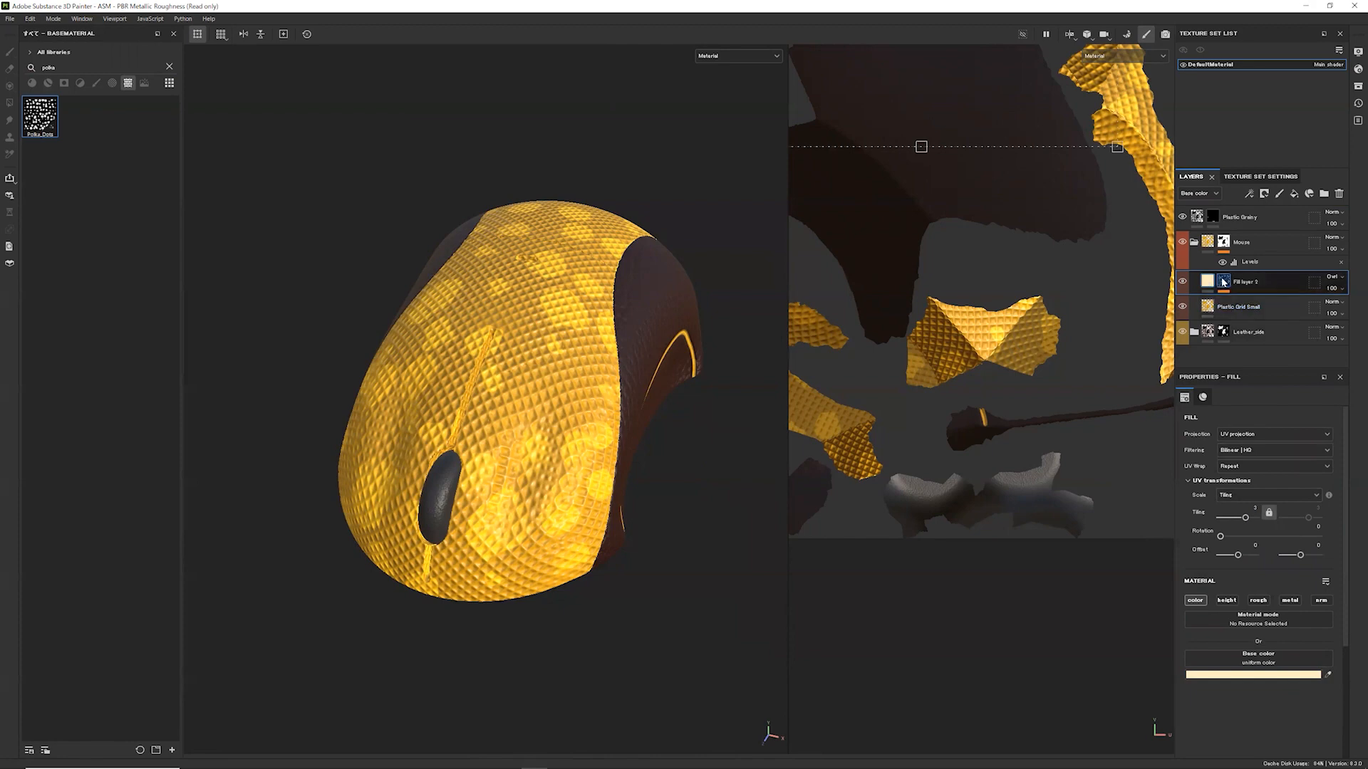
{"action": "left_click", "coordinate": [1224, 282]}
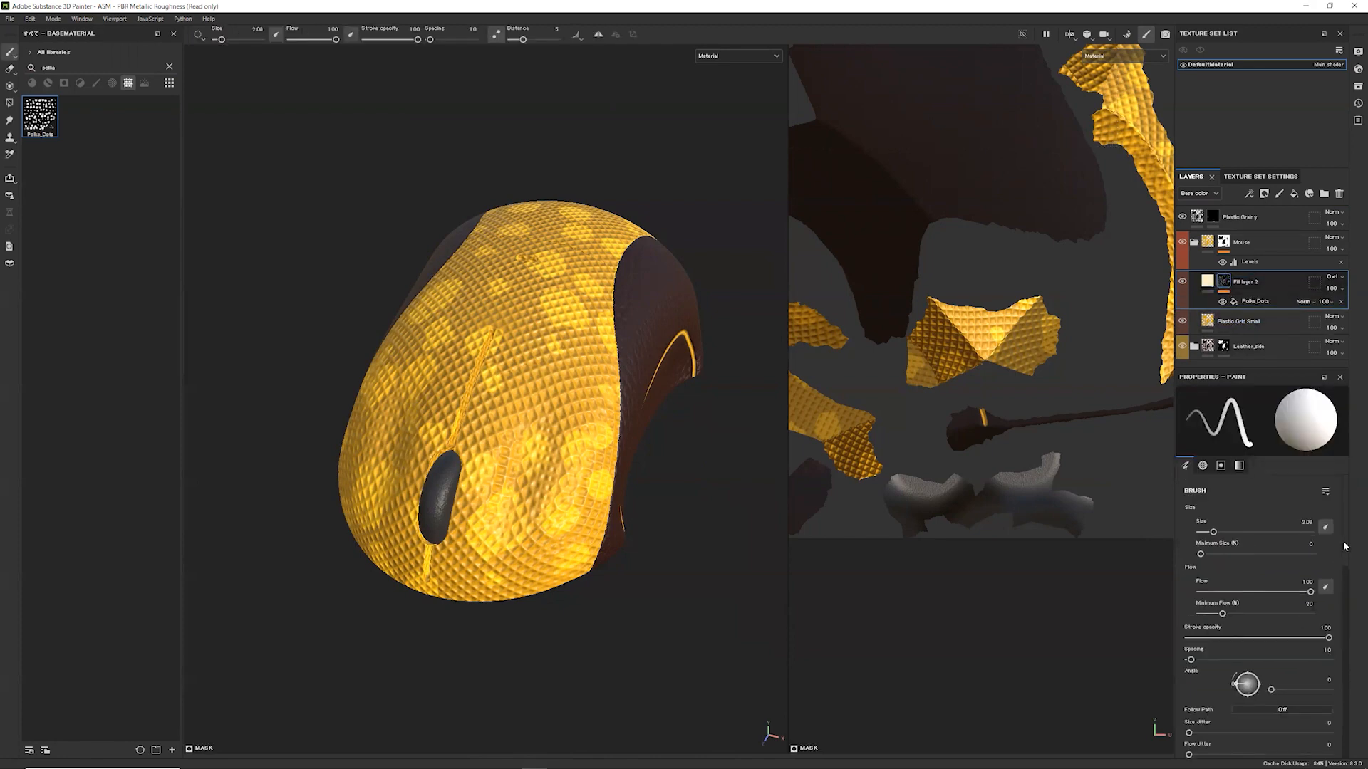
{"action": "scroll", "coordinate": [1334, 594], "scroll_direction": "down", "scroll_amount": 4}
{"action": "left_click", "coordinate": [1256, 302]}
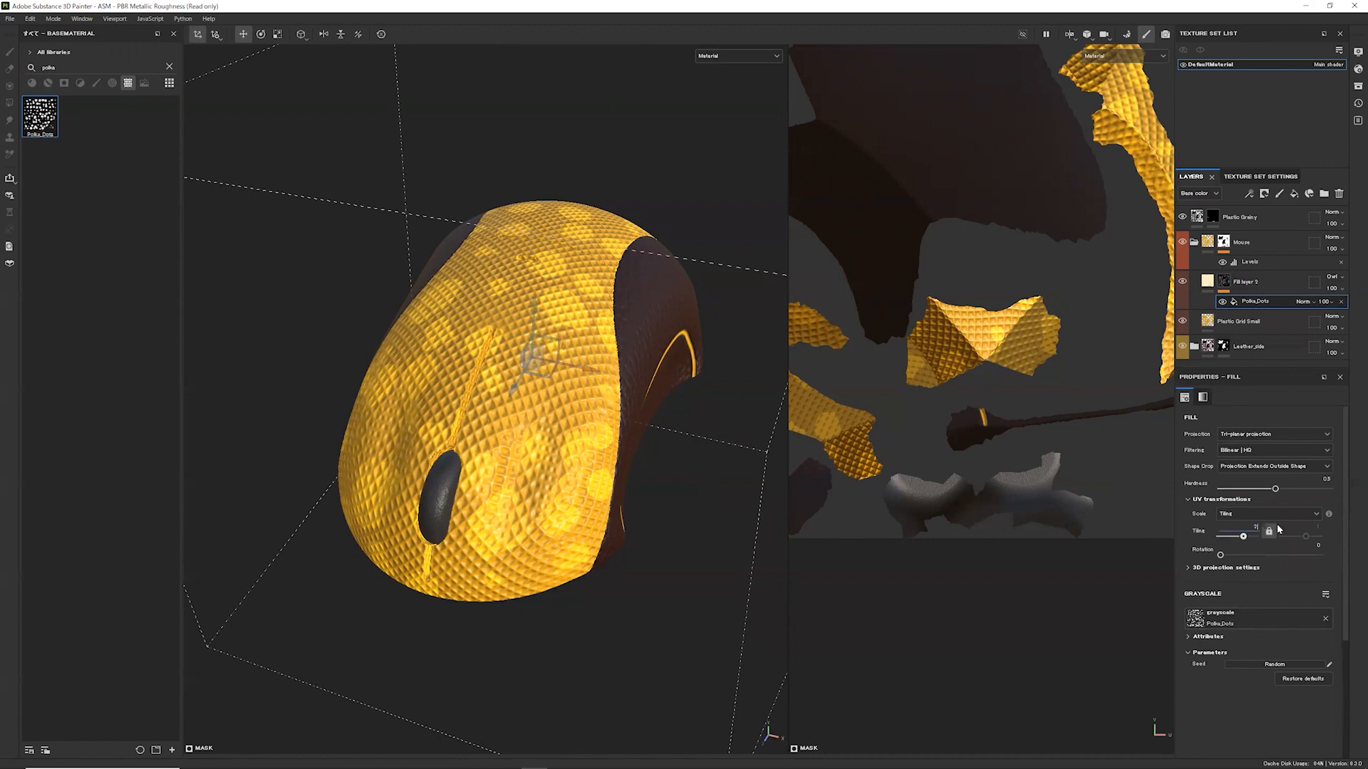
{"action": "key", "text": "Return"}
{"action": "mouse_move", "coordinate": [518, 470]}
{"action": "left_mouse_down", "text": "alt"}
{"action": "mouse_move", "coordinate": [674, 439]}
{"action": "mouse_move", "coordinate": [562, 436]}
{"action": "mouse_move", "coordinate": [363, 492]}
{"action": "mouse_move", "coordinate": [436, 471]}
{"action": "mouse_move", "coordinate": [510, 500]}
{"action": "mouse_move", "coordinate": [443, 439]}
{"action": "mouse_move", "coordinate": [434, 447]}
{"action": "mouse_move", "coordinate": [480, 407]}
{"action": "mouse_move", "coordinate": [524, 440]}
{"action": "mouse_move", "coordinate": [368, 523]}
{"action": "mouse_move", "coordinate": [669, 458]}
{"action": "mouse_move", "coordinate": [370, 481]}
{"action": "mouse_move", "coordinate": [492, 456]}
{"action": "mouse_move", "coordinate": [524, 428]}
{"action": "mouse_move", "coordinate": [545, 472]}
{"action": "left_mouse_up", "text": "alt"}
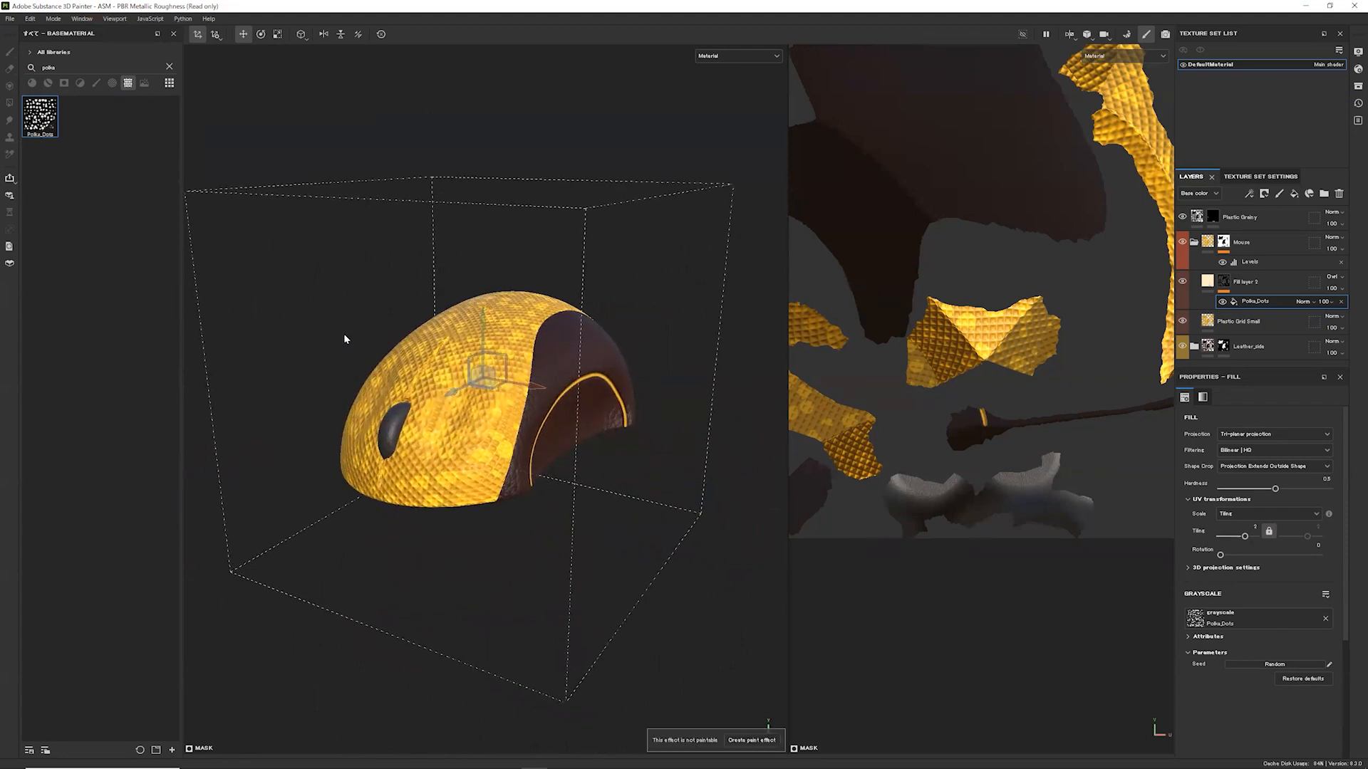
Send the textured mouse to Substance 3D Stager and add a ground plane 200 cm in size beneath it
{"action": "left_click", "coordinate": [9, 179]}
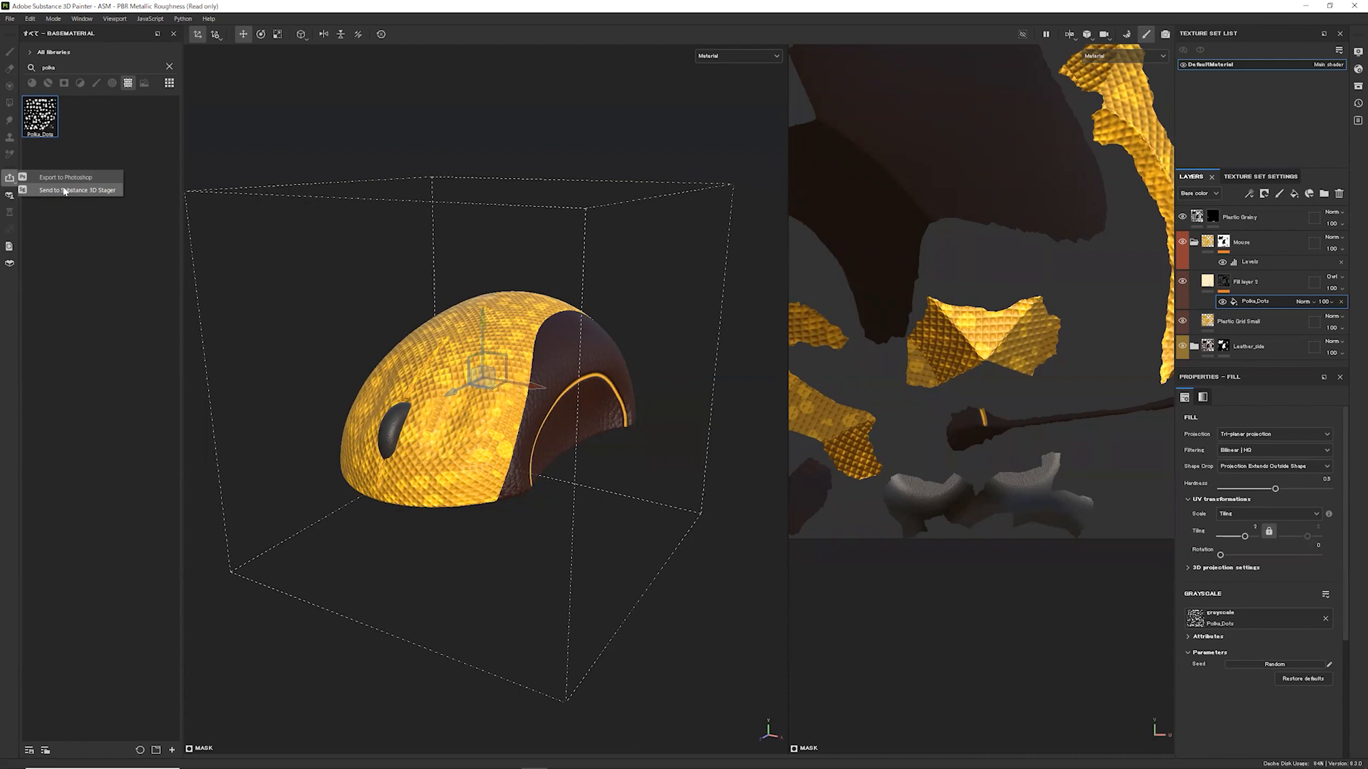
{"action": "left_click", "coordinate": [64, 191]}
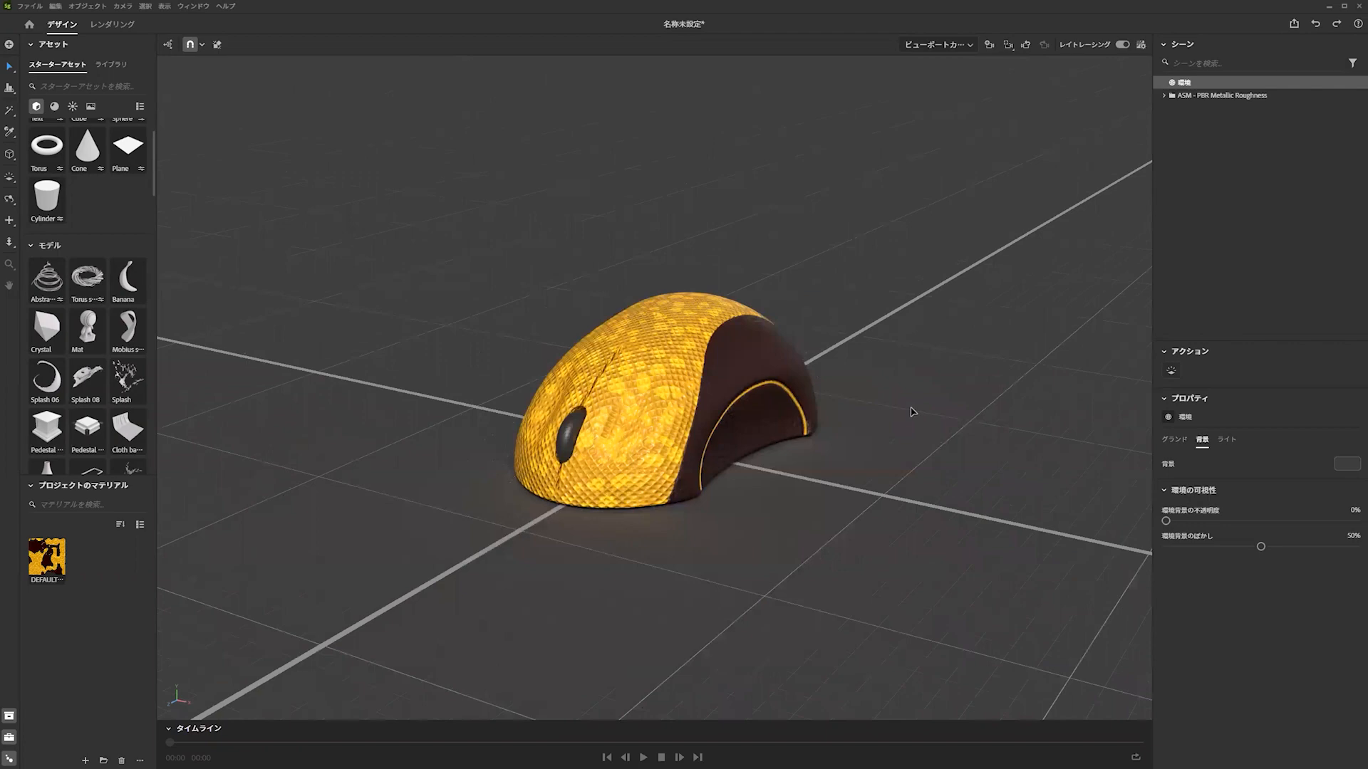
{"action": "left_click", "coordinate": [127, 147]}
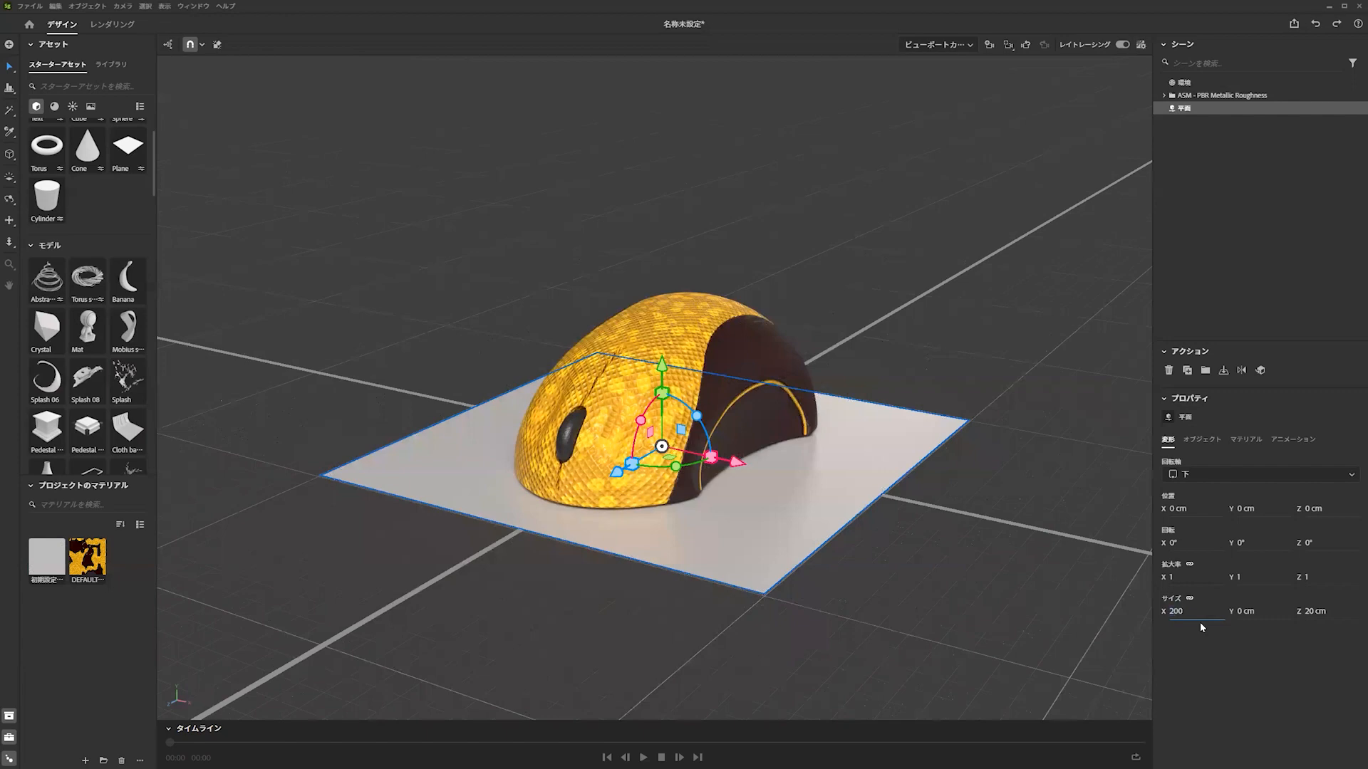
{"action": "key", "text": "Return"}
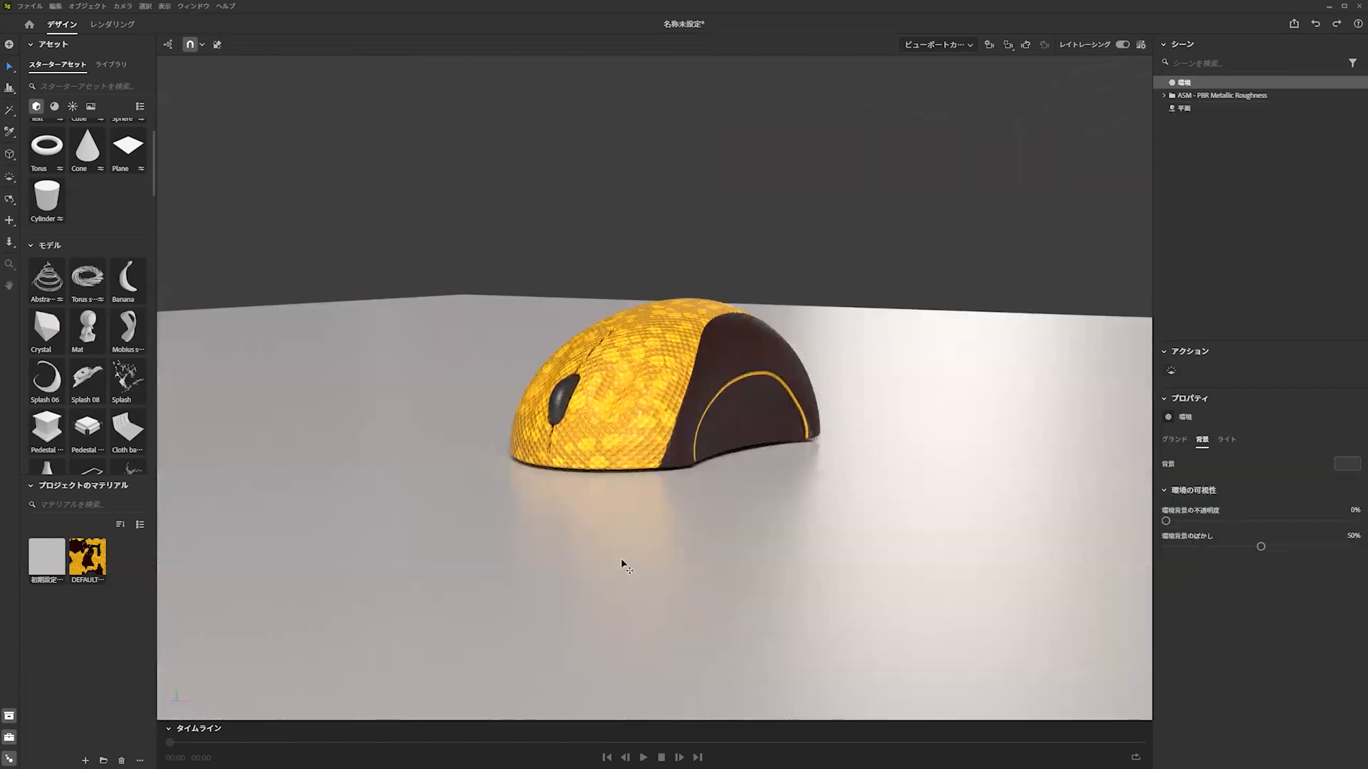
Set the ground plane material's base color to near-black
{"action": "left_click", "coordinate": [1077, 483]}
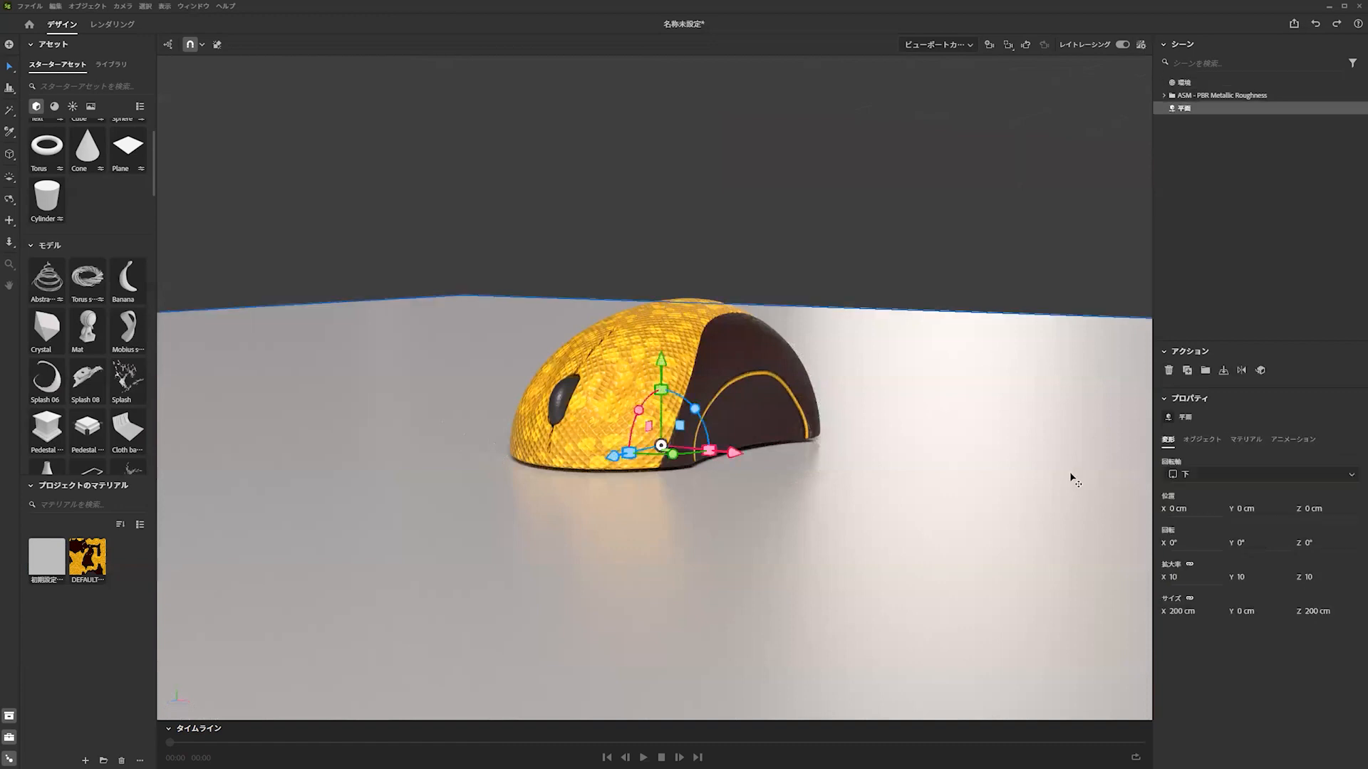
{"action": "left_click", "coordinate": [1244, 441]}
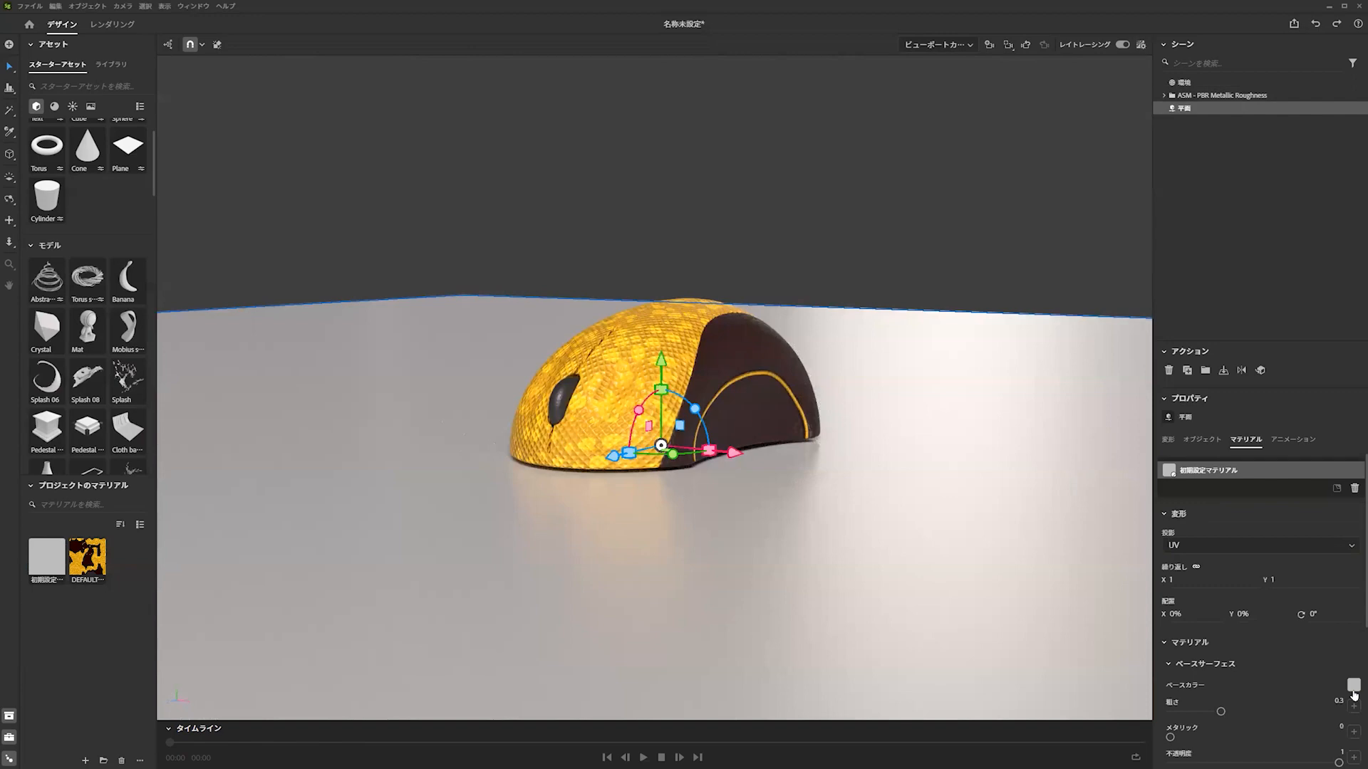
{"action": "left_click", "coordinate": [1353, 686]}
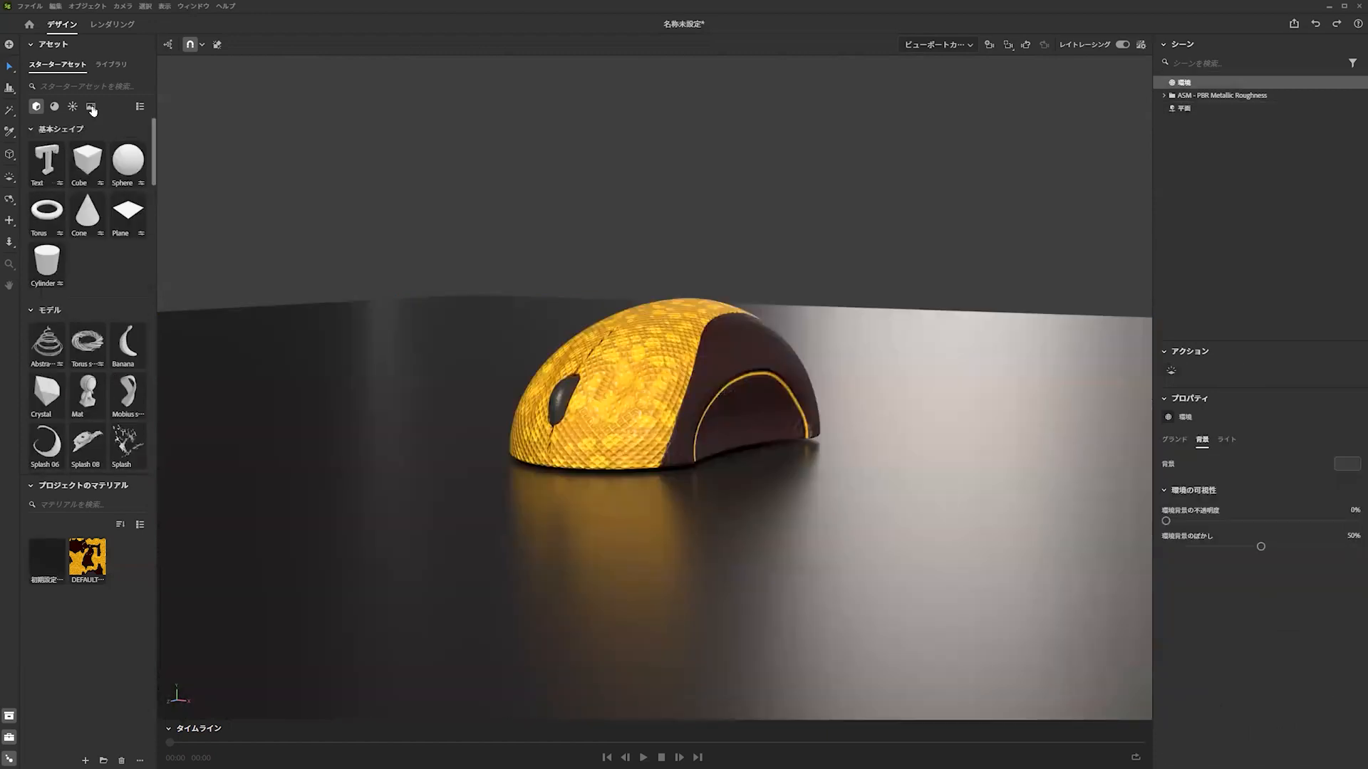
Add an Area light to the scene and aim it at the mouse from above
{"action": "scroll", "coordinate": [92, 111], "scroll_direction": "down", "scroll_amount": 1}
{"action": "left_click", "coordinate": [72, 106]}
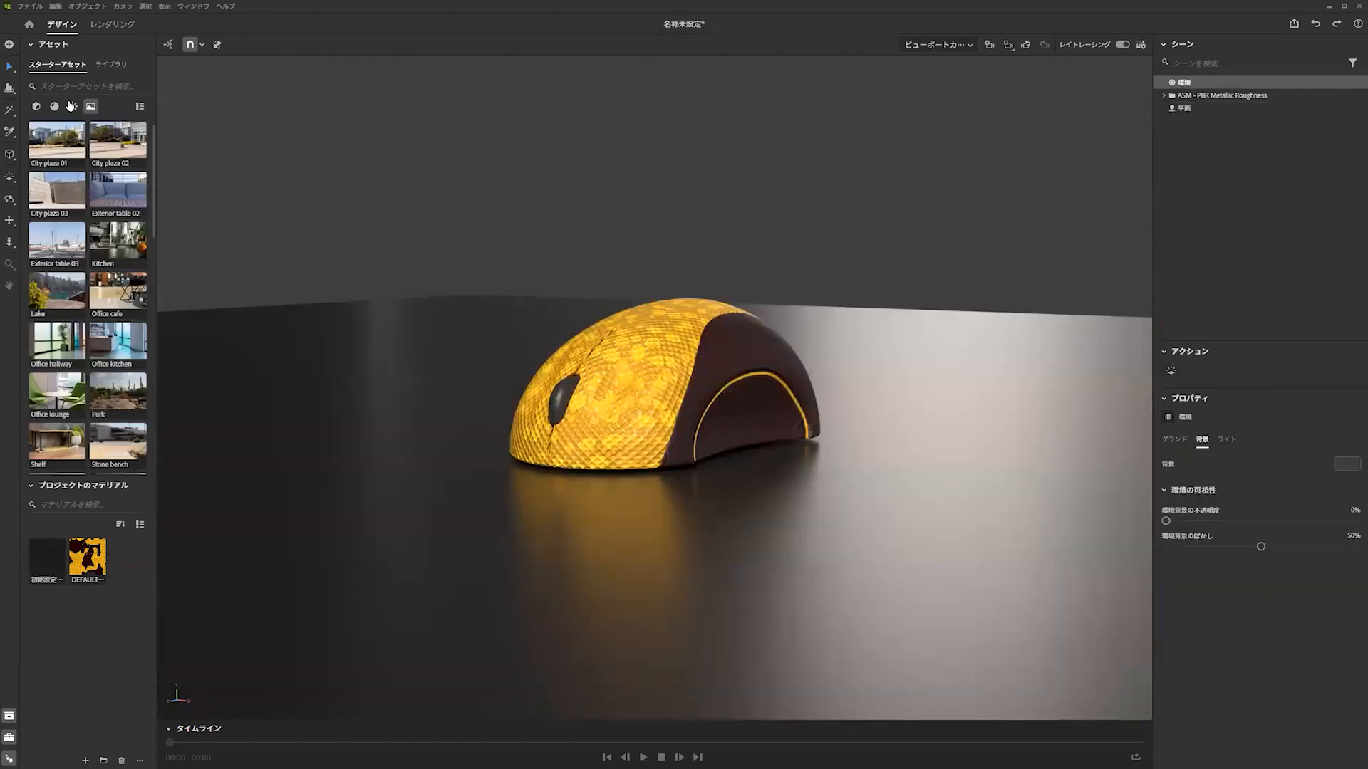
{"action": "left_click", "coordinate": [72, 107]}
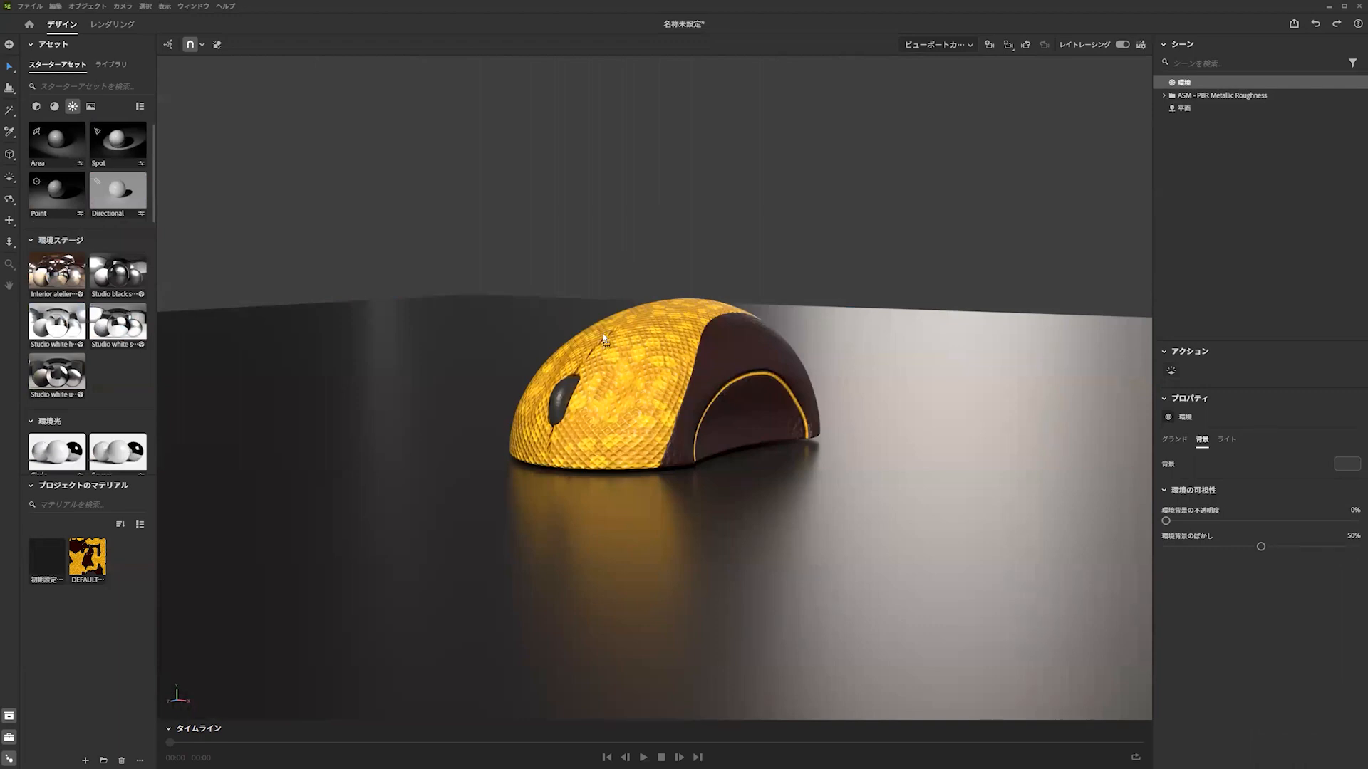
{"action": "left_click_drag", "start_coordinate": [600, 230], "coordinate": [602, 233]}
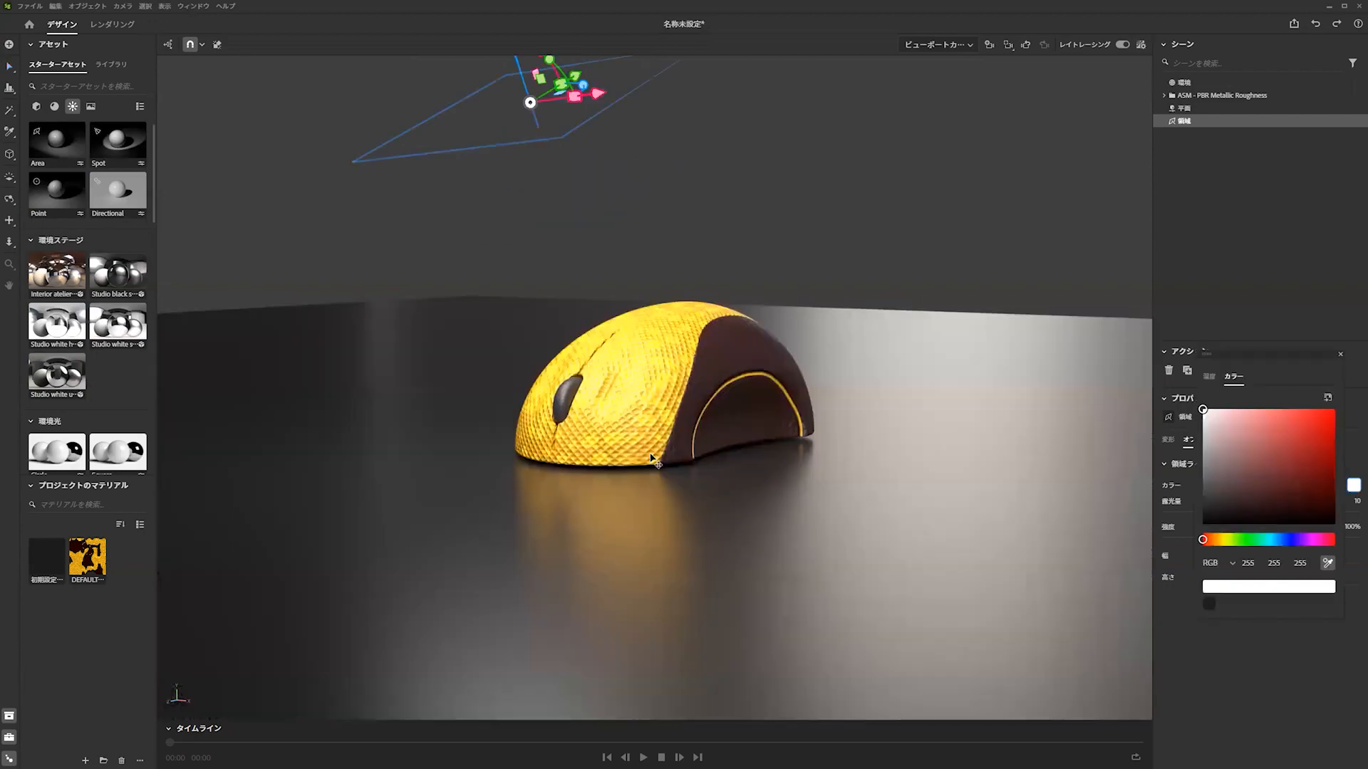
Sample the mouse body's yellow for the area light's color and shift its hue slightly towards orange
{"action": "left_click", "coordinate": [657, 457]}
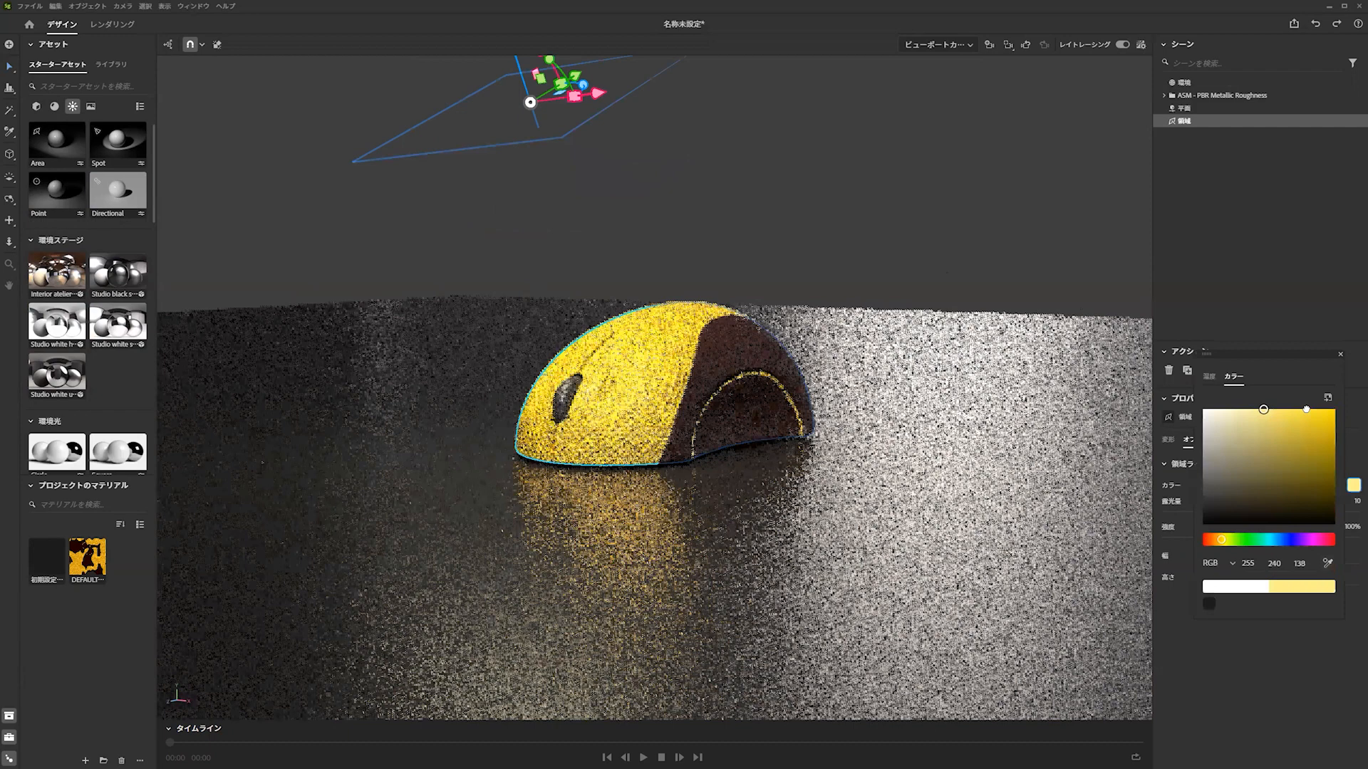
{"action": "left_click", "coordinate": [1216, 540]}
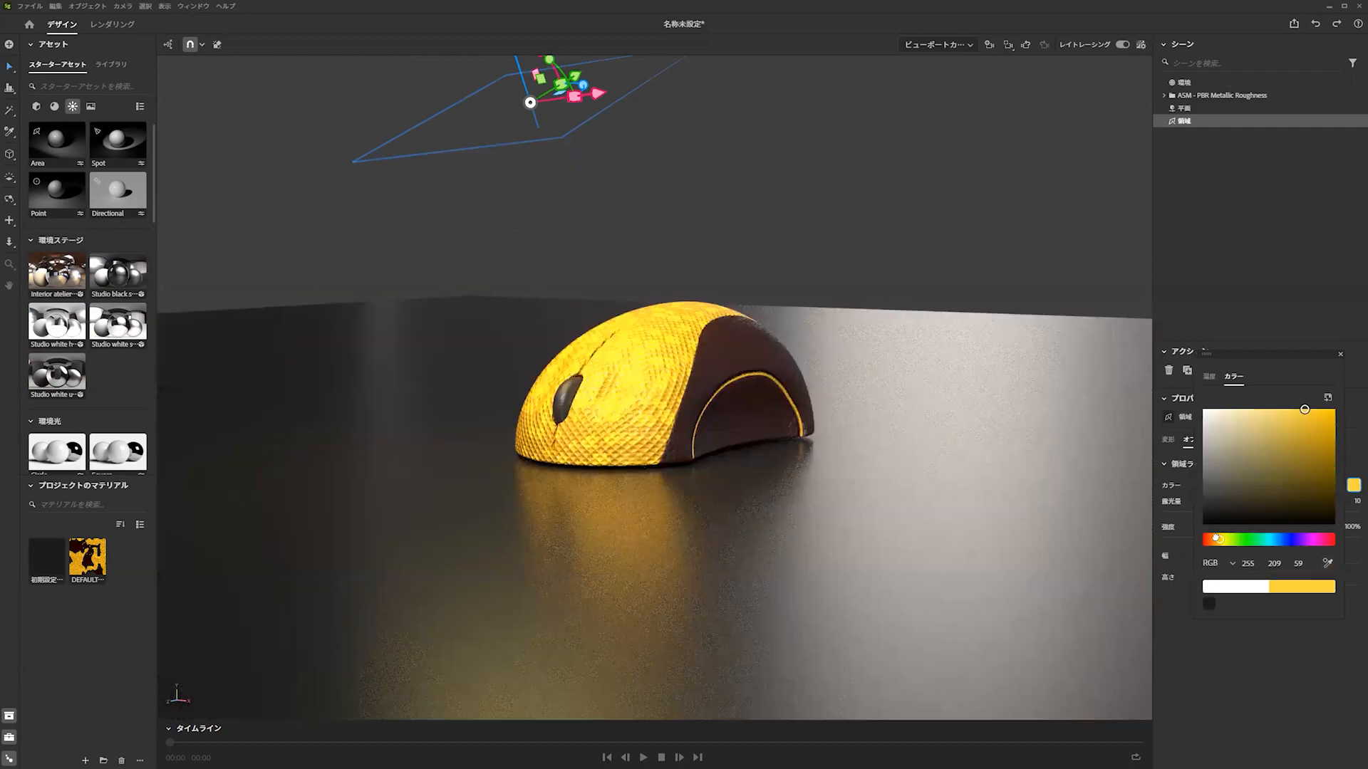
{"action": "left_click", "coordinate": [1214, 539]}
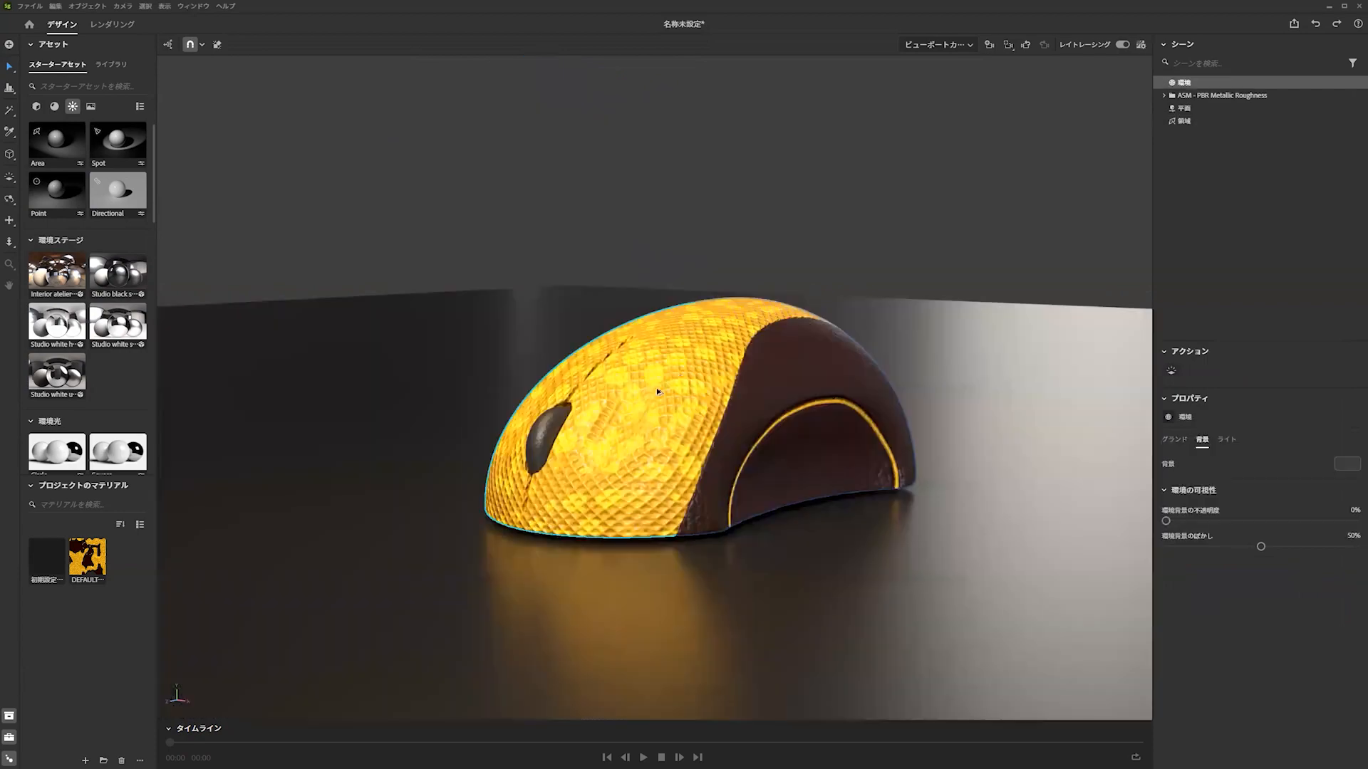
Apply the Wood studio environment light from the starter assets to the scene
{"action": "scroll", "coordinate": [656, 388], "scroll_direction": "down", "scroll_amount": 3}
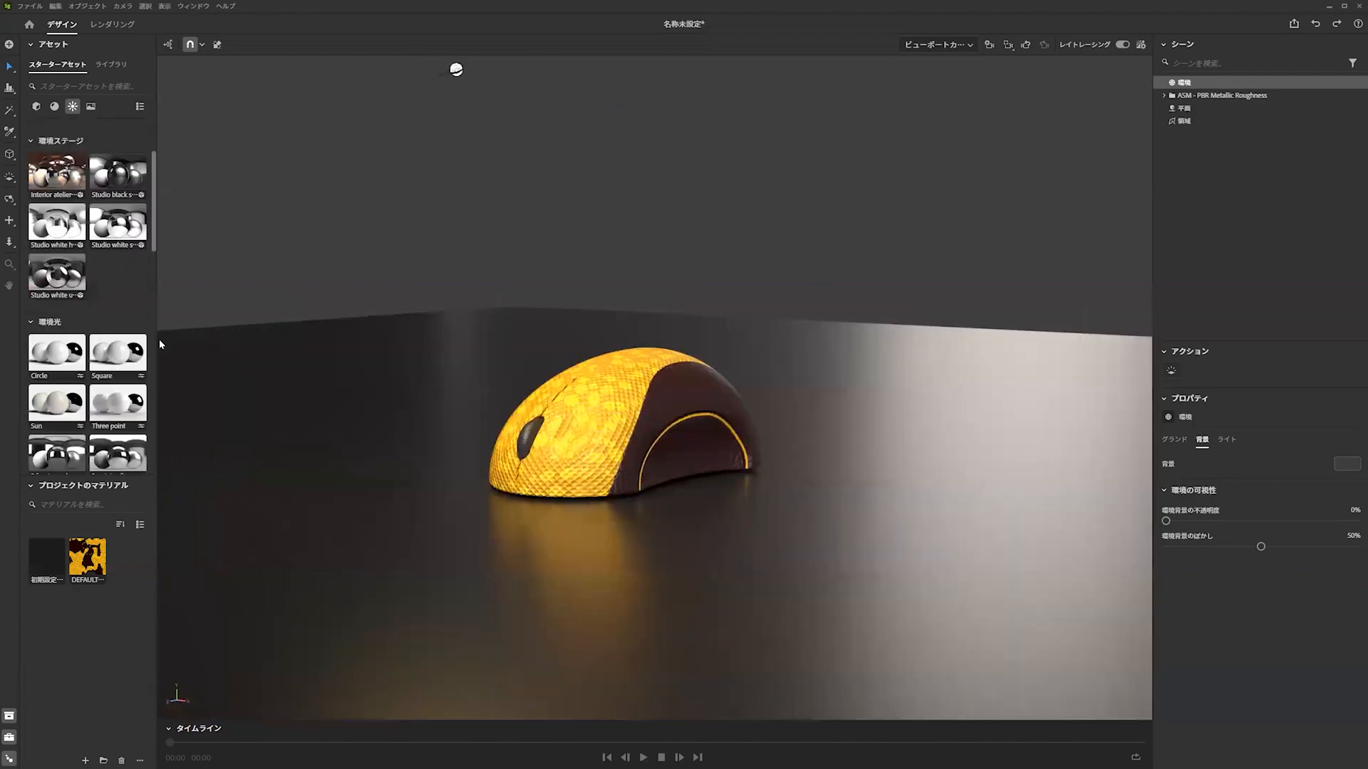
{"action": "scroll", "coordinate": [160, 339], "scroll_direction": "down", "scroll_amount": 6}
{"action": "scroll", "coordinate": [126, 278], "scroll_direction": "down", "scroll_amount": 3}
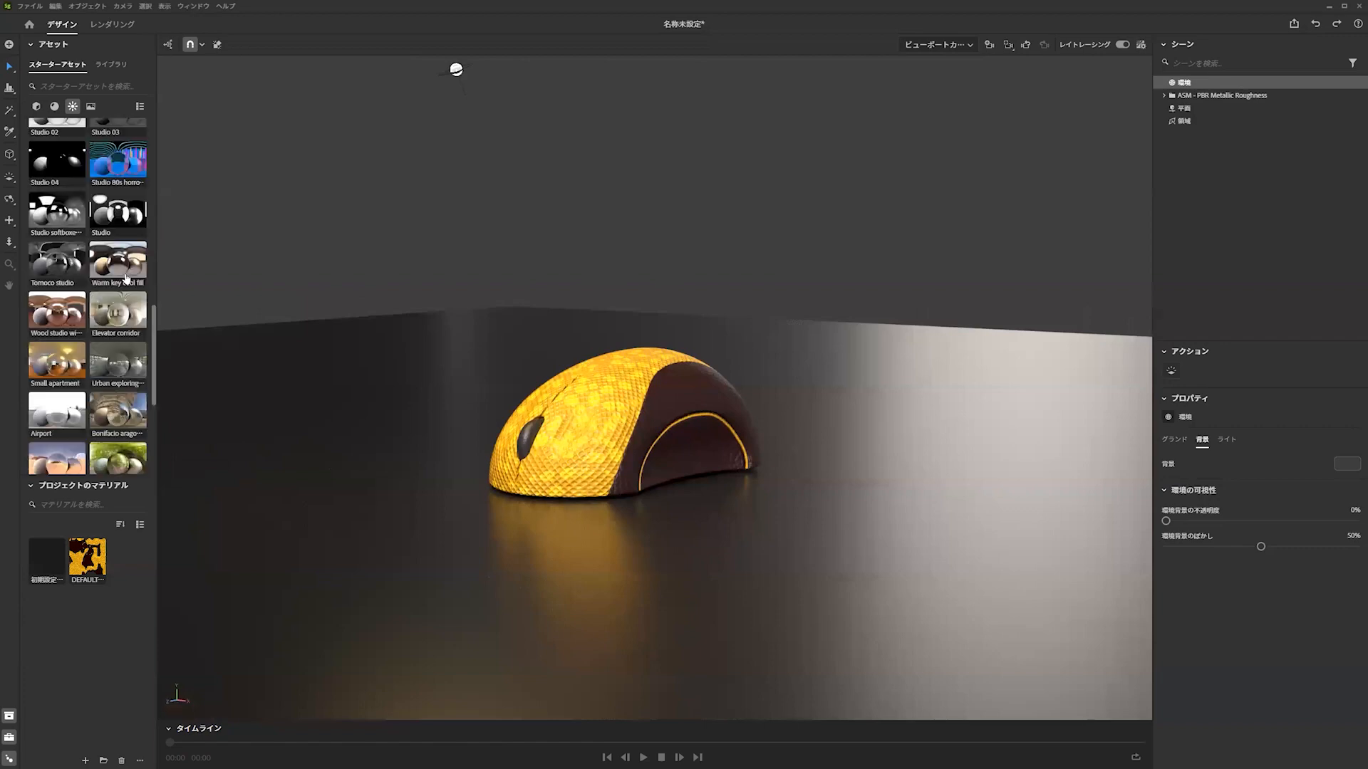
{"action": "left_click", "coordinate": [54, 311]}
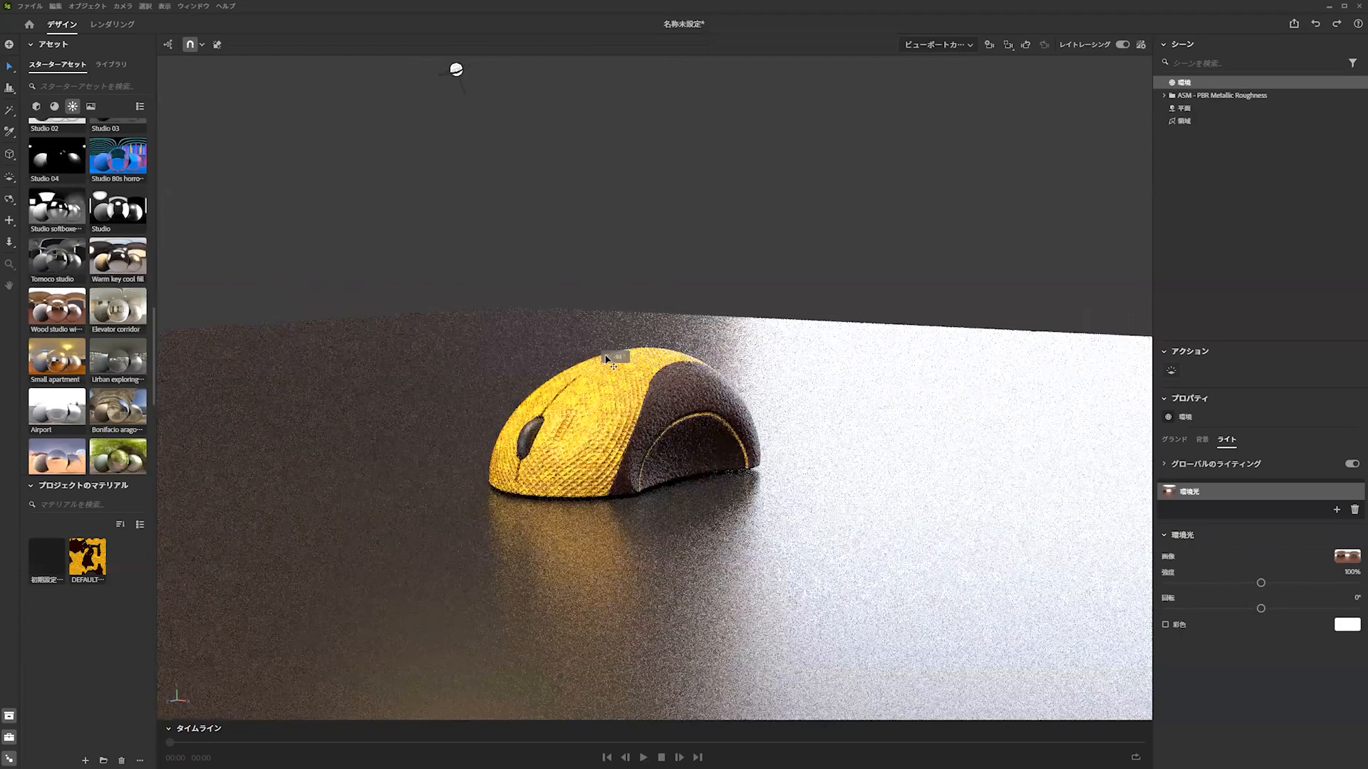
Rotate the environment lighting around the mouse and raise the environment light's intensity to 150%
{"action": "right_click_drag", "start_coordinate": [606, 357], "coordinate": [676, 352], "text": "shift"}
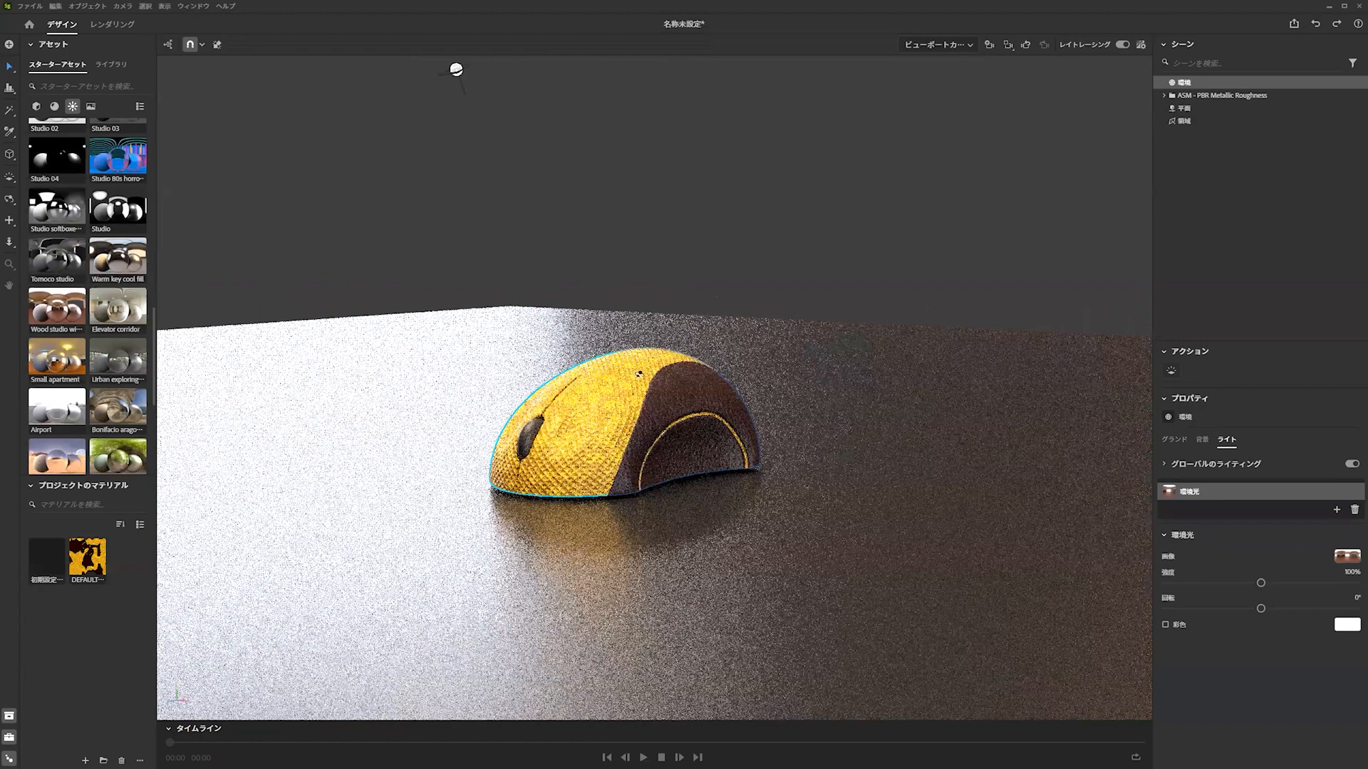
{"action": "mouse_move", "coordinate": [597, 374]}
{"action": "right_mouse_down", "text": "shift"}
{"action": "mouse_move", "coordinate": [574, 384]}
{"action": "mouse_move", "coordinate": [595, 379]}
{"action": "right_mouse_up", "text": "shift"}
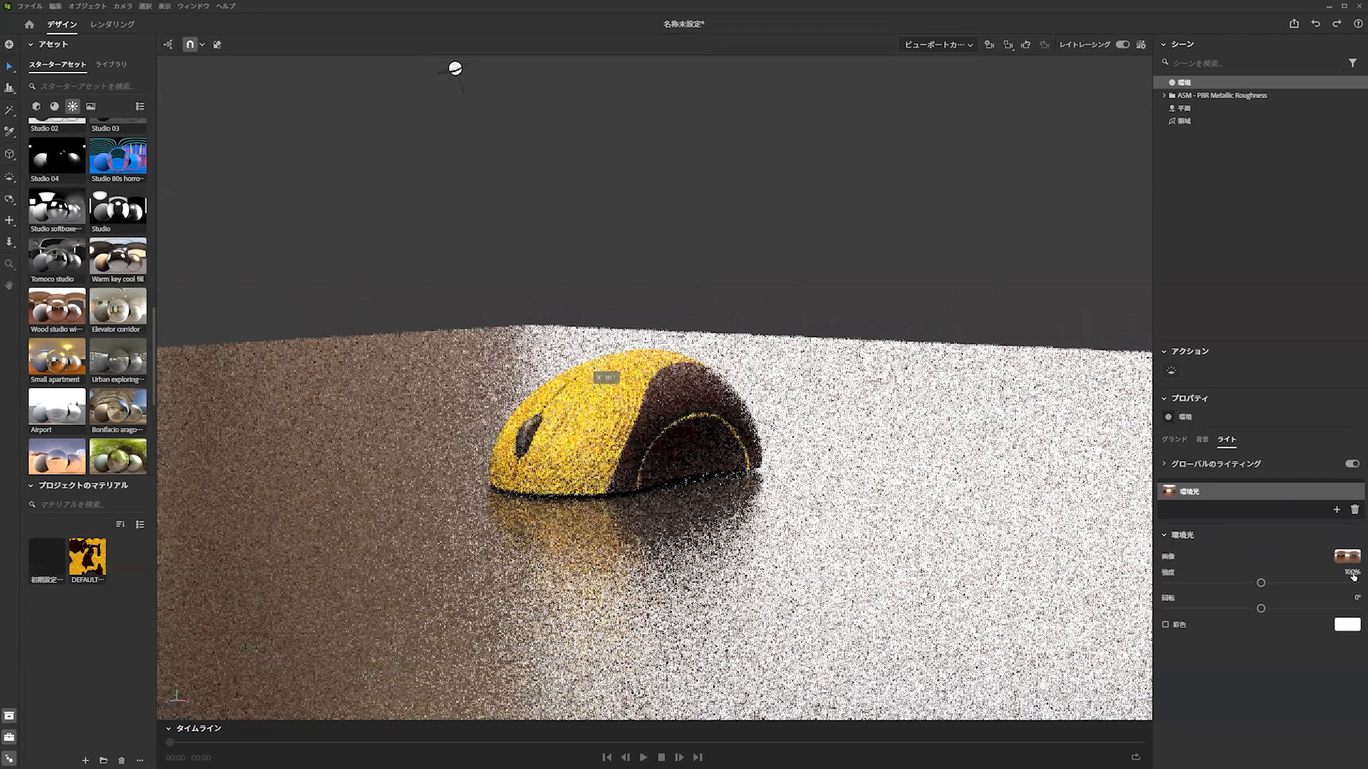
{"action": "left_click", "coordinate": [1322, 583]}
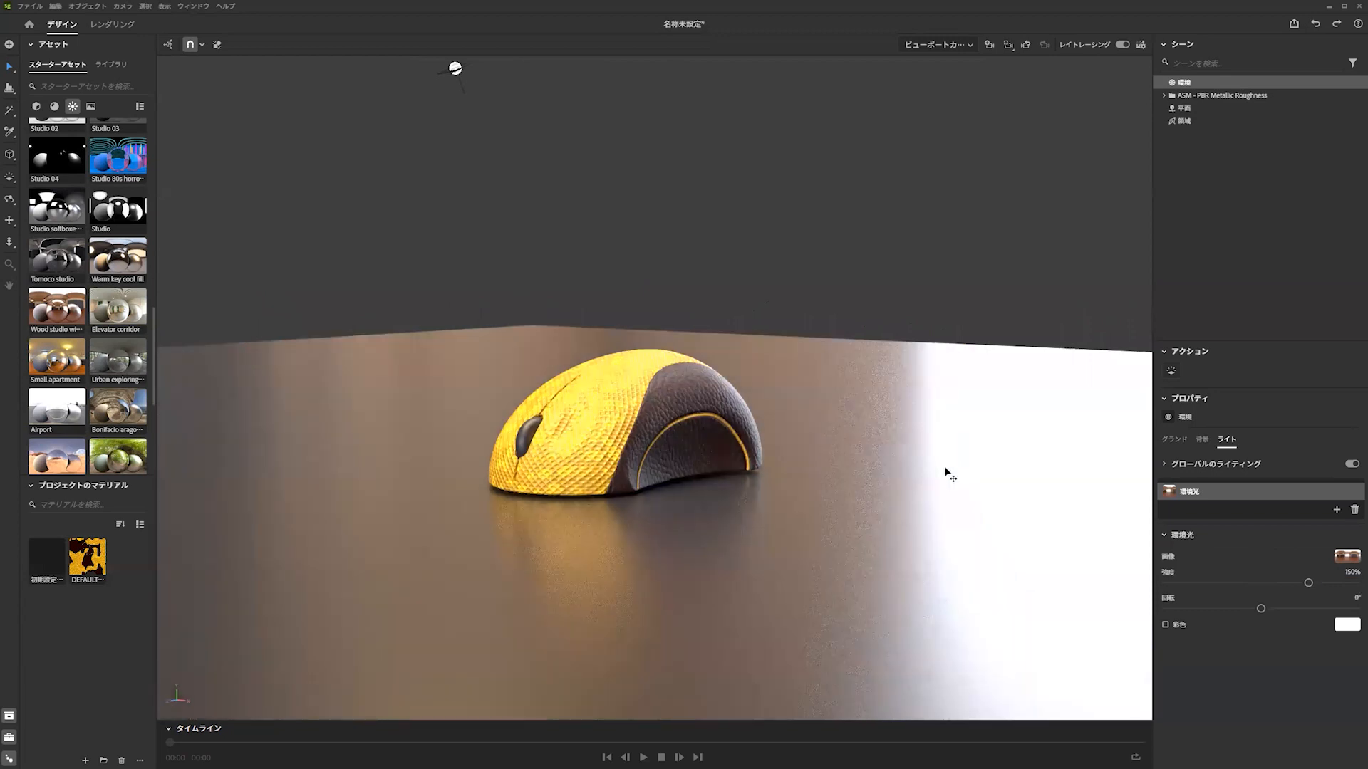
Try the Warm key cool fill environment light, and replace it with the warm Small apartment one
{"action": "left_click", "coordinate": [121, 277]}
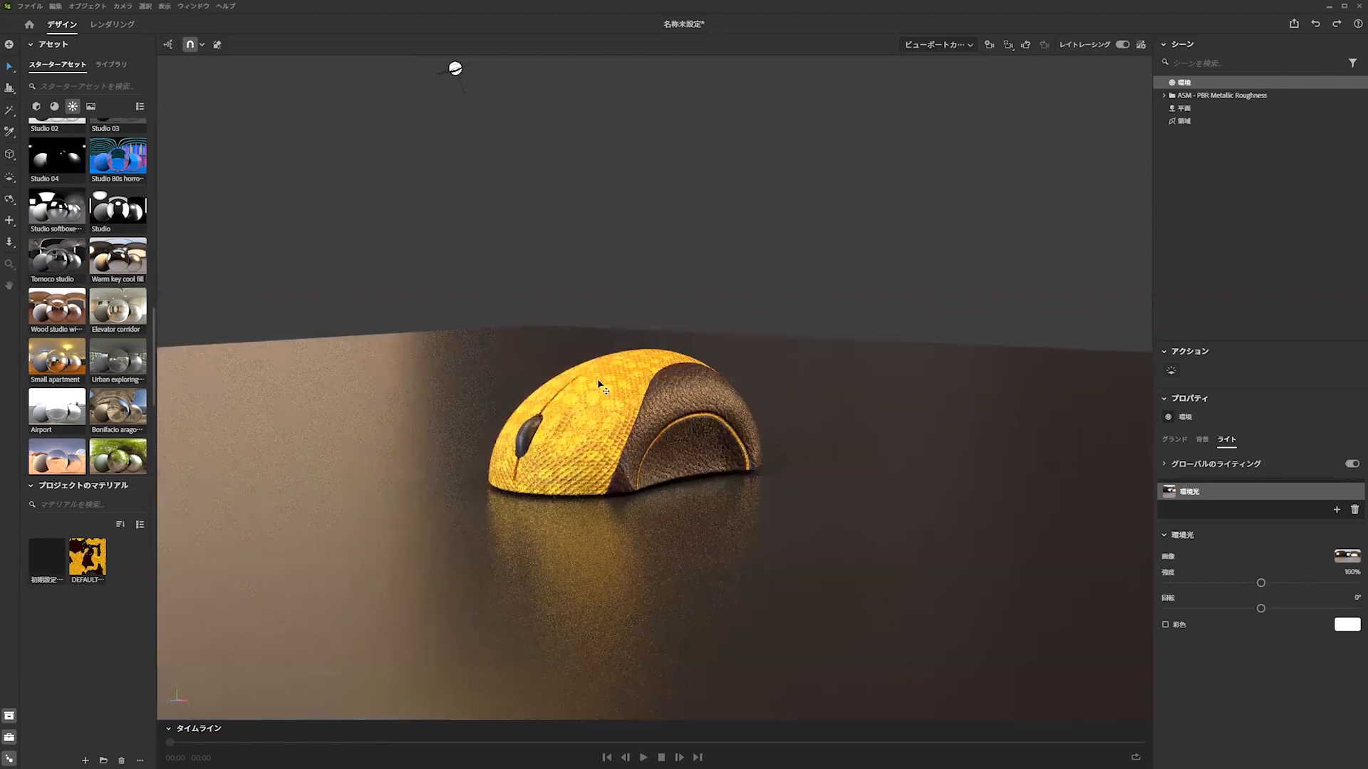
{"action": "left_click", "coordinate": [136, 311]}
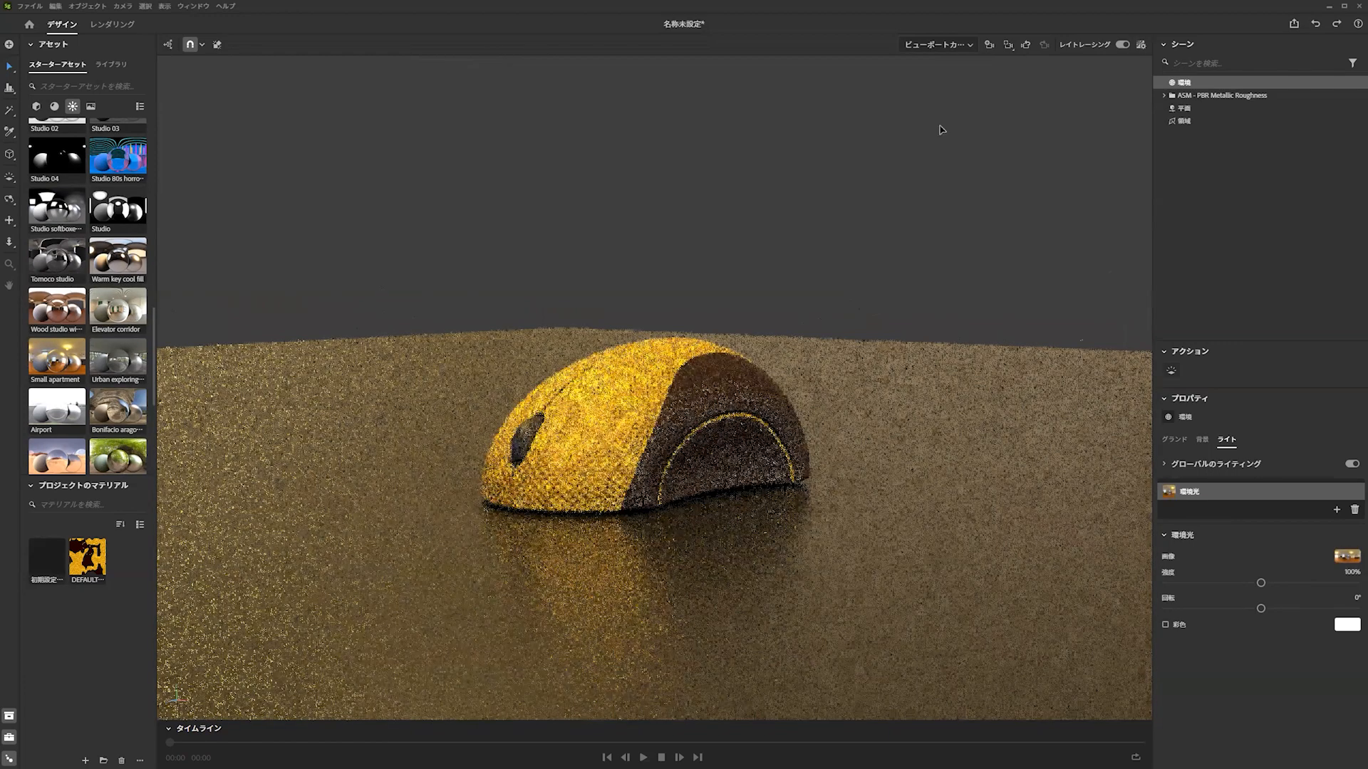
Add a camera, enable its depth of field and set the focus point on the mouse's yellow body beside the scroll wheel
{"action": "left_click", "coordinate": [988, 48]}
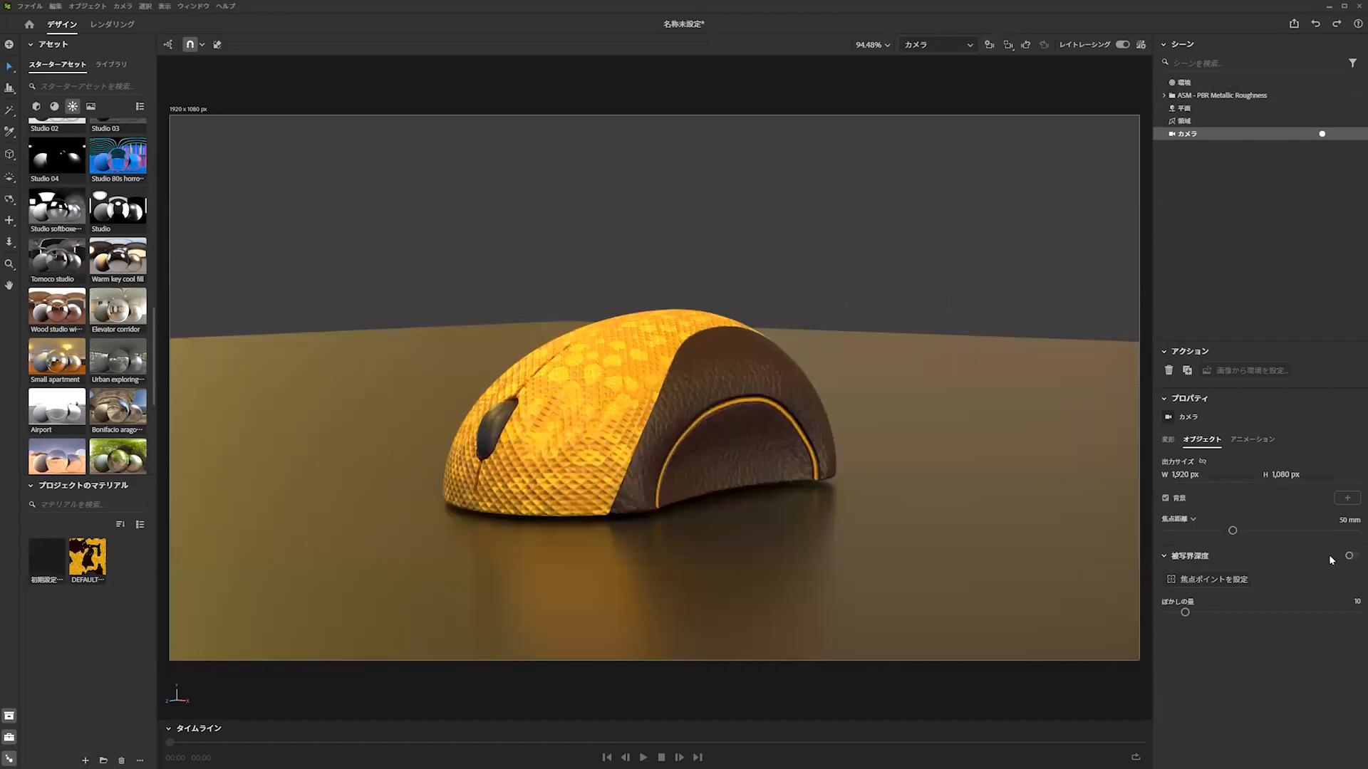
{"action": "left_click", "coordinate": [1351, 557]}
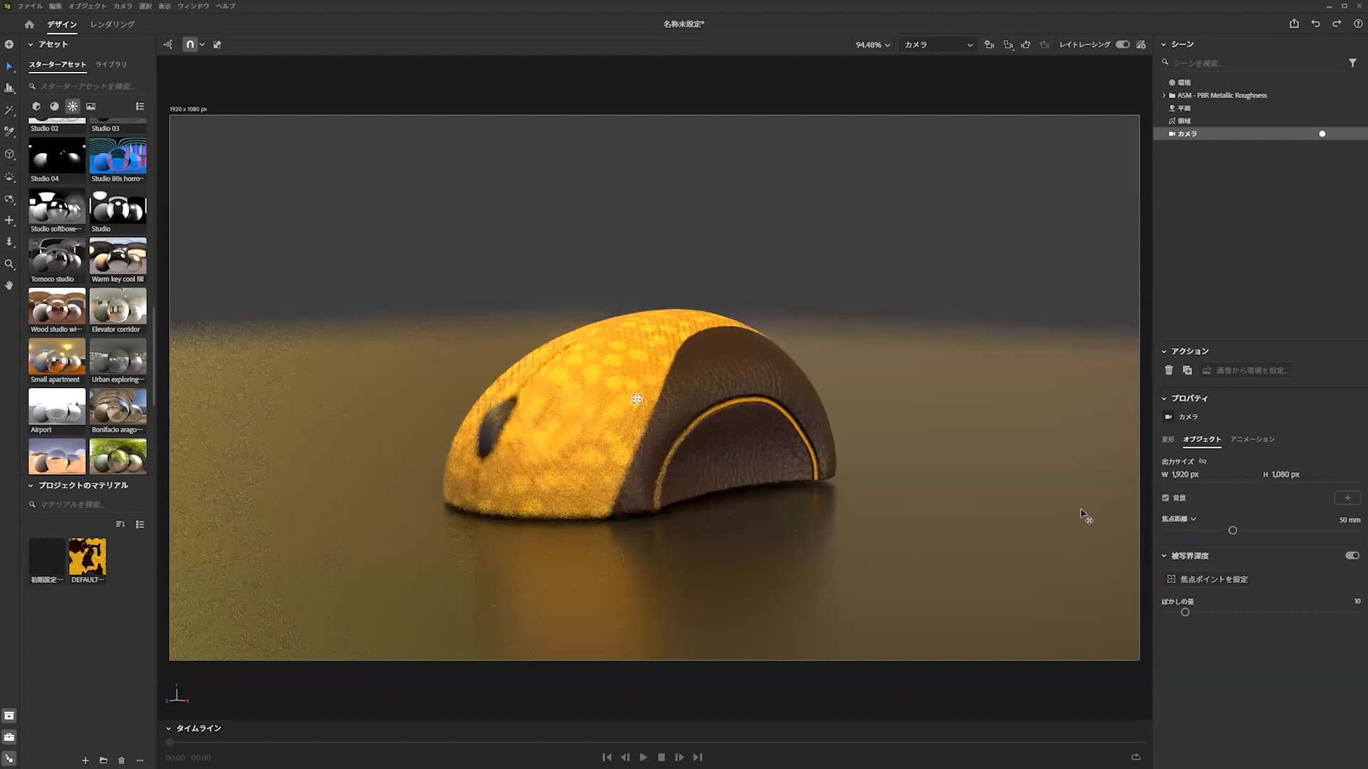
{"action": "left_click", "coordinate": [1212, 583]}
{"action": "left_click", "coordinate": [552, 422]}
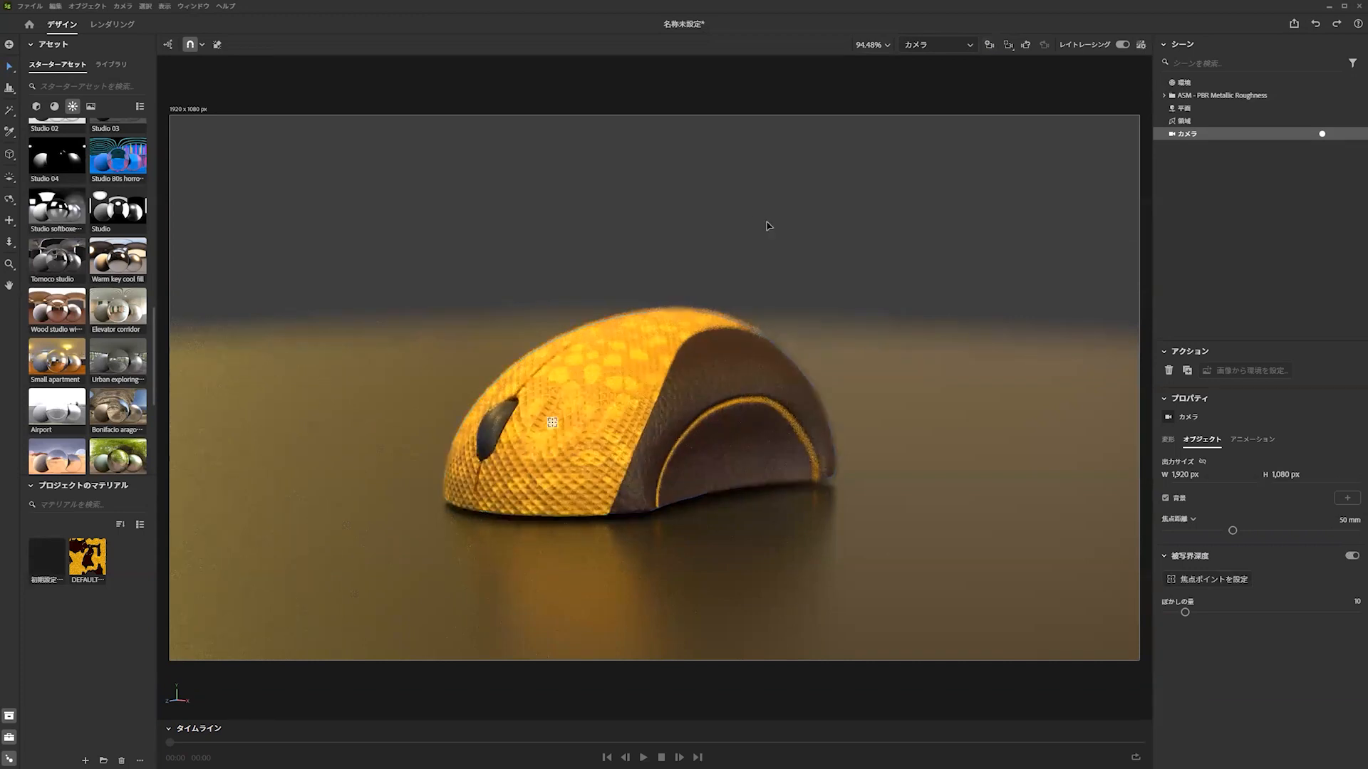
{"action": "left_click", "coordinate": [767, 225]}
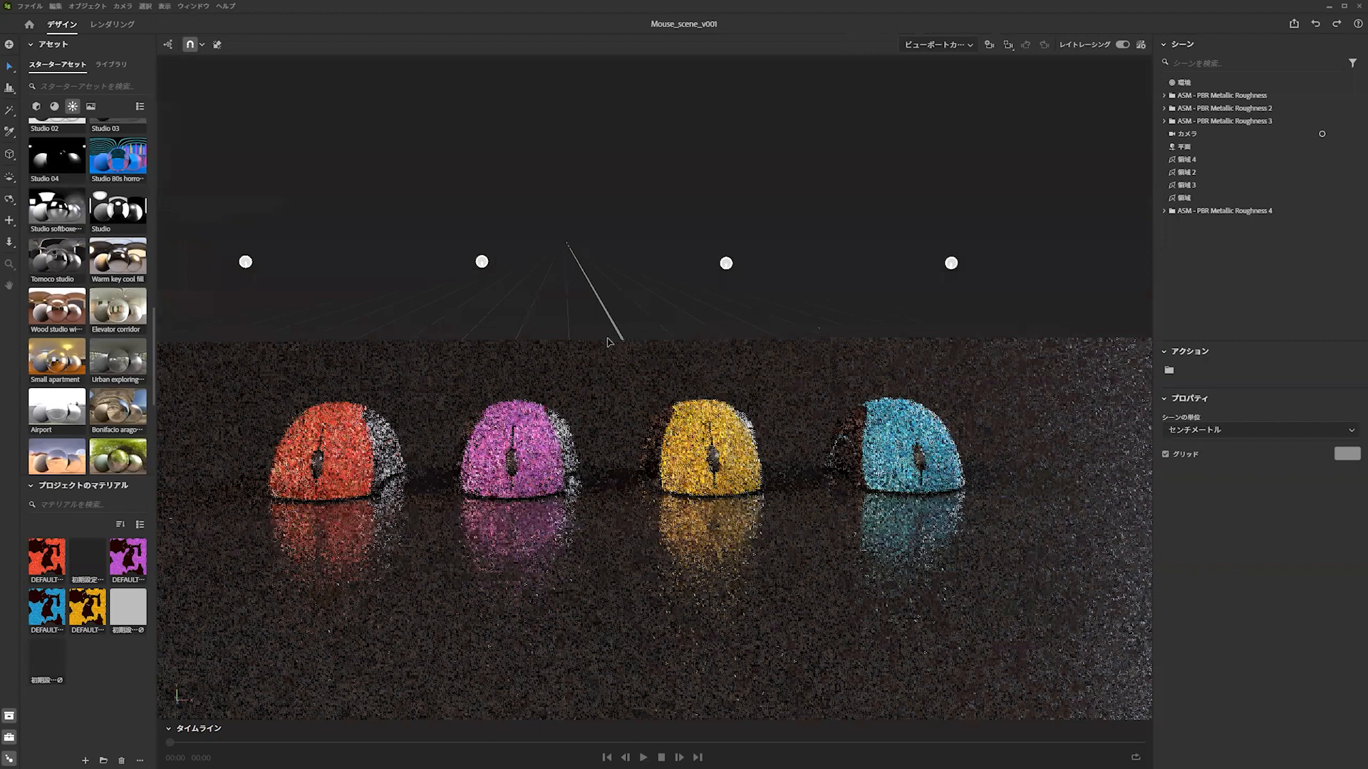
Check the environment's background settings in the four-mouse scene and switch the viewport to the scene's saved camera
{"action": "left_click_drag", "start_coordinate": [609, 343], "coordinate": [705, 344], "text": "alt"}
{"action": "right_click_drag", "start_coordinate": [693, 327], "coordinate": [595, 344], "text": "alt"}
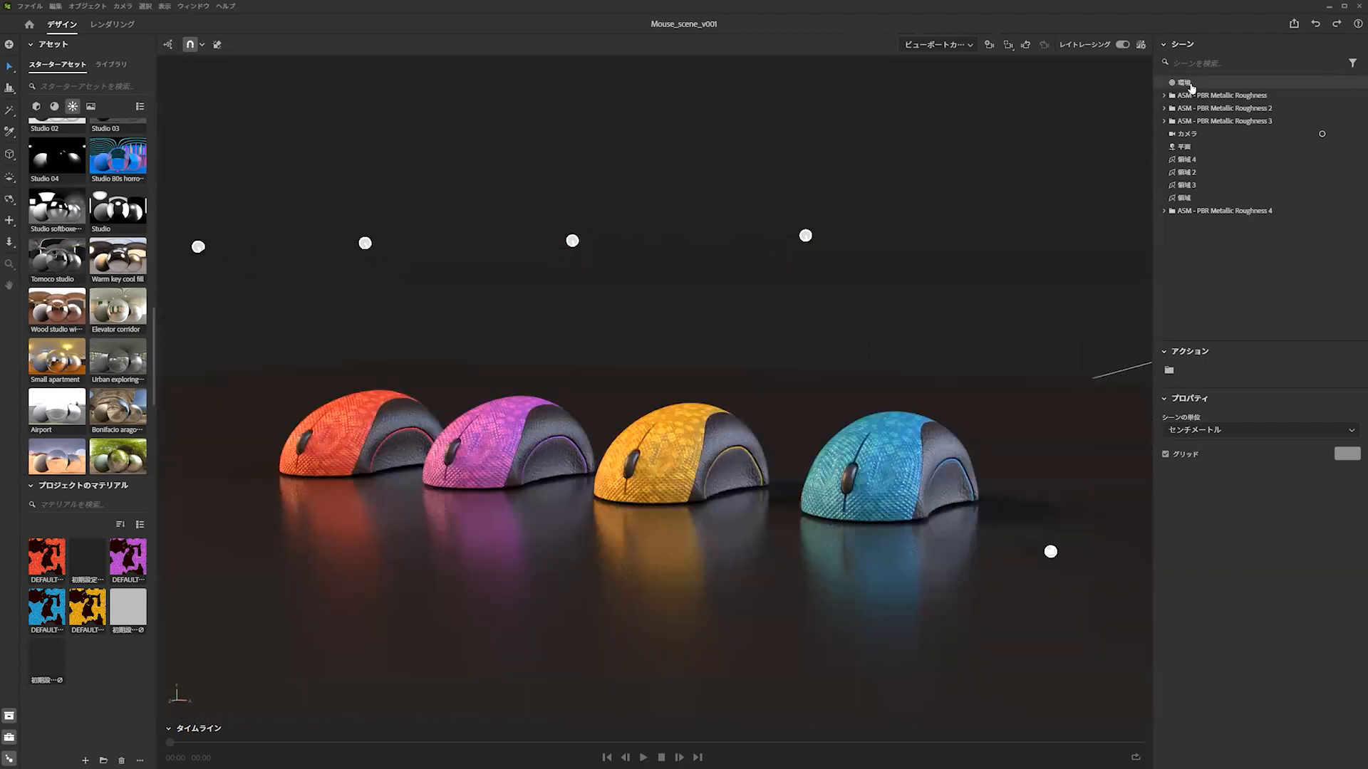
{"action": "left_click", "coordinate": [1186, 83]}
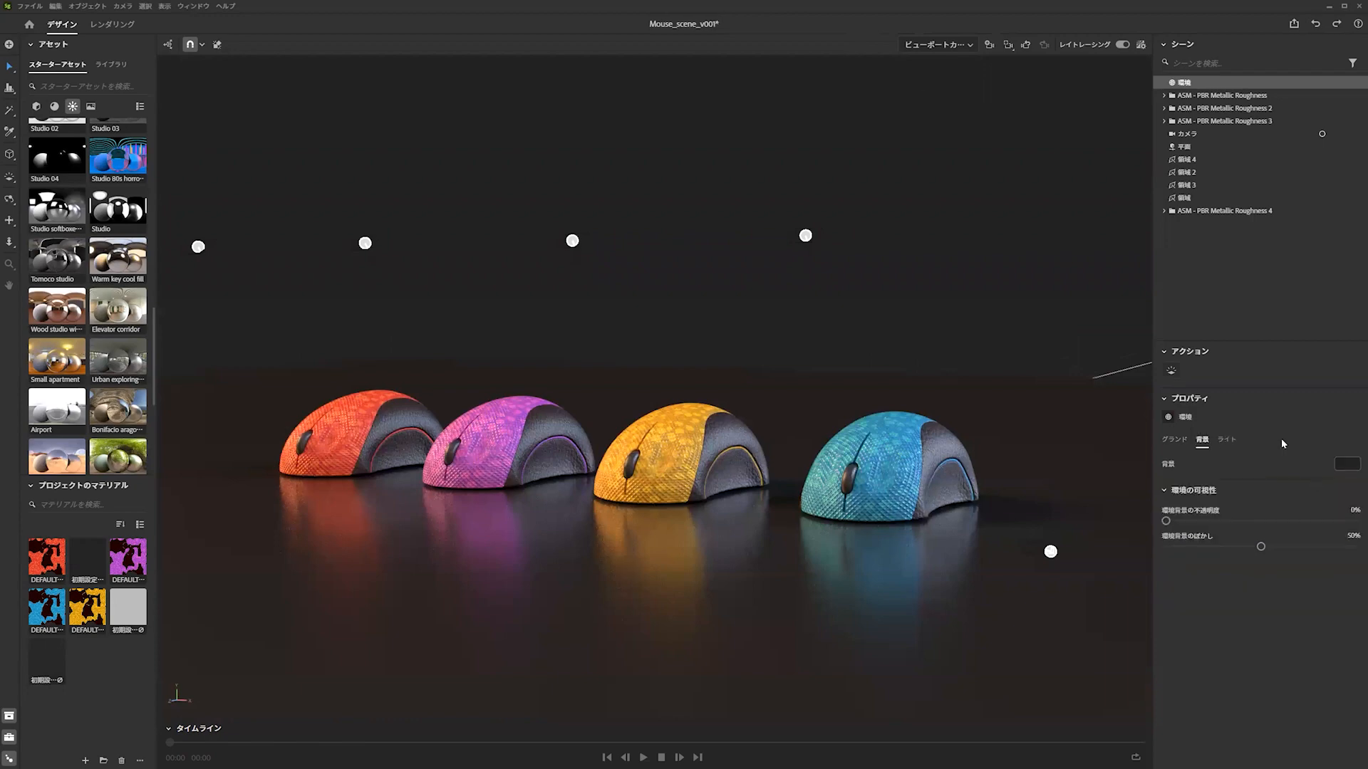
{"action": "left_click", "coordinate": [924, 55]}
{"action": "left_click", "coordinate": [924, 107]}
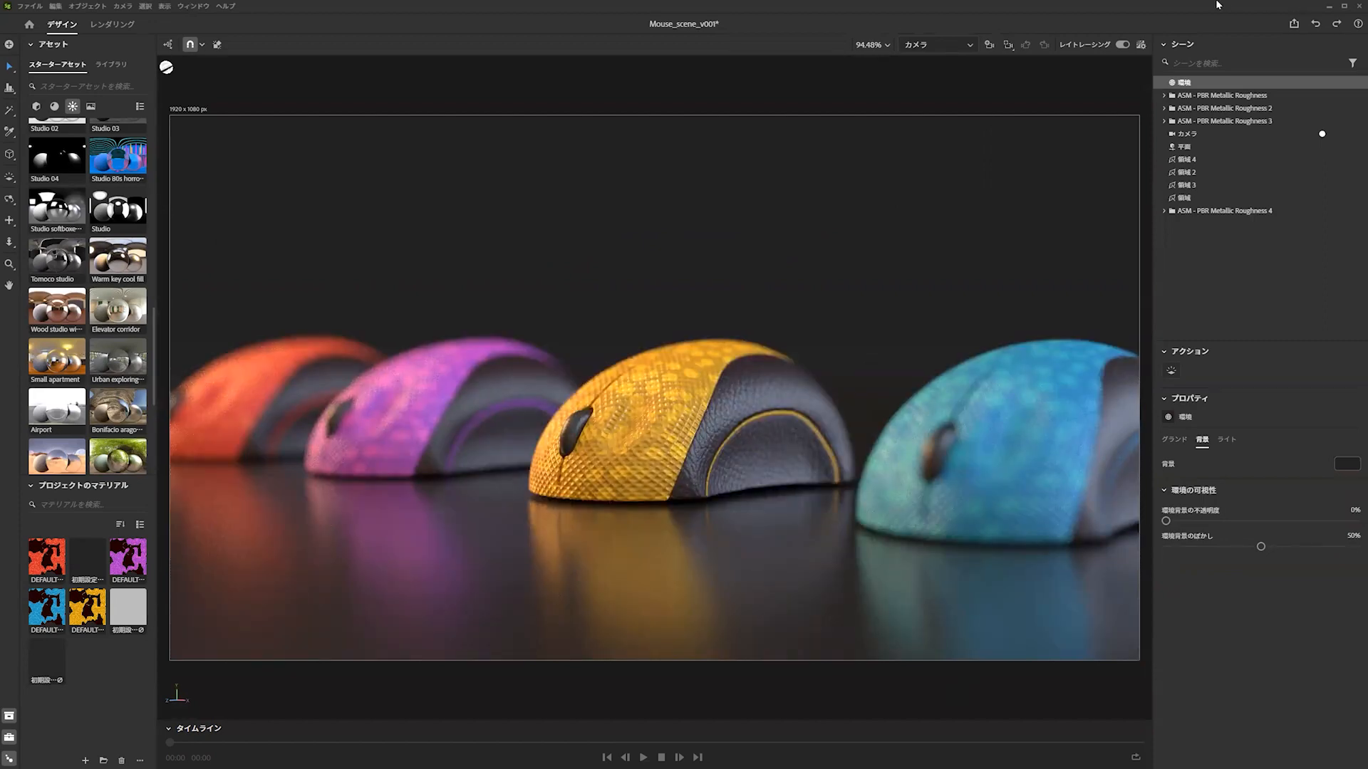
Dismiss the render settings tip and start the ray-traced render of the camera view as the PNG Mouse_scene_v001
{"action": "left_click", "coordinate": [113, 26]}
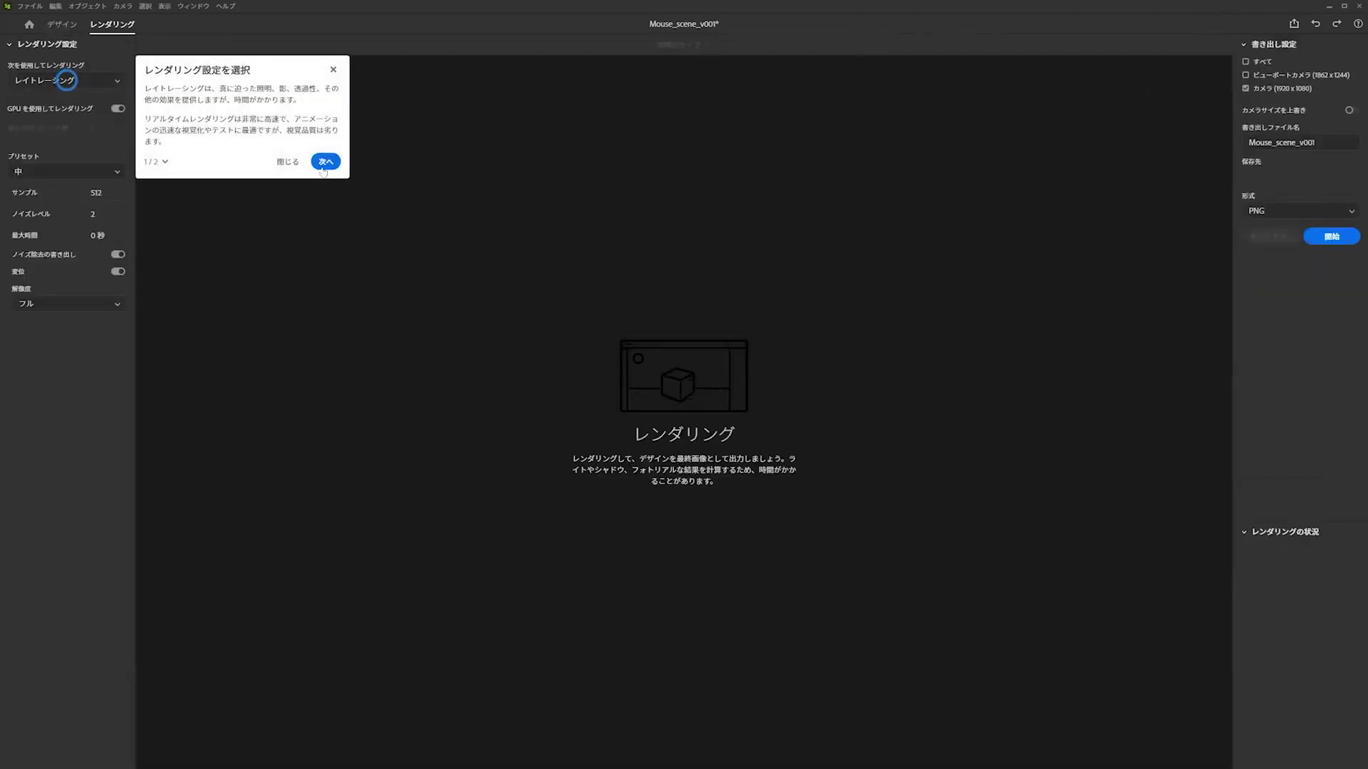
{"action": "left_click", "coordinate": [291, 162]}
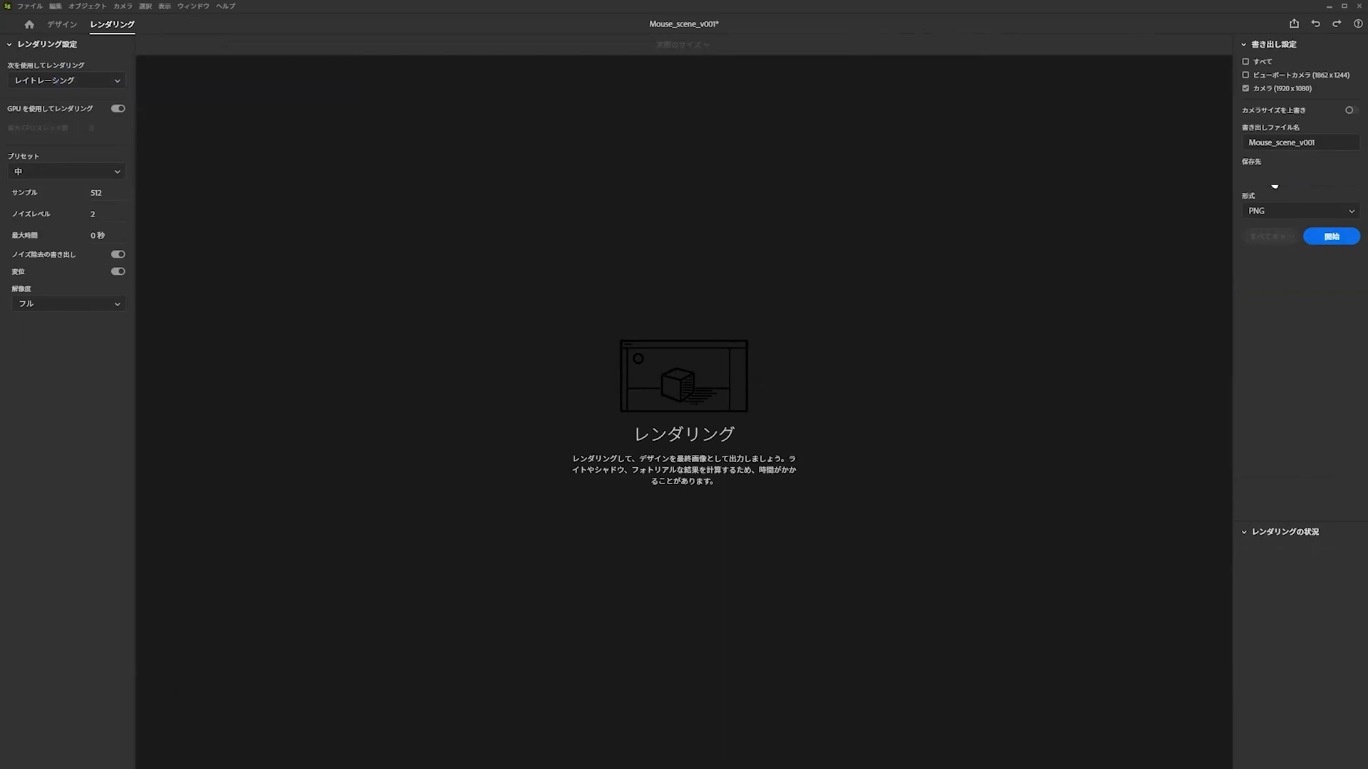
{"action": "left_click", "coordinate": [1325, 237]}
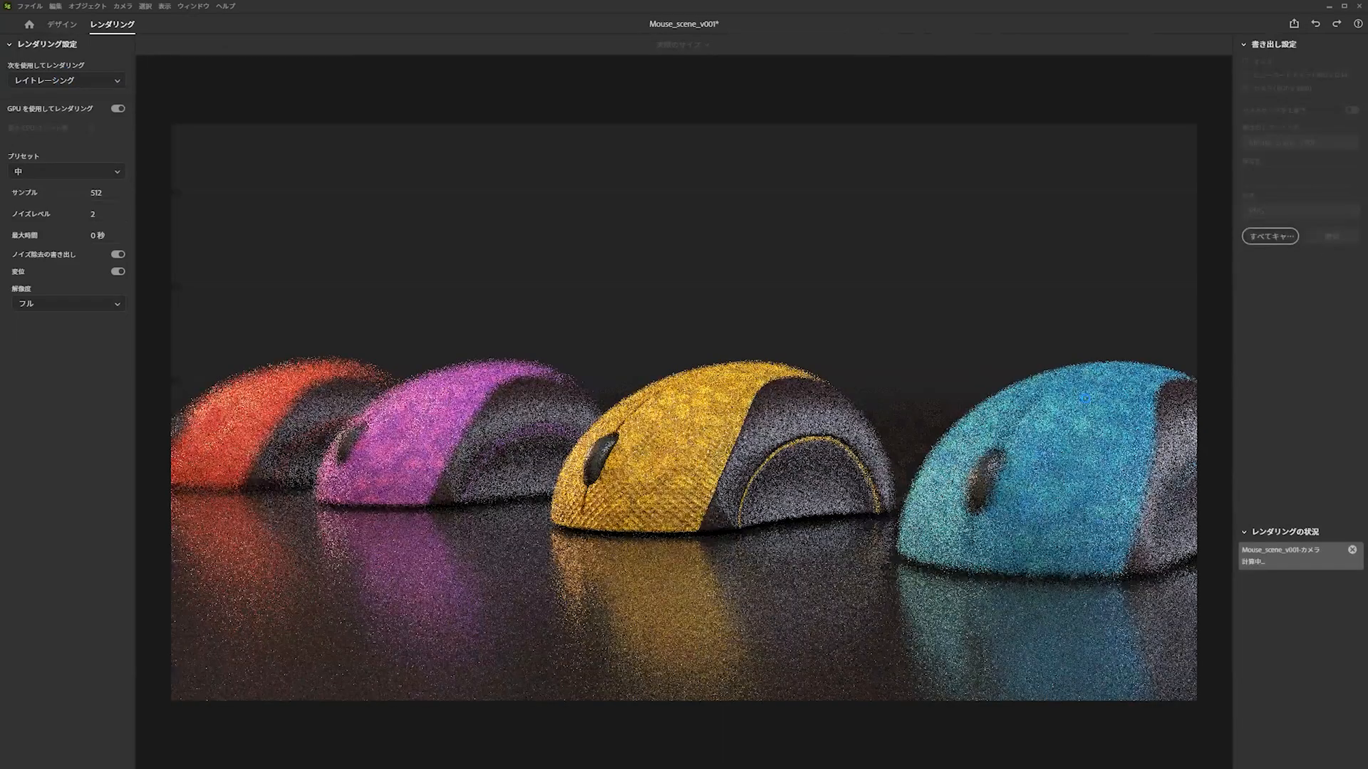